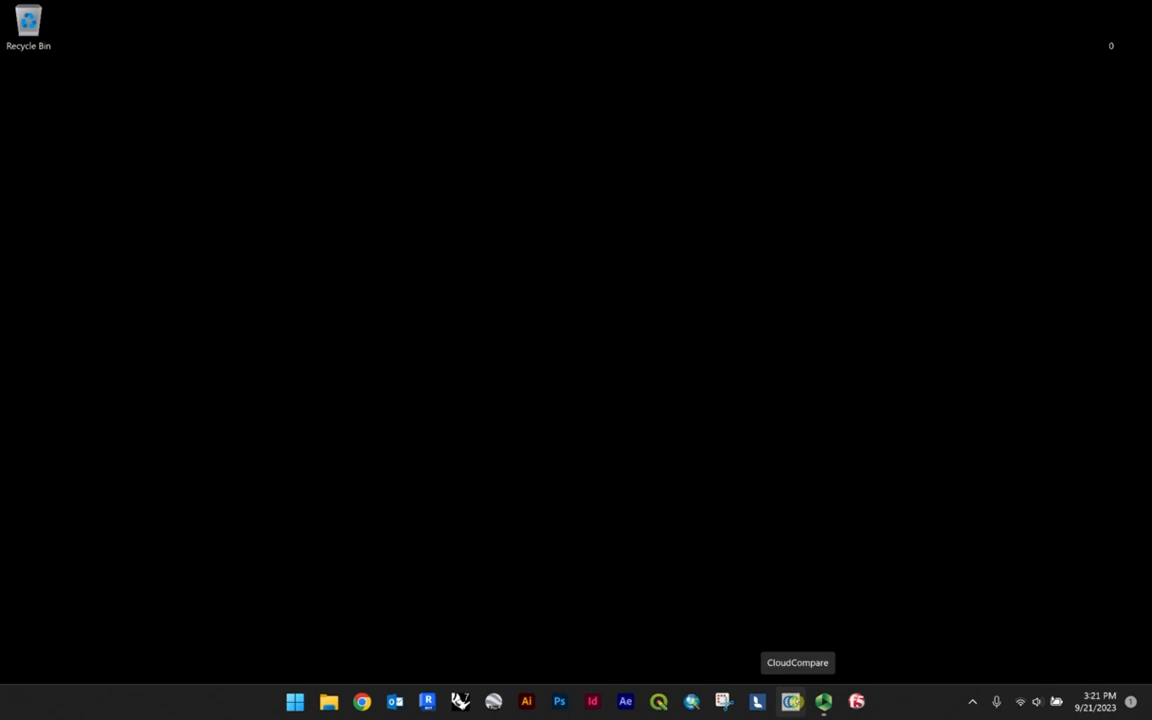
Search the computer's apps for "cloud" and launch CloudCompare.
left_click(295, 701)
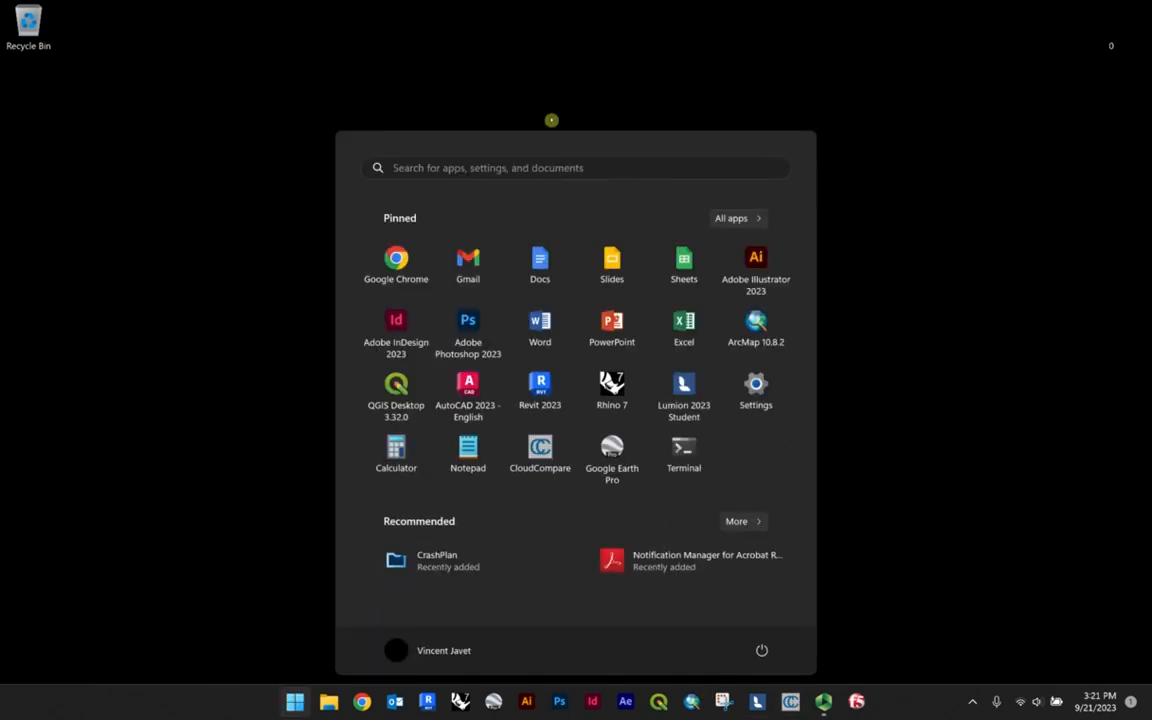
left_click(550, 167)
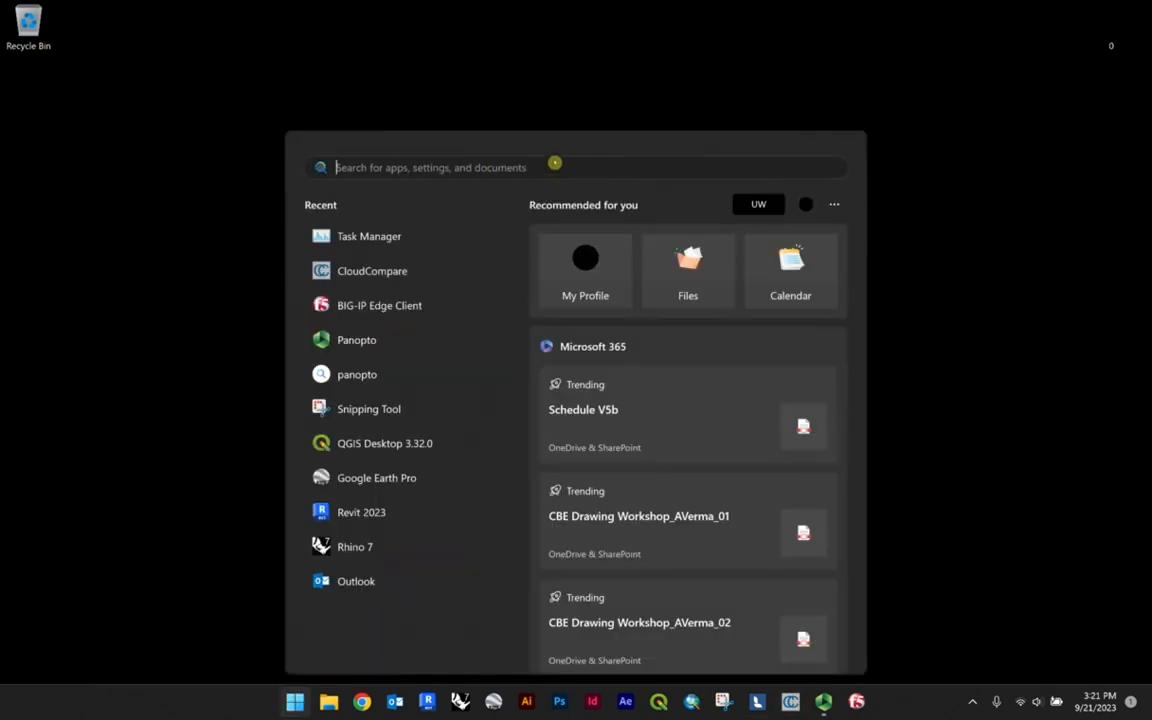
type("cloud")
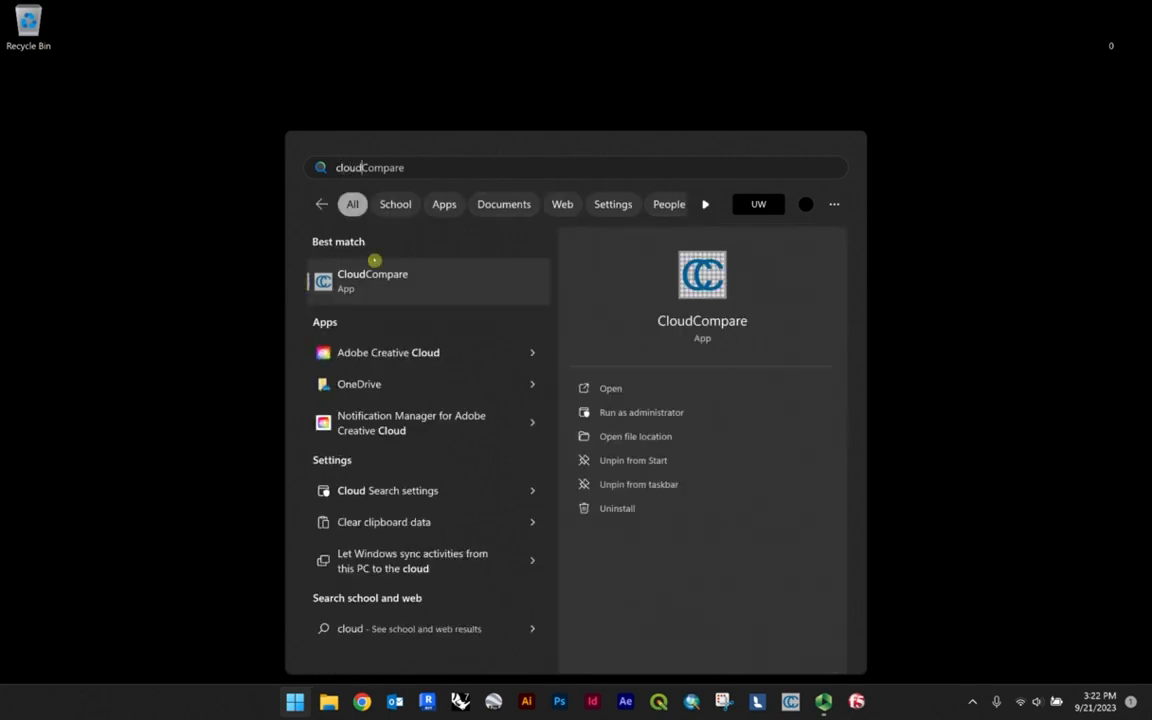
left_click(362, 281)
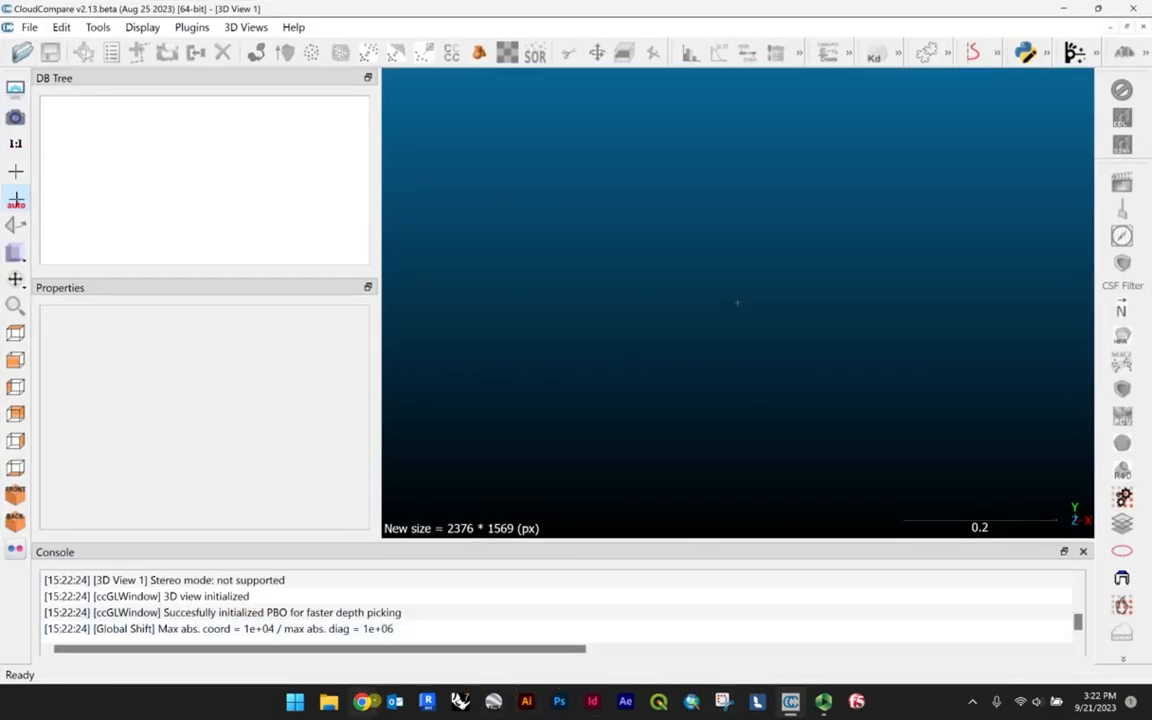
Switch to Chrome and open the Washington Lidar Portal at lidarportal.dnr.wa.gov.
left_click(362, 701)
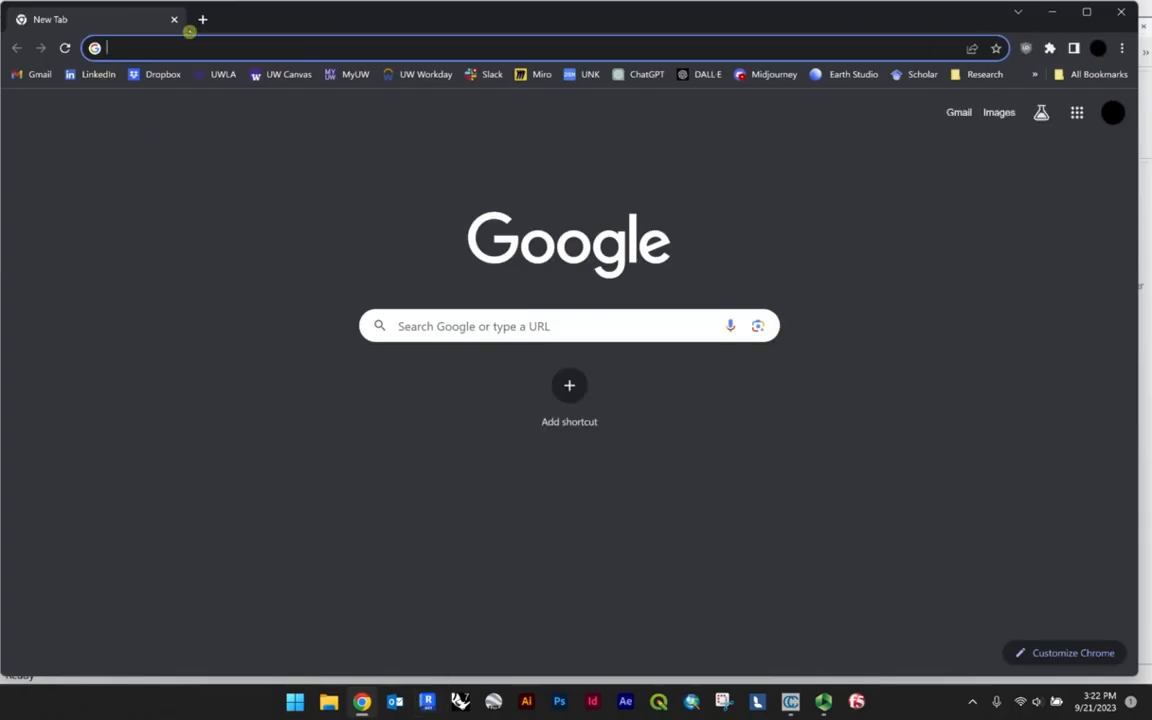
type("lidar")
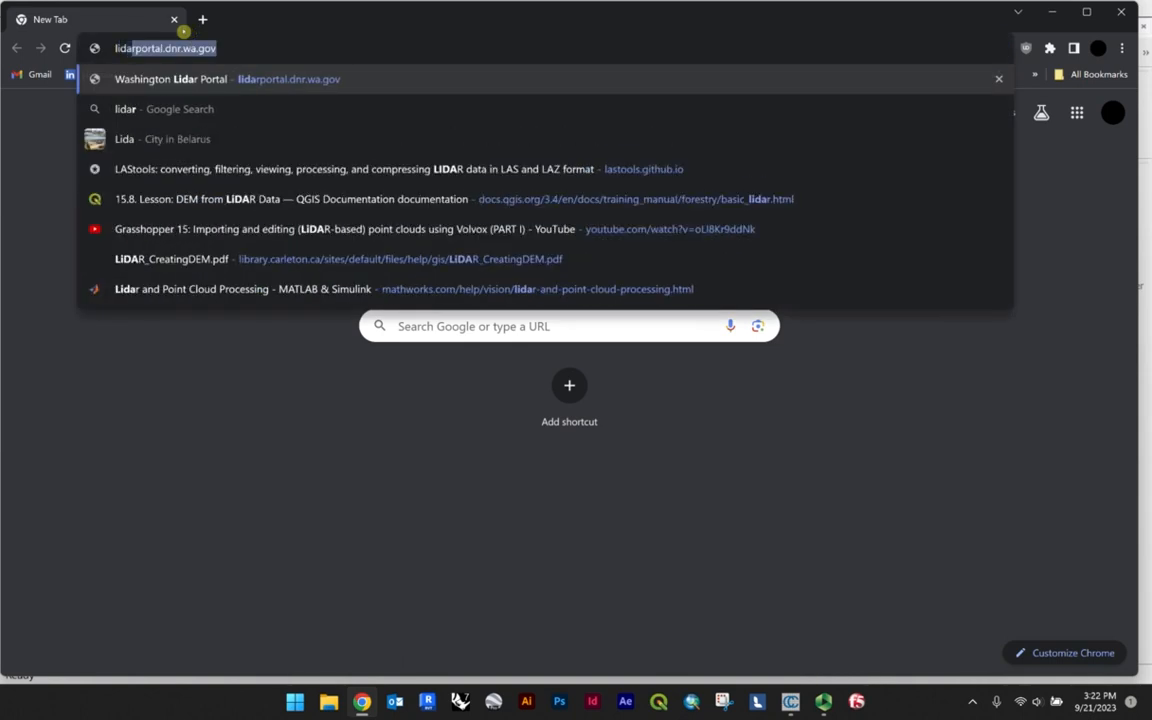
left_click(180, 80)
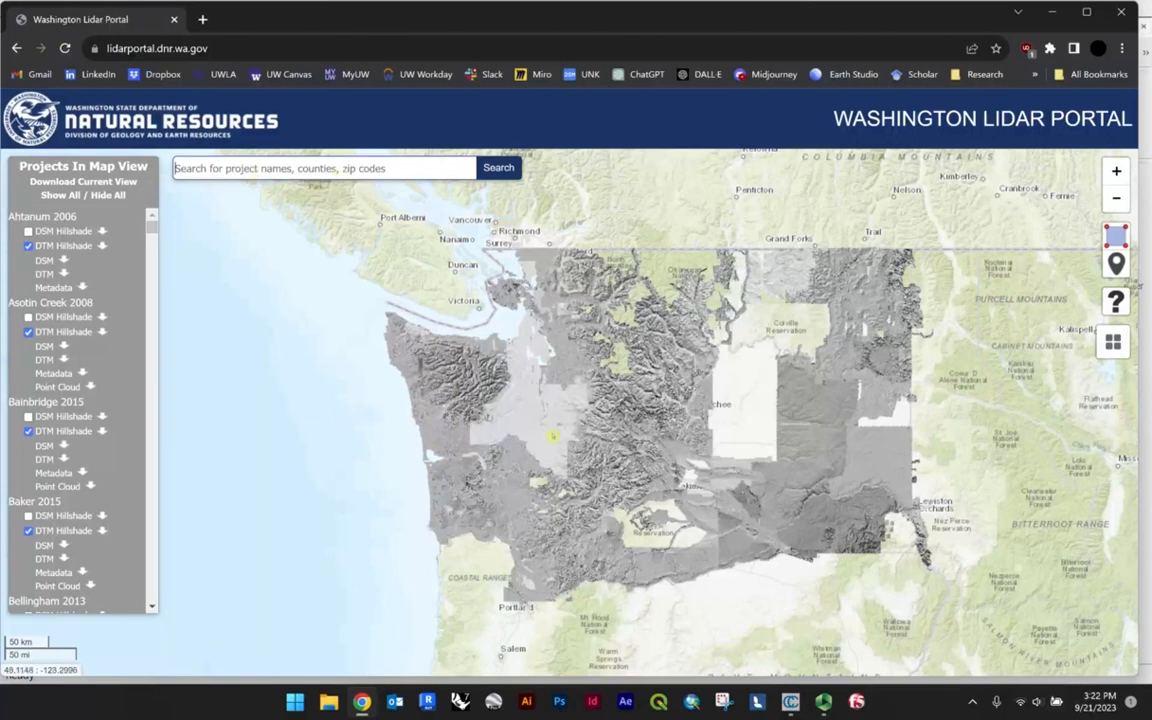
Search the portal map for zip code 98103 and go to the matching area.
scroll(498, 384, "up", 2)
left_click_drag(736, 328, 447, 261)
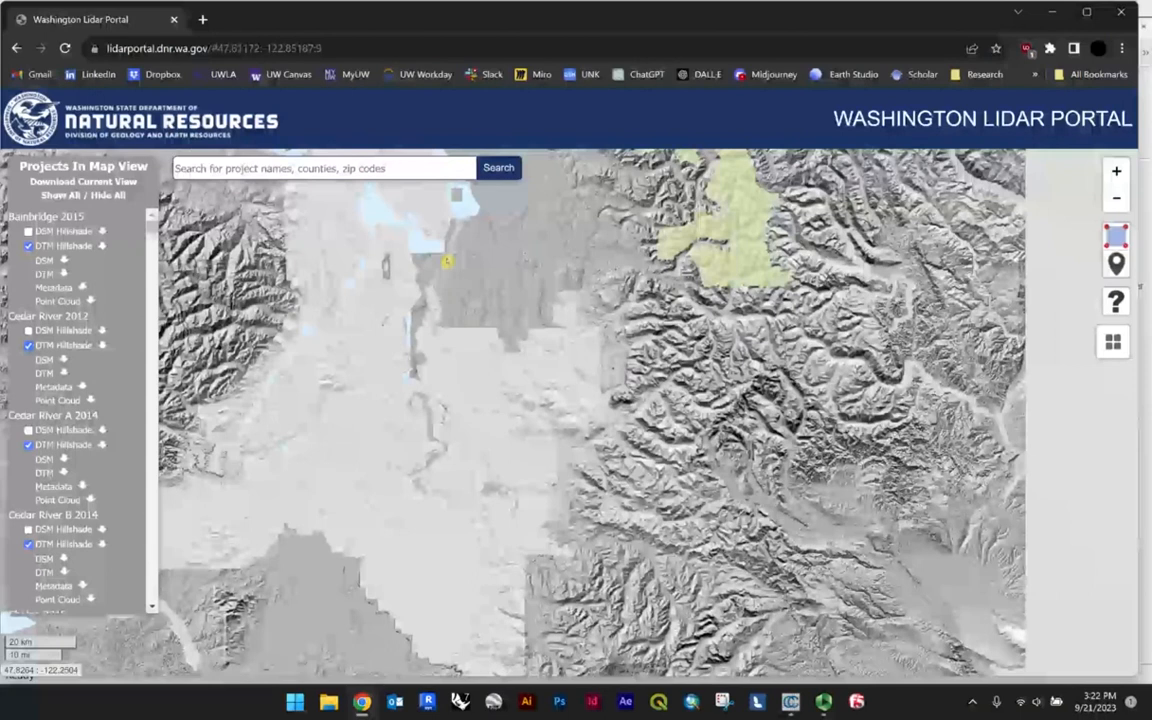
left_click(322, 170)
type("981")
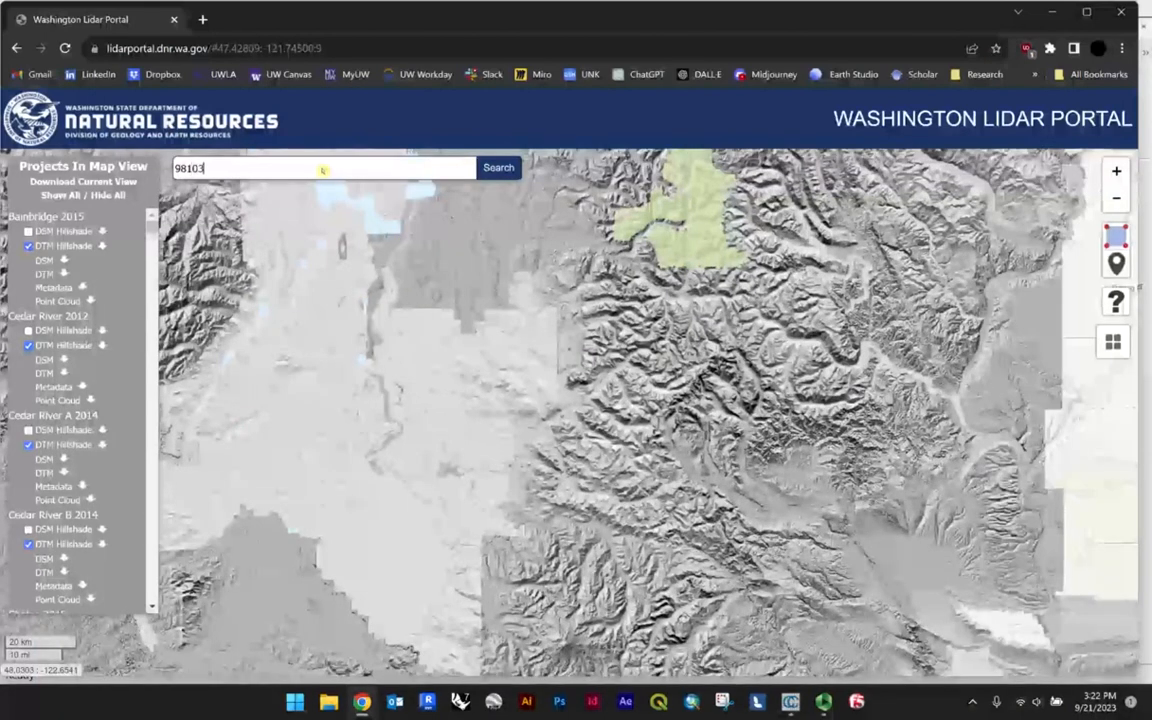
type("03")
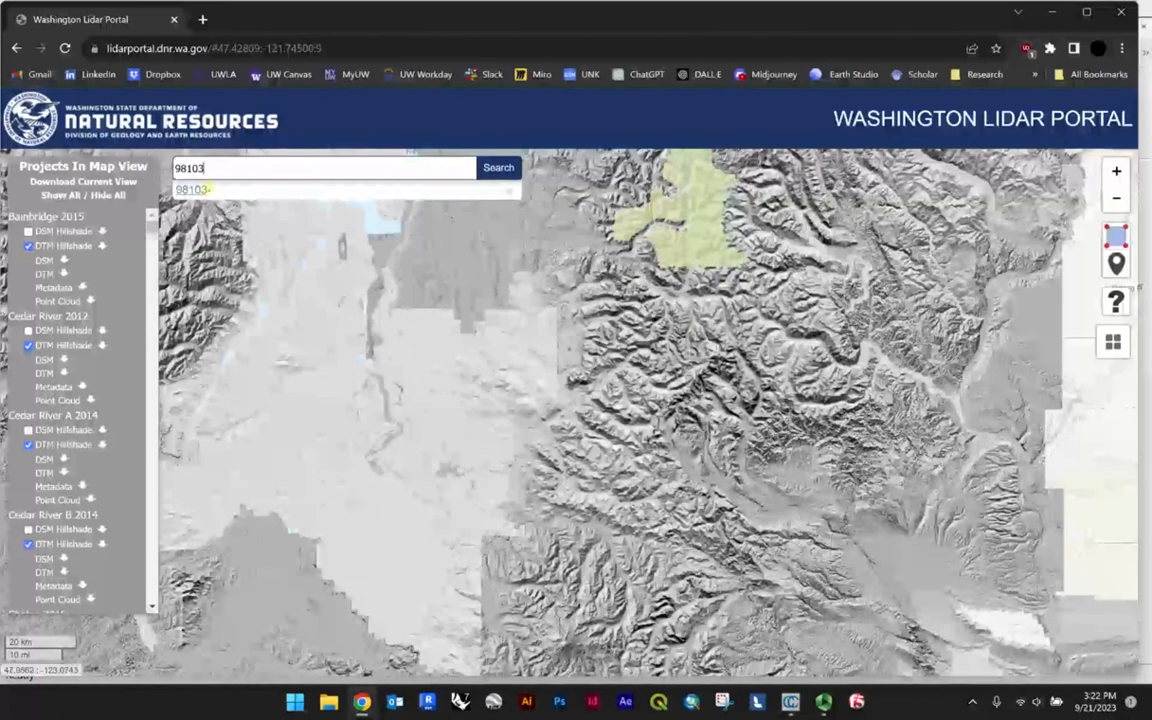
left_click(204, 188)
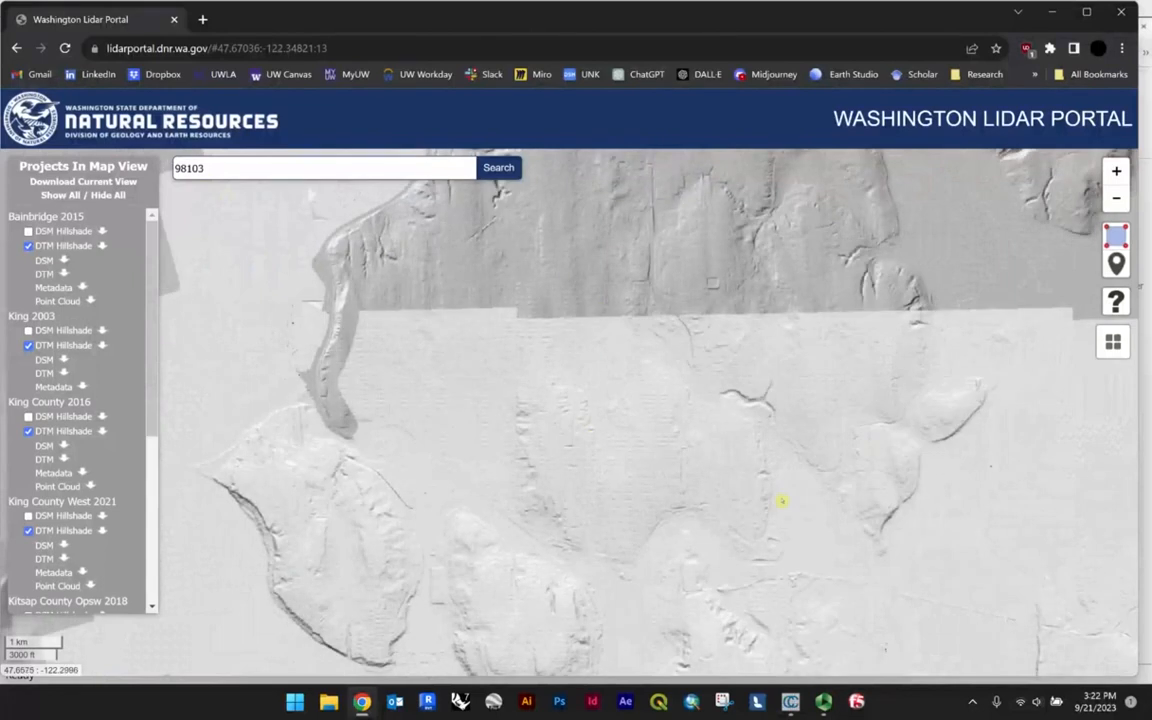
At the Gas Works Park peninsula, turn off the DTM Hillshade layers for King 2003, King County 2016, King County West 2021 and Puget Lowlands 2005.
scroll(675, 470, "up", 4)
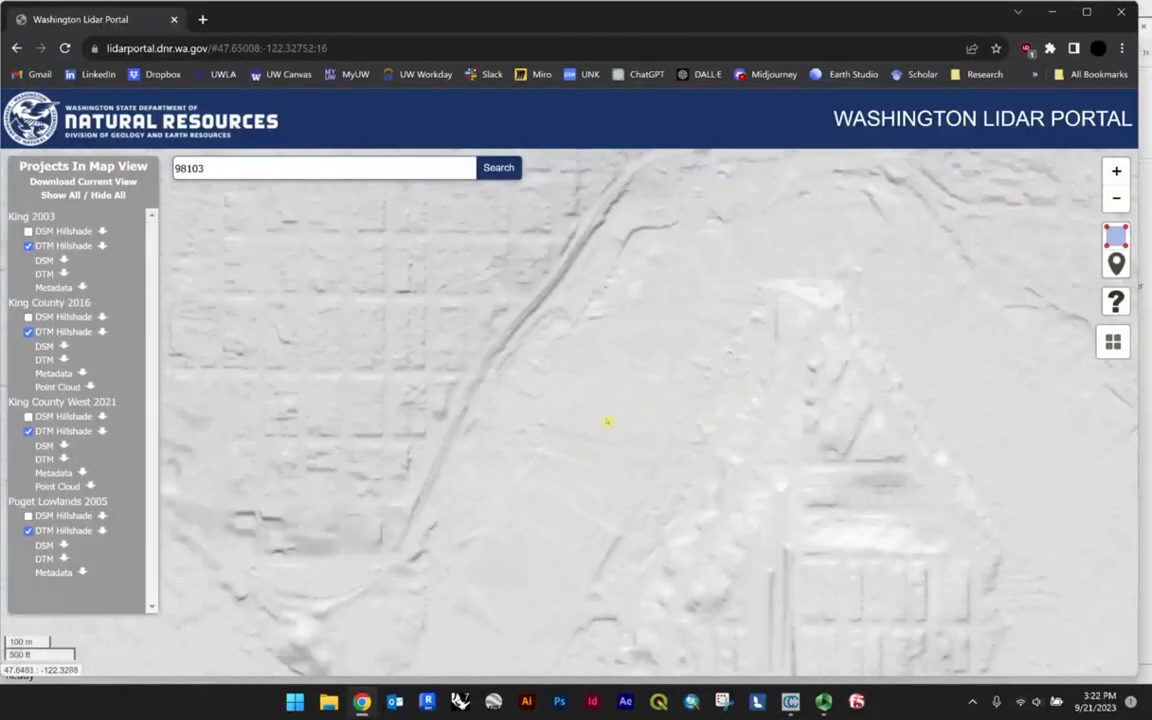
left_click_drag(607, 422, 746, 242)
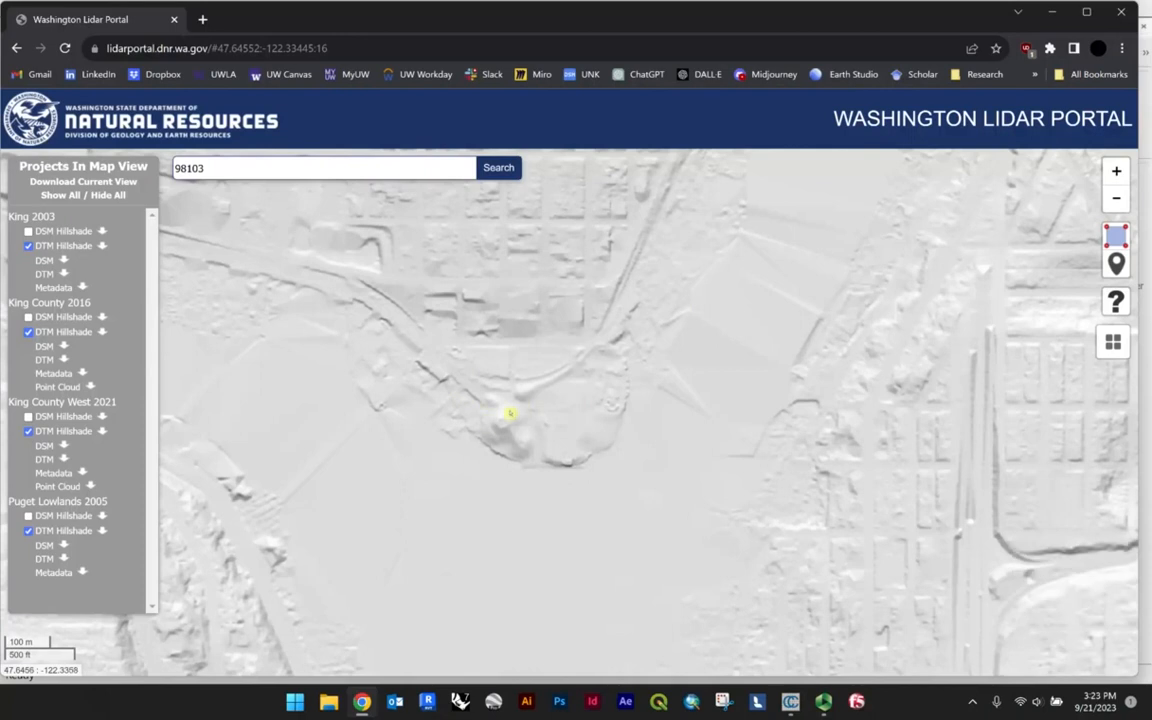
scroll(509, 413, "up", 3)
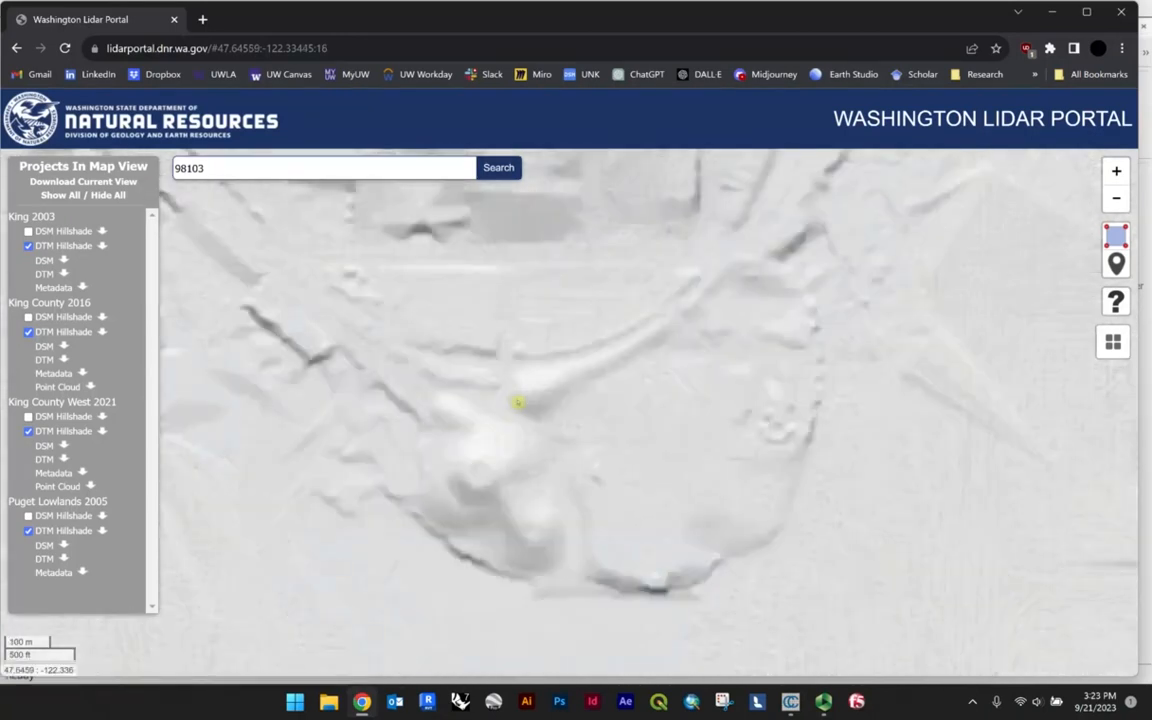
scroll(544, 375, "down", 2)
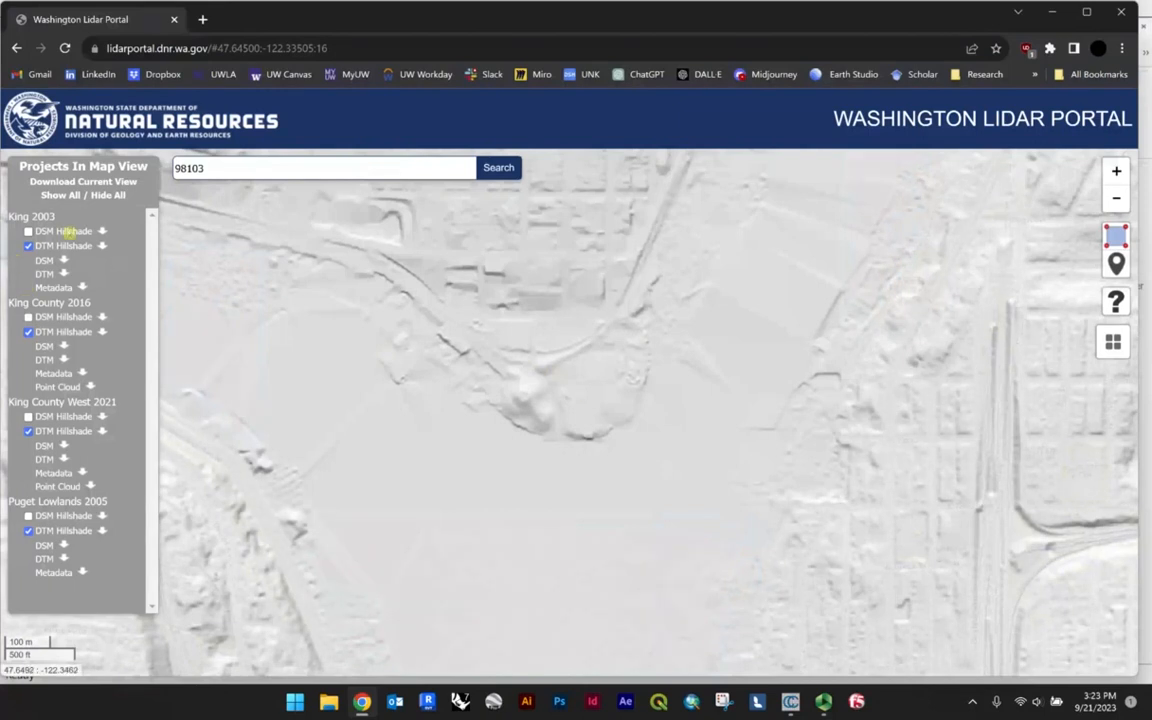
scroll(722, 353, "down", 2)
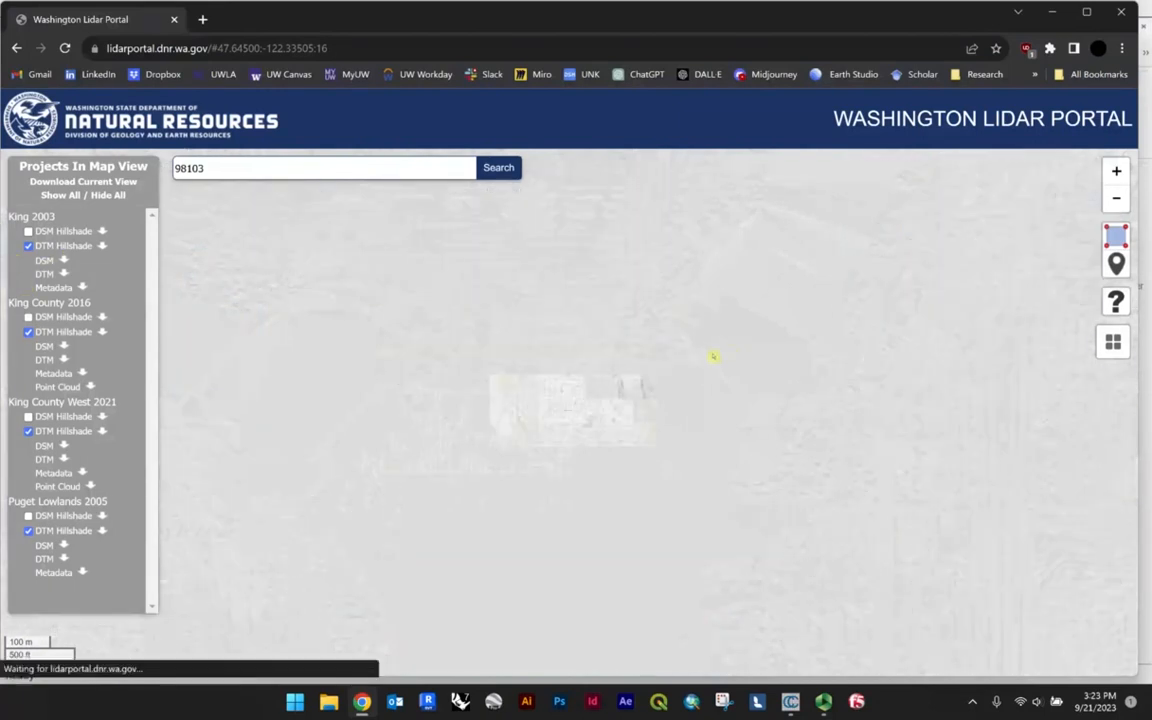
scroll(590, 370, "up", 3)
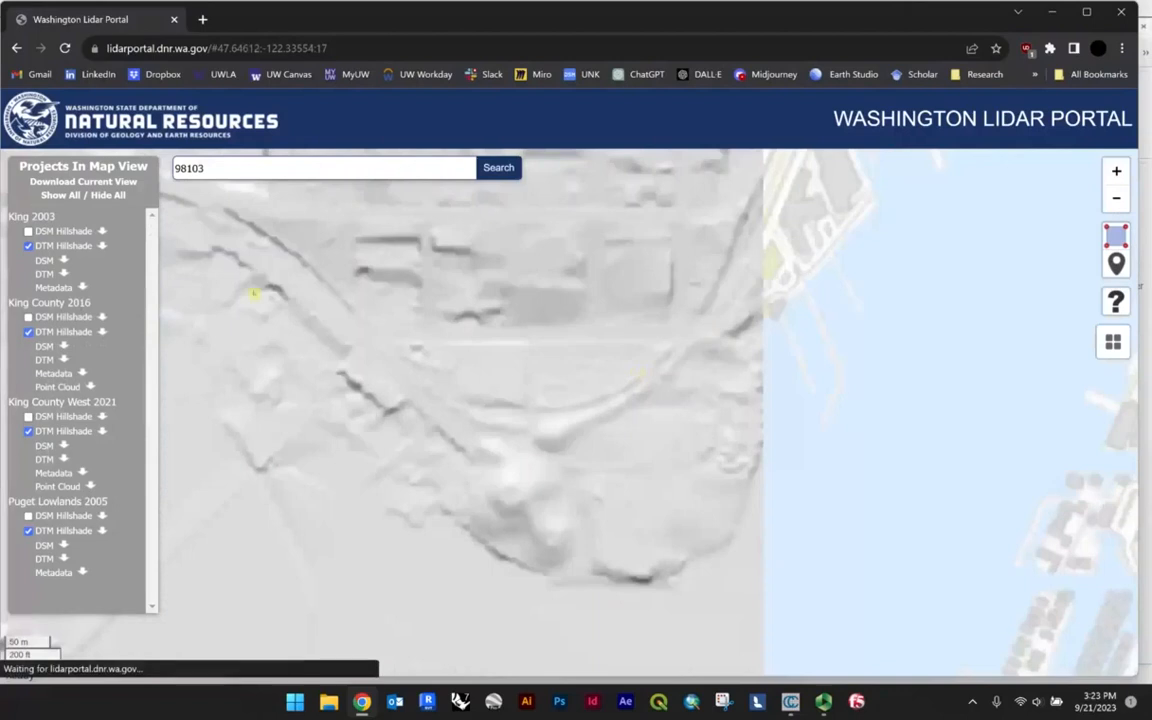
left_click(28, 245)
left_click(28, 331)
left_click(28, 331)
left_click(28, 431)
left_click(28, 530)
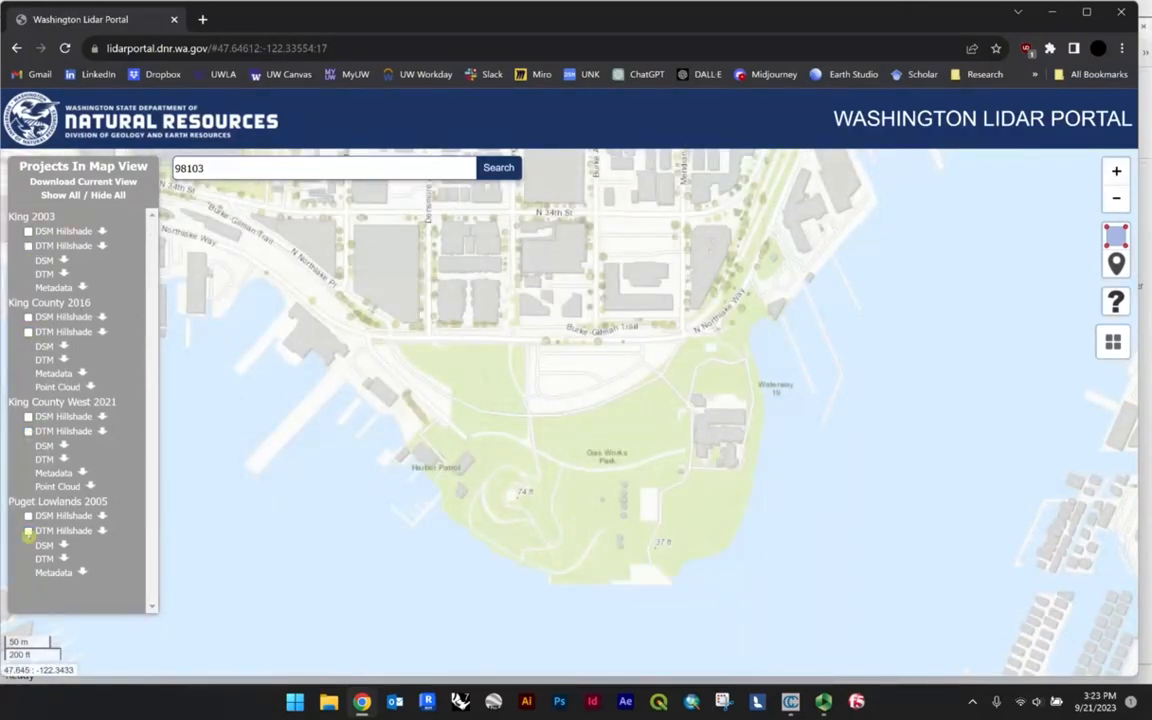
Examine Gas Works Park and its surrounding shoreline and streets on the base map.
left_click_drag(543, 453, 545, 404)
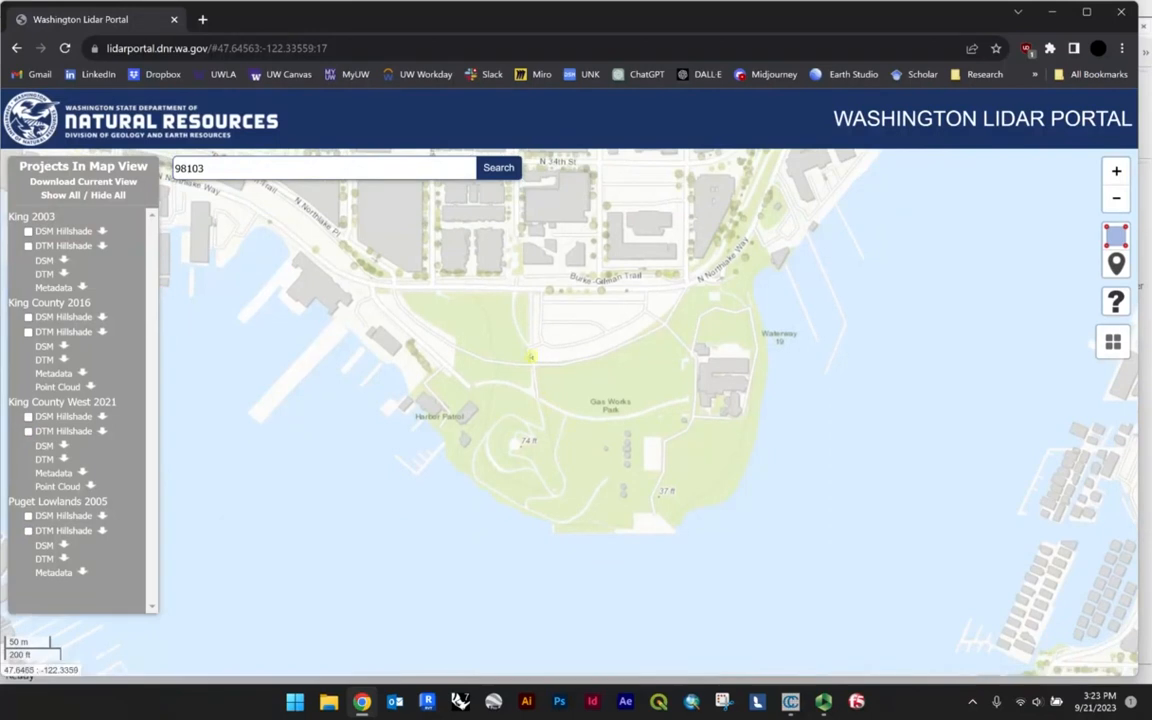
scroll(694, 402, "down", 3)
left_click_drag(699, 388, 627, 328)
scroll(627, 314, "up", 2)
left_click_drag(468, 332, 850, 342)
scroll(494, 358, "up", 2)
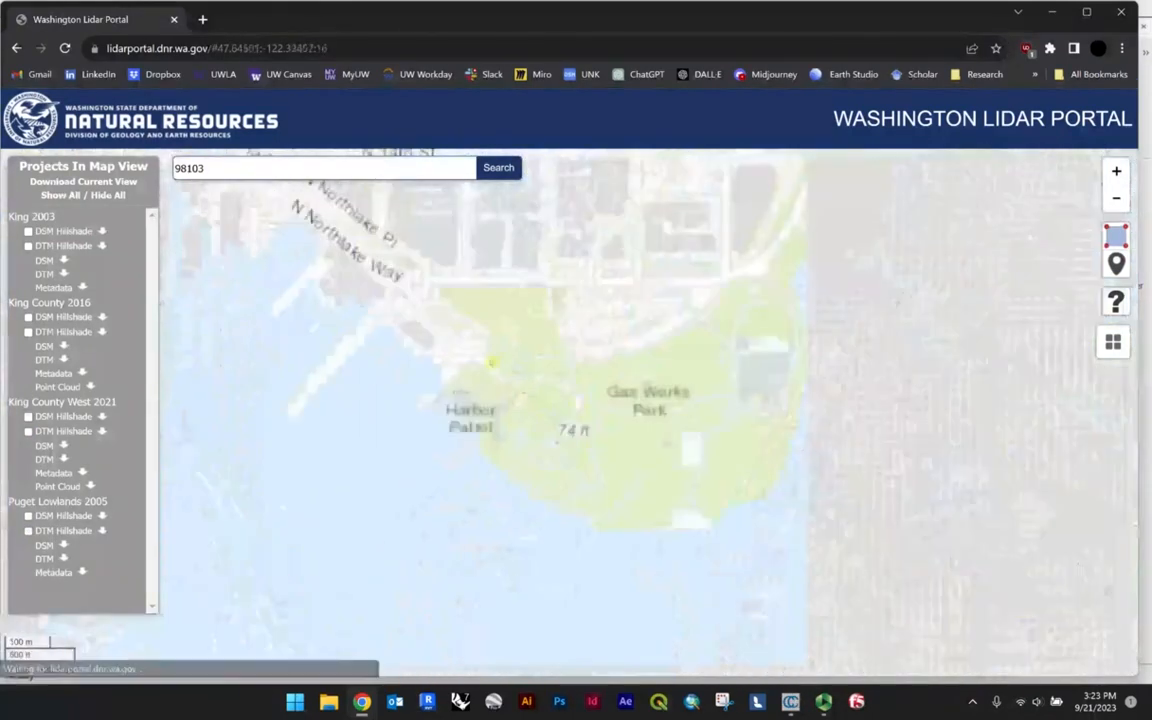
scroll(663, 388, "down", 2)
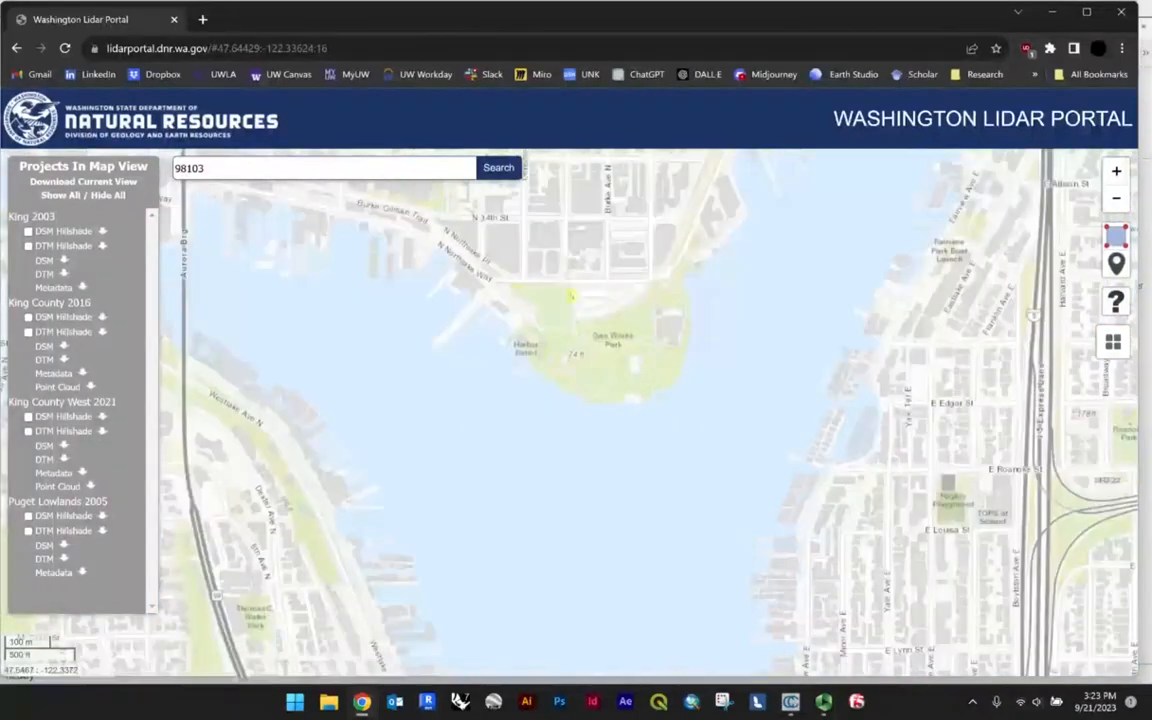
left_click(1117, 172)
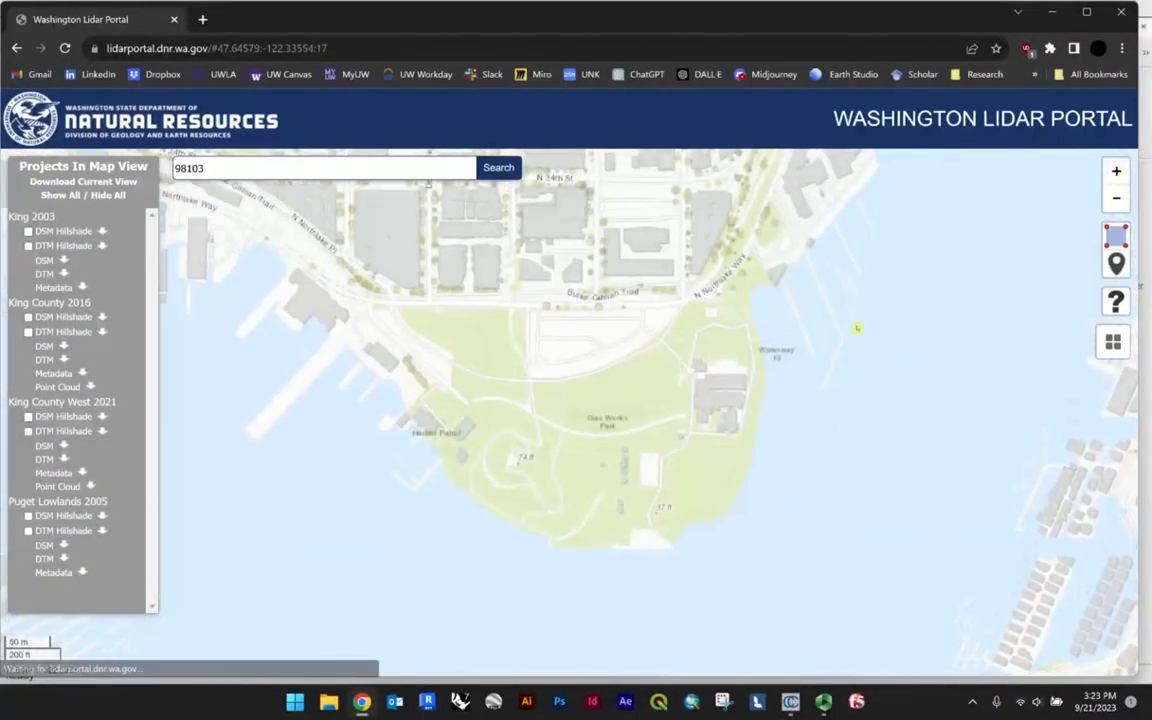
left_click(1117, 233)
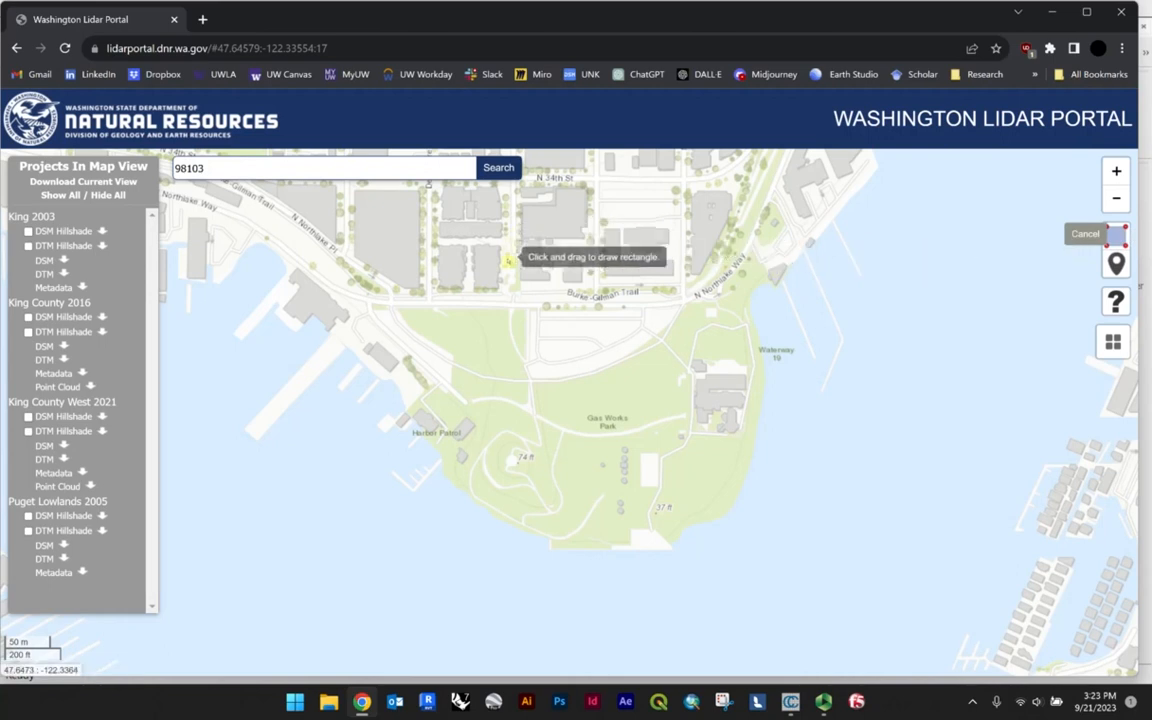
left_click_drag(449, 305, 847, 619)
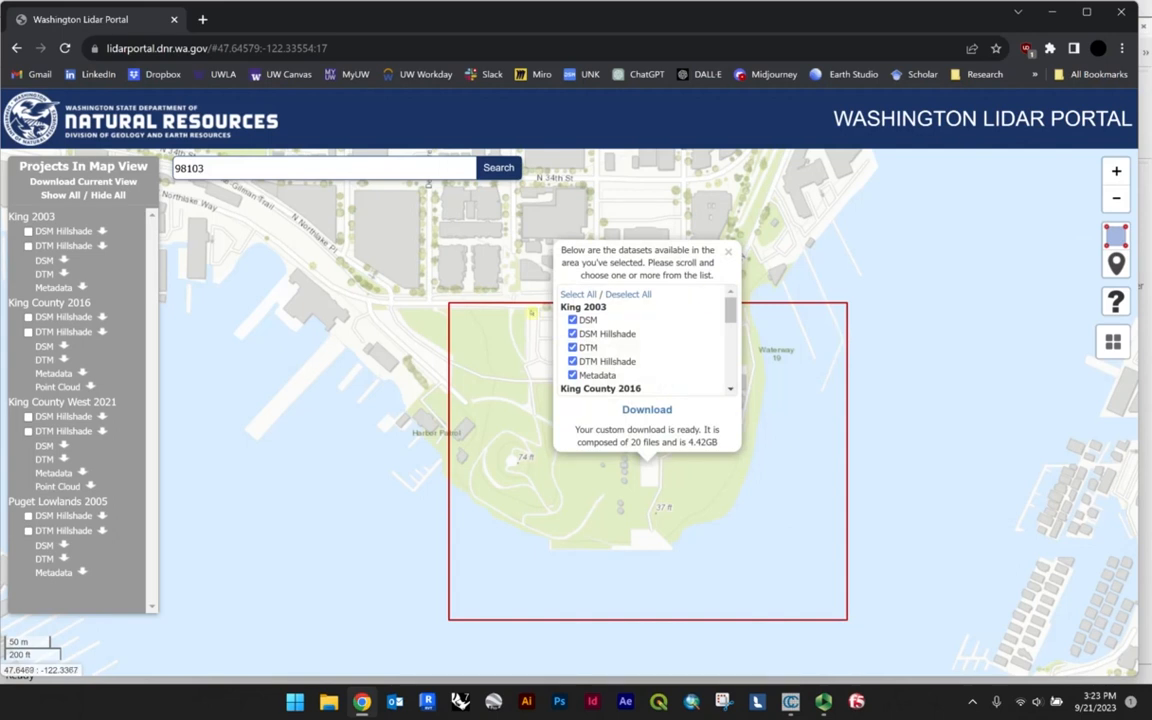
left_click(792, 304)
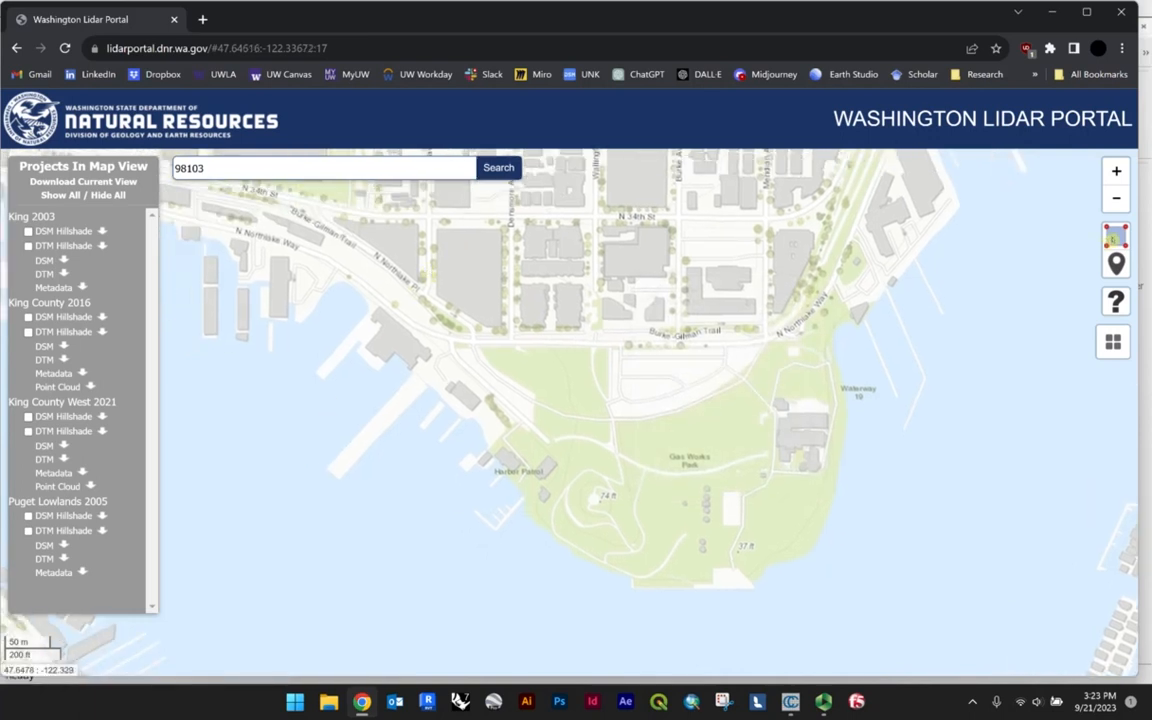
Draw a rectangular download area enclosing Gas Works Park and the adjoining streets and water, and review its available datasets.
left_click(1116, 237)
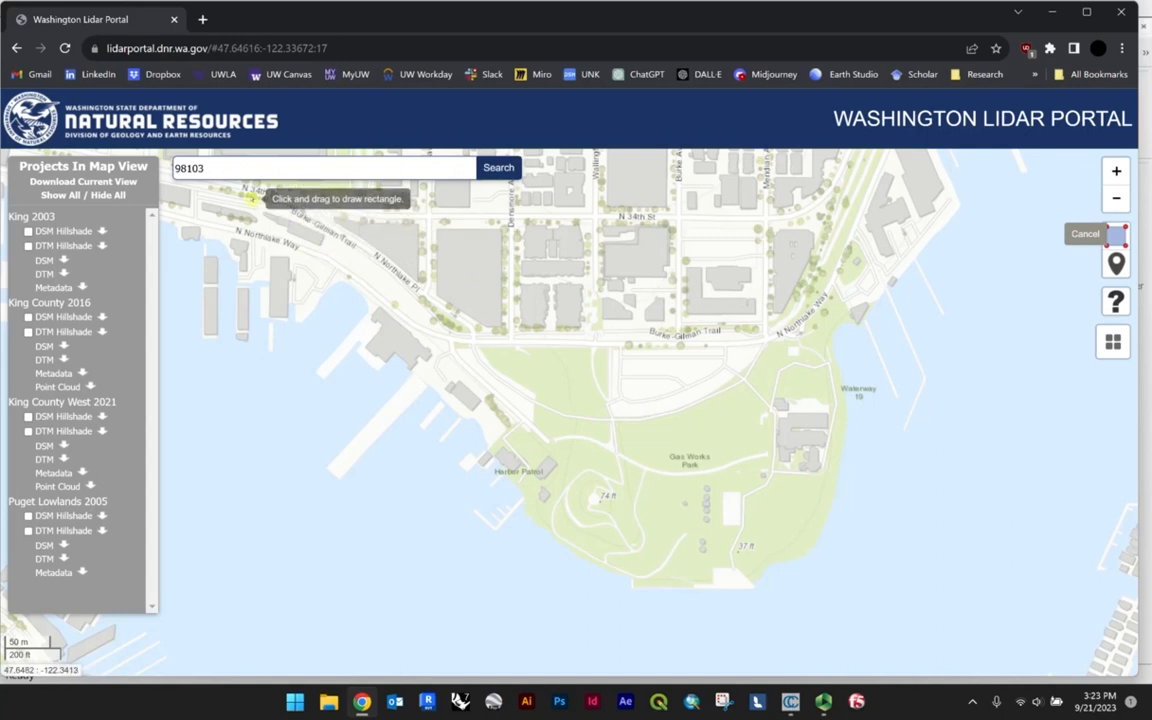
mouse_move(242, 191)
left_mouse_down()
mouse_move(537, 358)
mouse_move(725, 437)
mouse_move(818, 494)
mouse_move(931, 630)
mouse_move(980, 610)
mouse_move(1016, 641)
left_mouse_up()
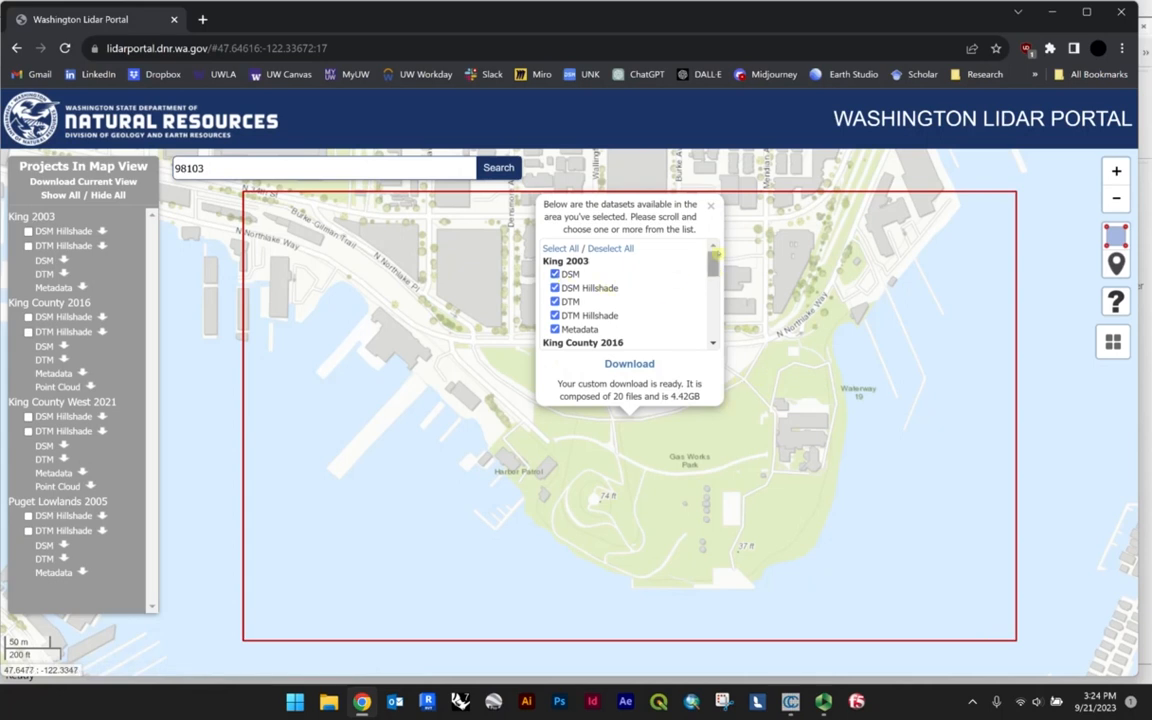
left_click_drag(718, 262, 717, 328)
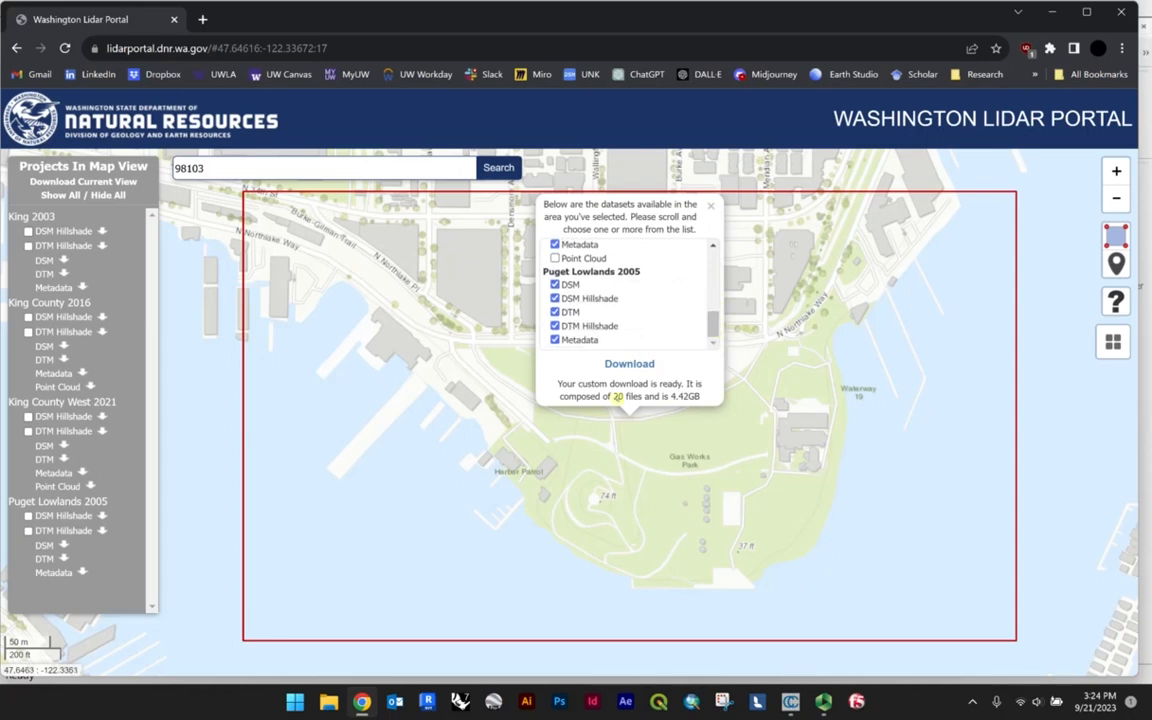
left_click_drag(613, 396, 688, 397)
left_click(642, 385)
Deselect all Puget Lowlands 2005 datasets, from DSM through Metadata, for the custom download.
mouse_move(714, 322)
left_mouse_down()
mouse_move(716, 312)
mouse_move(715, 326)
left_mouse_up()
left_click(555, 340)
left_click(555, 326)
left_click(555, 312)
left_click(555, 284)
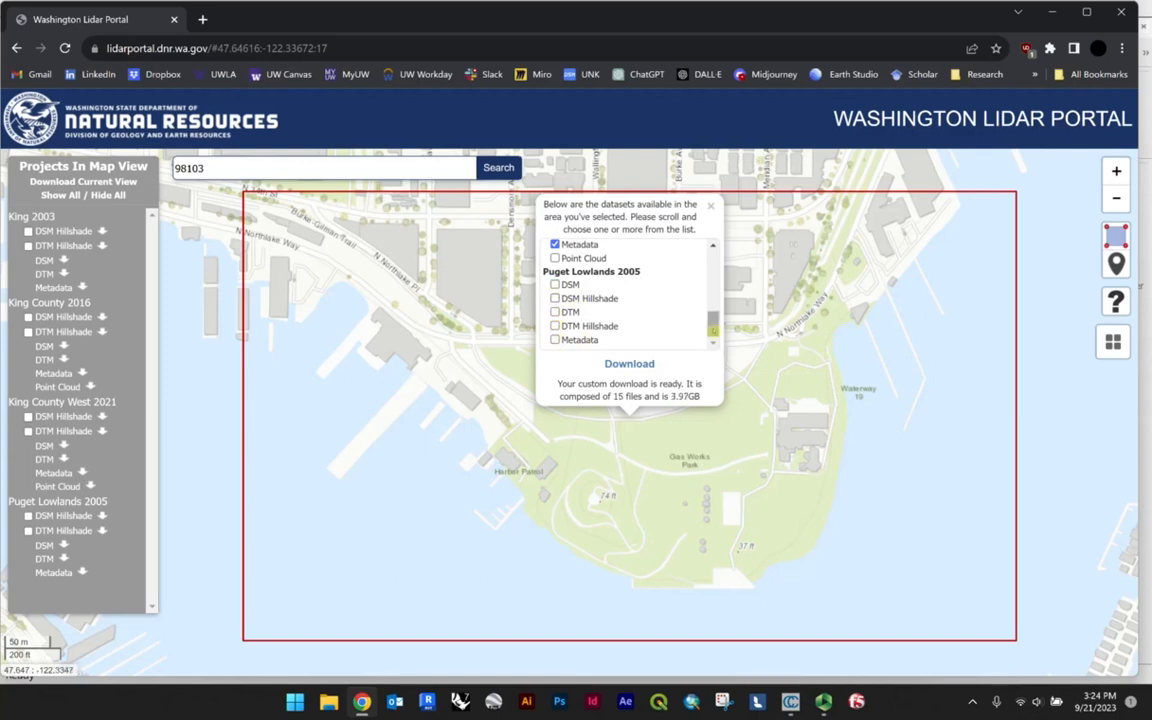
Exclude the King County West 2021 Metadata, DTM Hillshade and DTM datasets from the download.
scroll(640, 285, "up", 1)
left_click(555, 298)
left_click(555, 284)
left_click(555, 270)
For King County West 2021, deselect DSM and DSM Hillshade and include Point Cloud in the download.
scroll(555, 275, "up", 1)
scroll(555, 276, "up", 1)
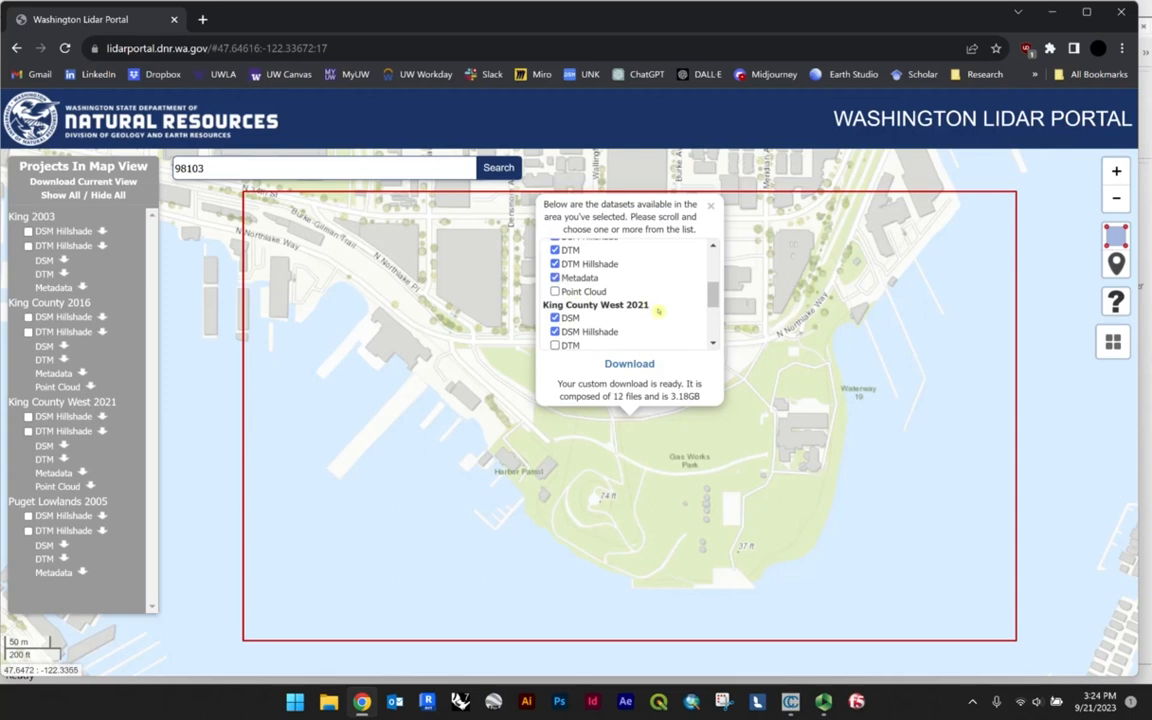
scroll(655, 303, "up", 1)
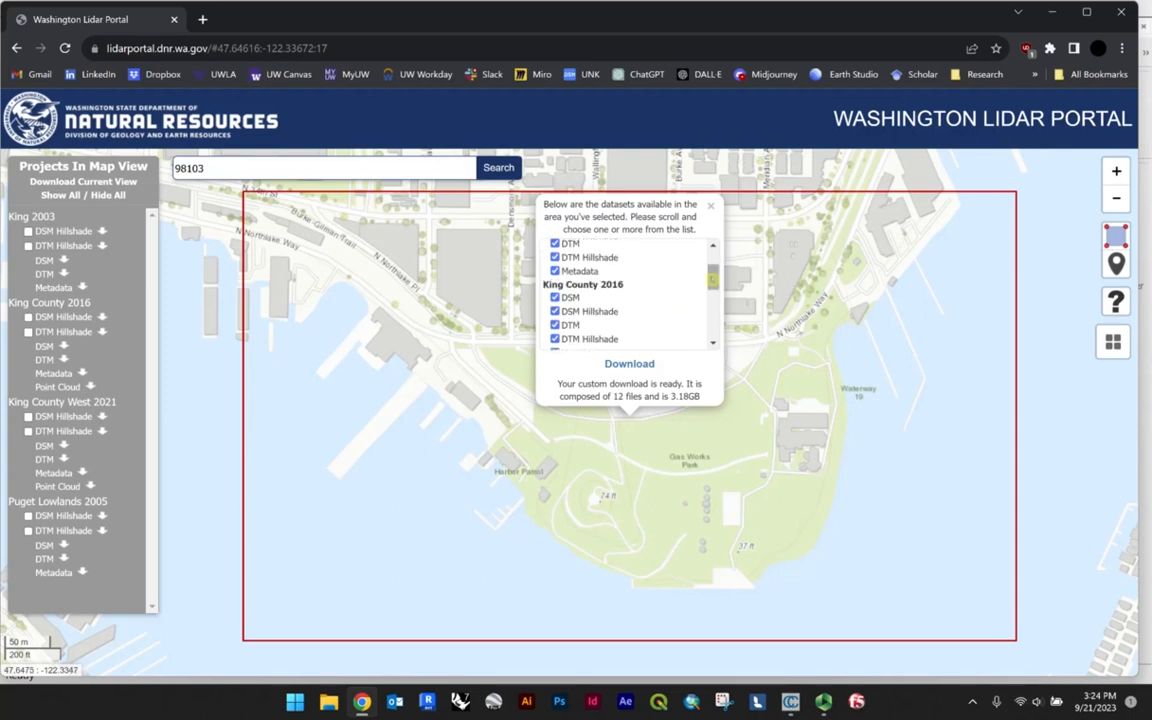
scroll(713, 265, "up", 2)
scroll(632, 300, "down", 3)
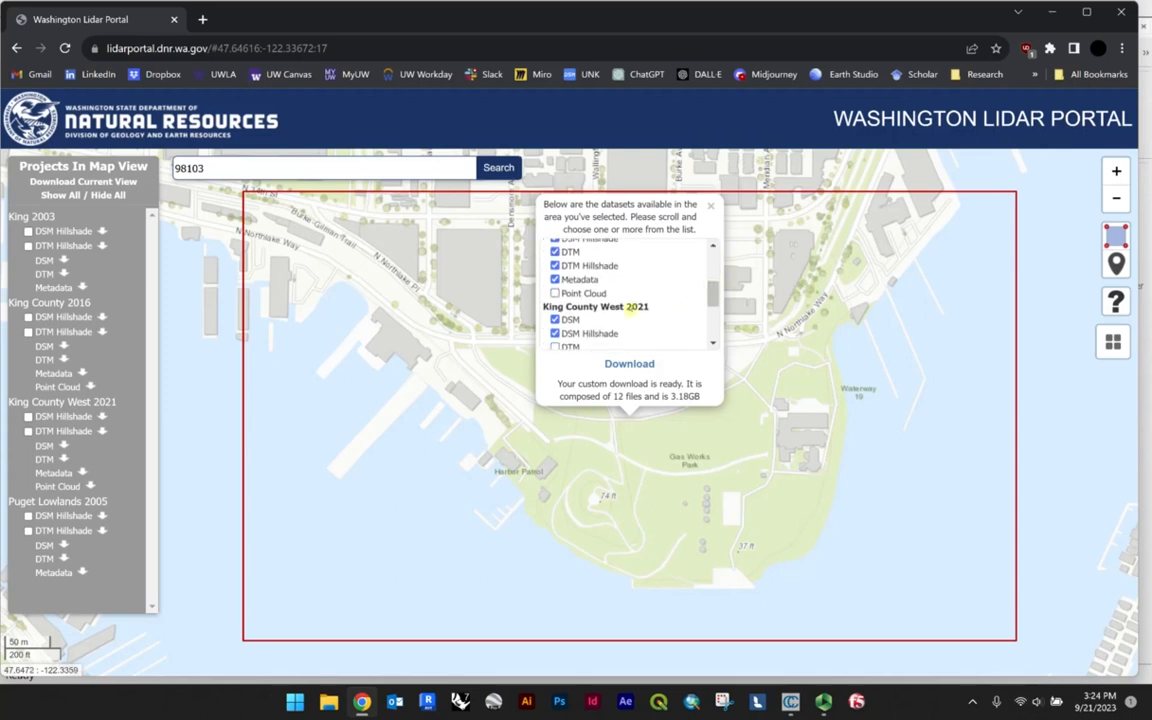
left_click_drag(632, 309, 589, 308)
left_click(575, 334)
left_click(574, 322)
scroll(570, 312, "down", 2)
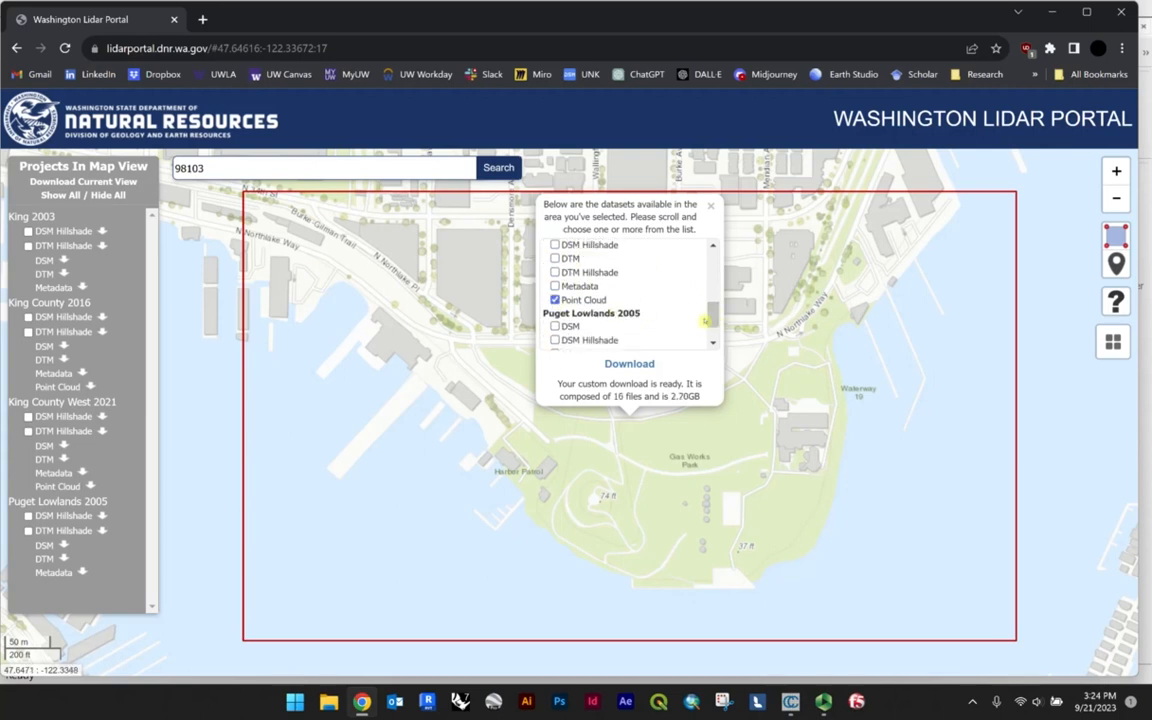
Exclude the King County 2016 DSM, DSM Hillshade, DTM, DTM Hillshade and Metadata datasets from the custom download.
scroll(712, 293, "up", 2)
scroll(712, 293, "up", 1)
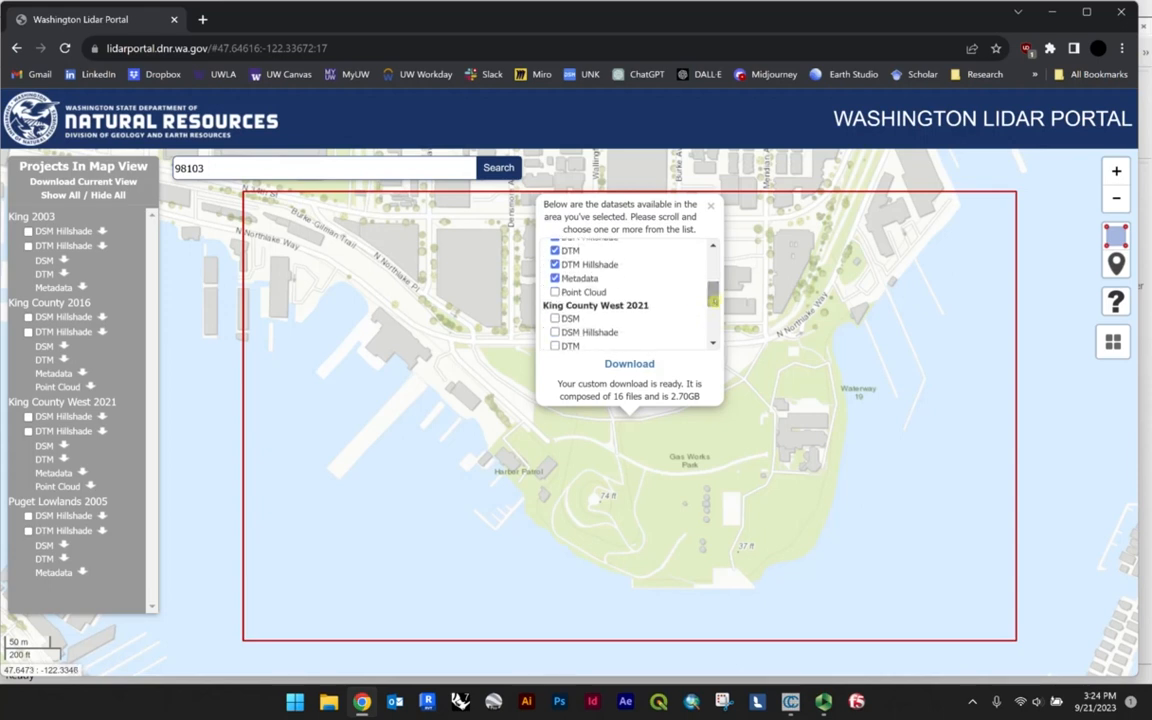
scroll(712, 285, "up", 1)
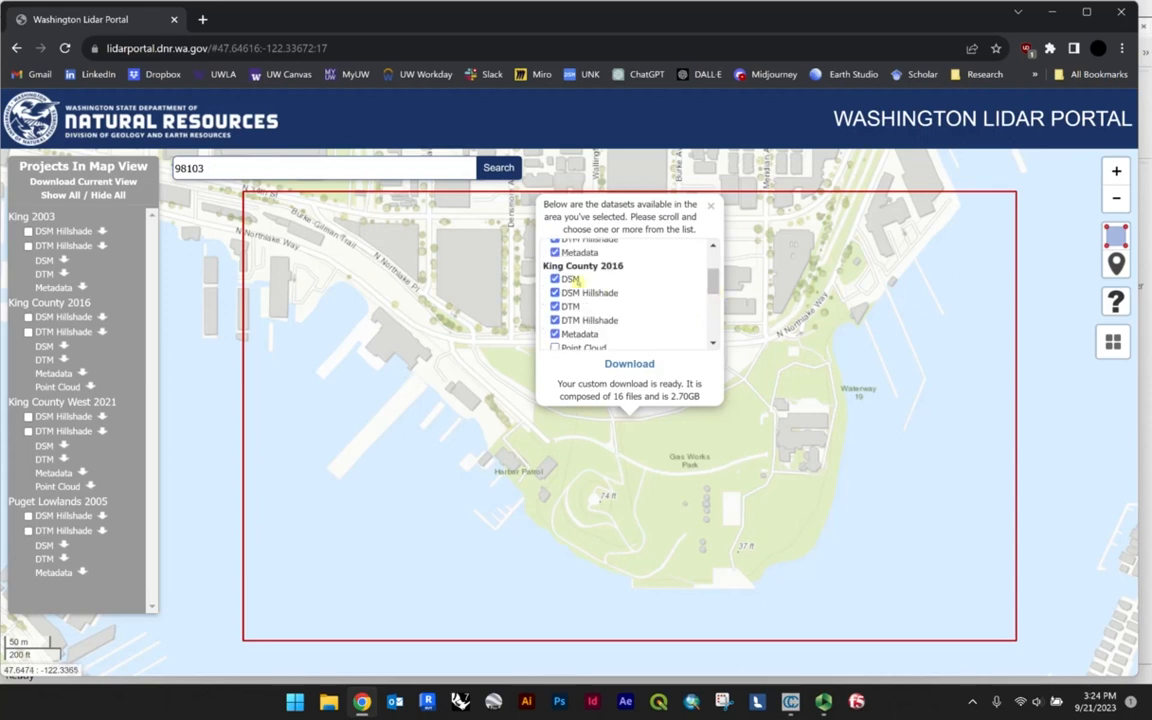
left_click(555, 279)
left_click(555, 306)
left_click(555, 320)
left_click(555, 334)
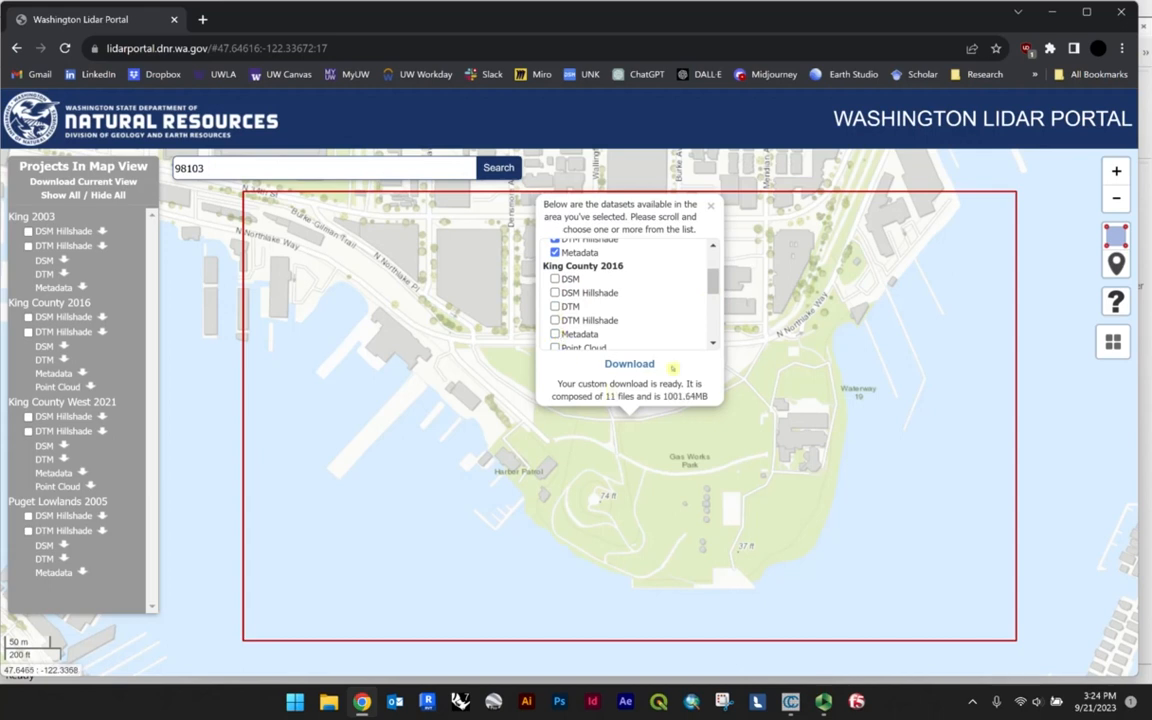
Deselect all King 2003 datasets, from DSM through Metadata, for the custom download.
scroll(645, 255, "up", 2)
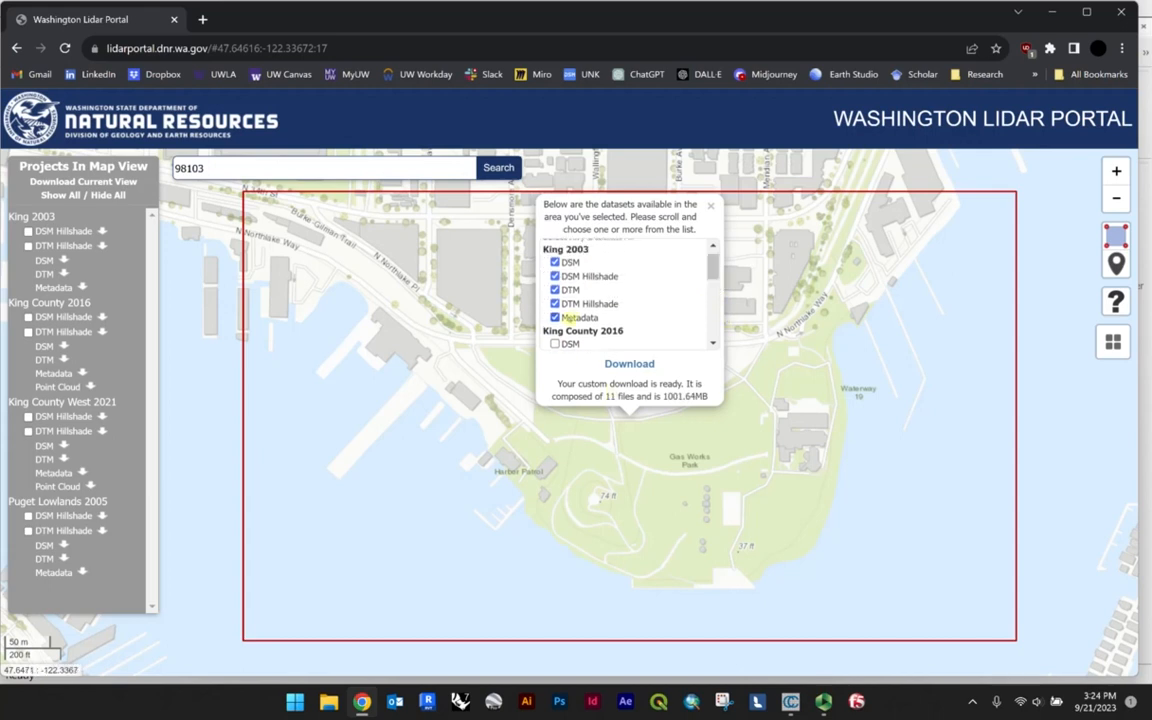
left_click(556, 303)
left_click(556, 289)
left_click(556, 276)
left_click(556, 262)
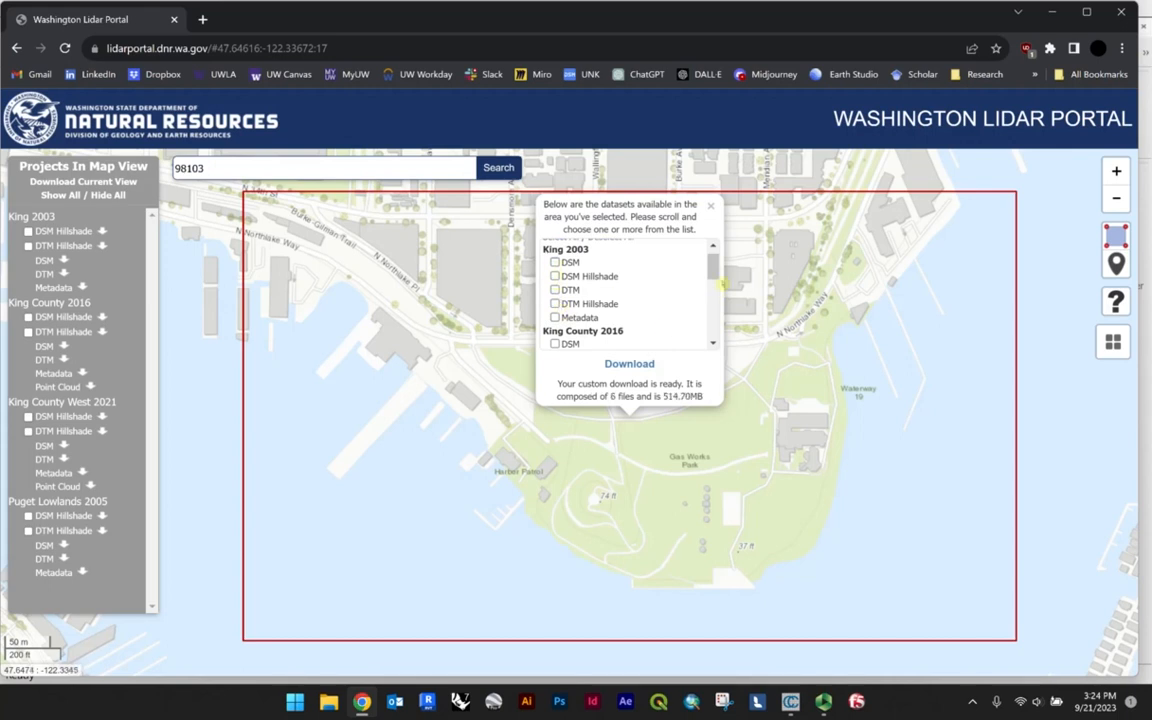
Review the dataset list for leftover selections and download the custom package with the King County West 2021 Point Cloud.
scroll(690, 298, "down", 3)
scroll(700, 300, "down", 3)
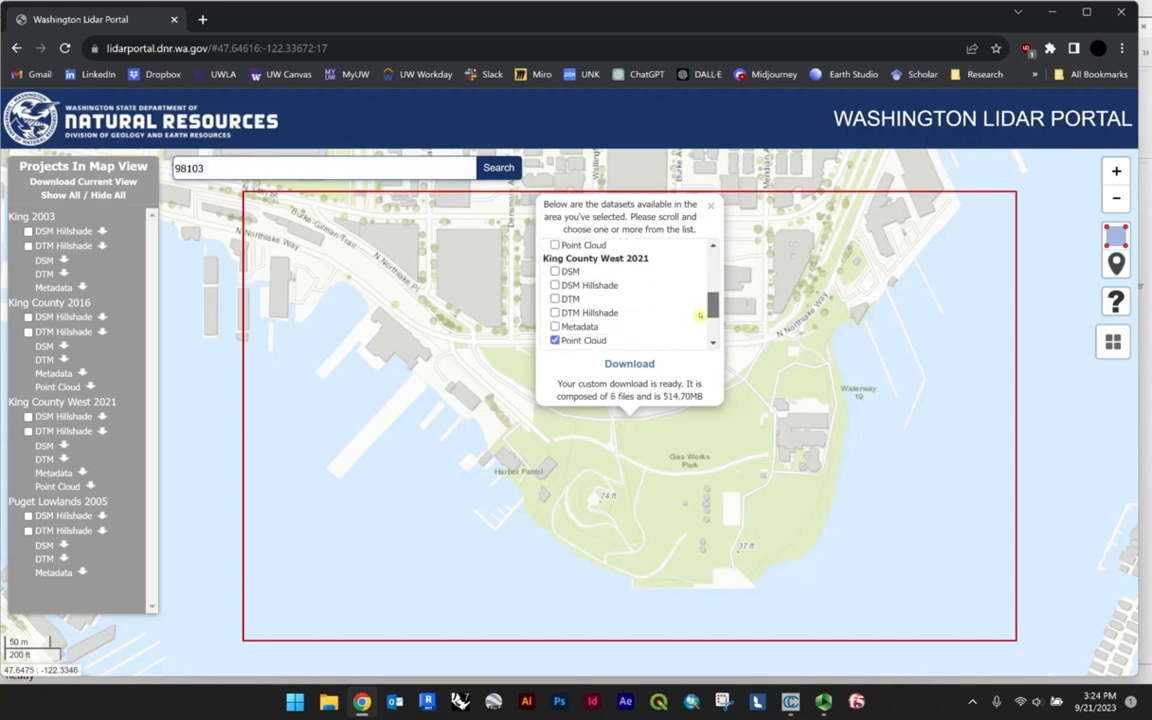
scroll(700, 310, "up", 2)
scroll(705, 320, "down", 2)
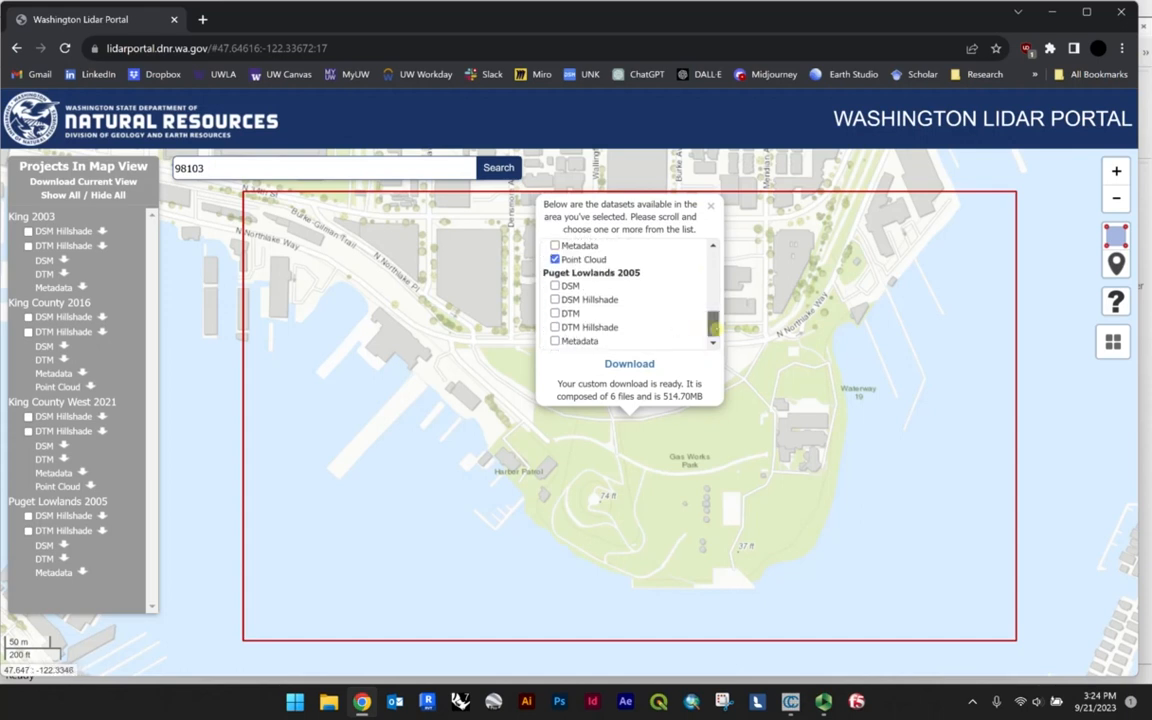
scroll(712, 320, "up", 2)
scroll(714, 328, "down", 2)
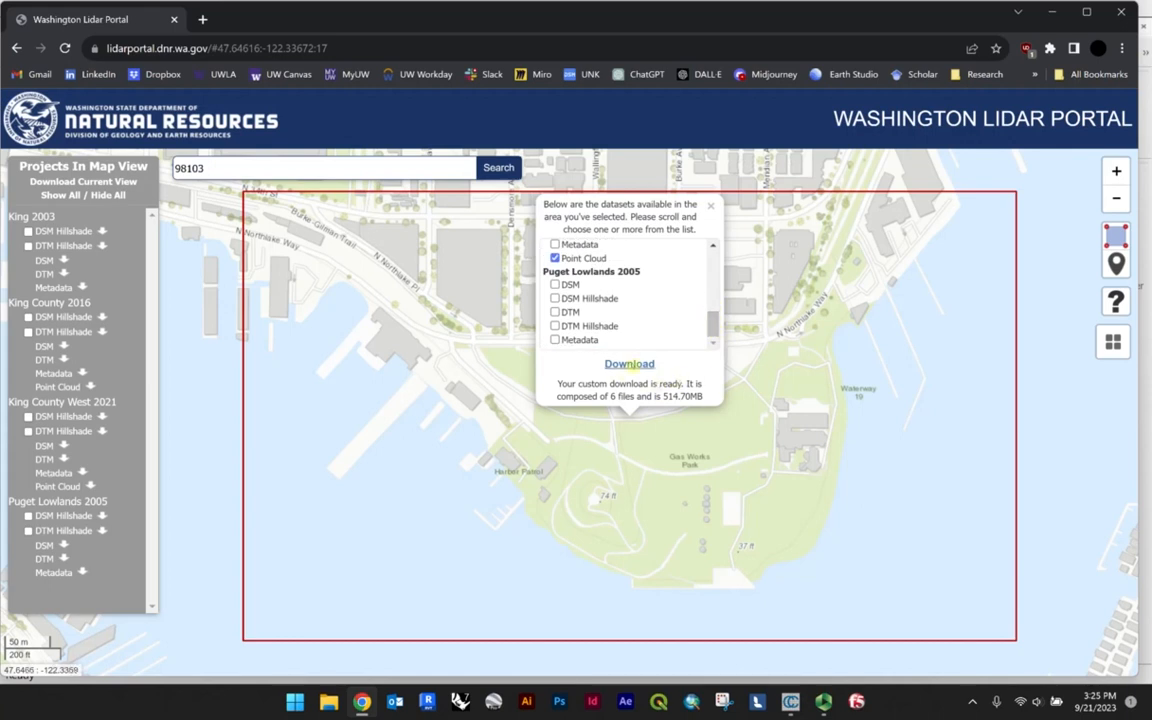
left_click(629, 364)
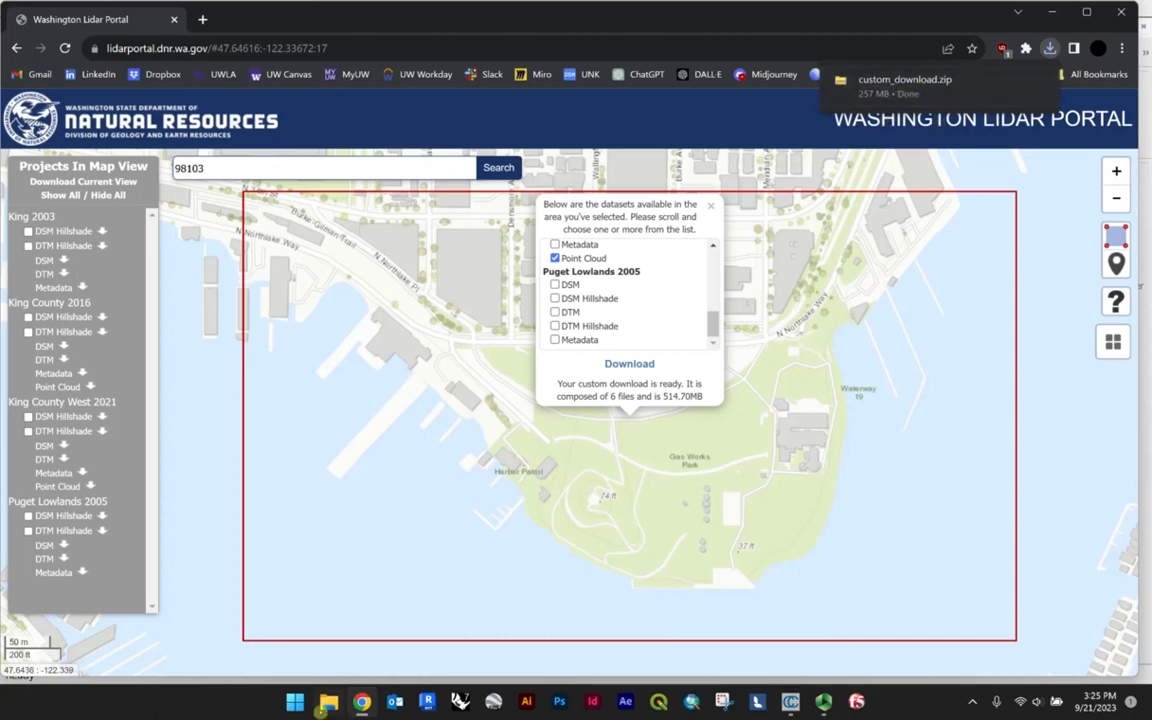
In File Explorer, extract the custom_download zip in Downloads to the custom_download folder, replacing files with the same names.
left_click(328, 704)
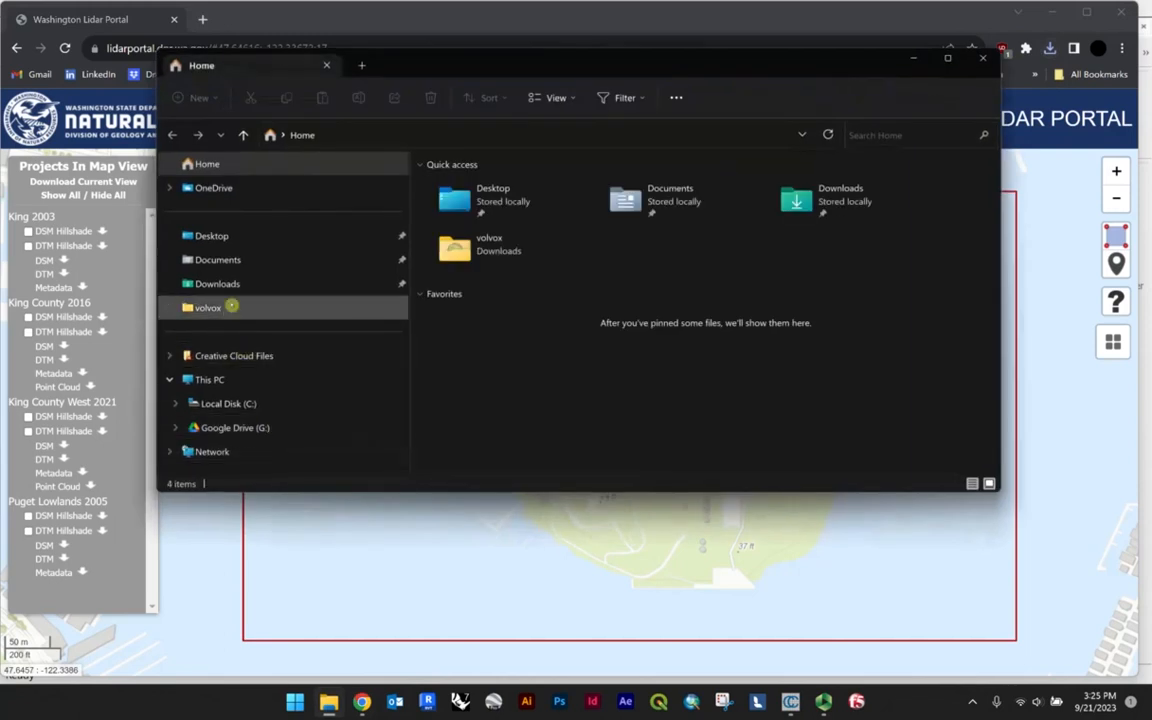
left_click(224, 284)
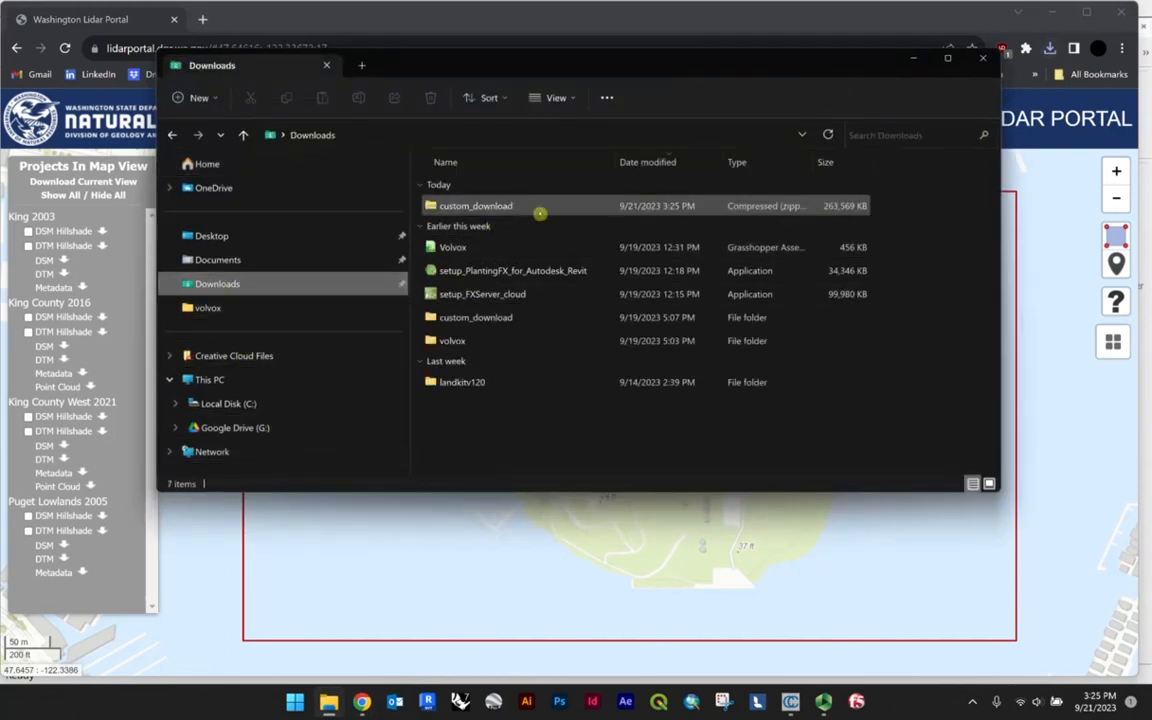
right_click(494, 215)
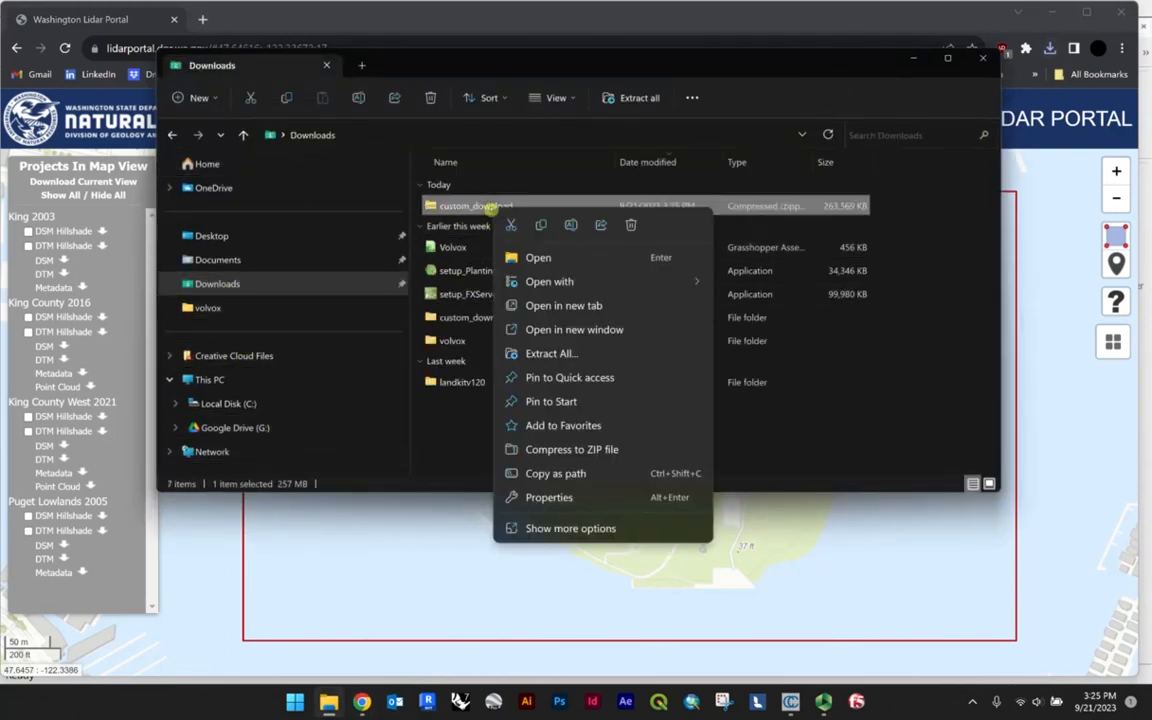
left_click(570, 354)
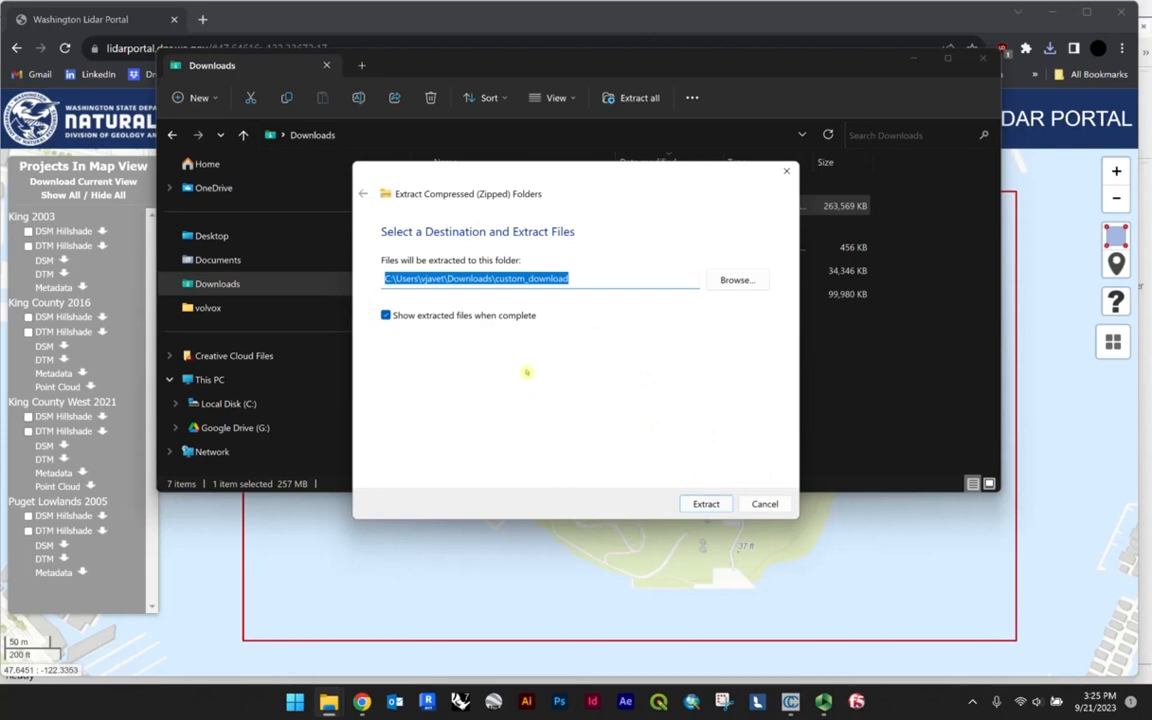
left_click(708, 508)
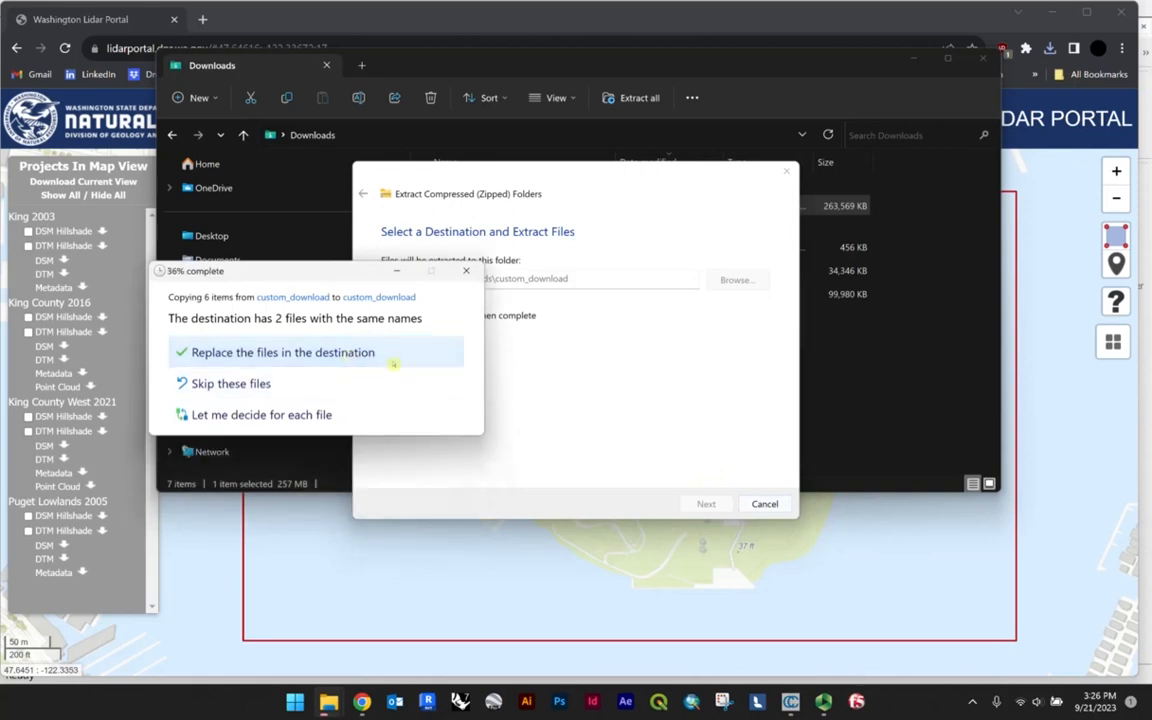
left_click(393, 360)
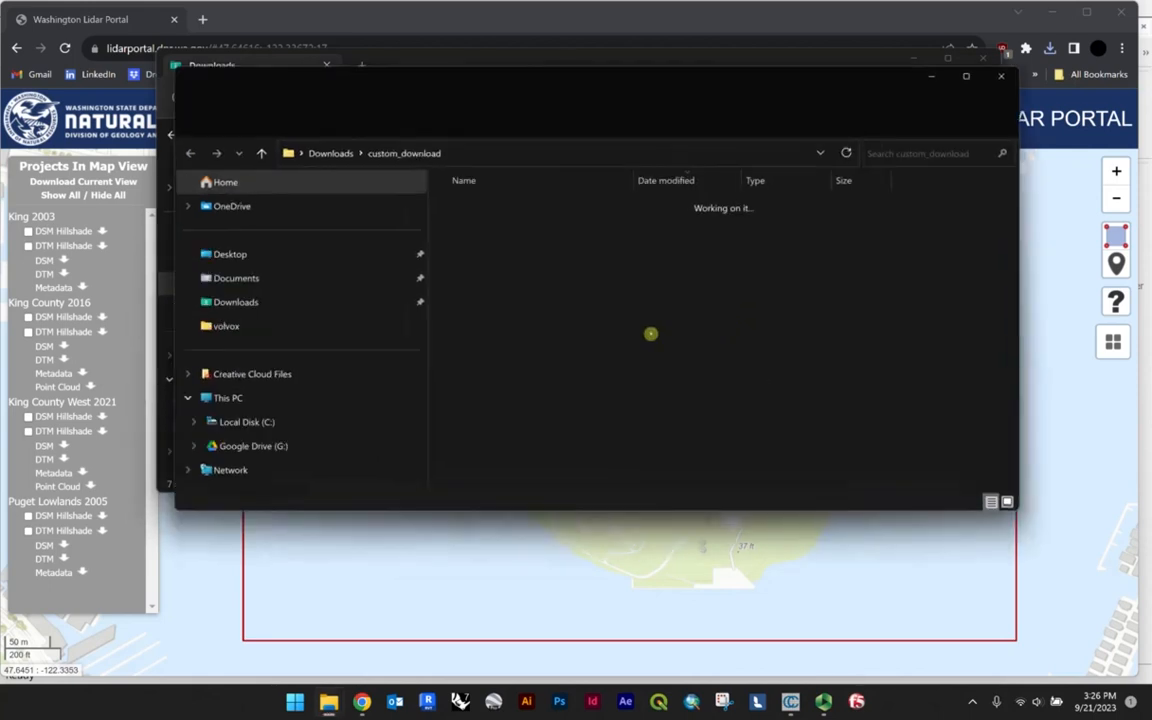
Open the laz folder inside the extracted king_county_west_2021 folder and examine its LAZ files.
double_click(488, 225)
double_click(508, 226)
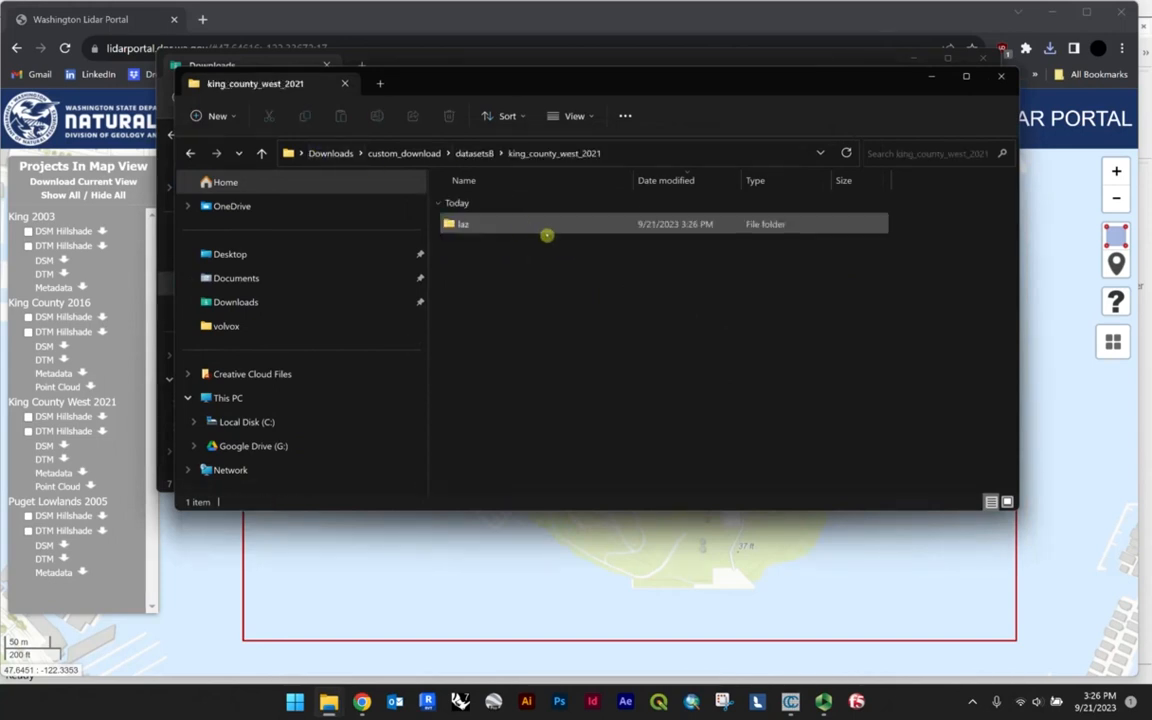
double_click(466, 227)
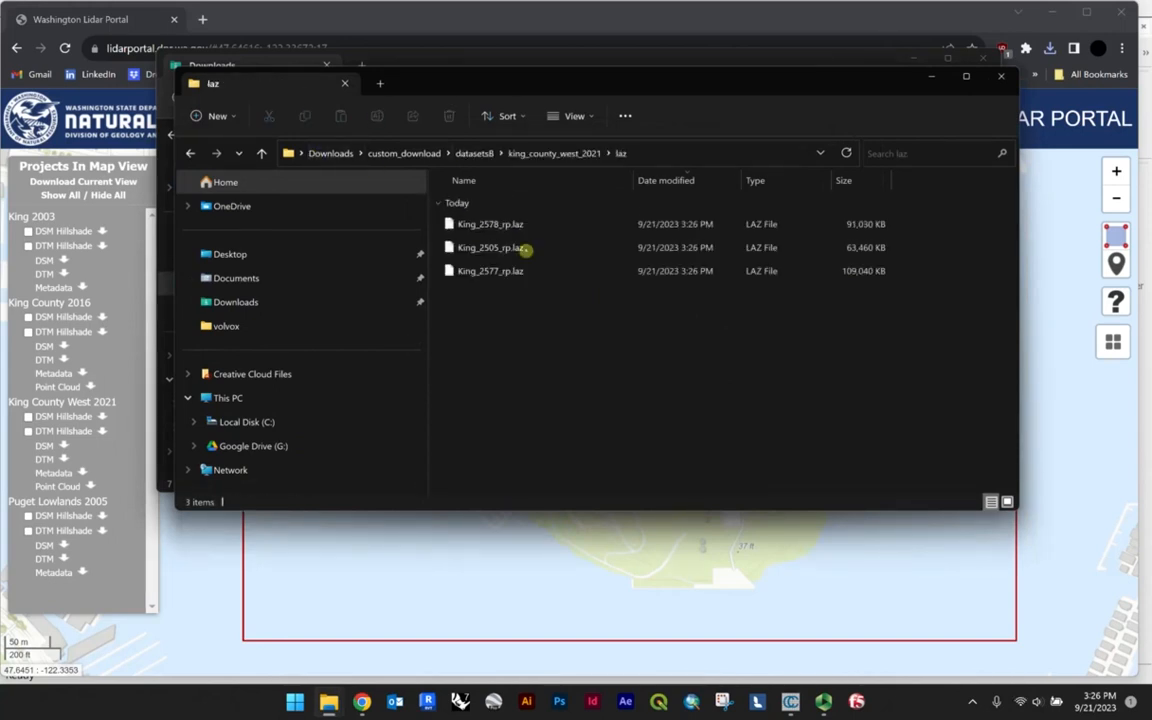
left_click(514, 226)
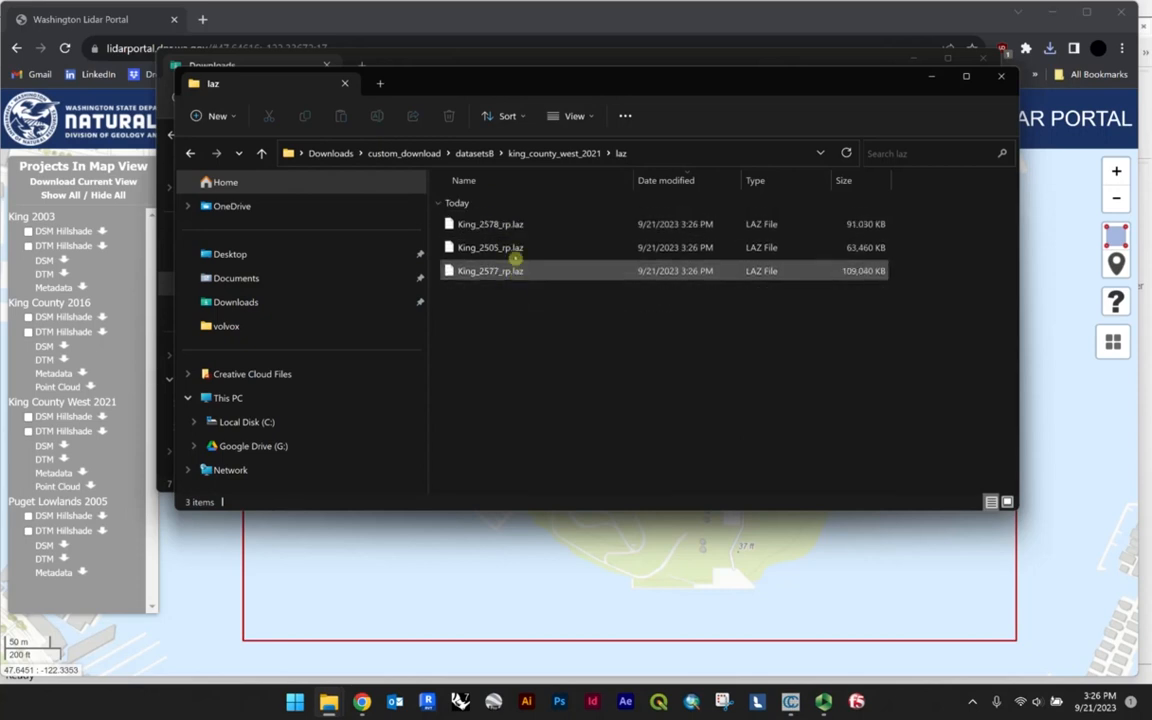
left_click(510, 271)
left_click(512, 226)
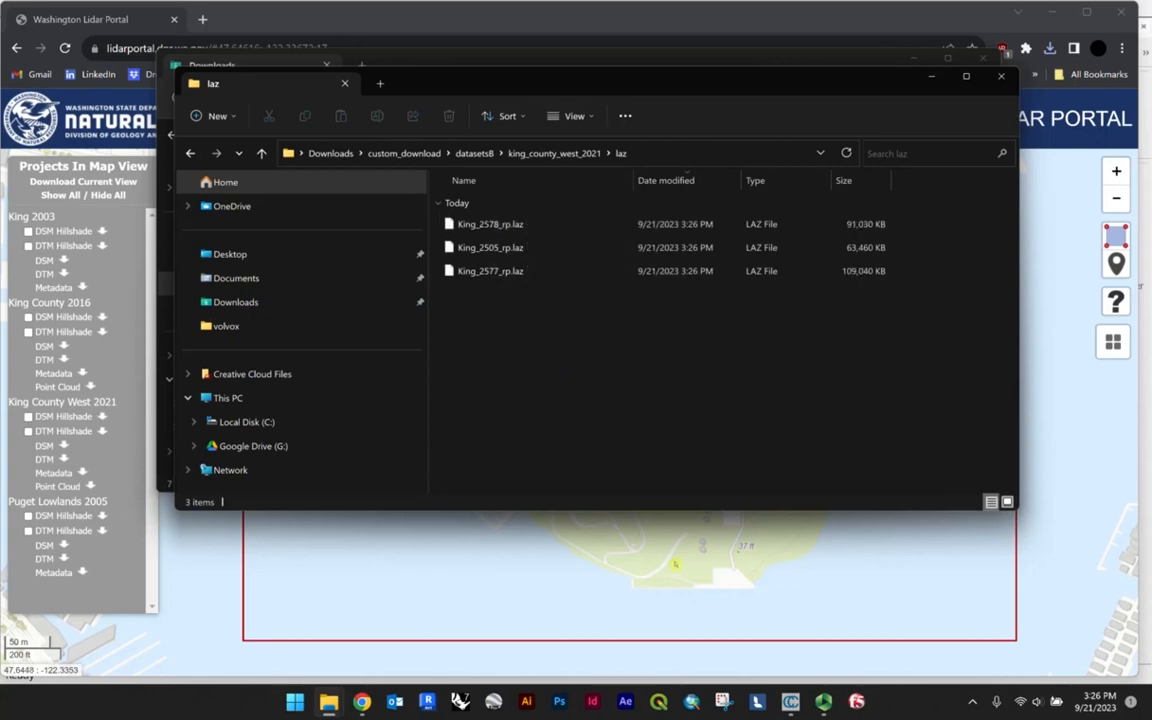
Switch to CloudCompare and open King_2578_rp.laz, King_2505_rp.laz and King_2577_rp.laz together.
left_click(790, 700)
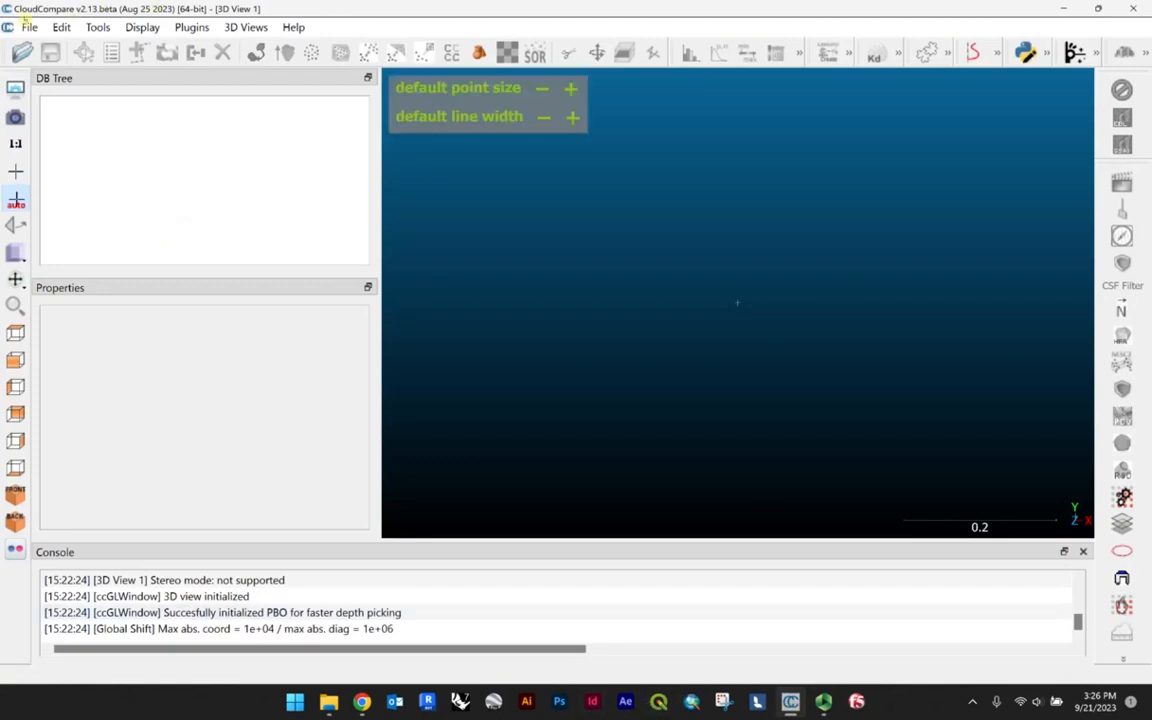
left_click(61, 27)
mouse_move(30, 27)
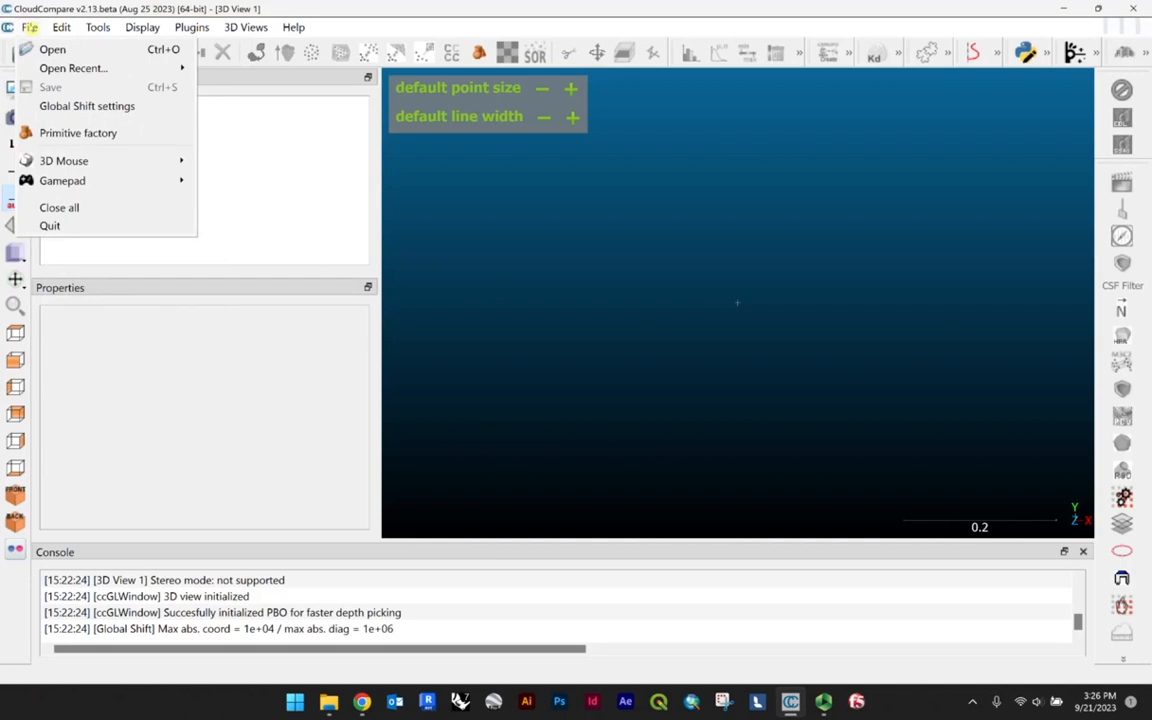
left_click(48, 49)
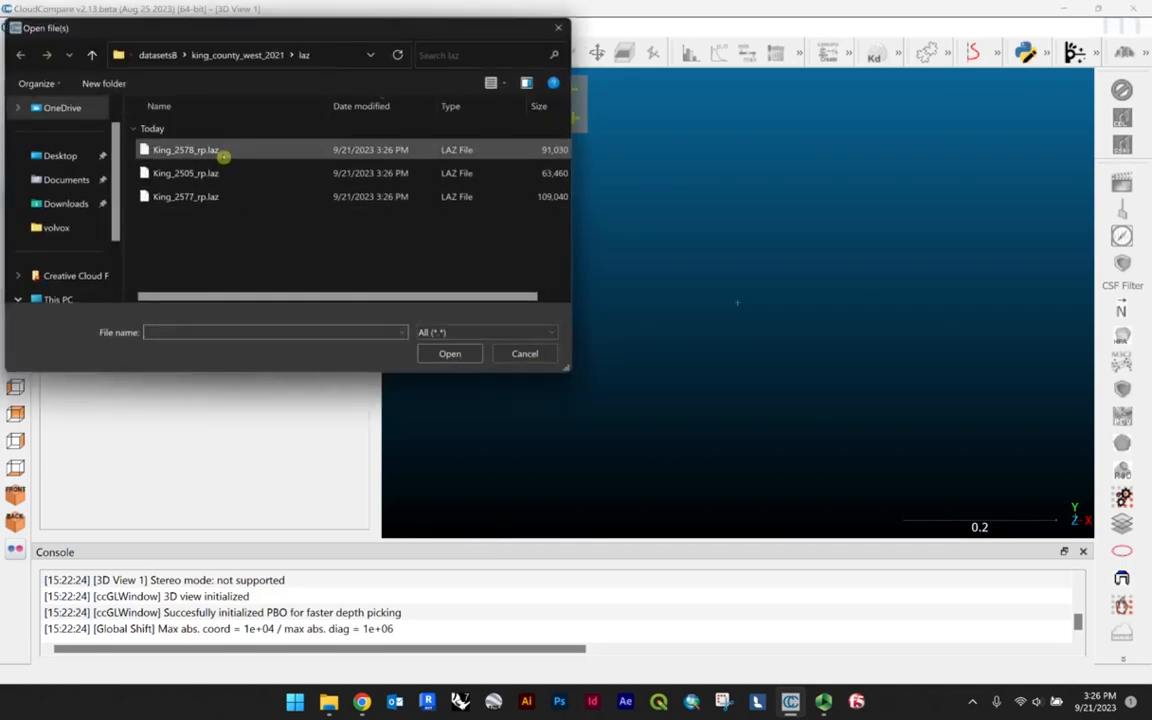
left_click(224, 152)
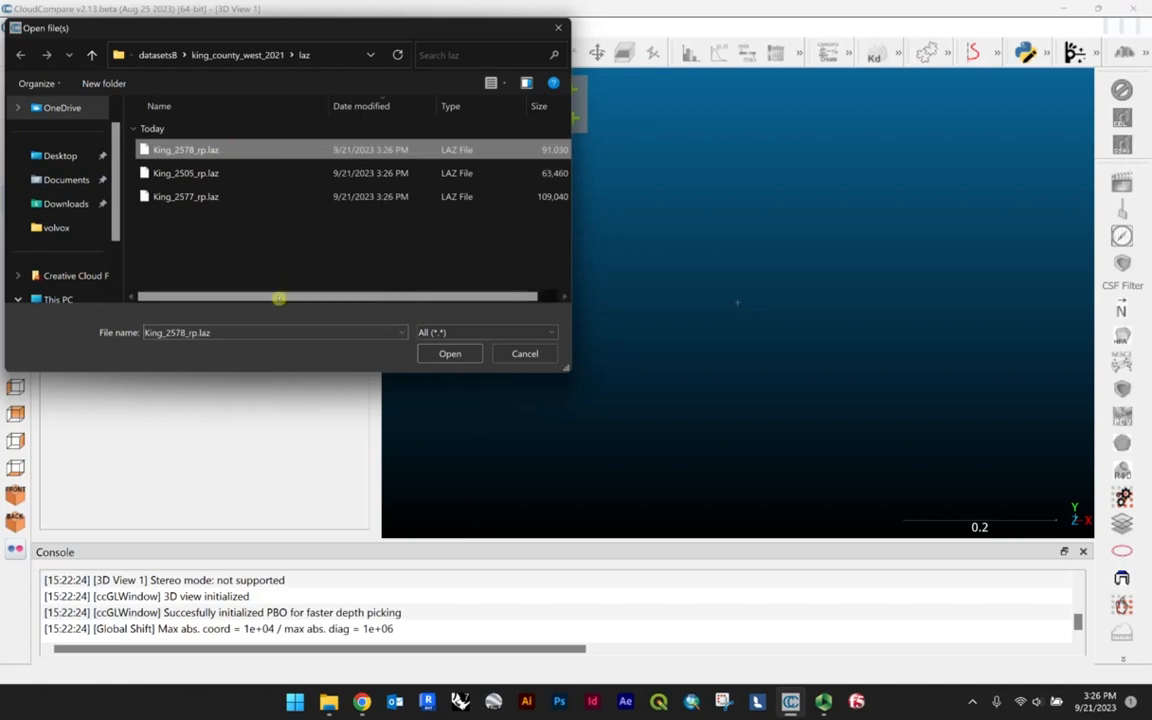
left_click(195, 197, "shift")
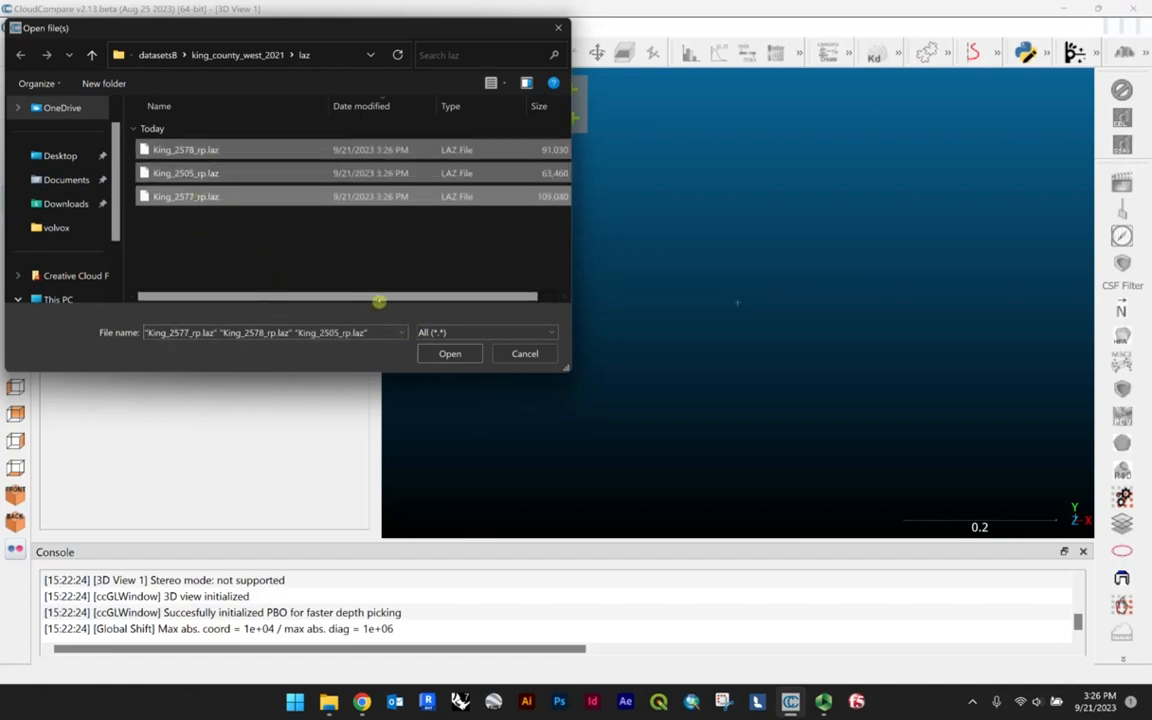
left_click(450, 354)
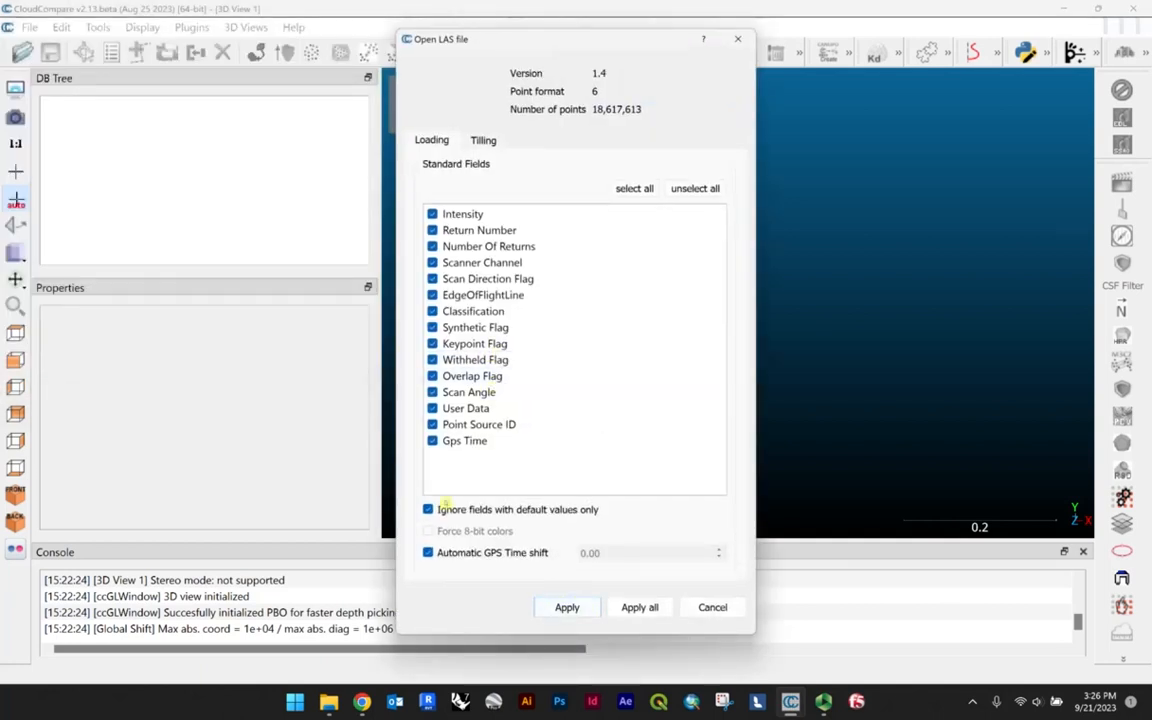
Load all three LAZ tiles with every standard field, accepting the global shift of -1189000, -852000, 0 and scale 1 for each.
left_click(570, 608)
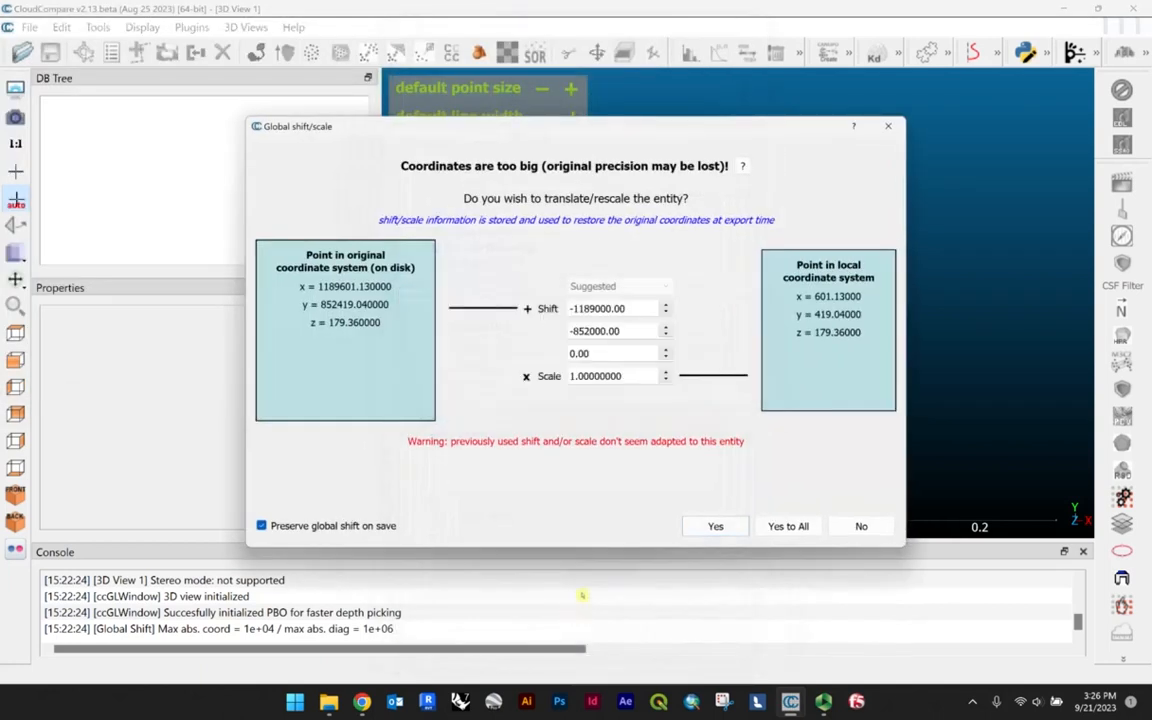
left_click(716, 527)
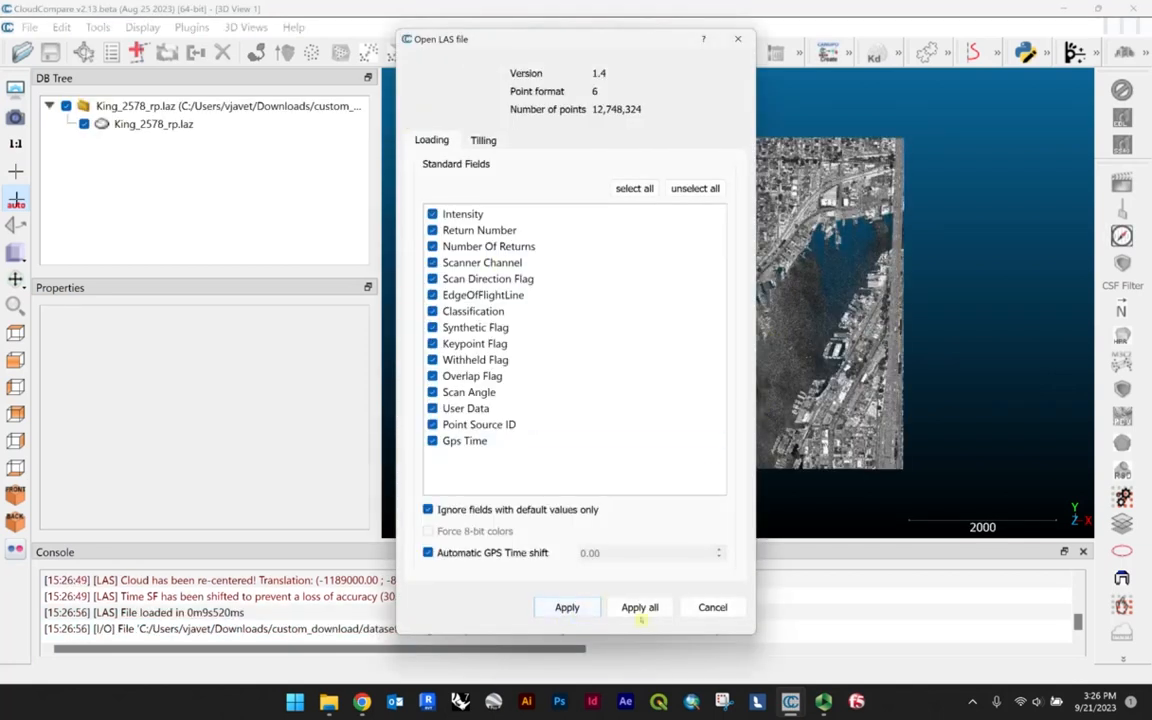
left_click(584, 609)
left_click(702, 526)
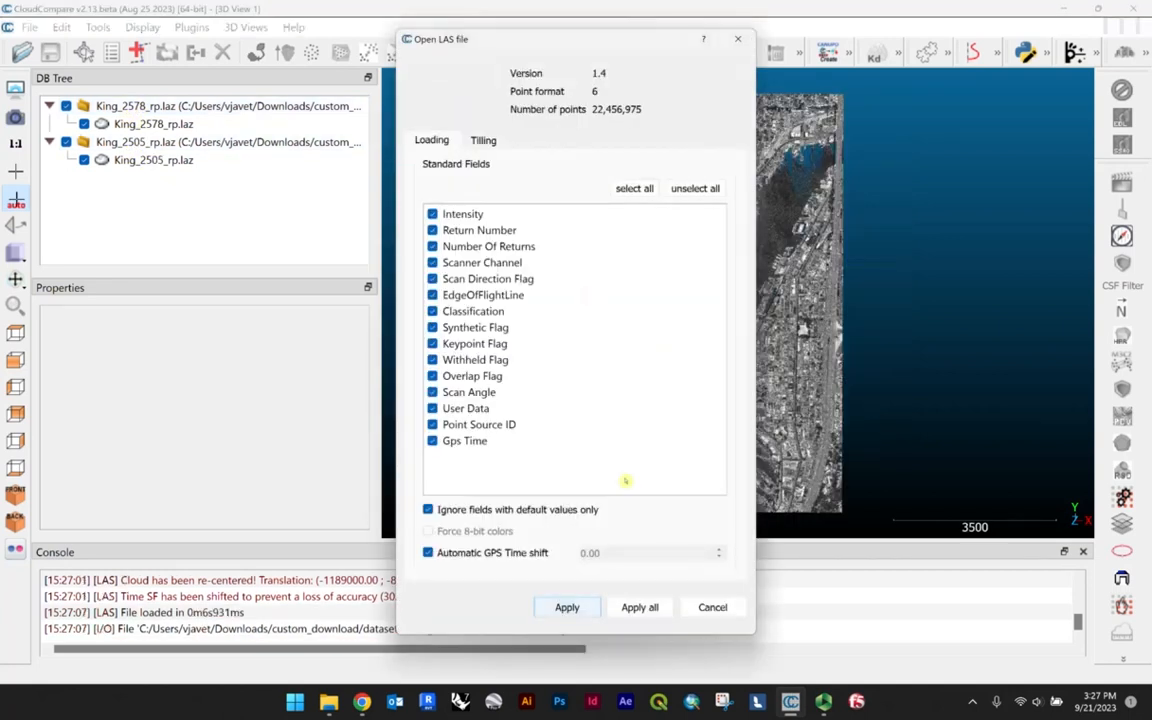
left_click(569, 609)
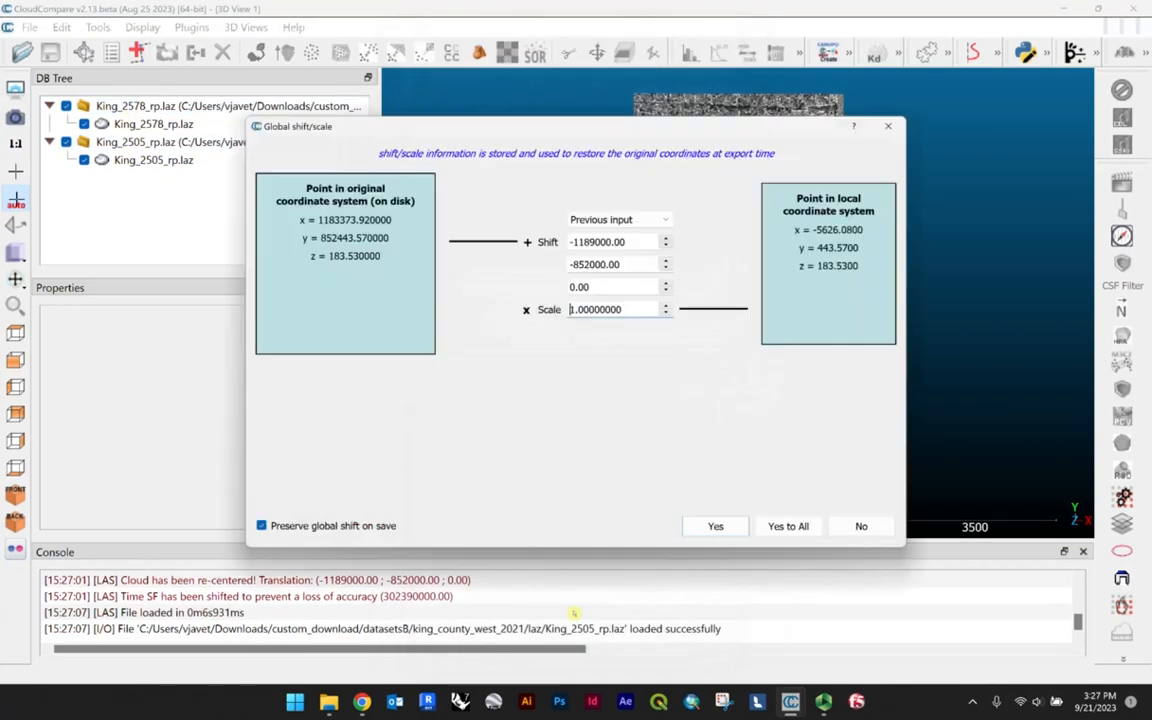
left_click(716, 524)
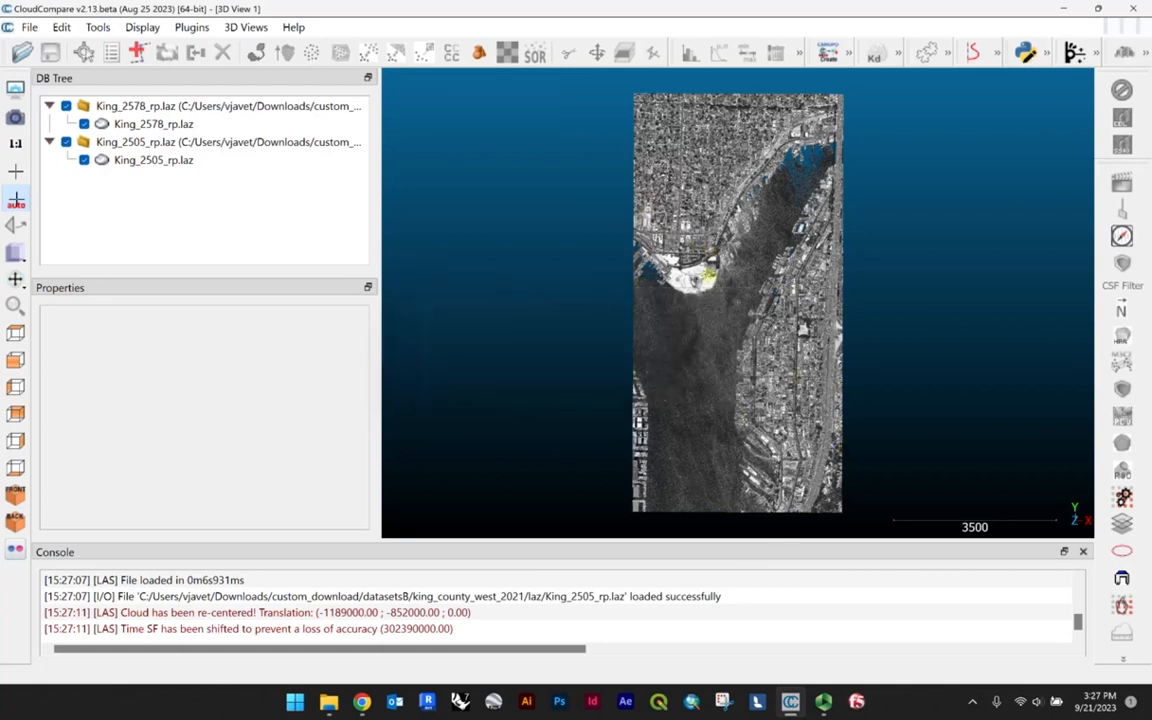
Hide the King_2577_rp and King_2505_rp point clouds, leaving only the King_2578_rp tile with Gas Works Park displayed.
scroll(702, 334, "up", 3)
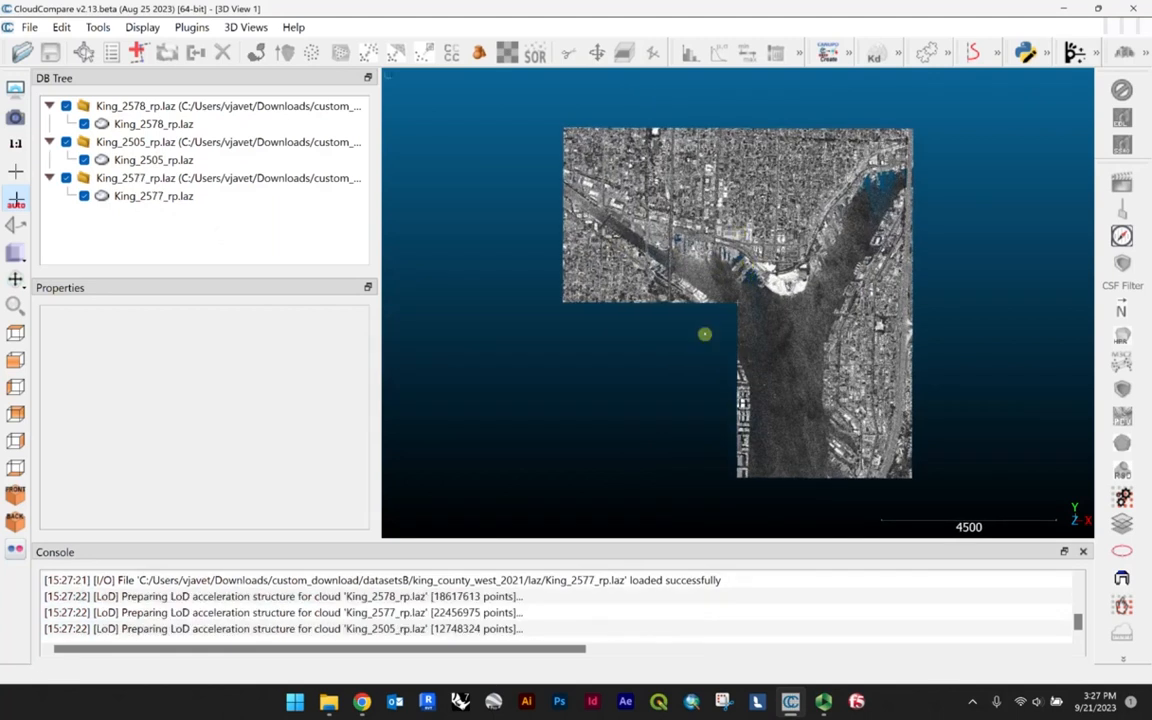
scroll(744, 260, "up", 1)
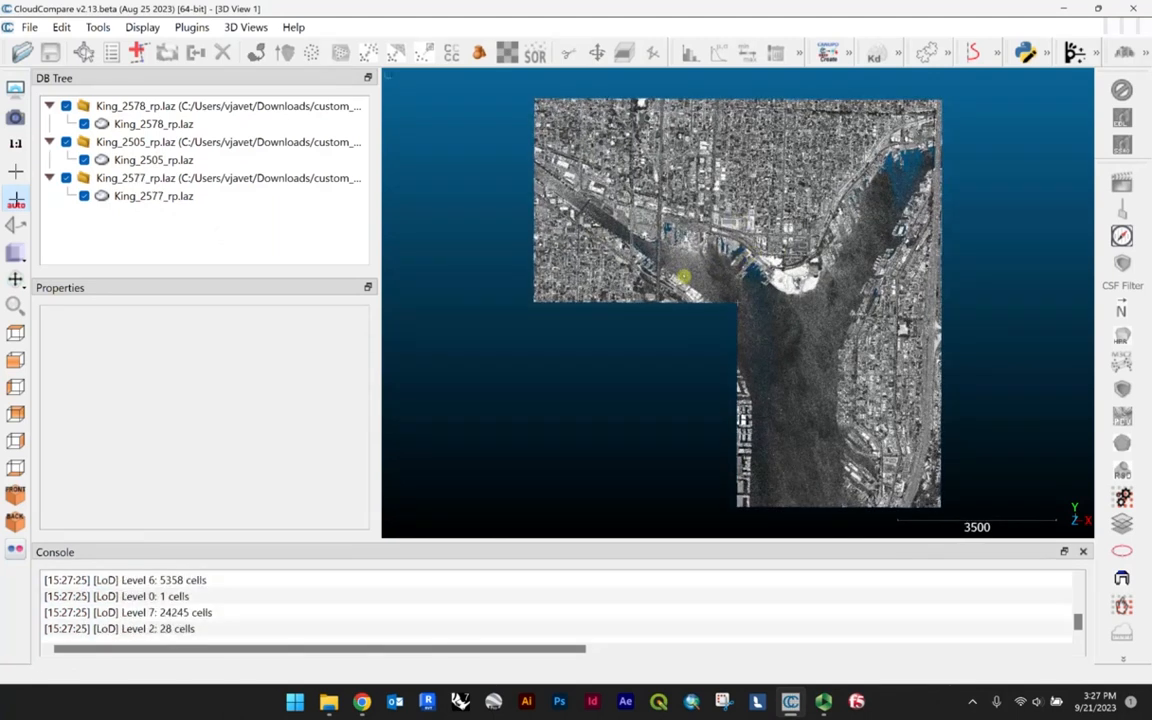
scroll(640, 102, "up", 1)
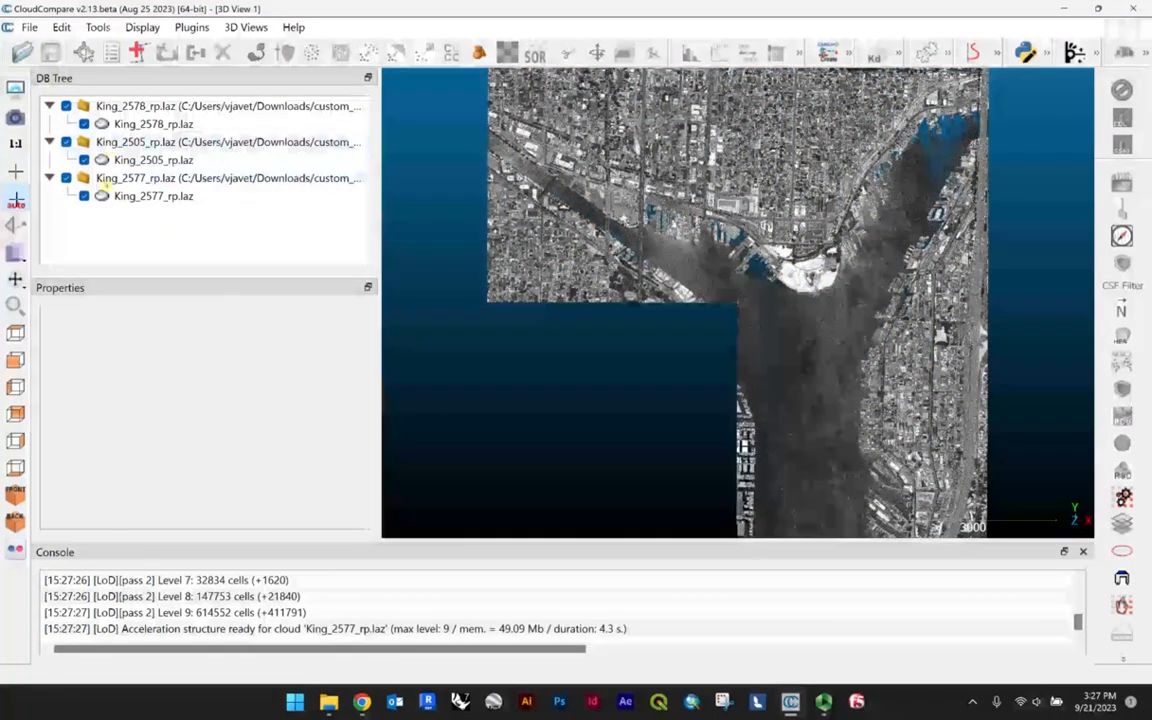
left_click(66, 178)
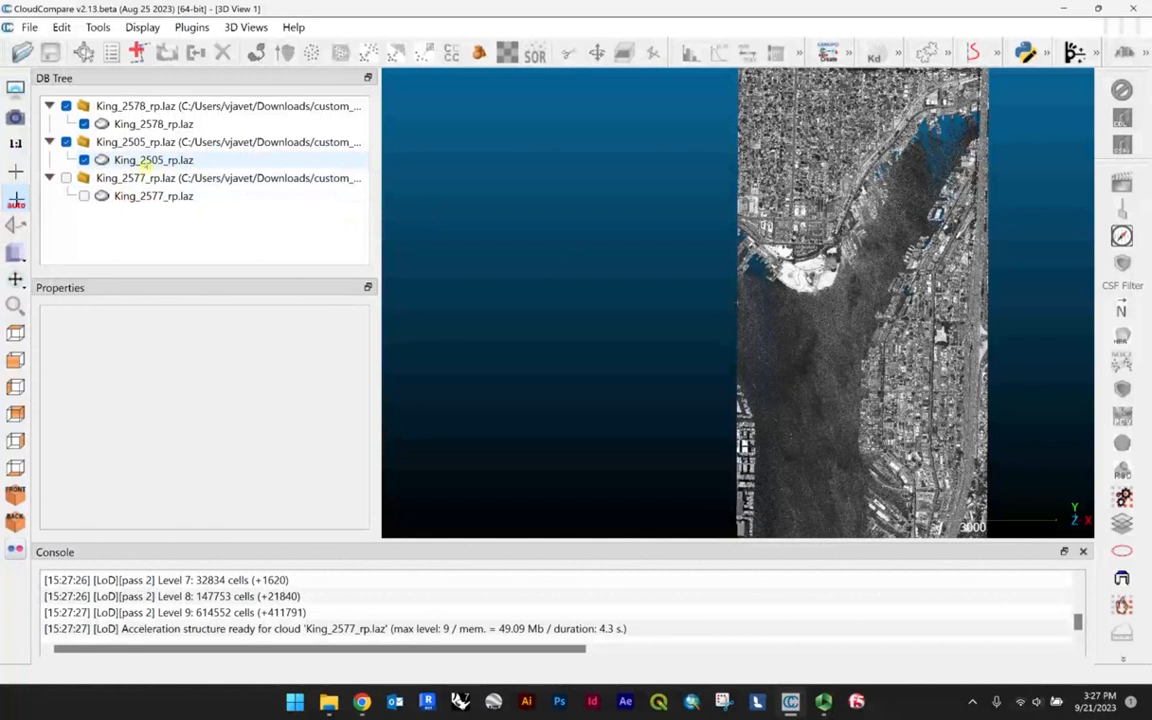
left_click(84, 160)
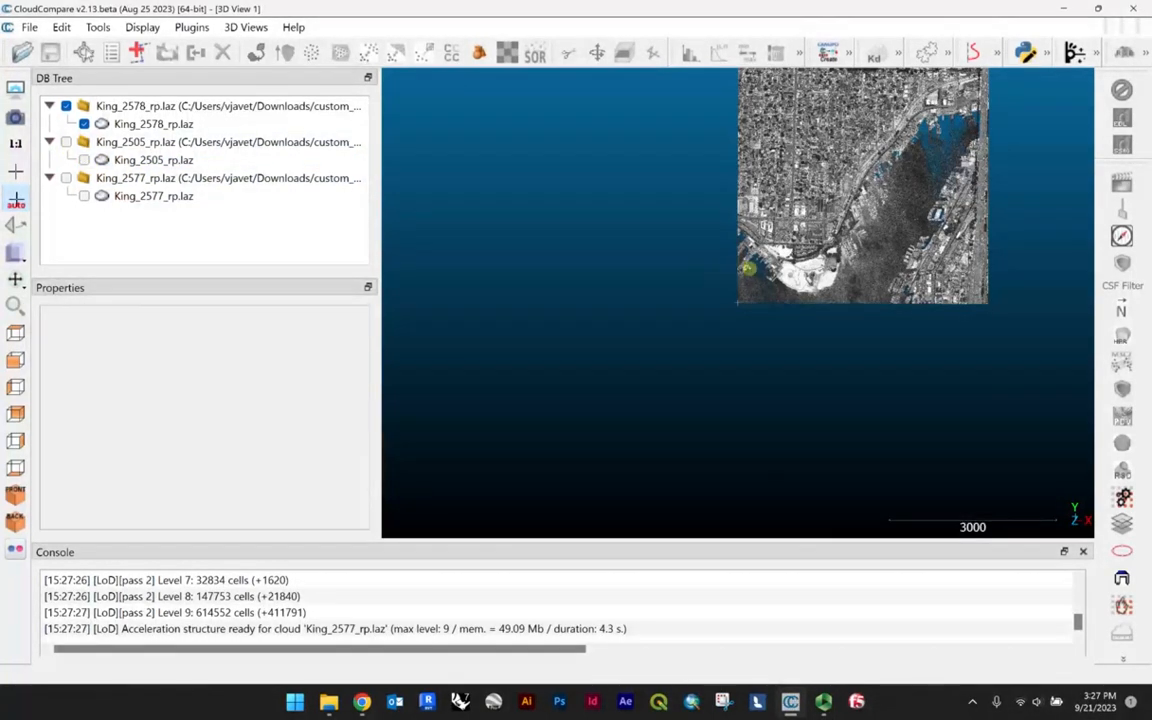
Delete the King_2505_rp and King_2577_rp groups with their point clouds, keeping only the King_2578_rp tile.
scroll(660, 262, "up", 3)
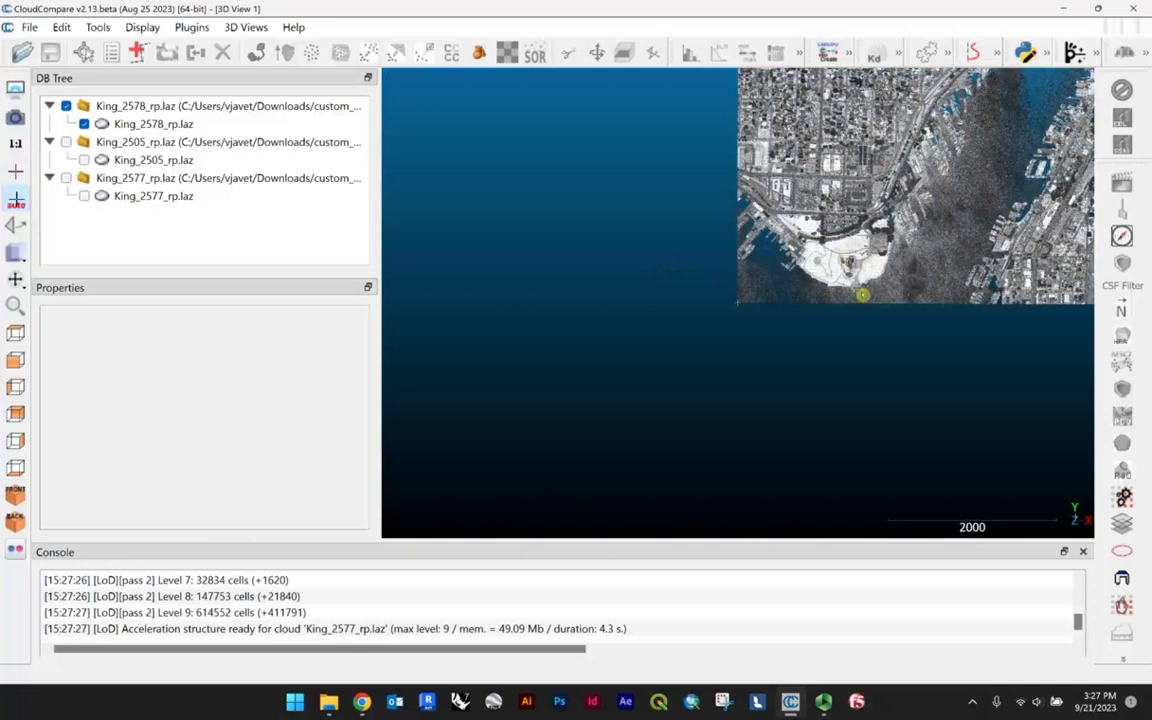
left_click(136, 196)
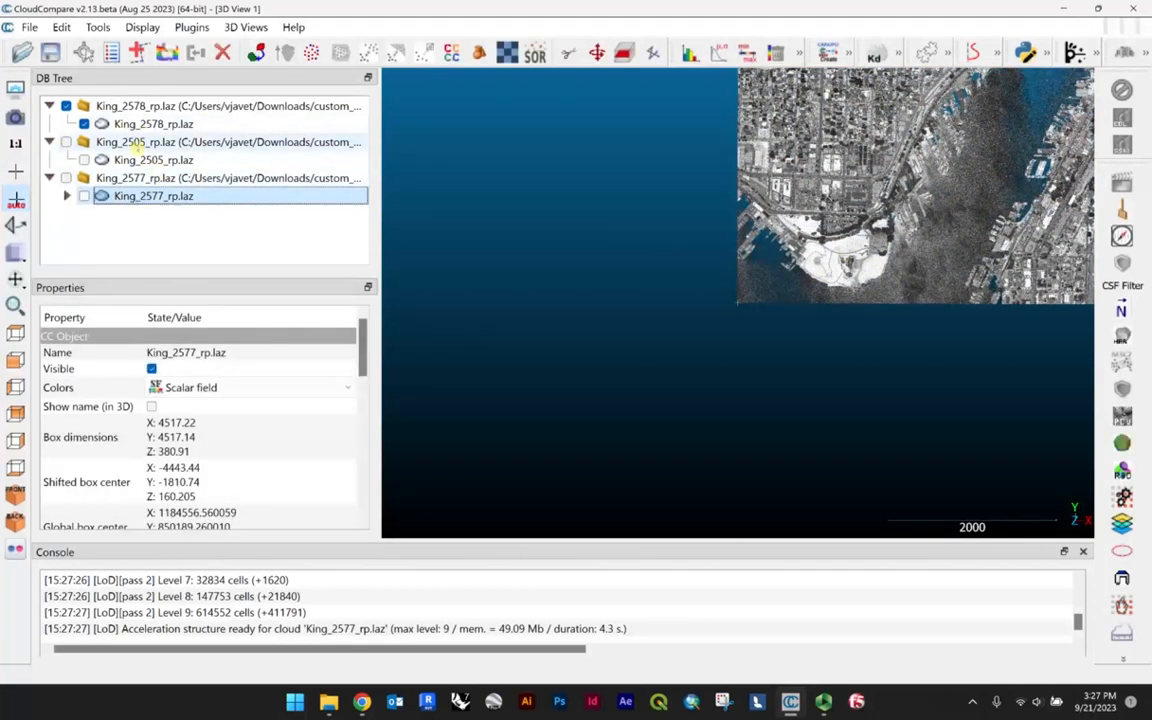
left_click(133, 143, "shift")
right_click(133, 146)
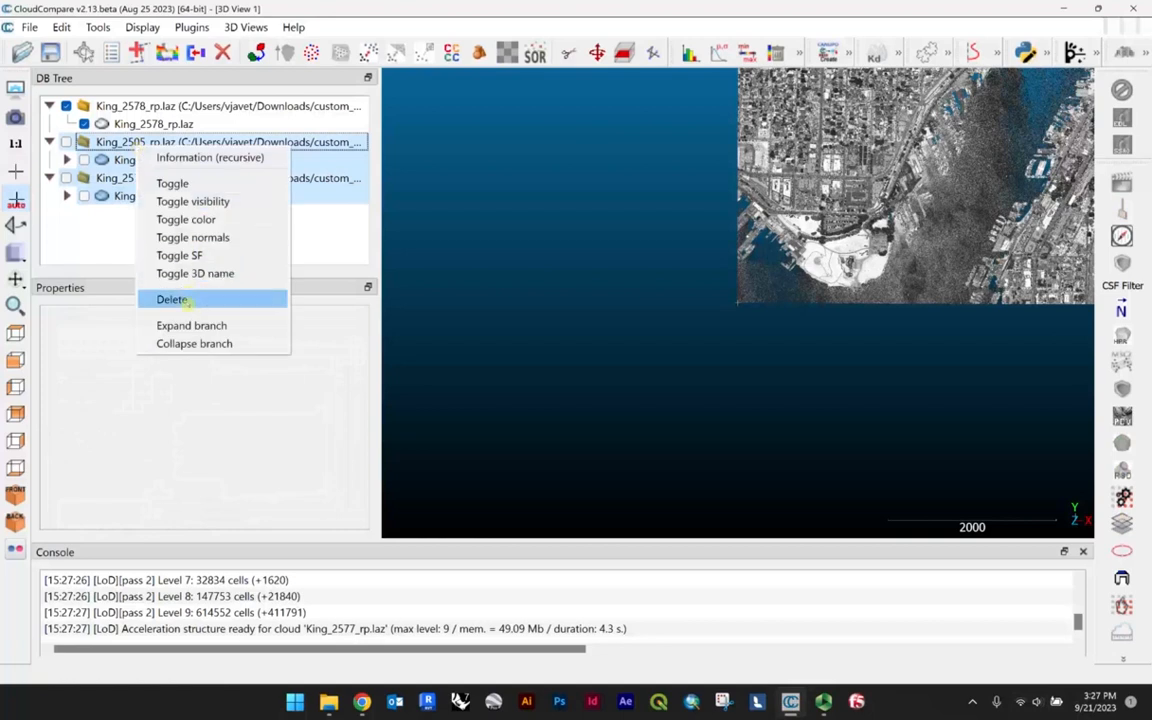
left_click(172, 300)
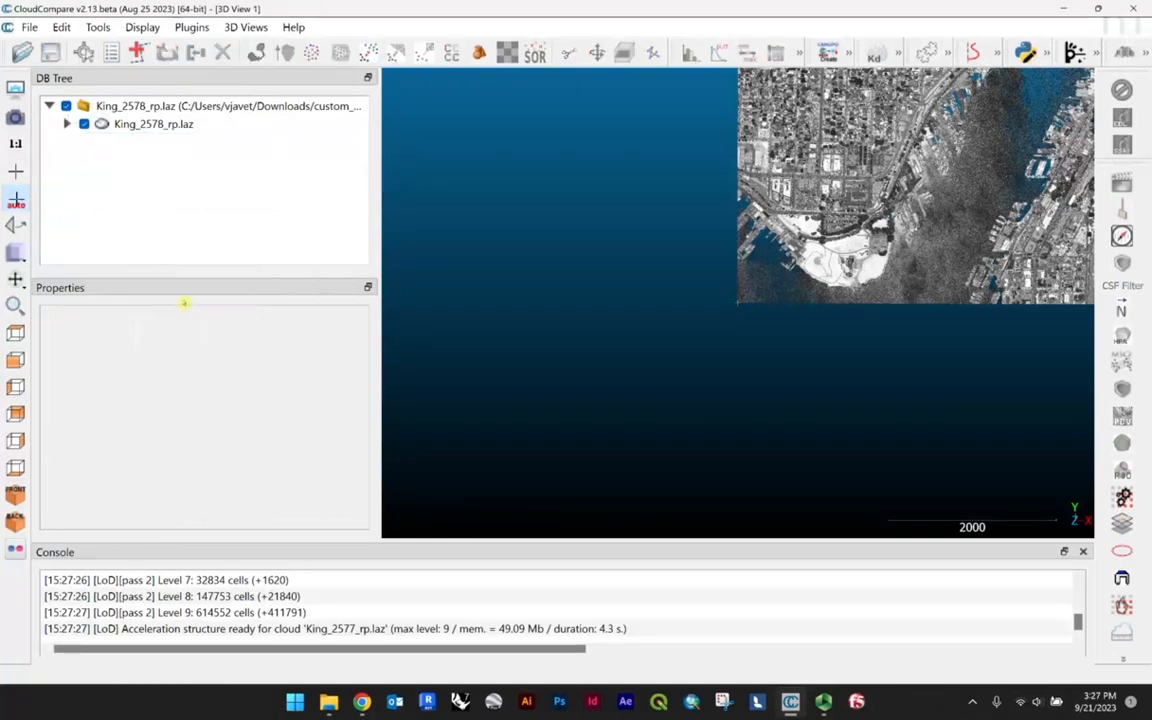
Examine the Gas Works Park shoreline, paths and structures in the point cloud from above and from oblique angles.
scroll(707, 196, "up", 1)
scroll(702, 200, "down", 1)
right_click_drag(819, 218, 704, 307)
scroll(610, 370, "up", 4)
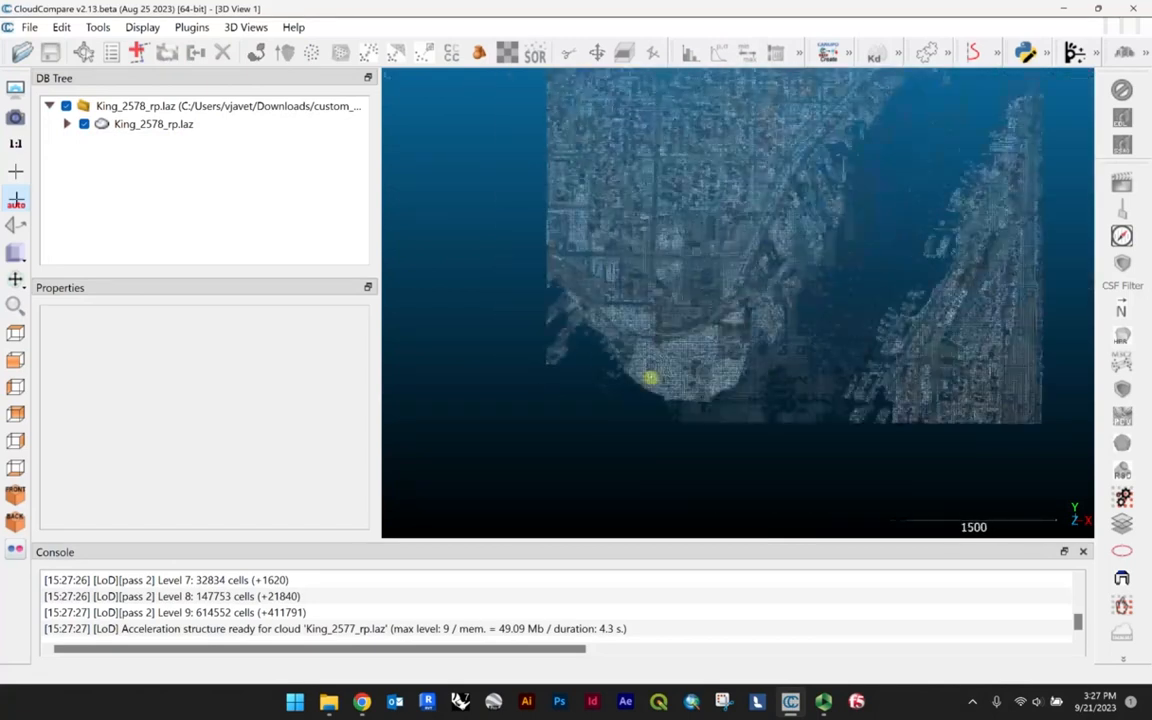
scroll(628, 392, "up", 3)
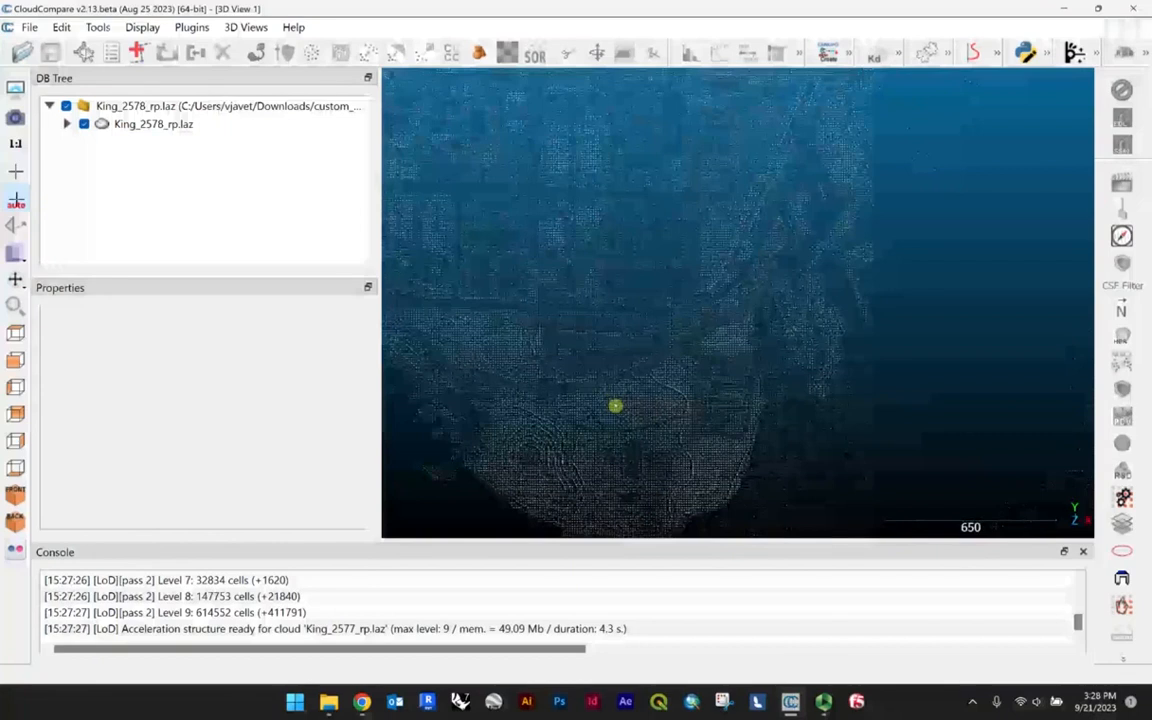
scroll(605, 408, "up", 1)
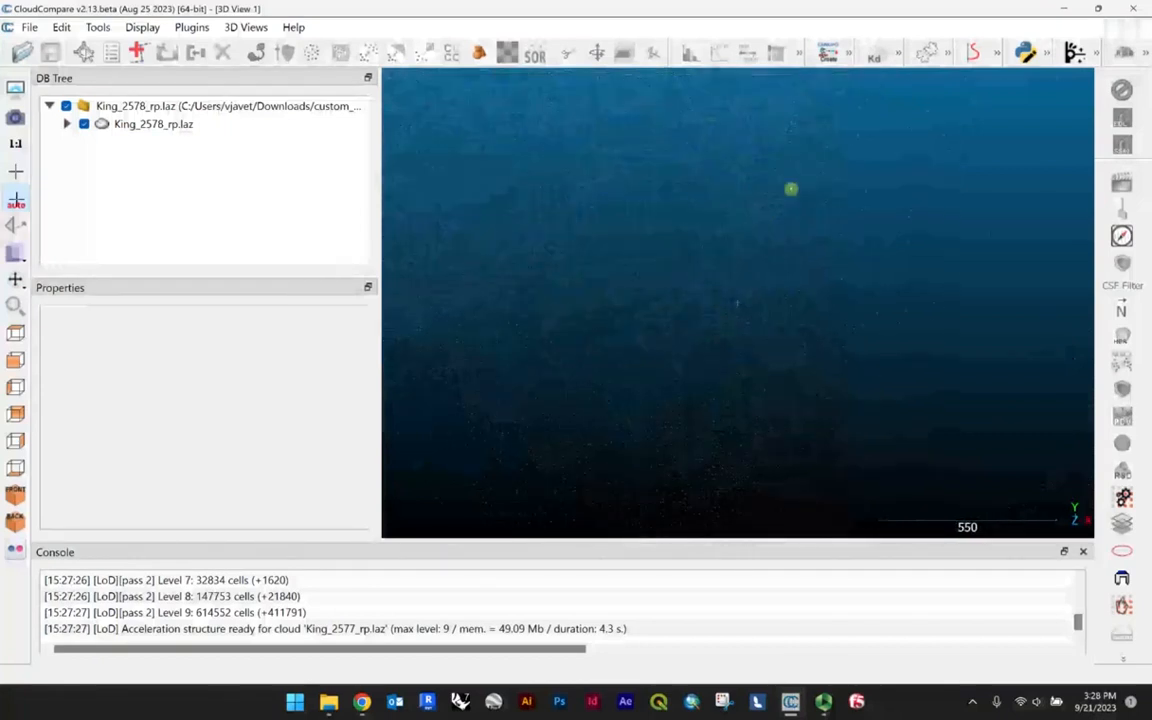
scroll(695, 275, "up", 2)
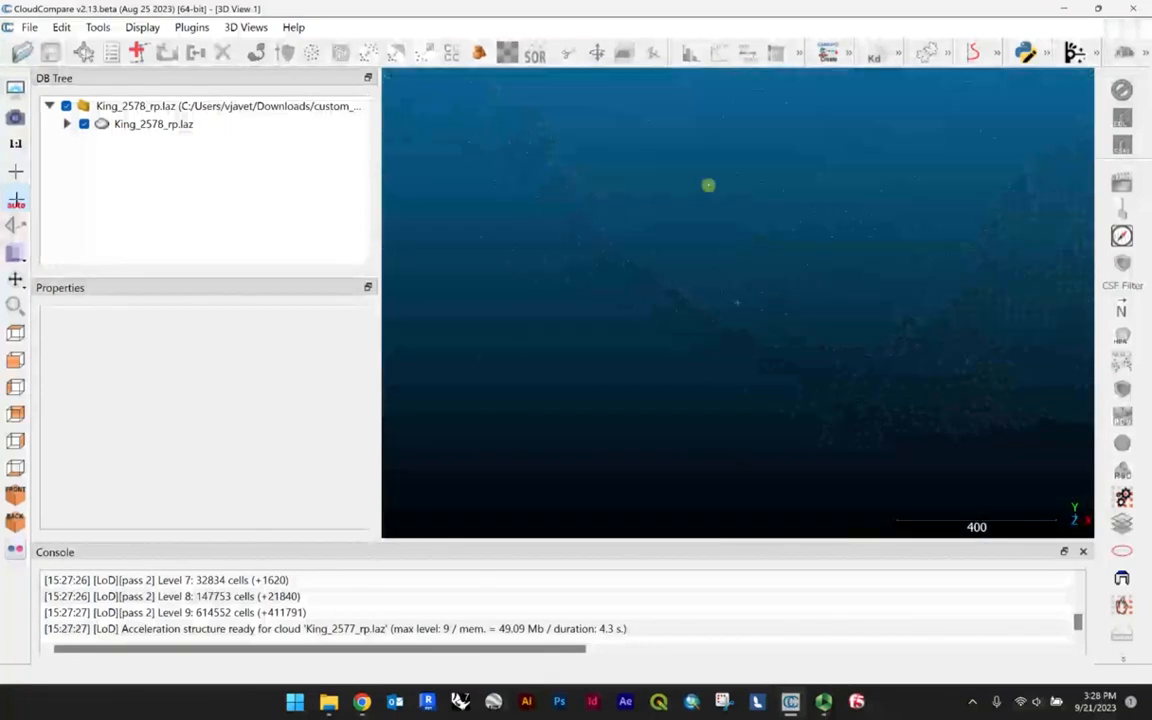
left_click_drag(789, 297, 685, 124)
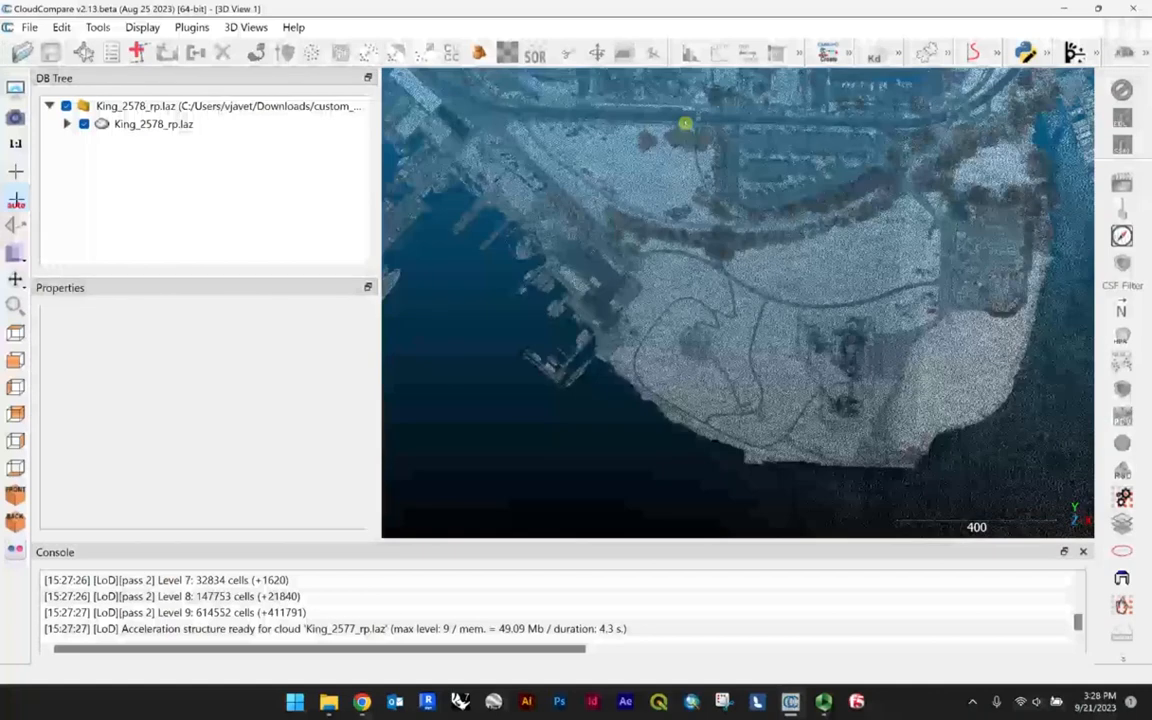
left_click_drag(755, 132, 960, 151)
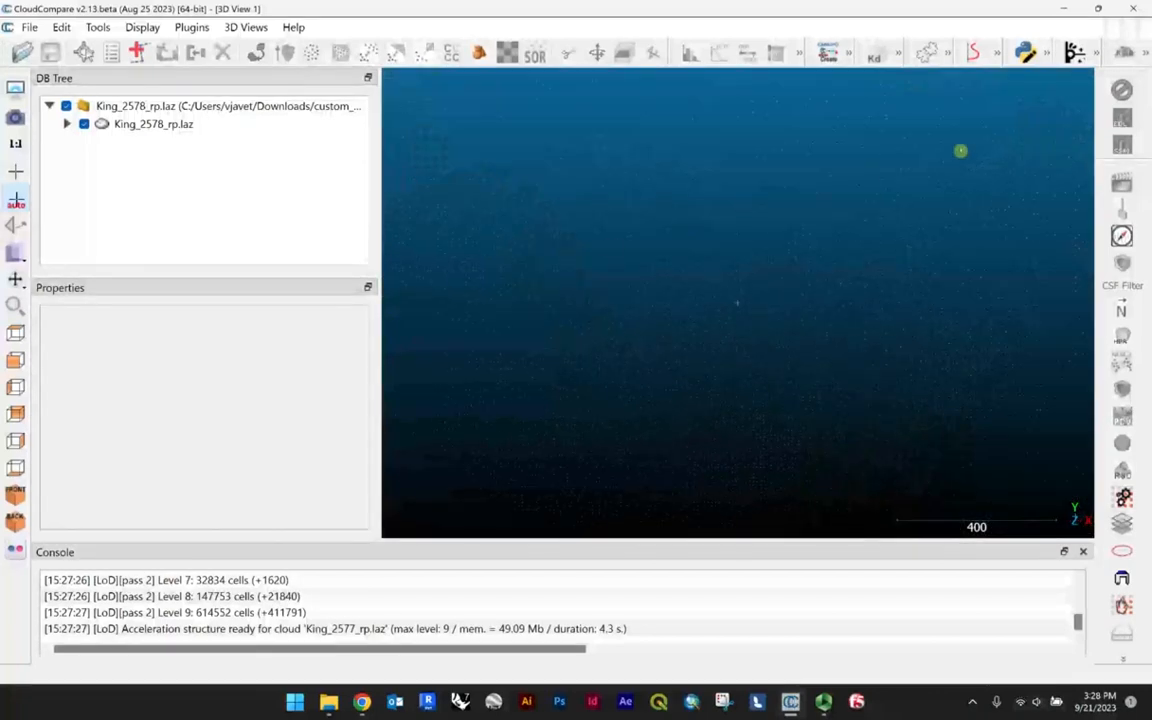
left_click_drag(580, 227, 576, 163)
scroll(576, 164, "up", 3)
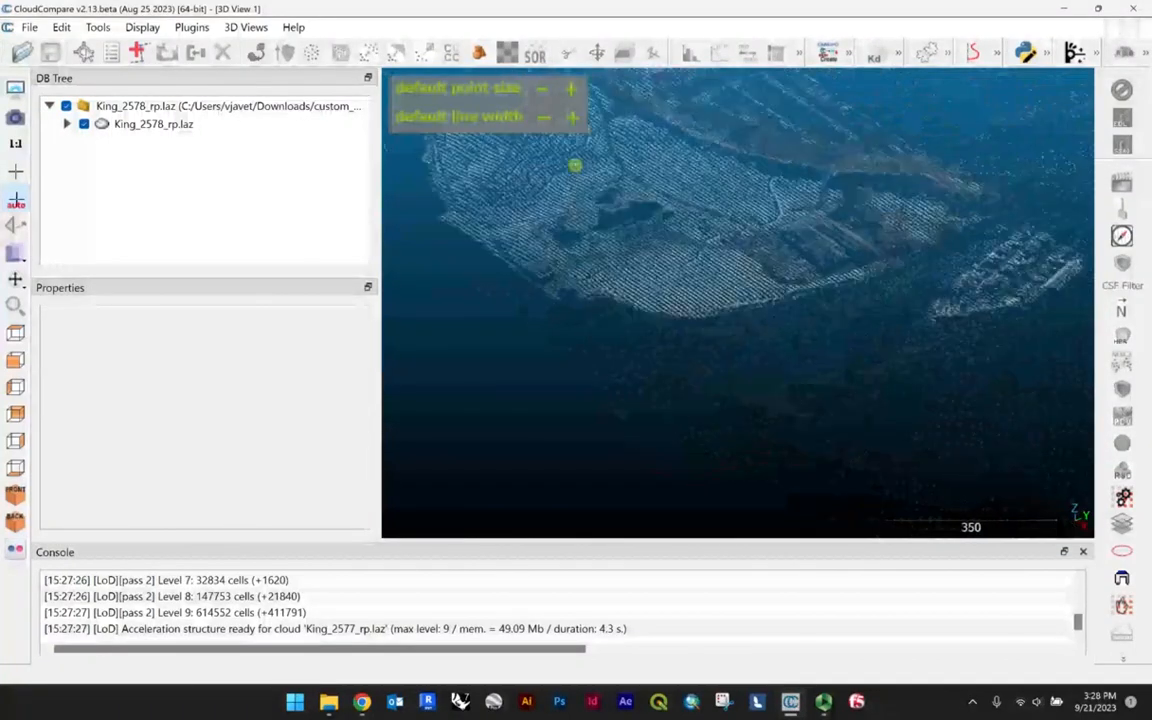
scroll(738, 265, "down", 2)
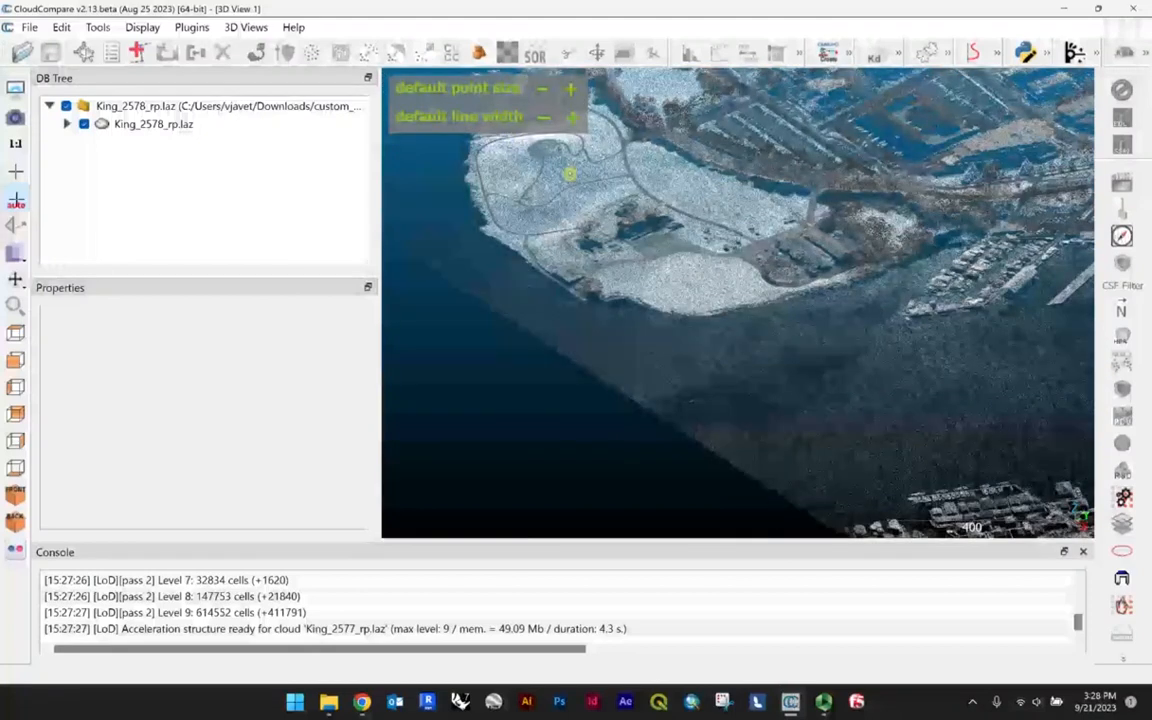
scroll(547, 121, "down", 3)
scroll(614, 139, "up", 4)
right_click_drag(619, 145, 781, 270)
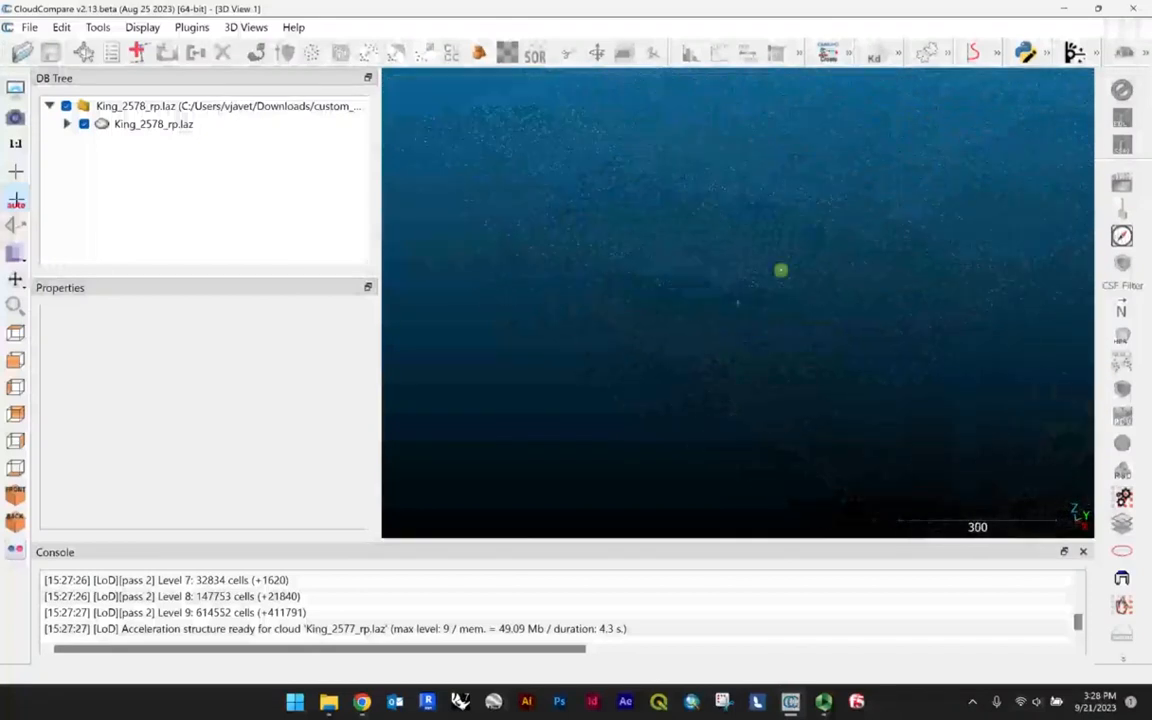
right_click_drag(669, 221, 718, 287)
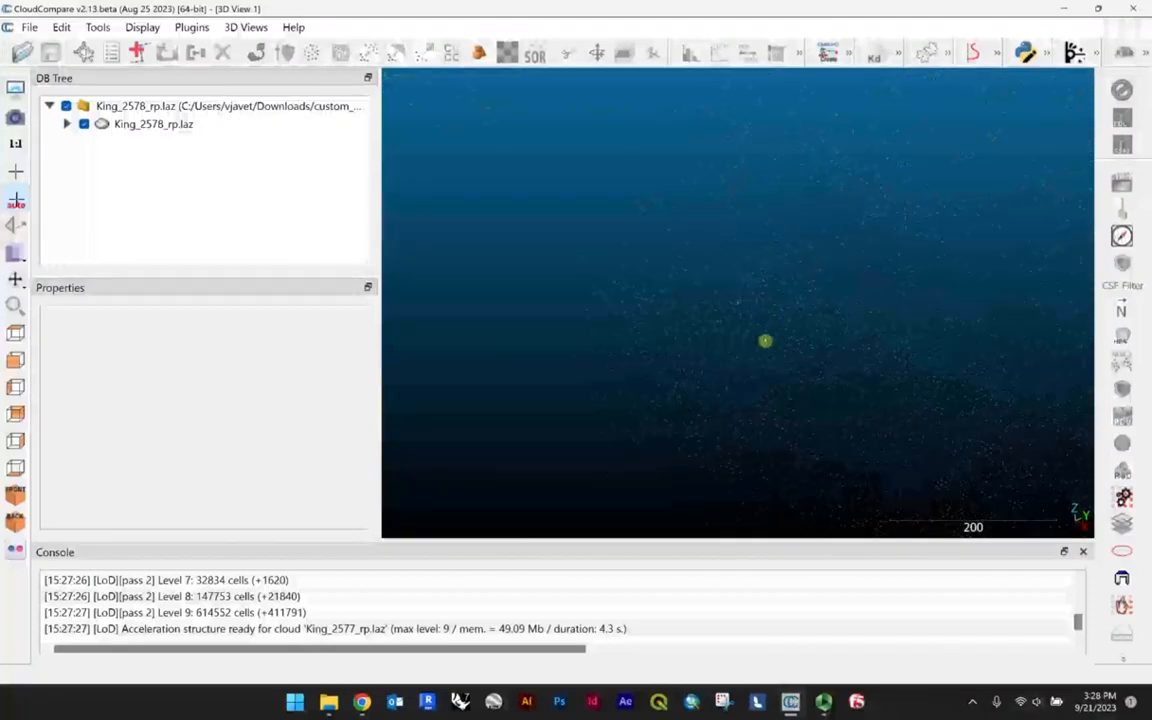
scroll(765, 341, "up", 6)
right_click_drag(797, 275, 660, 239)
right_click_drag(1030, 190, 622, 357)
scroll(783, 336, "down", 5)
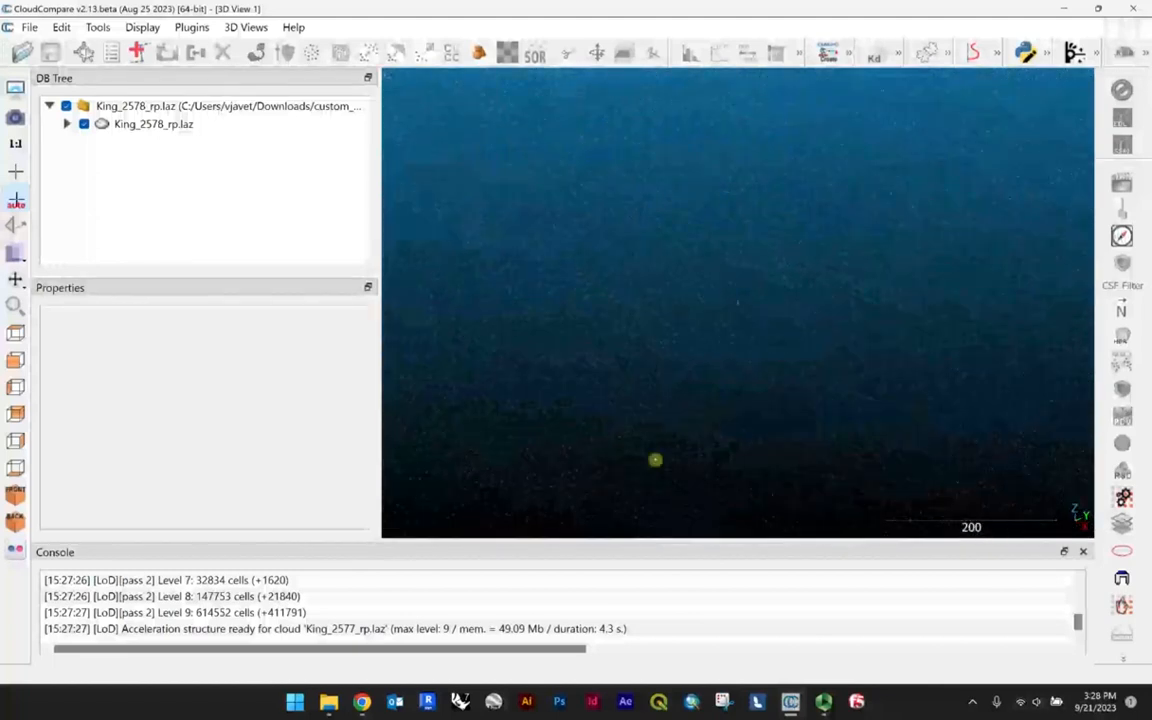
right_click_drag(1067, 260, 790, 256)
scroll(691, 293, "down", 3)
right_click_drag(478, 324, 620, 330)
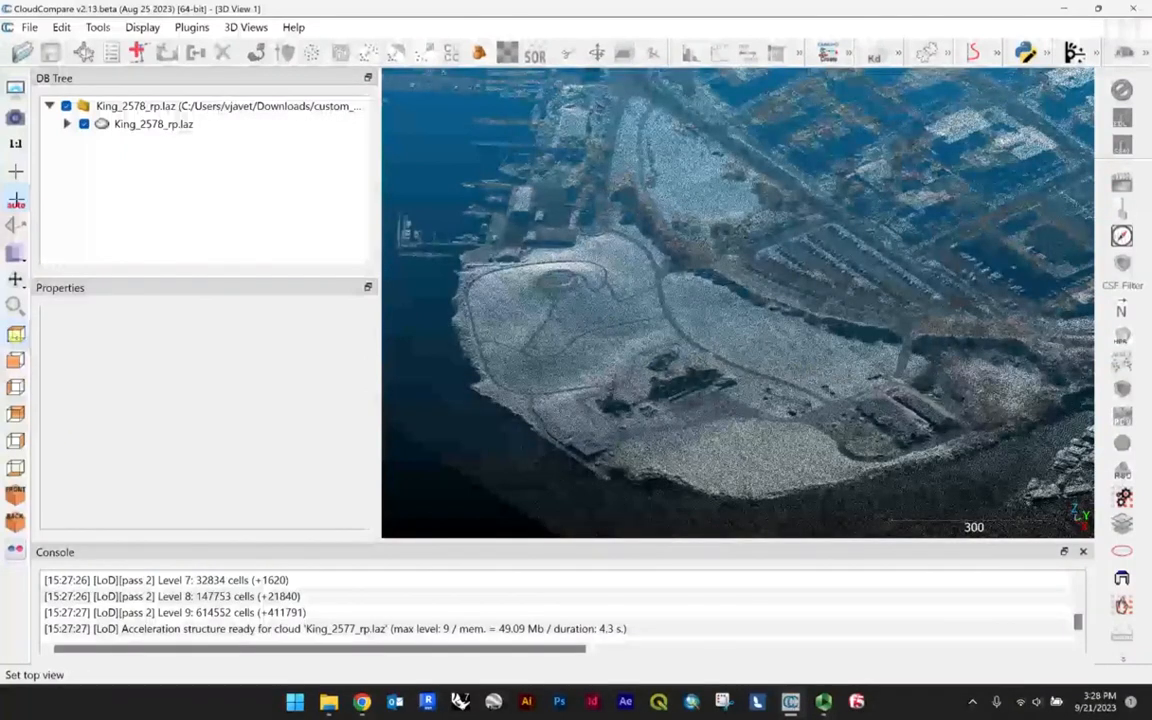
View the tile from the top and then in front isometric, framing the park with the surrounding neighbourhood.
left_click(15, 334)
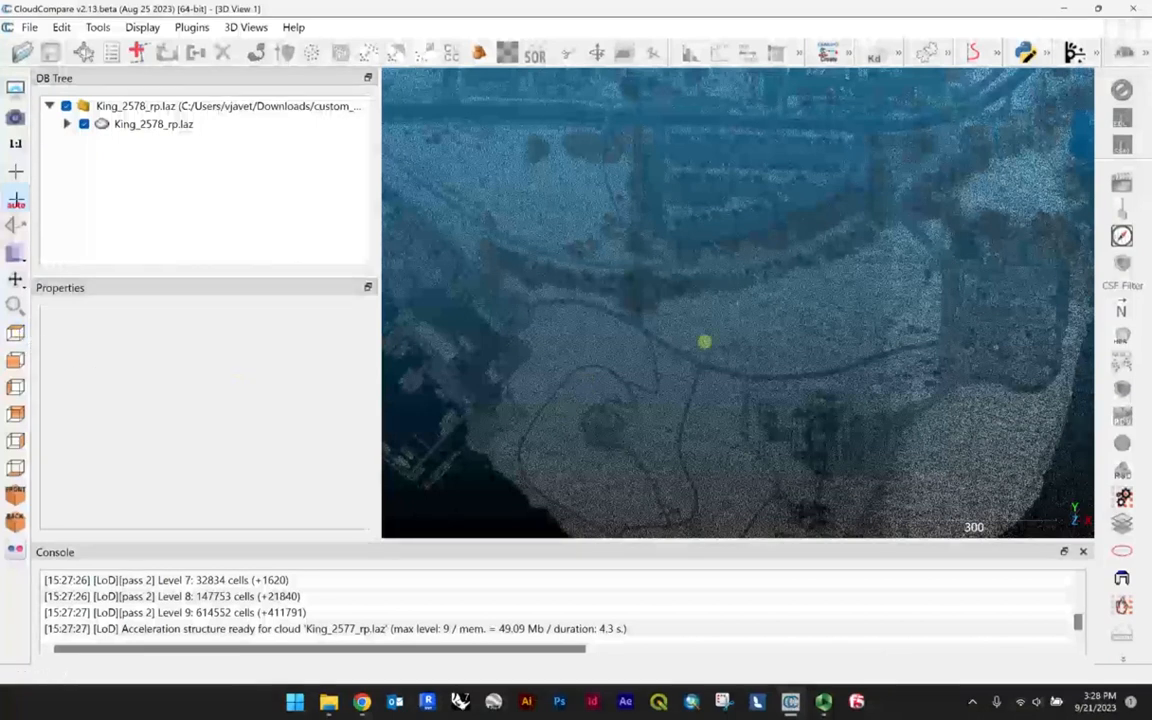
scroll(743, 319, "down", 3)
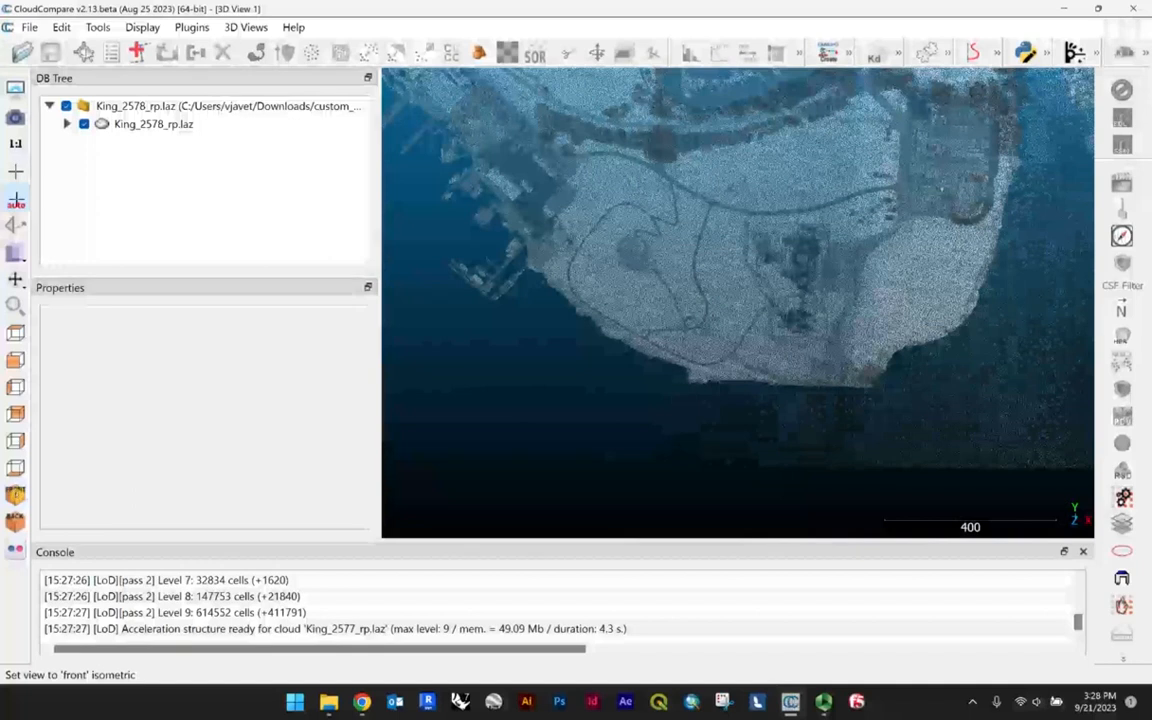
left_click(15, 495)
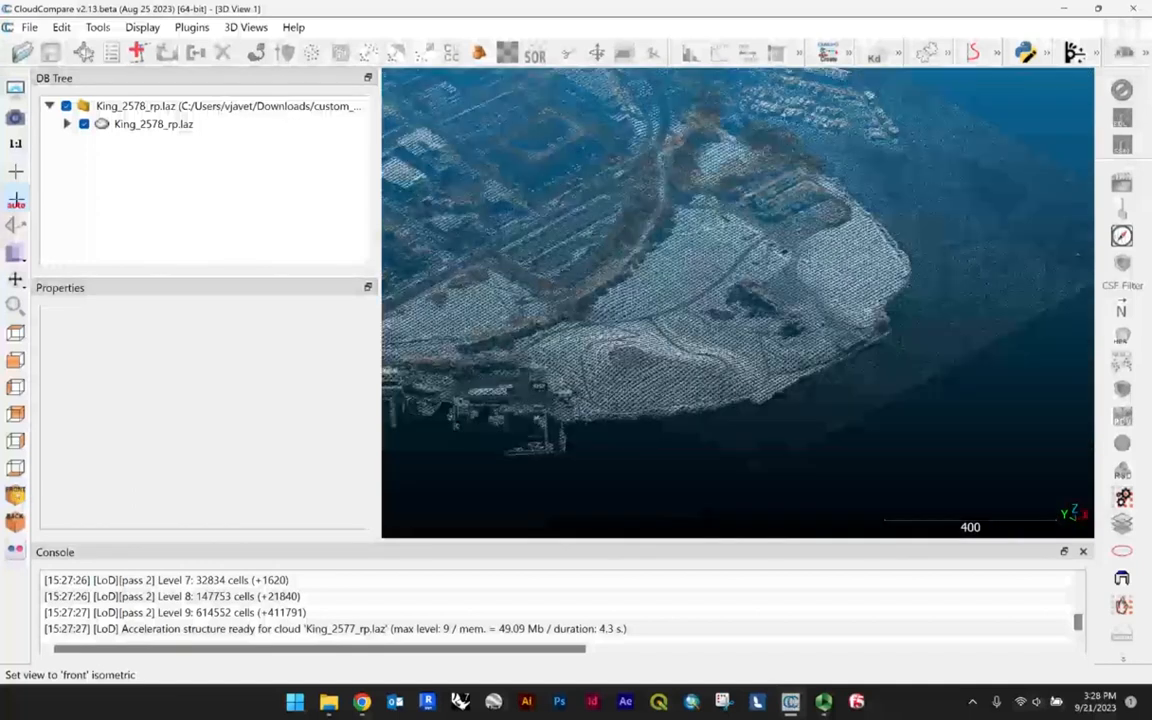
scroll(887, 430, "down", 5)
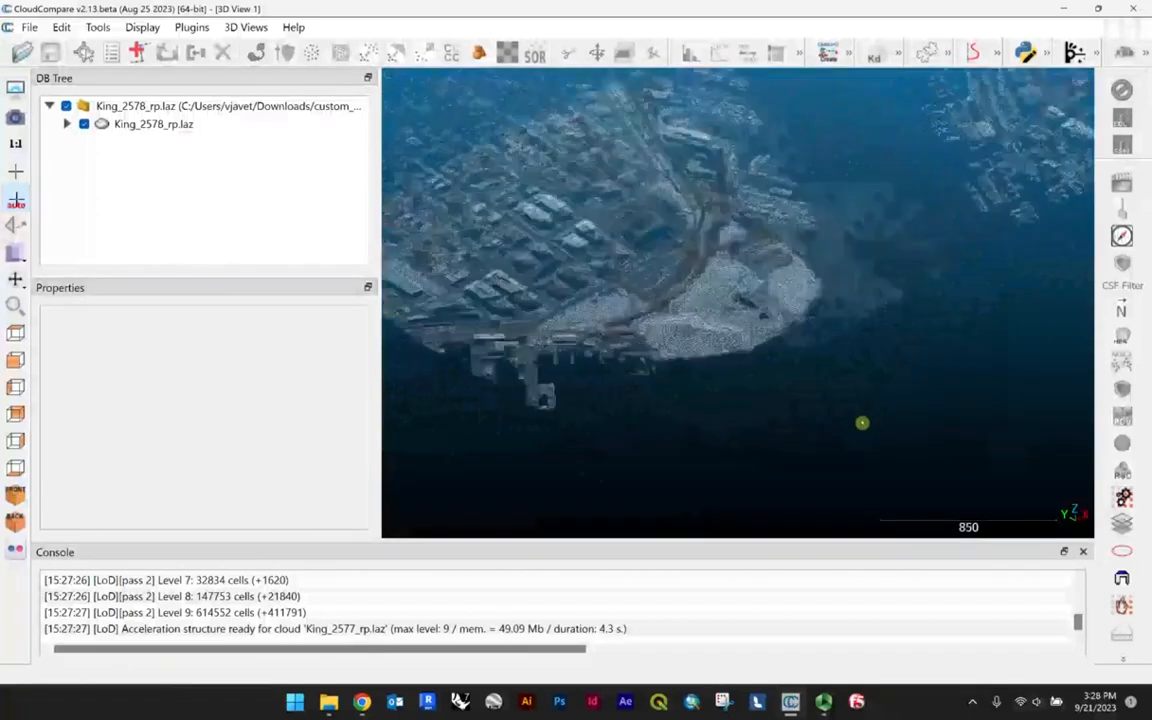
right_click_drag(754, 328, 834, 348)
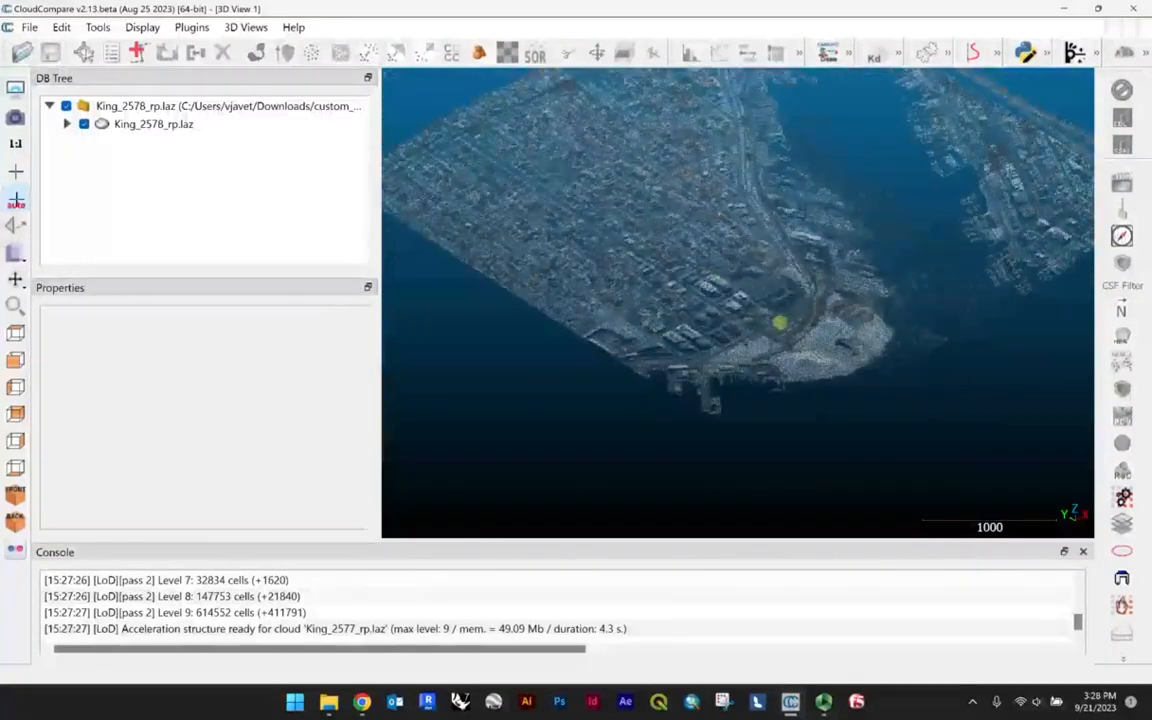
Select the King_2578_rp point cloud and review its box dimensions, global shift and scalar field properties.
left_click(772, 258)
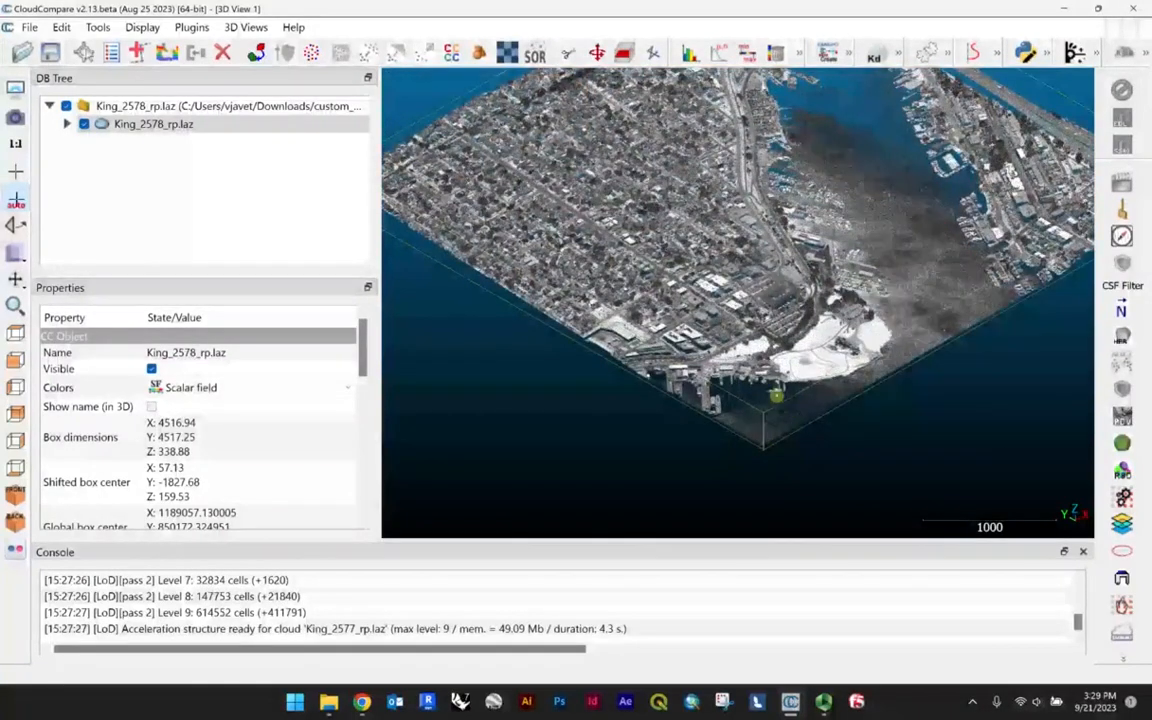
left_click_drag(798, 325, 756, 296)
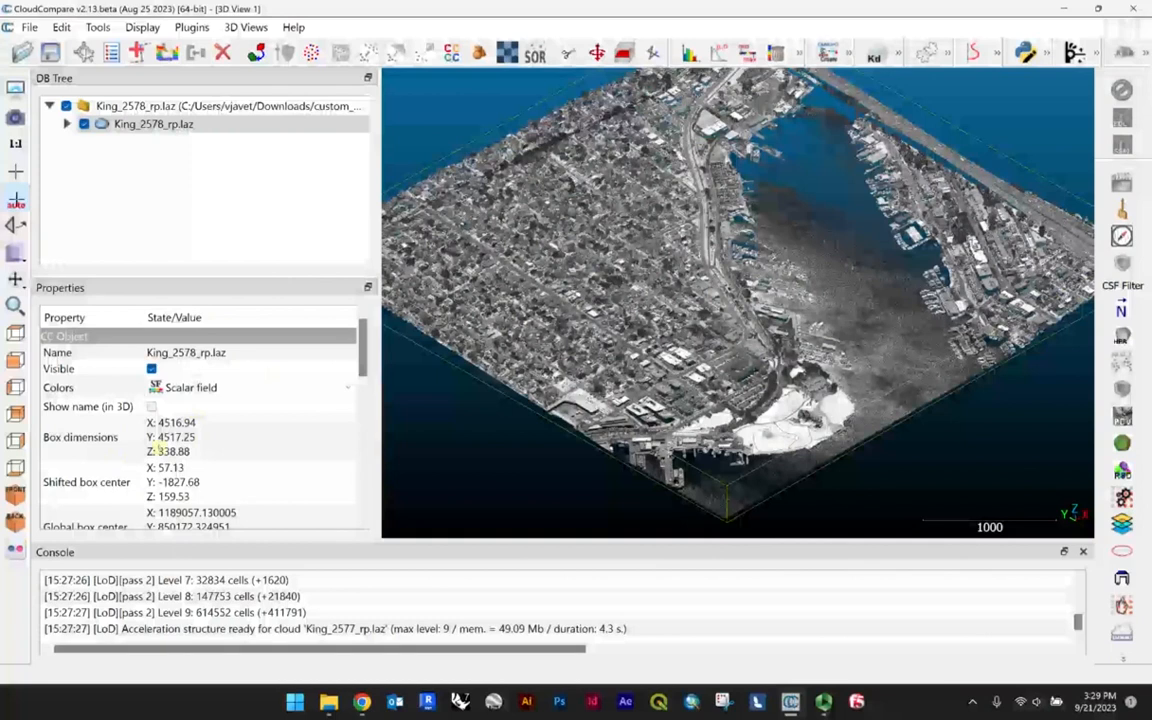
scroll(158, 447, "down", 3)
scroll(88, 396, "down", 5)
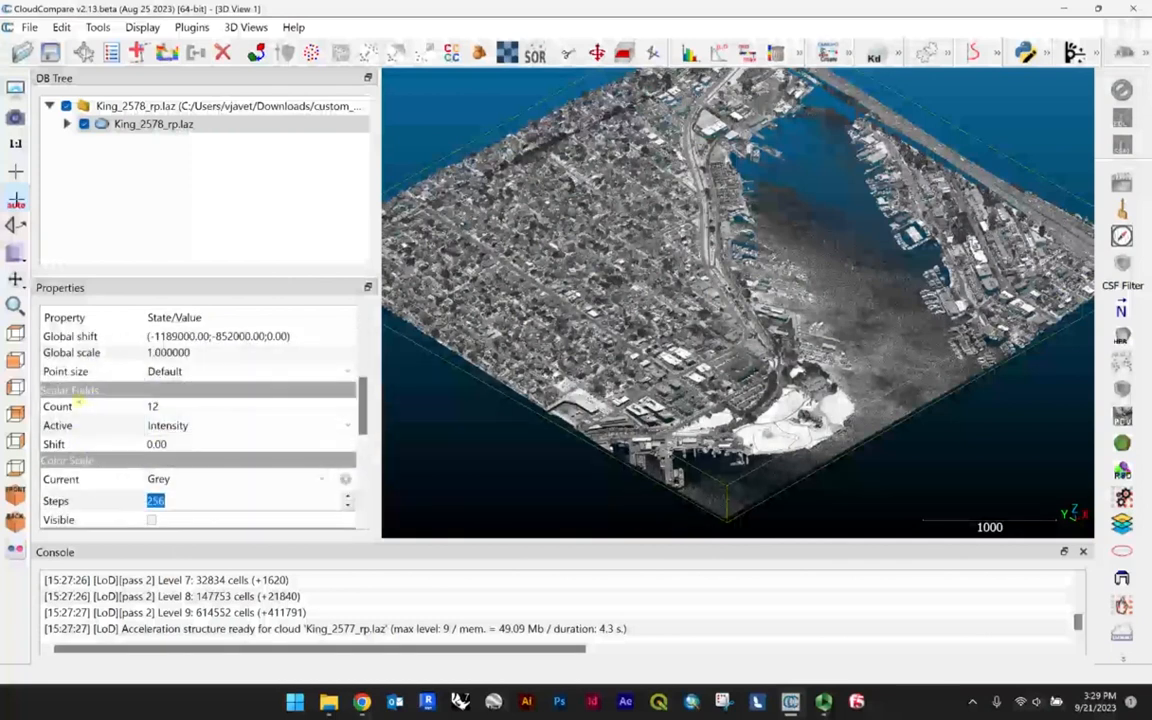
left_click(690, 437)
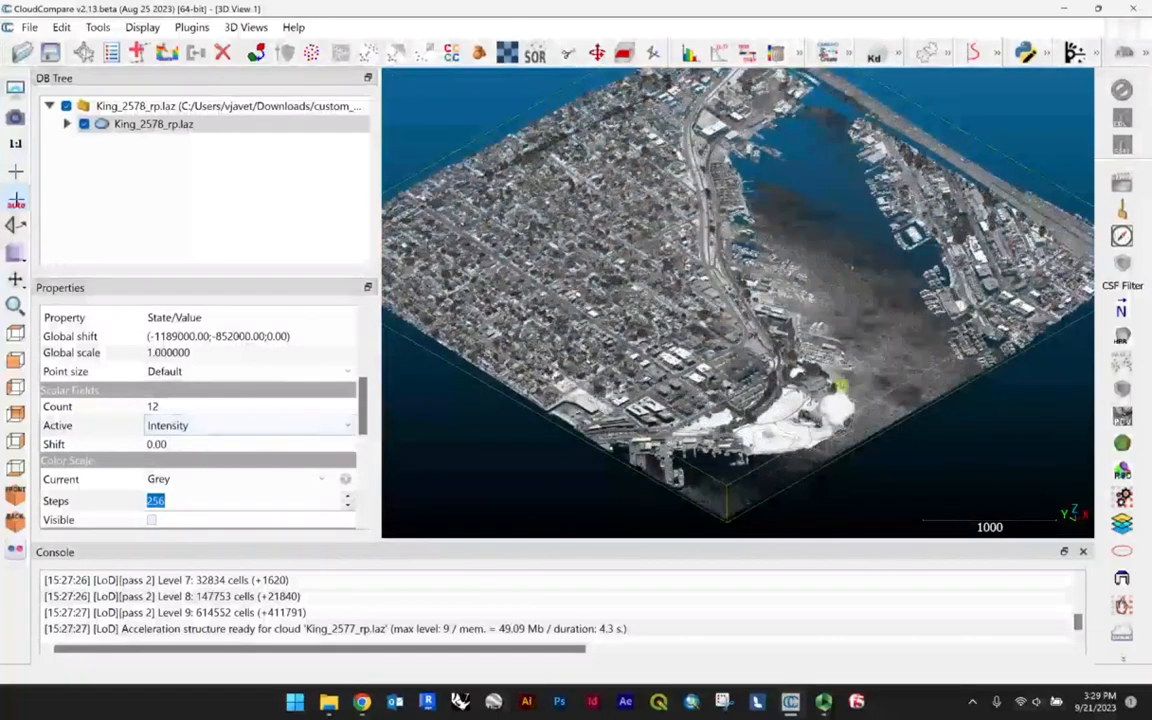
Export the Z coordinate of the King_2578_rp cloud to a scalar field so the points are coloured by elevation.
scroll(789, 409, "up", 2)
scroll(789, 409, "up", 5)
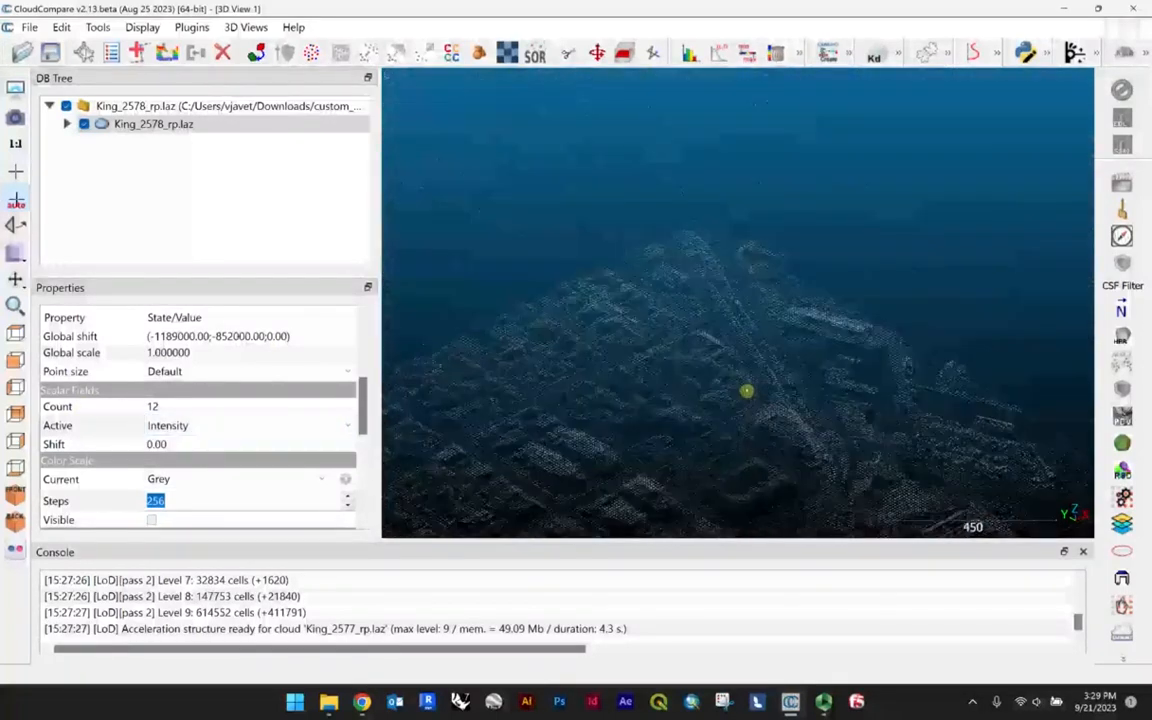
scroll(831, 295, "up", 4)
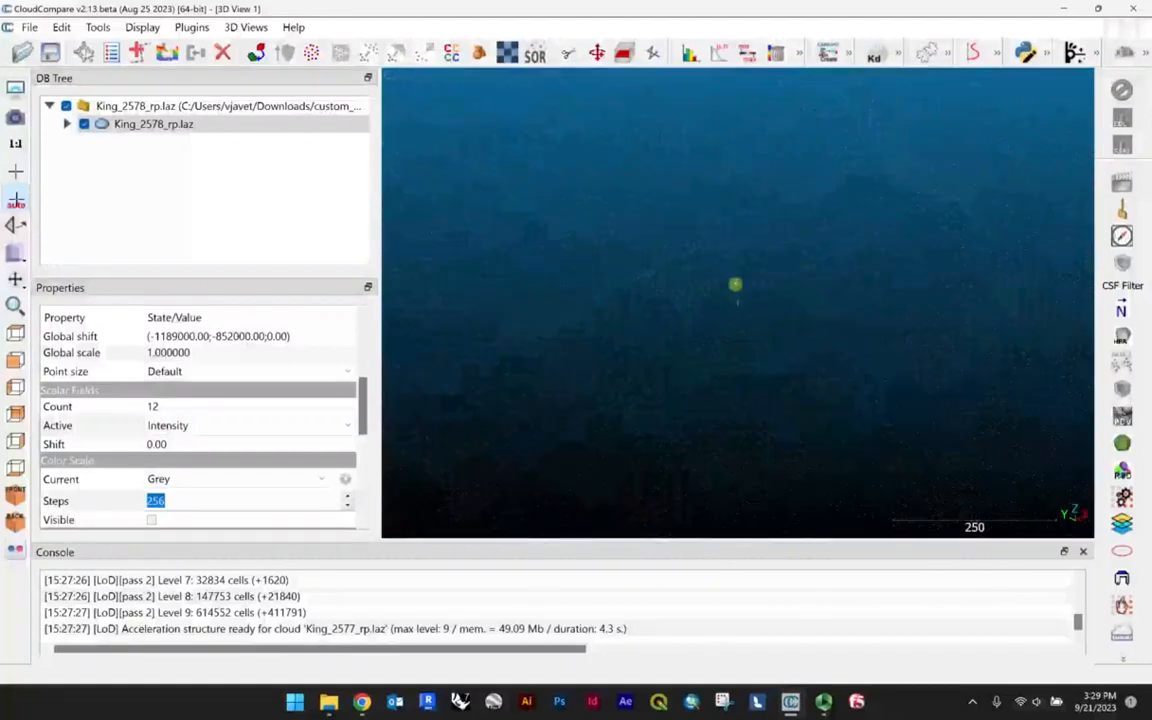
left_click_drag(837, 366, 899, 320)
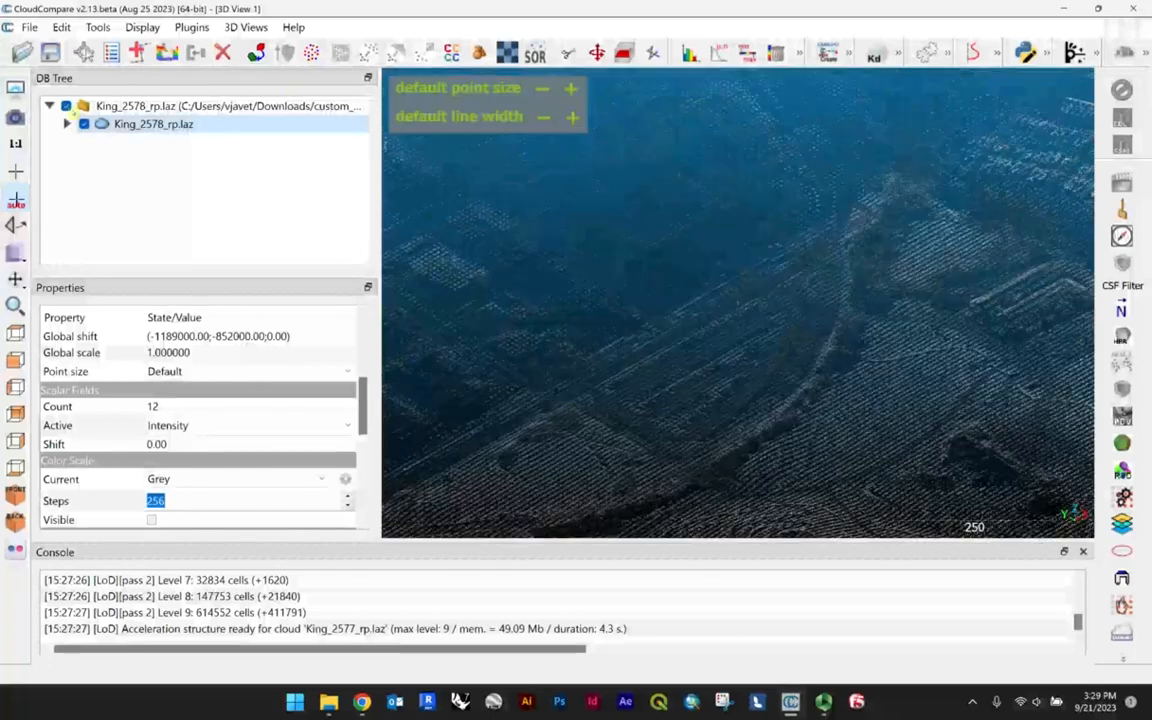
left_click(61, 27)
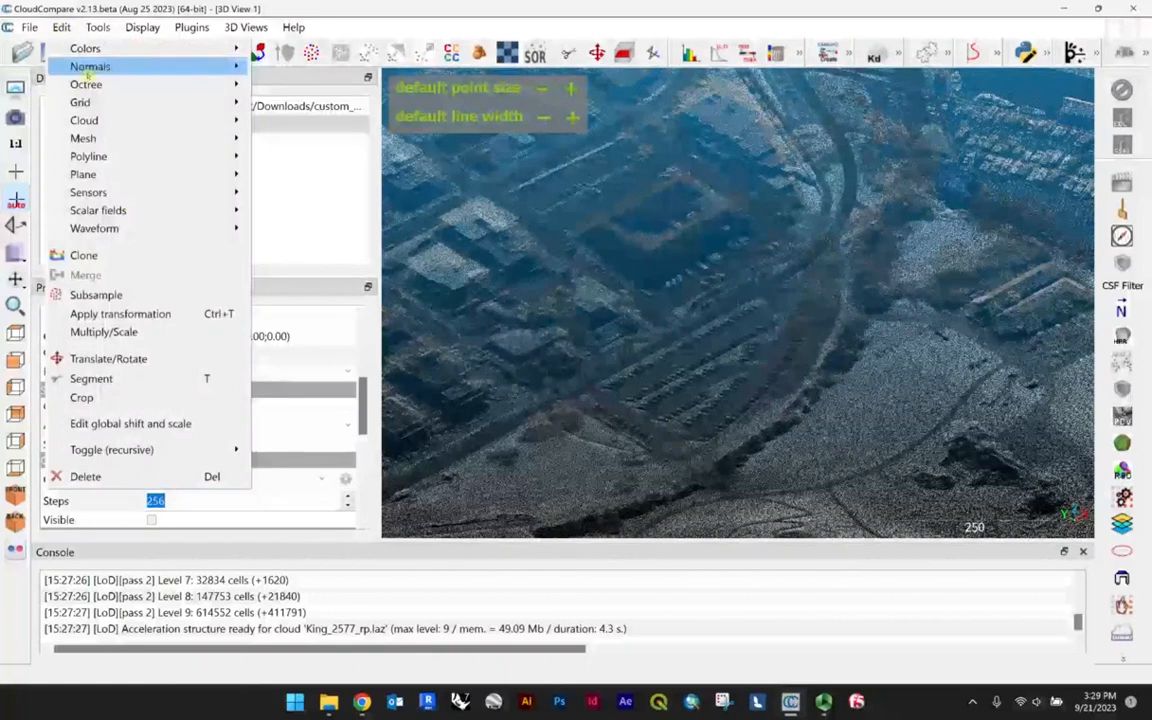
mouse_move(130, 210)
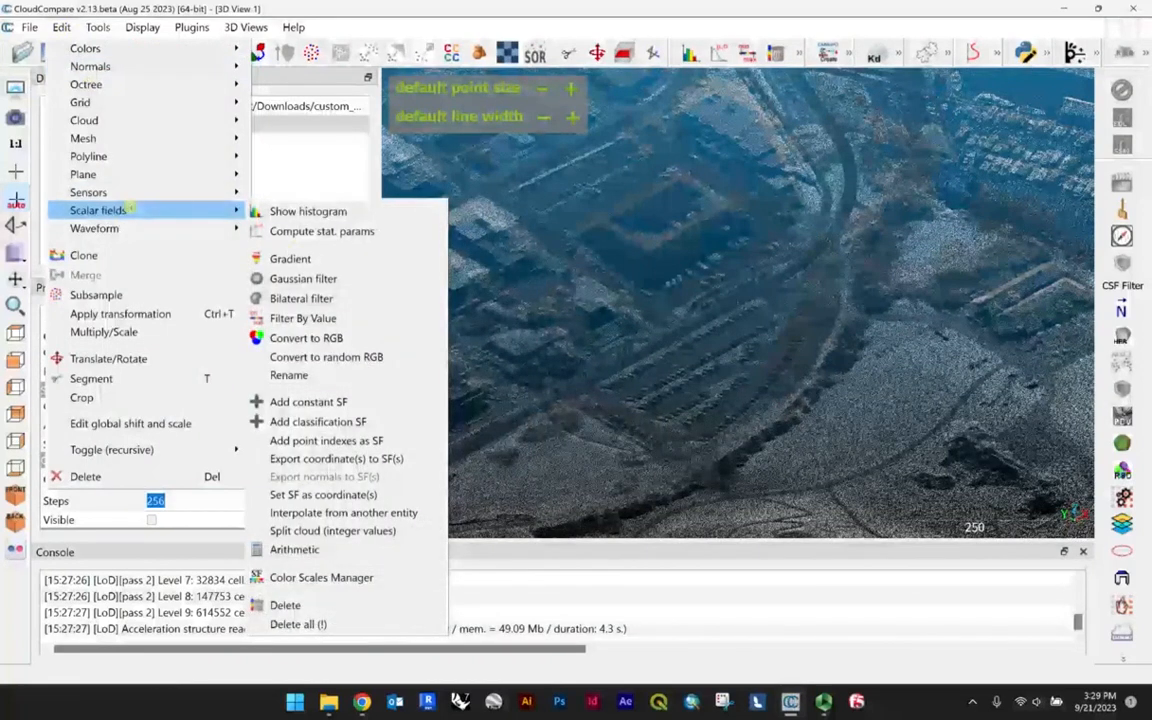
left_click(62, 27)
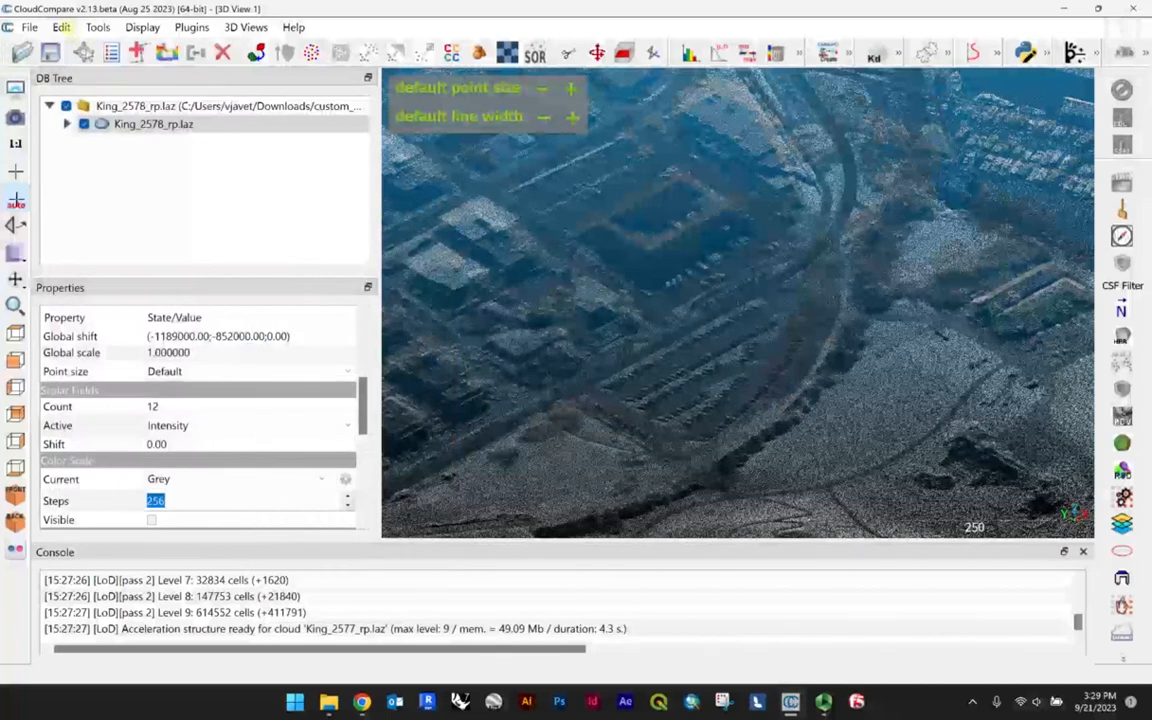
left_click(62, 27)
mouse_move(95, 212)
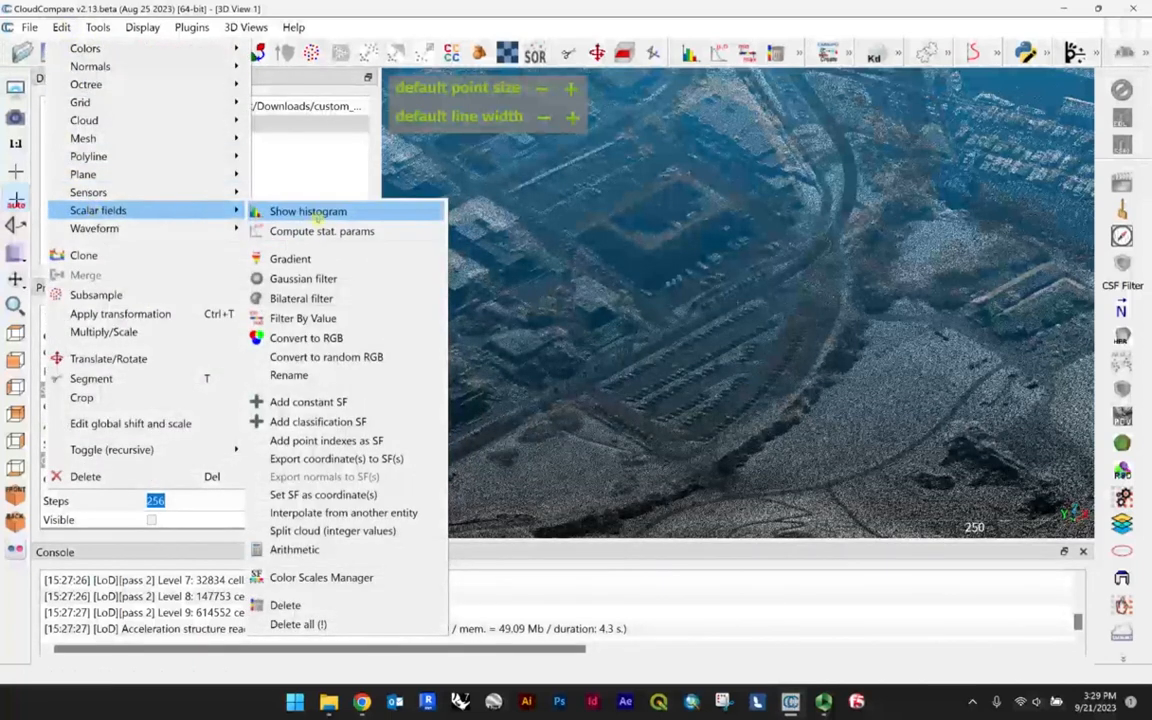
left_click(357, 463)
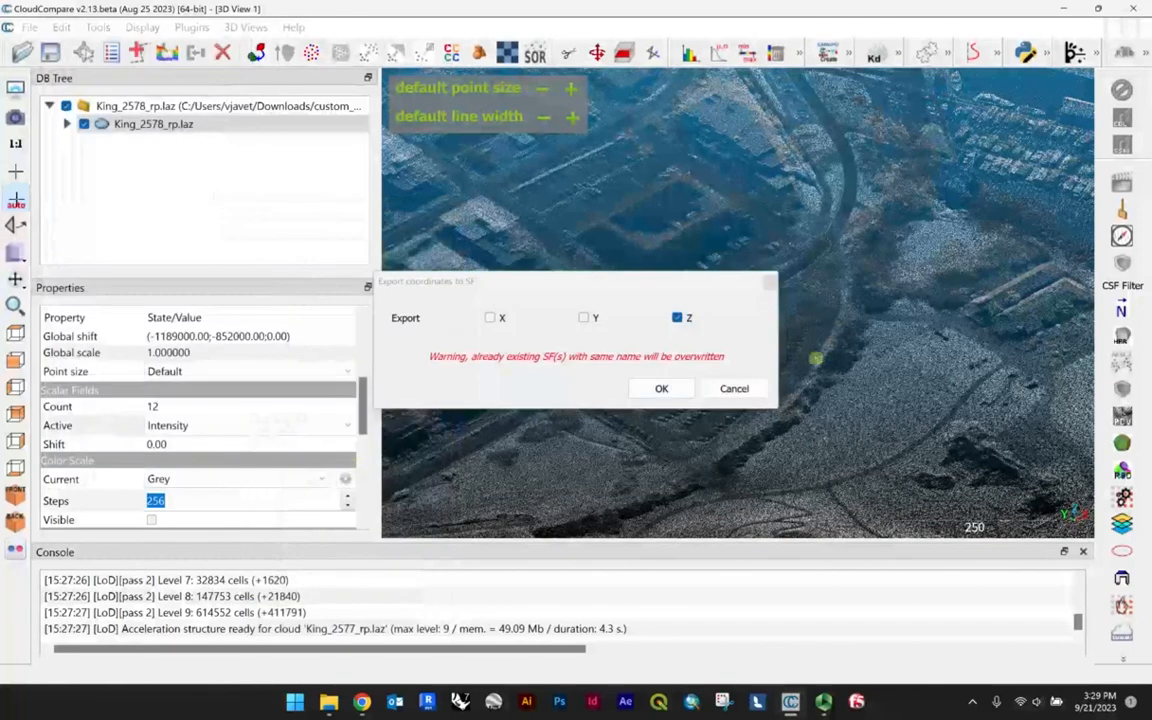
left_click(662, 389)
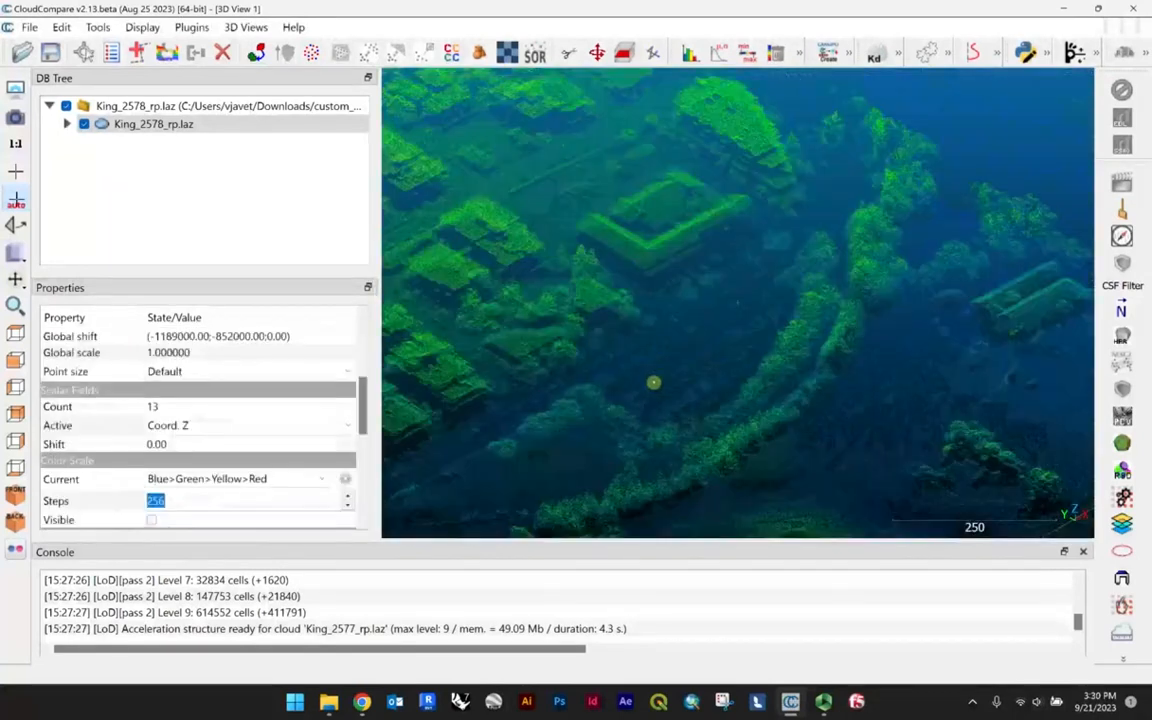
scroll(697, 285, "down", 6)
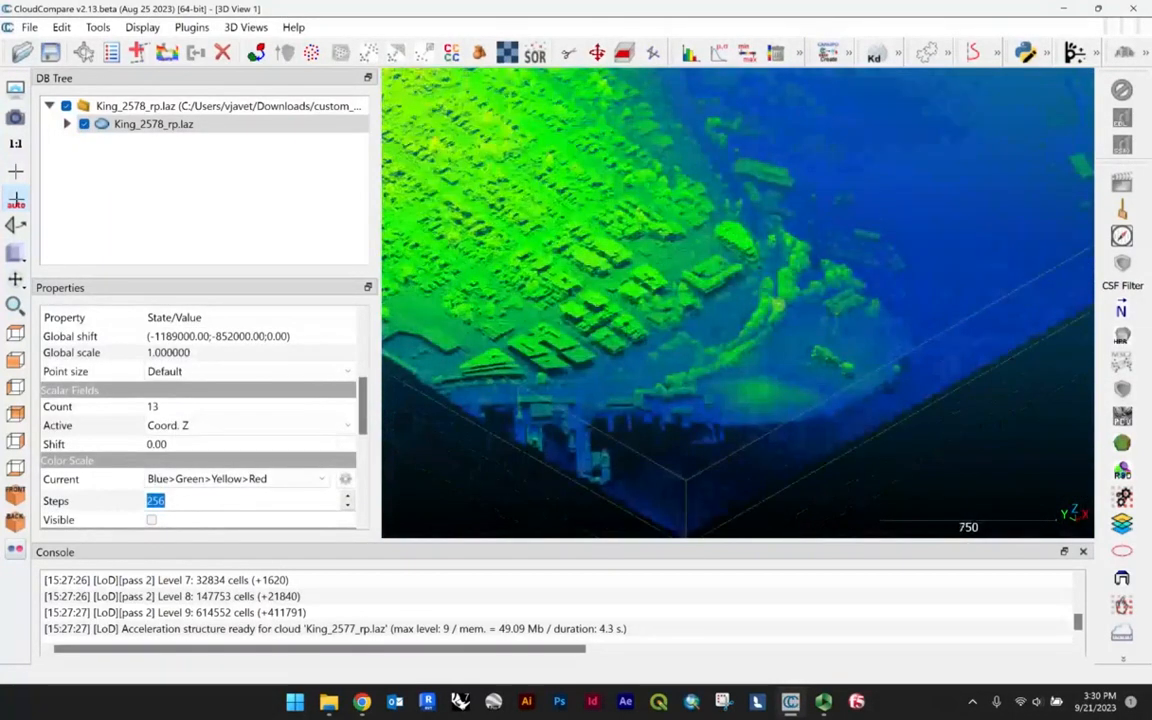
Review the colour scale settings of the King_2578_rp cloud and try raising the minimum of the displayed elevation range.
scroll(789, 330, "down", 4)
scroll(788, 373, "down", 3)
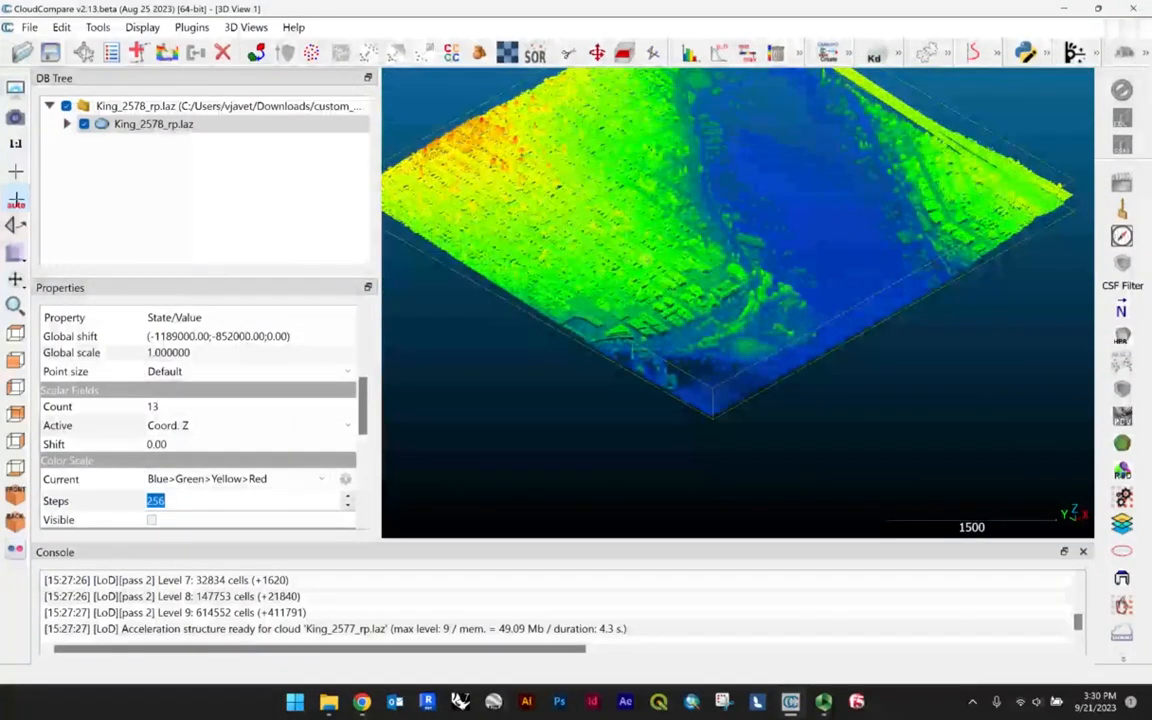
scroll(205, 352, "down", 5)
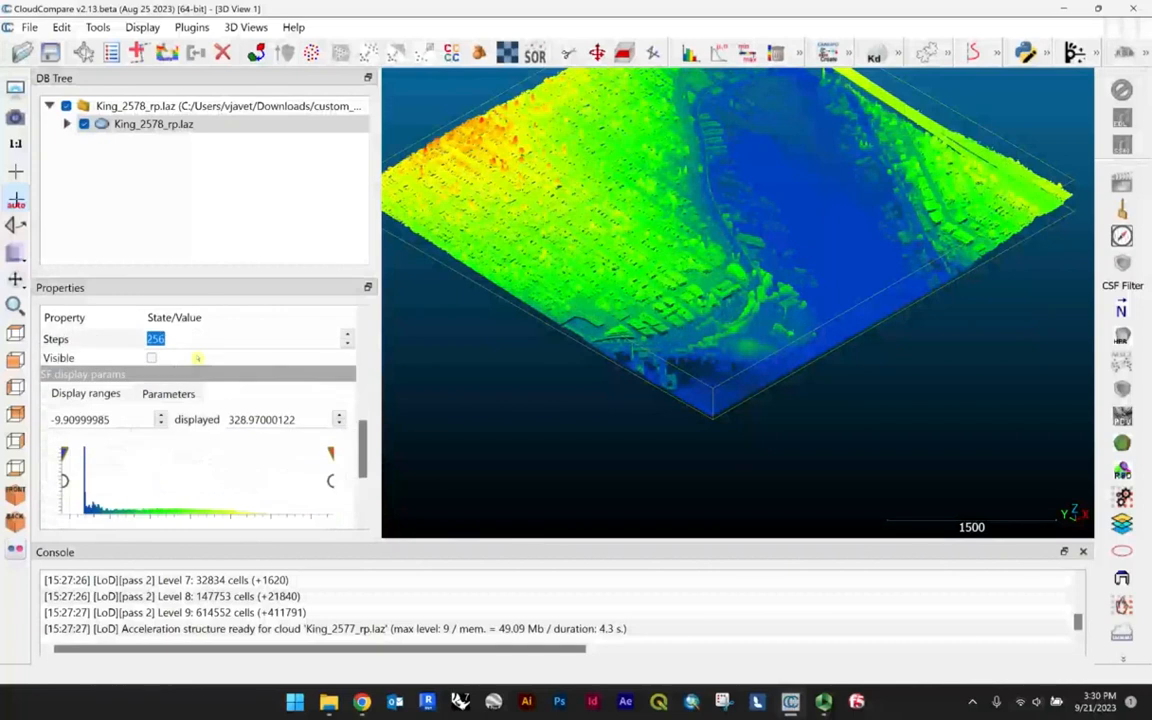
mouse_move(63, 427)
left_mouse_down()
mouse_move(277, 427)
mouse_move(65, 427)
left_mouse_up()
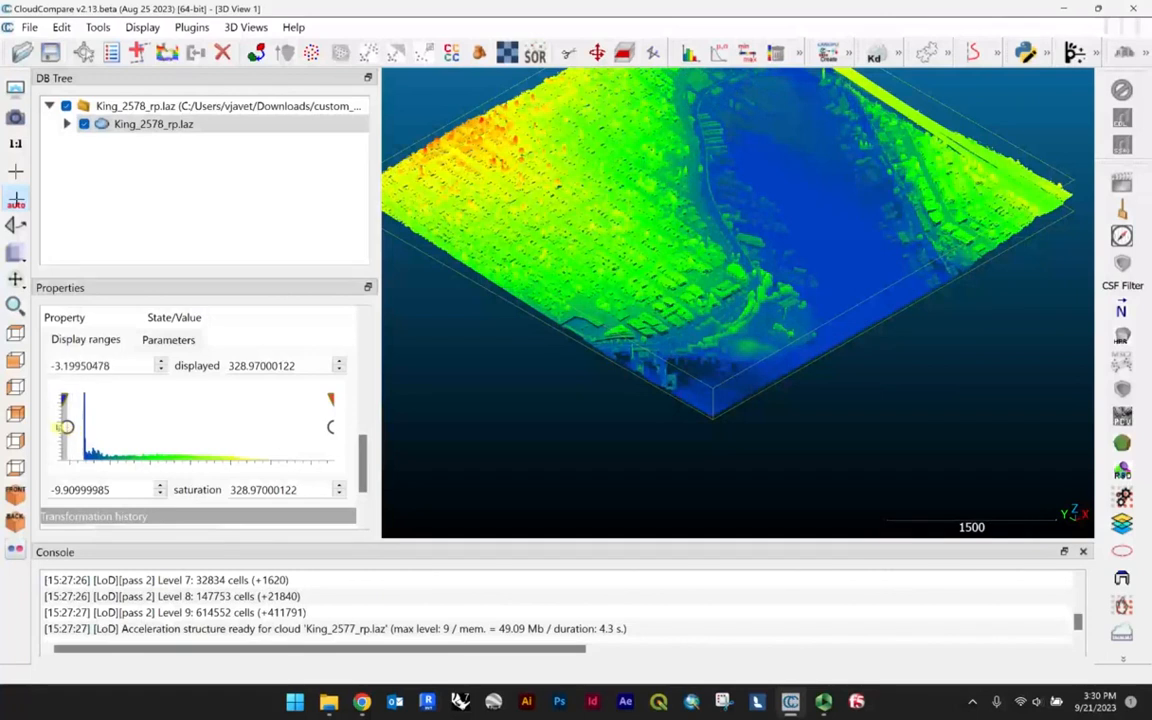
Set the tile to top view and frame Gas Works Park with its adjoining blocks and shoreline.
left_click_drag(774, 224, 784, 275)
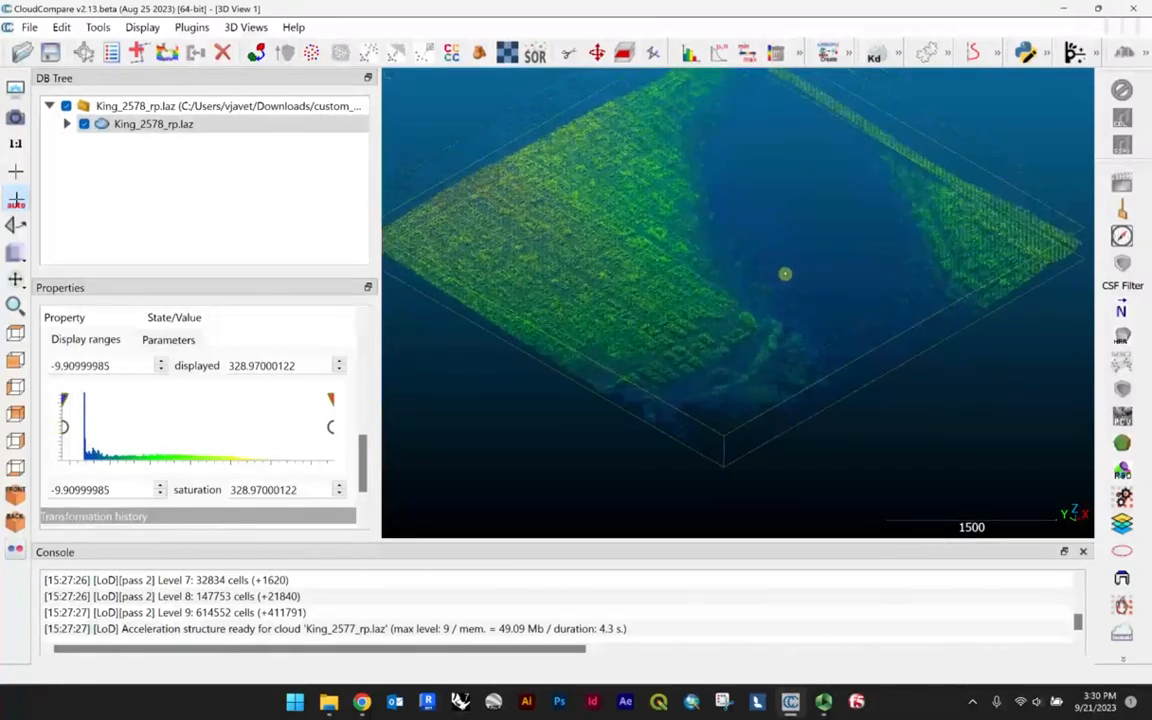
right_click_drag(634, 314, 687, 316)
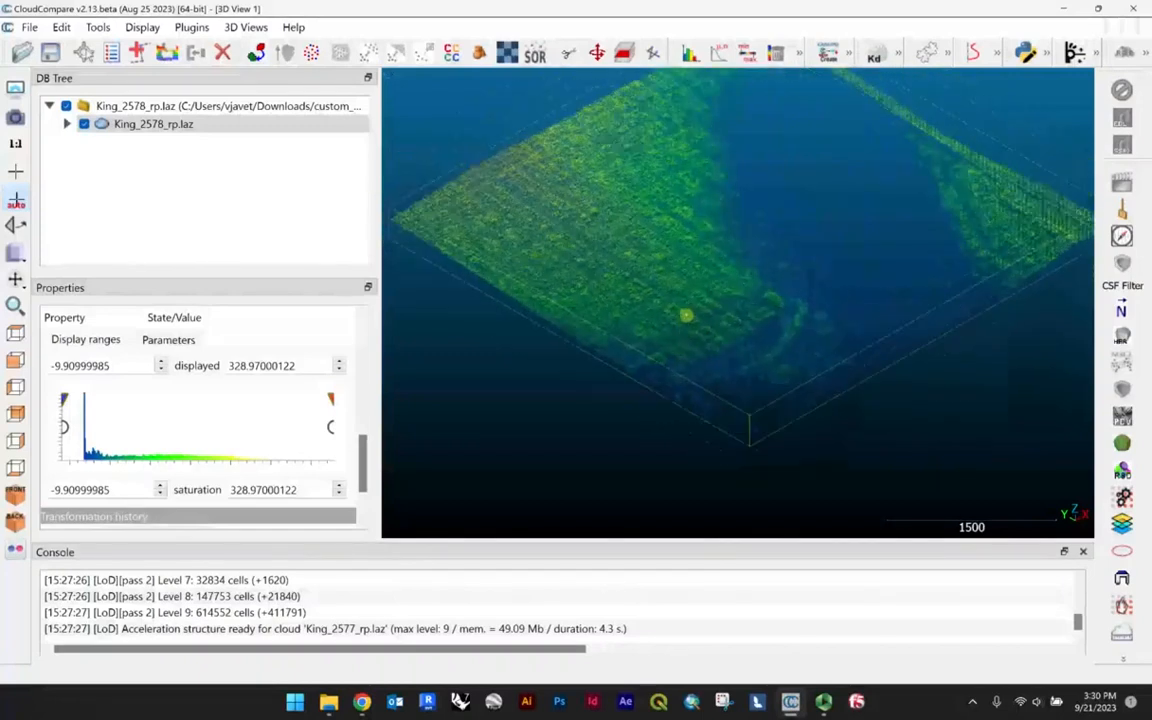
left_click_drag(768, 338, 828, 330)
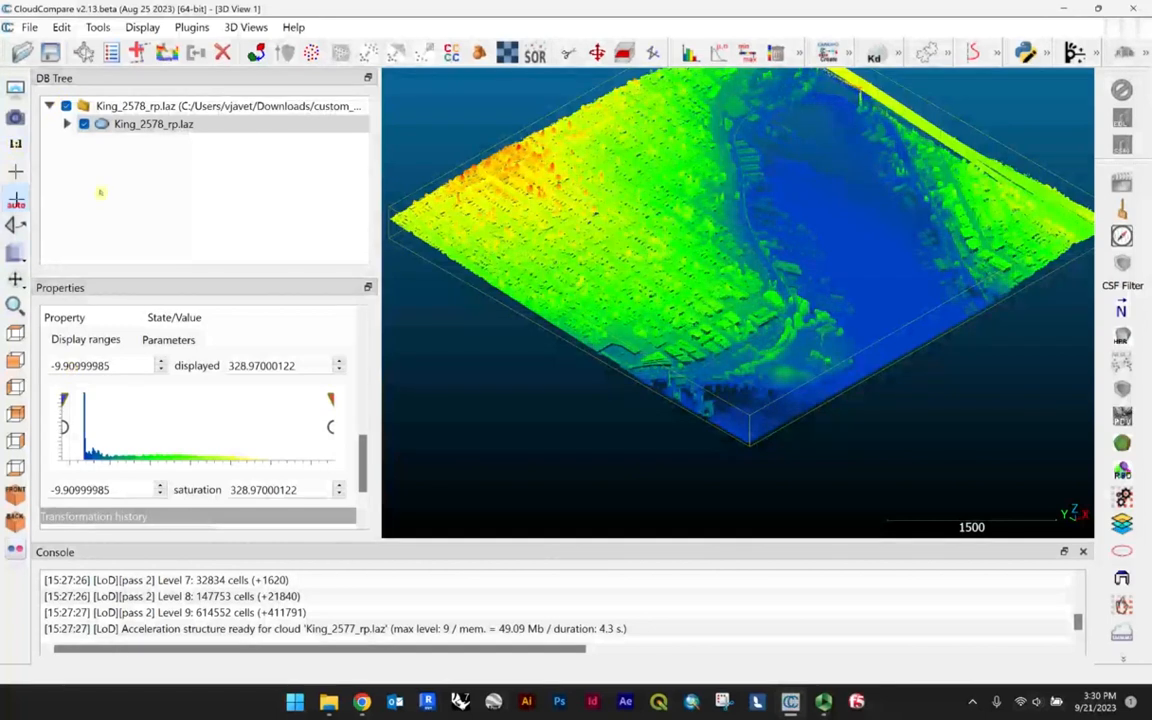
left_click(15, 333)
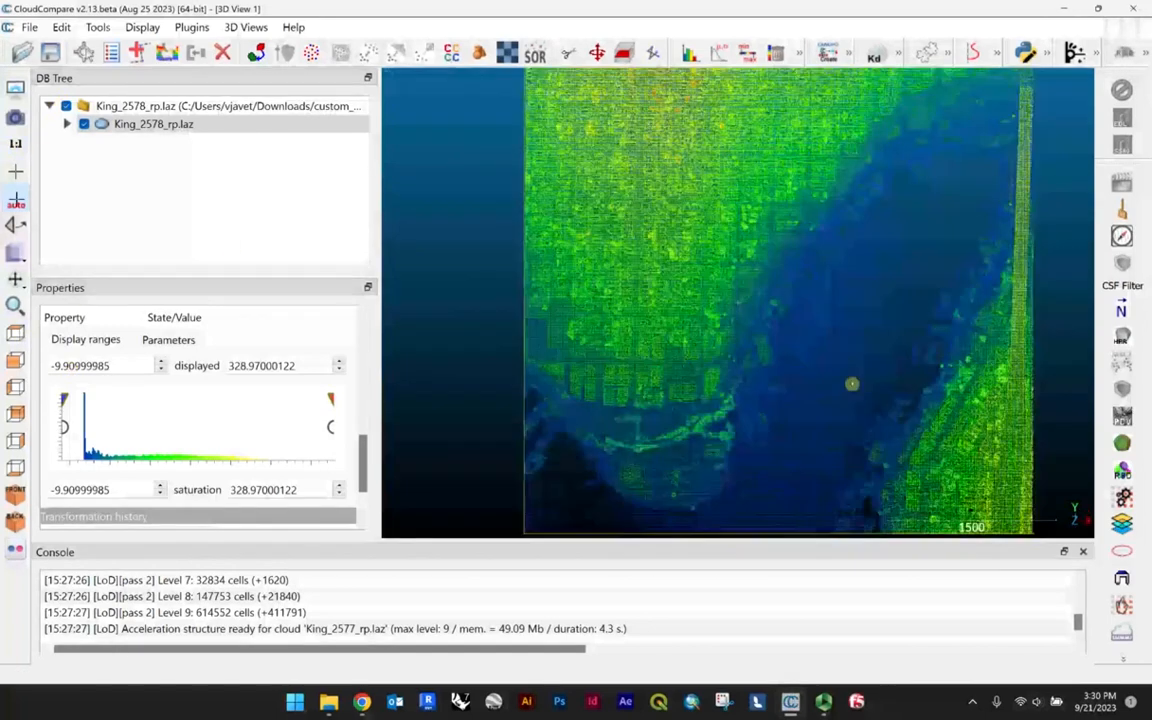
scroll(719, 281, "up", 3)
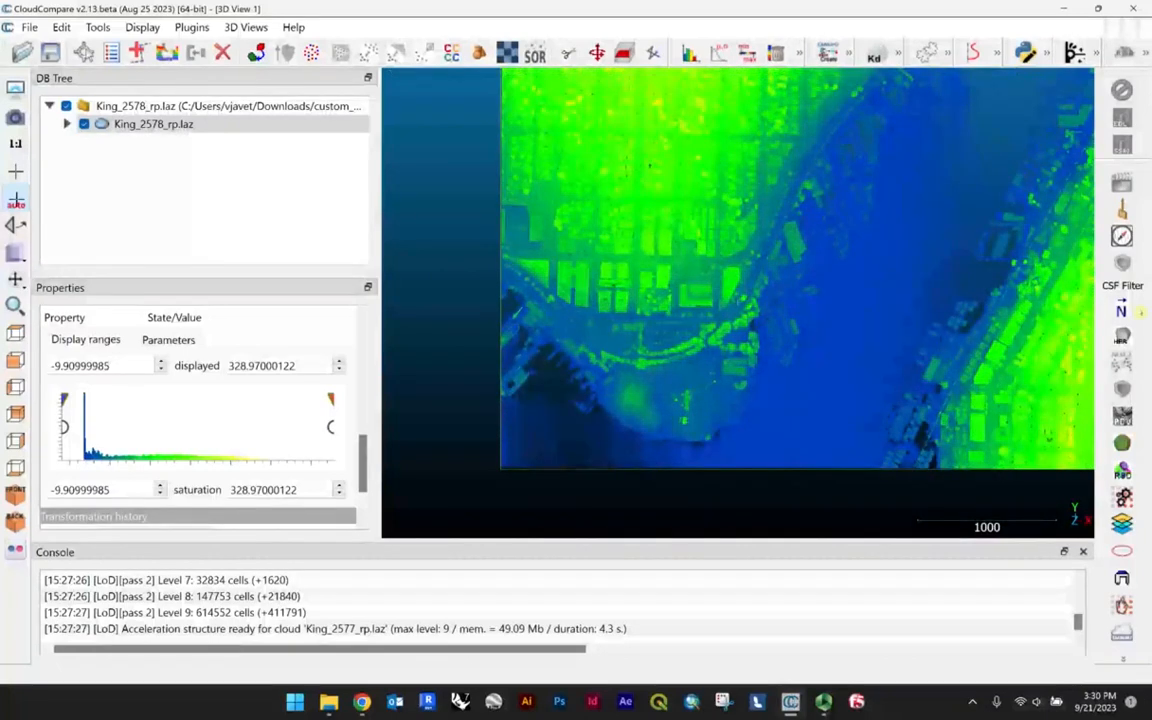
scroll(551, 279, "up", 5)
right_click_drag(653, 375, 696, 298)
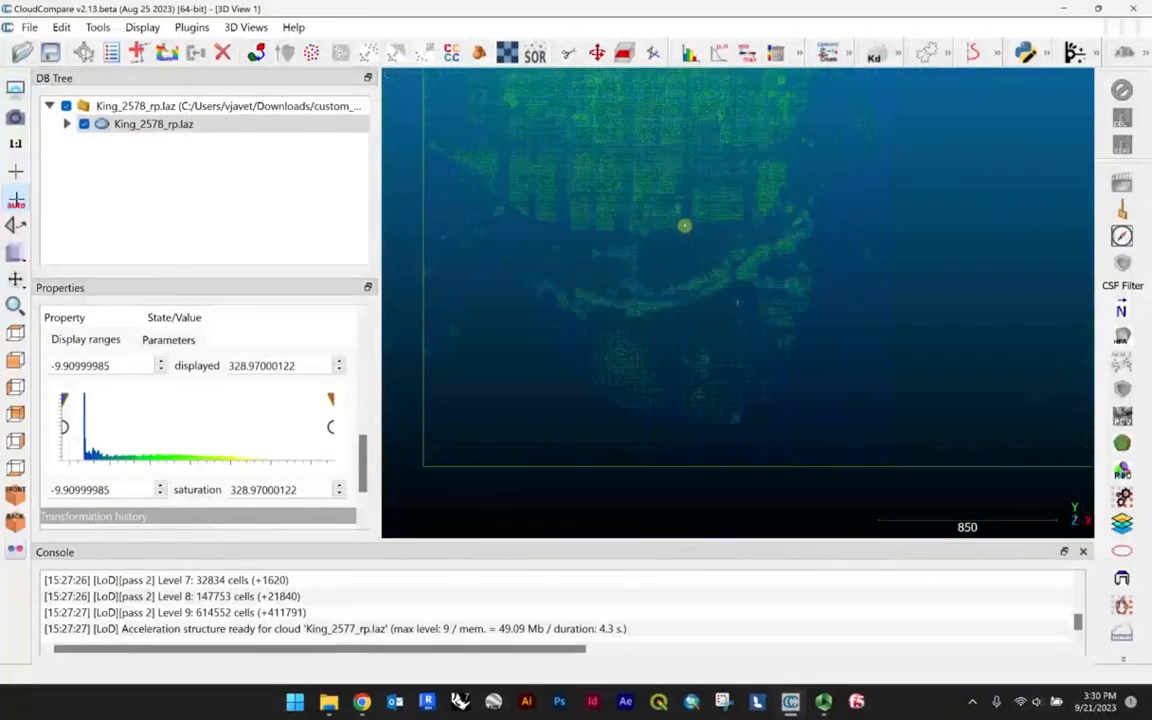
scroll(590, 177, "up", 1)
right_click_drag(661, 180, 653, 267)
scroll(650, 291, "down", 7)
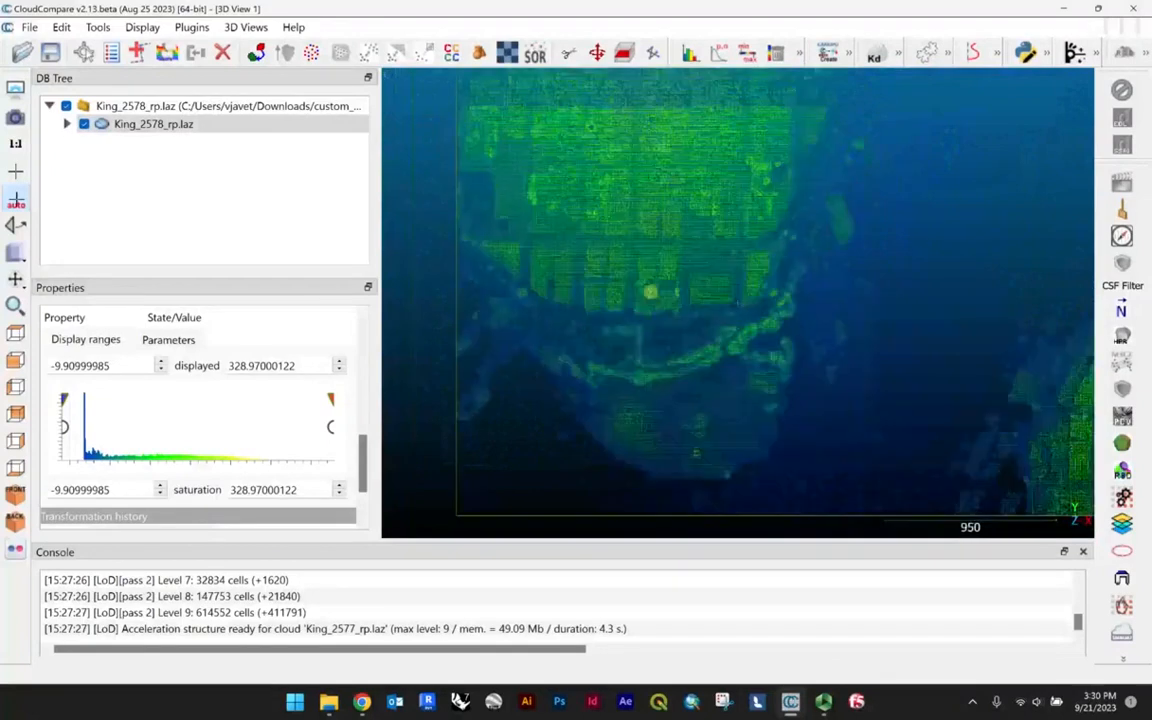
scroll(675, 260, "down", 5)
right_click_drag(785, 205, 738, 308)
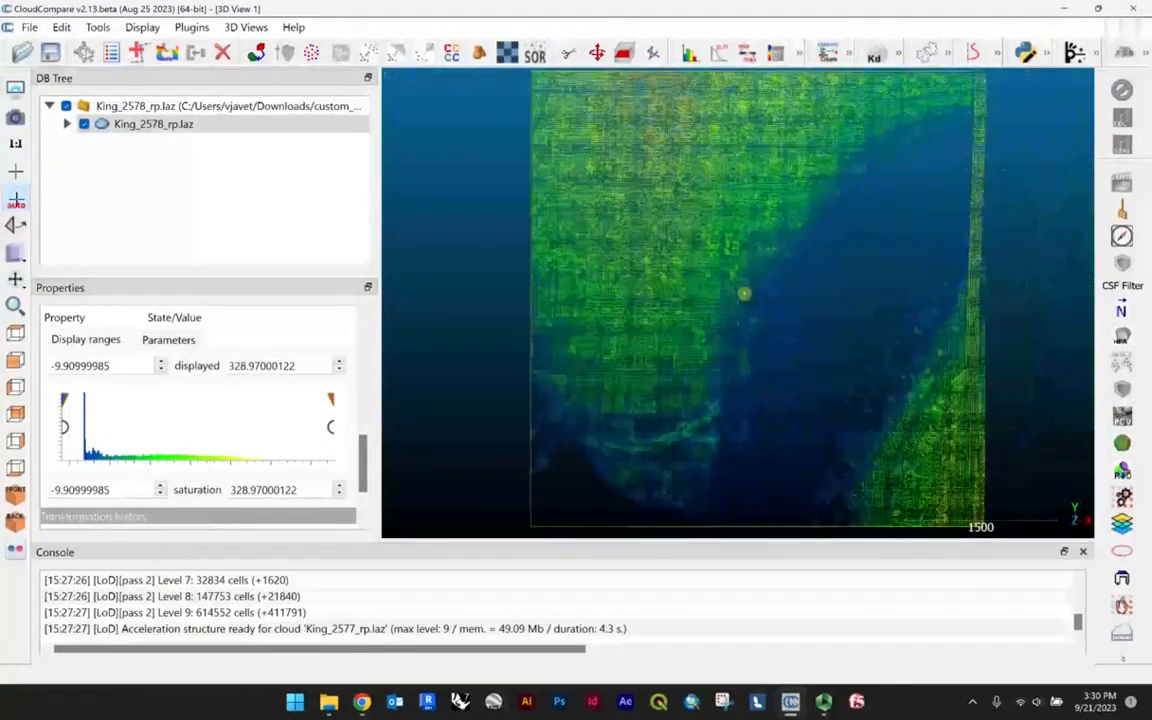
scroll(778, 306, "down", 1)
right_click_drag(746, 360, 740, 312)
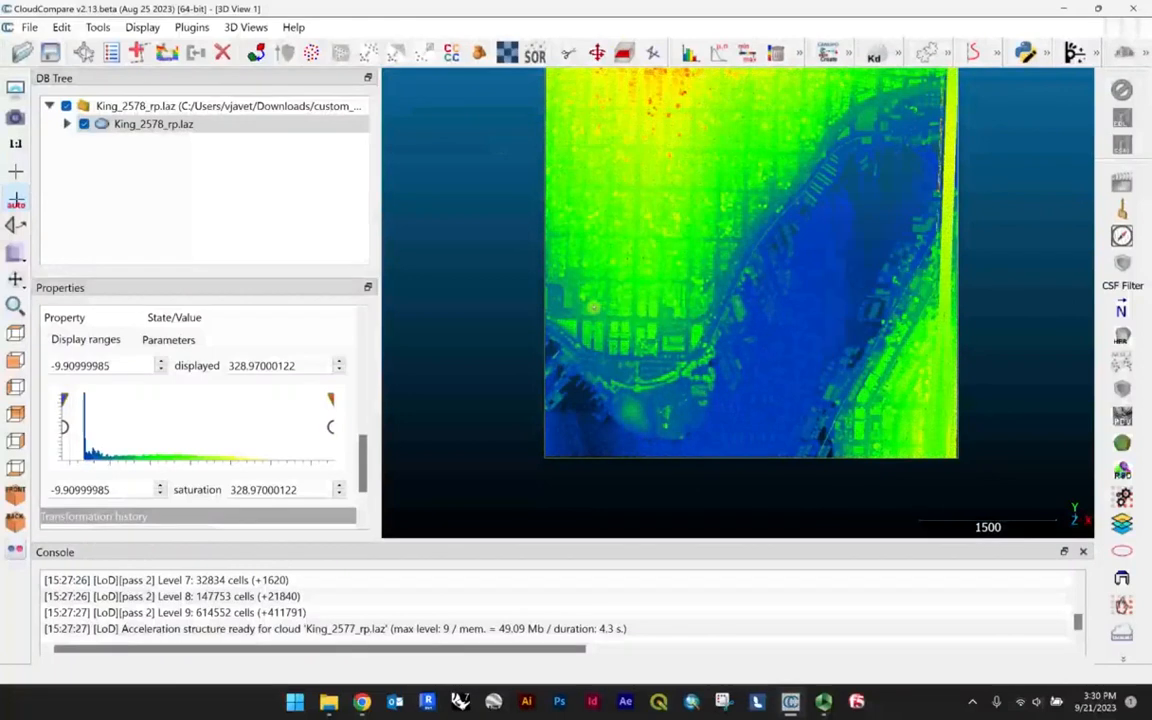
scroll(620, 367, "up", 3)
right_click_drag(617, 360, 707, 199)
scroll(700, 205, "up", 3)
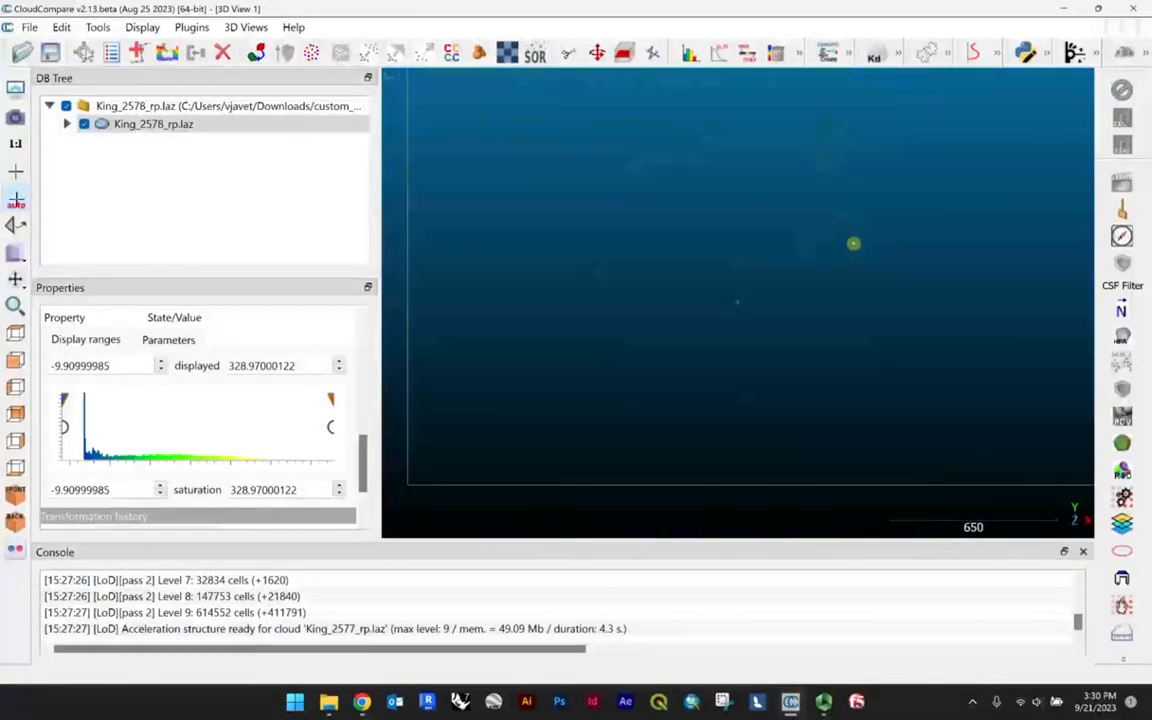
right_click_drag(863, 207, 832, 243)
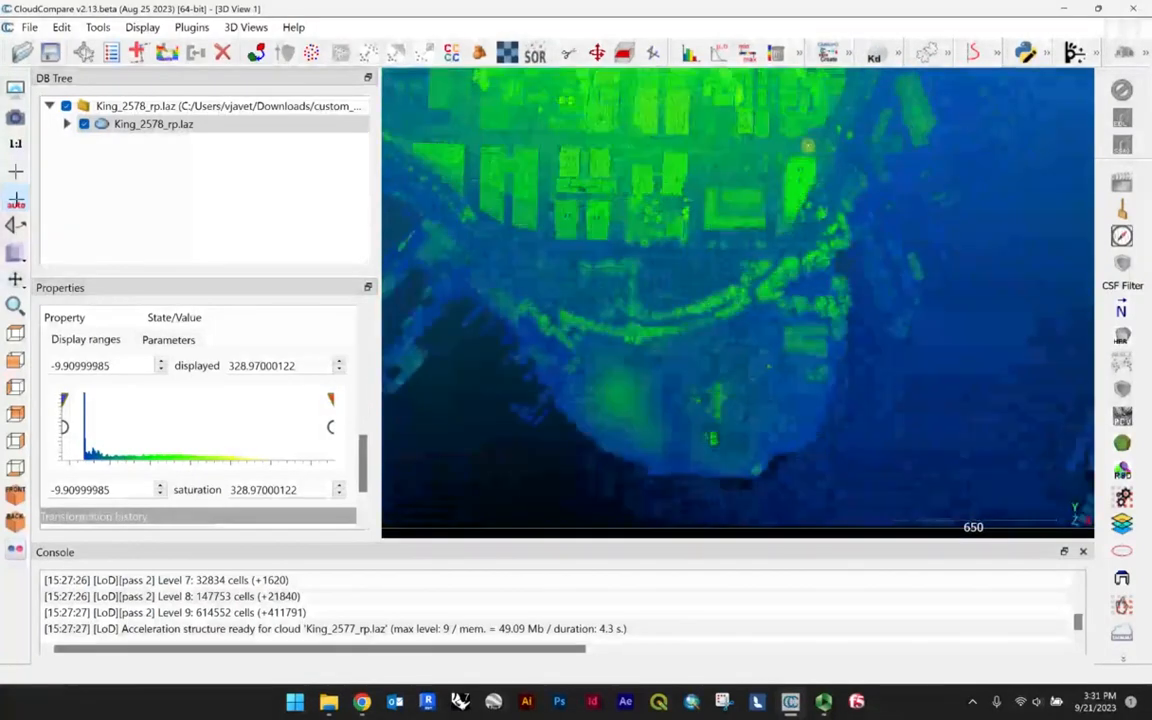
scroll(805, 205, "down", 2)
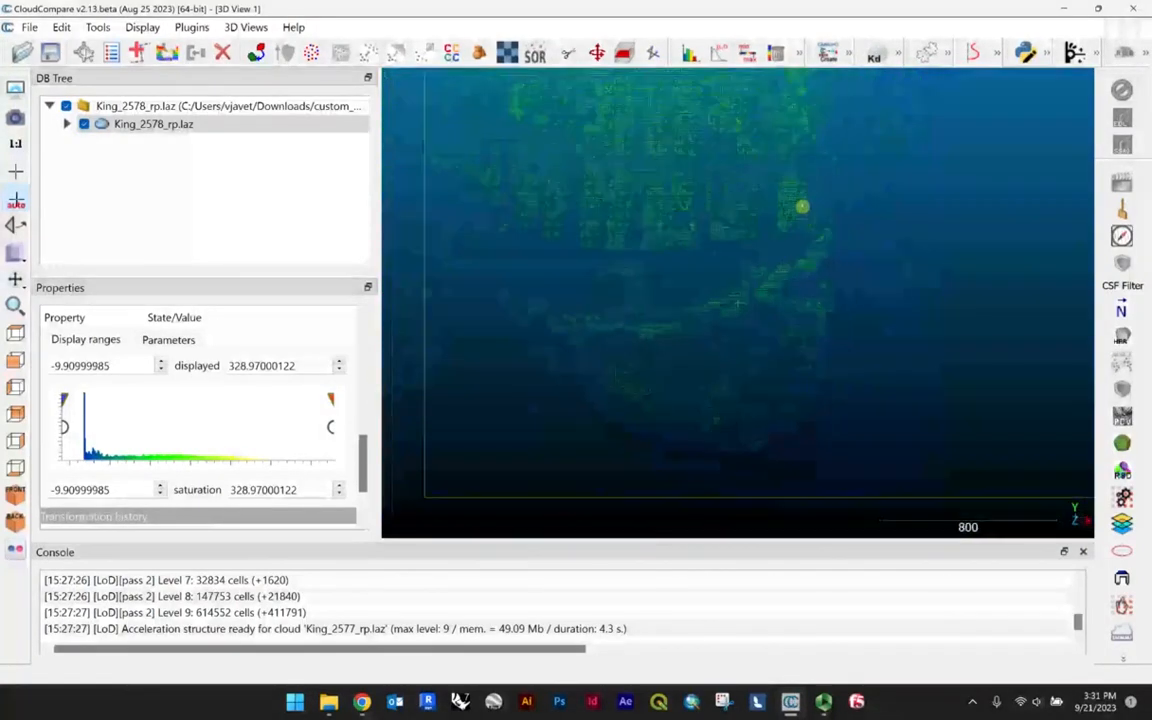
right_click_drag(810, 204, 787, 217)
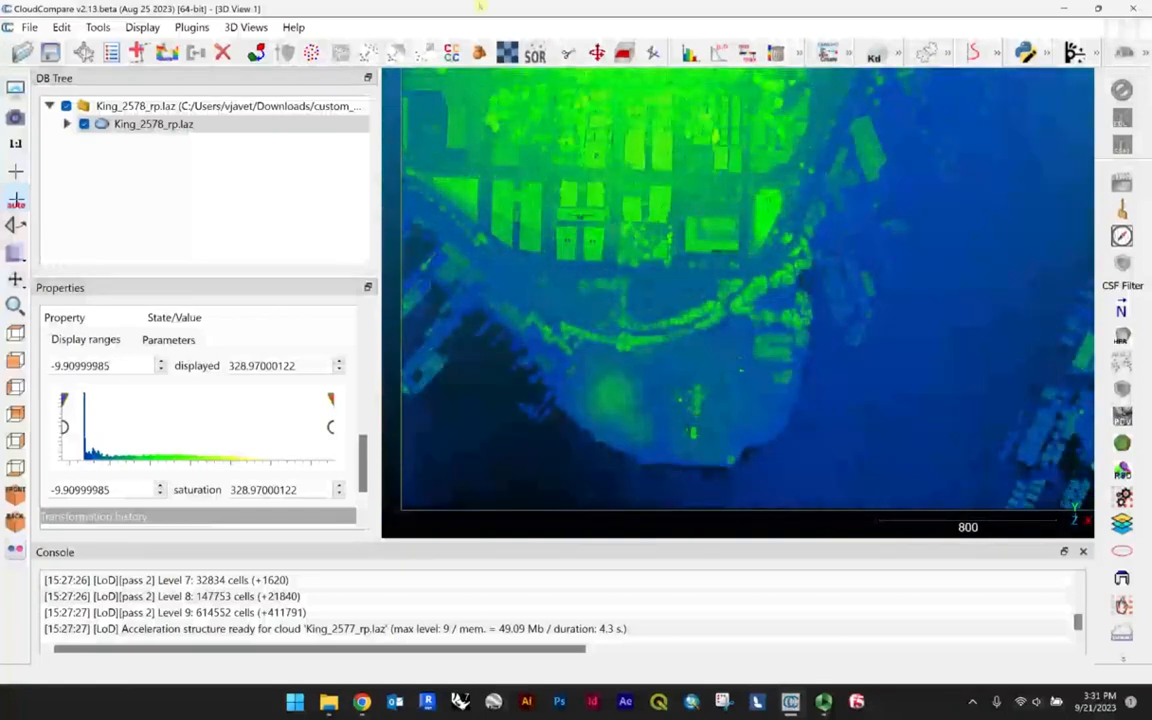
With the Segment tool, outline a four-cornered polygon around Gas Works Park, its nearby docks and the blocks just north of it.
mouse_move(507, 142)
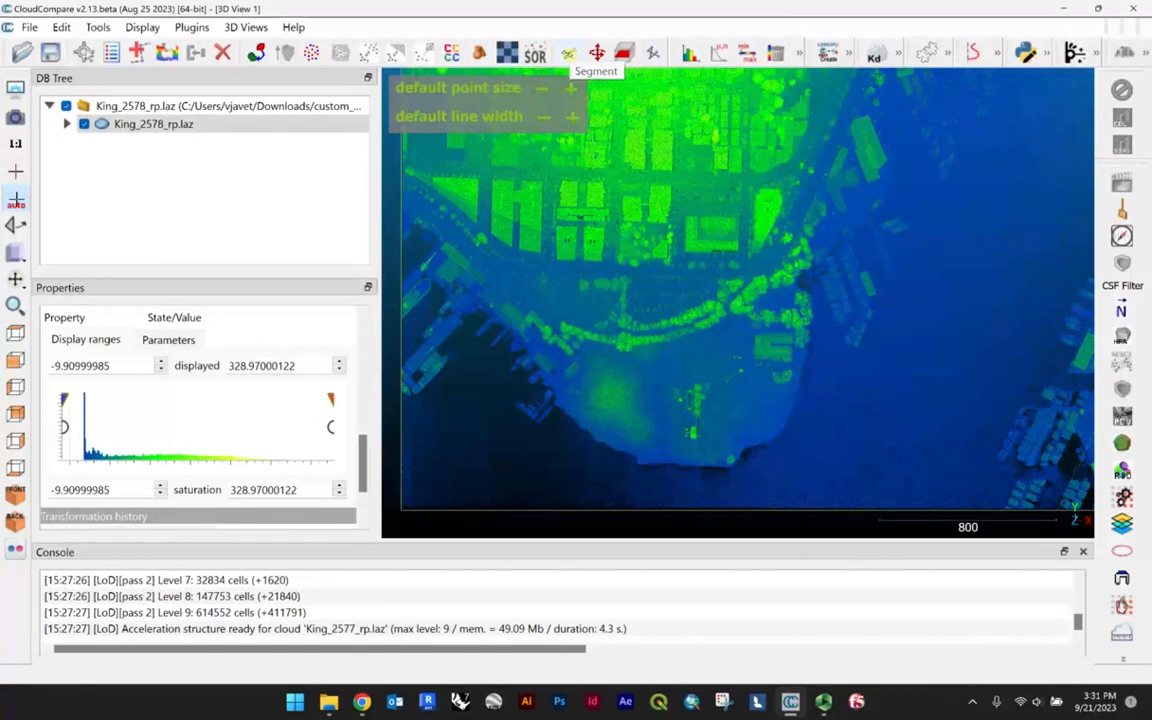
left_click(596, 52)
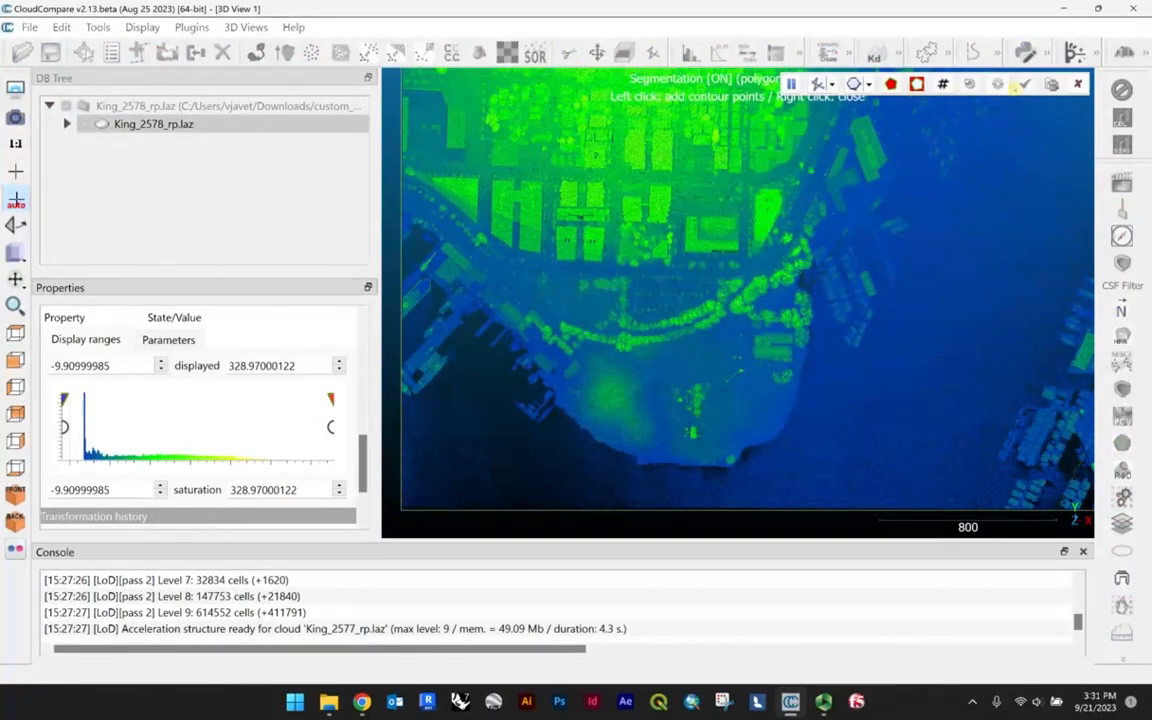
left_click(403, 517)
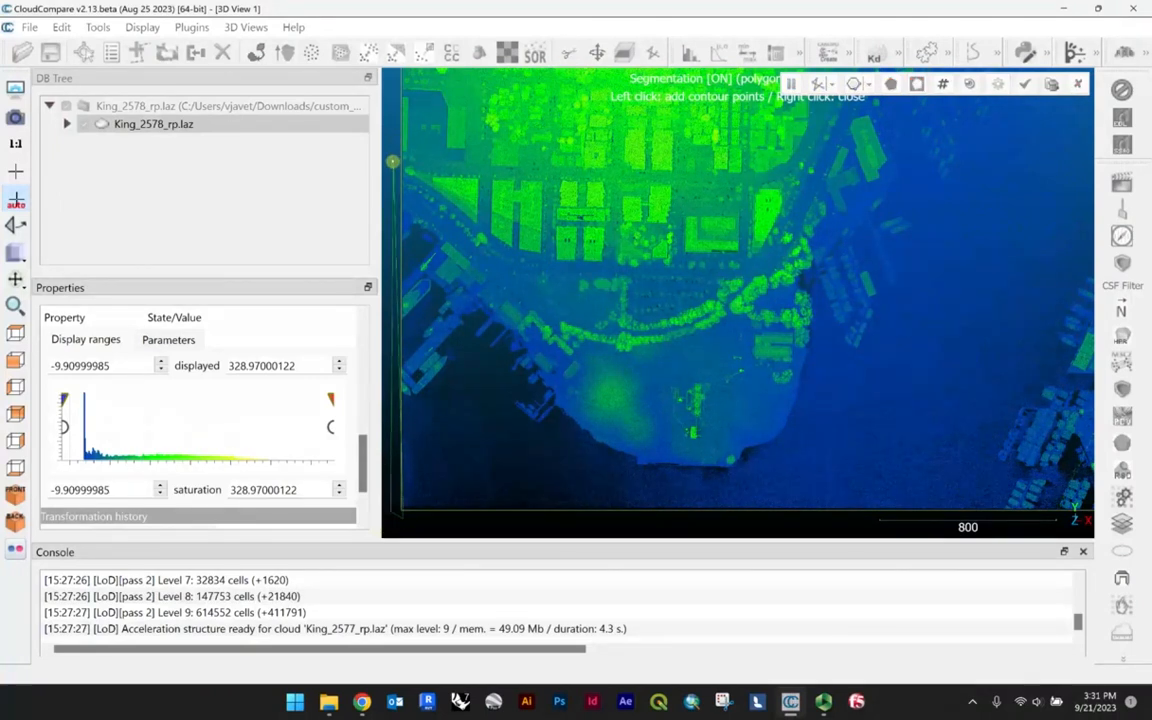
left_click(391, 158)
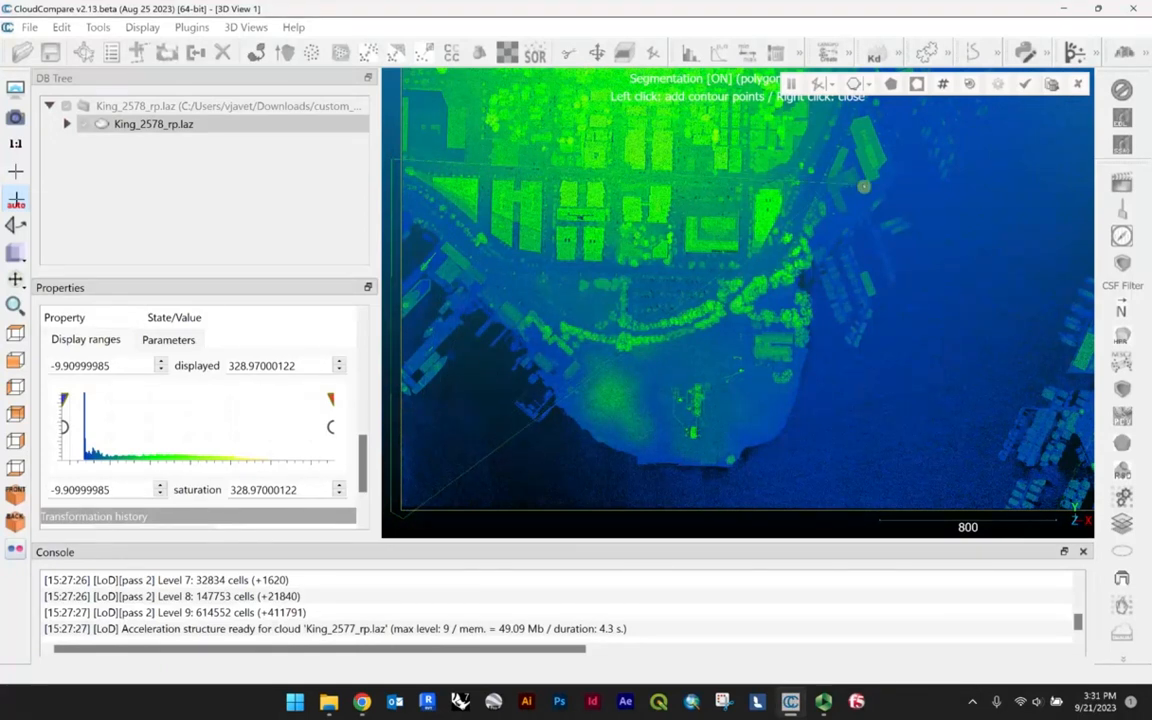
left_click(925, 177)
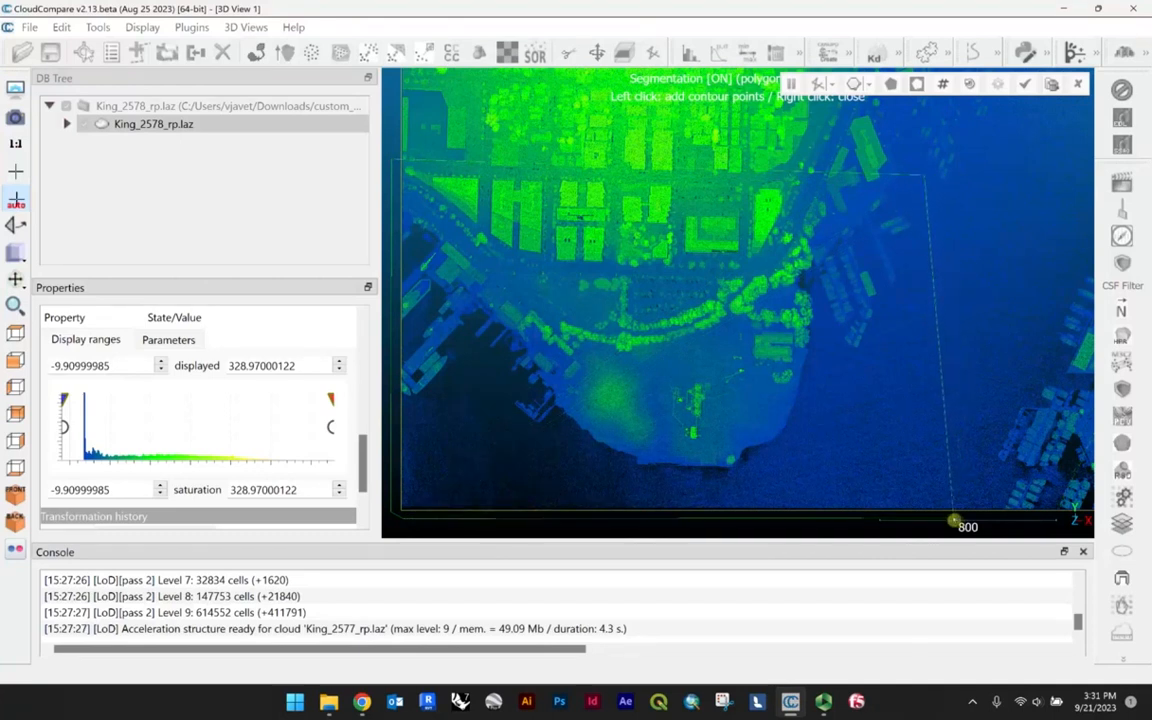
left_click(935, 517)
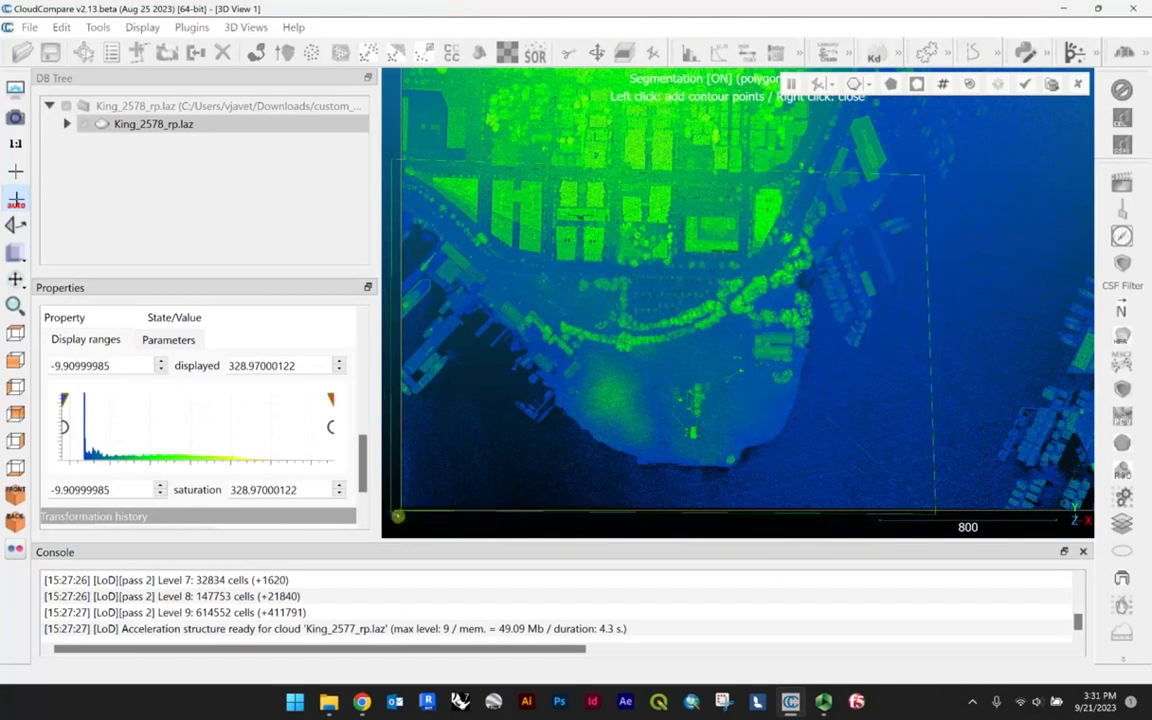
left_click(399, 516)
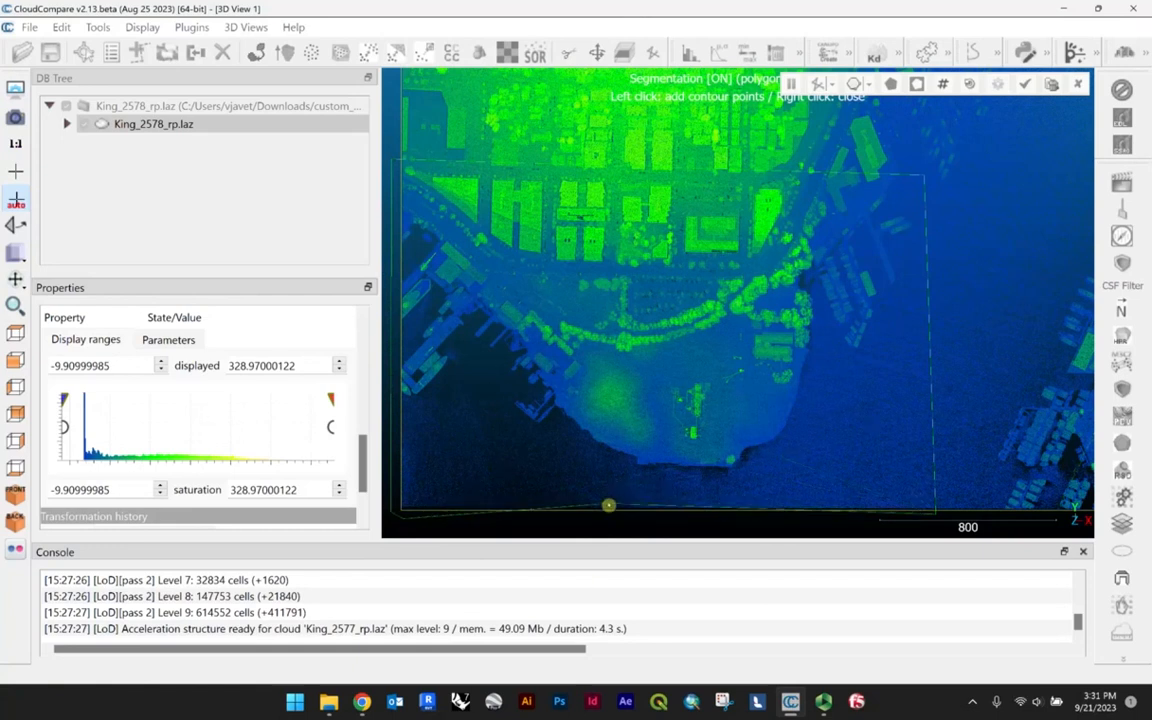
right_click(609, 508)
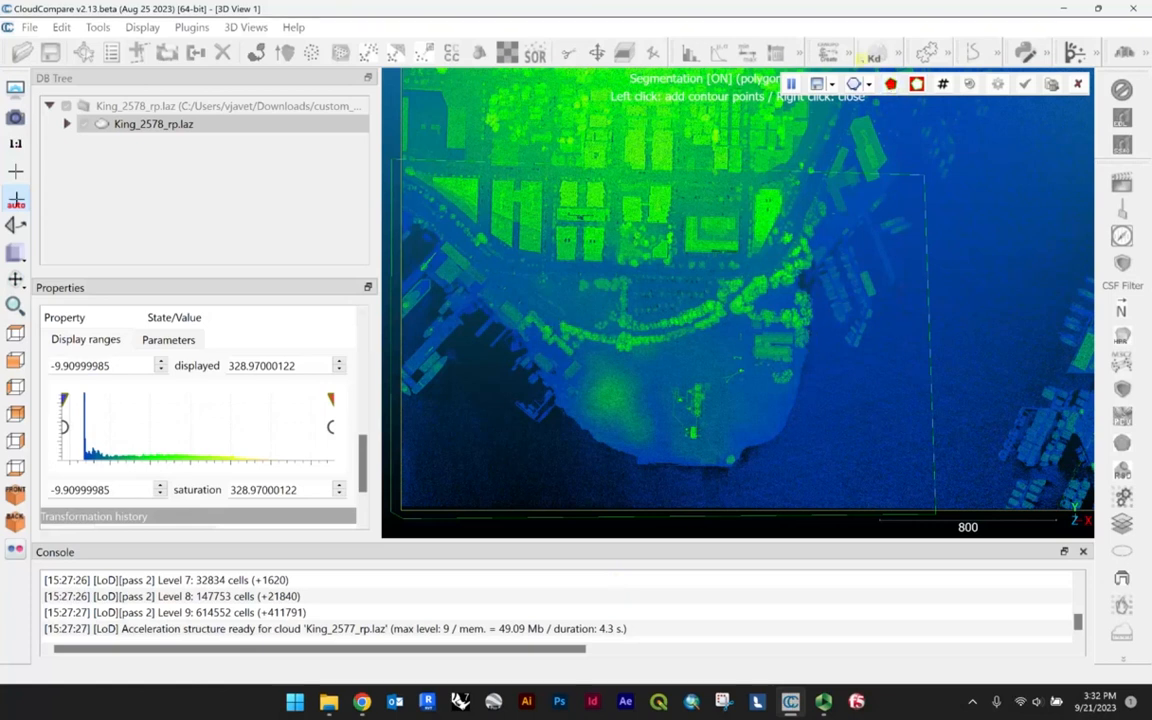
Segment in the points inside the polygon and confirm, splitting the tile into segmented and remaining clouds.
left_click(893, 88)
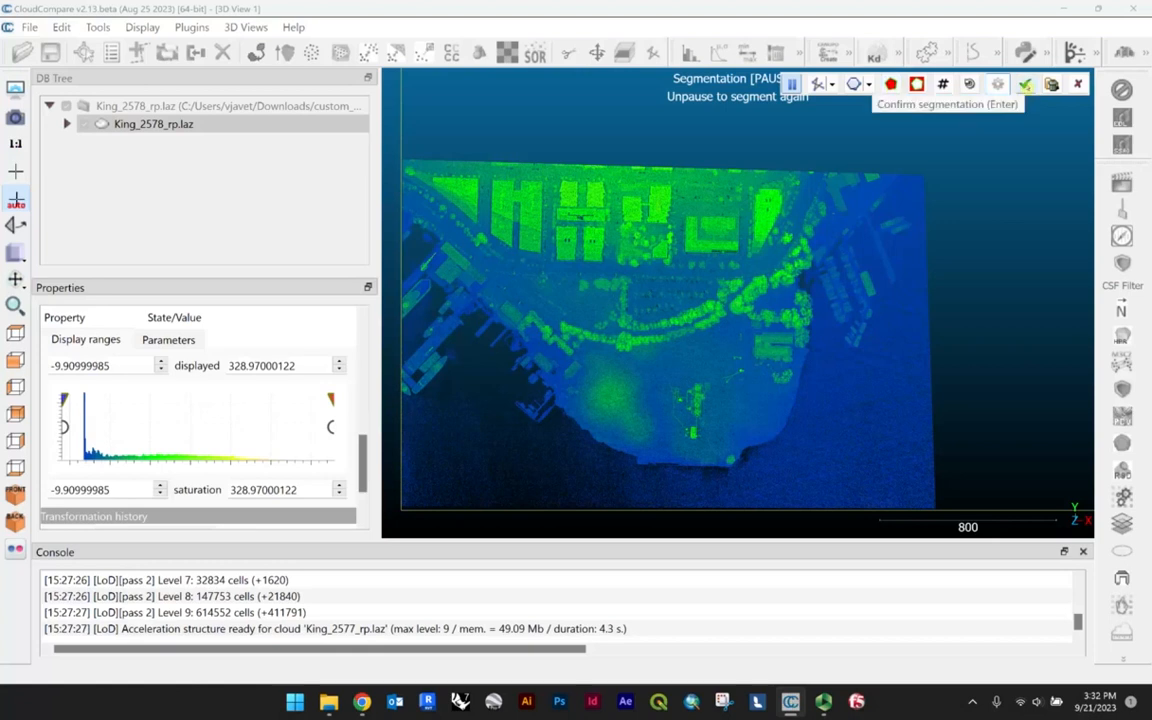
left_click(1025, 84)
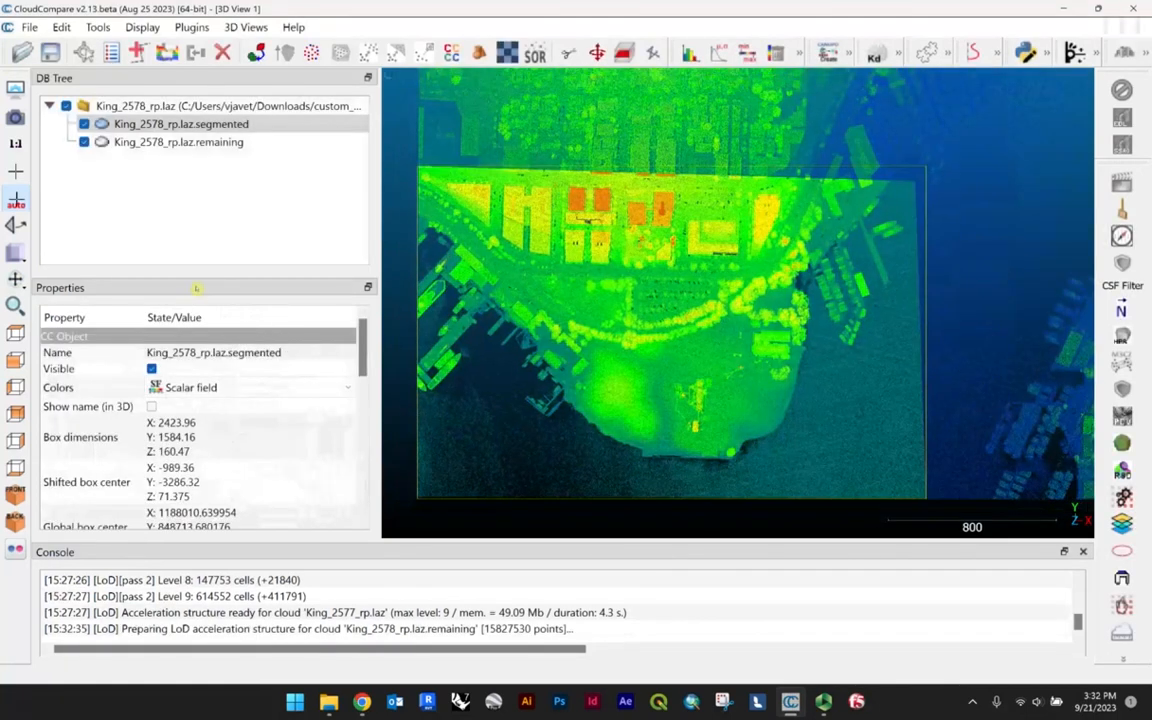
scroll(828, 234, "down", 5)
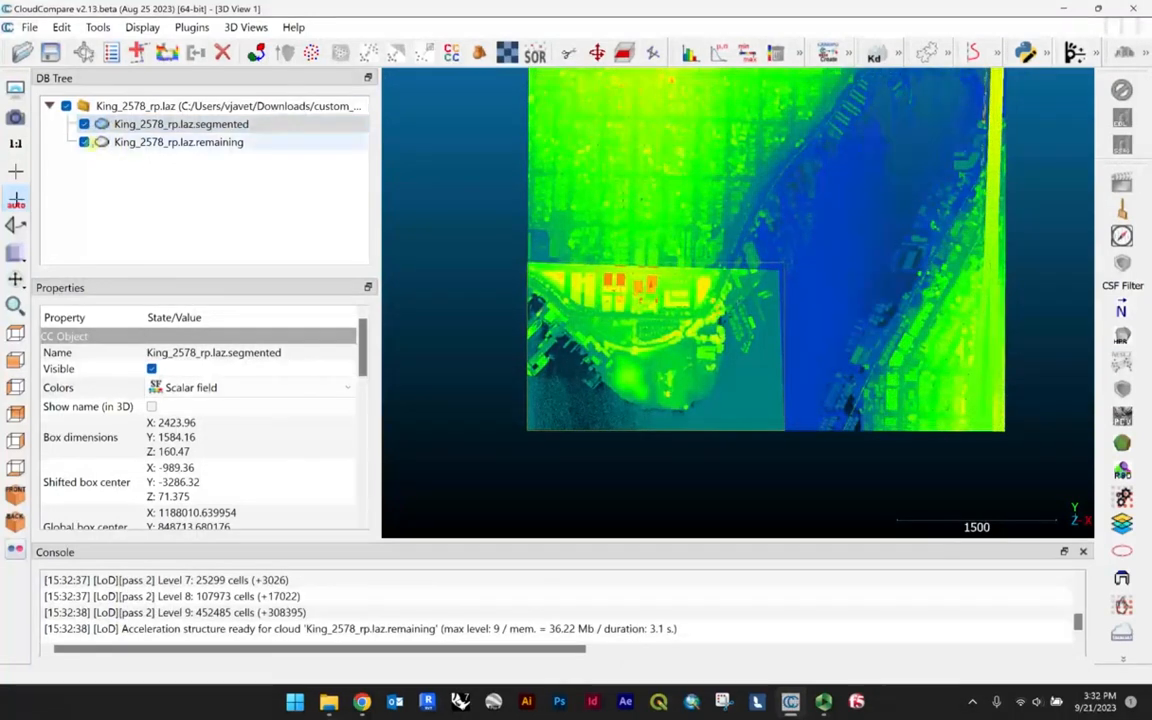
Compare the segmented and remaining clouds by toggling their visibility, leaving only King_2578_rp.laz.segmented shown.
left_click(84, 142)
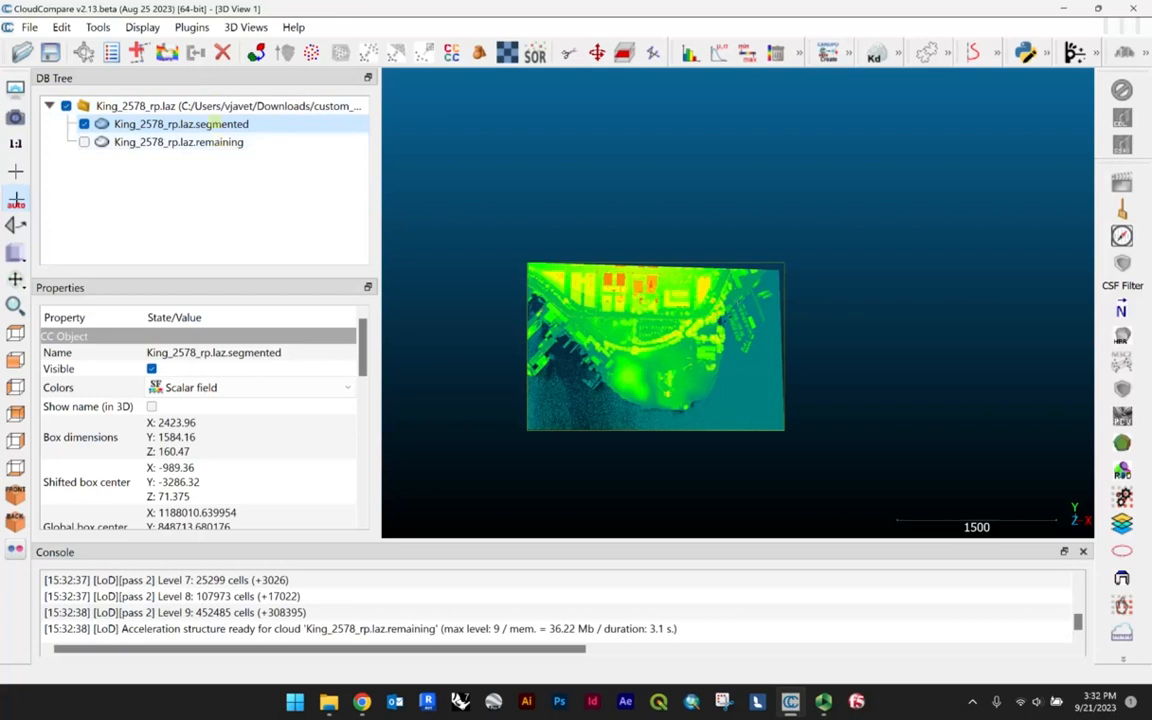
mouse_move(427, 138)
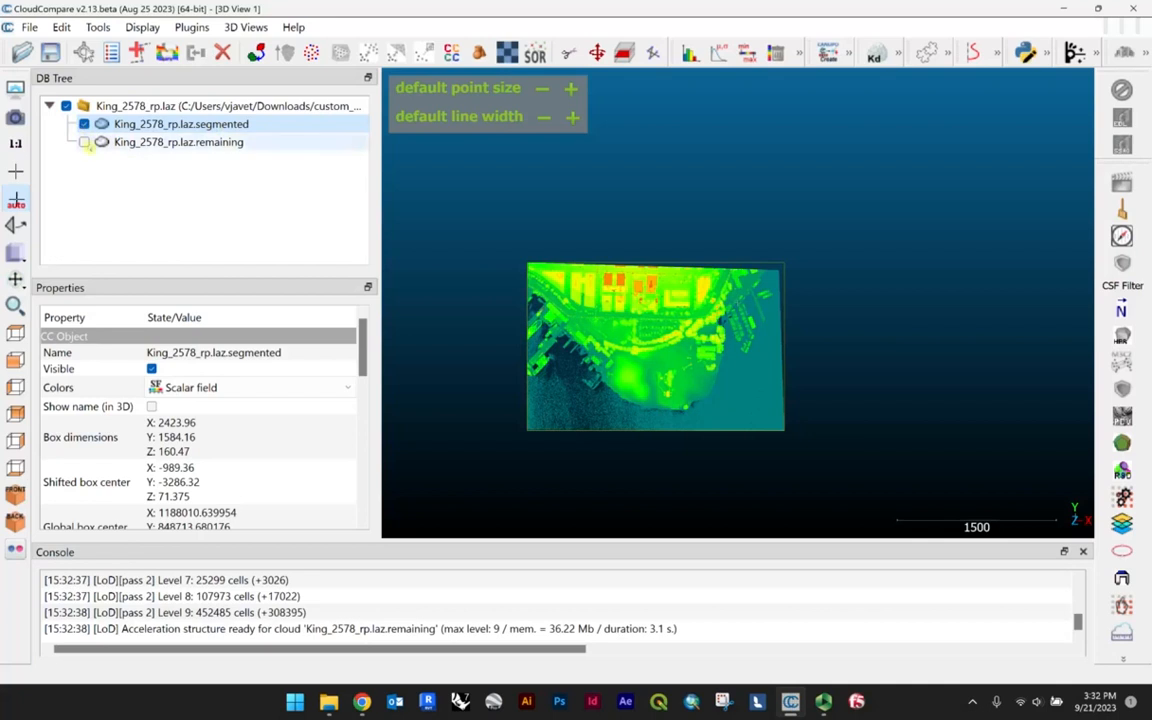
left_click(84, 142)
left_click(84, 124)
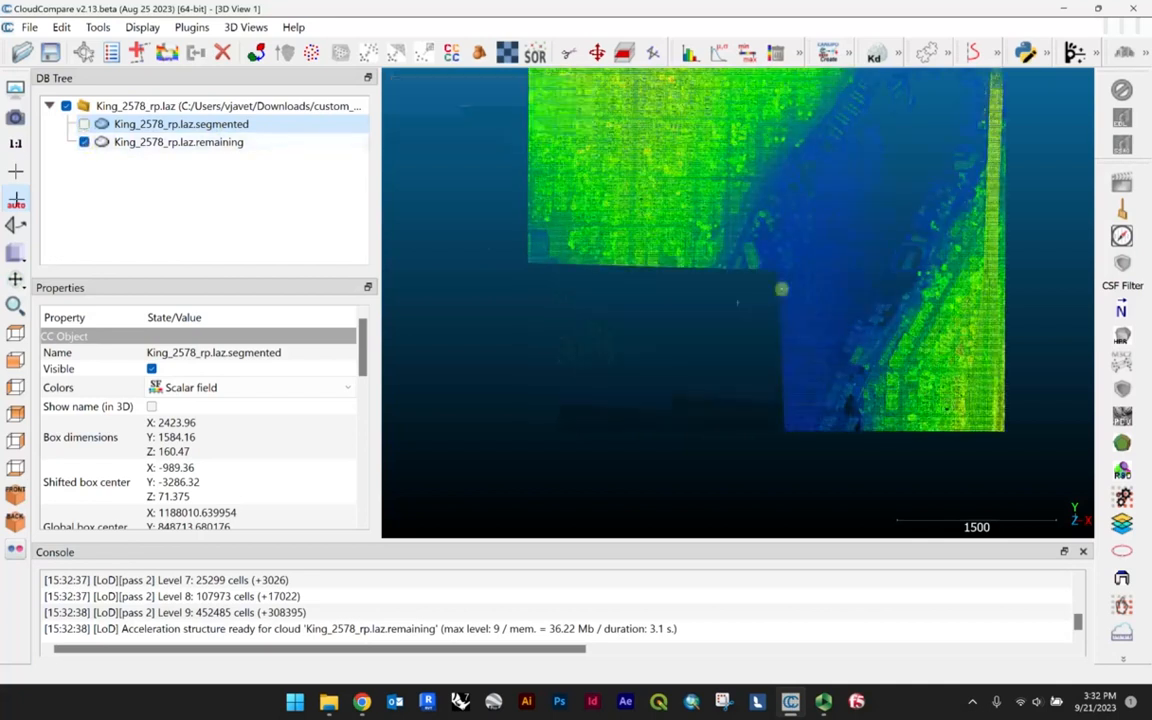
left_click(84, 142)
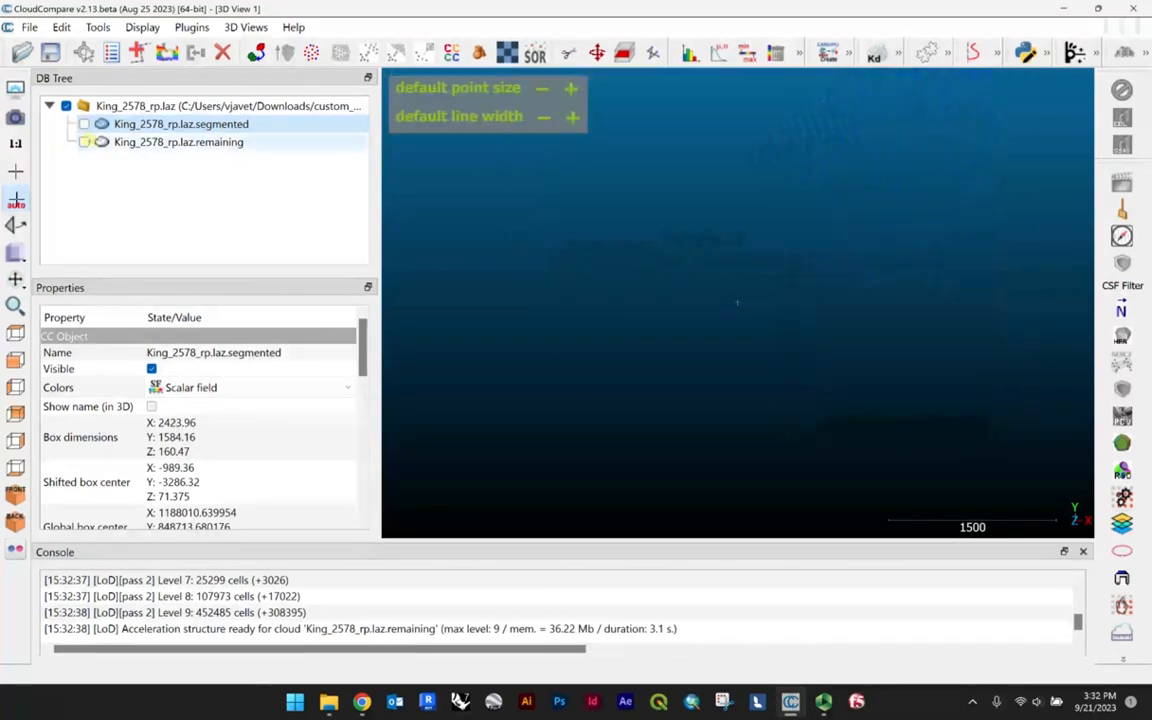
left_click(84, 124)
Frame the segmented Gas Works Park cloud closely from above to examine its elevation colouring.
scroll(612, 335, "up", 3)
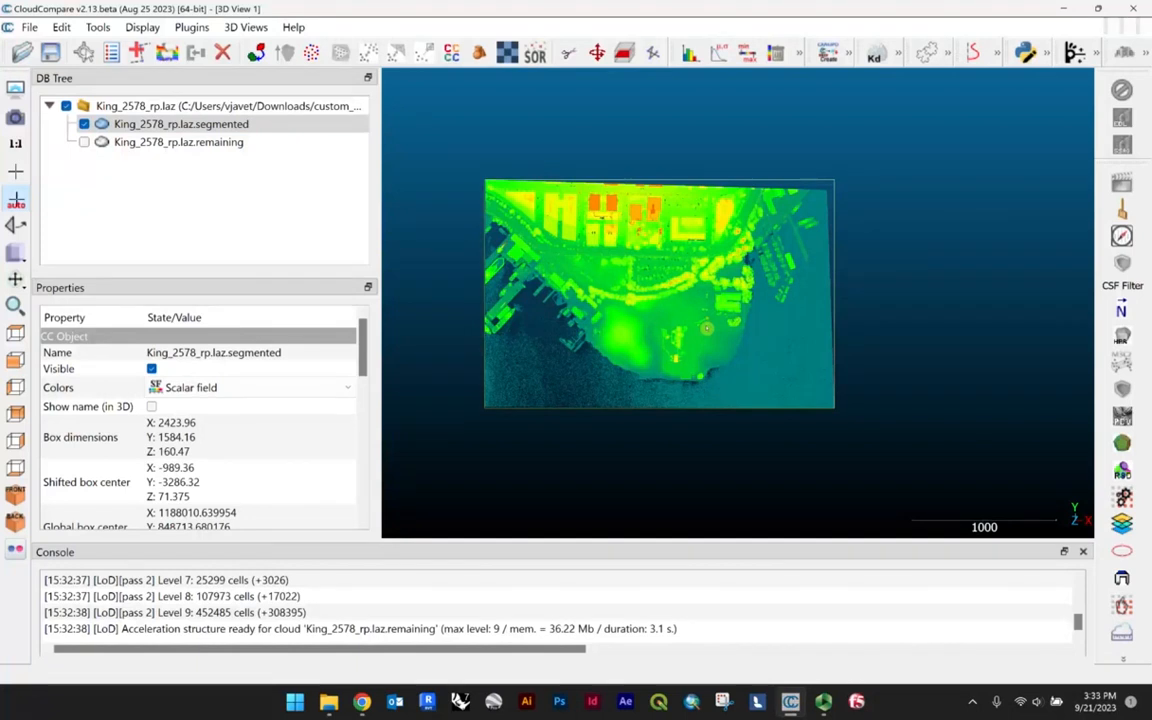
mouse_move(577, 137)
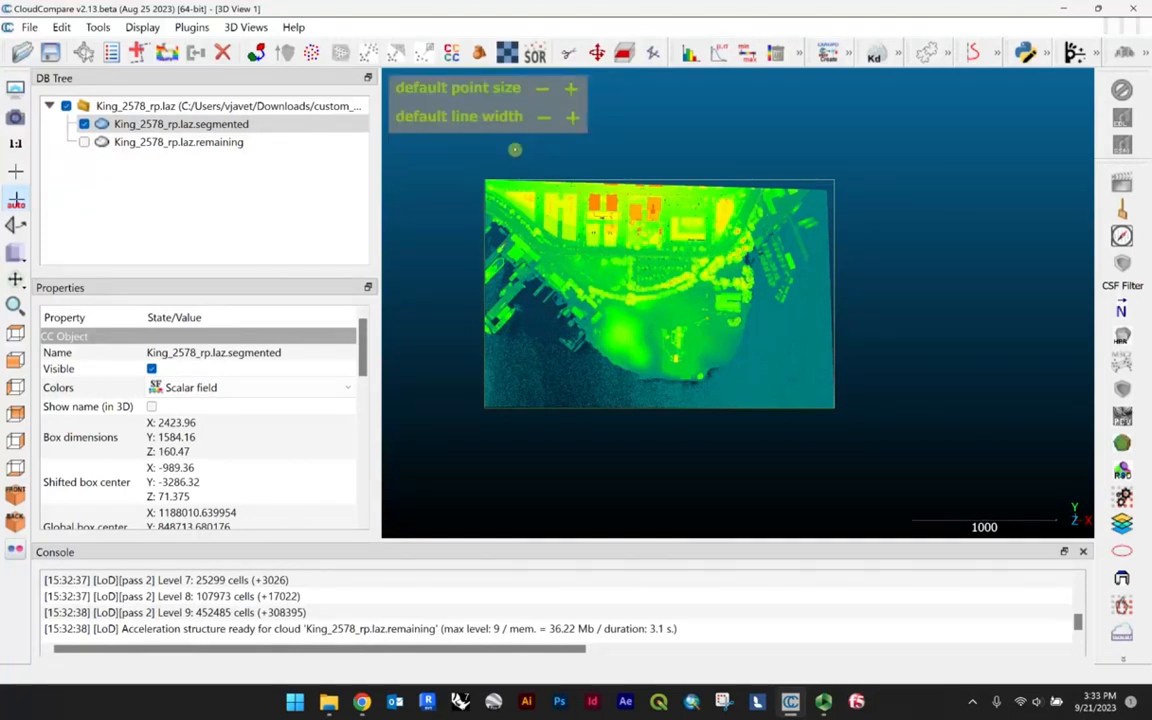
scroll(614, 304, "up", 5)
right_click_drag(457, 294, 606, 279)
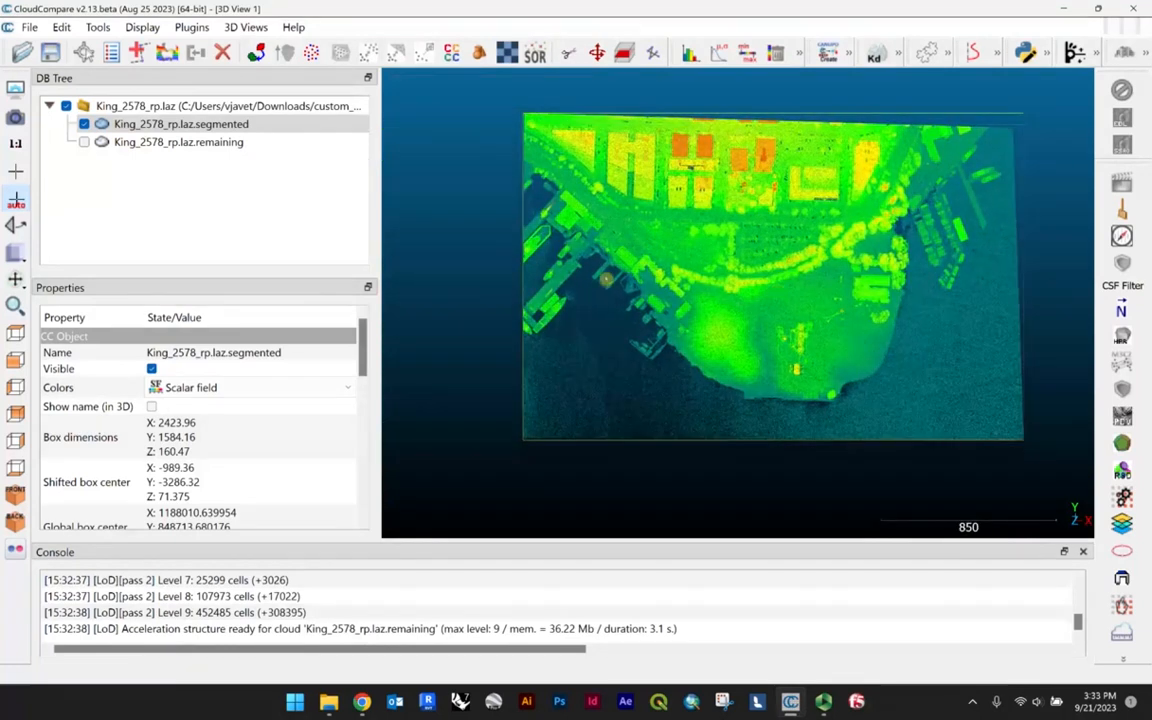
scroll(680, 301, "up", 4)
right_click_drag(798, 349, 757, 365)
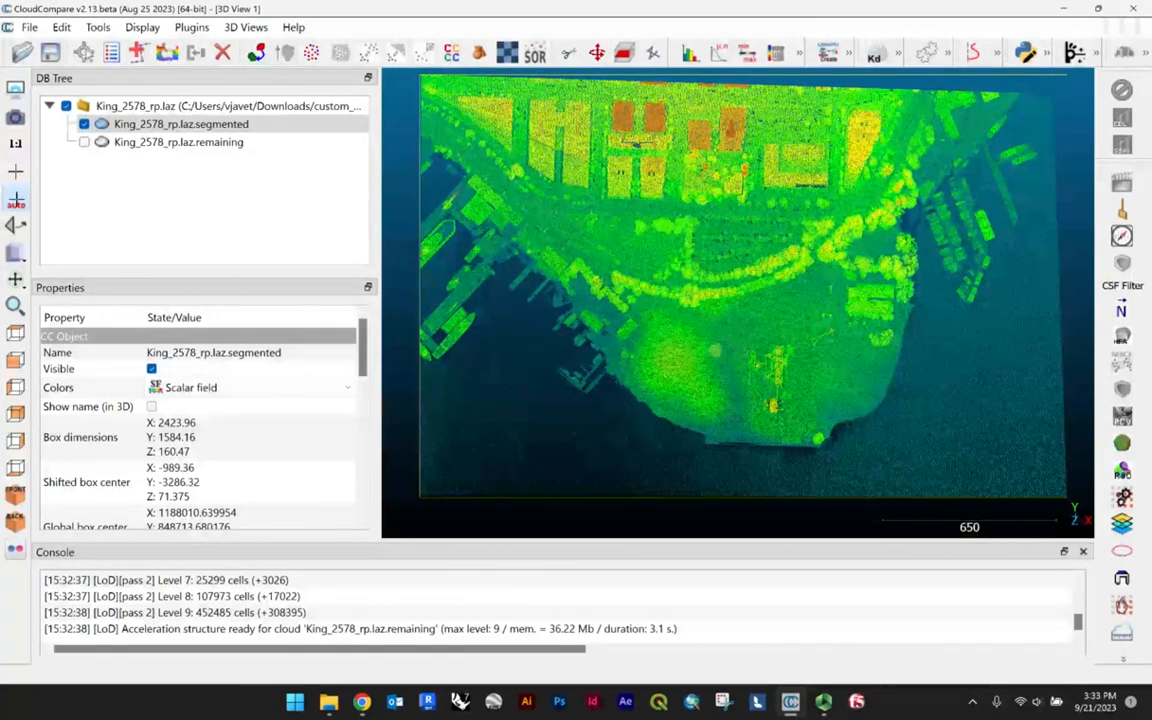
Examine the segmented Gas Works Park cloud in a front isometric view, looking closely at the mound and the surrounding trees and buildings.
right_click_drag(668, 246, 649, 254)
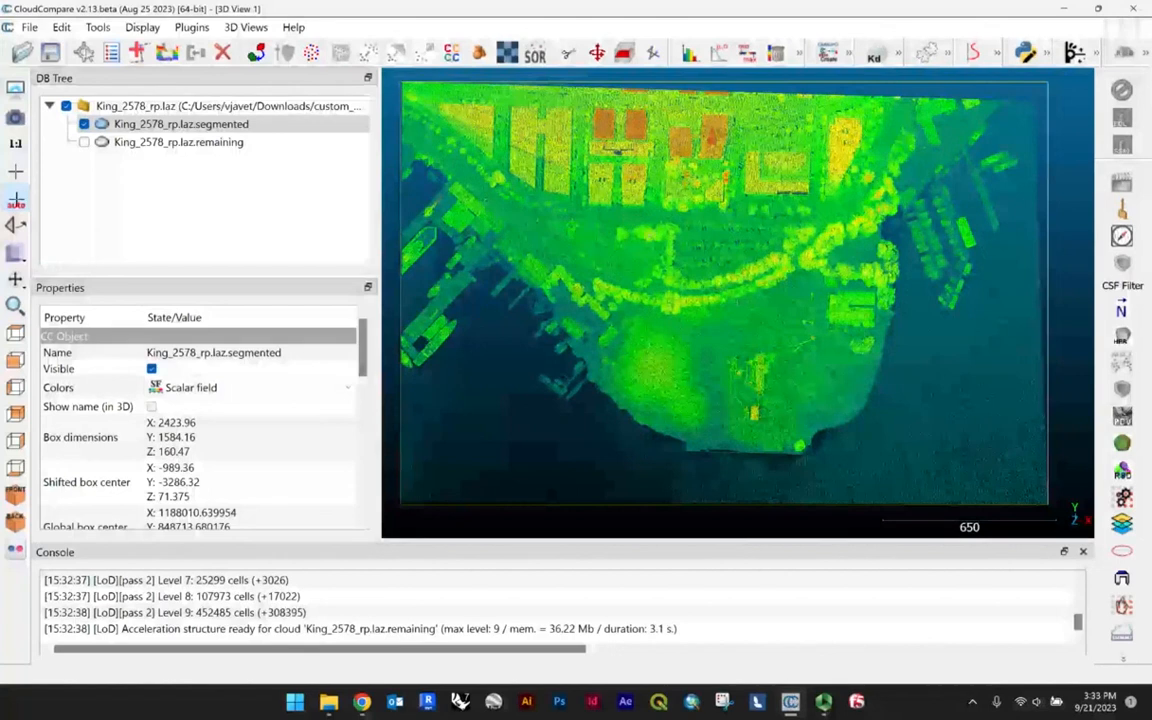
left_click(15, 495)
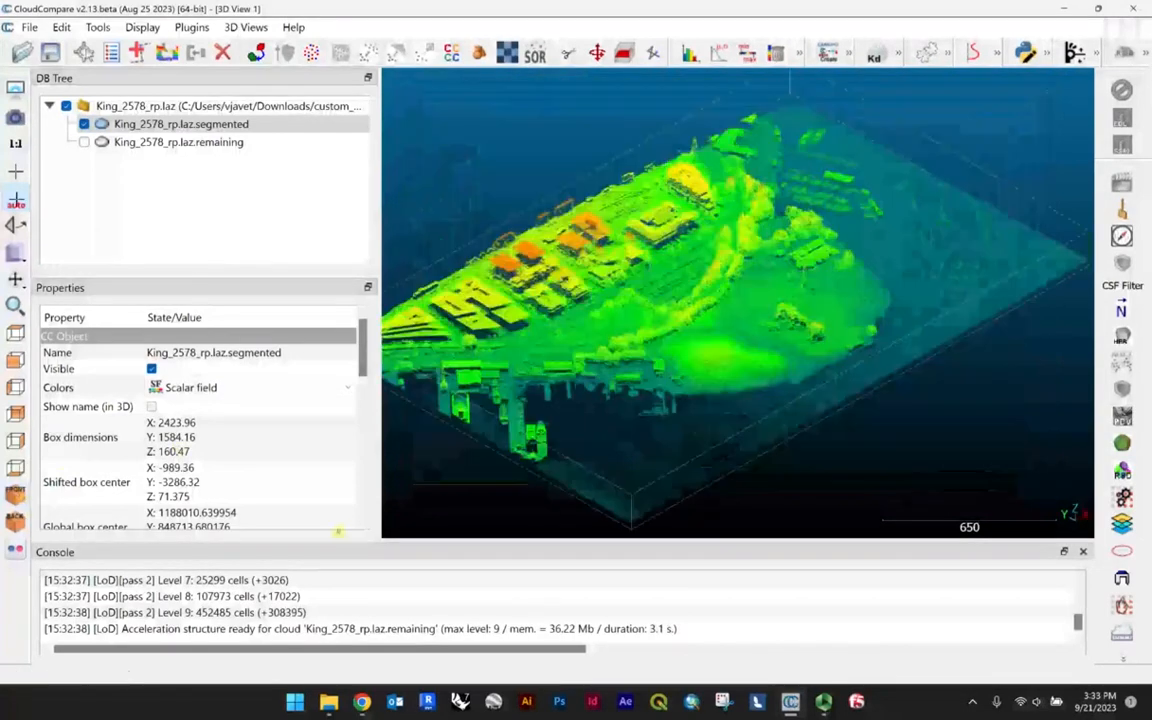
scroll(630, 370, "up", 3)
right_click_drag(647, 348, 733, 305)
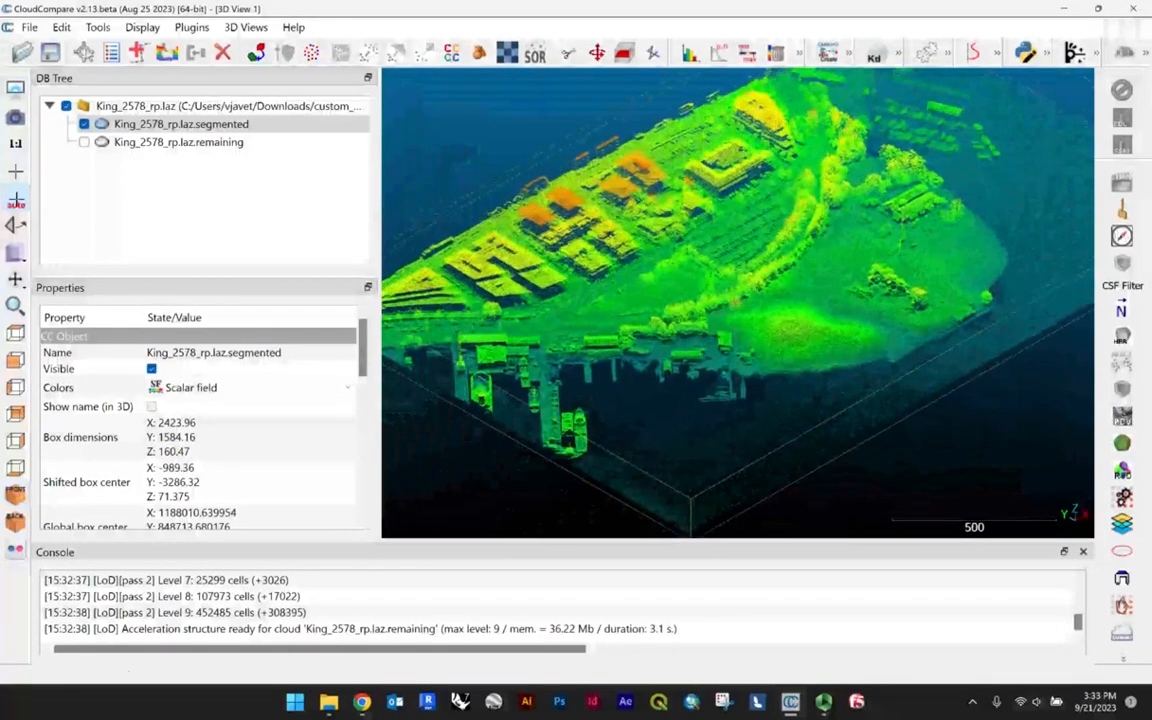
scroll(546, 364, "up", 6)
scroll(928, 280, "up", 1)
right_click_drag(928, 280, 818, 329)
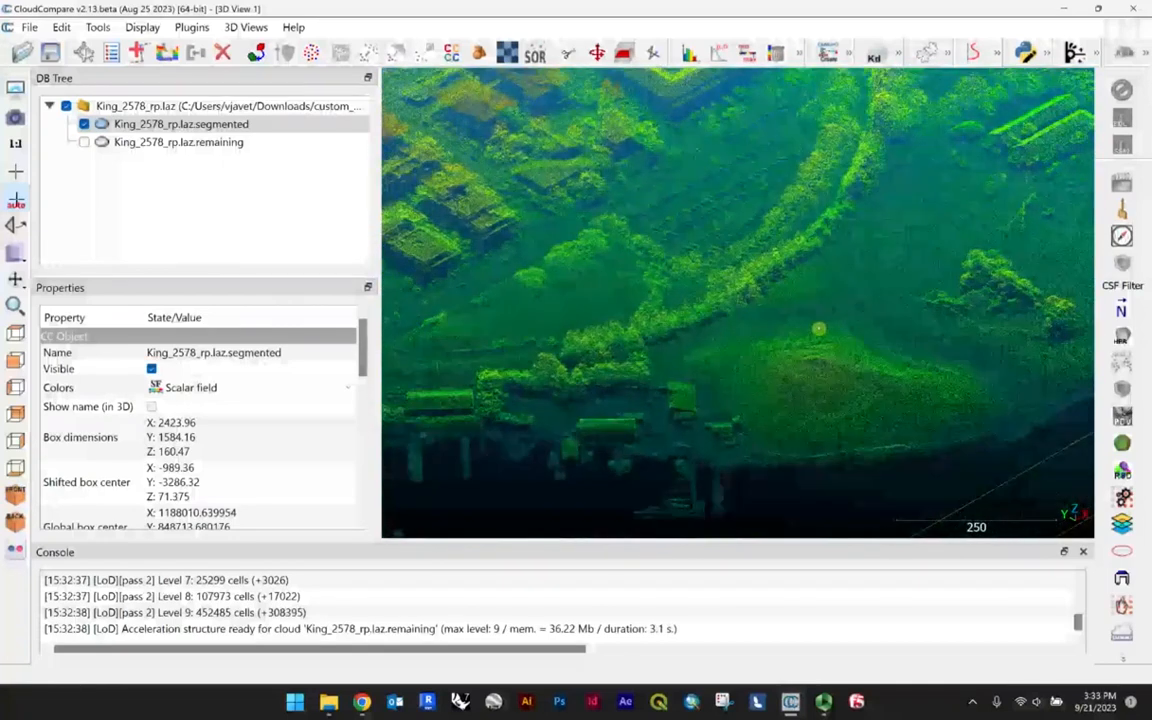
scroll(818, 329, "down", 7)
scroll(790, 331, "down", 2)
right_click_drag(700, 321, 714, 307)
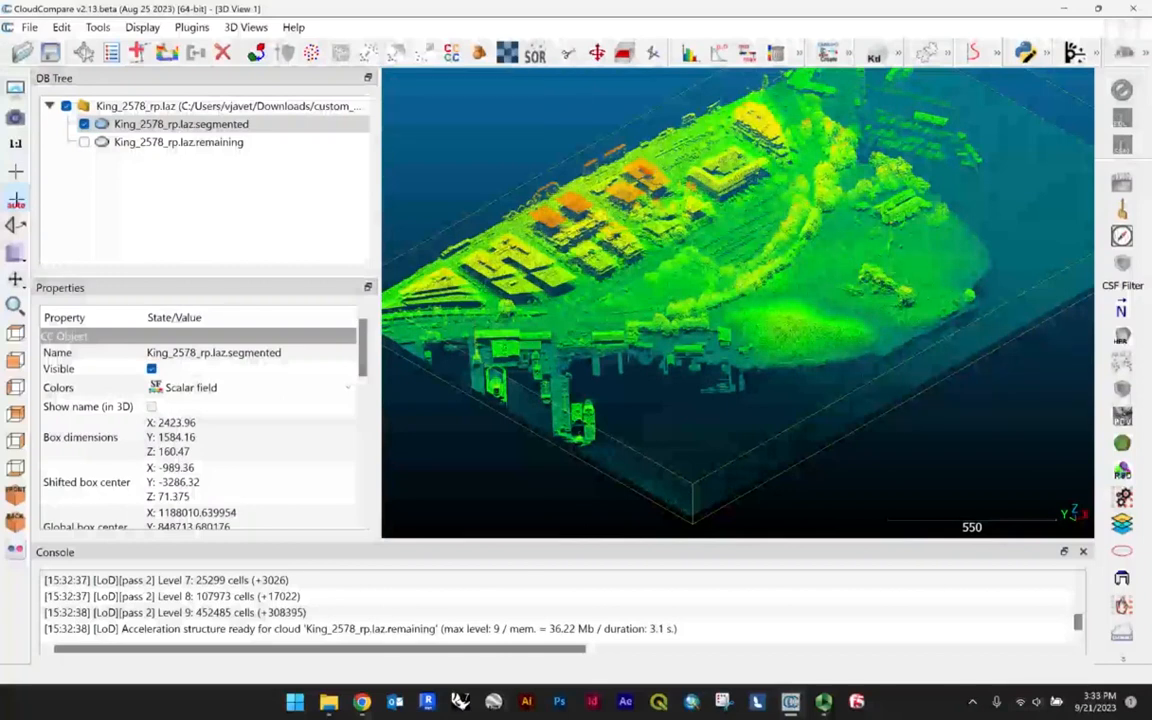
Run the CSF Filter on King_2578_rp.laz.segmented using the Relief scene with slope processing enabled.
mouse_move(470, 100)
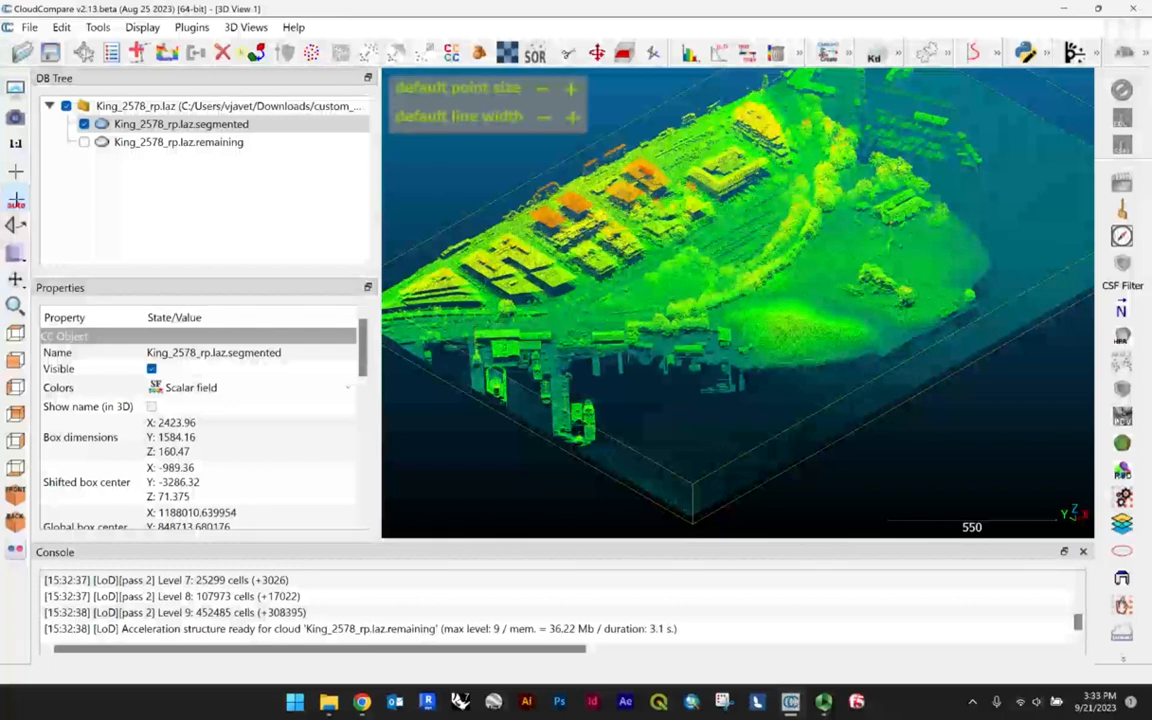
left_click(191, 27)
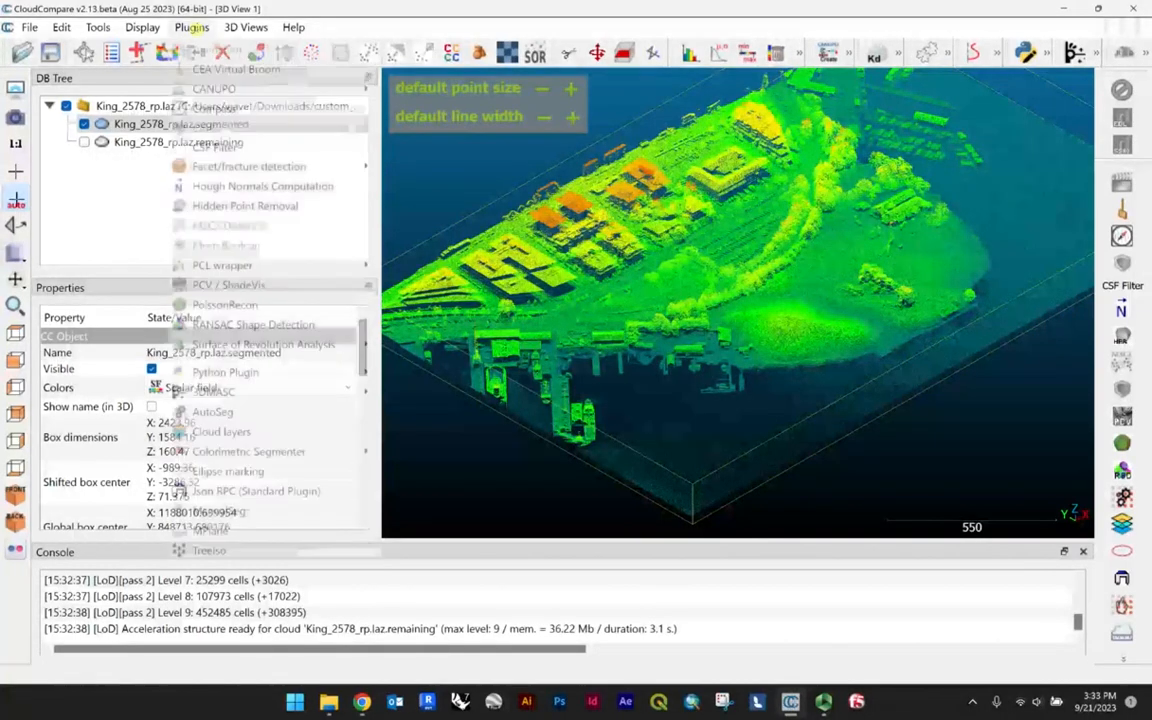
left_click(191, 27)
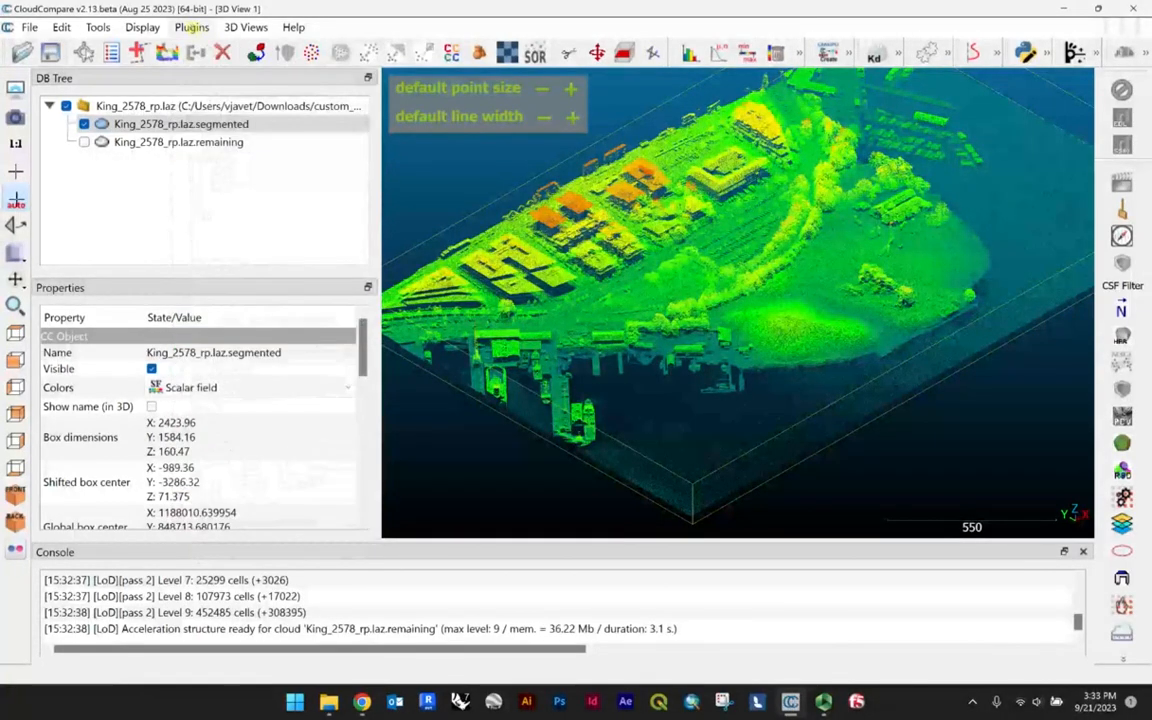
left_click(191, 27)
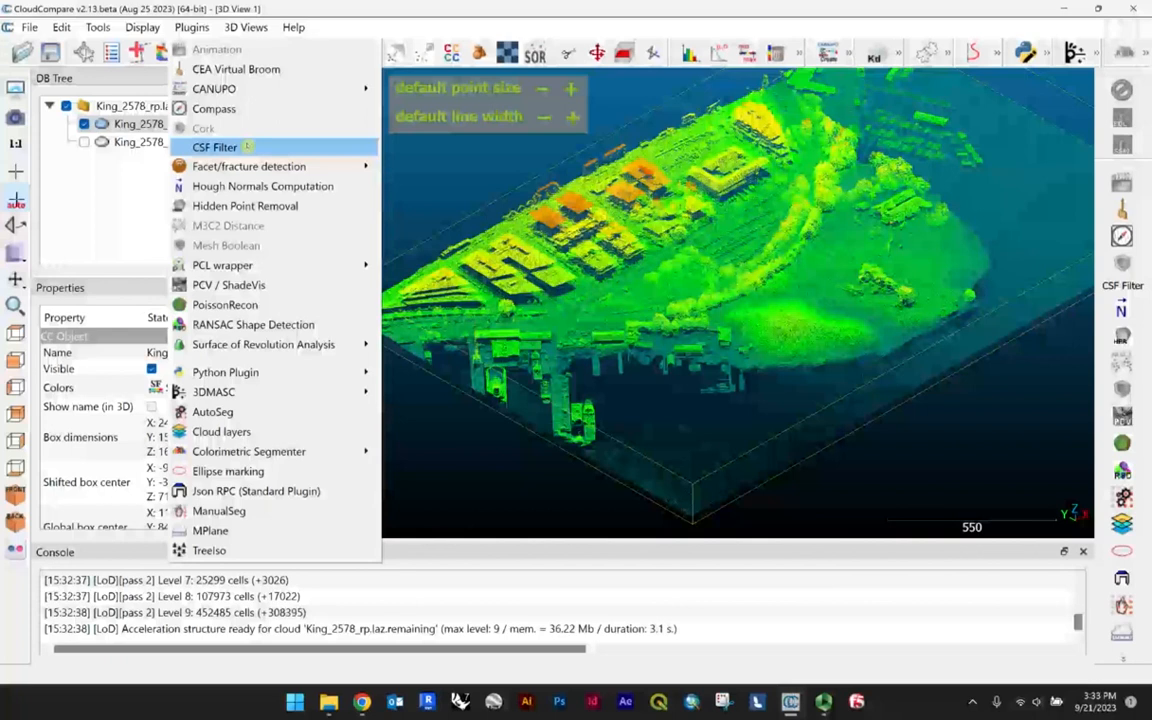
left_click(246, 147)
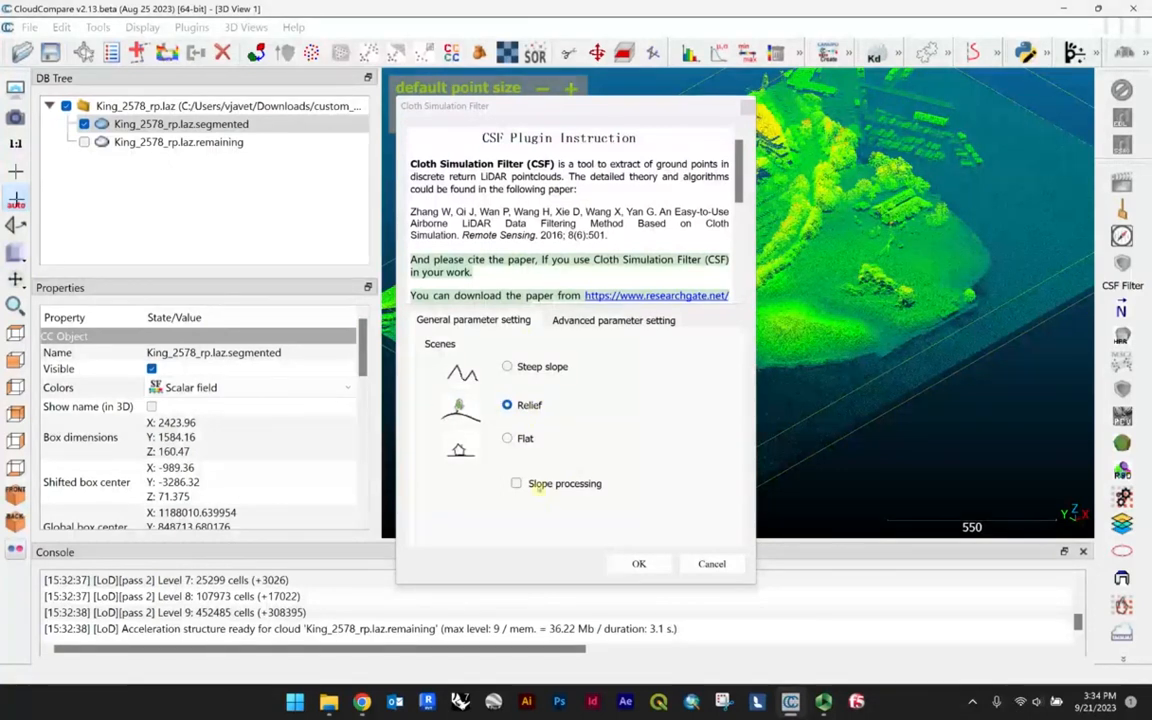
left_click(518, 484)
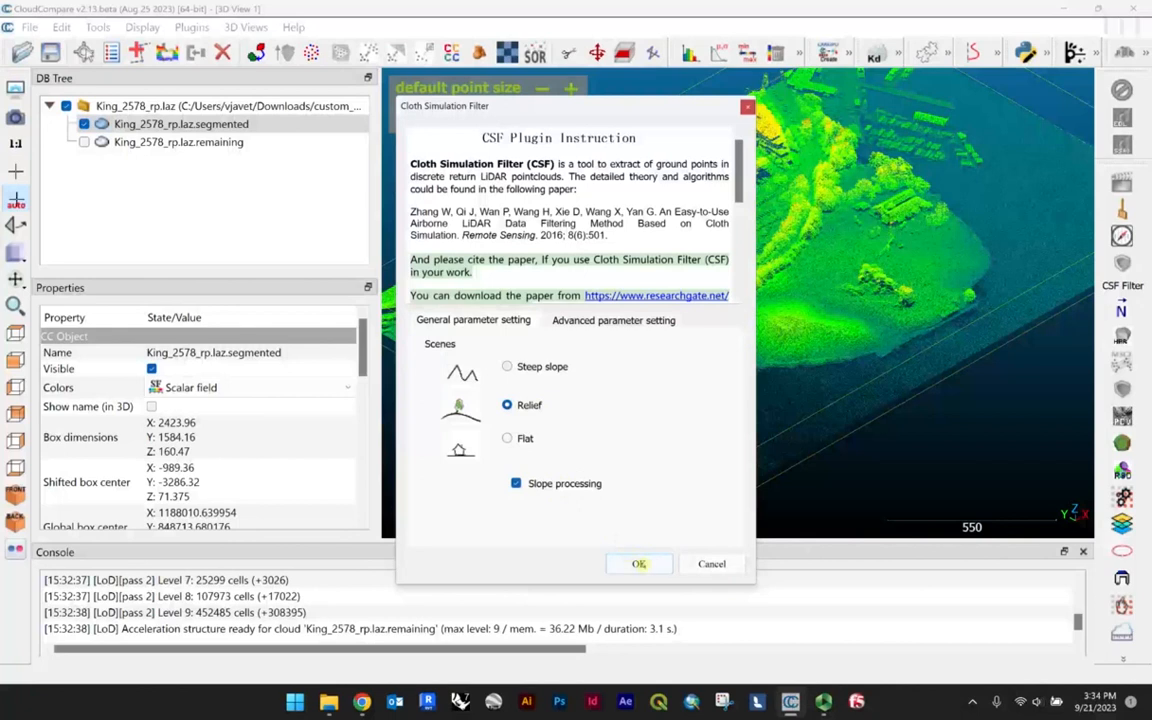
left_click(639, 564)
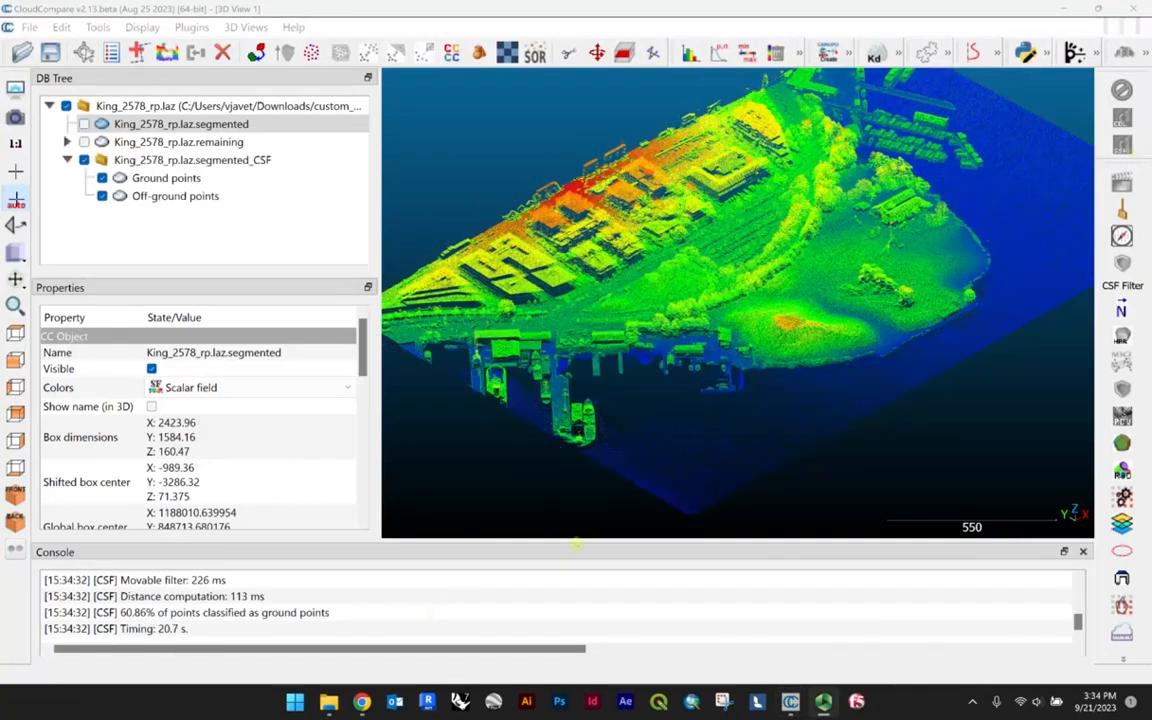
Compare the ground and off-ground clouds by toggling their visibility, leaving only Off-ground points shown.
left_click(536, 507)
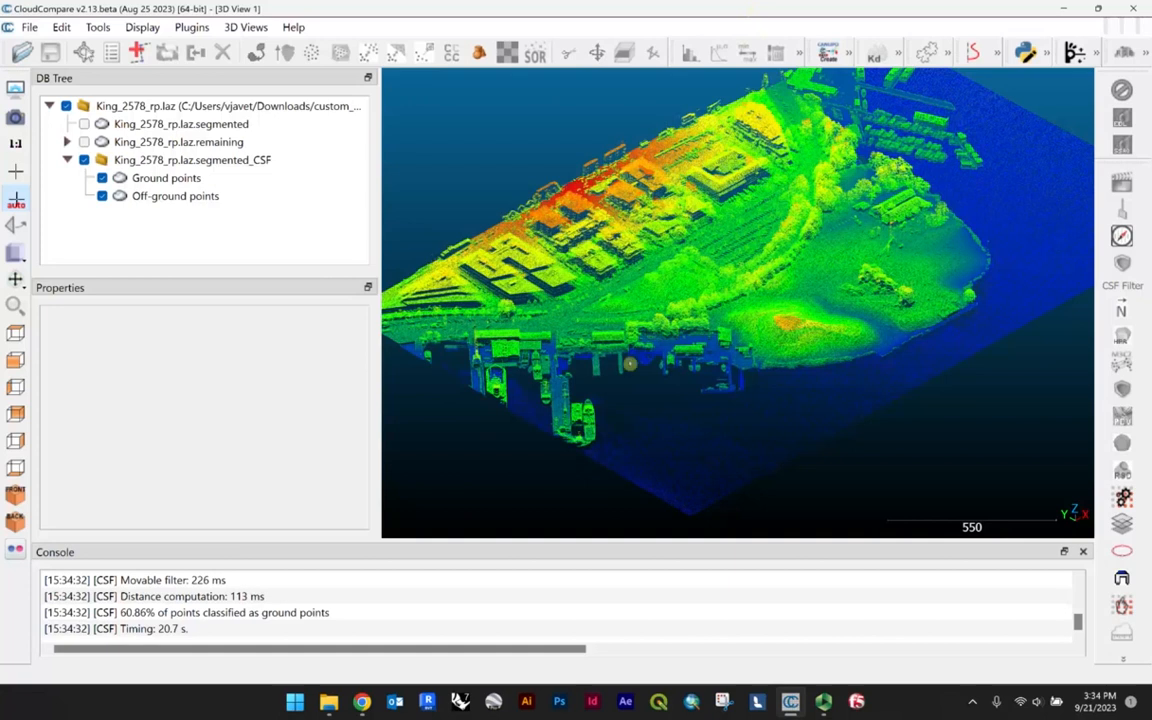
scroll(640, 388, "down", 2)
right_click_drag(853, 232, 838, 247)
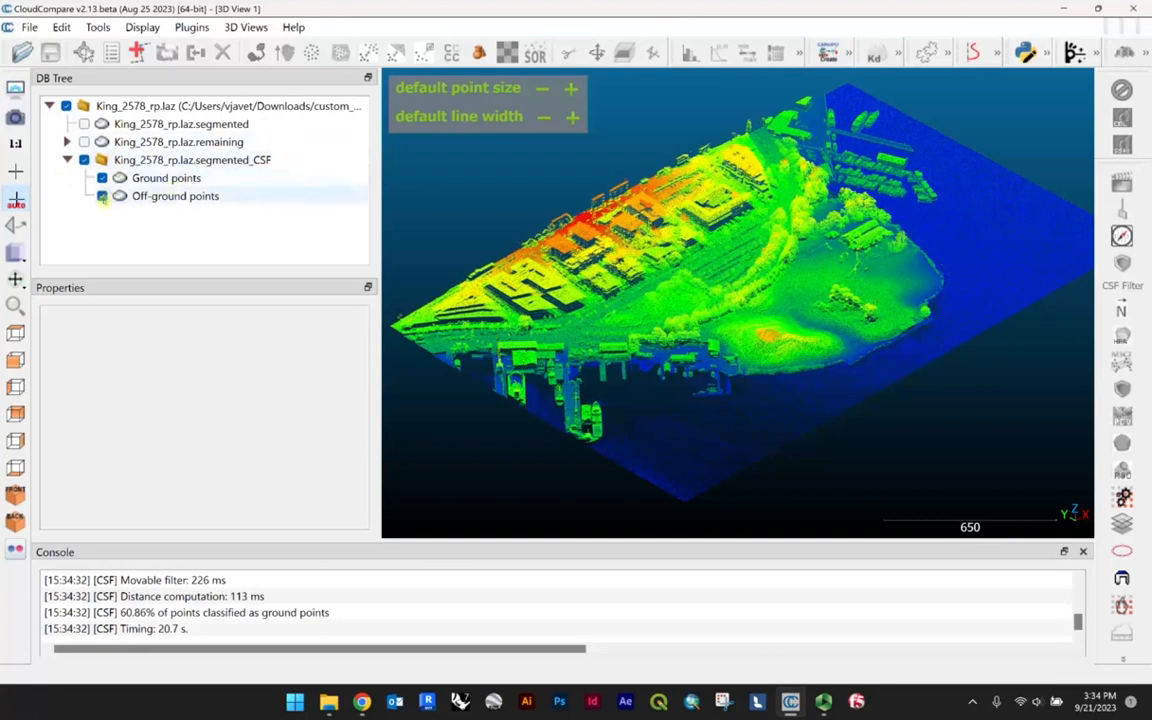
left_click(101, 196)
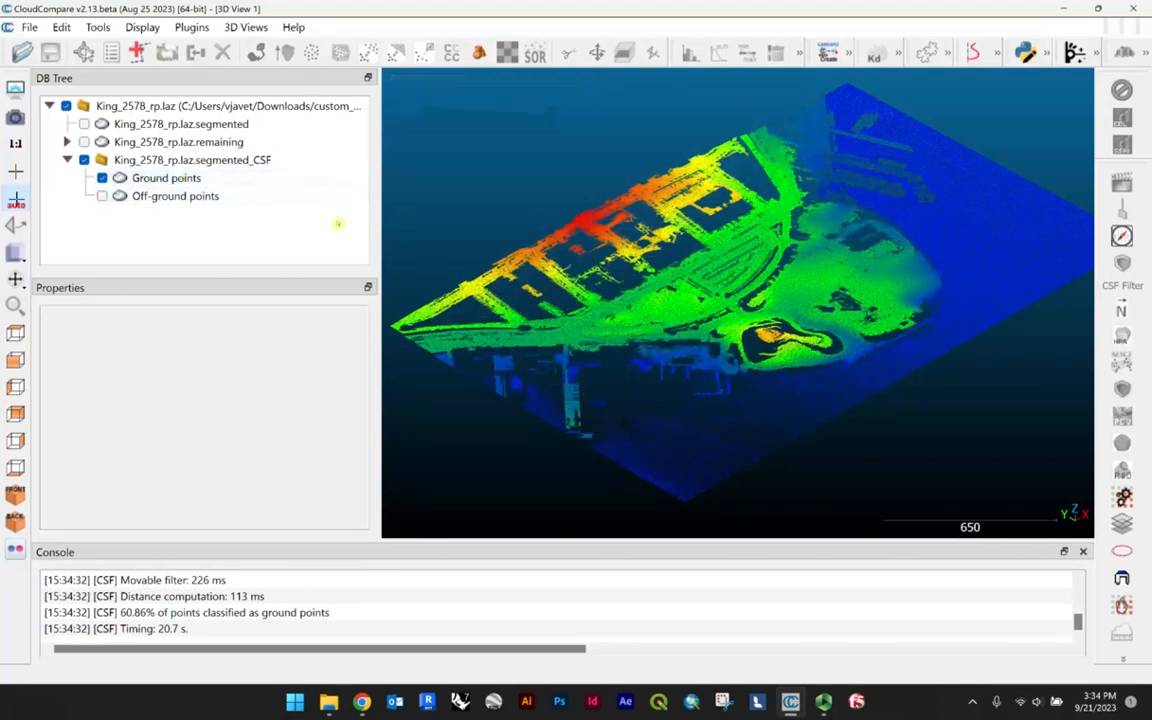
left_click(101, 178)
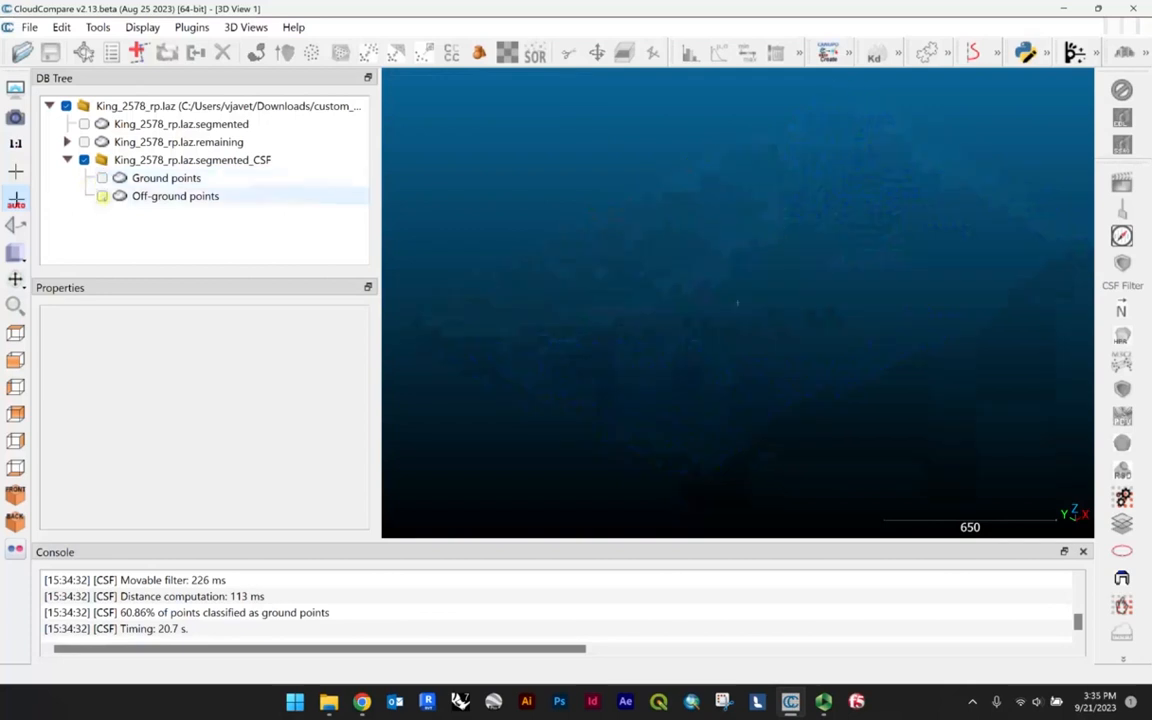
left_click(102, 196)
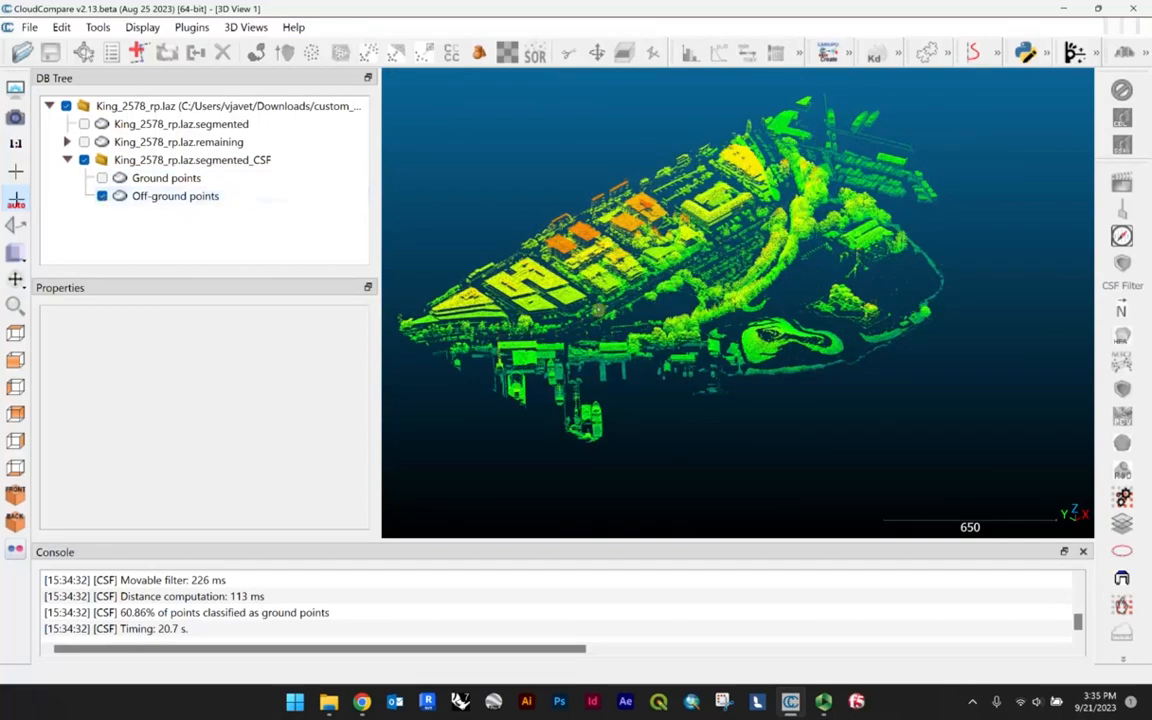
Examine the off-ground points around the park mound for terrain that the filter misclassified.
scroll(840, 387, "up", 5)
scroll(840, 387, "up", 4)
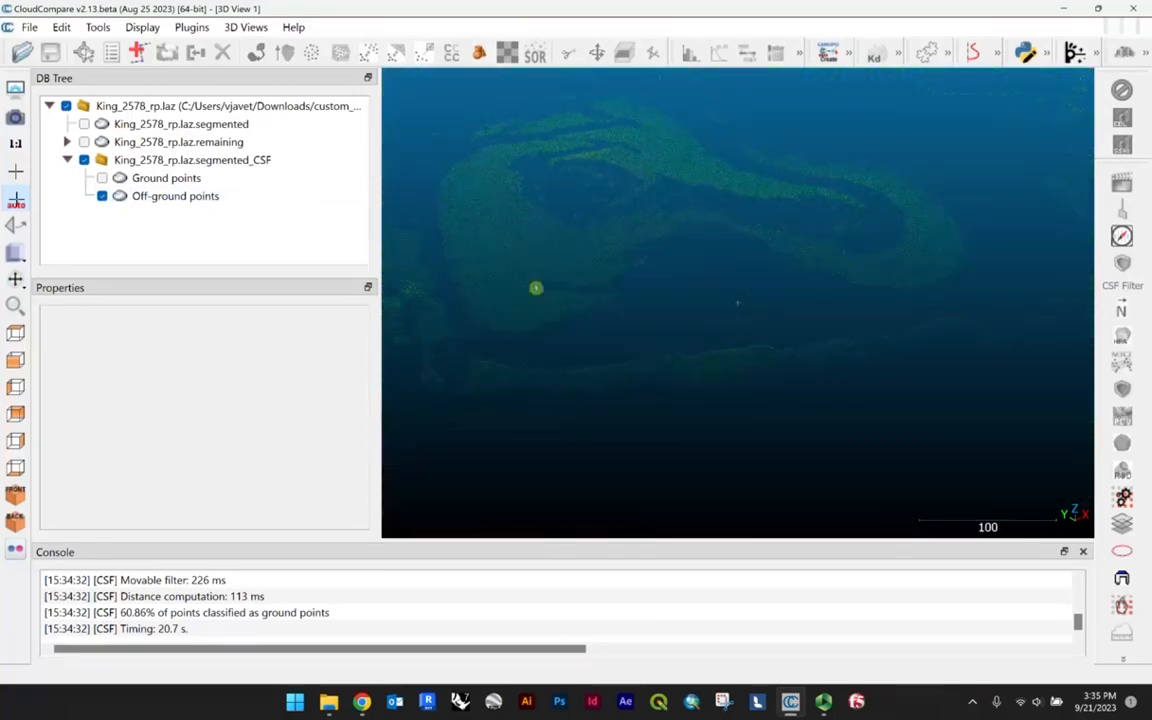
scroll(887, 352, "down", 6)
right_click_drag(687, 279, 857, 346)
scroll(865, 325, "down", 3)
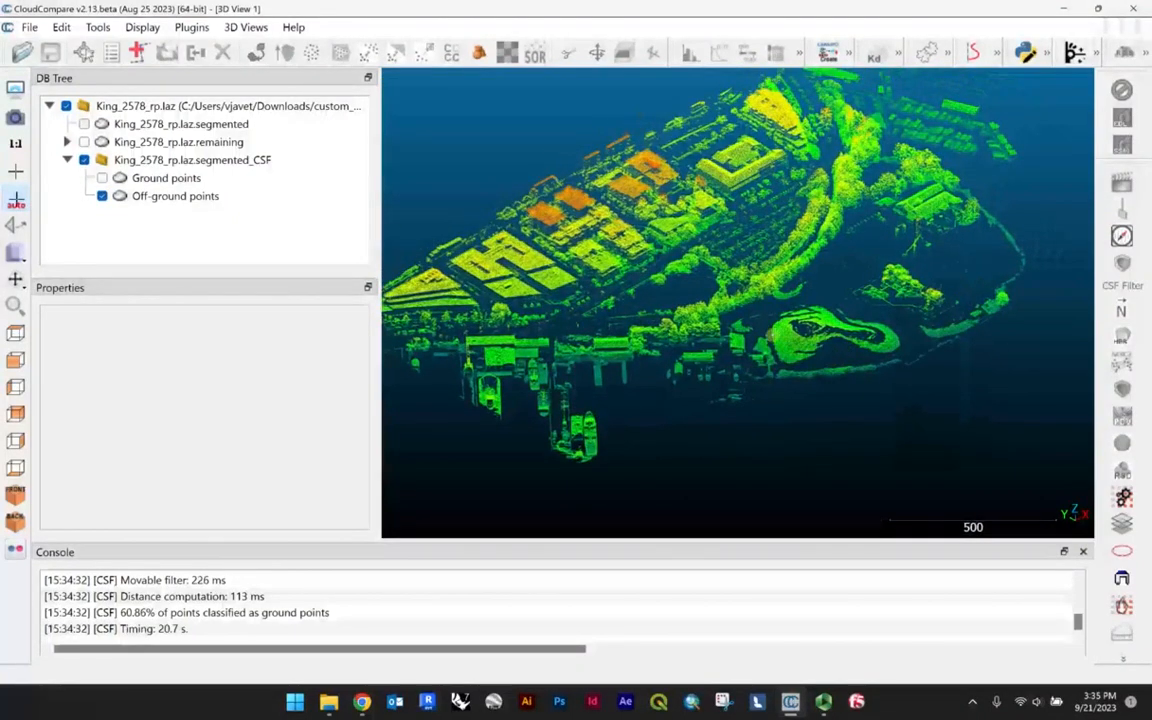
scroll(750, 312, "up", 2)
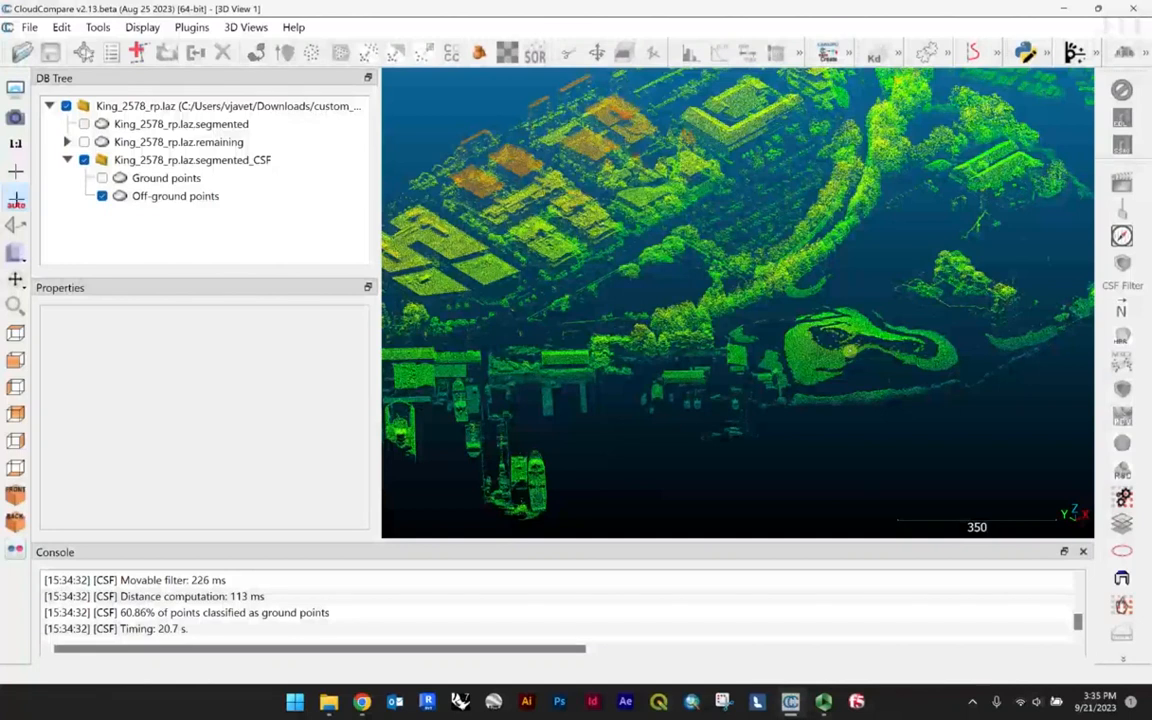
left_click_drag(873, 361, 817, 399)
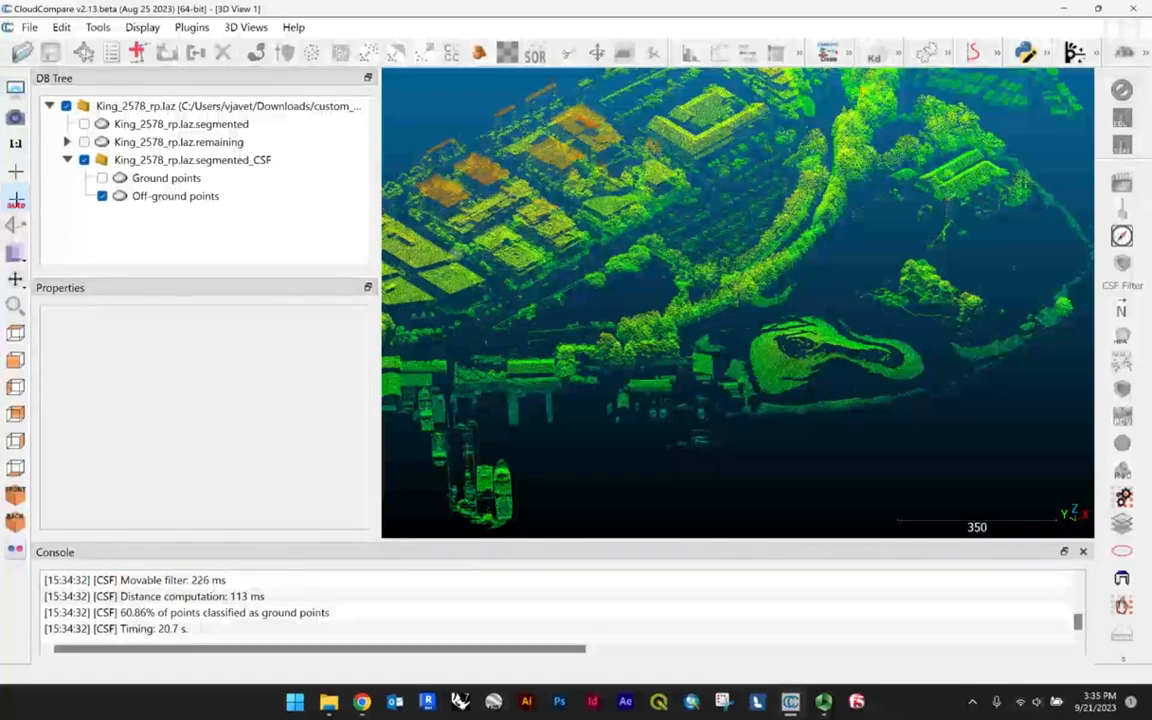
scroll(606, 324, "down", 4)
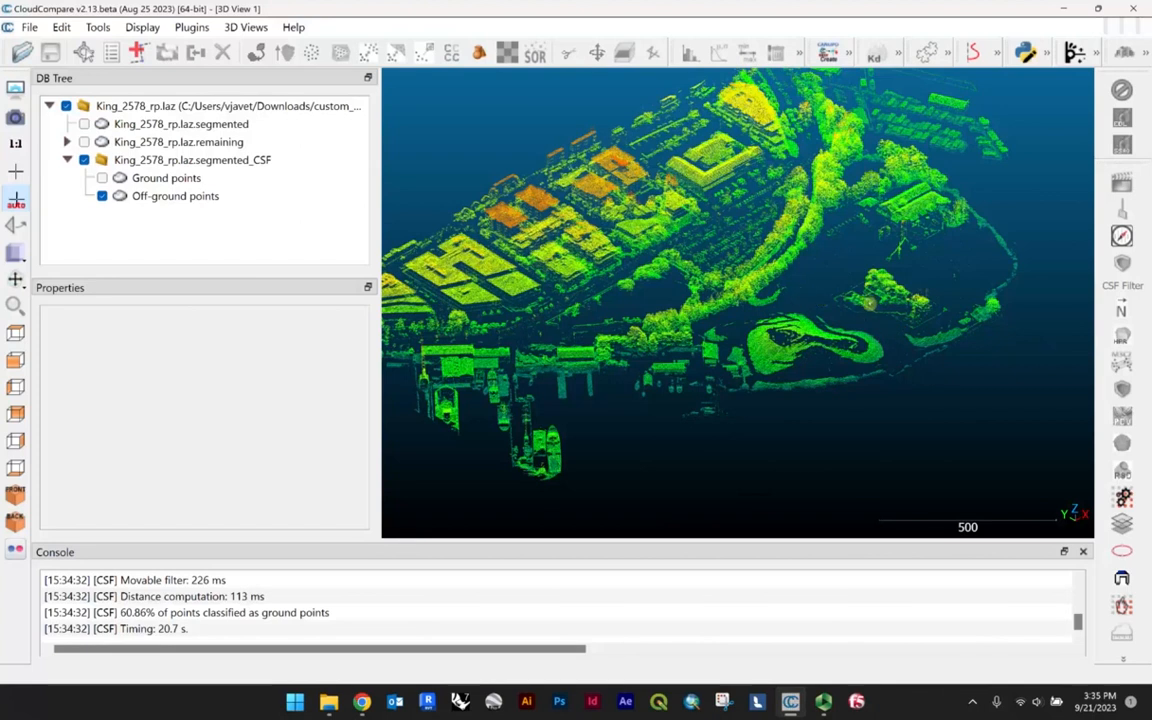
View the off-ground points from directly above and frame the mound and the neighbouring gas works structures.
left_click(15, 333)
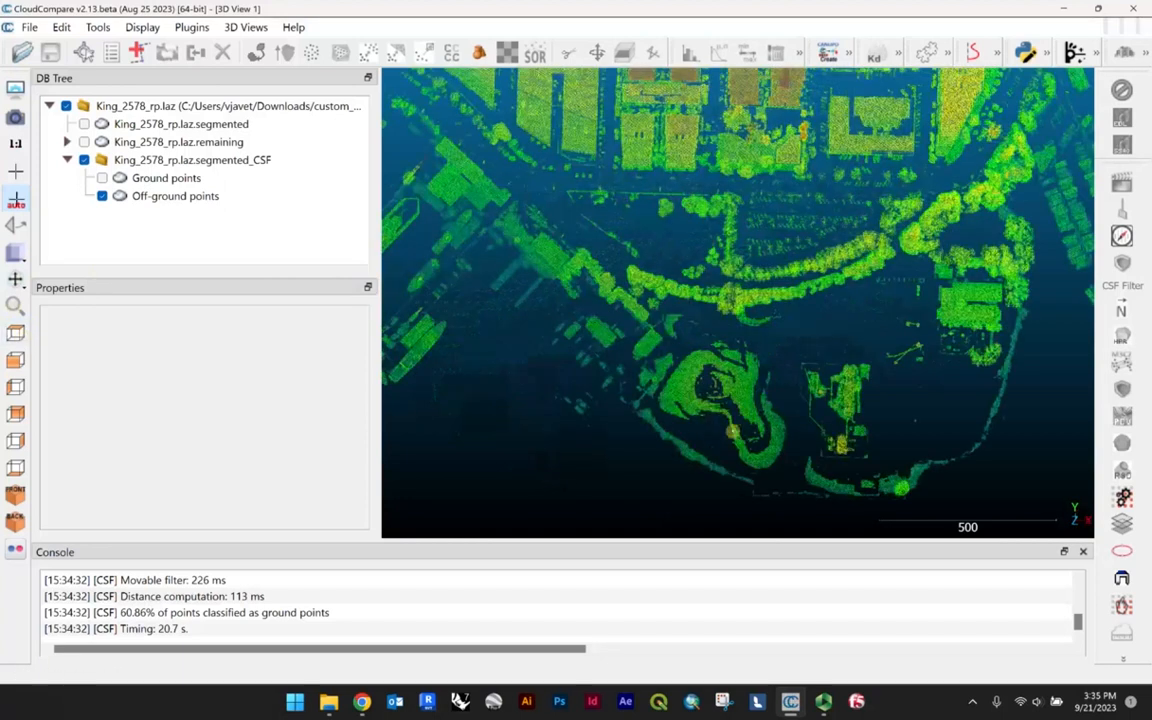
scroll(666, 419, "down", 3)
scroll(666, 419, "down", 1)
scroll(666, 419, "up", 6)
right_click_drag(651, 371, 639, 337)
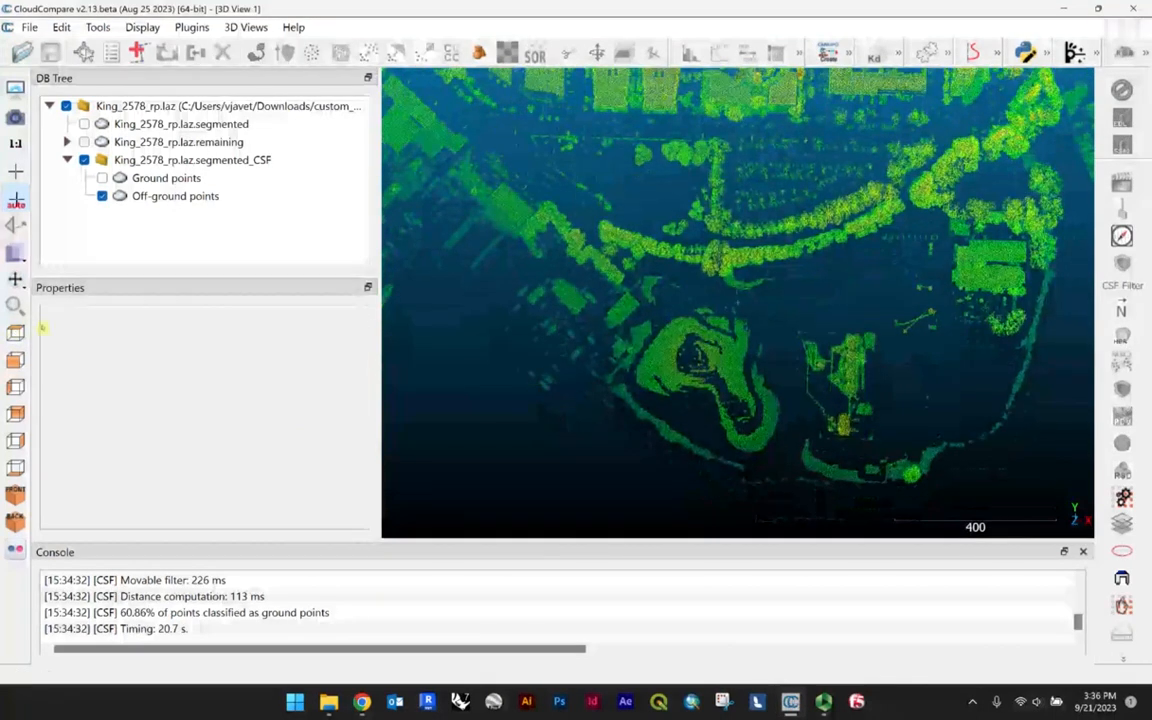
scroll(692, 411, "up", 1)
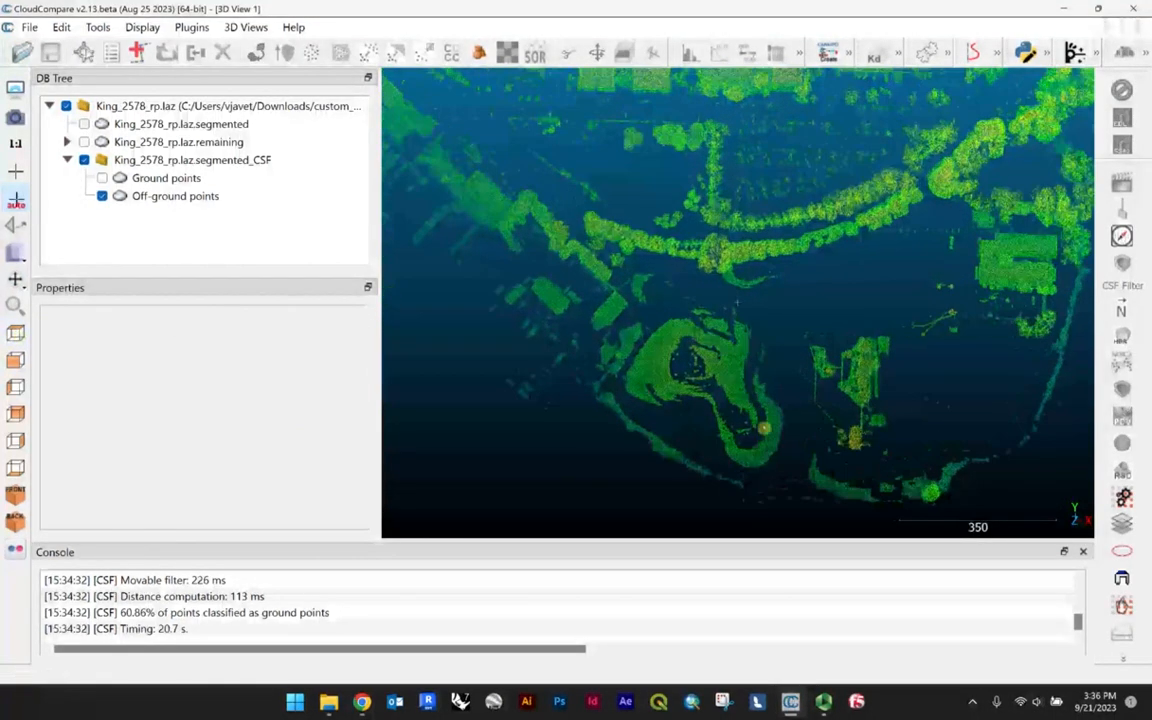
right_click_drag(773, 432, 706, 383)
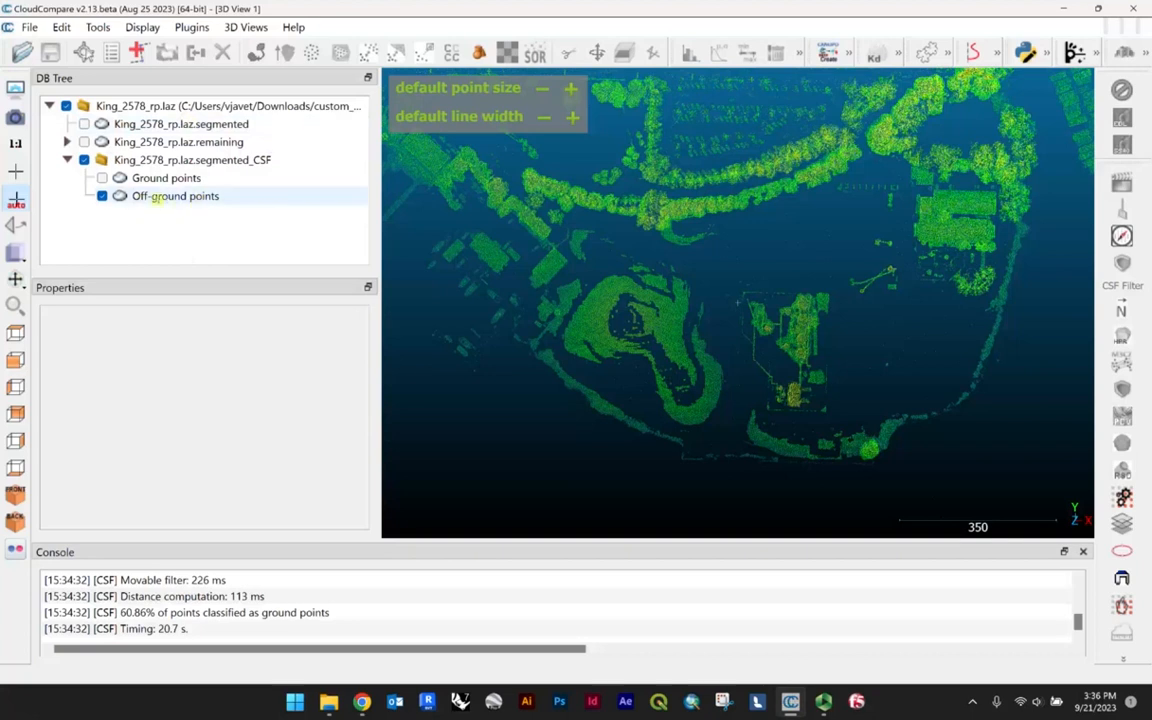
left_click(170, 198)
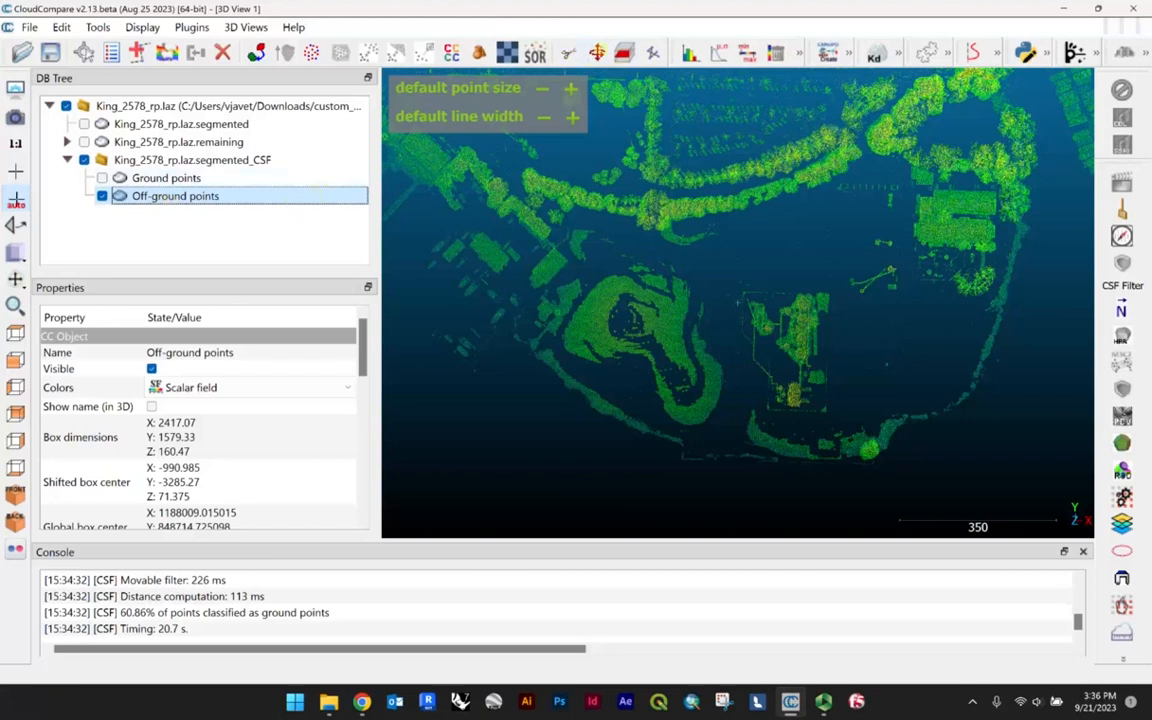
left_click(165, 177)
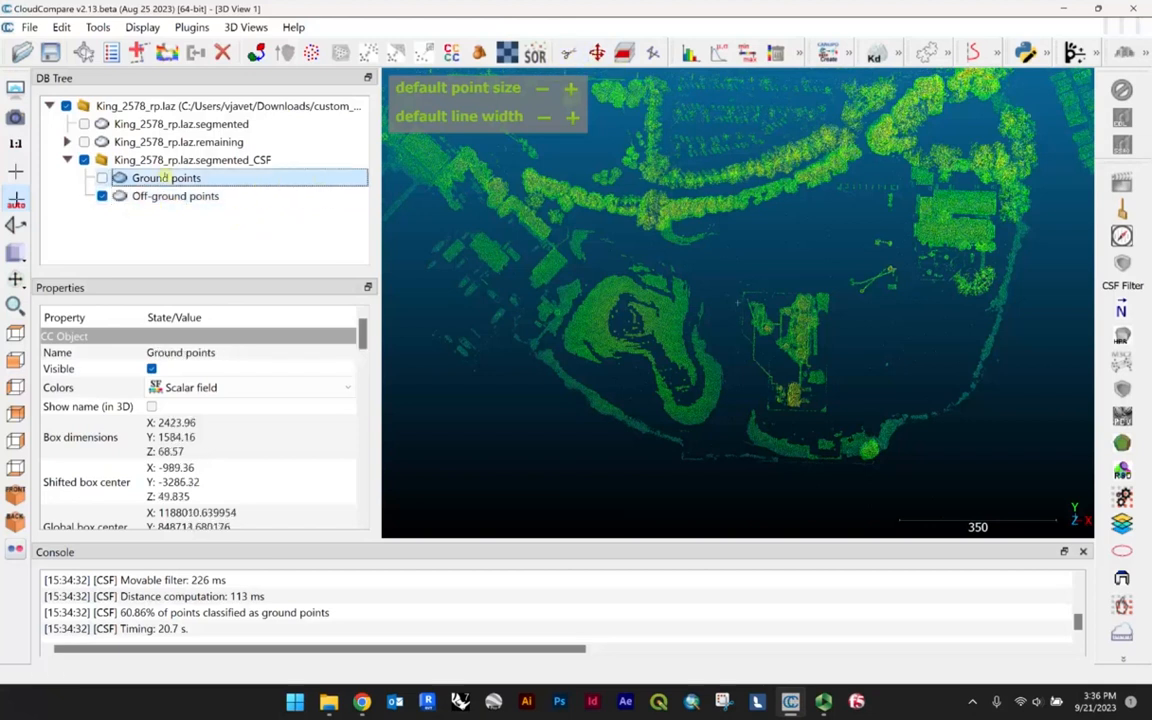
left_click(166, 196)
left_click(163, 178)
left_click(163, 196)
left_click(163, 178)
left_click(166, 196)
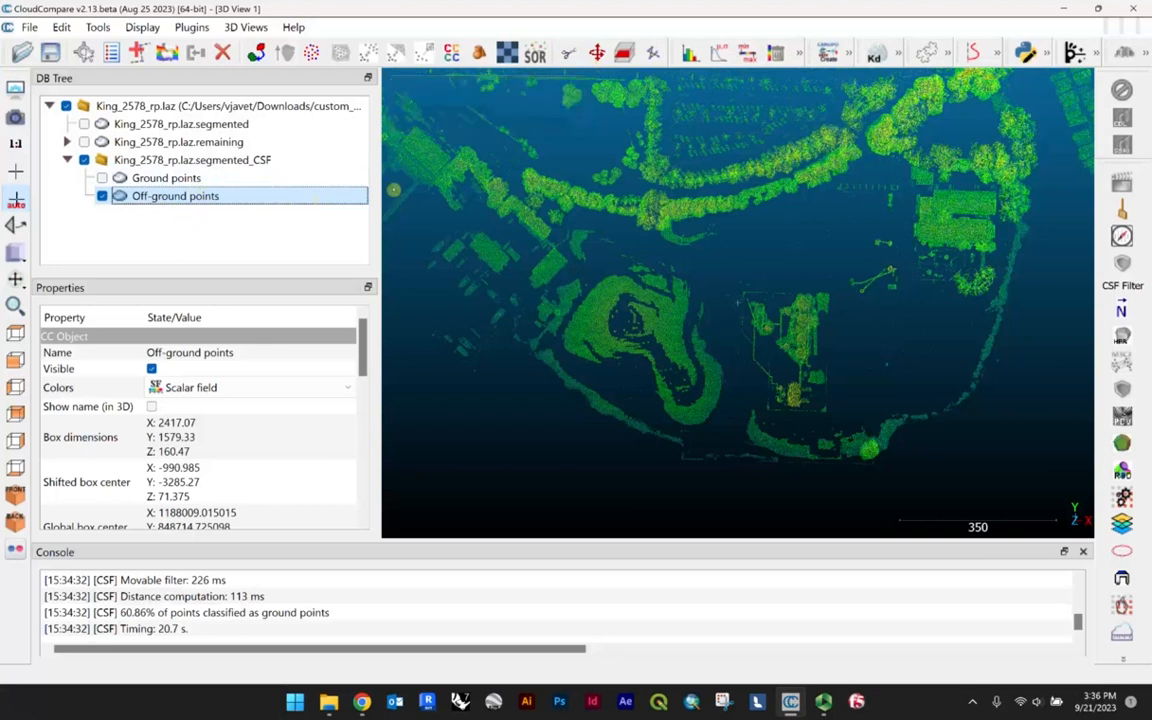
Segment the mound out of the Off-ground points with a polygon drawn around it, separating the points inside from the rest.
scroll(588, 312, "up", 1)
right_click_drag(594, 313, 660, 304)
scroll(660, 304, "up", 1)
right_click_drag(824, 368, 727, 313)
scroll(727, 313, "up", 1)
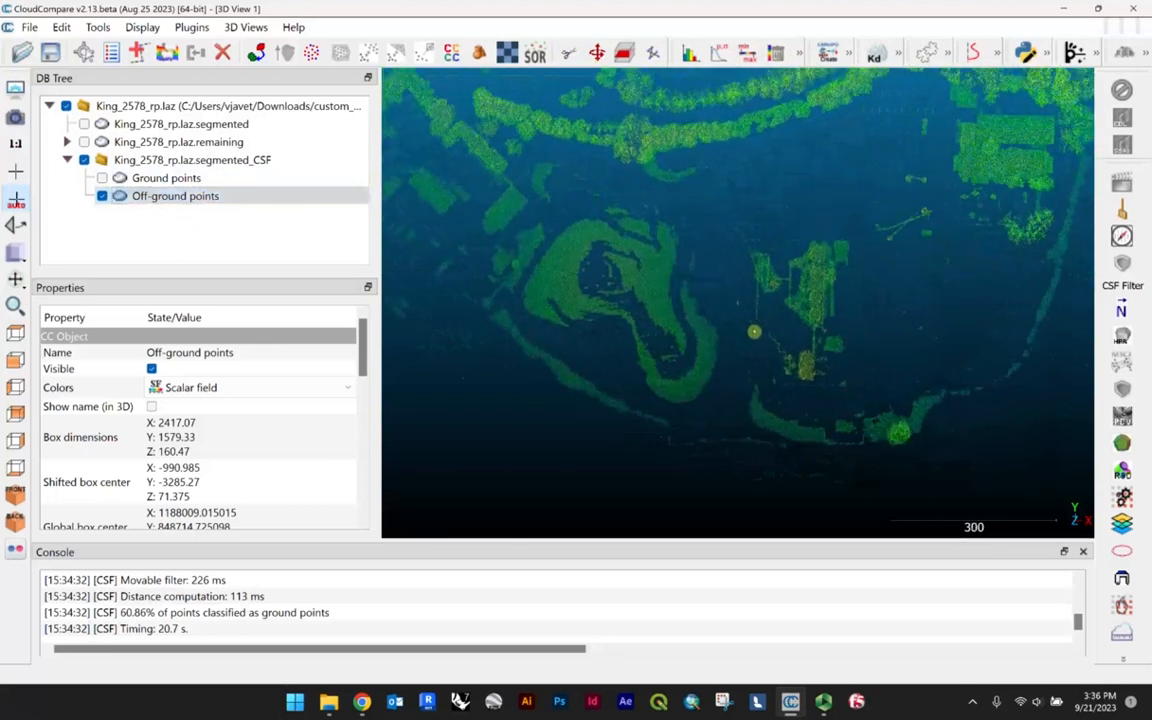
left_click(141, 196)
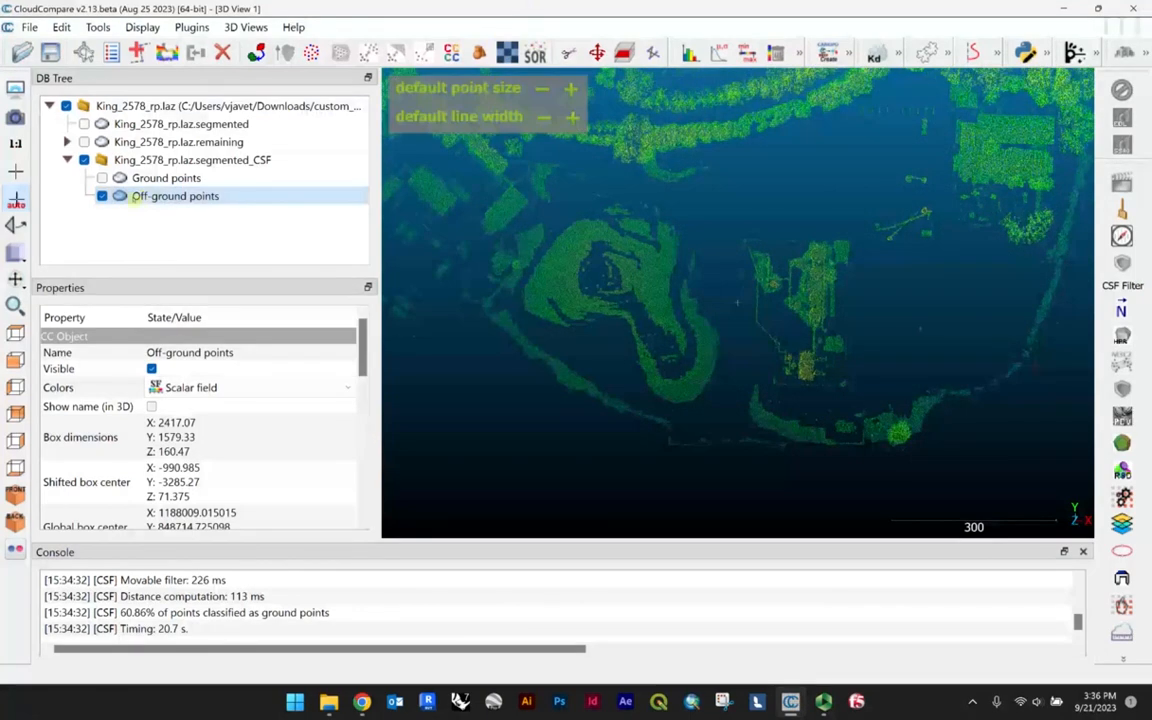
left_click(569, 54)
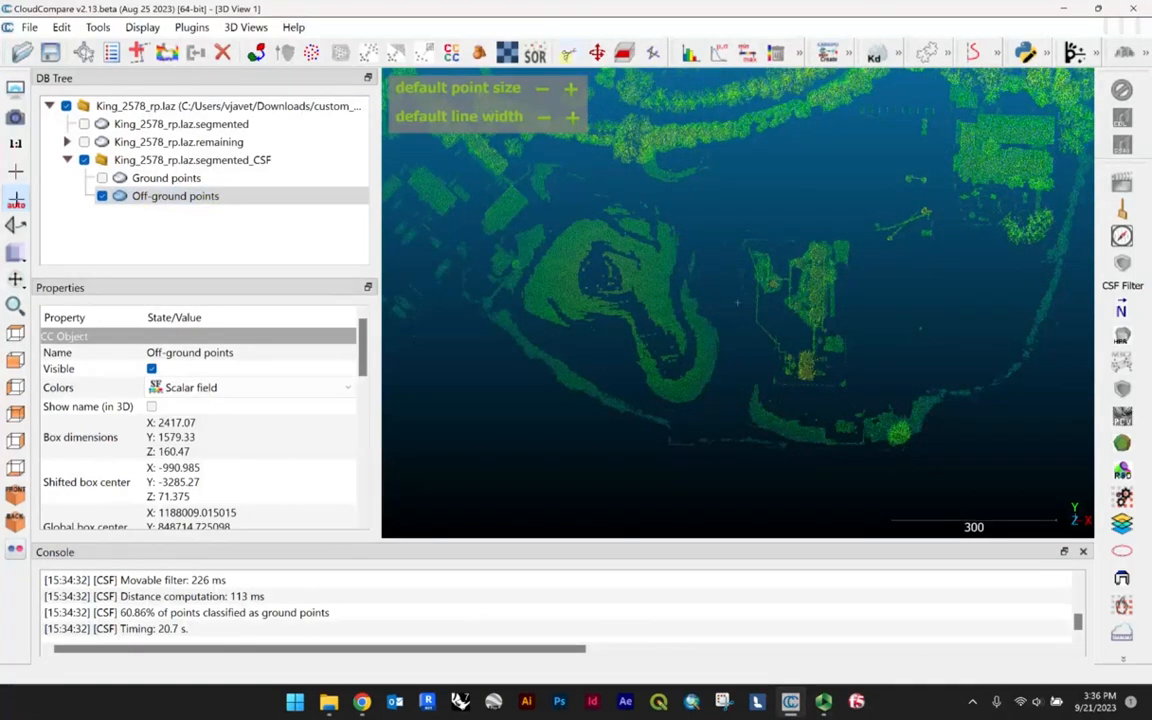
left_click(569, 54)
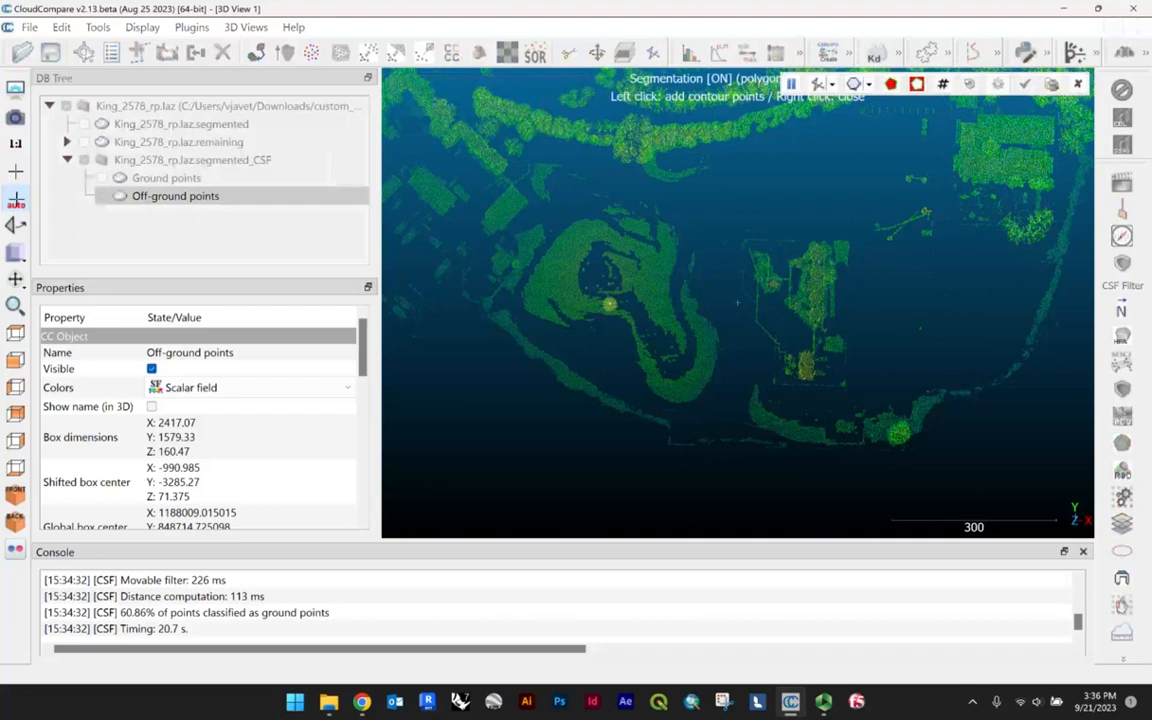
left_click(687, 421)
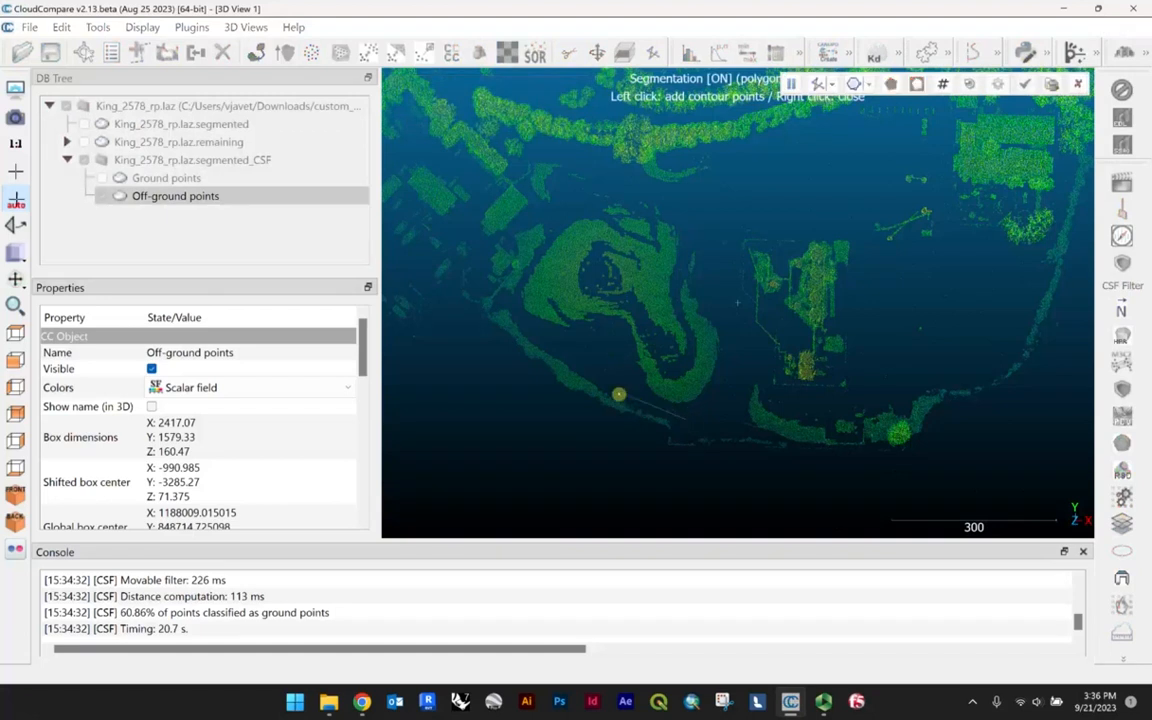
left_click(517, 319)
left_click(588, 181)
left_click(702, 196)
left_click(728, 290)
left_click(730, 346)
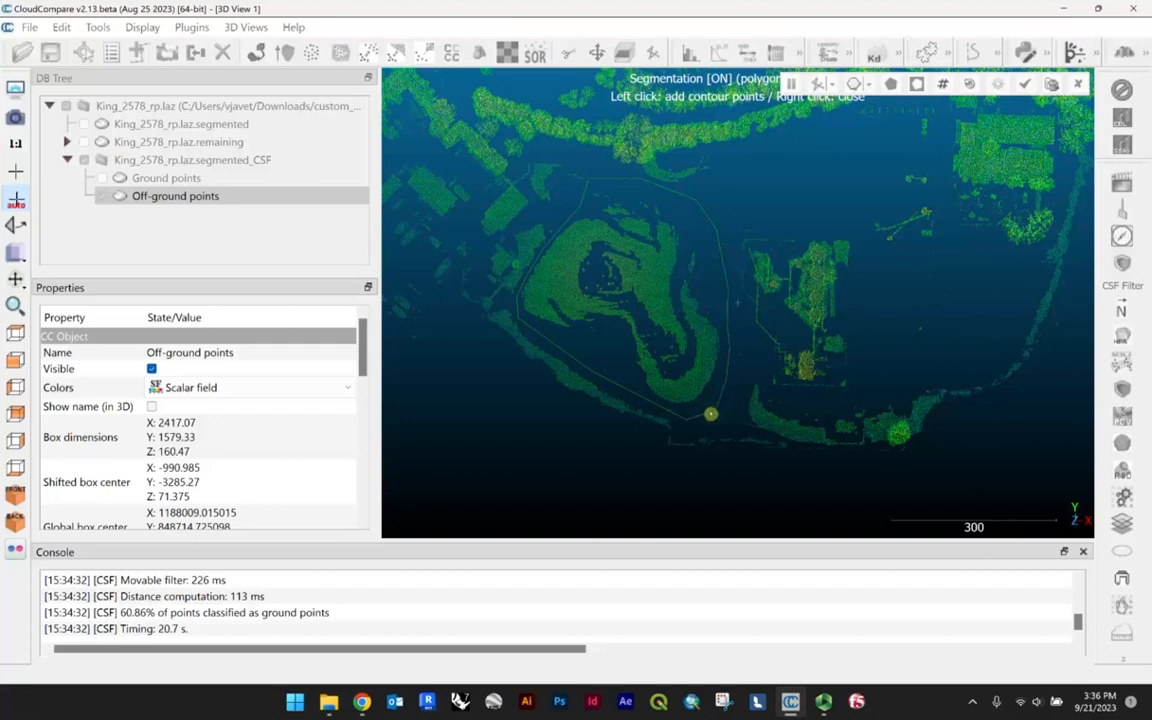
right_click(697, 413)
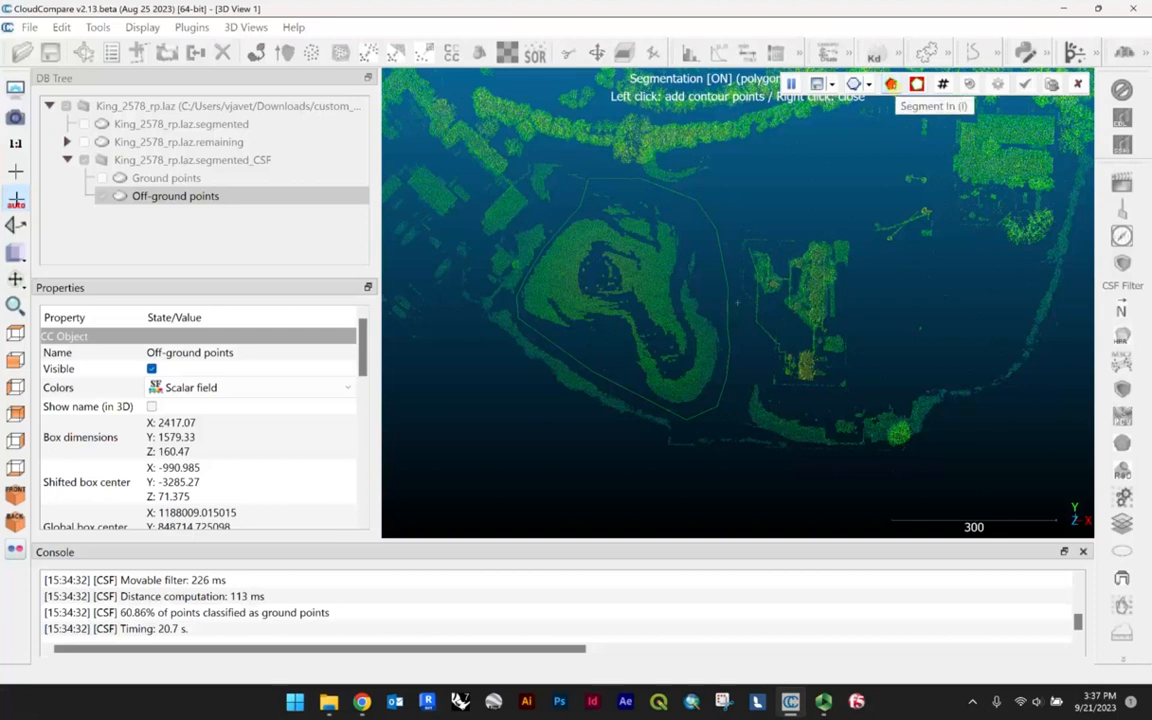
left_click(891, 84)
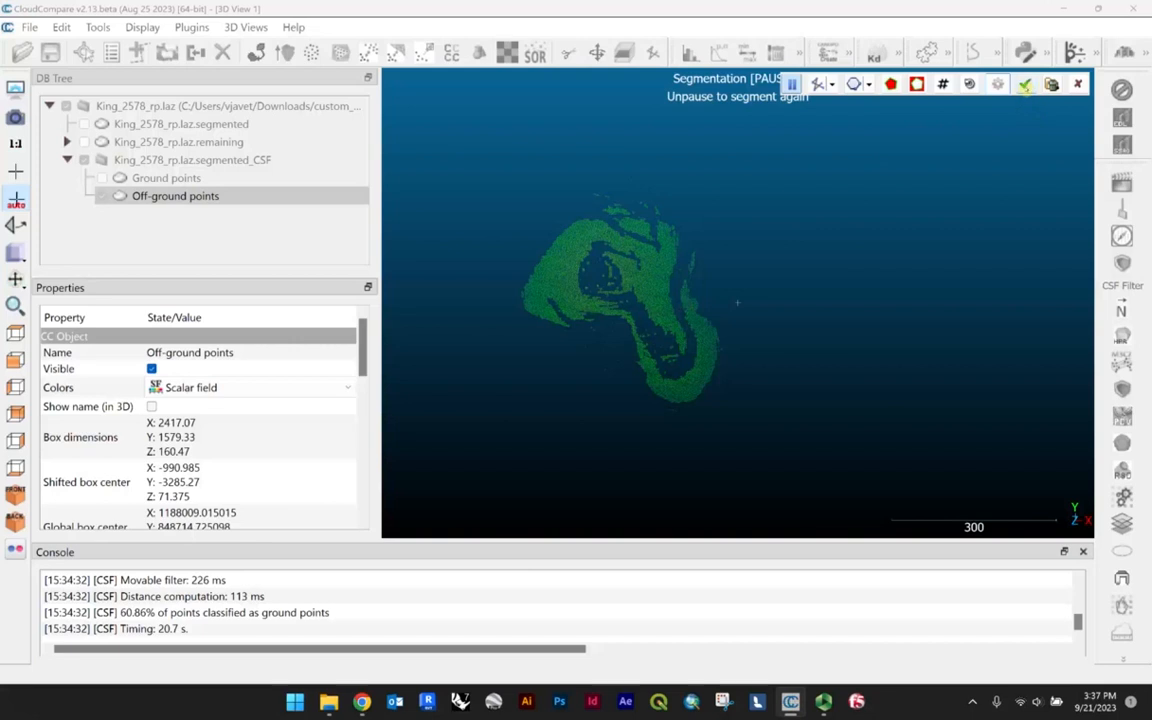
left_click(1024, 84)
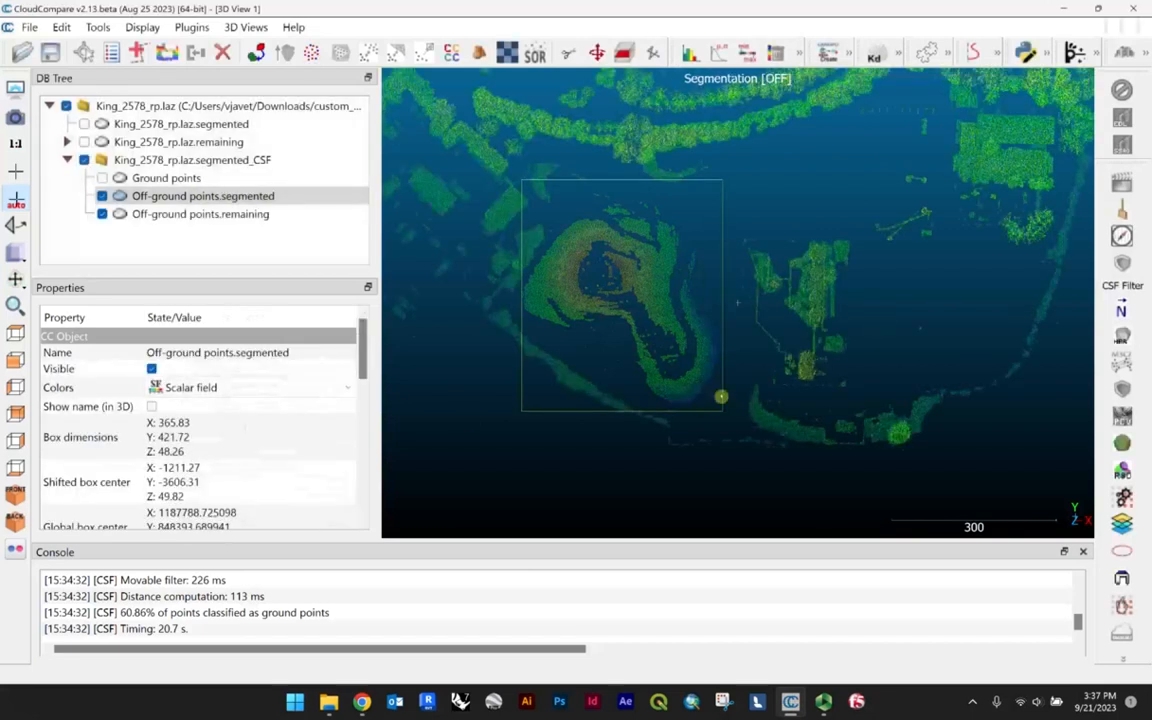
Compare Off-ground points.segmented and Off-ground points.remaining by toggling their visibility, leaving only the remaining cloud shown.
left_click(117, 199)
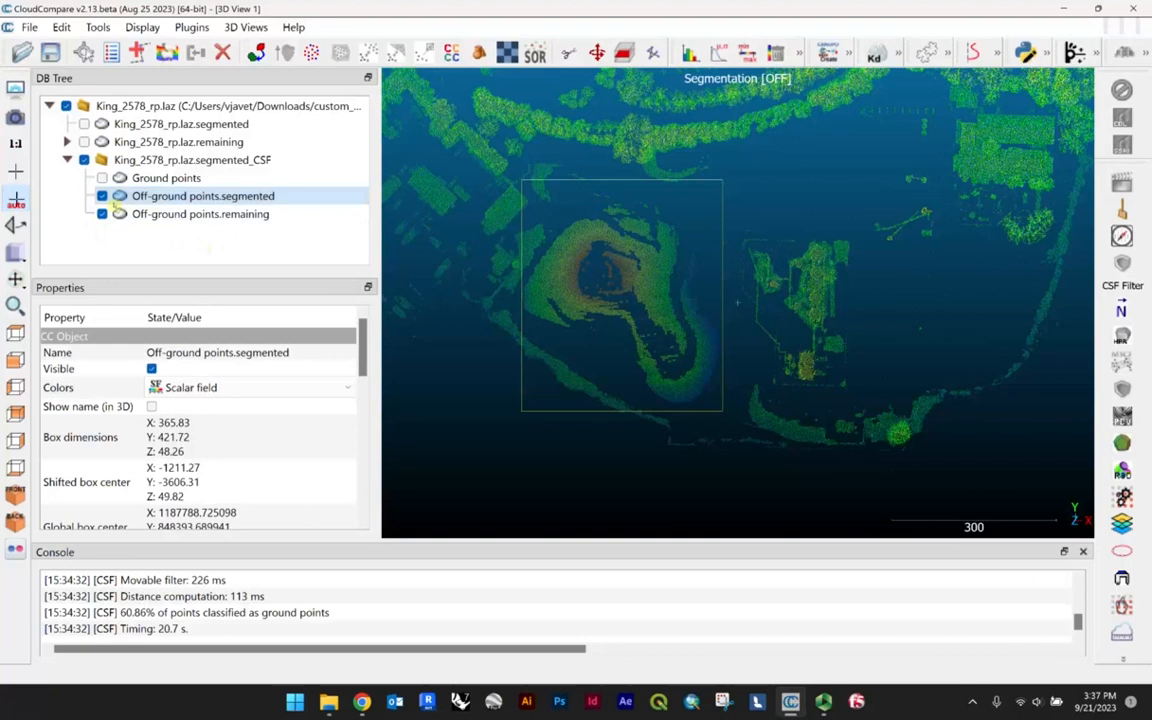
left_click(101, 196)
left_click(101, 196)
left_click(102, 196)
left_click(102, 196)
left_click(102, 196)
left_click(102, 196)
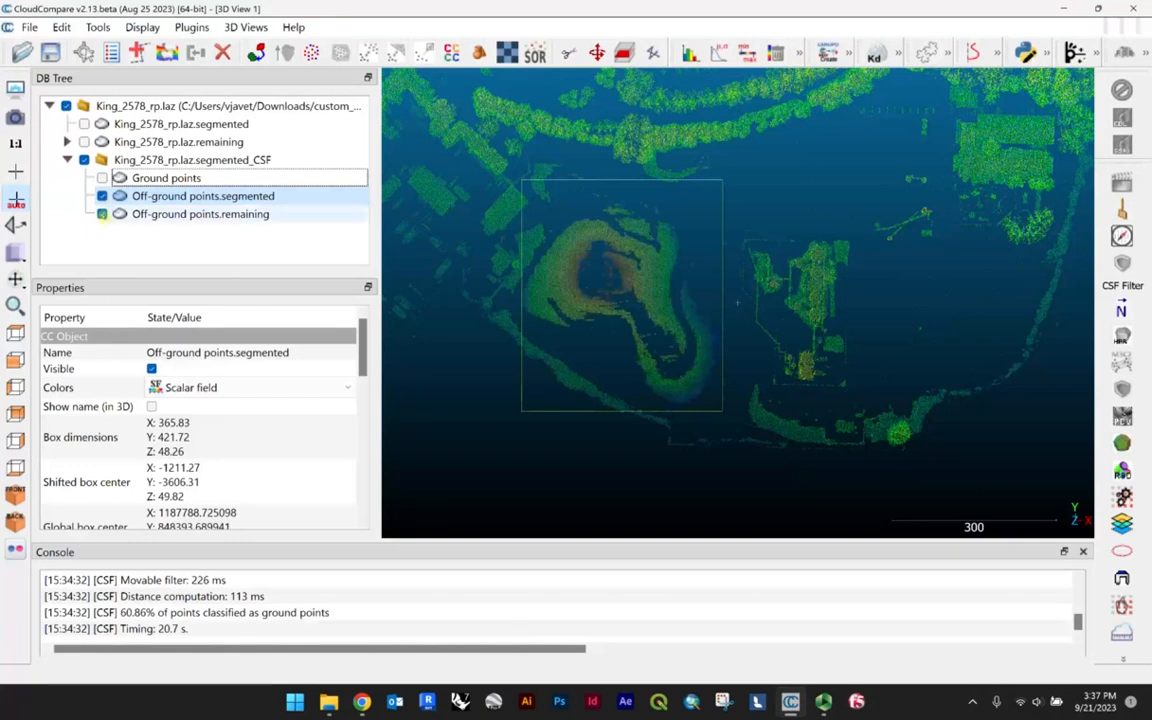
left_click(102, 214)
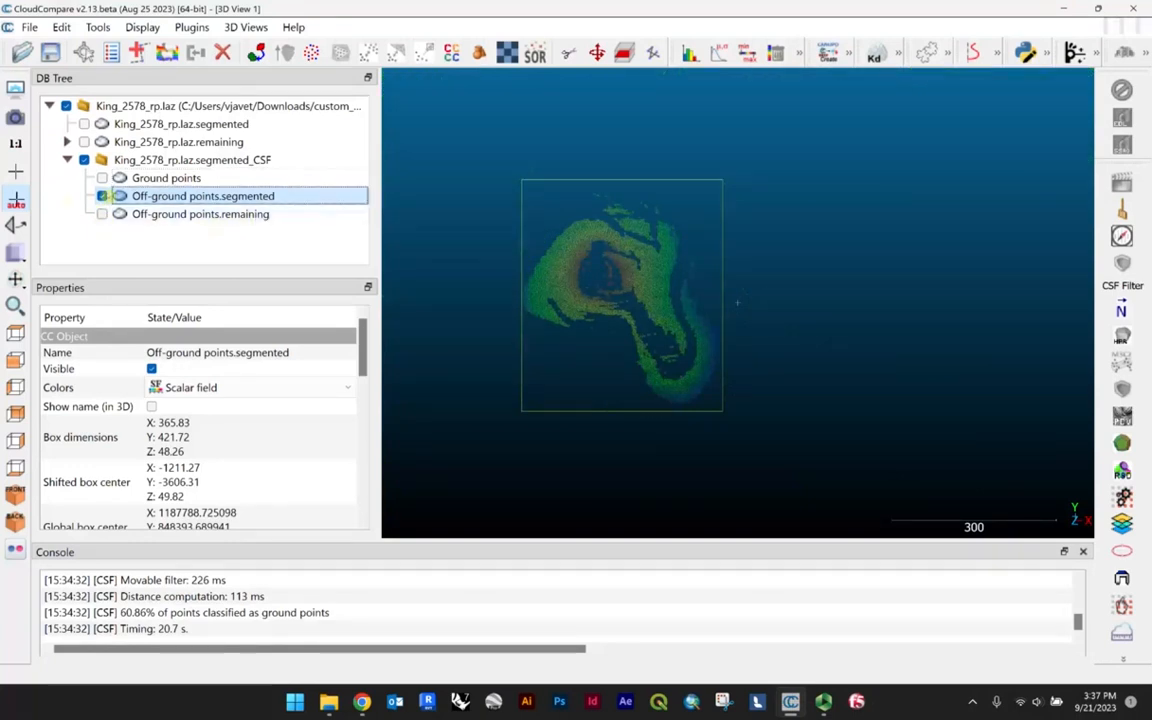
left_click(102, 196)
left_click(102, 214)
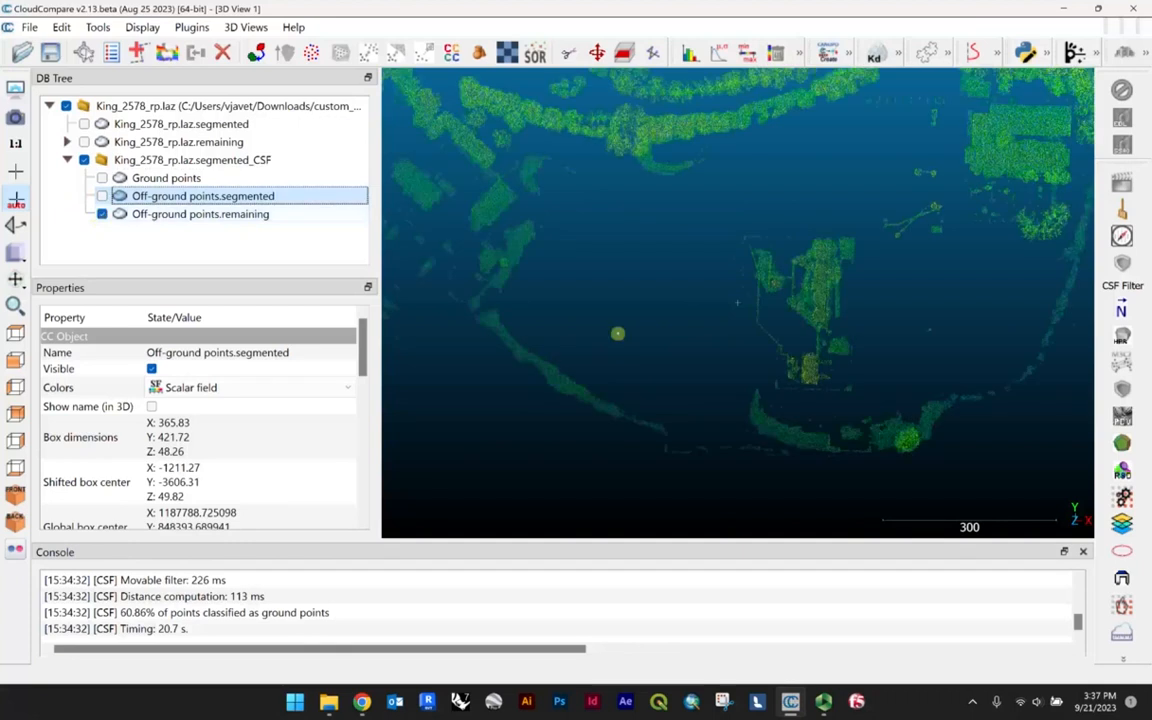
View the remaining off-ground points isometrically and compare them with and without the segmented mound.
scroll(707, 300, "down", 3)
right_click_drag(707, 303, 720, 365)
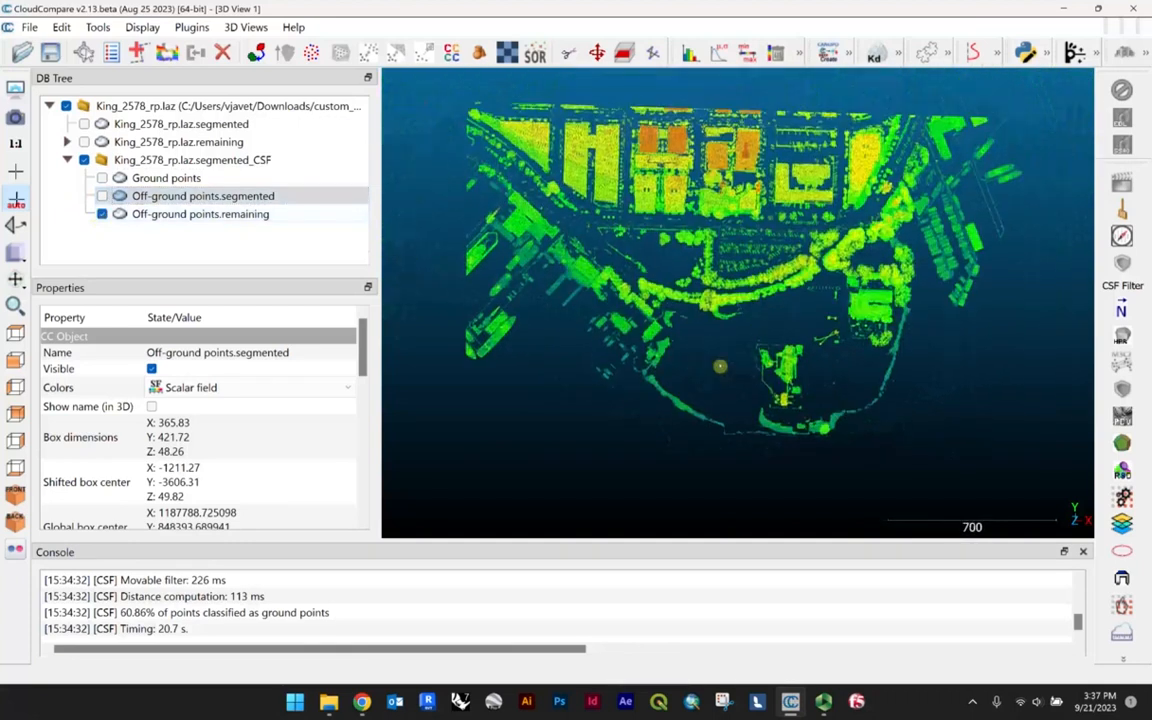
left_click(15, 495)
scroll(600, 370, "up", 3)
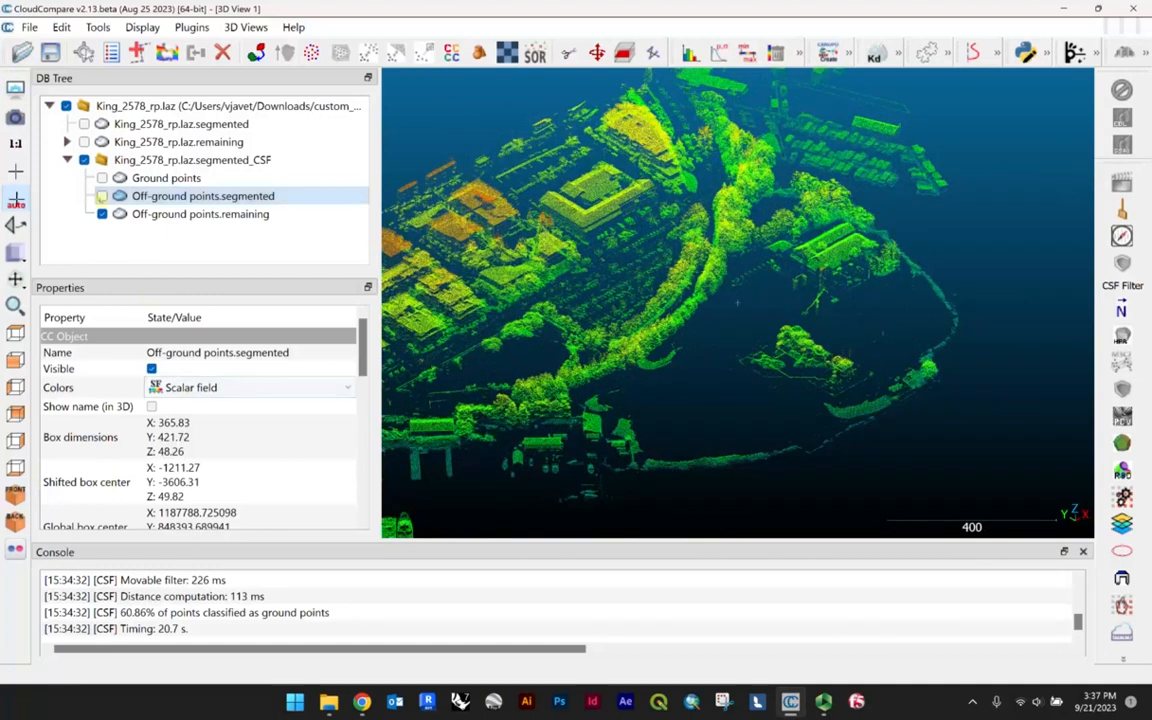
left_click(102, 198)
left_click(102, 198)
left_click(102, 198)
left_click(102, 198)
left_click(102, 196)
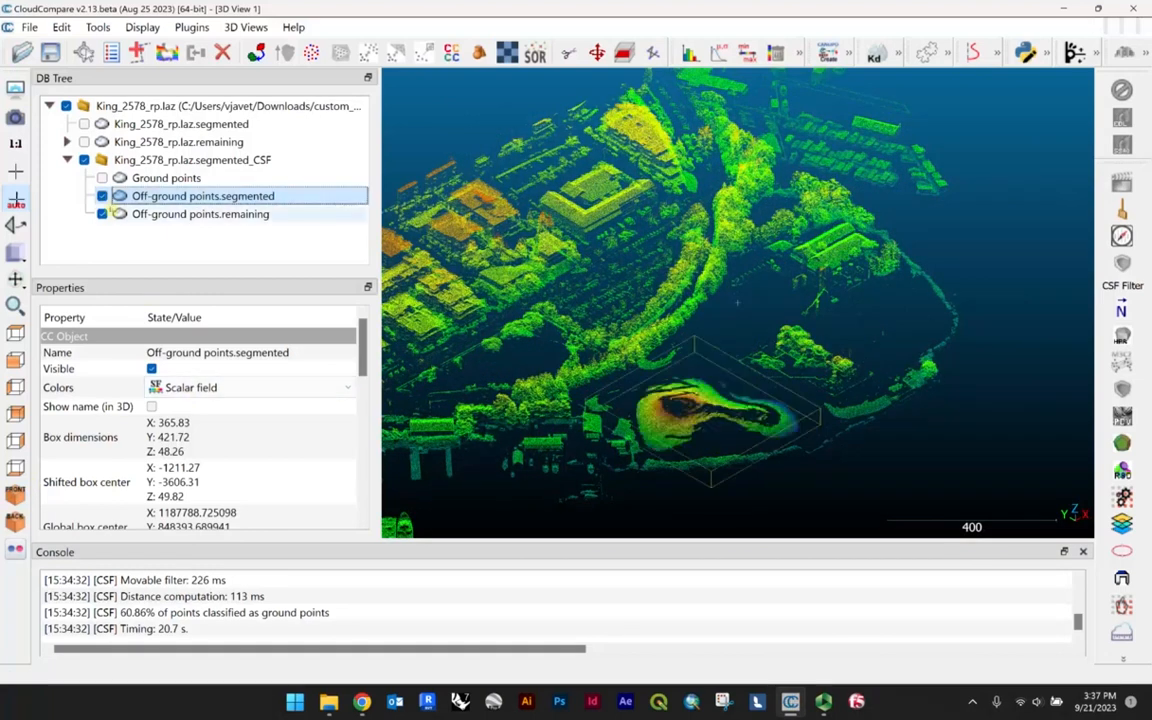
Display Ground points with Off-ground points.segmented, hide Off-ground points.remaining, and check how the mound segment fits the terrain.
left_click(102, 214)
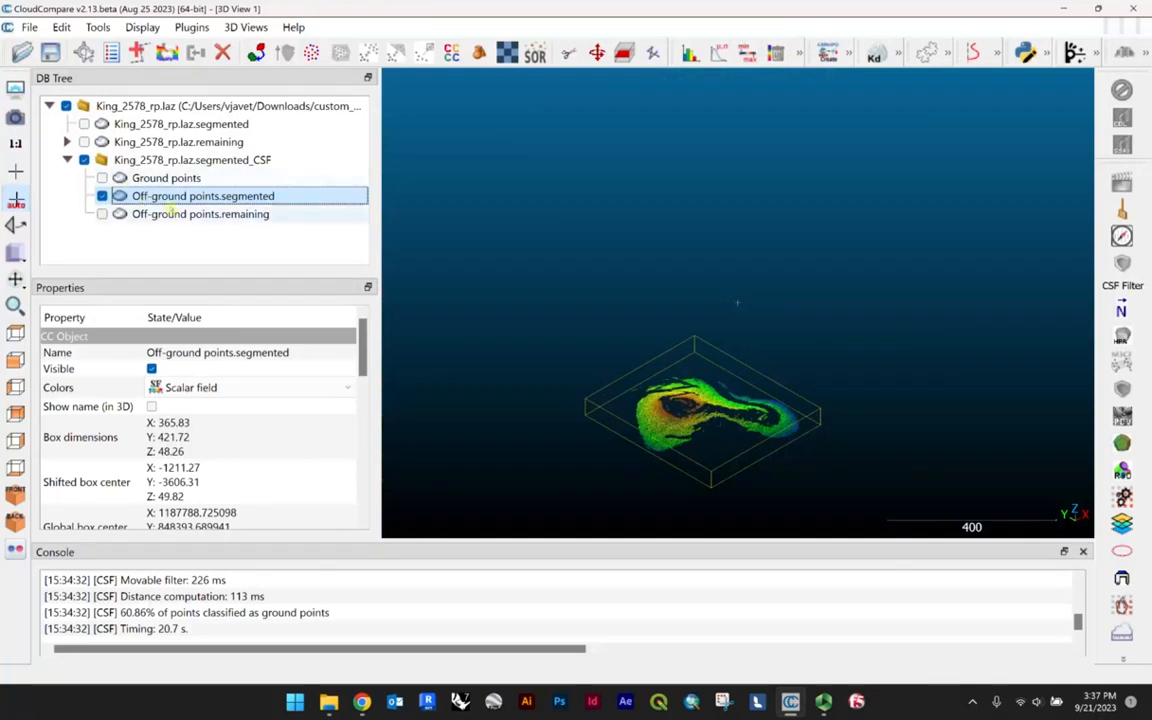
left_click(102, 178)
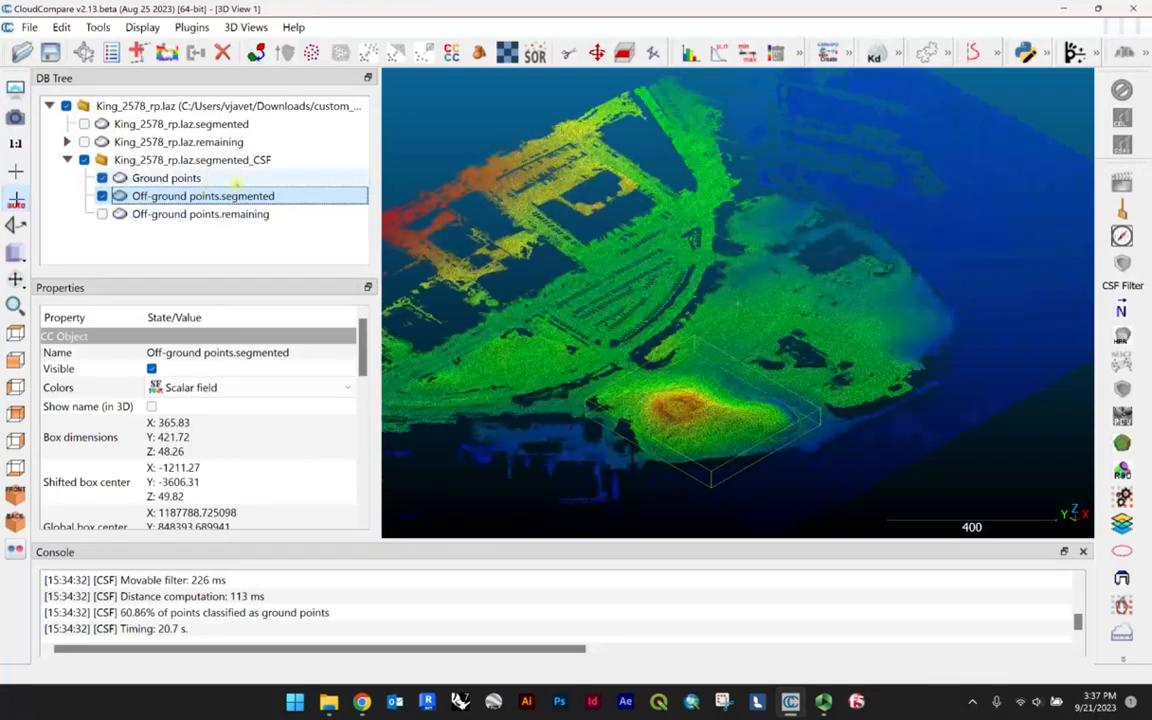
scroll(724, 250, "down", 5)
left_click(102, 196)
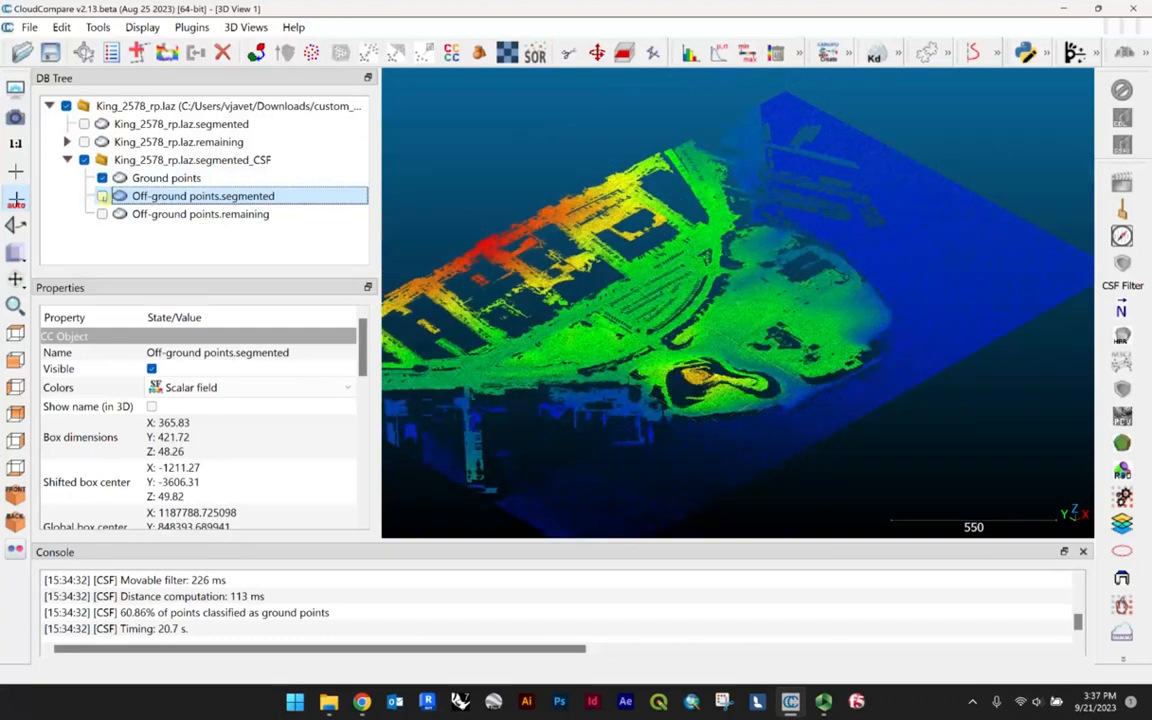
left_click(102, 196)
left_click(102, 196)
left_click(102, 196)
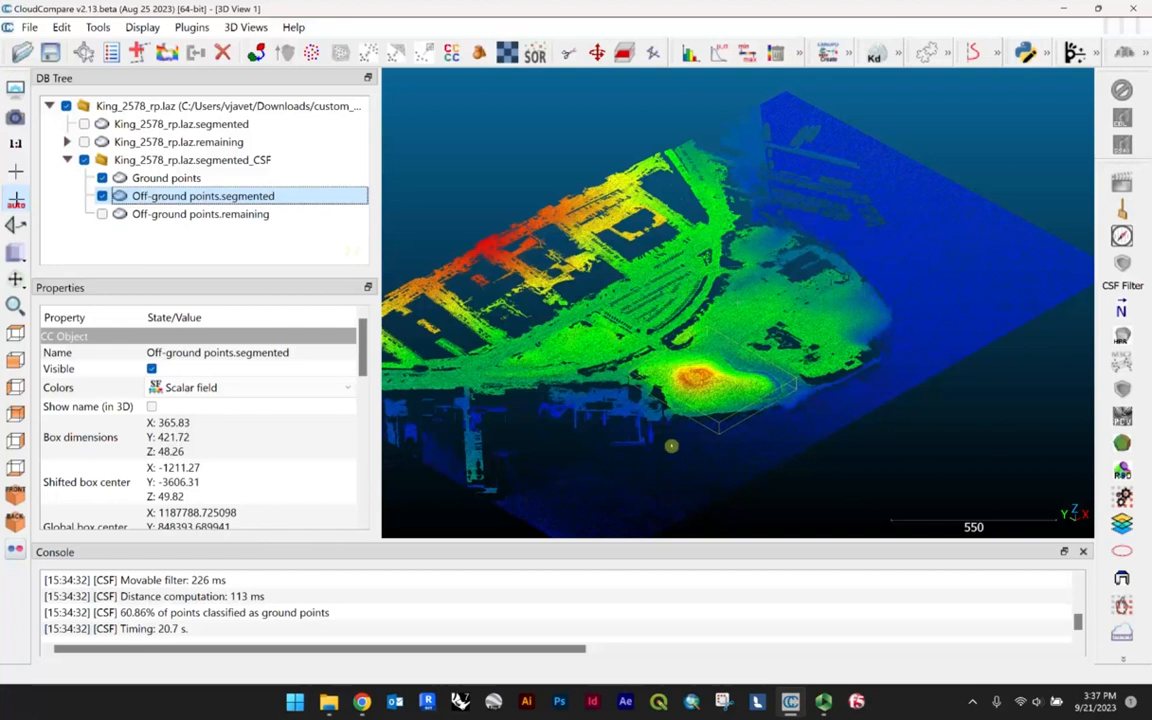
scroll(620, 405, "up", 5)
right_click_drag(769, 366, 864, 230)
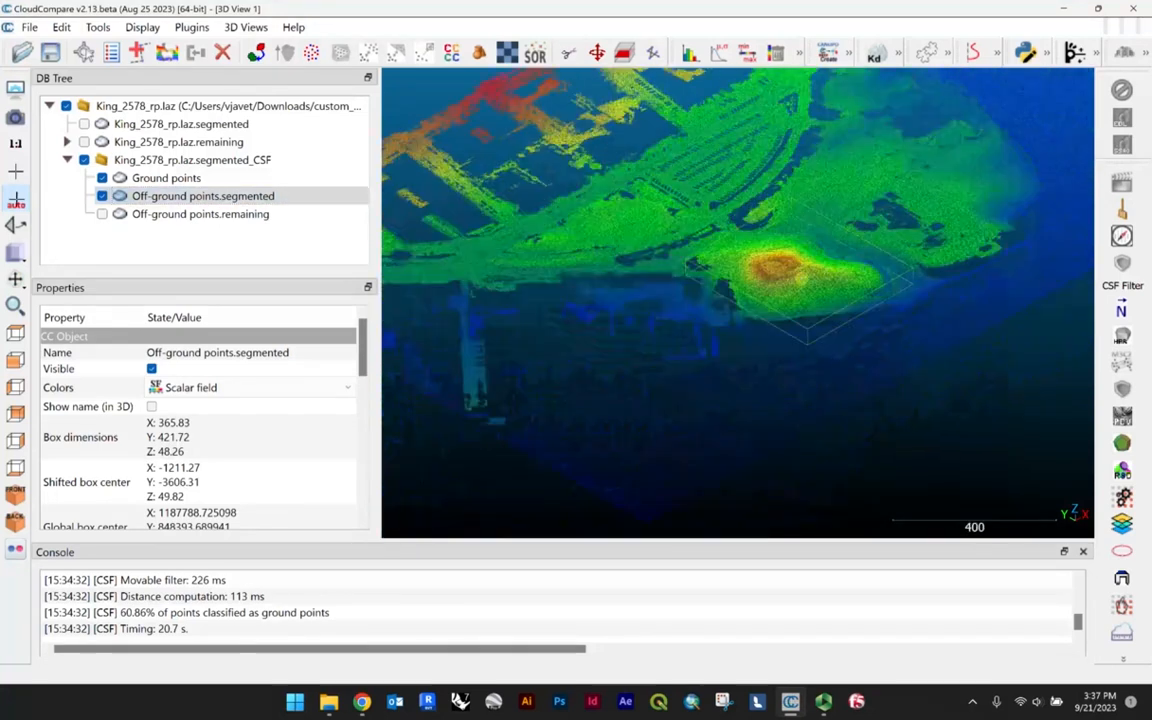
scroll(805, 280, "up", 2)
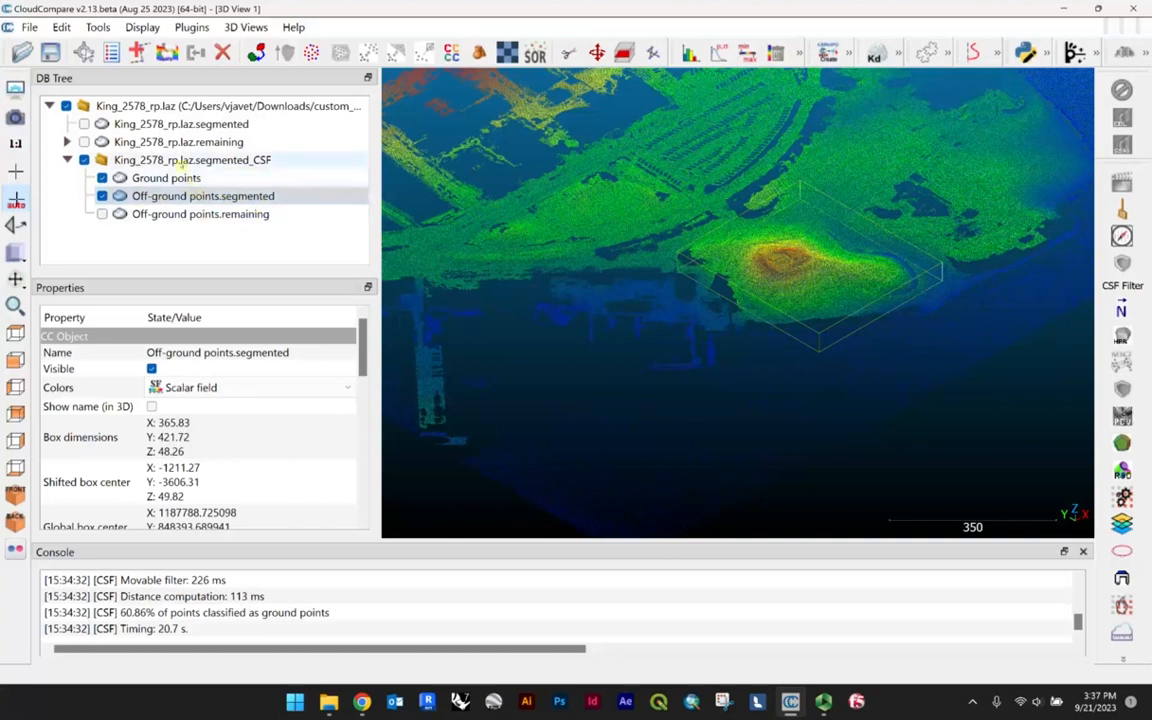
Merge Ground points and Off-ground points.segmented into one cloud, generating a scalar field with the original cloud index.
left_click(170, 178, "ctrl")
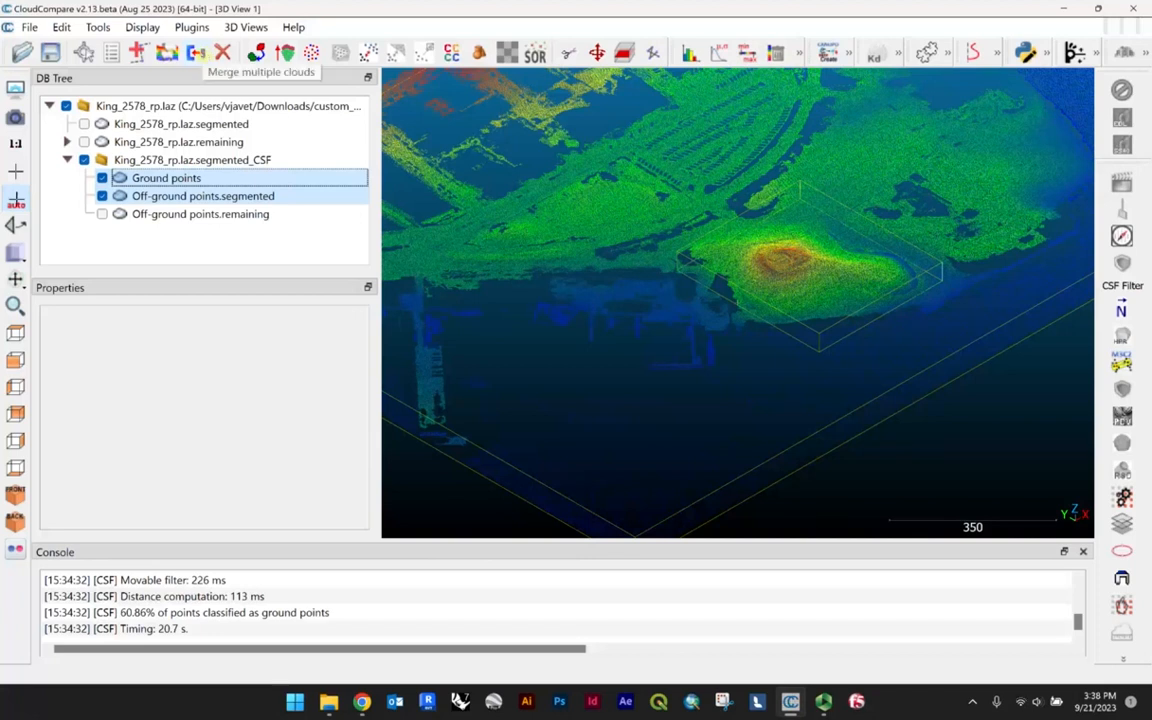
left_click(196, 53)
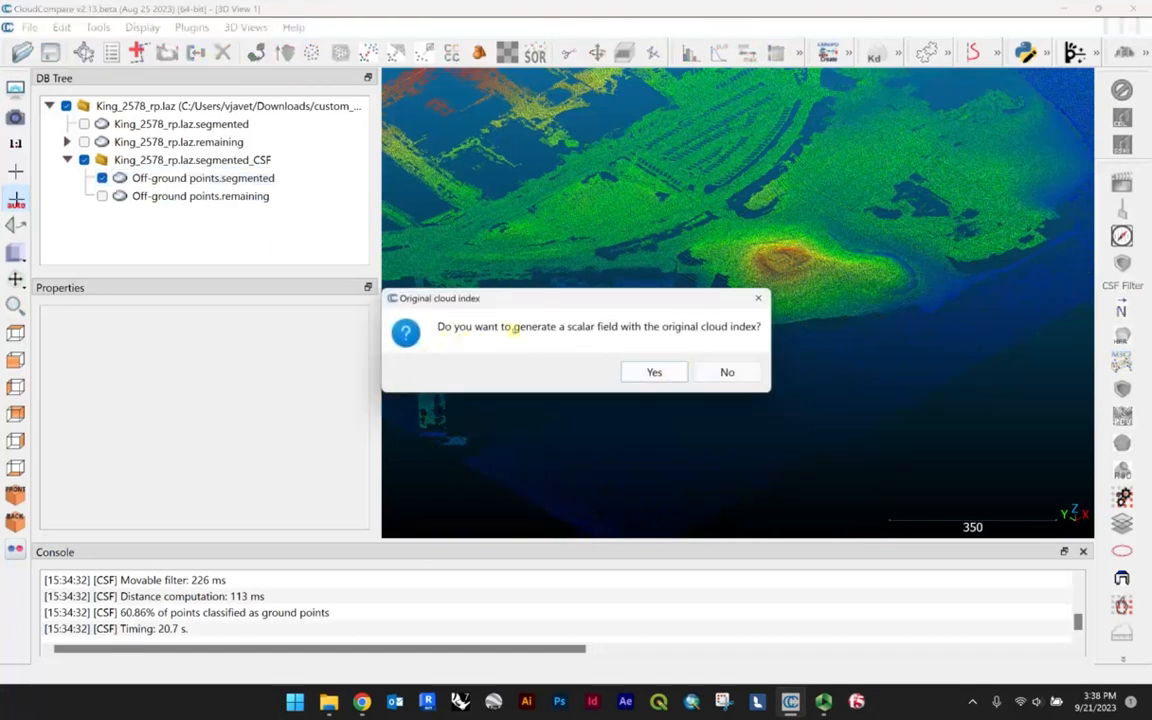
left_click(654, 372)
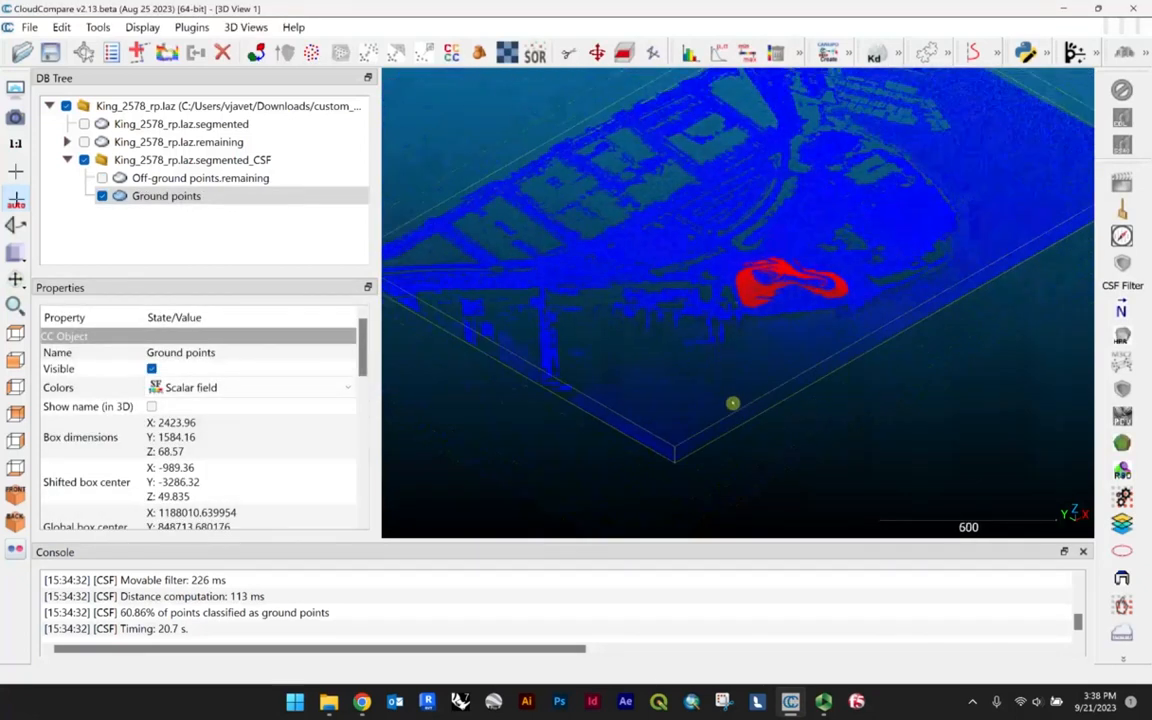
Examine the merged Ground points cloud, comparing the mound segment with the surrounding terrain by original cloud index.
scroll(733, 403, "down", 3)
scroll(809, 290, "down", 3)
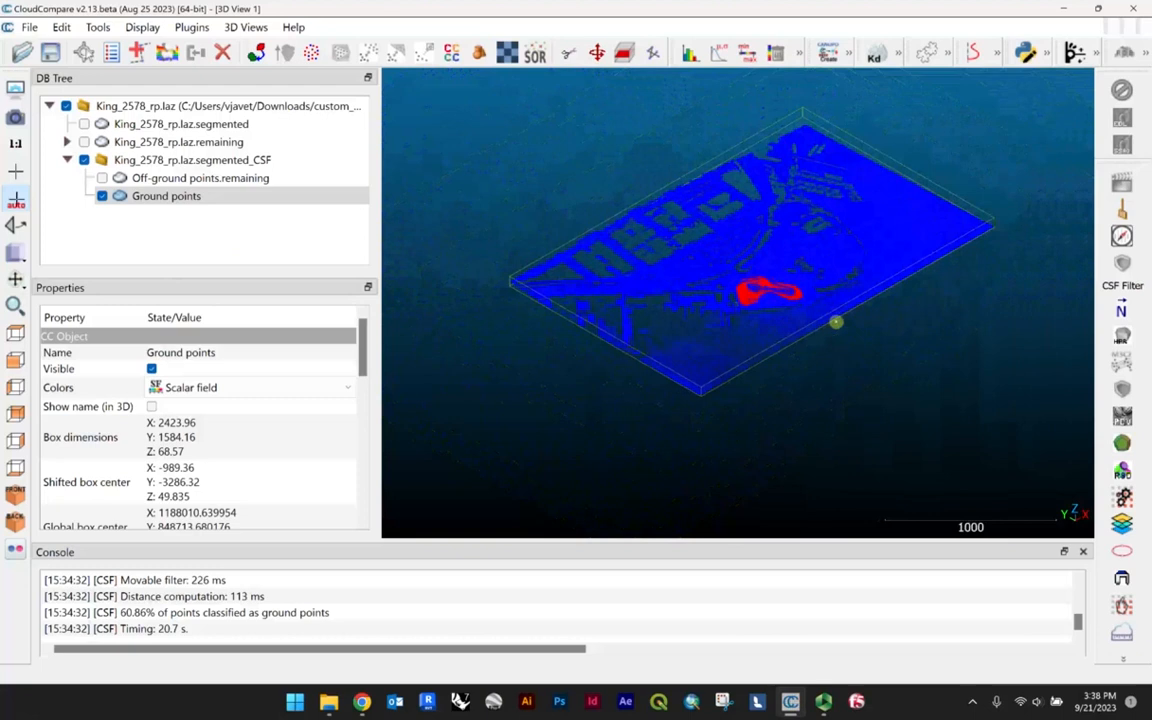
scroll(760, 300, "up", 4)
scroll(736, 294, "up", 1)
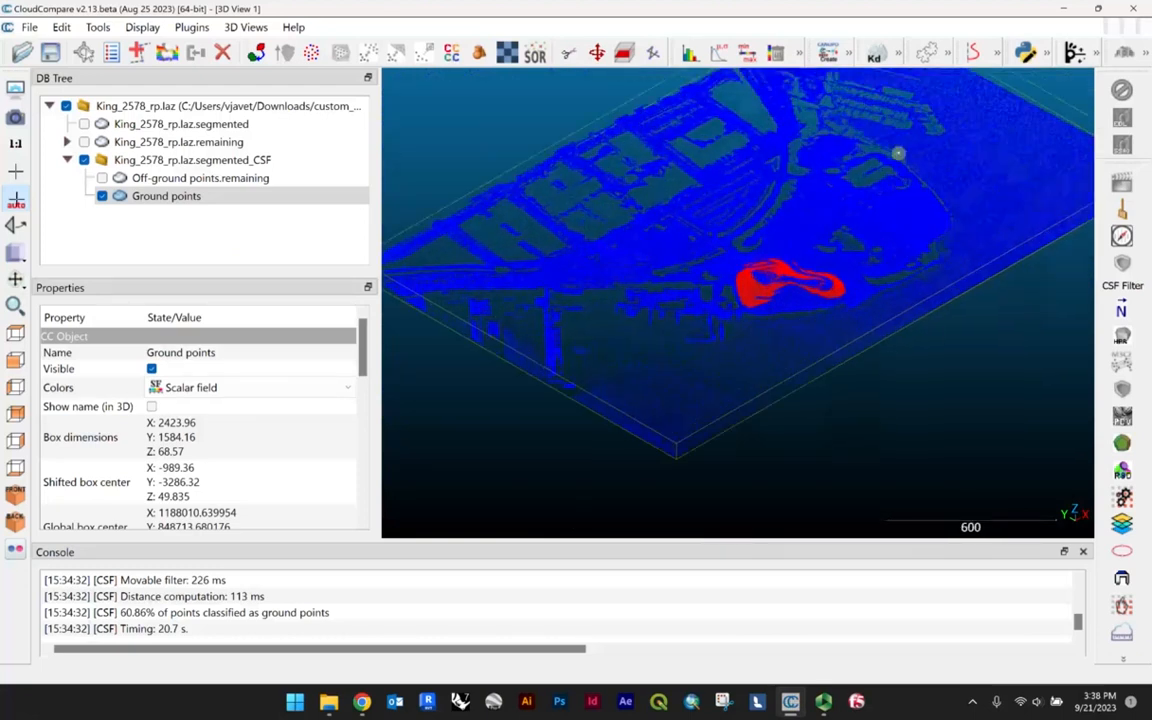
scroll(758, 329, "down", 2)
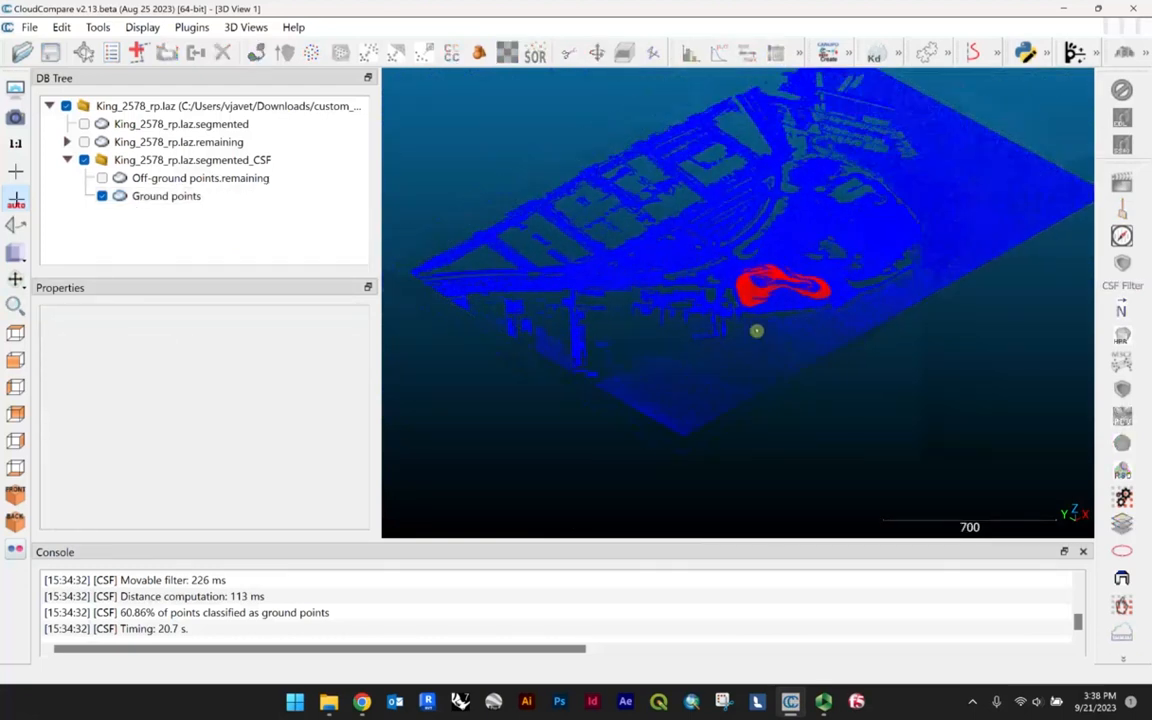
scroll(739, 362, "down", 2)
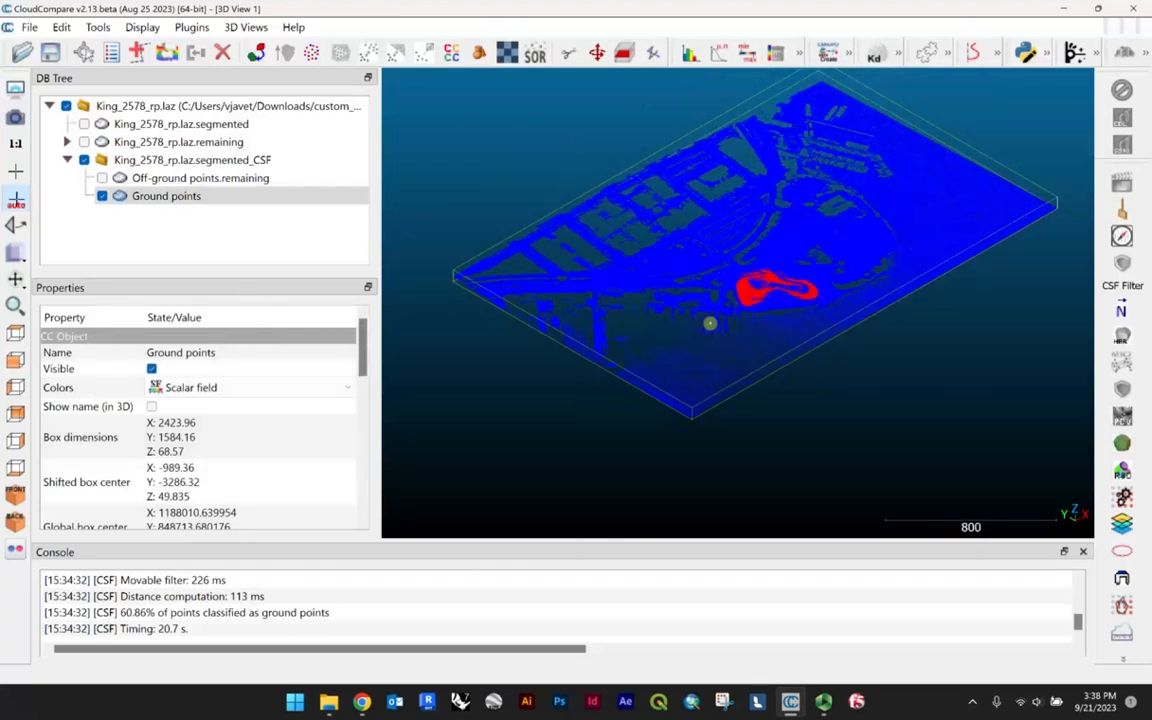
scroll(746, 342, "down", 2)
scroll(719, 355, "up", 1)
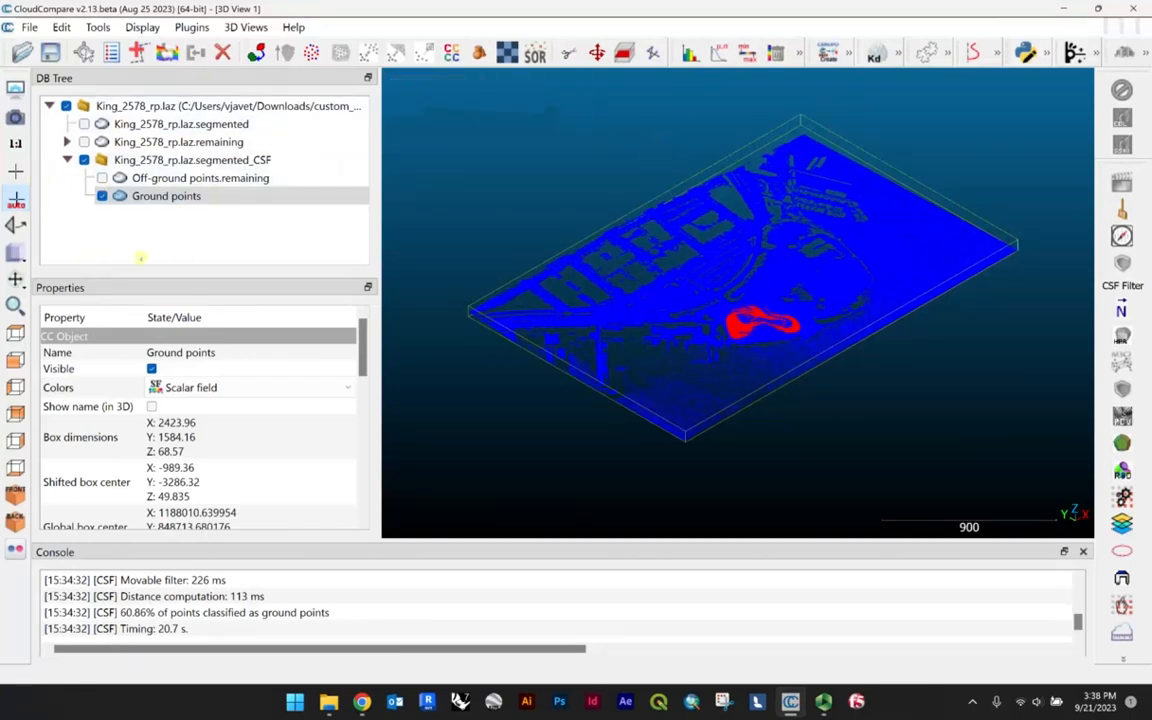
Outline the entire merged Ground points cloud with a segmentation polygon and assign classification value 0 to the points inside.
mouse_move(530, 104)
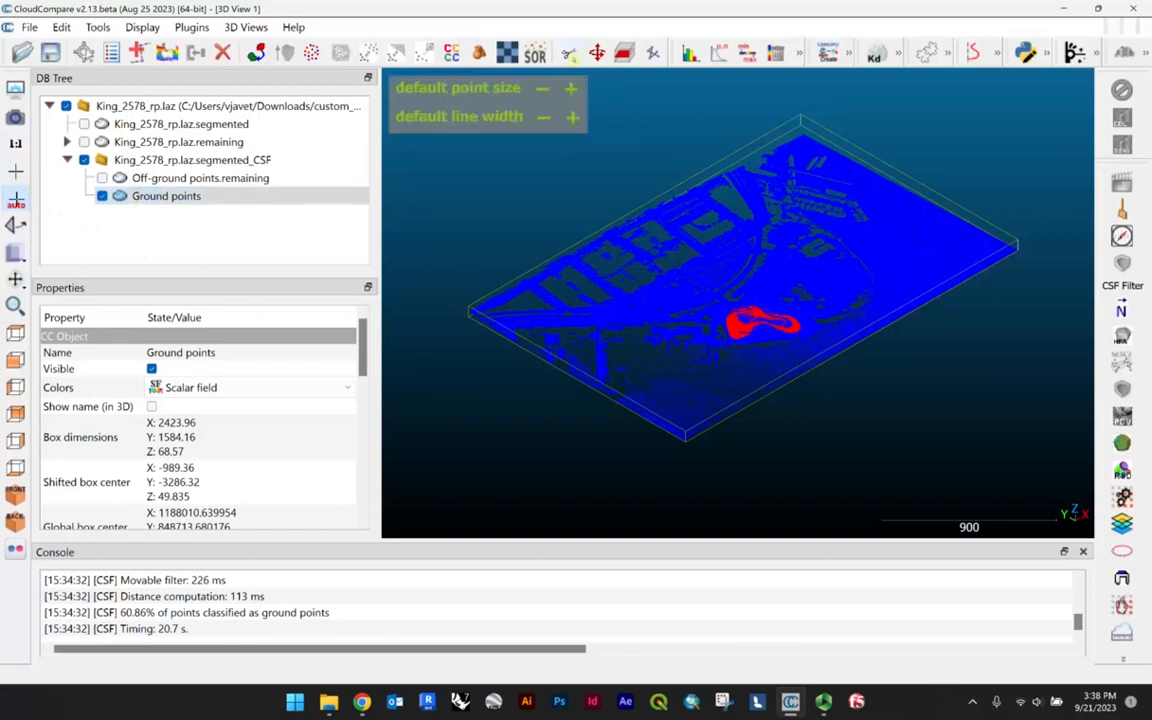
left_click(571, 56)
left_click(714, 488)
left_click(471, 382)
left_click(431, 285)
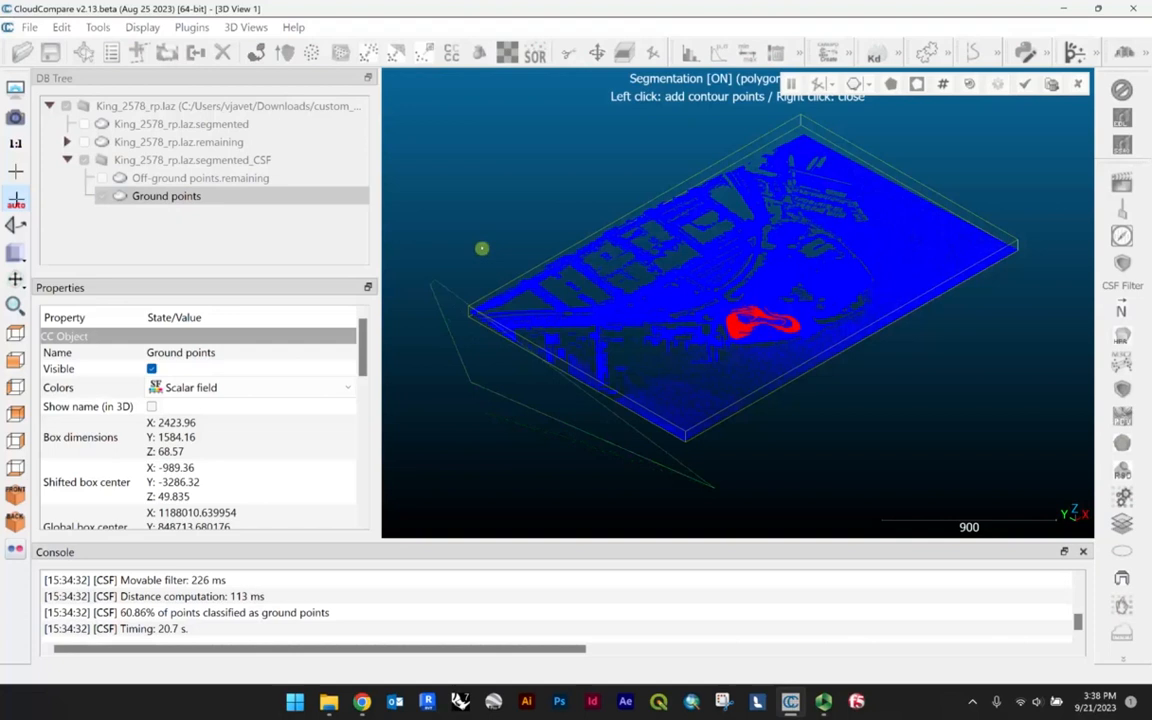
left_click(907, 128)
left_click(1066, 207)
left_click(1058, 297)
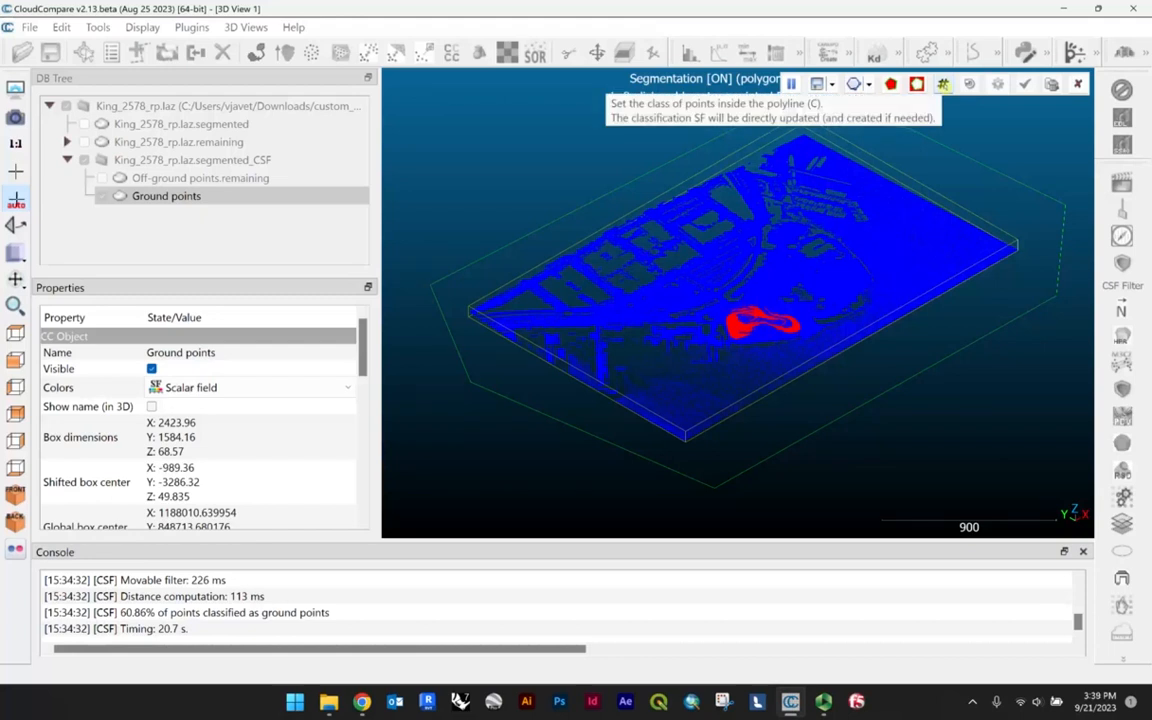
left_click(943, 84)
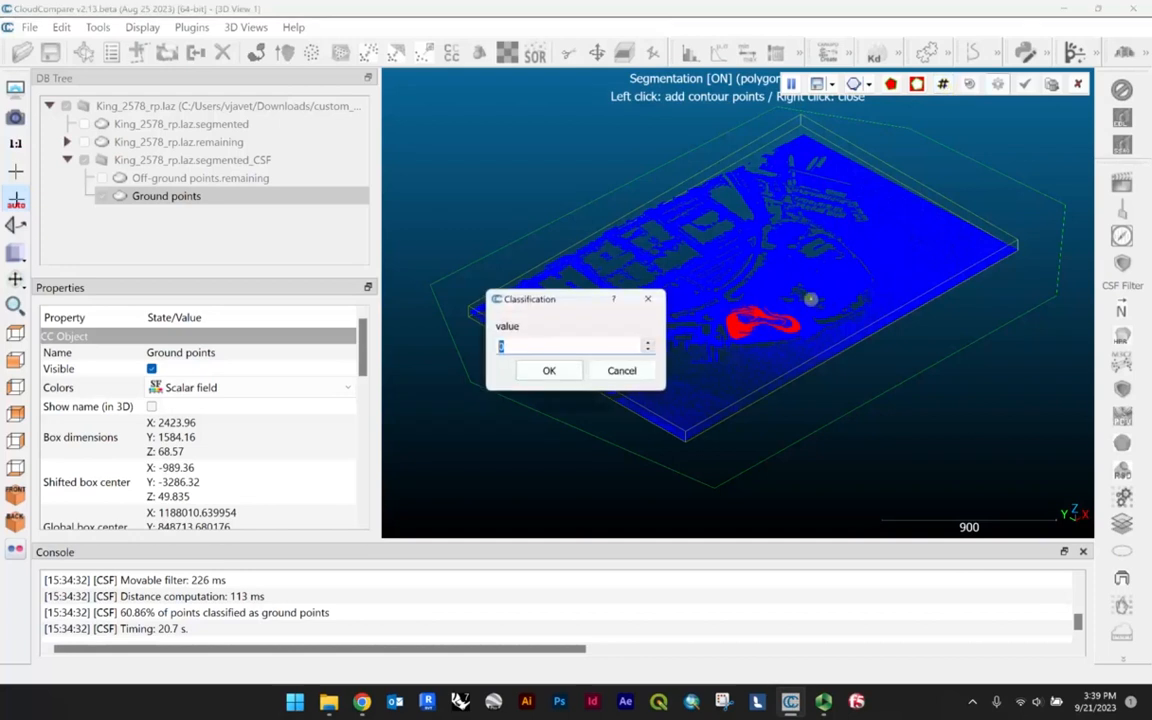
left_click(550, 370)
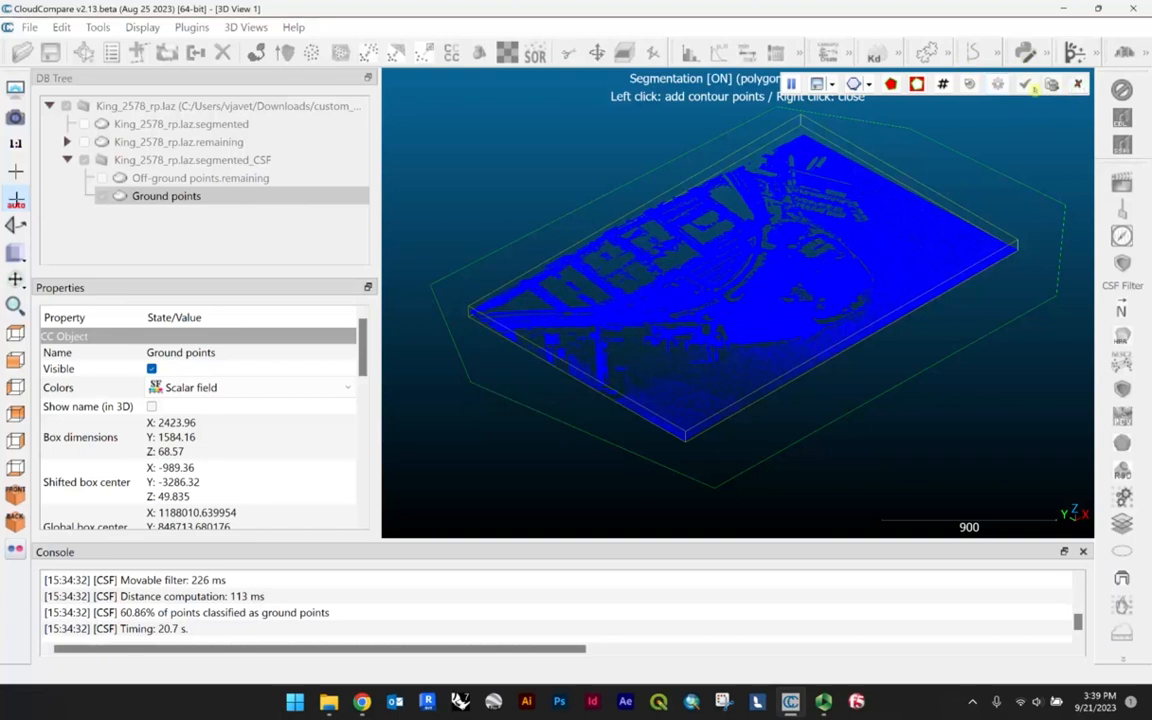
Leave the segmentation tool and examine the merged Ground points cloud from several angles, including the building gaps and the park's shoreline.
left_click(1077, 84)
scroll(797, 352, "up", 6)
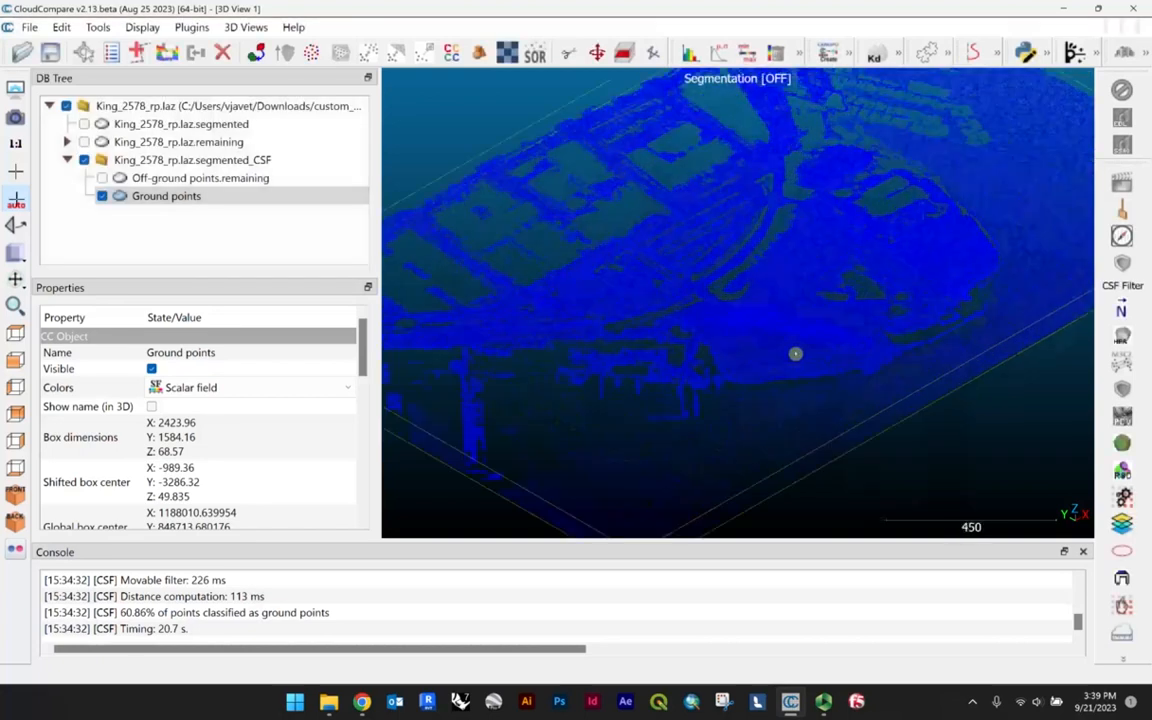
scroll(810, 375, "up", 3)
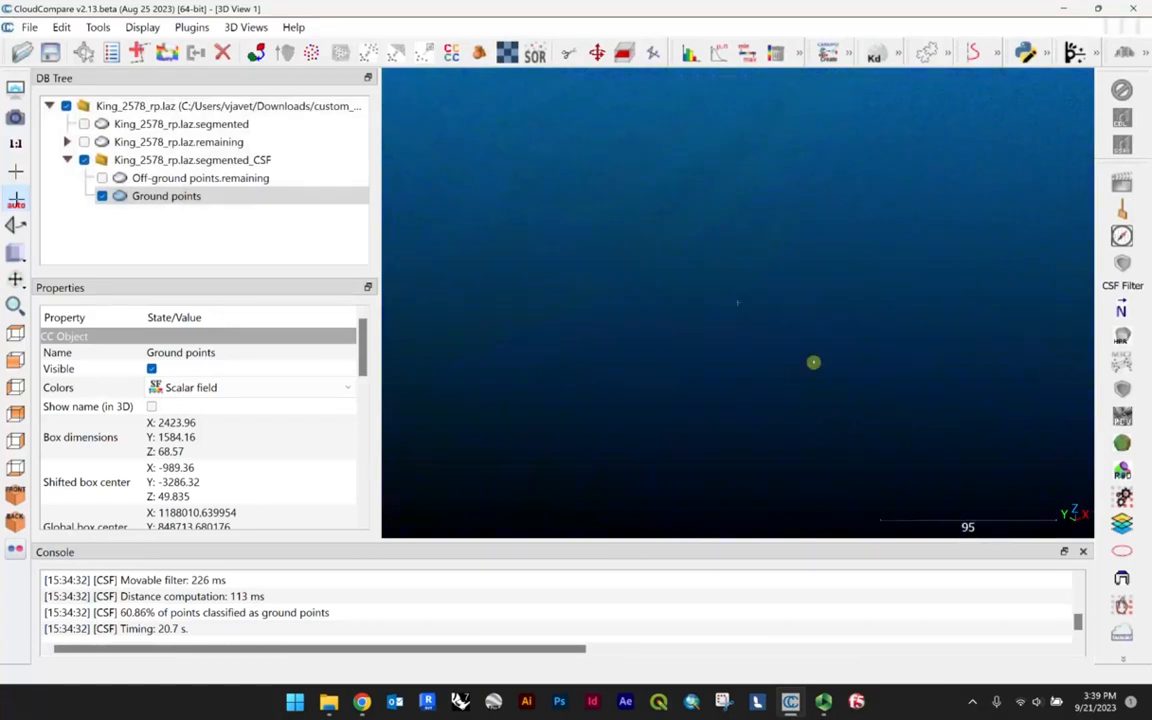
scroll(682, 255, "up", 1)
scroll(708, 355, "down", 4)
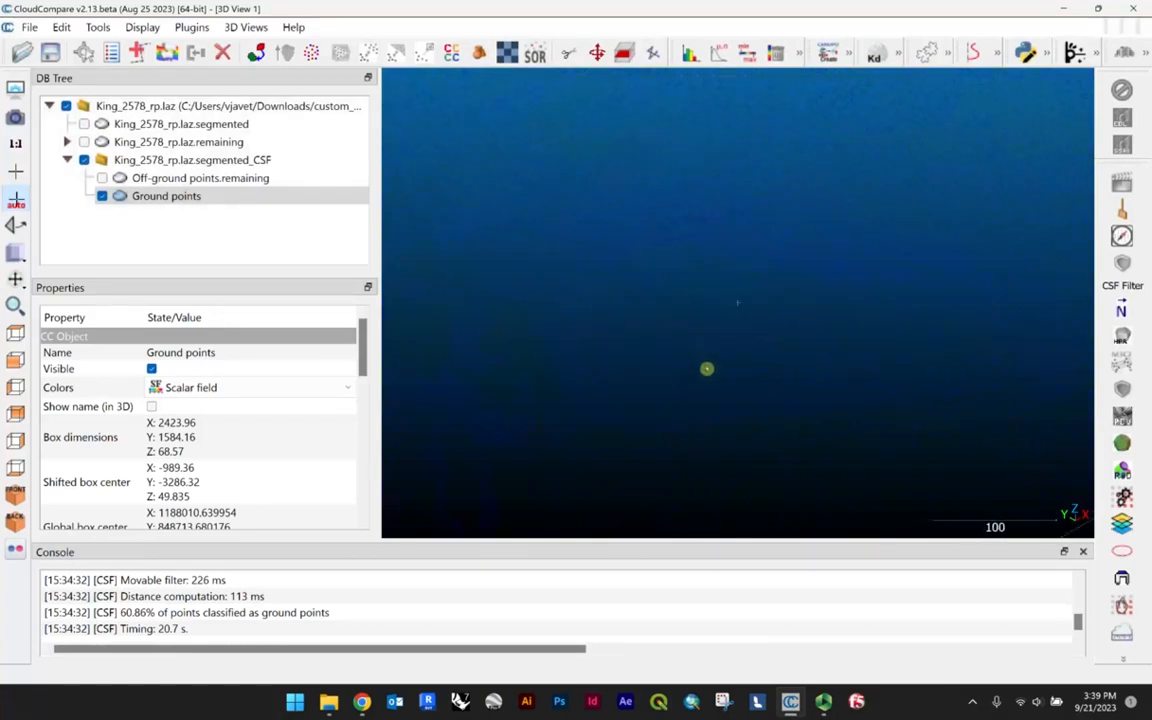
scroll(706, 366, "down", 3)
right_click_drag(705, 352, 825, 397)
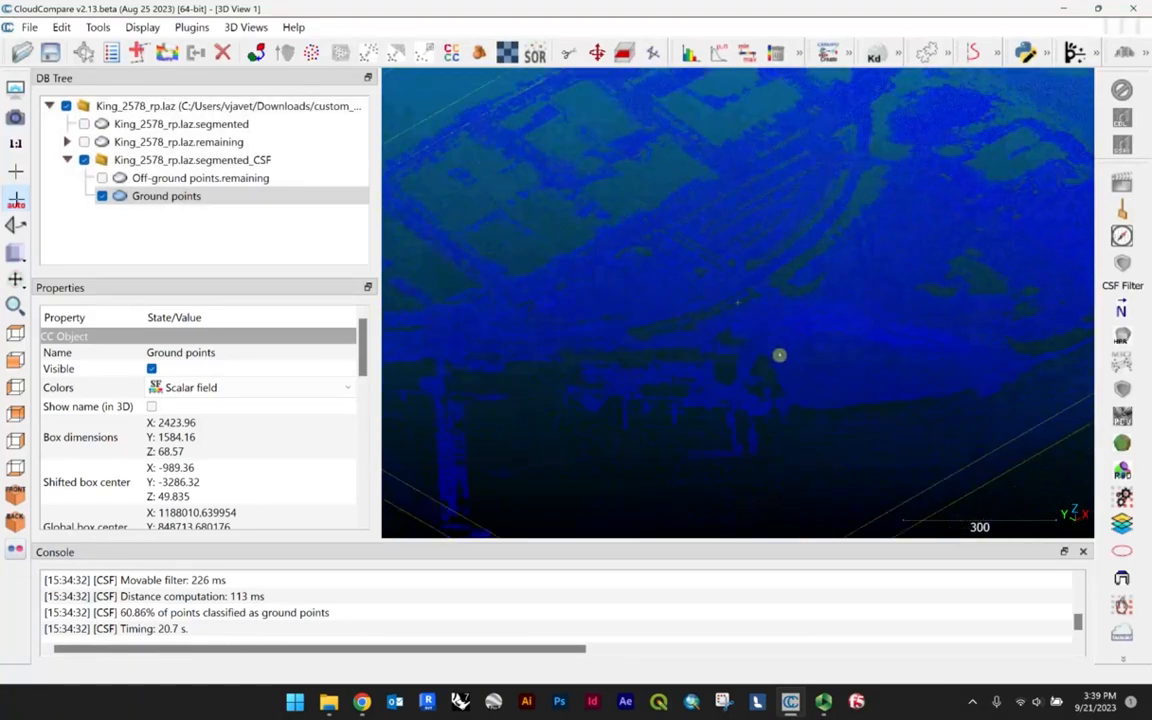
left_click_drag(805, 337, 516, 287)
left_click_drag(940, 352, 771, 309)
scroll(800, 315, "down", 4)
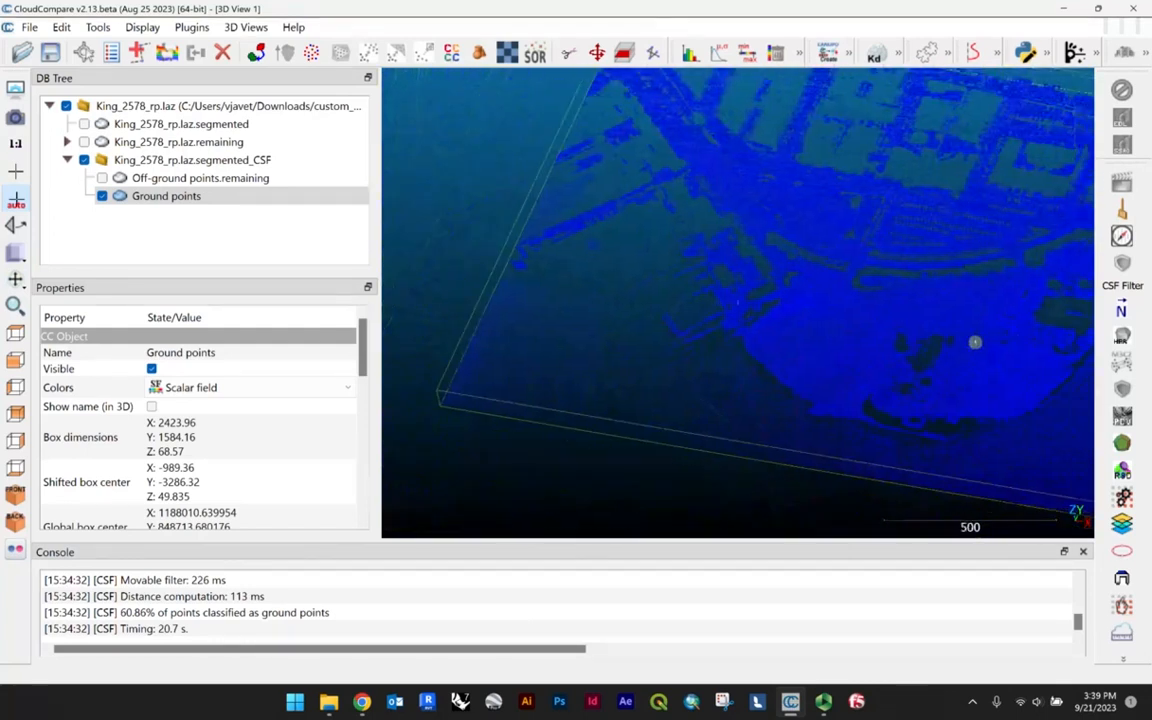
right_click_drag(974, 342, 774, 378)
scroll(774, 378, "up", 2)
scroll(774, 378, "up", 1)
left_click_drag(774, 378, 687, 373)
scroll(695, 373, "down", 4)
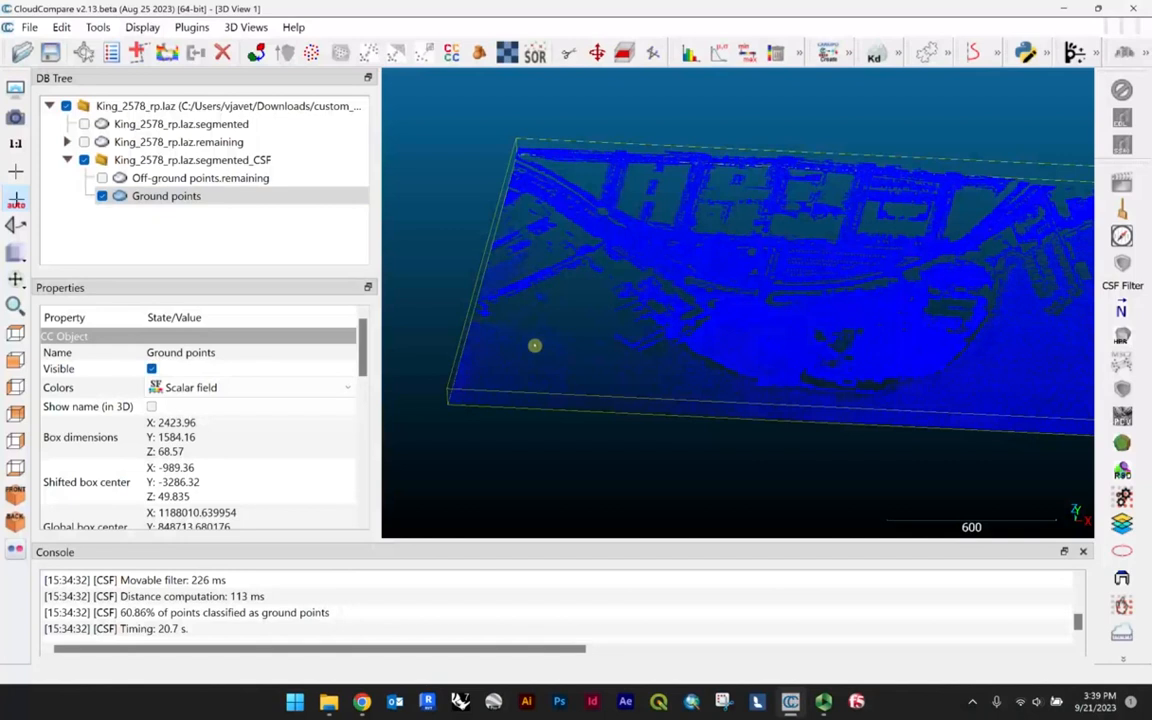
scroll(700, 338, "down", 2)
right_click_drag(754, 333, 671, 337)
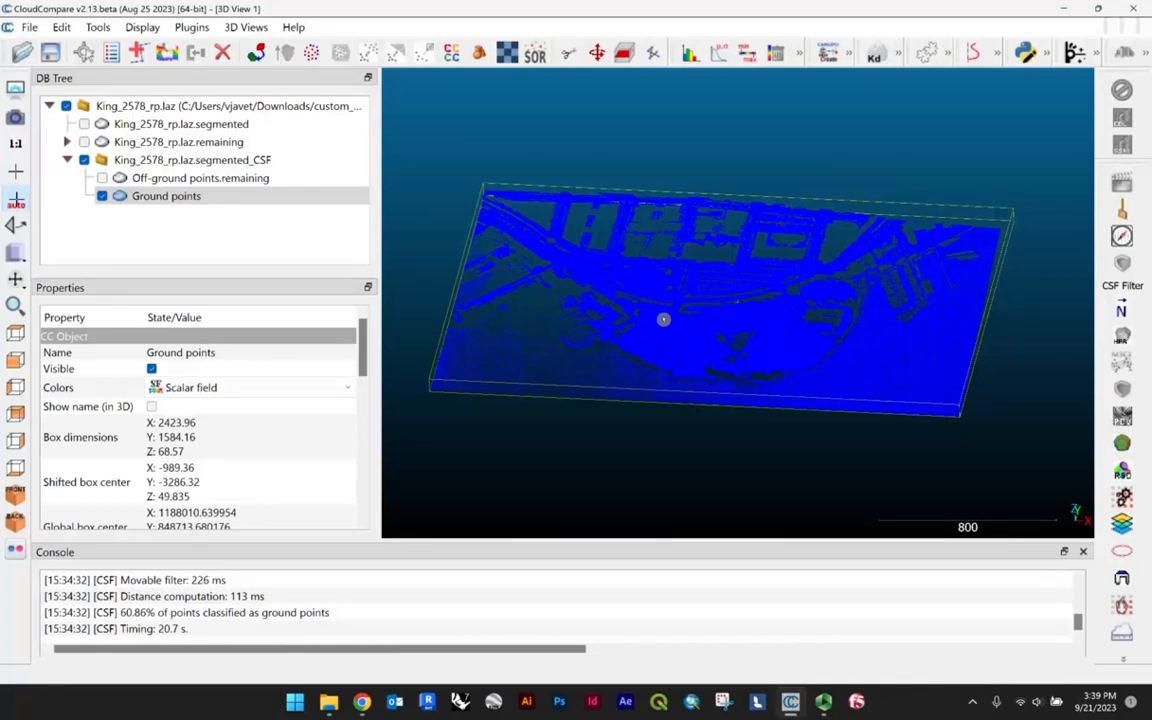
scroll(653, 285, "up", 3)
right_click_drag(645, 325, 710, 327)
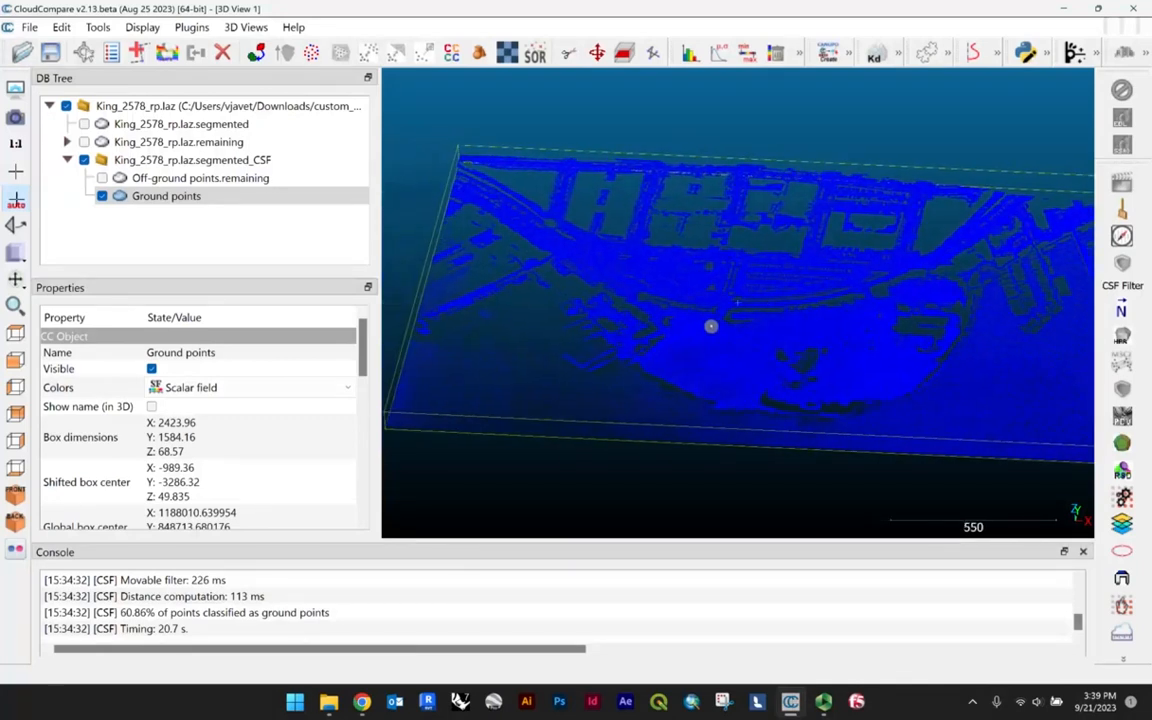
left_click_drag(680, 369, 689, 345)
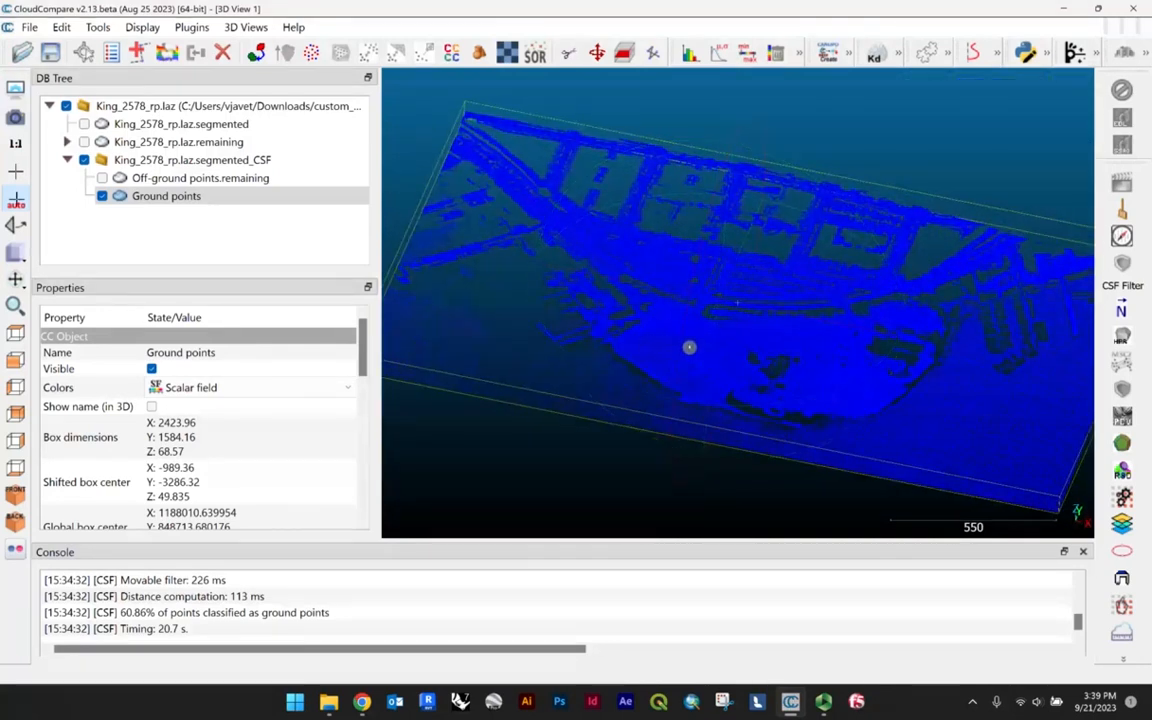
Restore the front isometric view and examine the mound and adjoining shoreline of Ground points at close range.
left_click(15, 495)
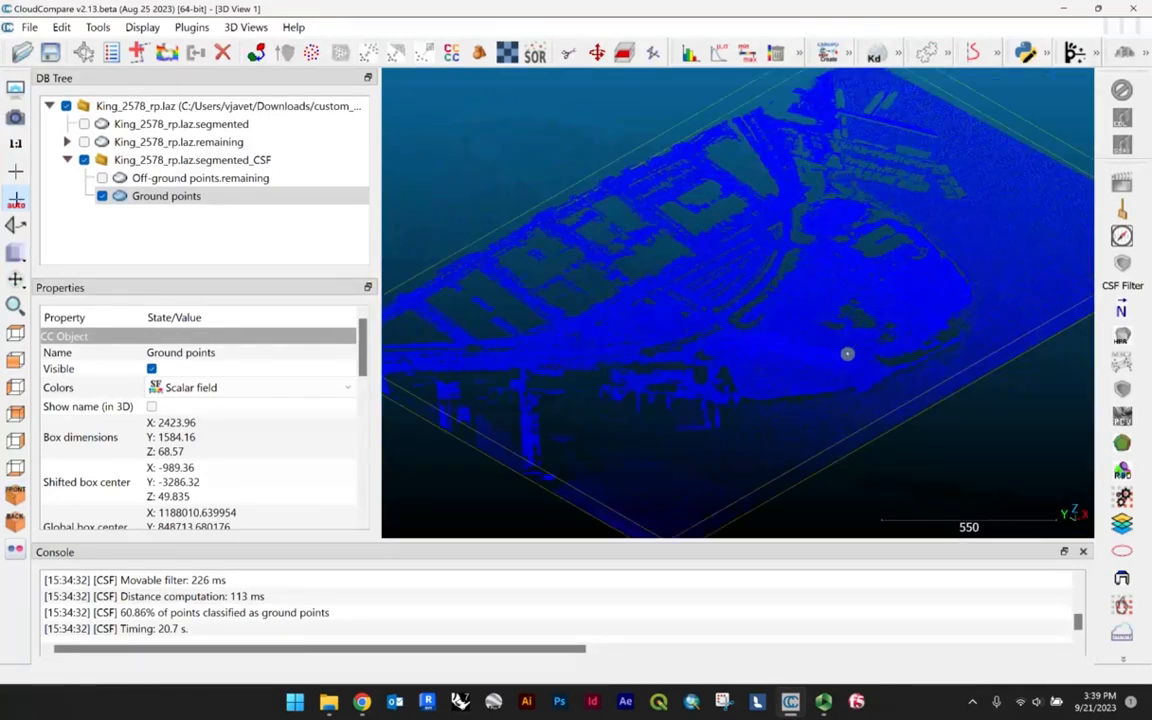
scroll(848, 356, "up", 3)
left_click_drag(819, 277, 903, 260)
scroll(825, 438, "up", 3)
scroll(825, 438, "up", 2)
left_click_drag(812, 440, 805, 406)
left_click_drag(839, 453, 621, 465)
scroll(664, 475, "down", 2)
left_click_drag(772, 382, 776, 423)
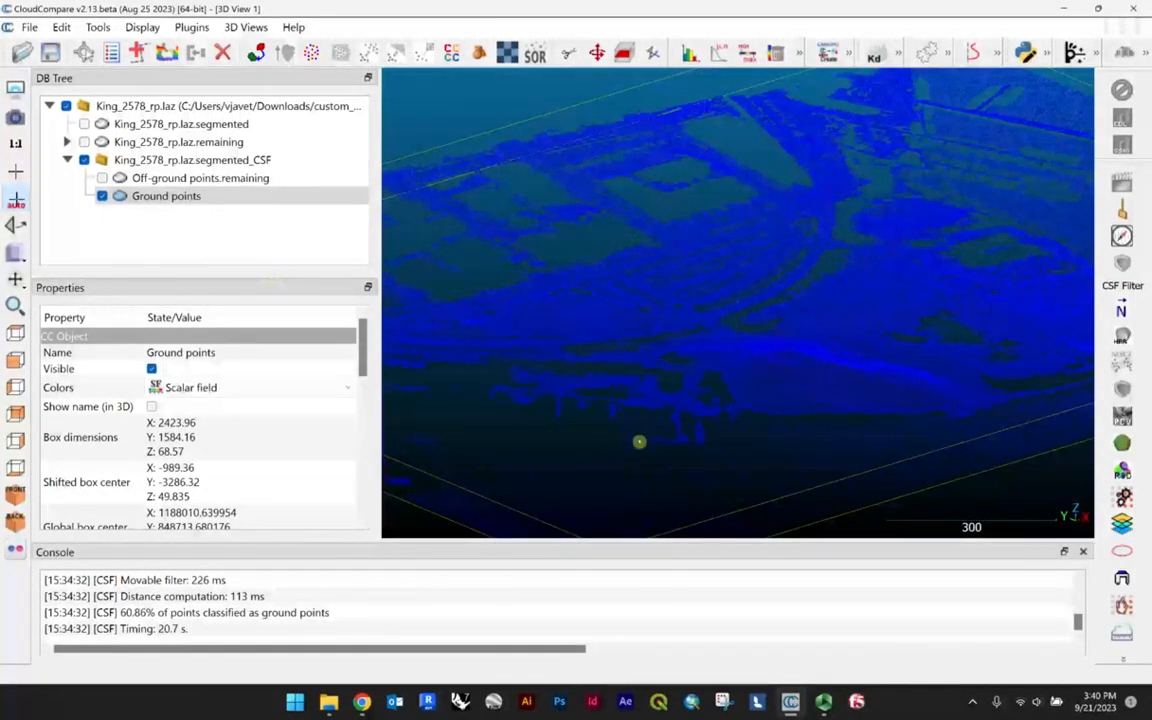
scroll(625, 410, "down", 1)
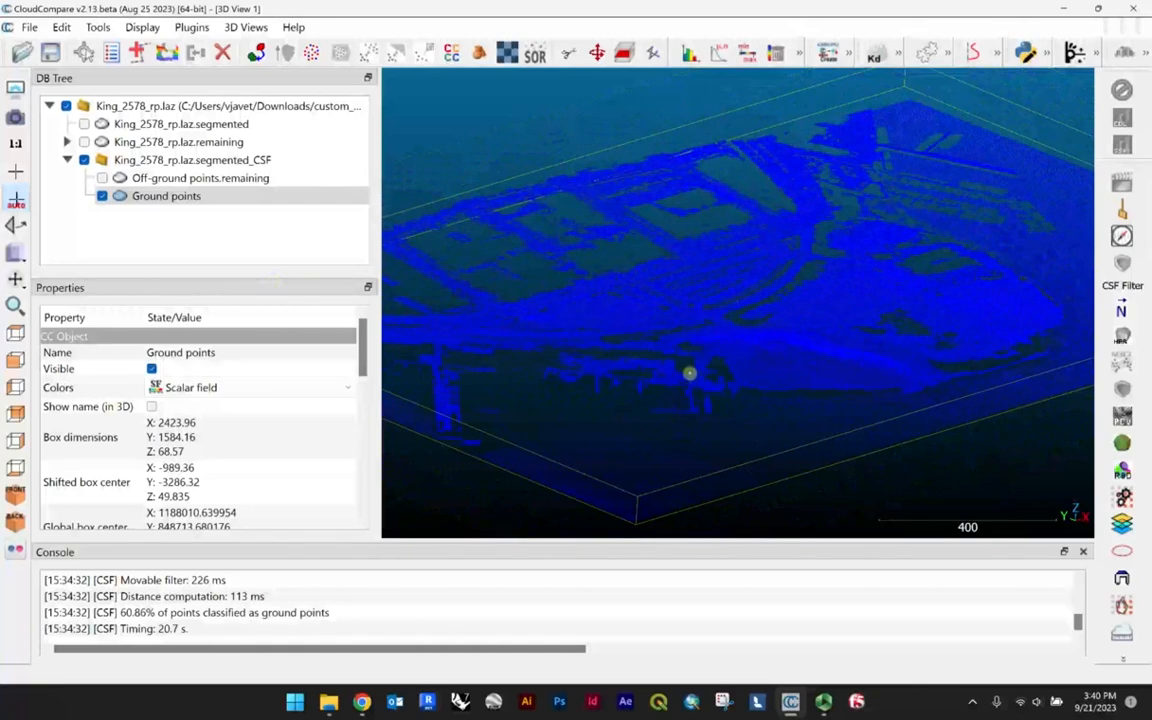
Subsample the Ground points cloud with the Random method, keeping 843582 remaining points.
left_click(167, 240)
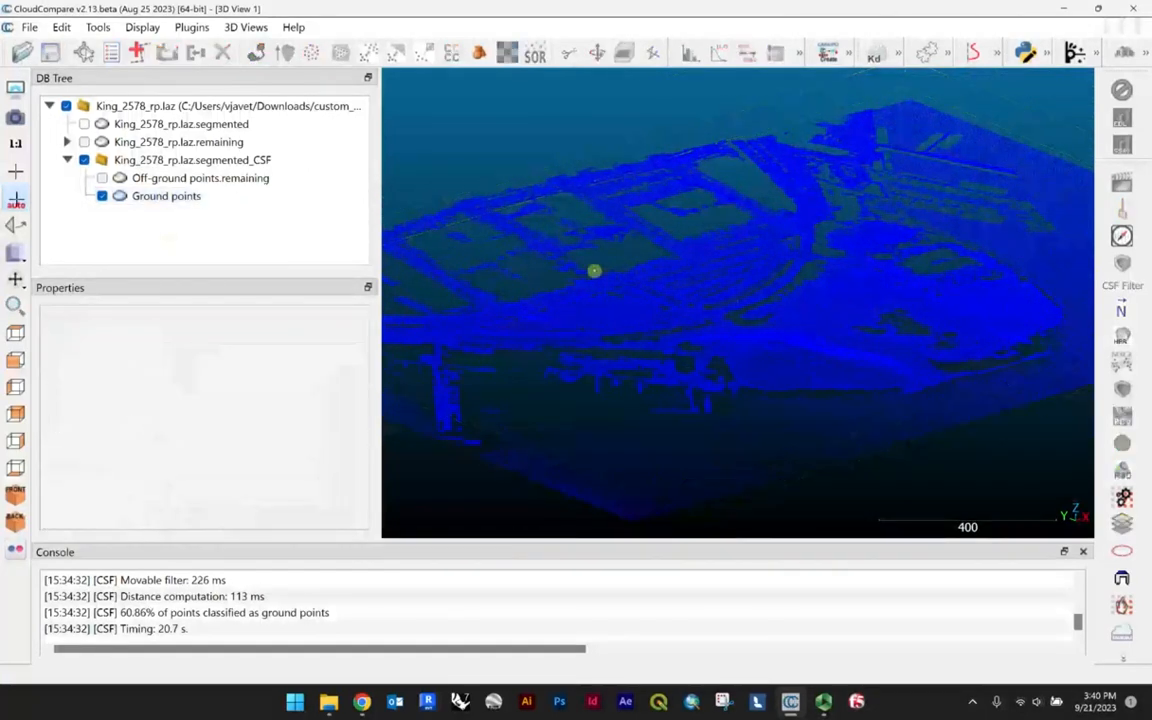
left_click(618, 299)
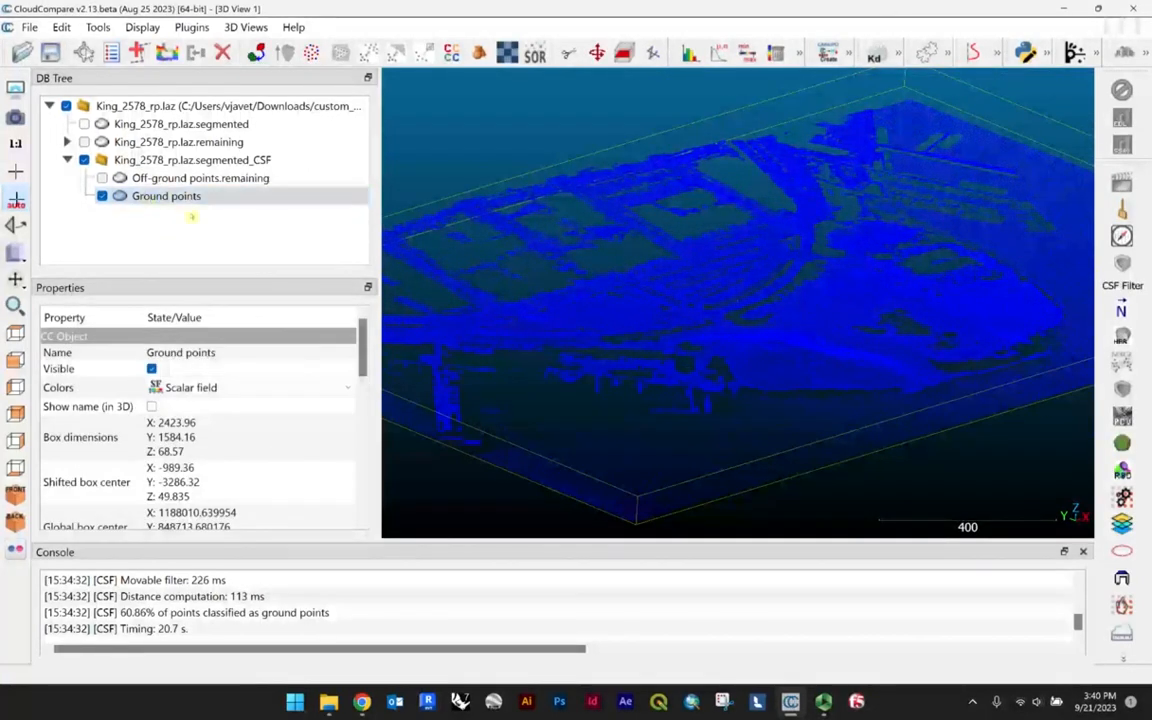
scroll(677, 403, "down", 3)
left_click_drag(734, 377, 725, 398)
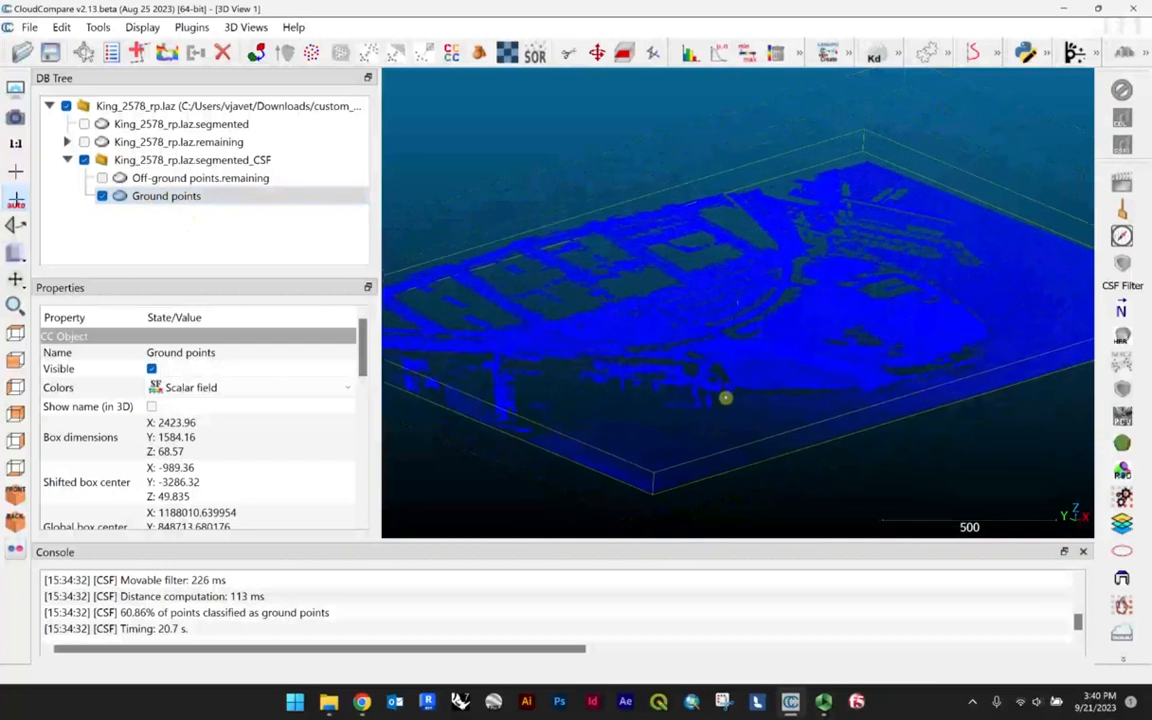
left_click_drag(753, 339, 718, 352)
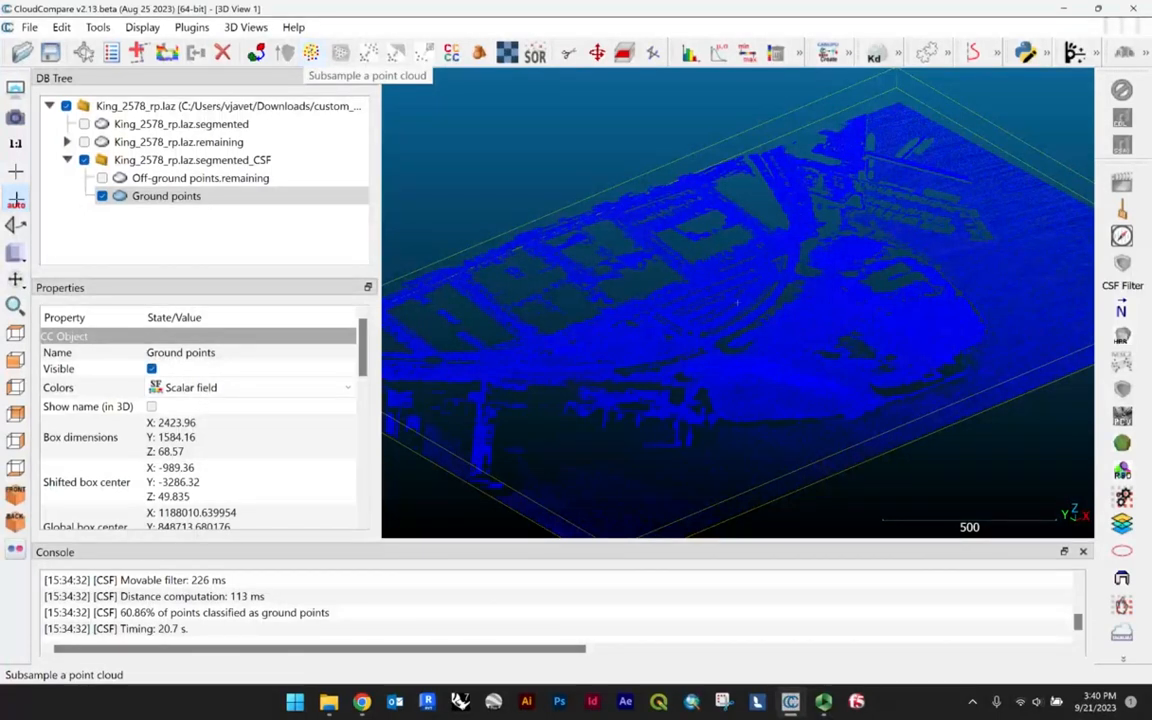
left_click(340, 52)
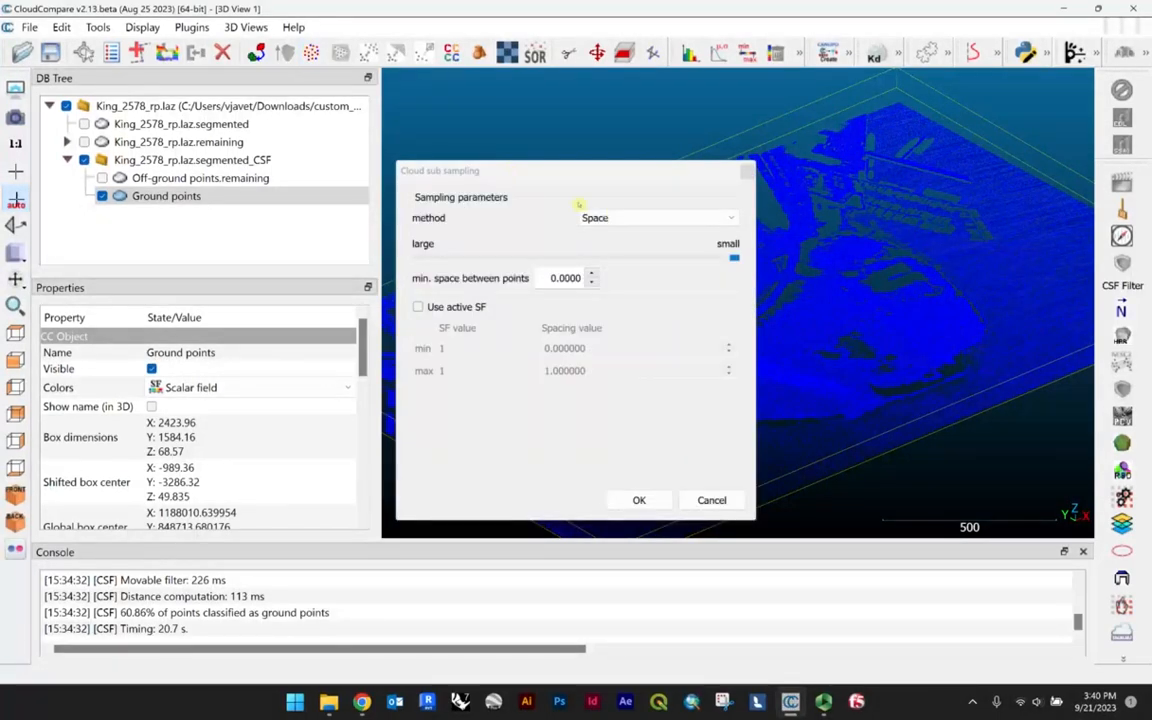
left_click(617, 220)
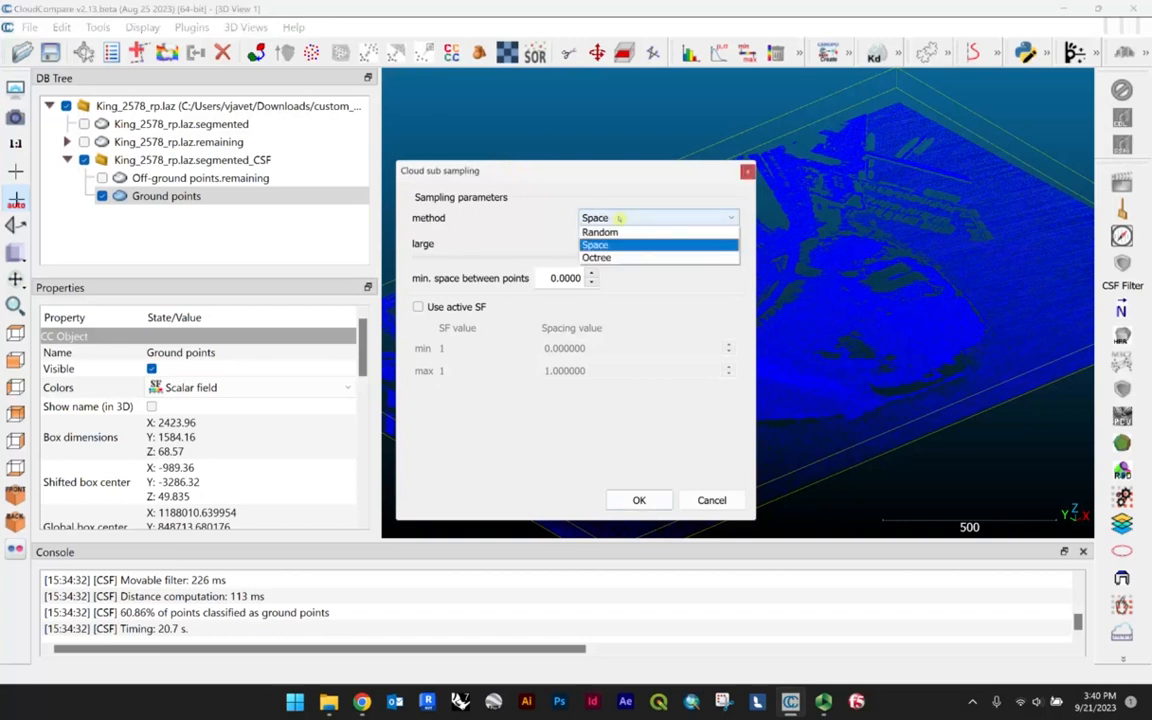
left_click(613, 219)
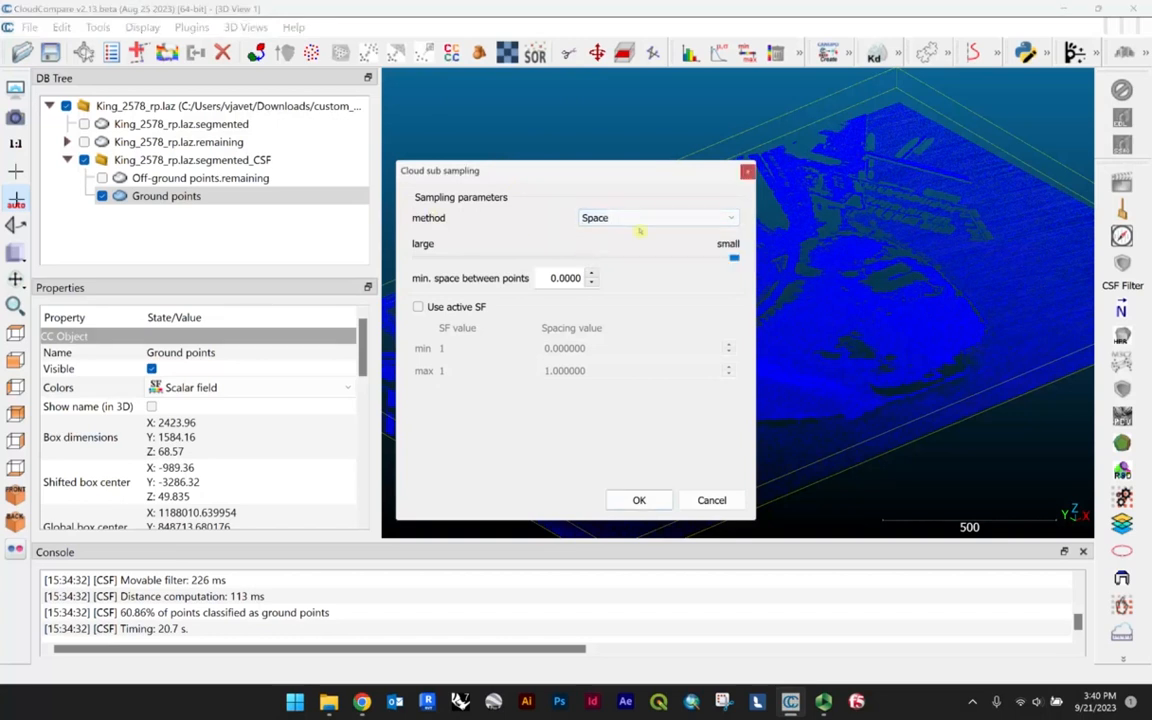
left_click(689, 218)
left_click(665, 231)
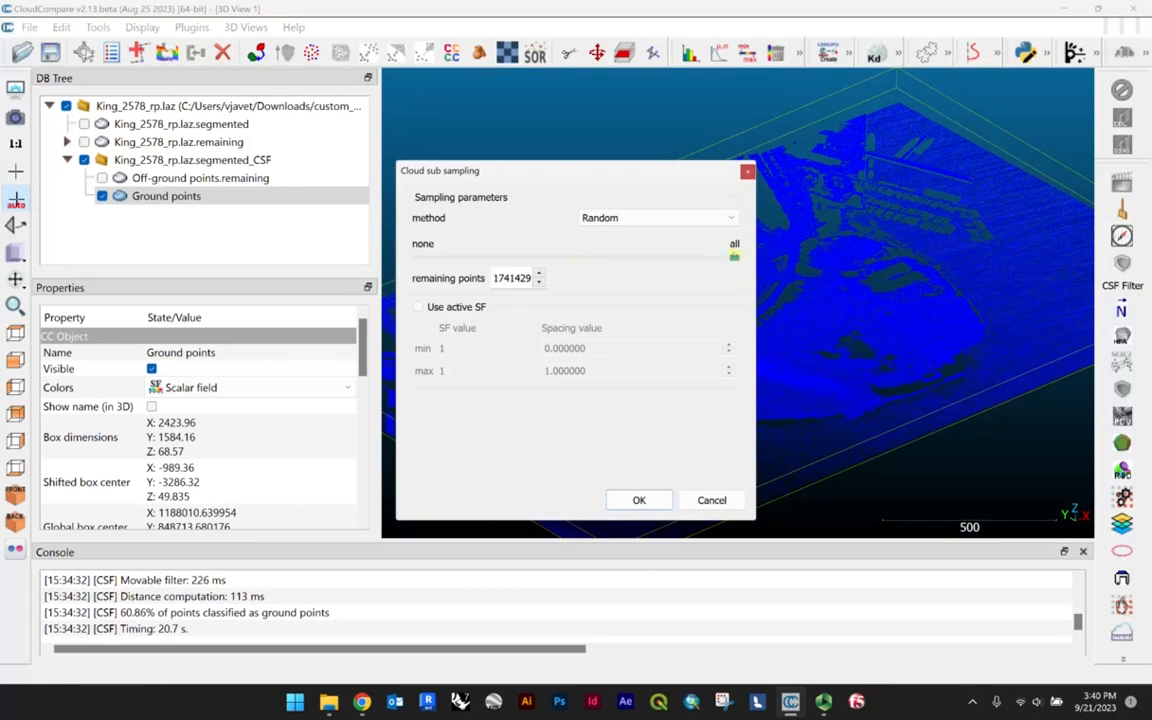
left_click_drag(730, 260, 391, 266)
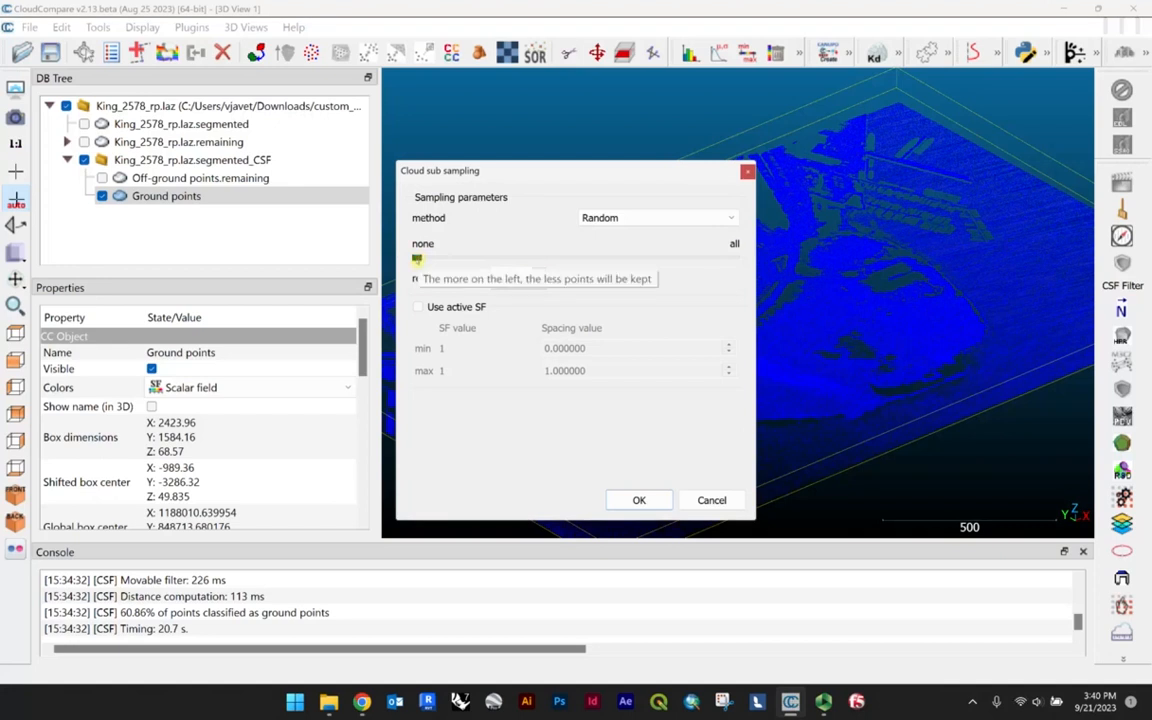
left_click_drag(419, 259, 543, 277)
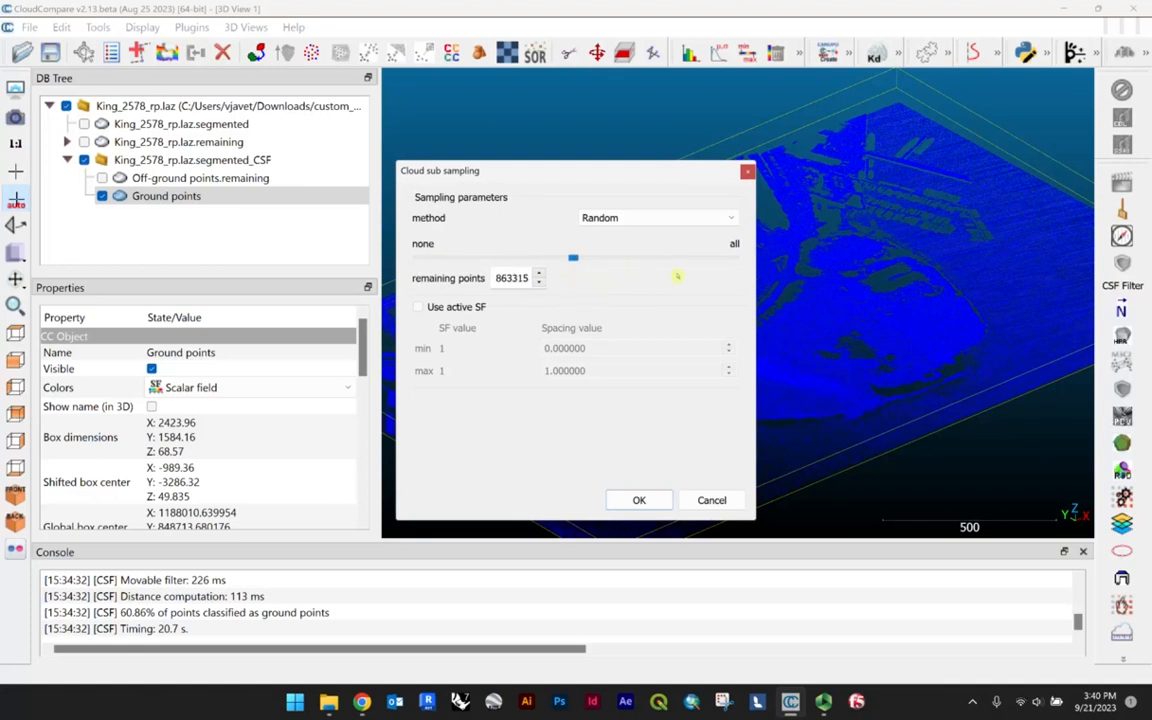
left_click_drag(571, 260, 572, 262)
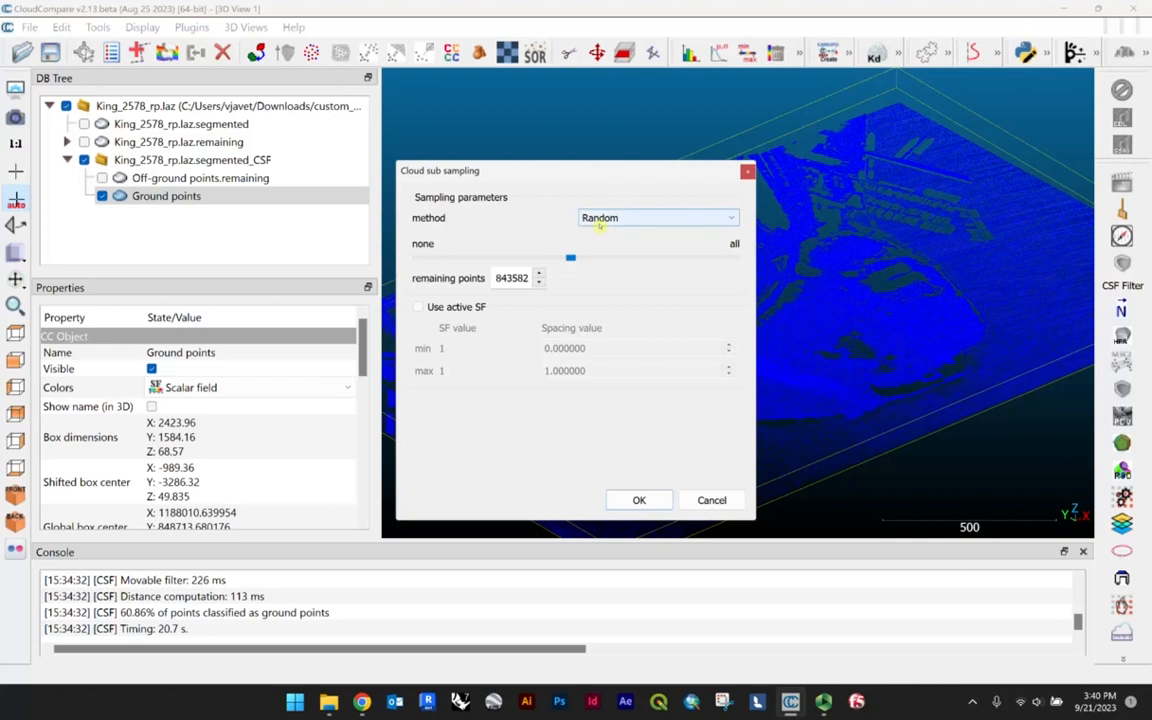
left_click(640, 500)
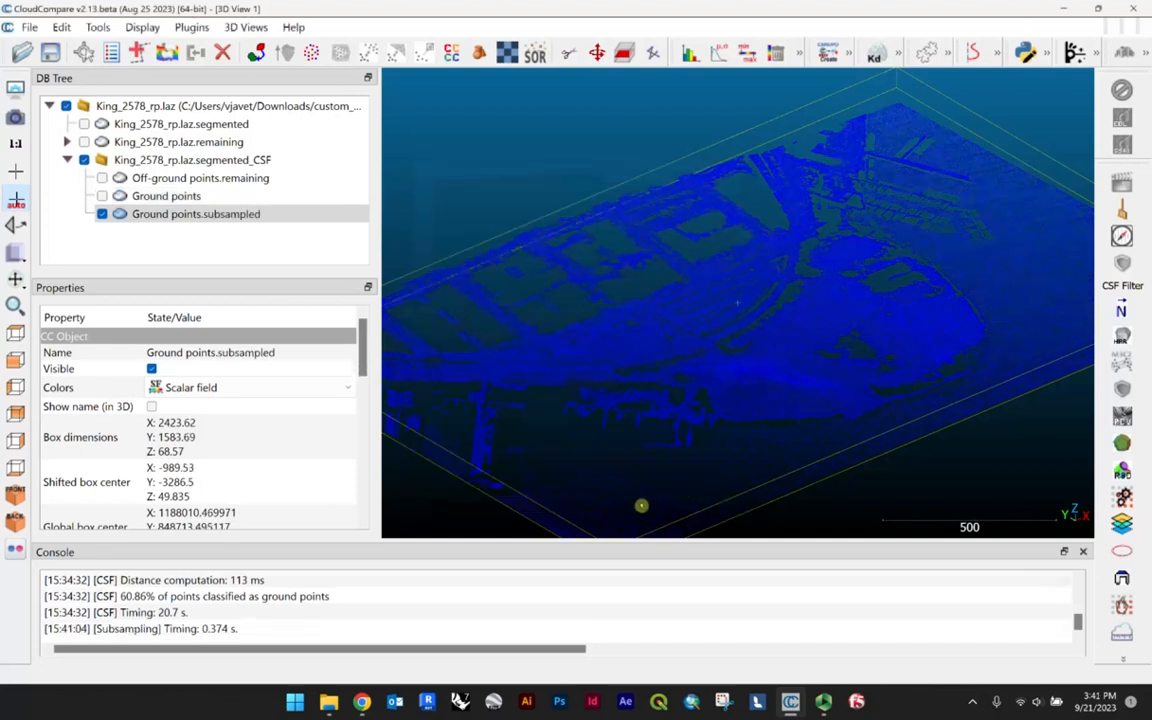
Show and hide the full Ground points cloud to compare its point density with Ground points.subsampled.
left_click(114, 215)
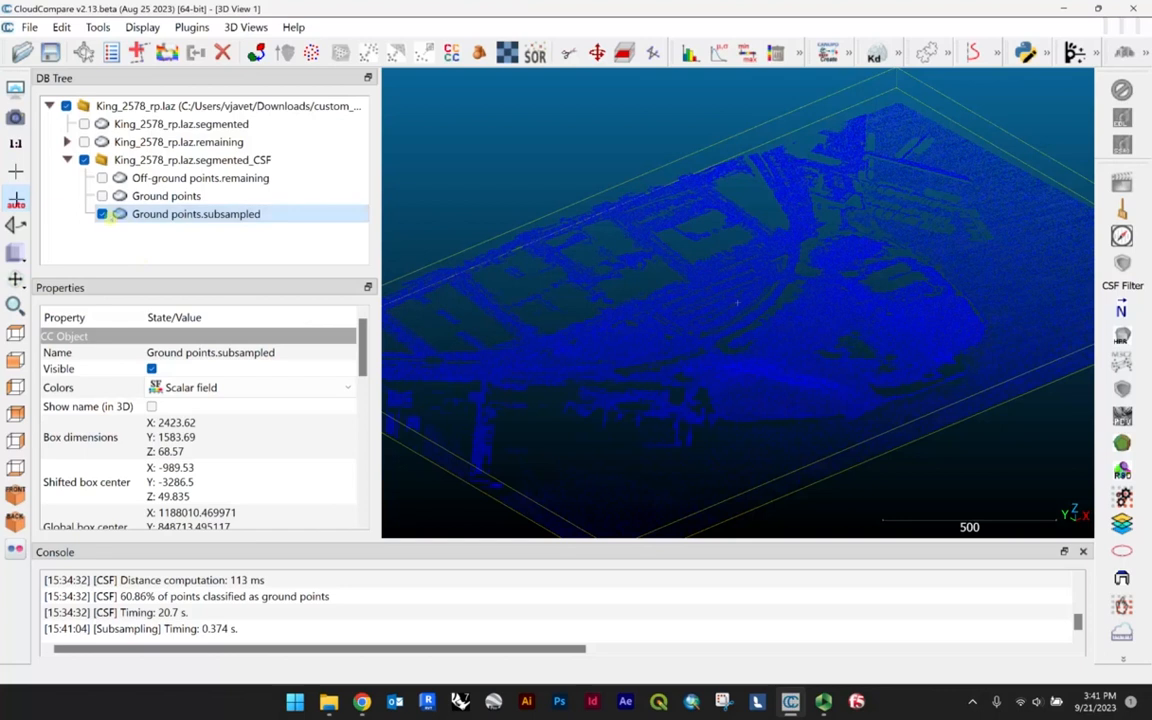
left_click(102, 197)
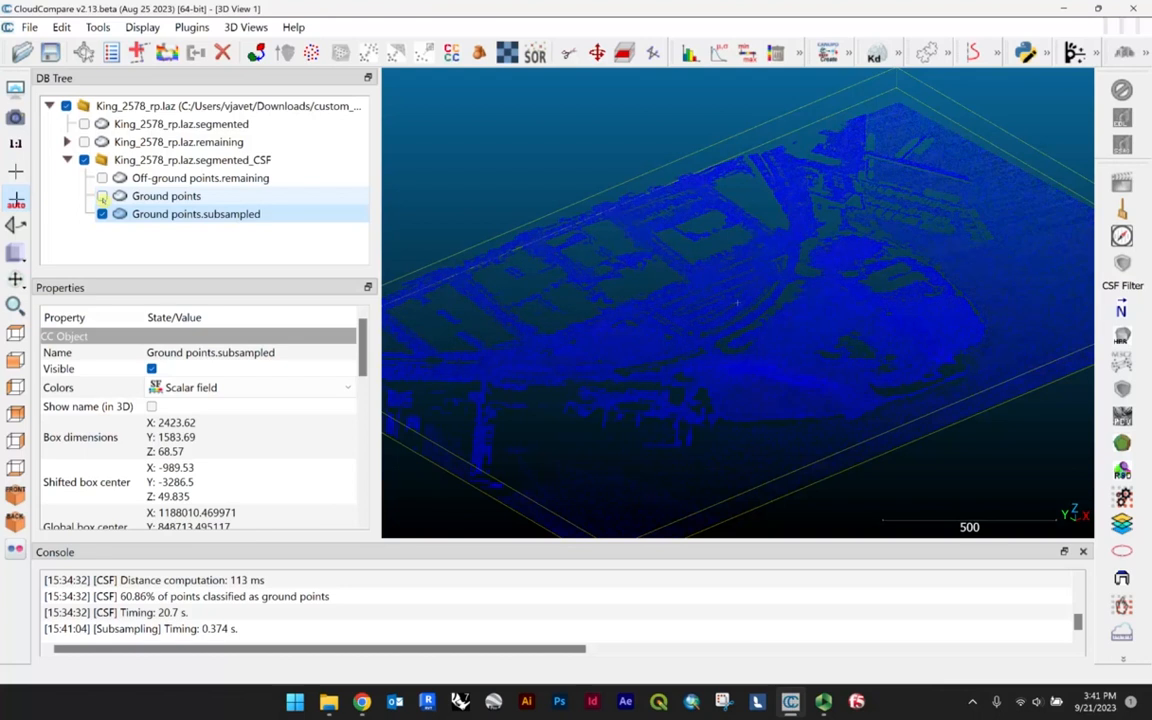
left_click(101, 196)
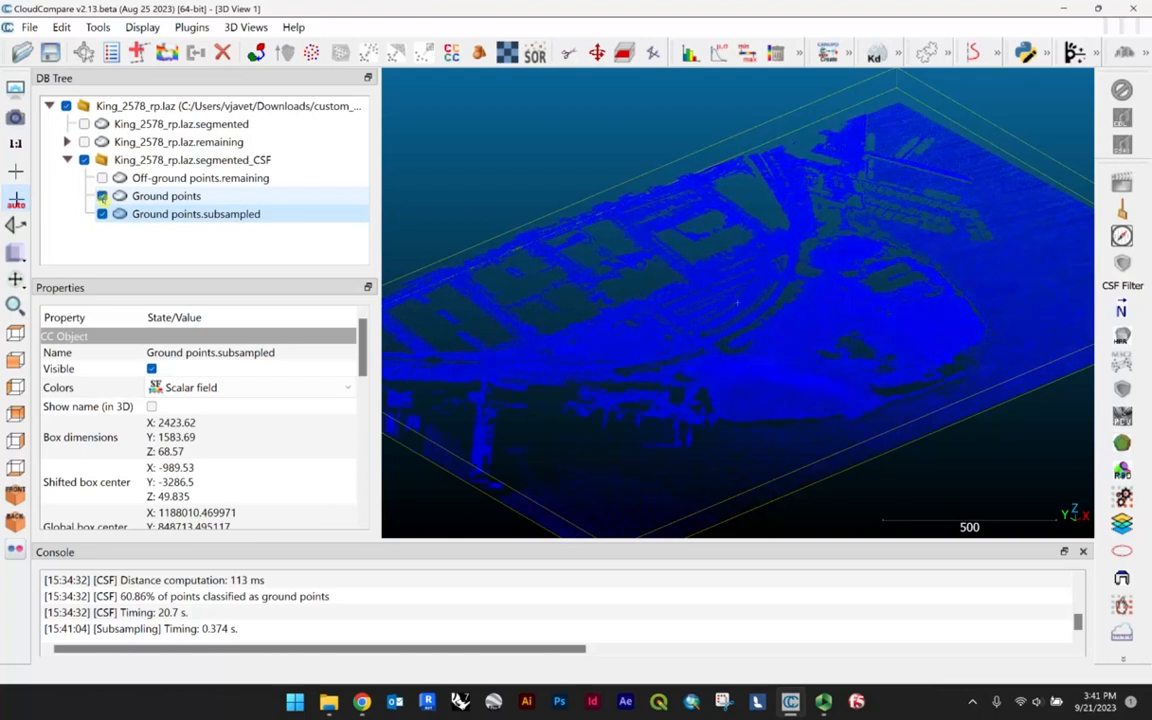
scroll(836, 450, "up", 5)
scroll(720, 381, "down", 3)
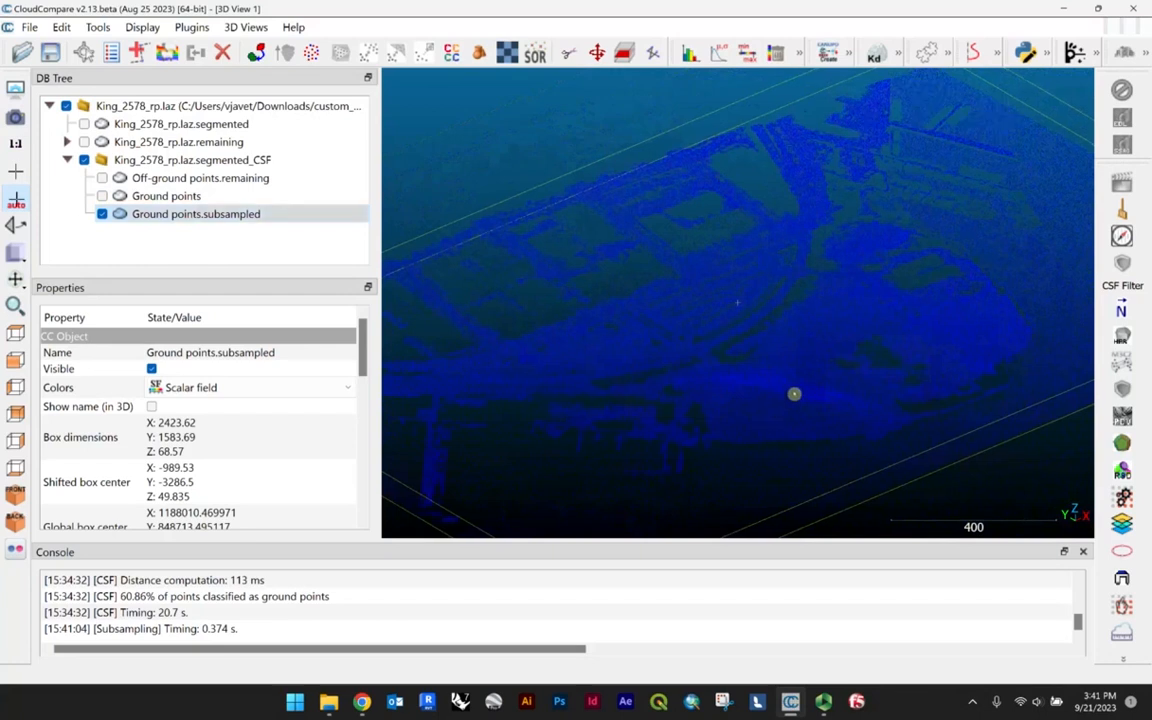
Examine Ground points.subsampled around the mound and shoreline to judge whether the terrain detail is still sufficient.
scroll(697, 275, "up", 3)
scroll(779, 362, "down", 4)
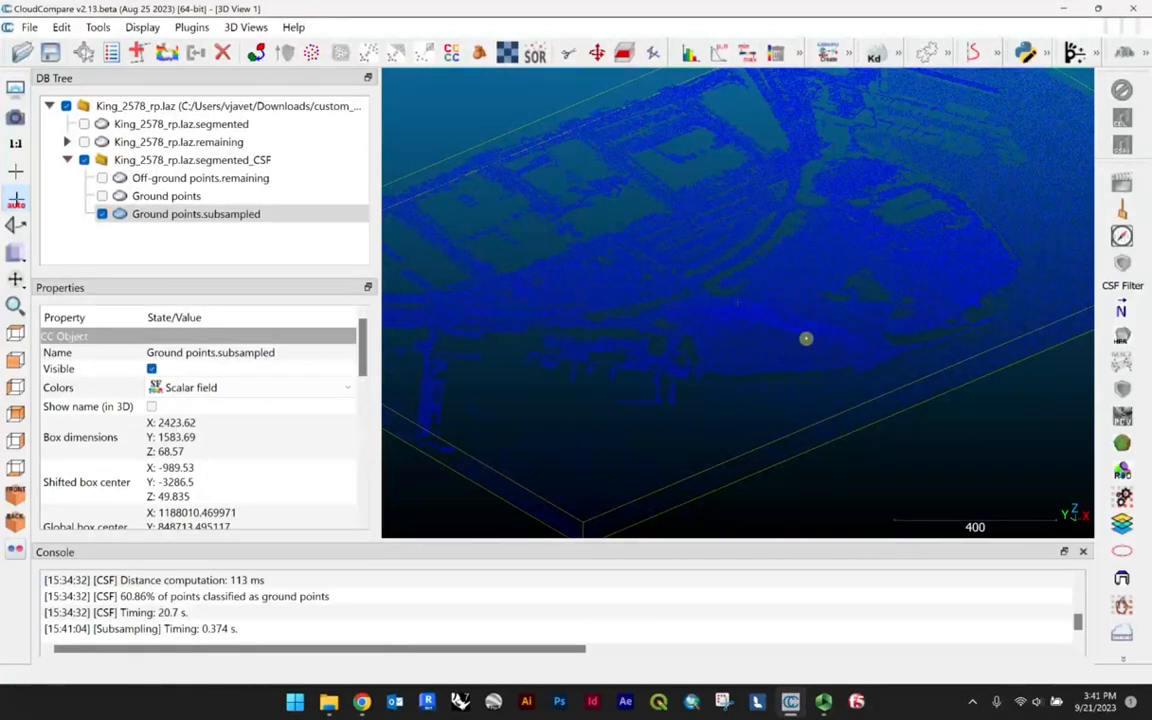
scroll(732, 339, "up", 2)
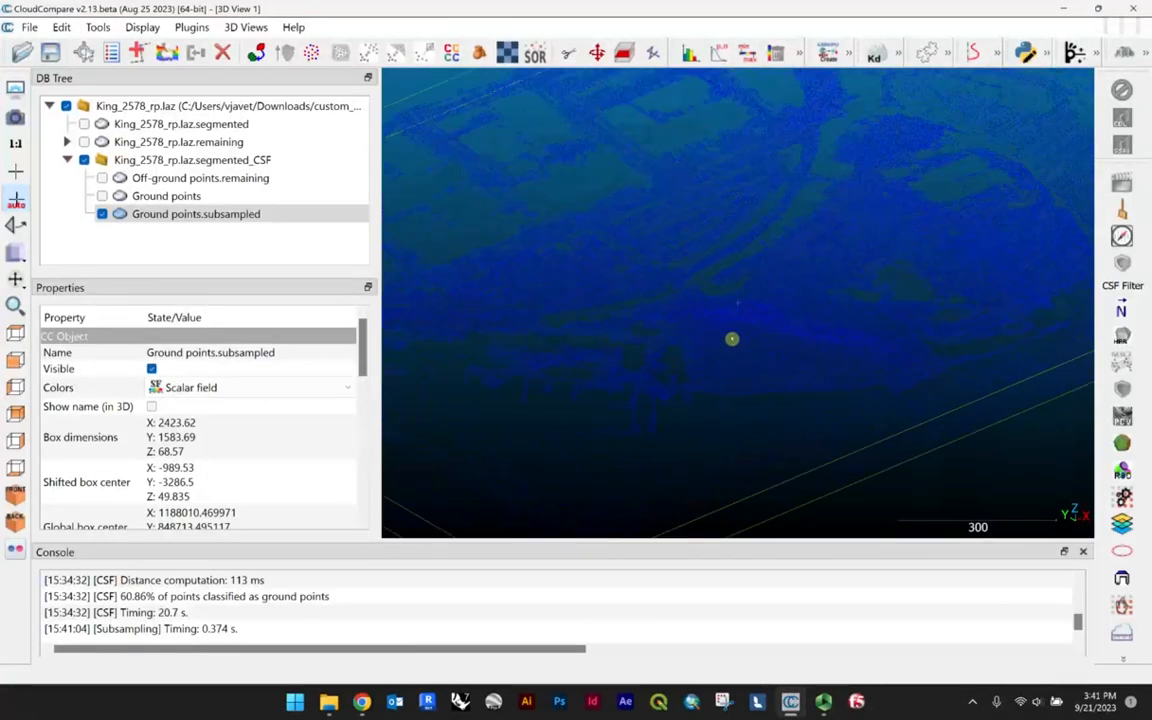
right_click_drag(732, 339, 776, 335)
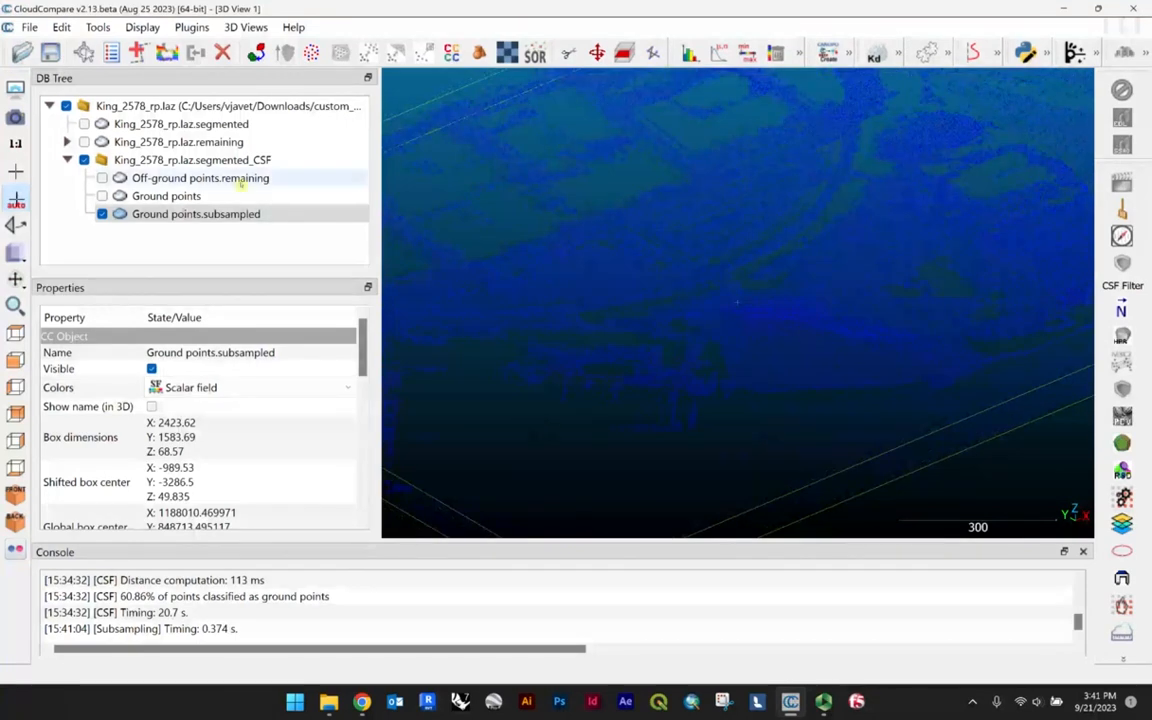
scroll(803, 361, "down", 1)
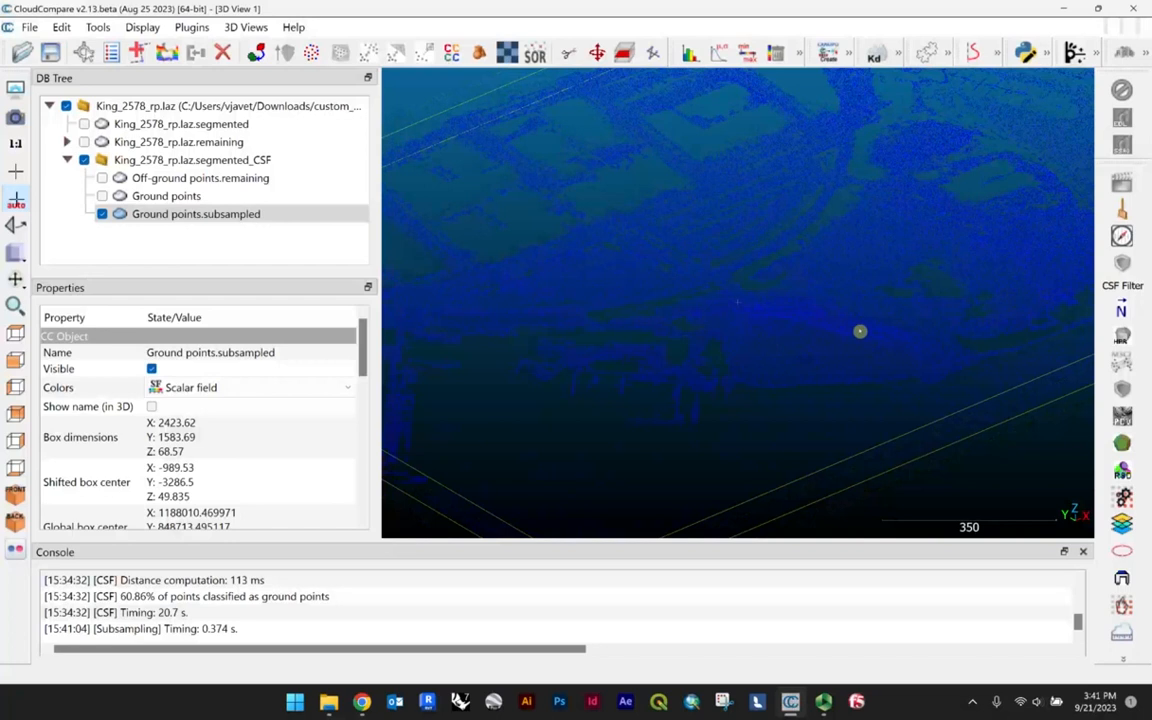
scroll(791, 384, "up", 2)
scroll(791, 384, "down", 2)
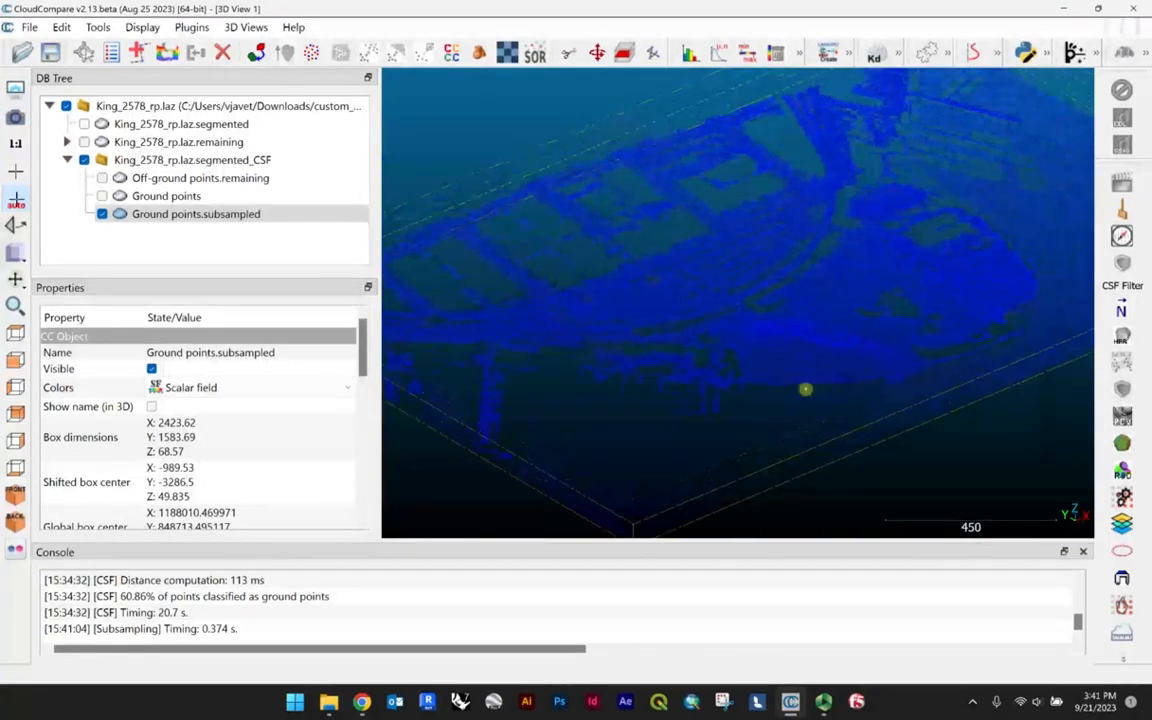
left_click(209, 217)
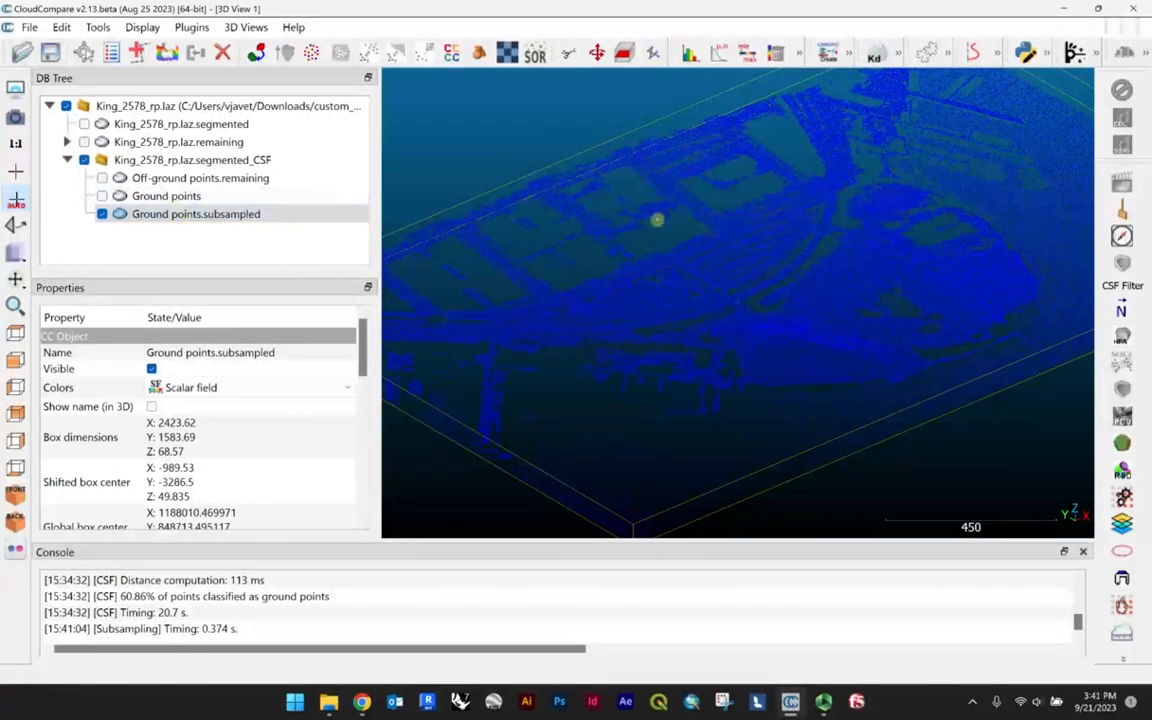
scroll(857, 379, "up", 1)
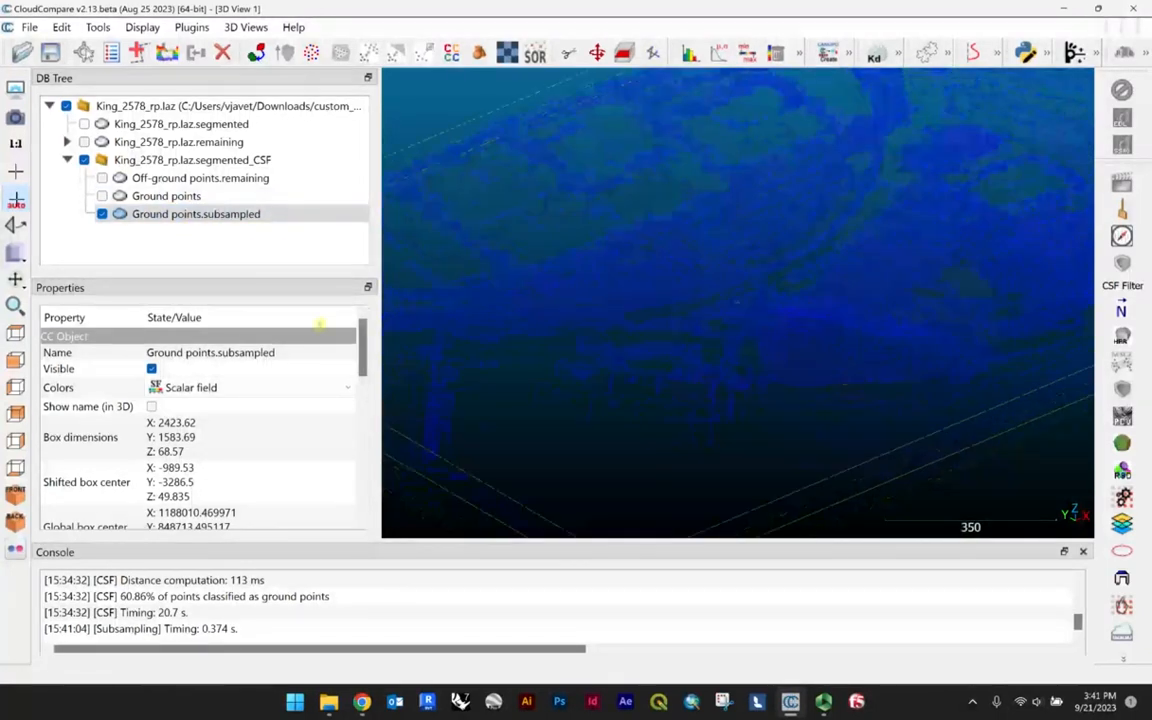
Build a Delaunay 2.5D (best fitting plane) mesh from the Ground points.subsampled cloud, with a max edge length of 0.
left_click(203, 215)
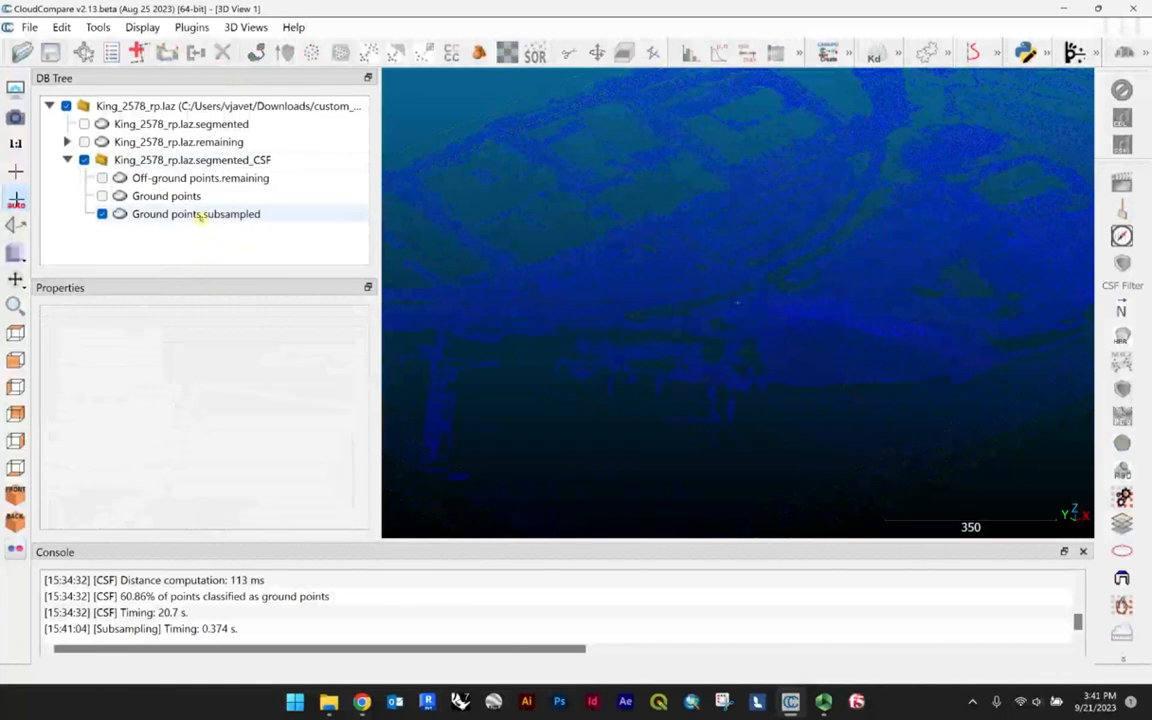
left_click_drag(820, 375, 874, 357)
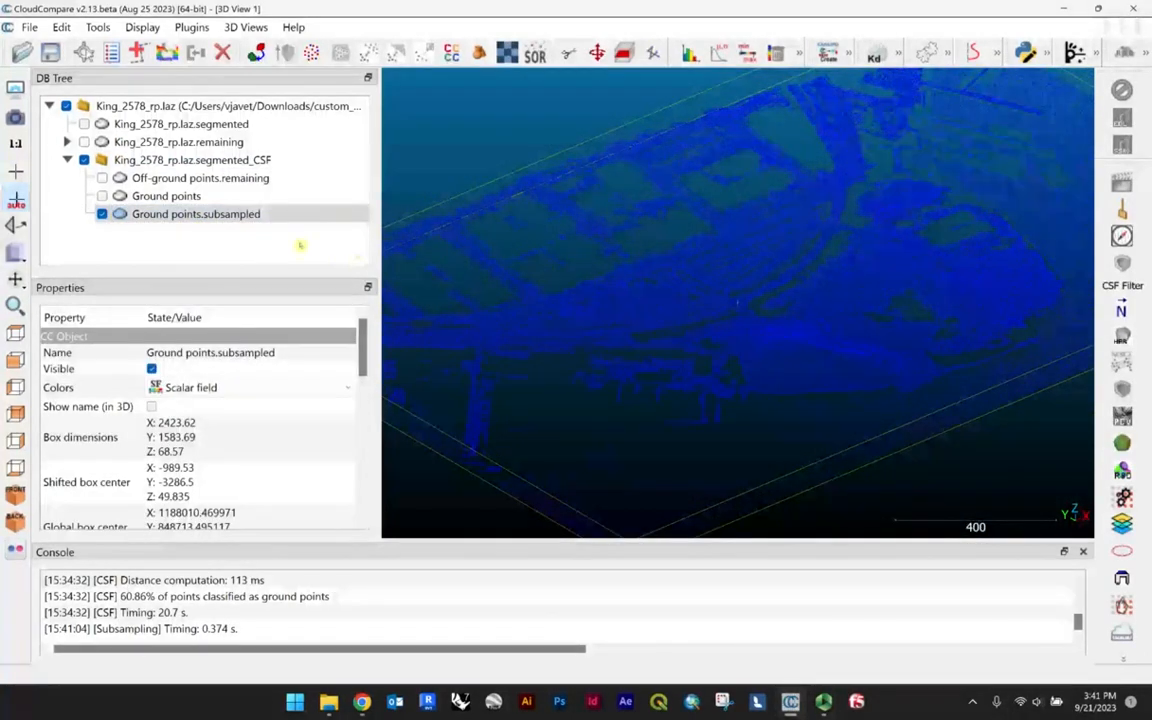
left_click_drag(467, 344, 816, 337)
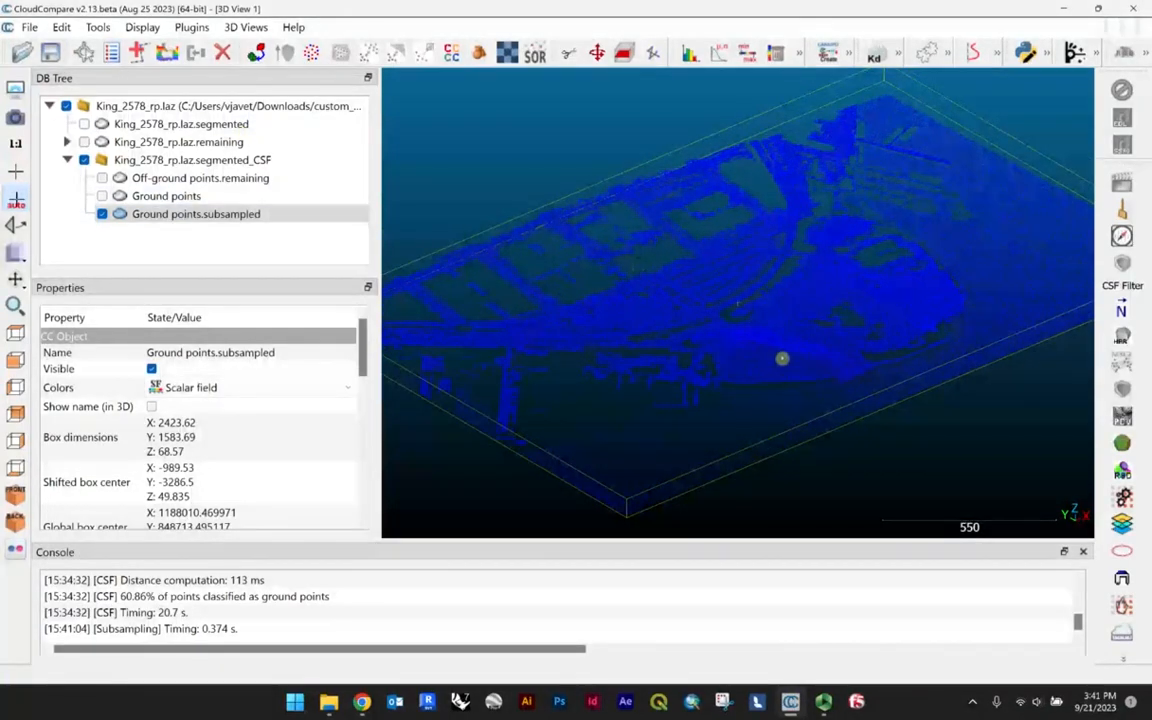
left_click_drag(812, 365, 777, 337)
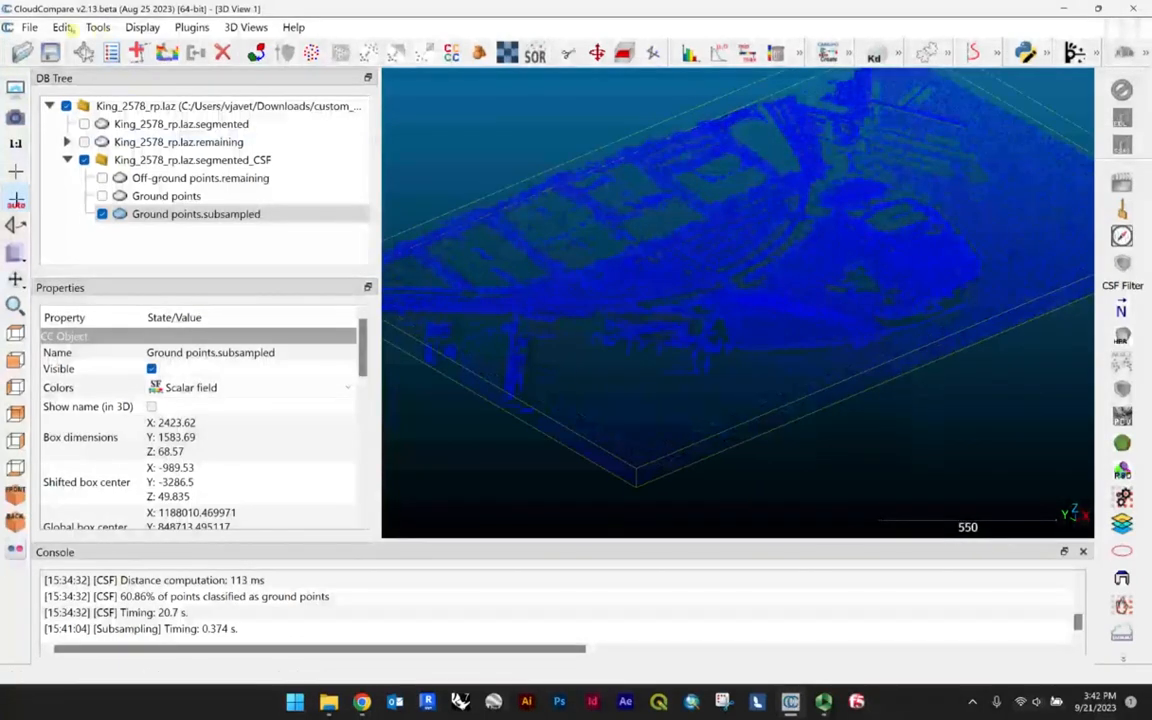
left_click(61, 27)
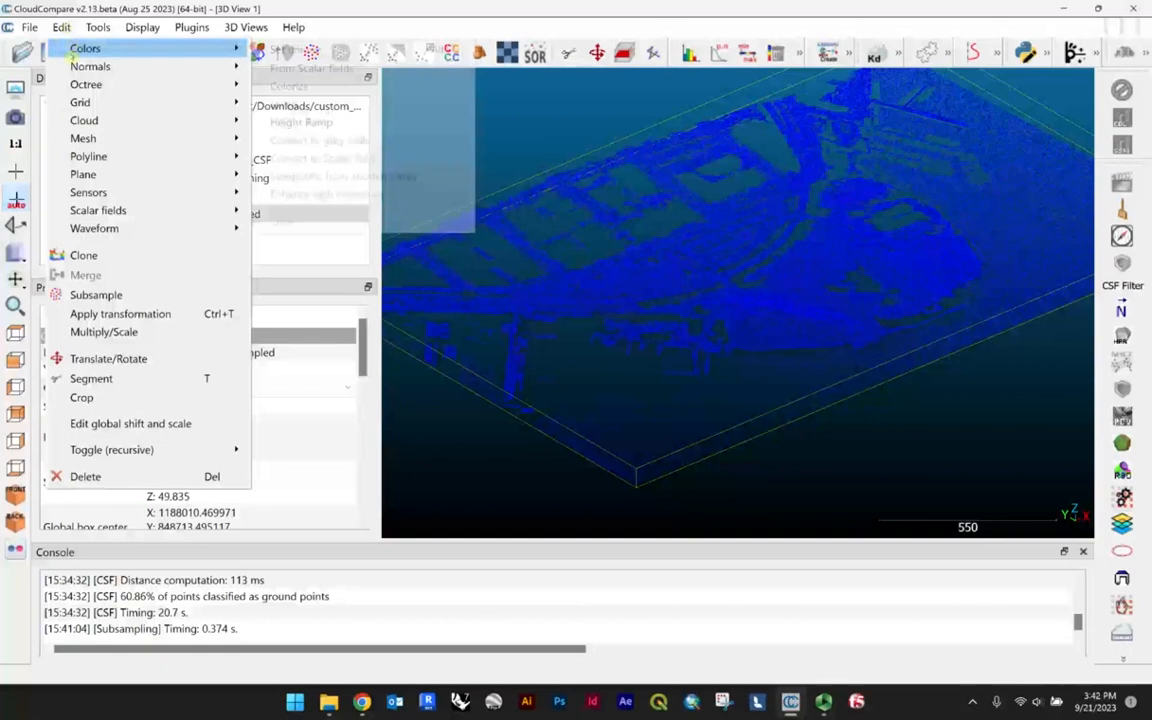
mouse_move(86, 141)
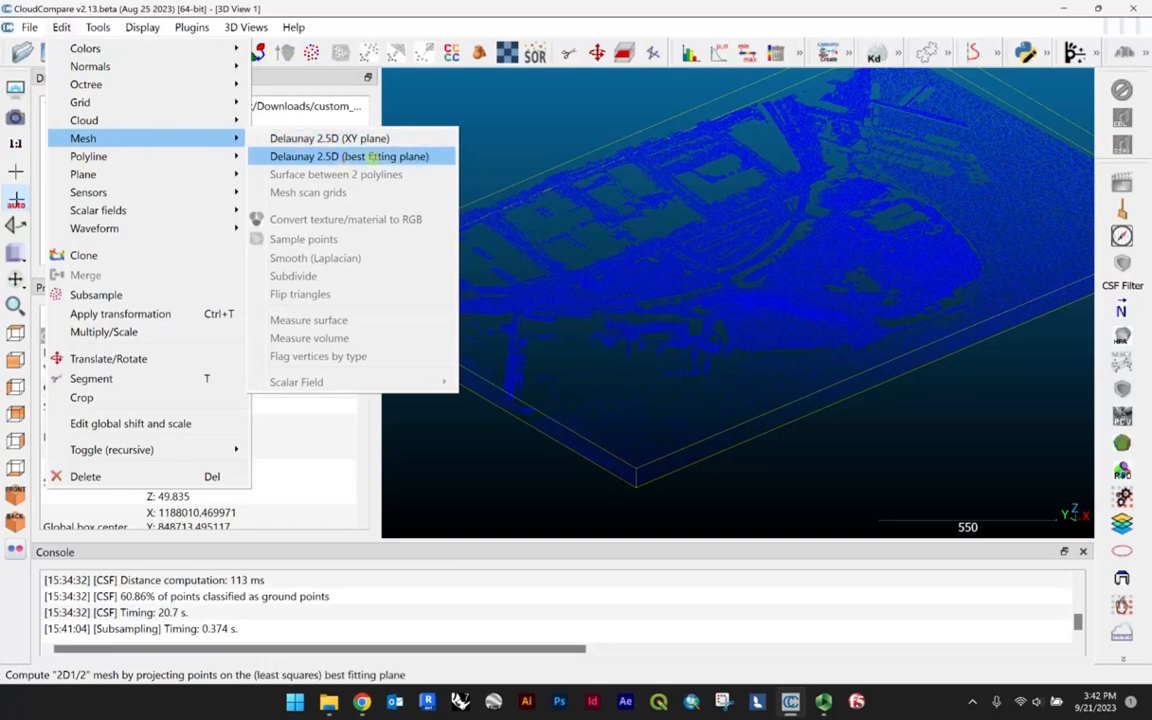
left_click(380, 157)
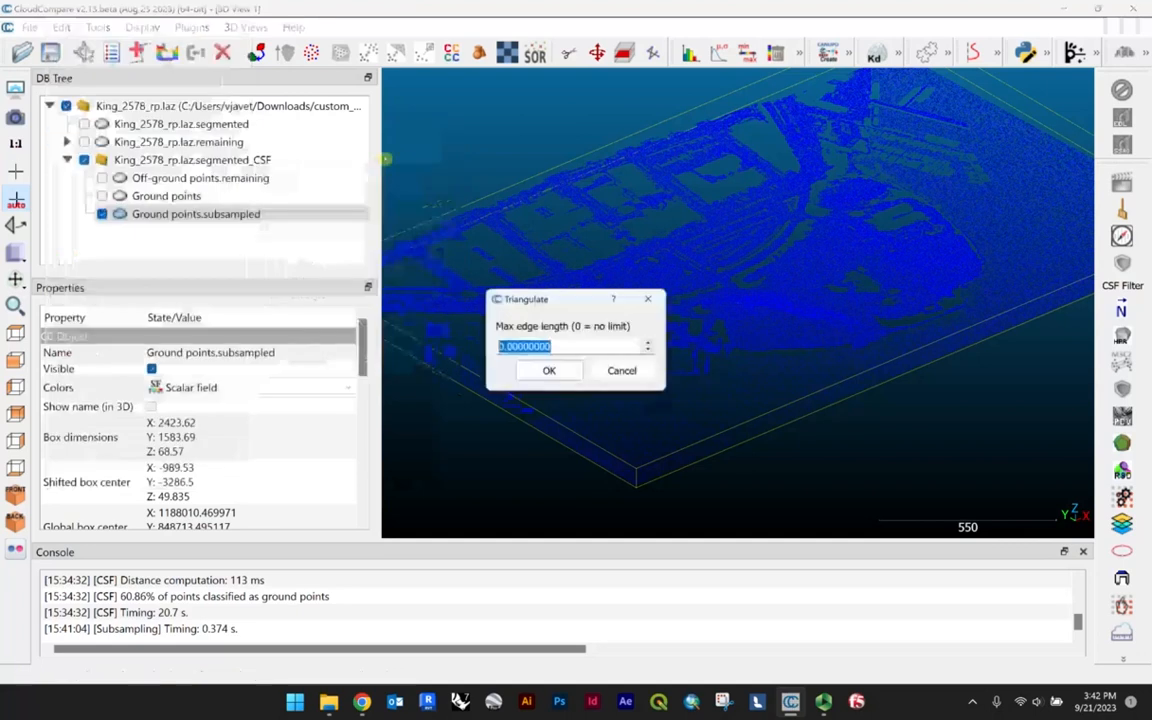
left_click(550, 371)
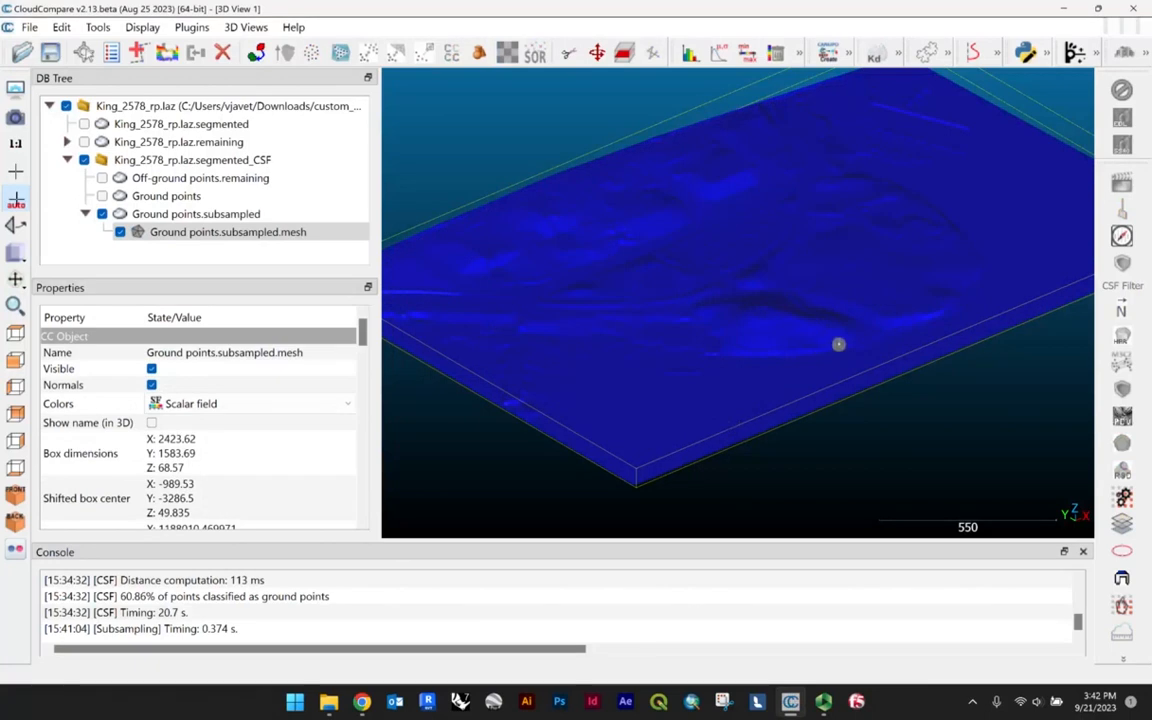
Examine the new ground mesh around the mound and shoreline at close range, and review the whole terrain surface.
scroll(838, 344, "up", 5)
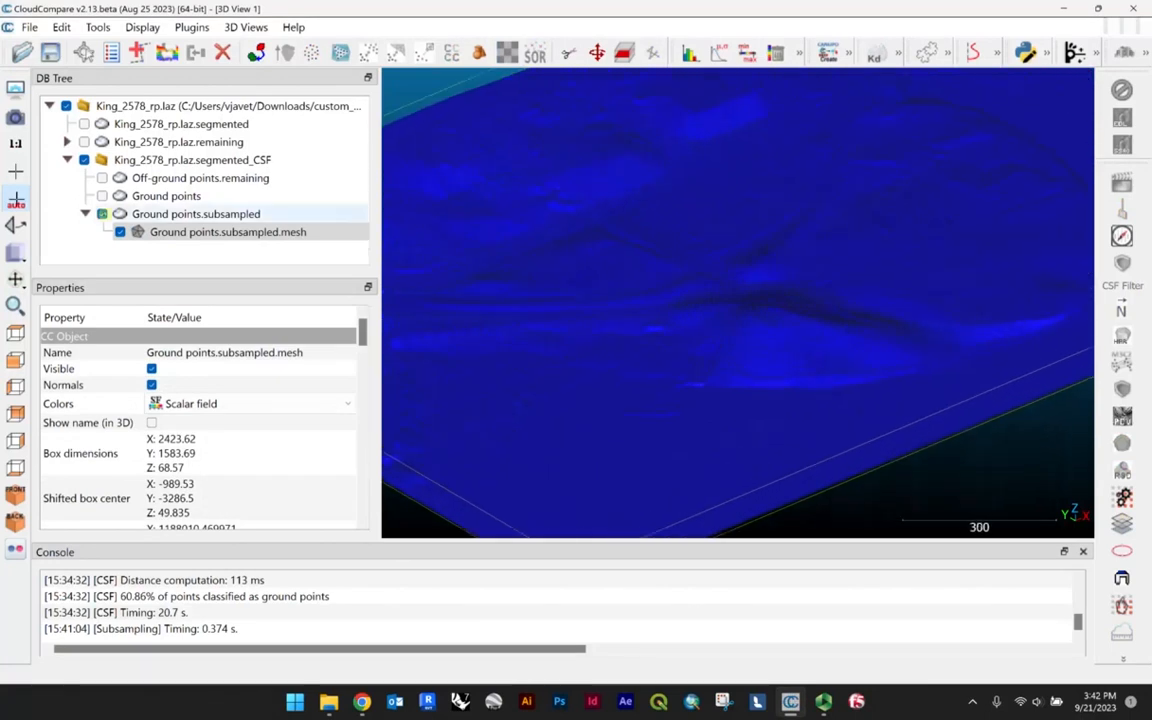
scroll(854, 375, "up", 3)
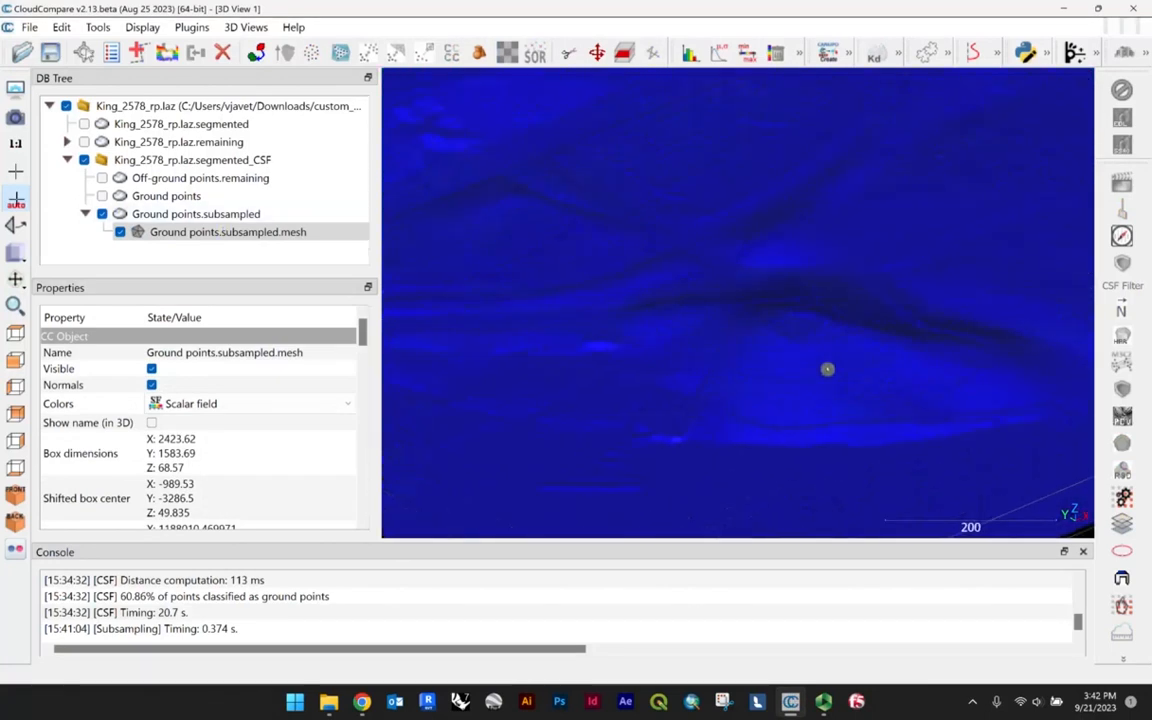
scroll(860, 354, "up", 2)
right_click_drag(859, 525, 846, 347)
scroll(812, 422, "up", 5)
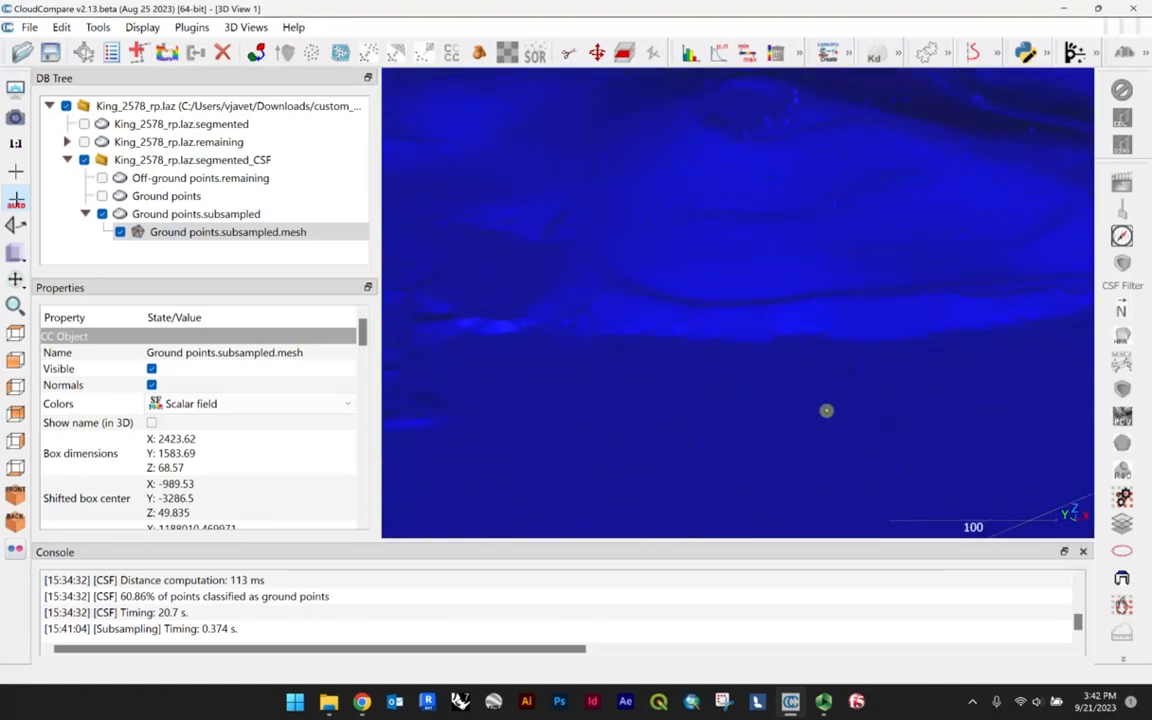
left_click_drag(751, 506, 881, 368)
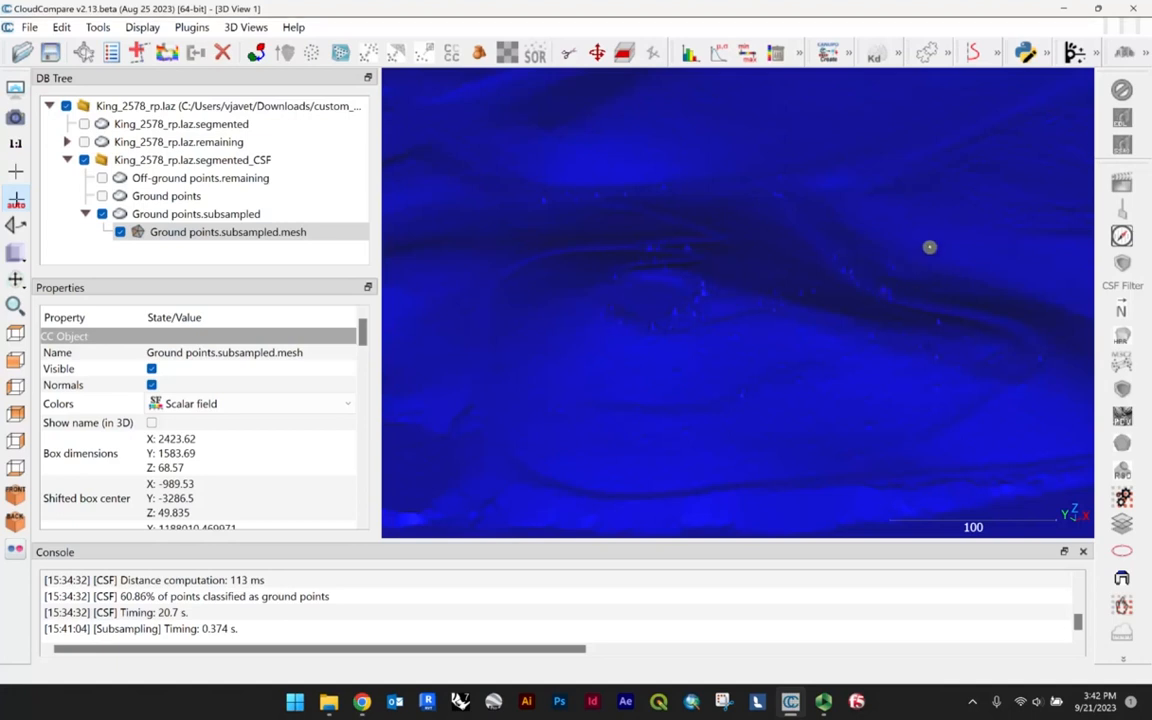
scroll(687, 368, "down", 6)
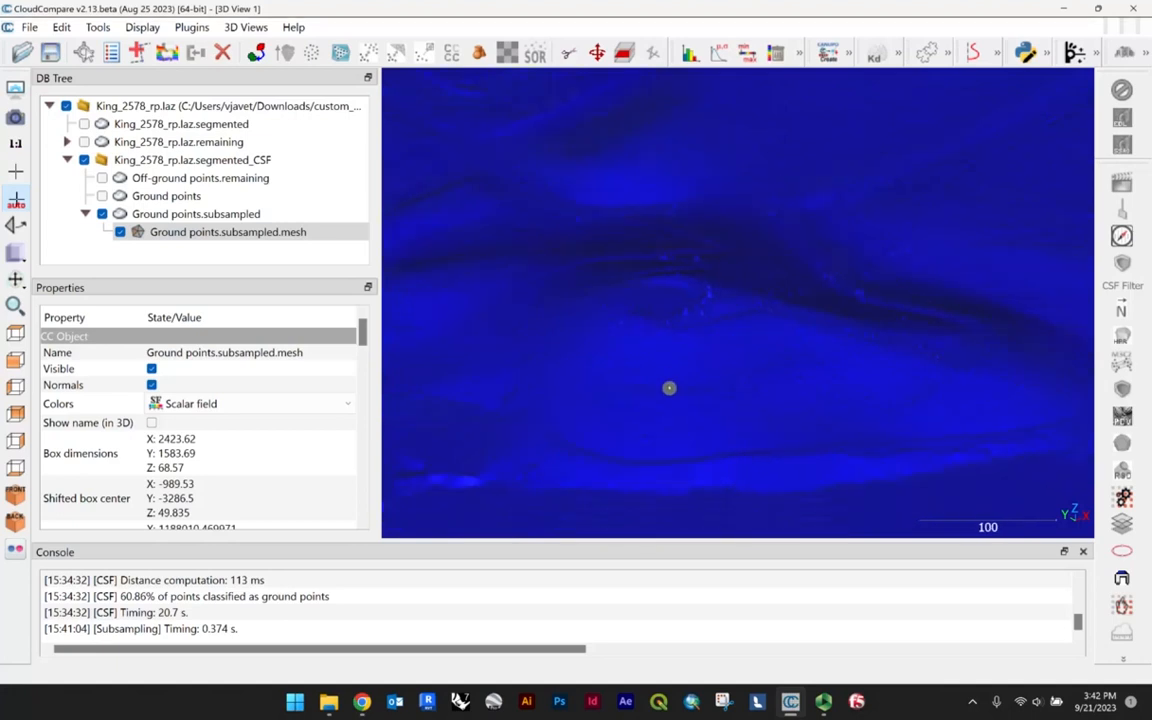
scroll(650, 376, "down", 6)
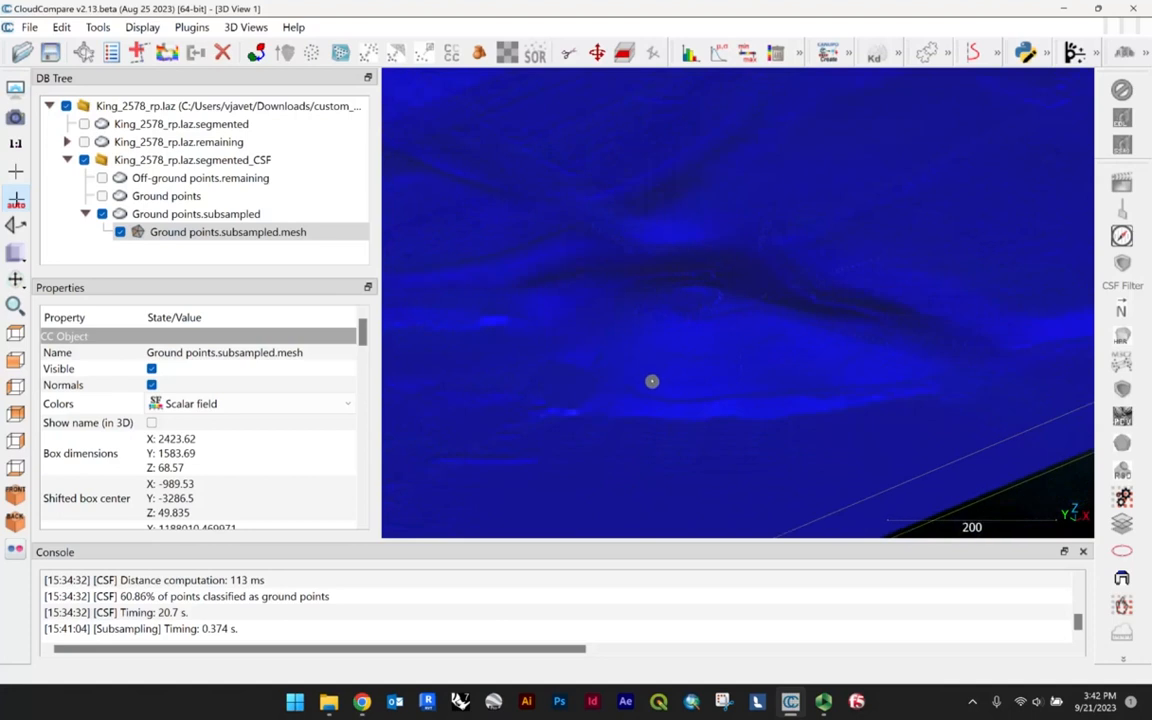
scroll(642, 375, "down", 5)
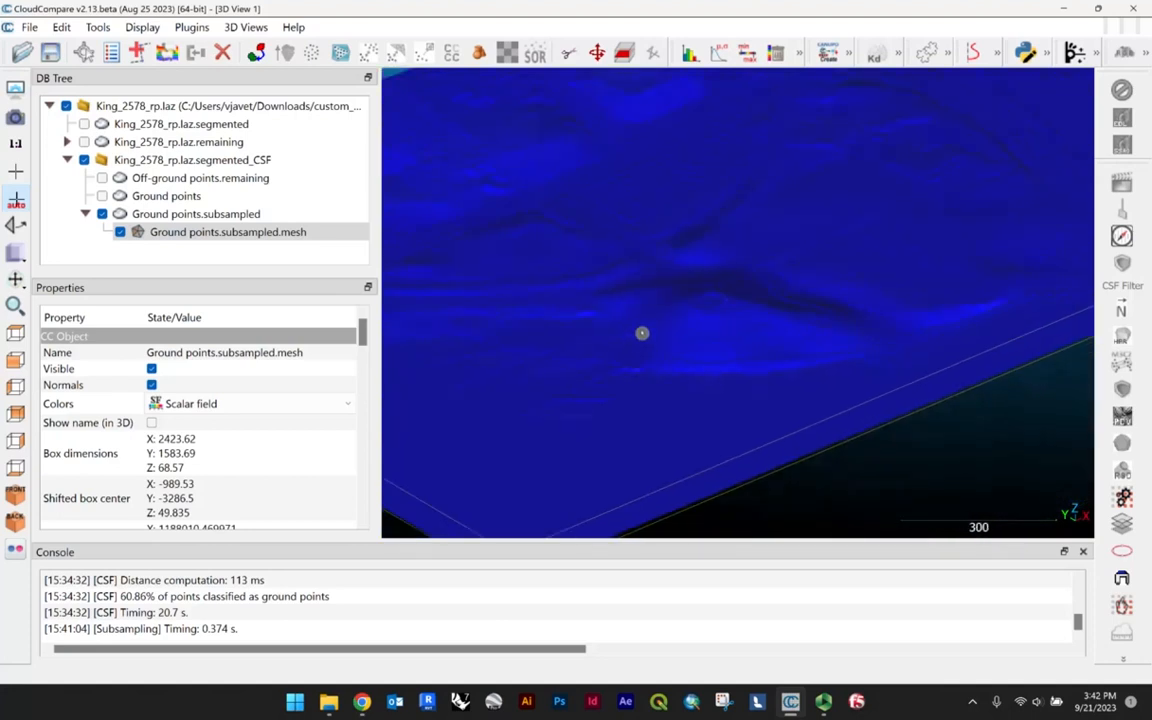
scroll(709, 375, "down", 5)
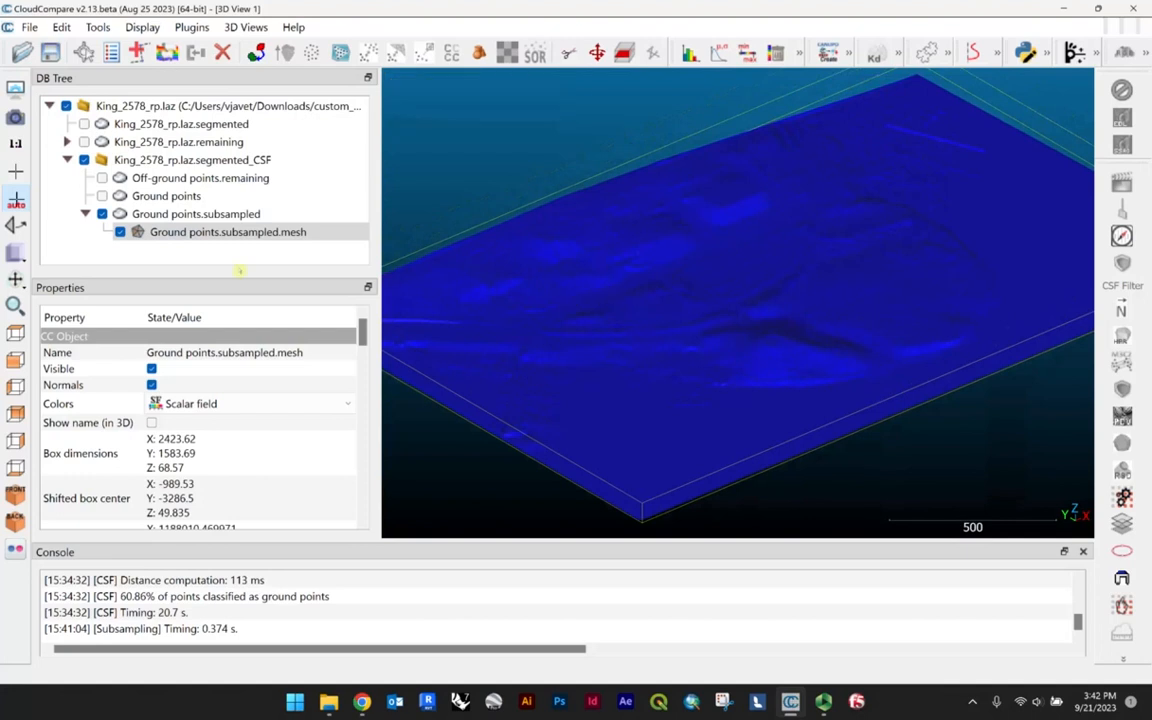
Start saving Ground points.subsampled.mesh to the Desktop and set the file type to OBJ mesh (*.obj).
left_click(184, 233)
left_click(180, 233)
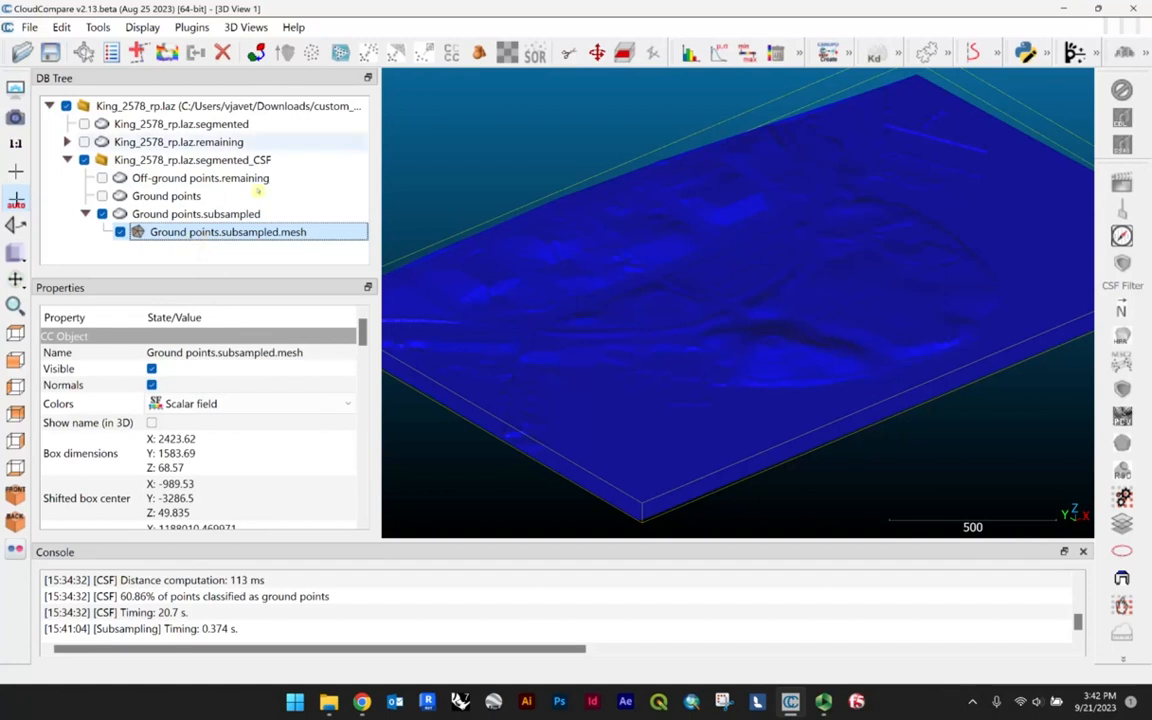
left_click(184, 233, "ctrl")
left_click(184, 231)
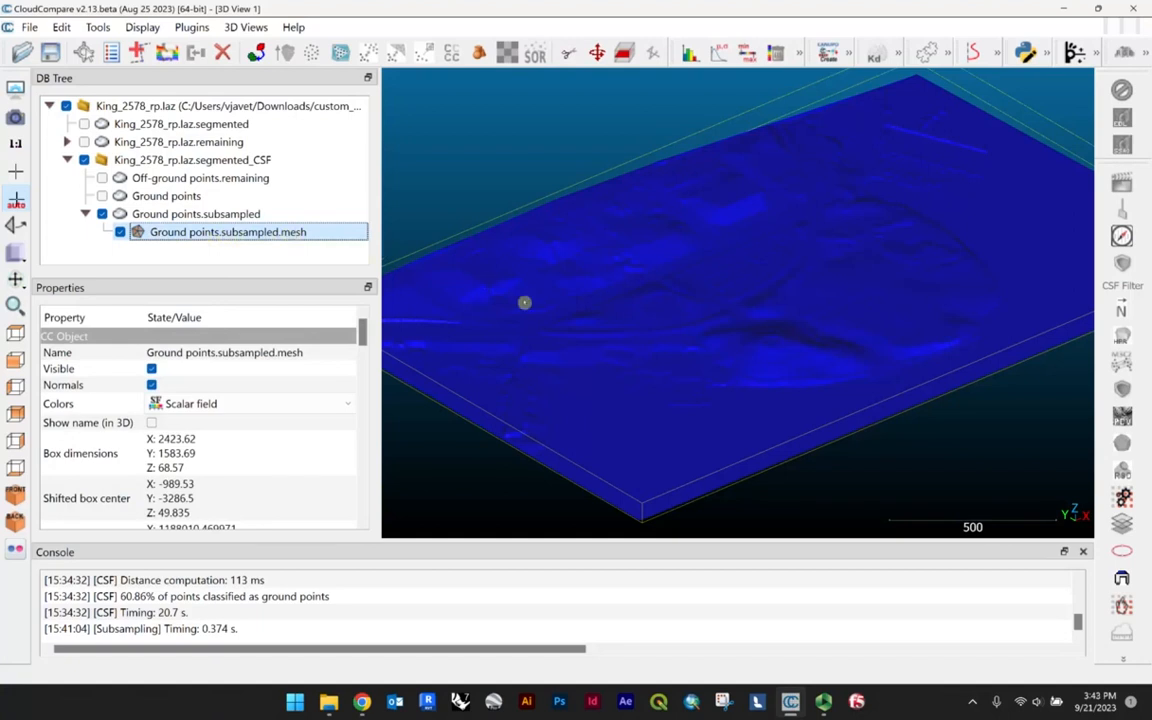
left_click(30, 27)
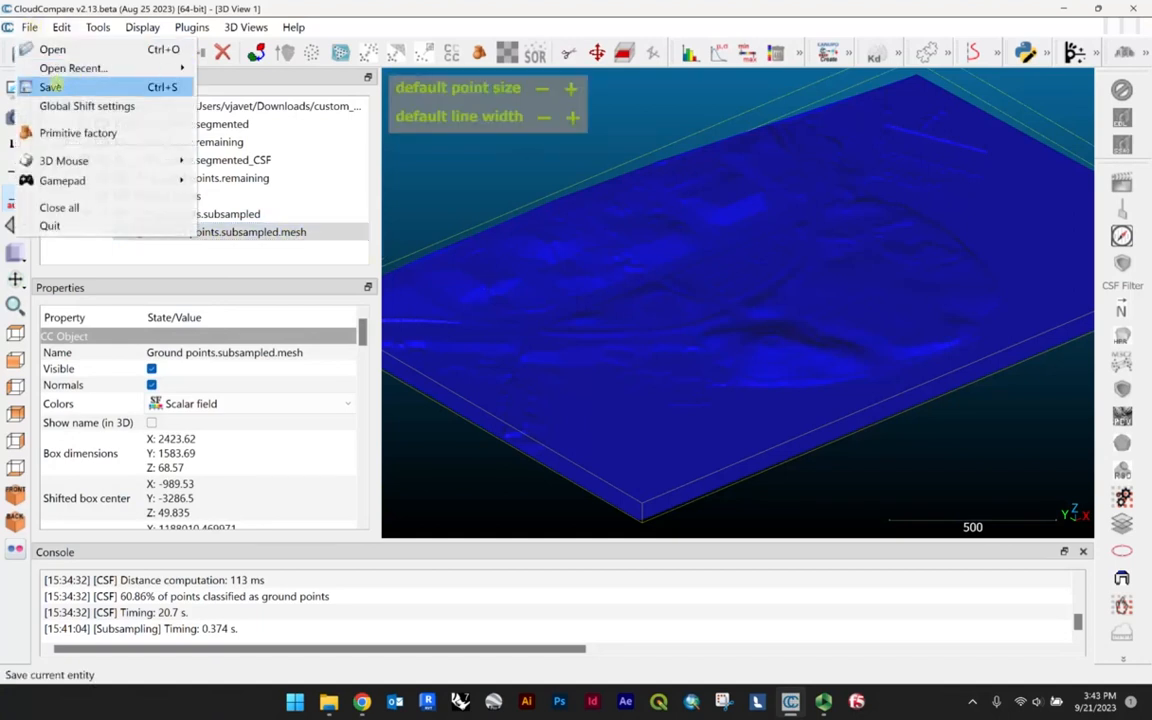
left_click(50, 87)
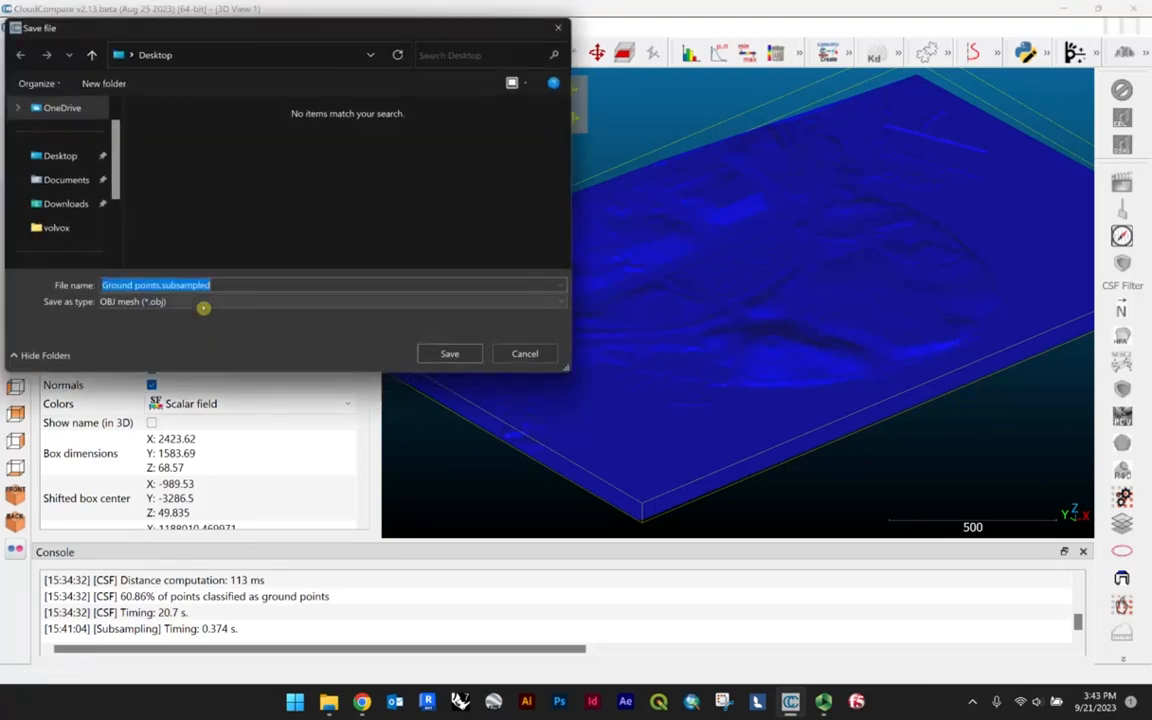
left_click(163, 305)
left_click(180, 311)
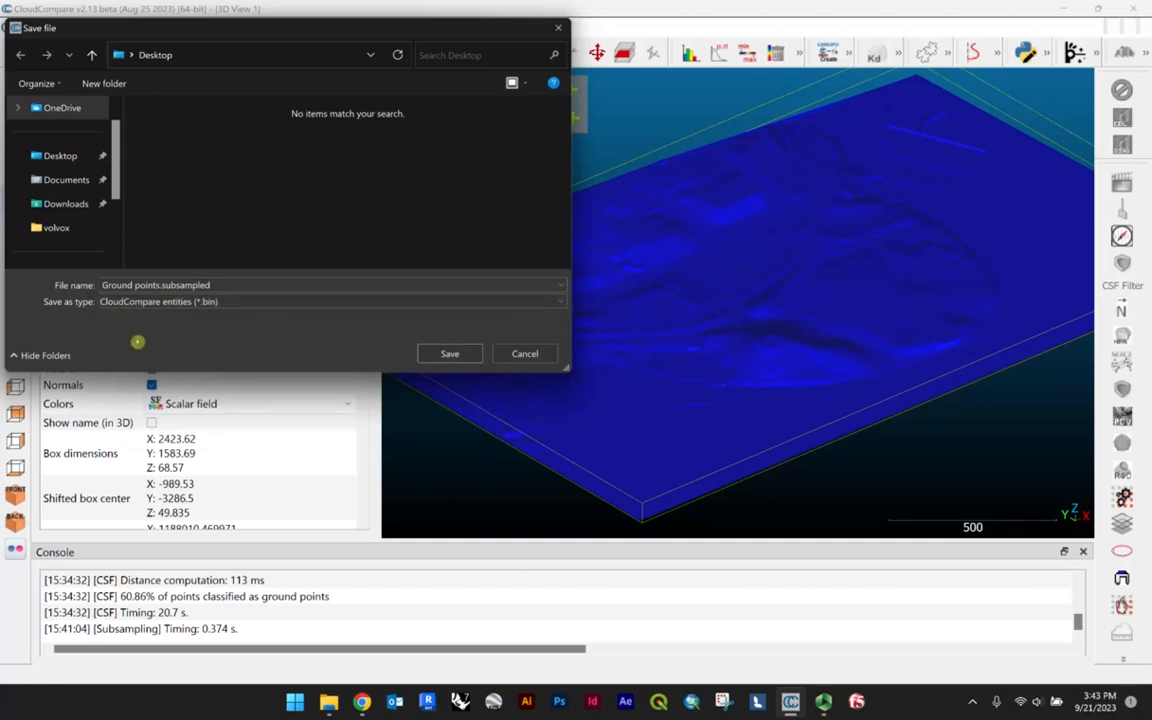
left_click(205, 303)
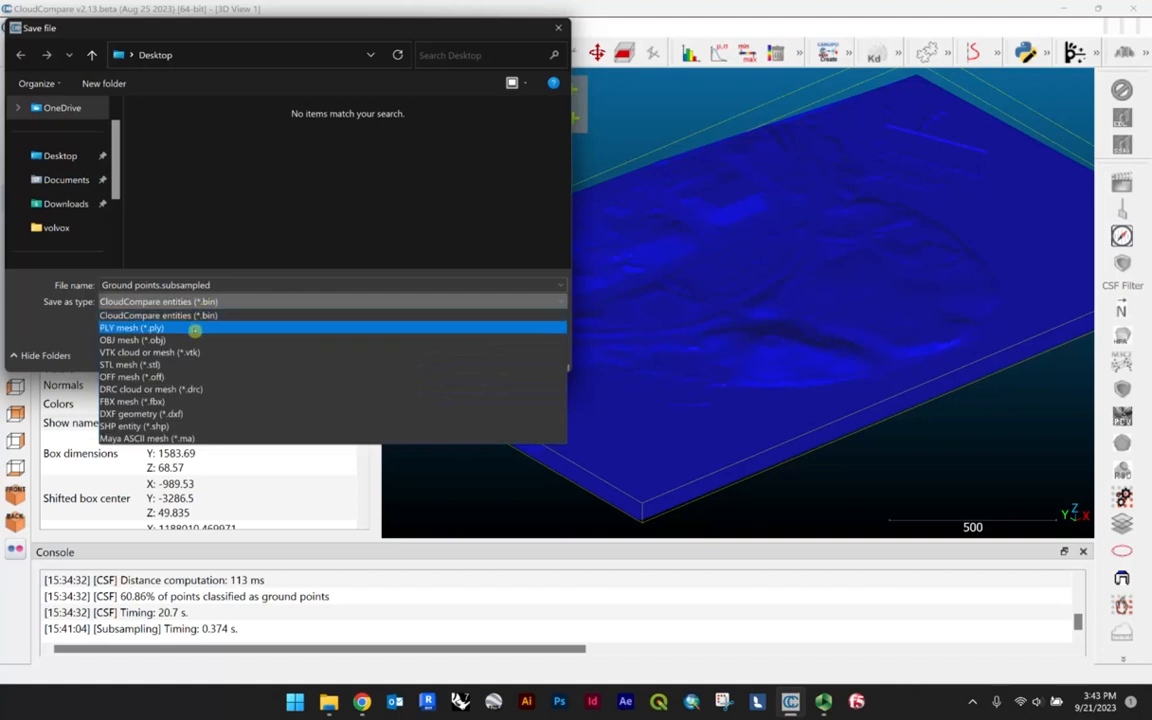
left_click(194, 339)
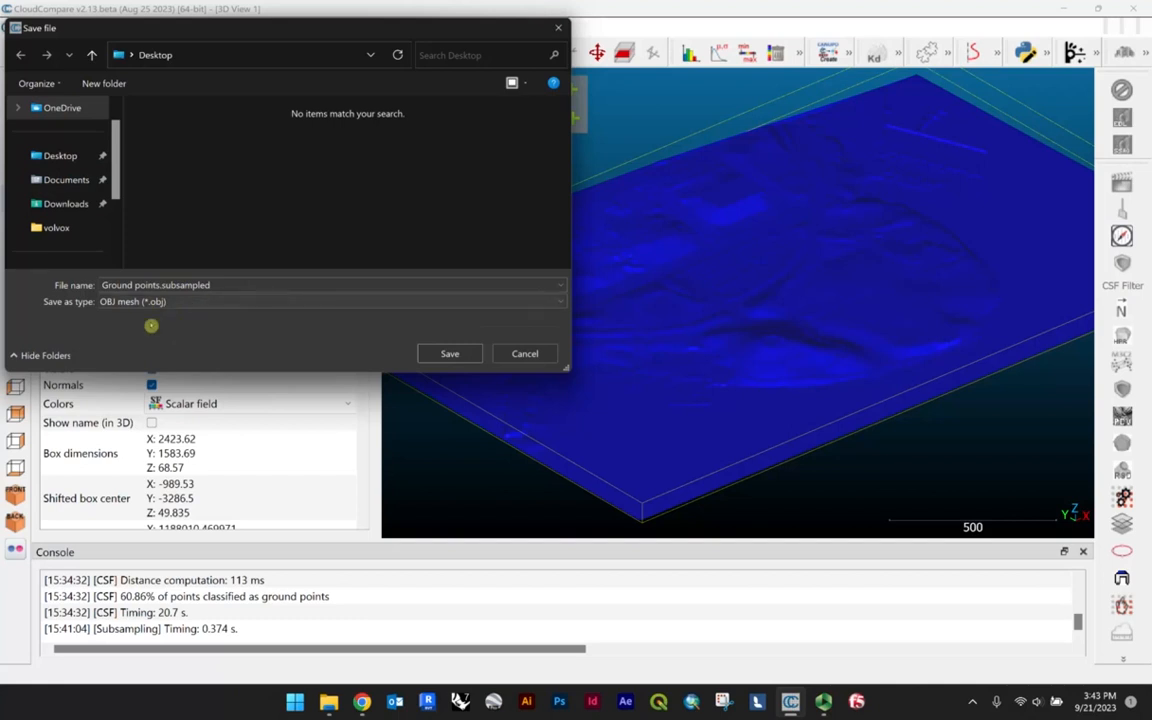
Keep the file name Ground points.subsampled and save the mesh.
left_click(241, 283)
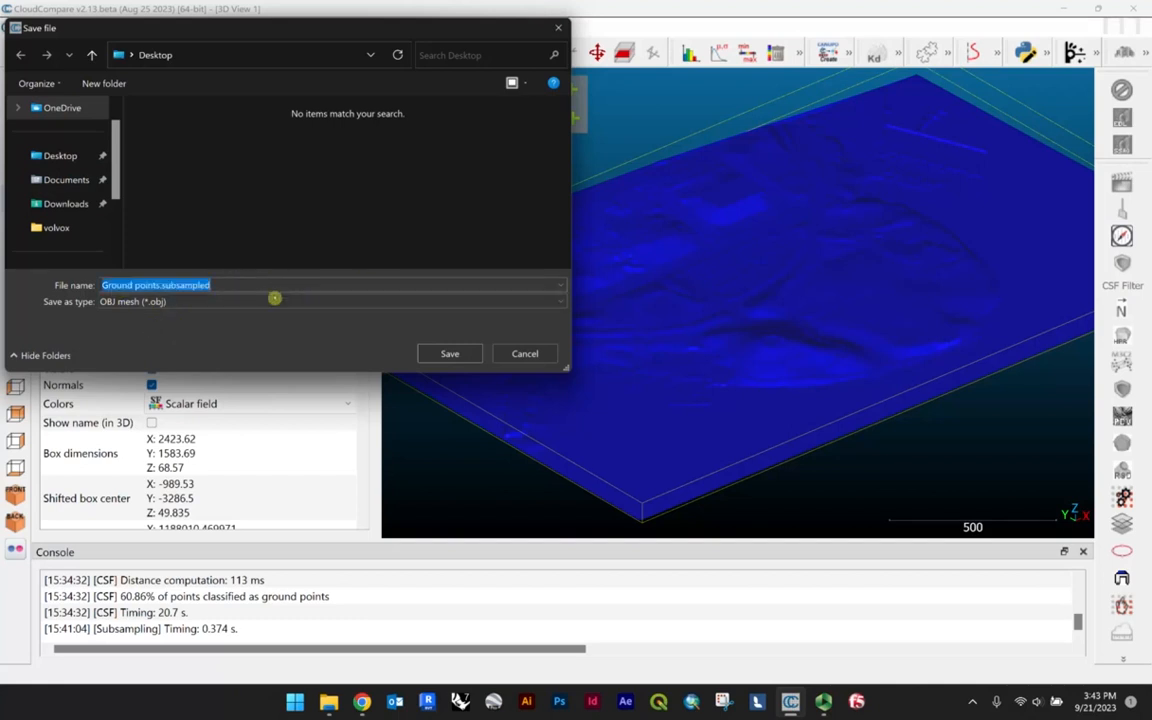
left_click(246, 289)
left_click_drag(225, 288, 88, 290)
left_click_drag(207, 288, 78, 286)
left_click(177, 287)
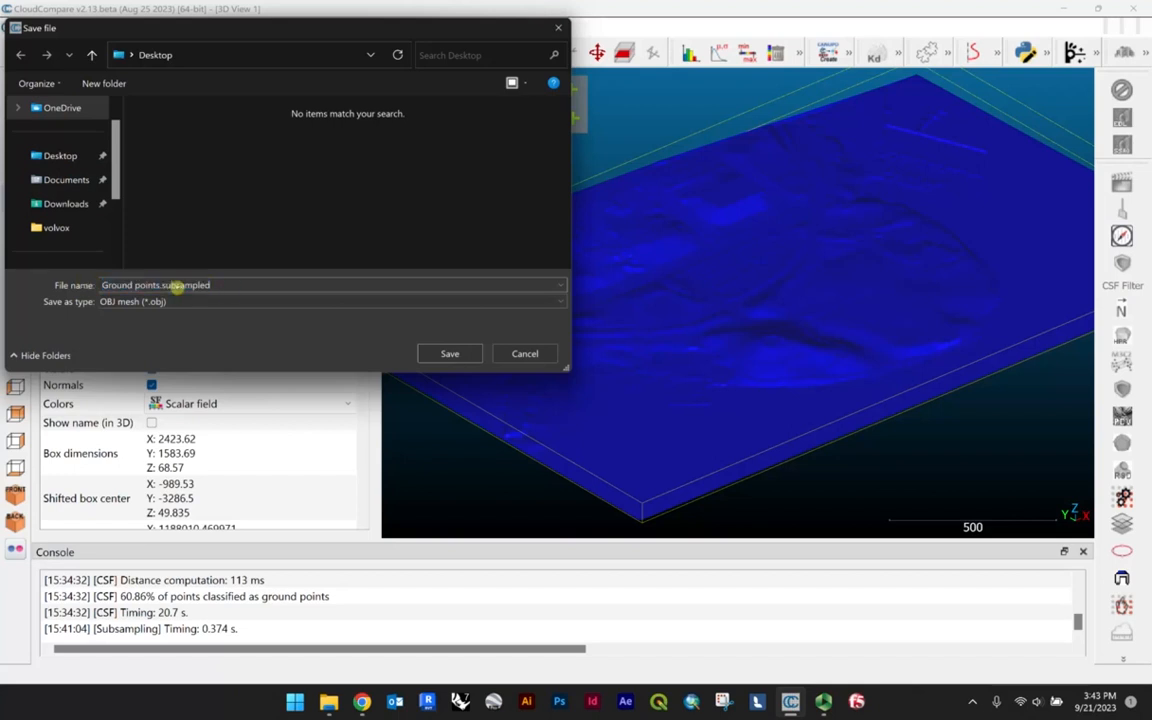
left_click(225, 287)
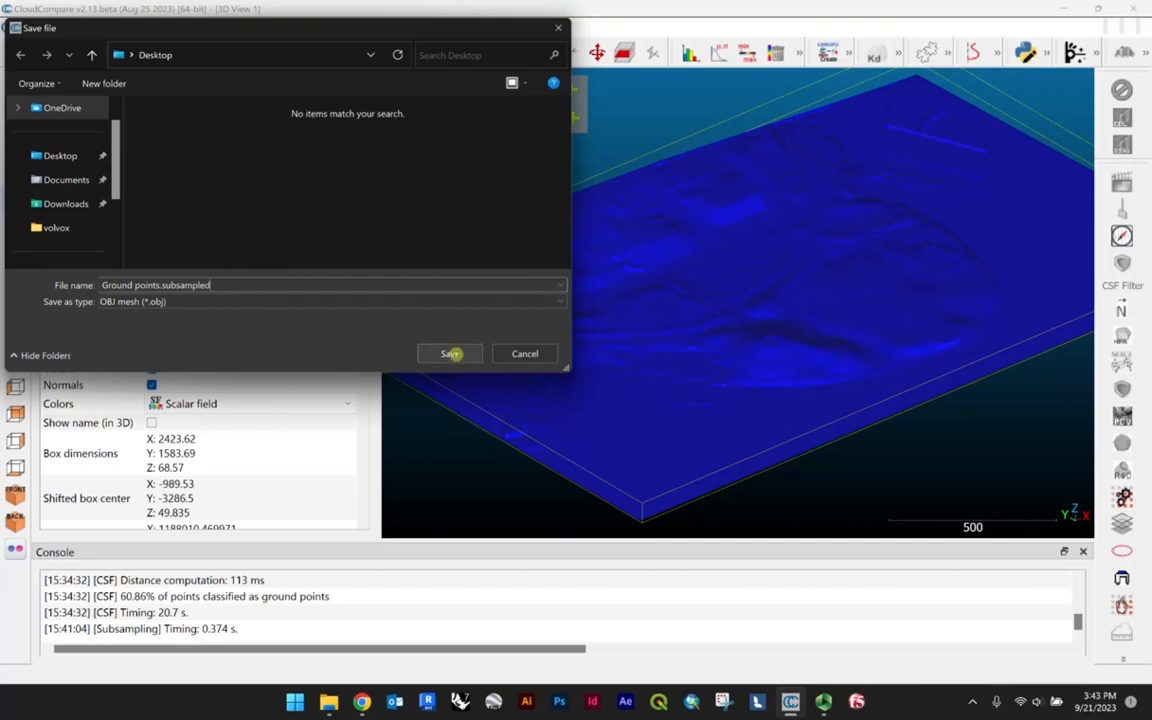
left_click(450, 354)
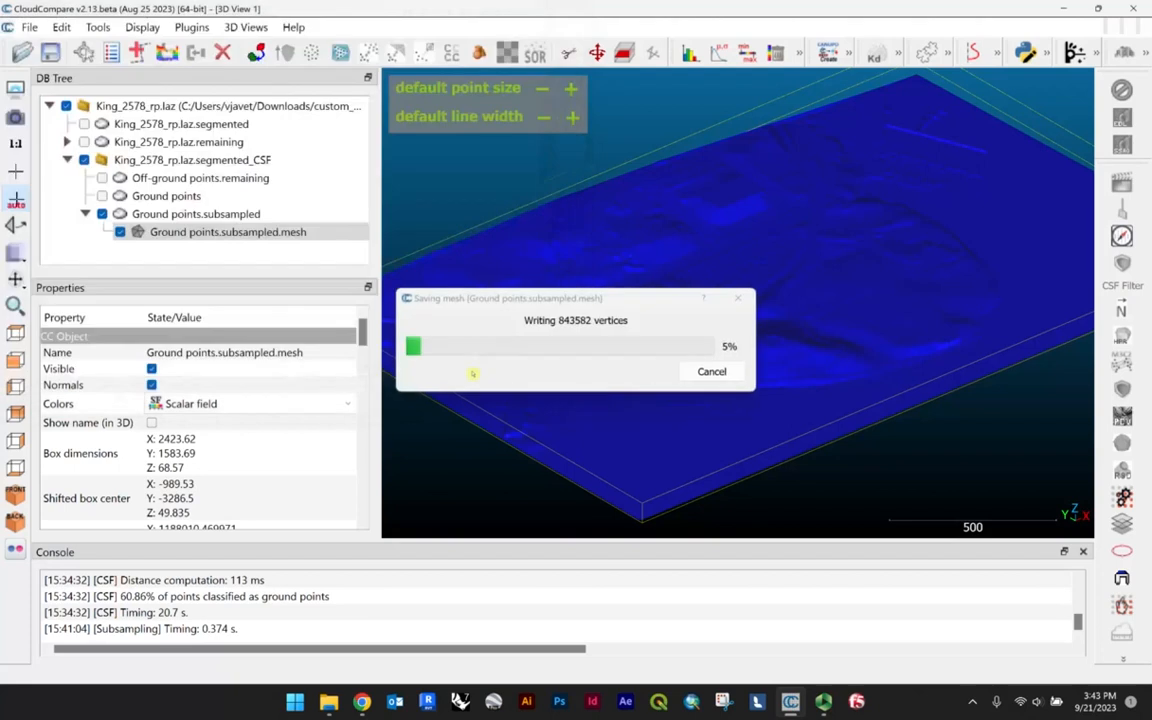
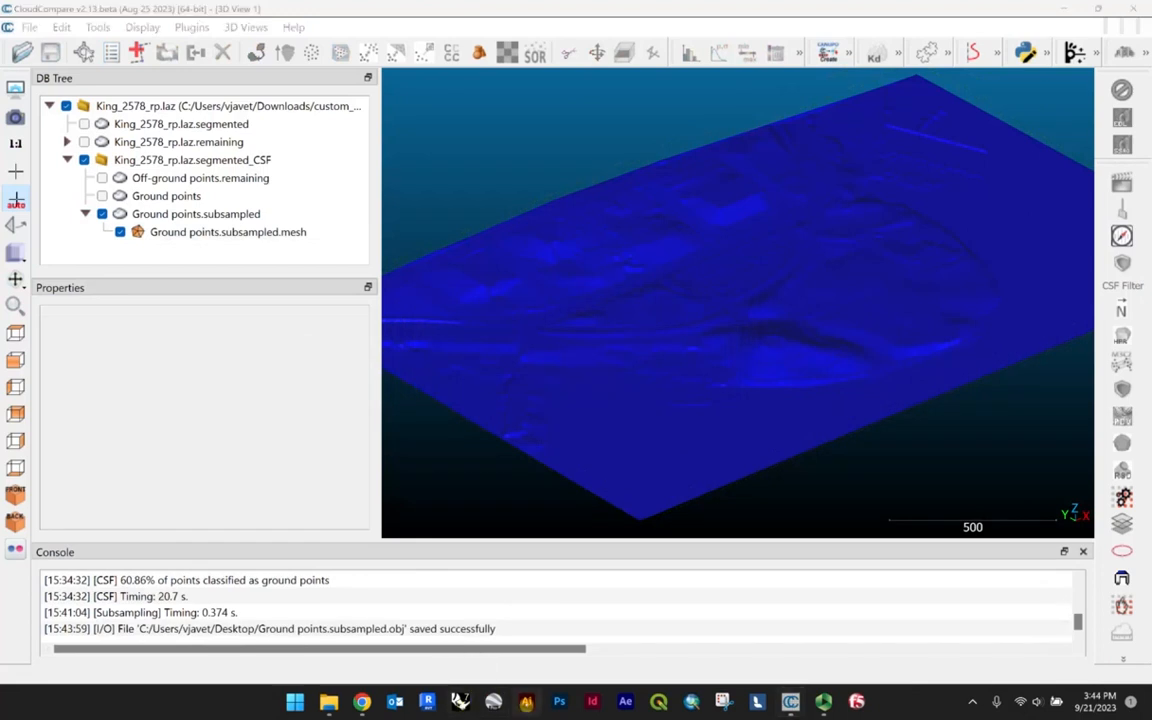
Launch Rhino 7 and open the Windows search for apps and documents.
left_click(493, 701)
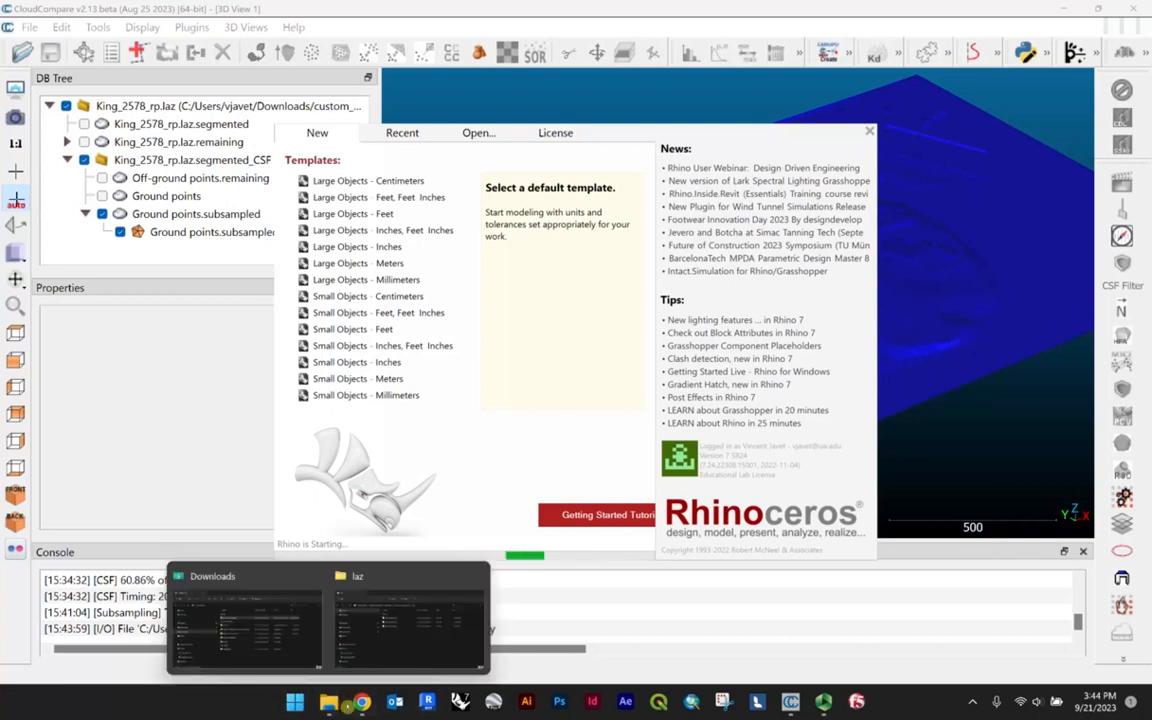
left_click(295, 703)
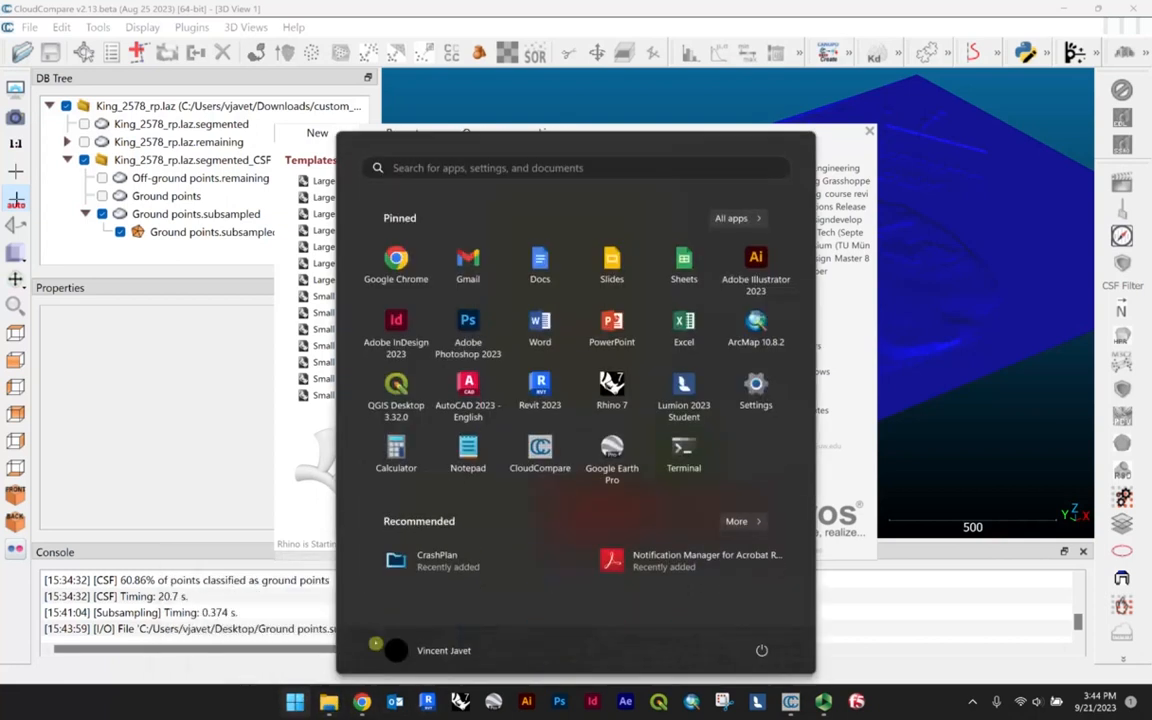
left_click(455, 168)
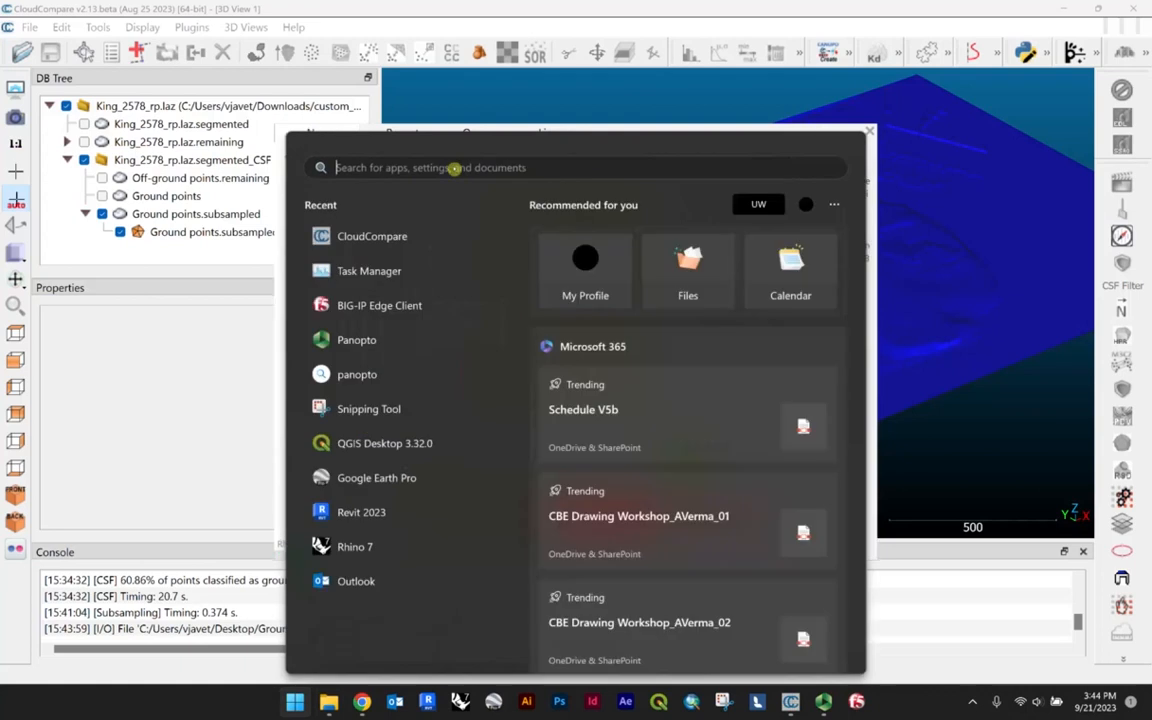
Launch Rhino 7 and dismiss its template start screen to work in the empty untitled document.
type("rhi")
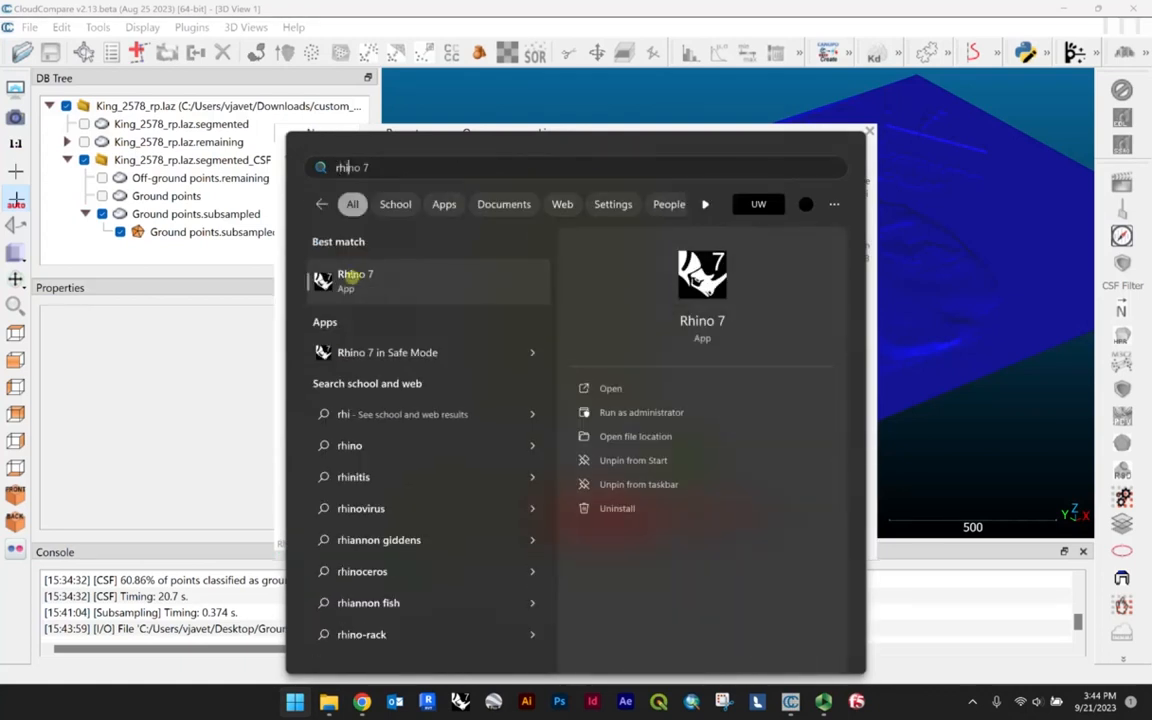
key("Return")
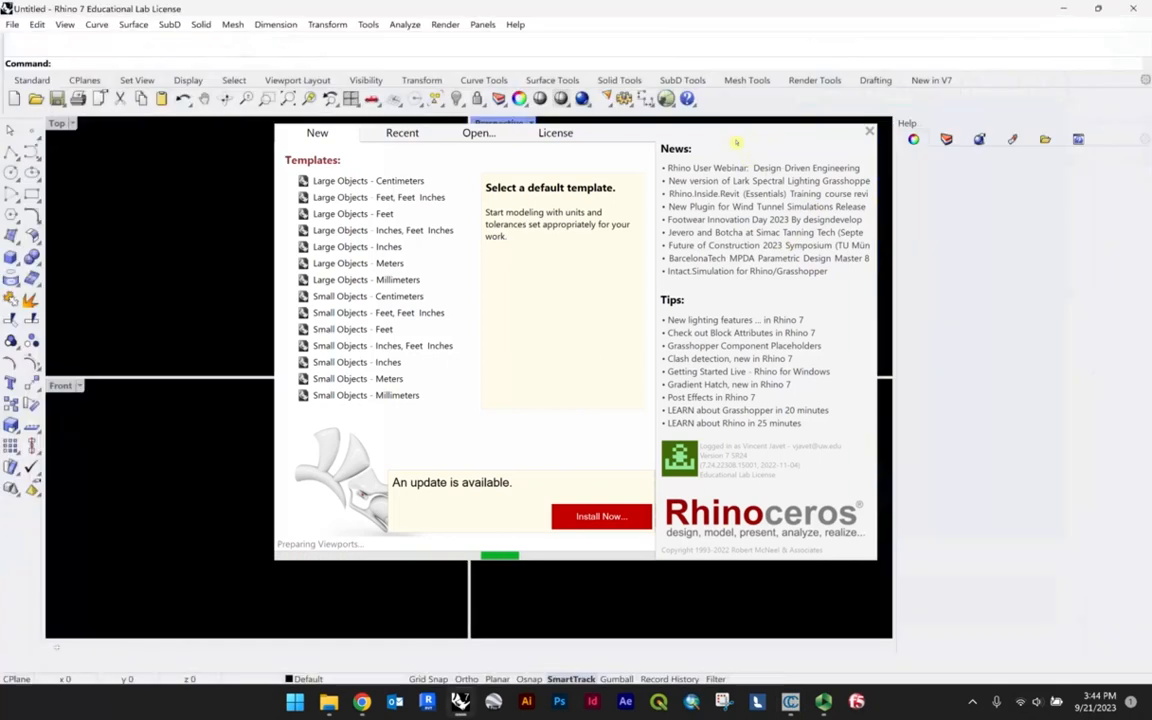
left_click(884, 145)
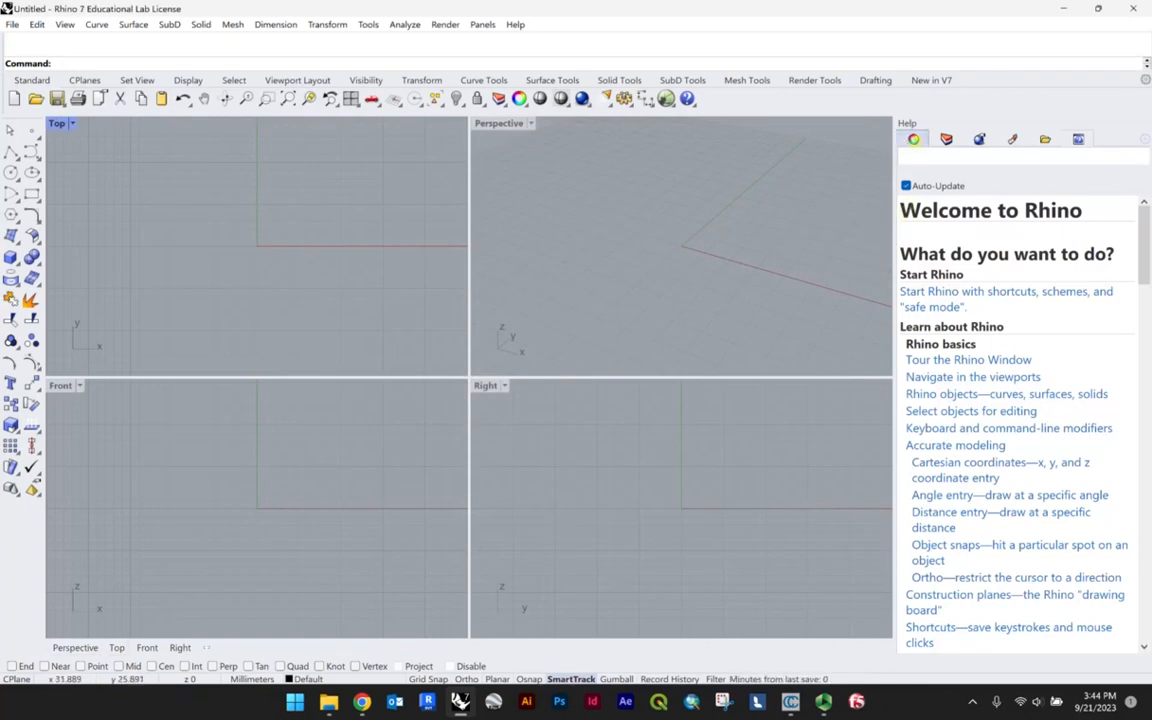
Rearrange the docked panels so that Properties sits in its own section beneath Layers.
left_click(913, 139)
left_click_drag(629, 175, 1021, 389)
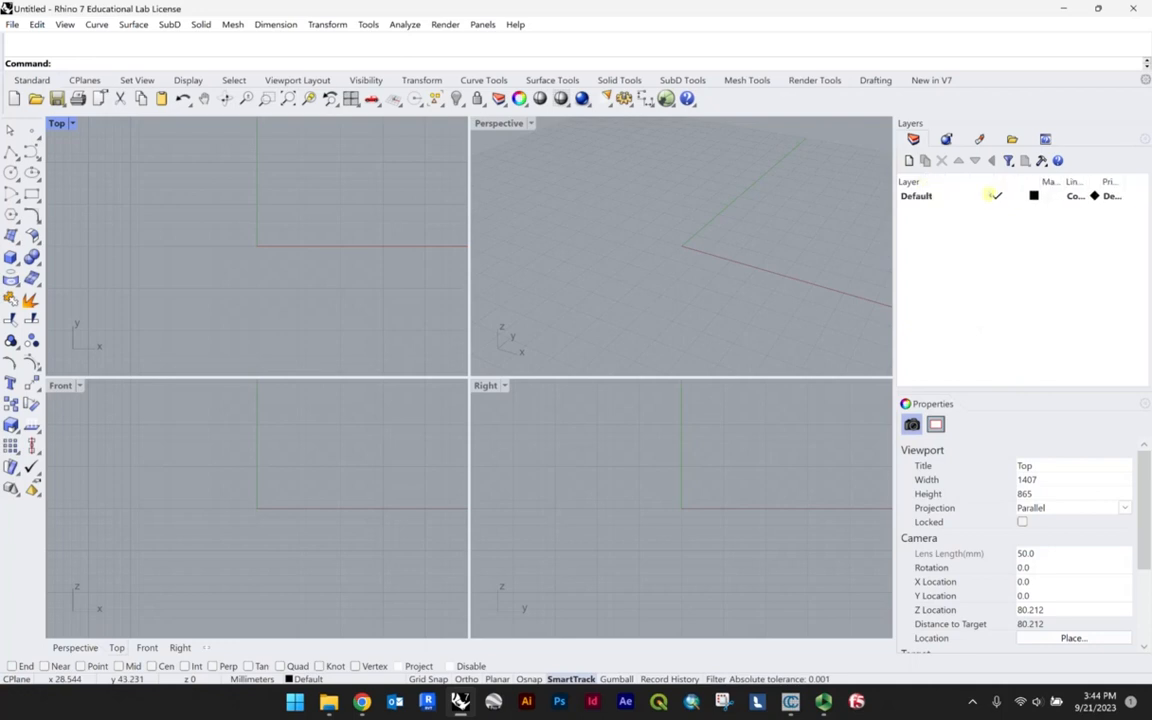
left_click(805, 249)
left_click(121, 149)
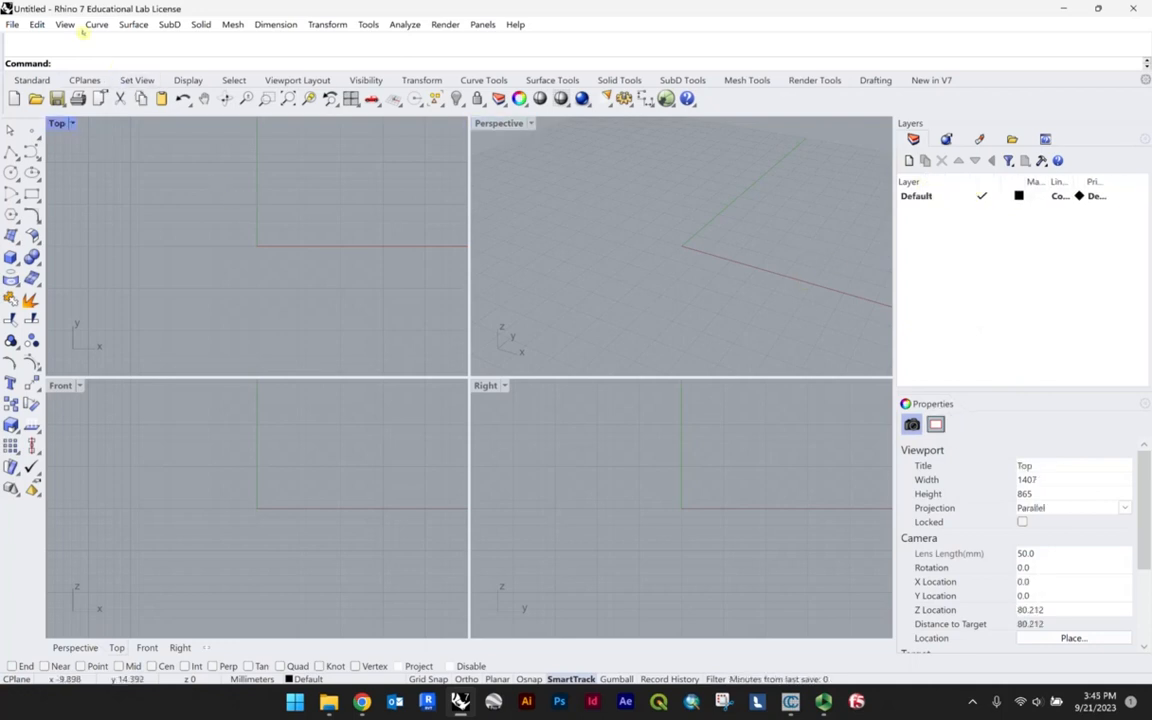
Open Ground points.subsampled.obj from the Desktop, importing OBJ groups as object names and keeping the other default import options.
left_click(13, 24)
left_click(40, 57)
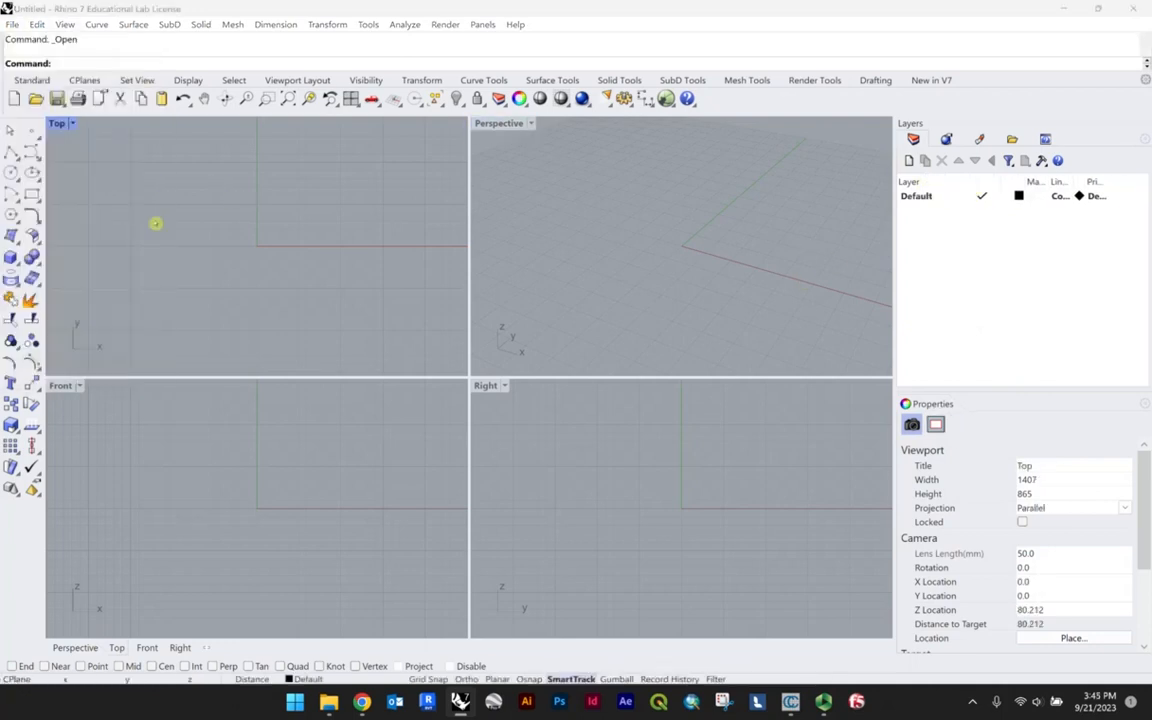
left_click(60, 170)
left_click(172, 215)
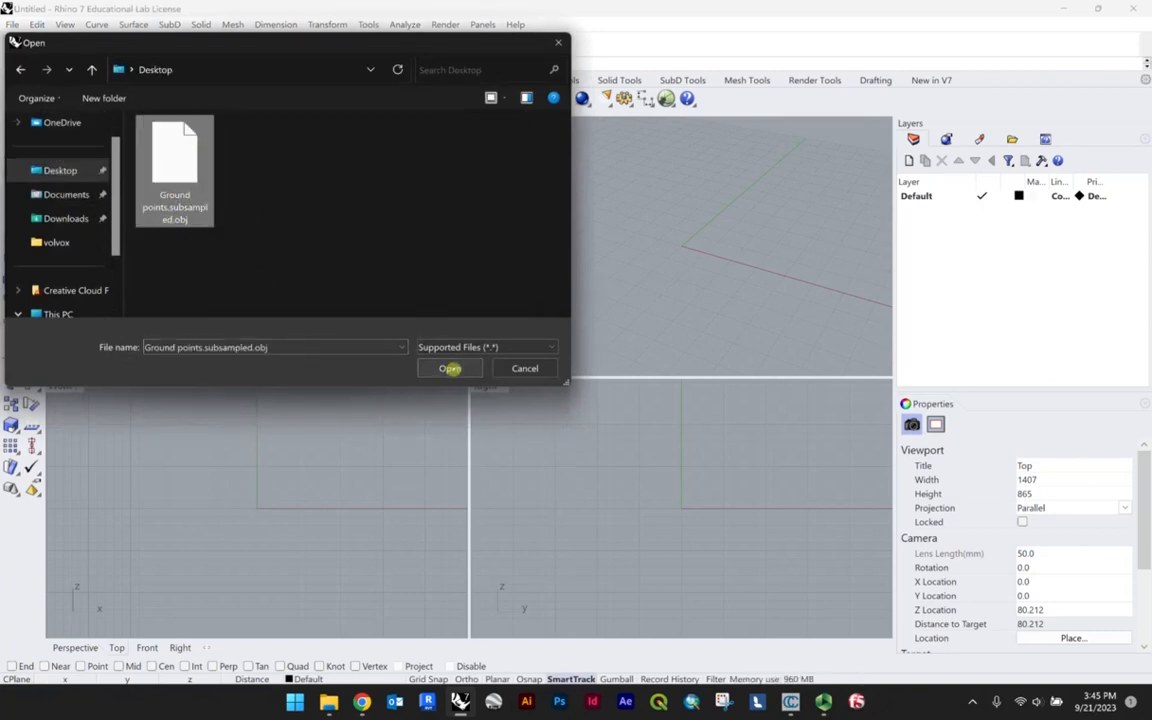
left_click(450, 369)
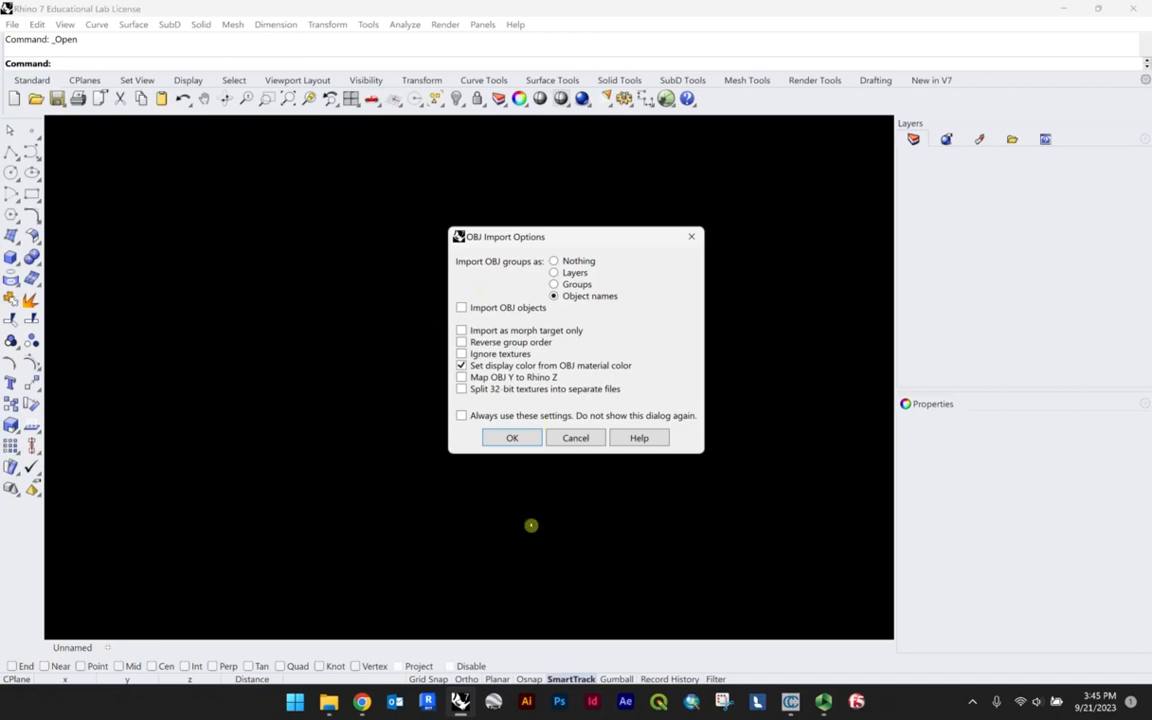
left_click(528, 439)
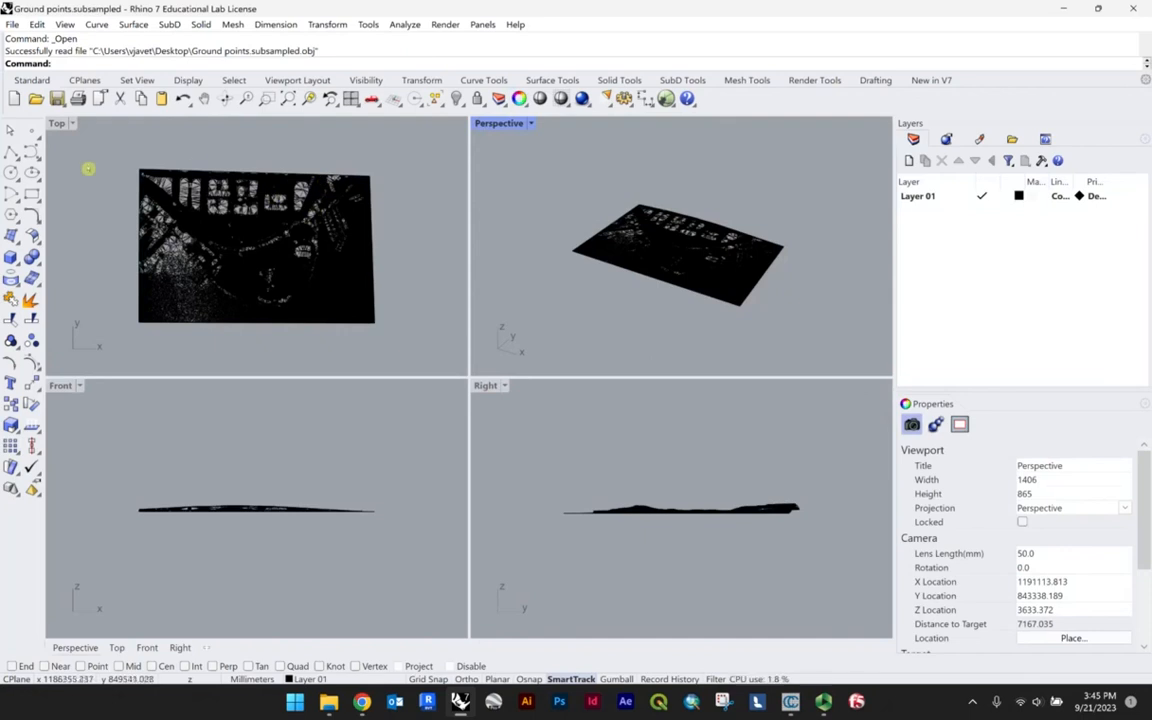
Maximize the Perspective viewport and set its display mode to Rendered.
scroll(250, 260, "up", 5)
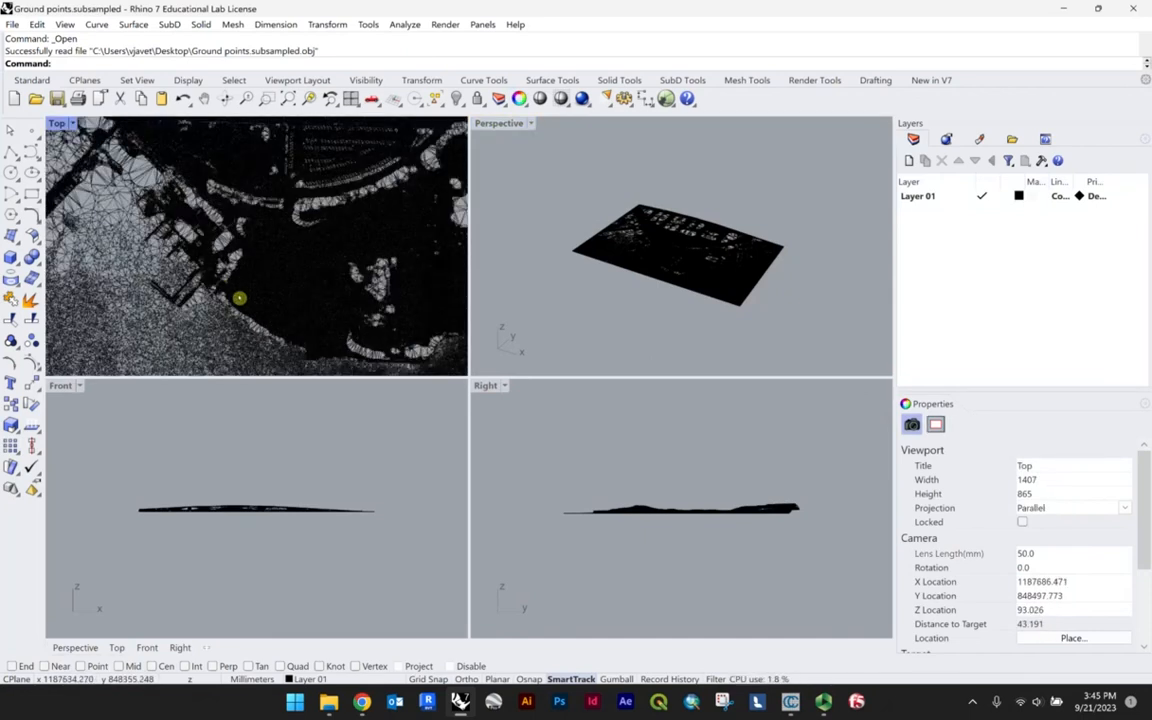
scroll(237, 305, "down", 7)
scroll(237, 309, "up", 8)
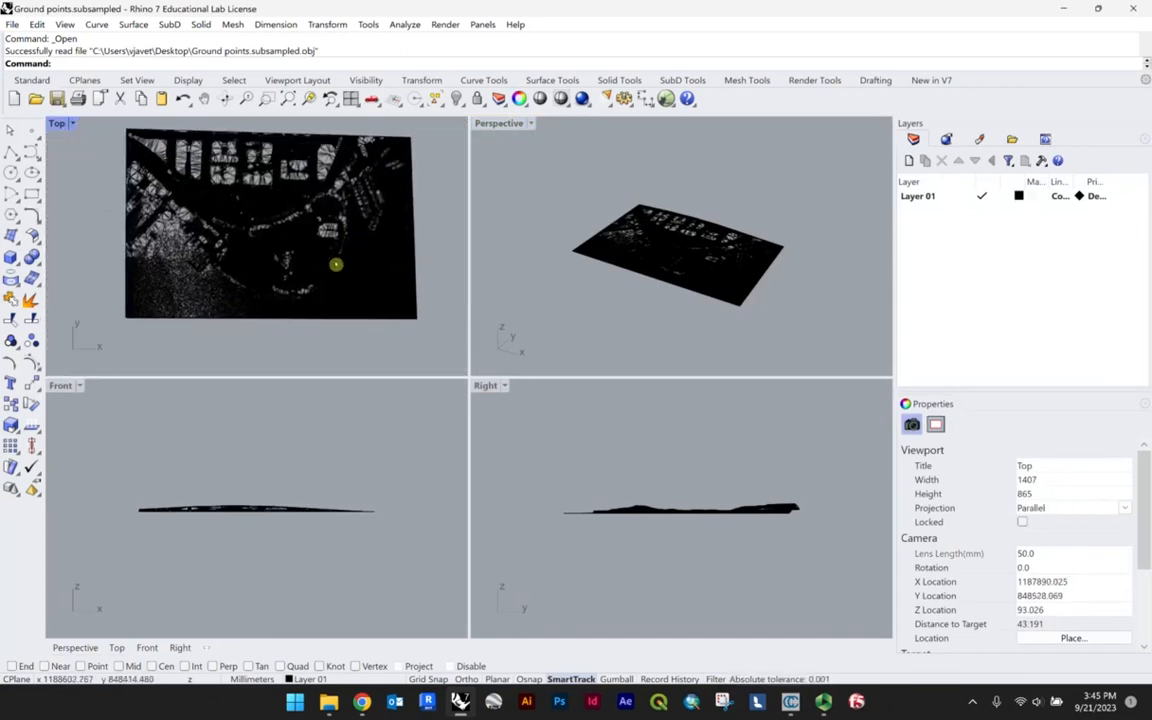
scroll(357, 289, "up", 2)
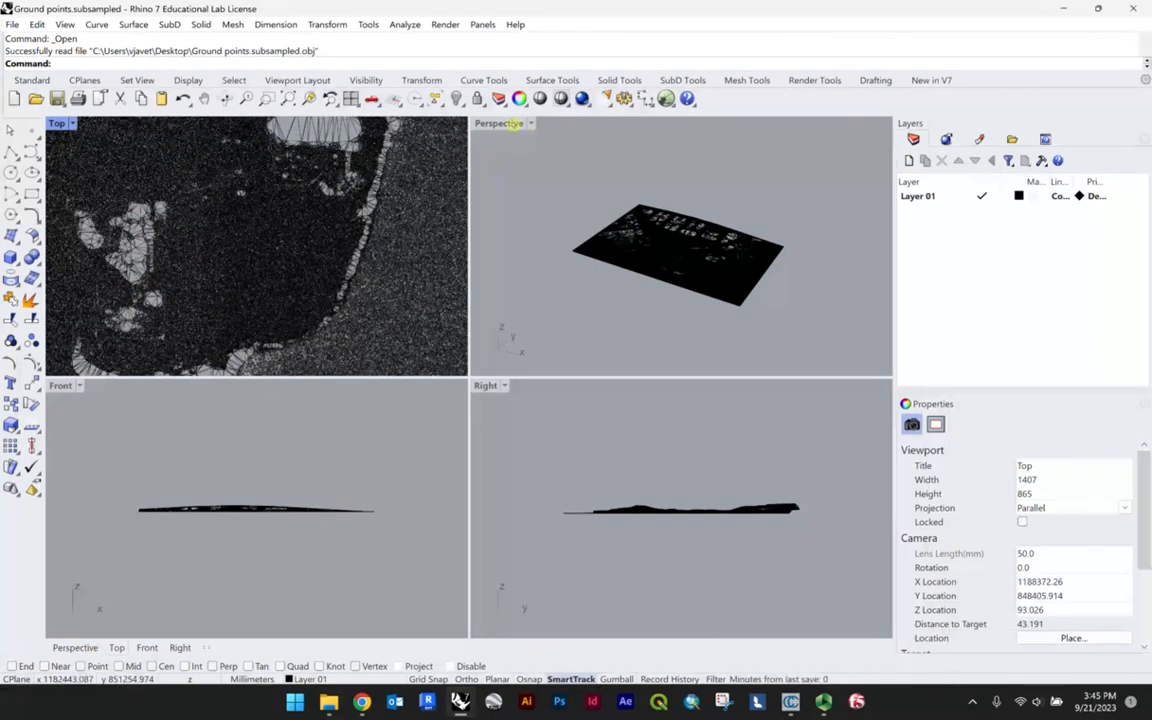
double_click(498, 123)
scroll(494, 470, "up", 5)
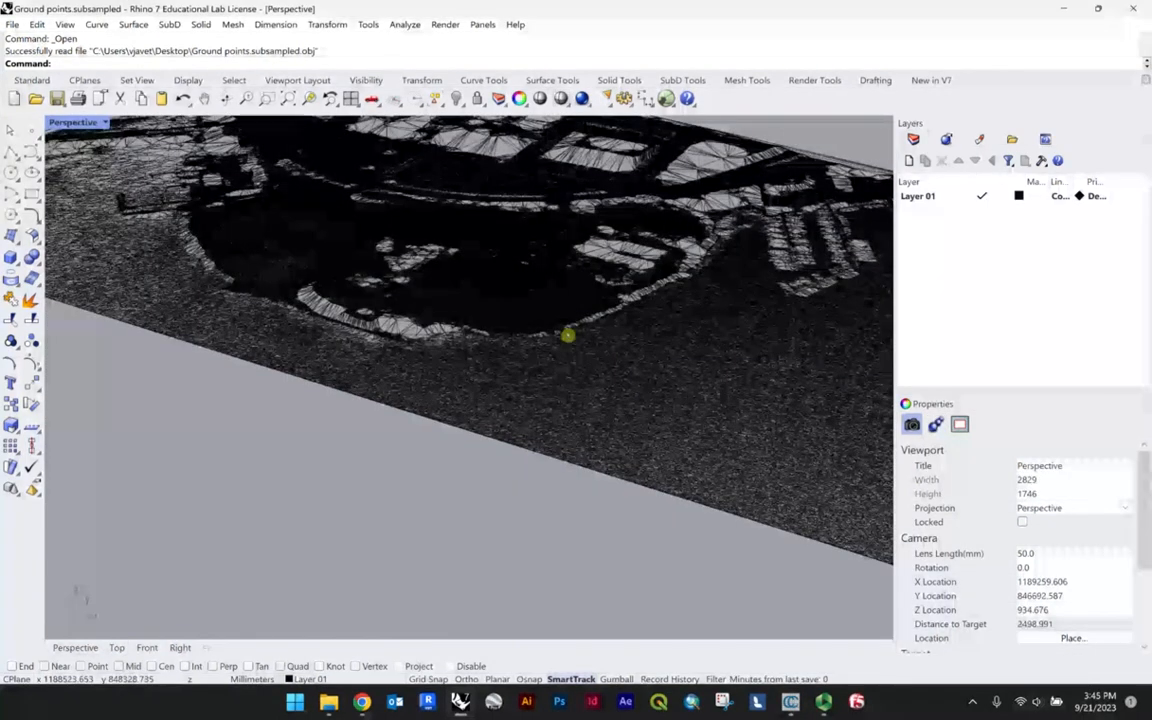
scroll(567, 335, "up", 3)
left_click(74, 122)
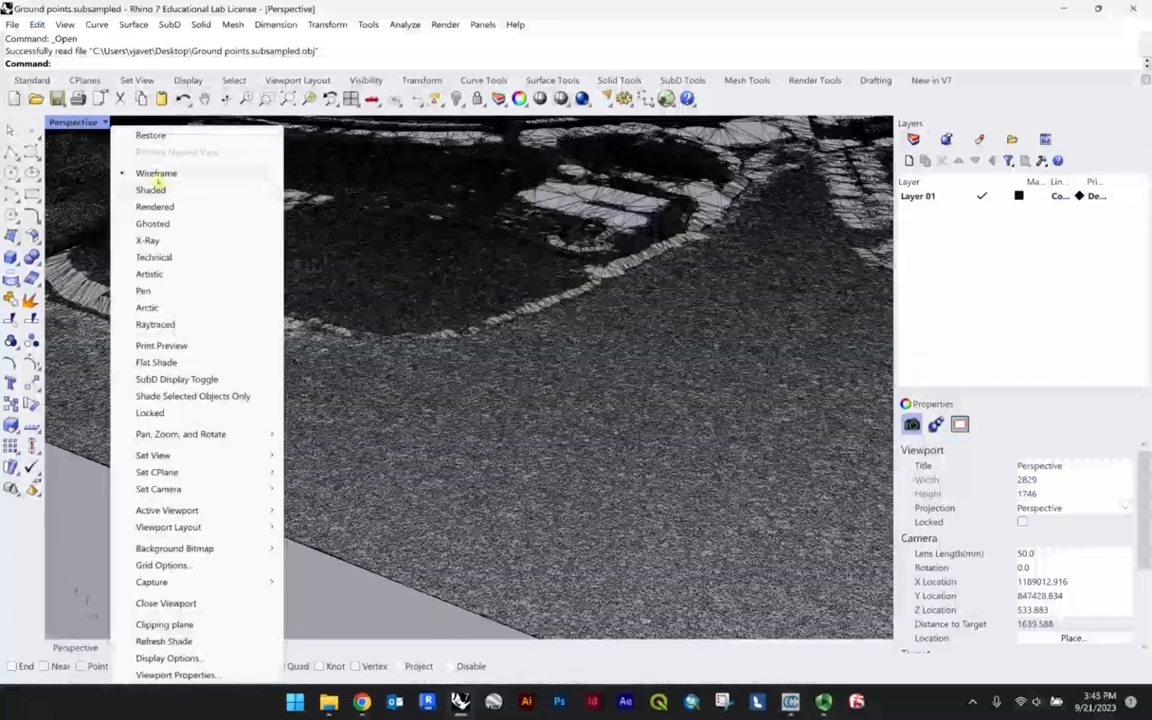
left_click(155, 206)
Examine the rendered terrain mesh up close and from several angles, including the hill, the shoreline and the whole site.
scroll(530, 430, "up", 2)
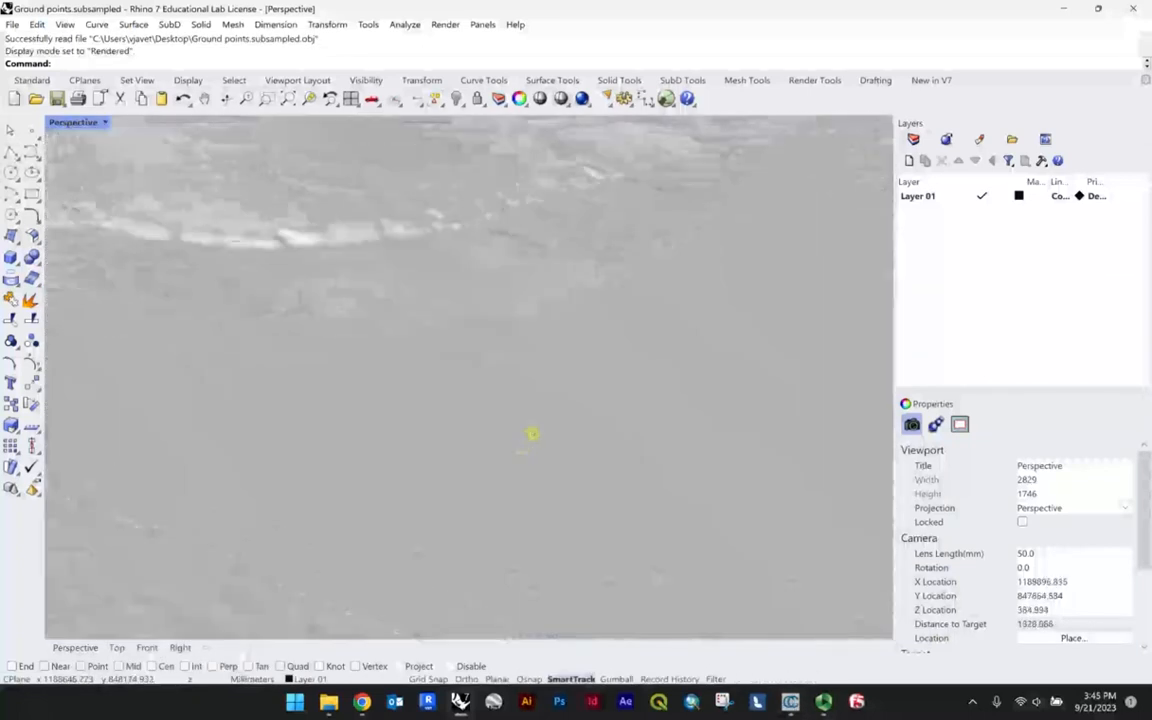
right_click_drag(518, 378, 620, 640)
scroll(369, 337, "up", 6)
scroll(369, 337, "up", 10)
right_click_drag(369, 337, 550, 347)
scroll(609, 190, "down", 12)
scroll(637, 252, "down", 10)
scroll(610, 312, "up", 12)
right_click_drag(612, 314, 586, 406)
scroll(517, 330, "down", 5)
scroll(464, 392, "up", 6)
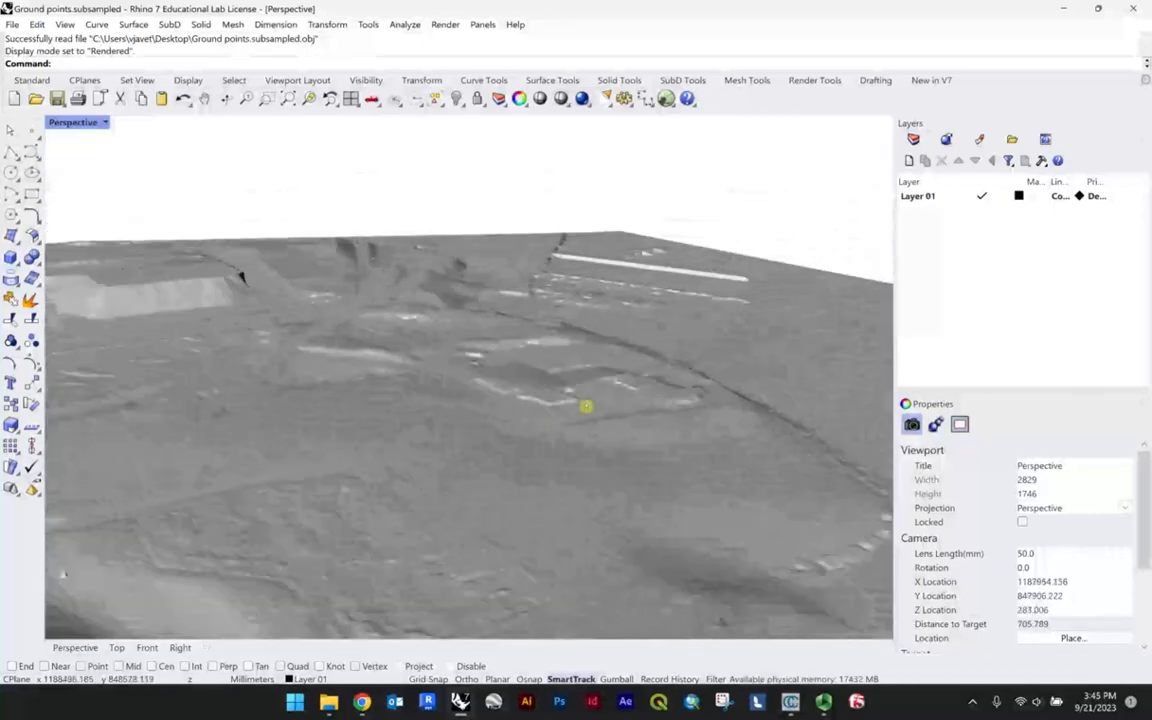
scroll(586, 406, "down", 8)
right_click_drag(494, 414, 593, 488)
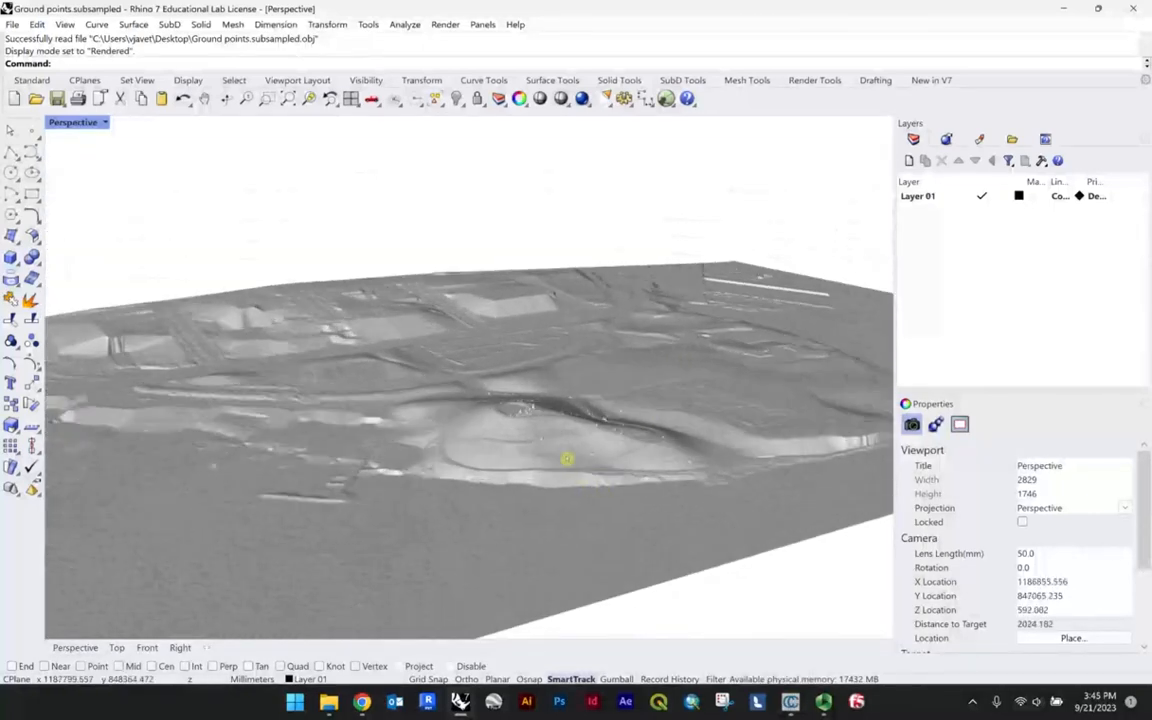
scroll(545, 435, "up", 8)
scroll(549, 430, "down", 6)
right_click_drag(628, 410, 568, 419)
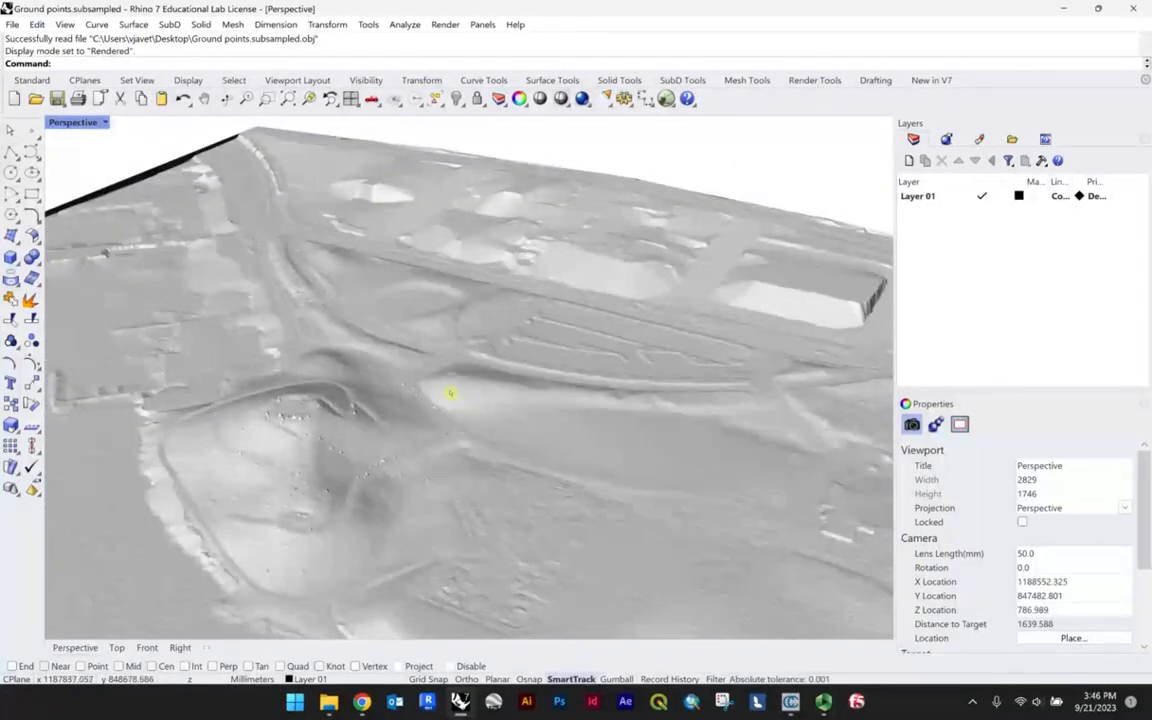
scroll(575, 405, "down", 3)
right_click_drag(608, 383, 563, 393, "shift")
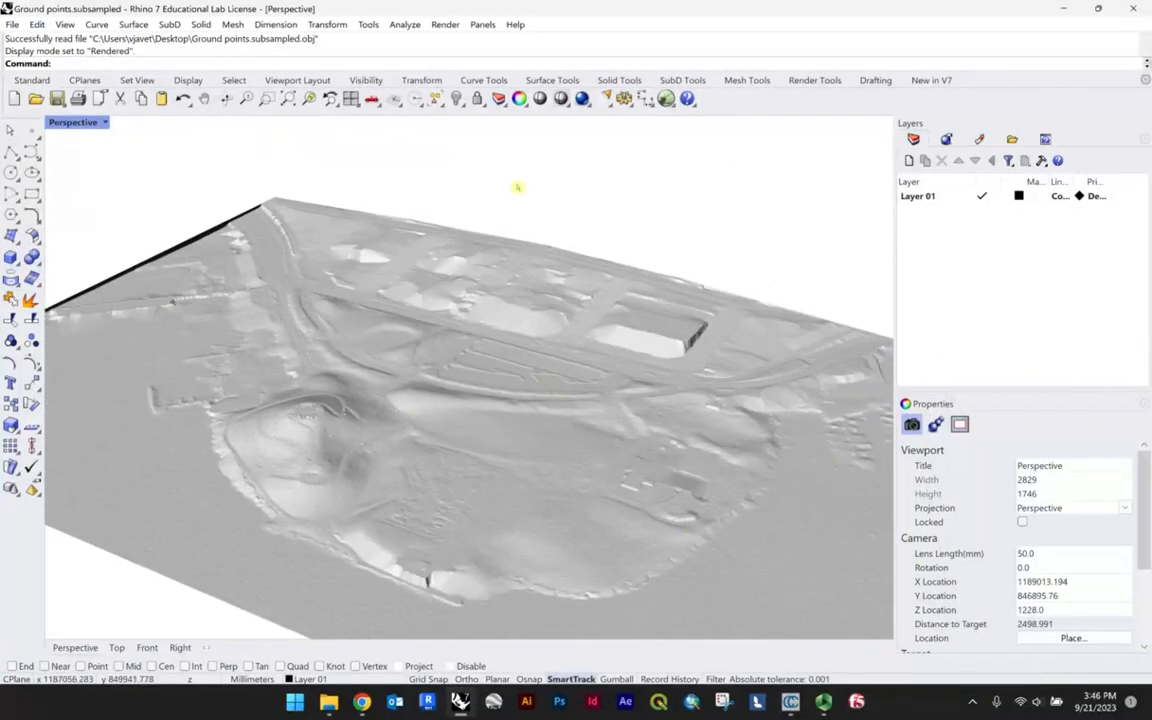
right_click_drag(500, 448, 440, 327, "shift")
scroll(512, 365, "down", 8)
scroll(512, 365, "up", 4)
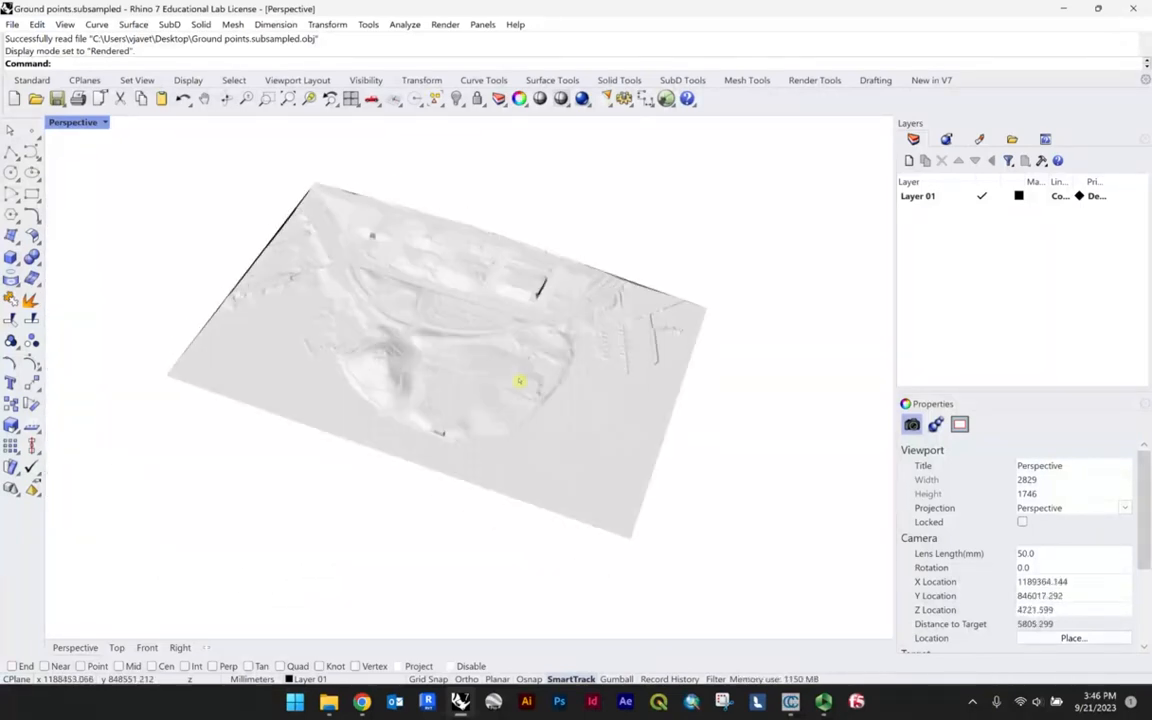
right_click_drag(518, 416, 518, 411, "shift")
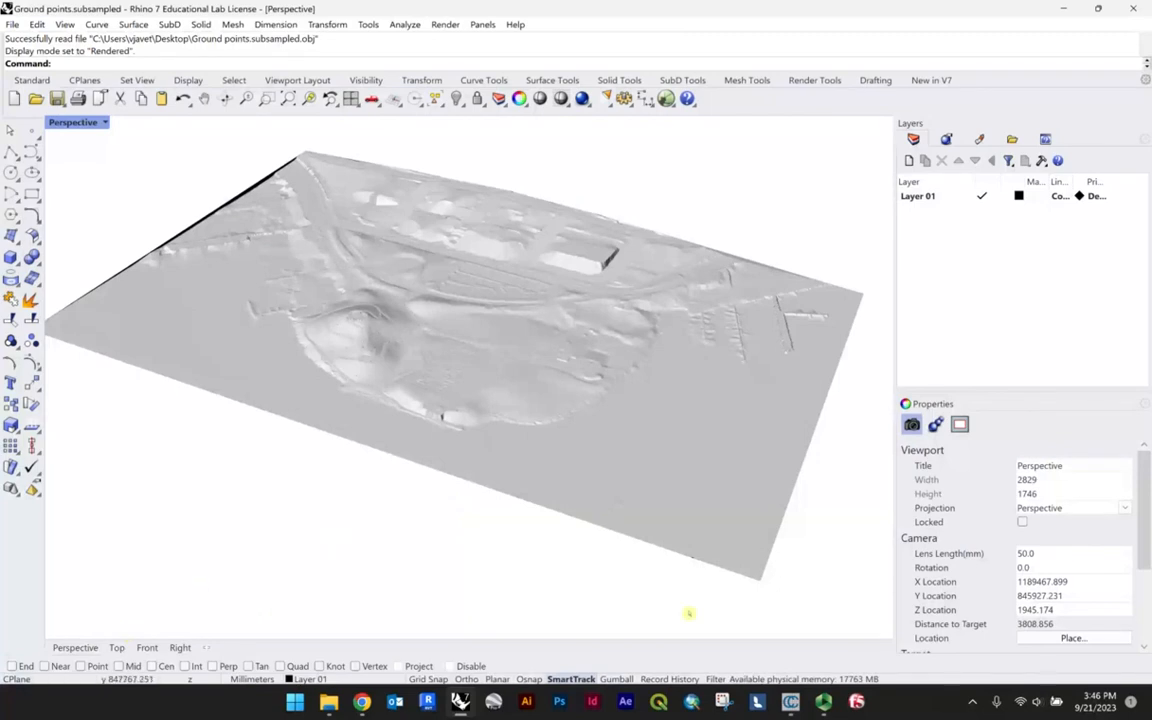
Enable the End and Vertex object snaps, and leave the terrain mesh unselected.
left_click(11, 666)
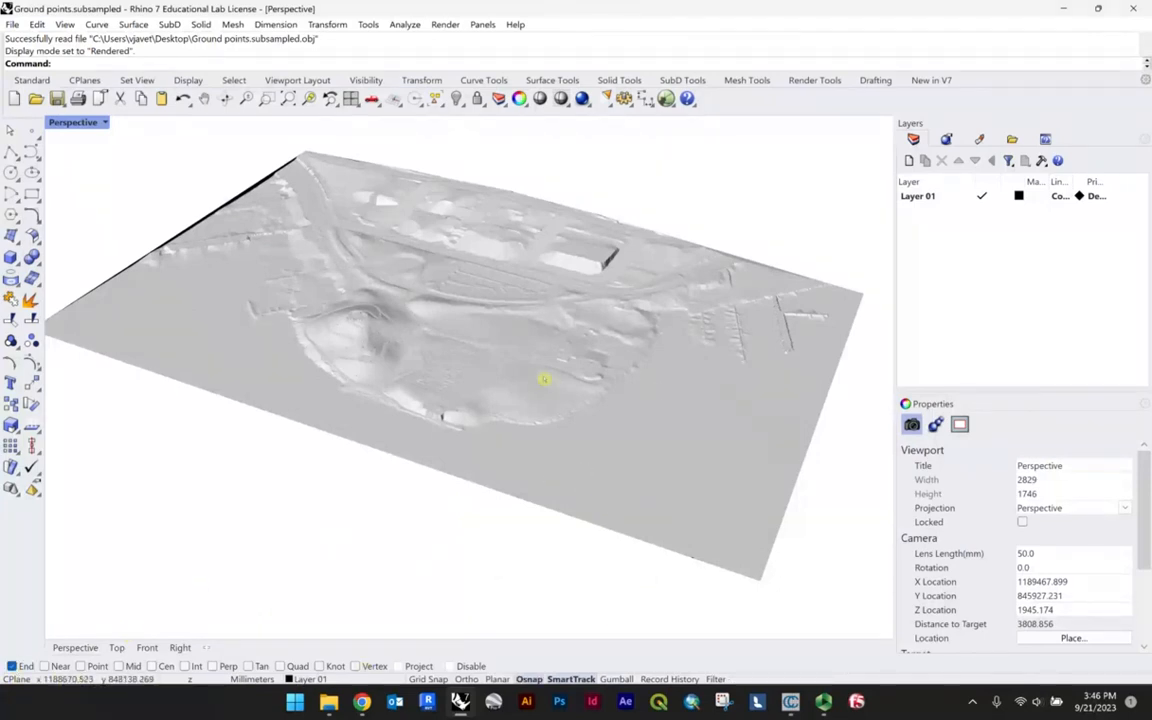
left_click(514, 431)
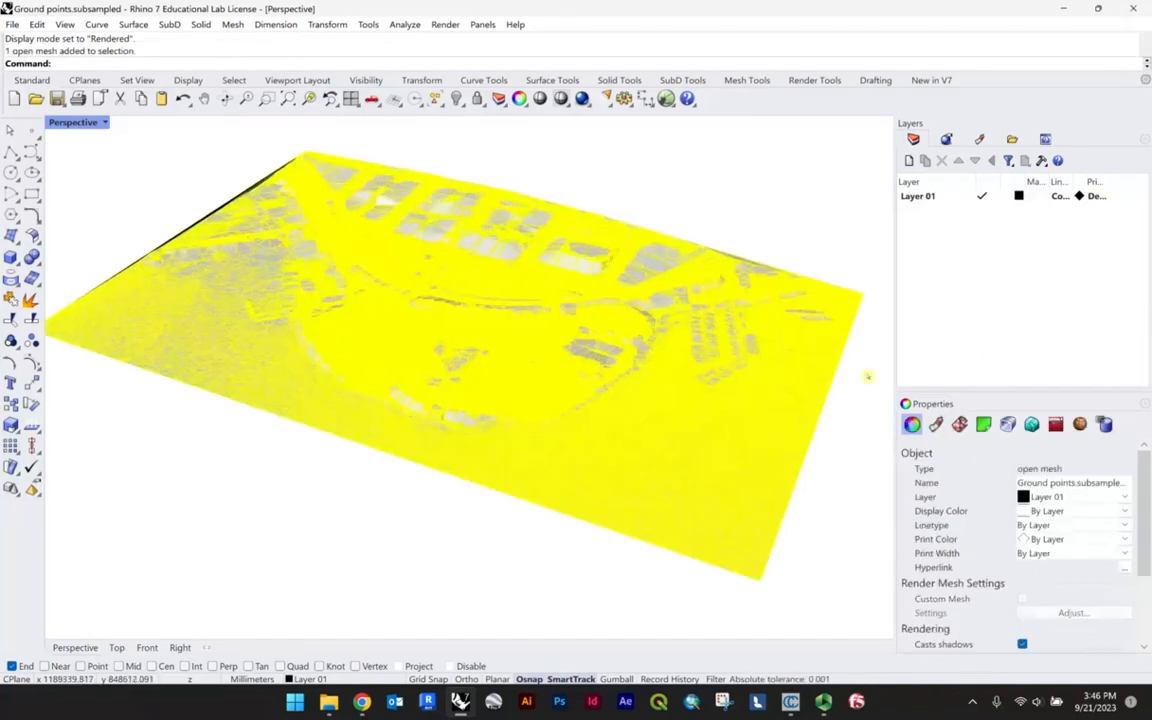
left_click(362, 662)
left_click(371, 640)
left_click(525, 444)
left_click(478, 537)
Set the document's model units to Feet without scaling the terrain model.
type("Unita")
key("Return")
type("U")
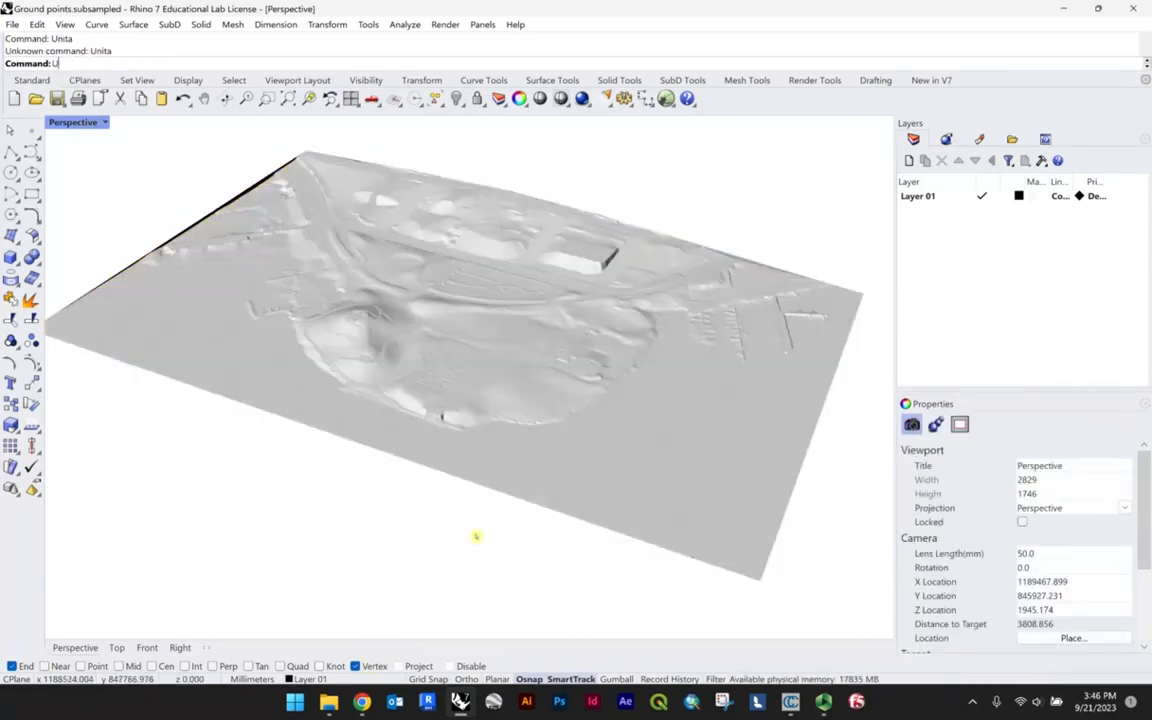
type("nits")
key("Return")
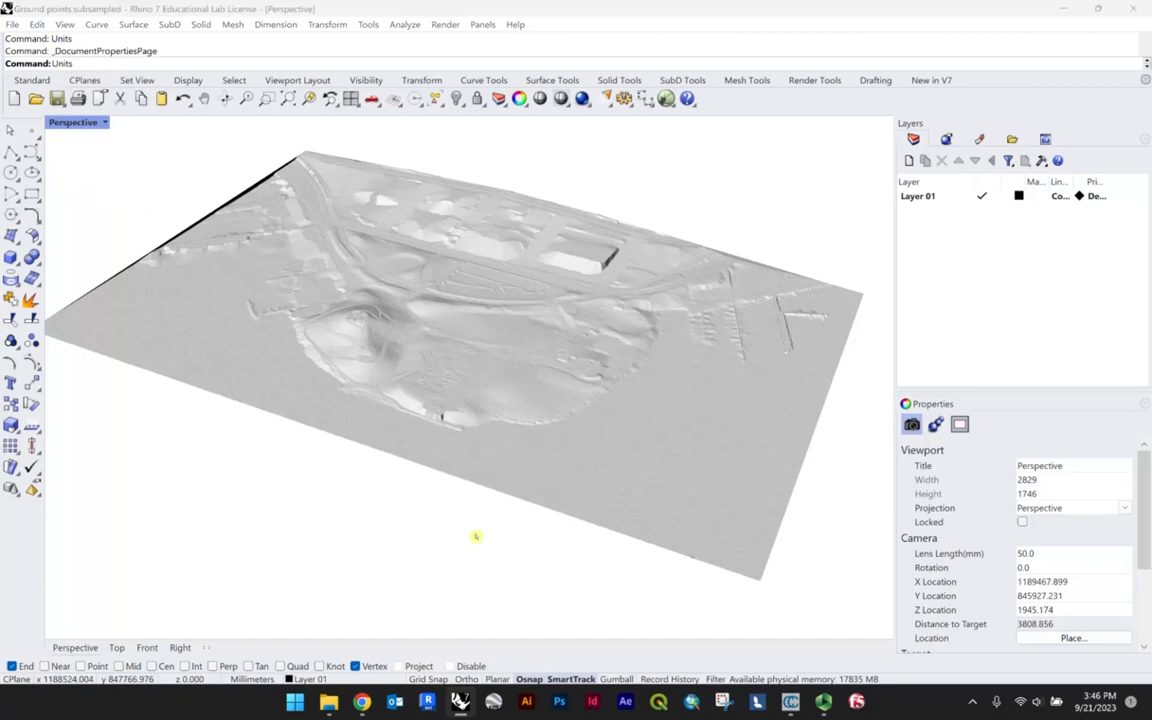
left_click(630, 136)
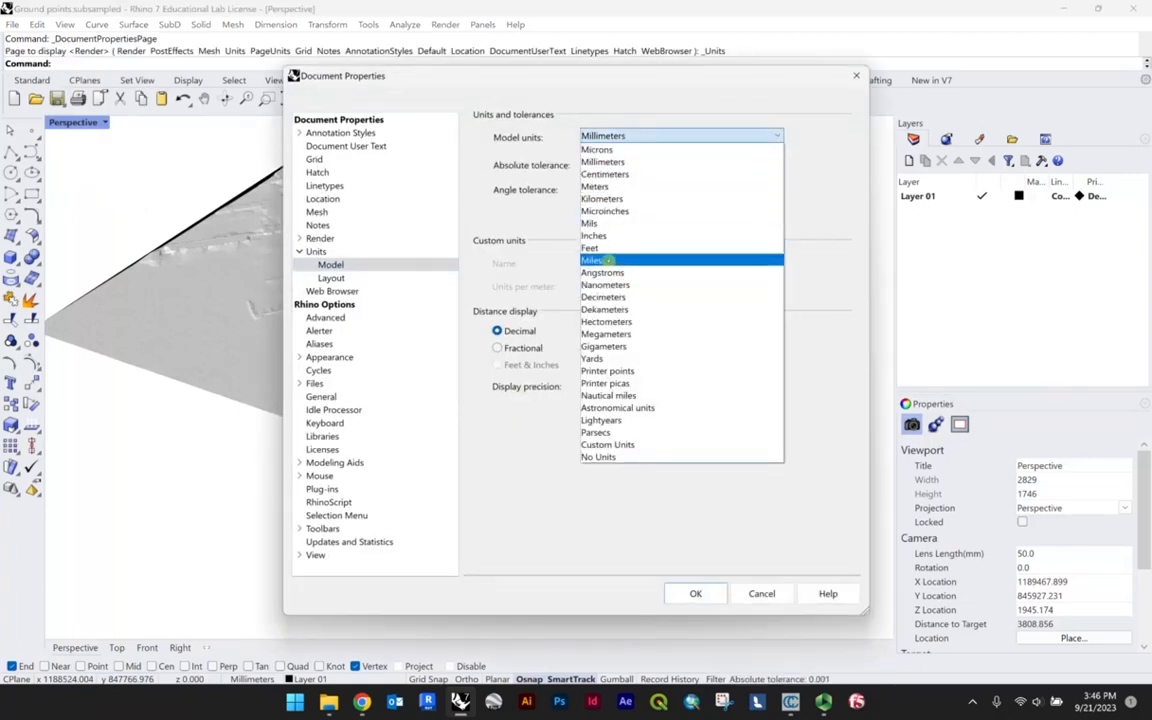
left_click(619, 249)
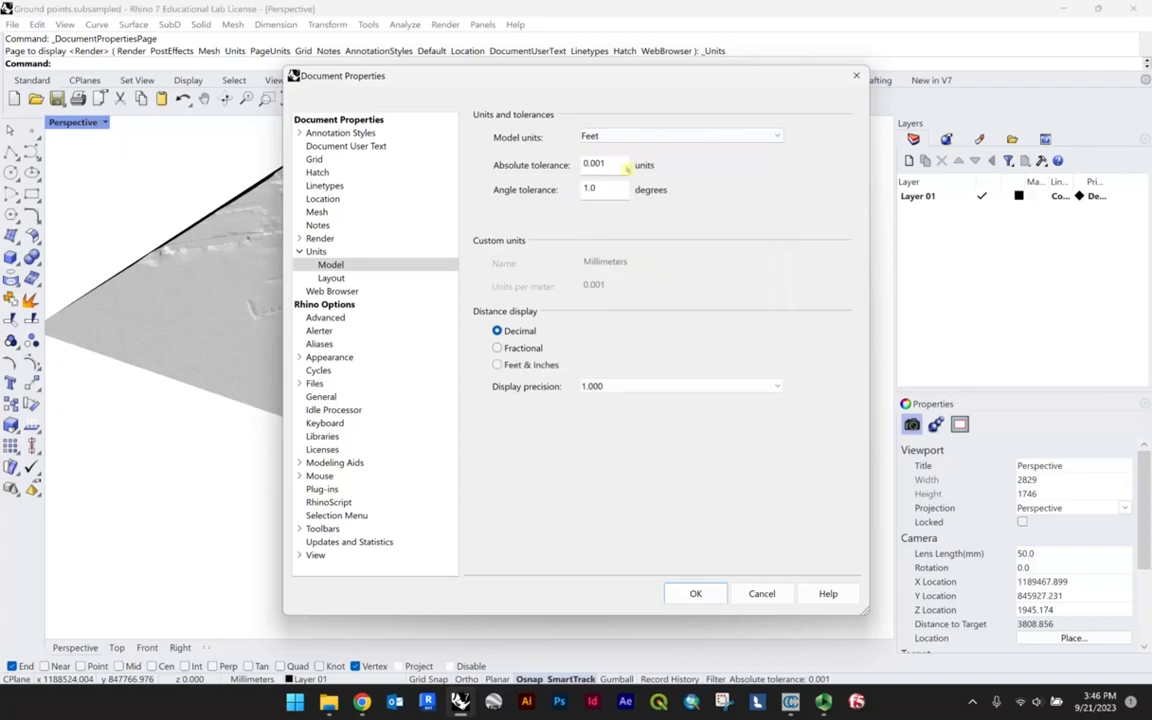
left_click(697, 594)
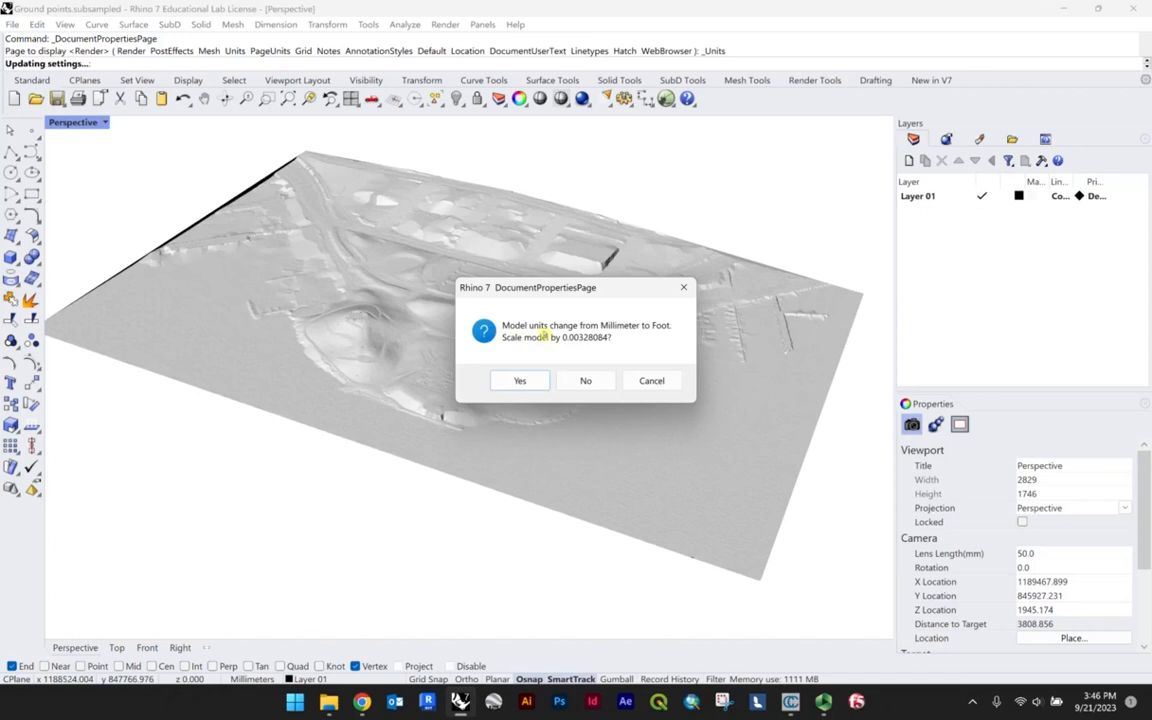
left_click(587, 381)
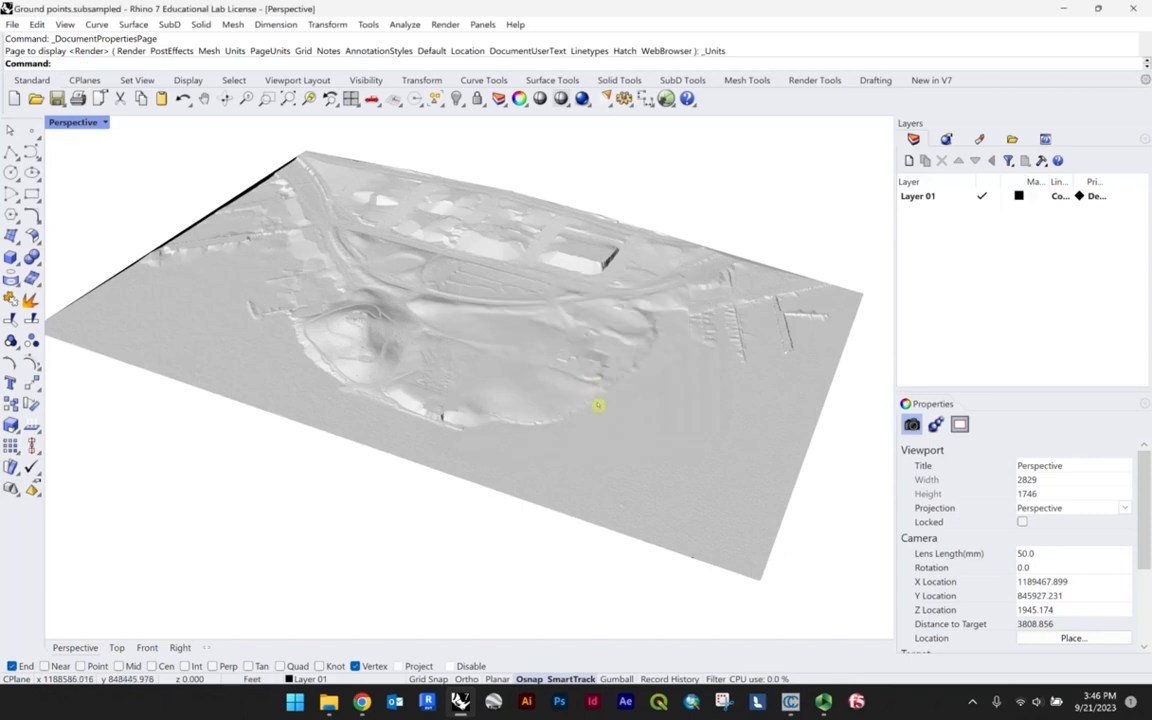
Measure the distance between the two corners of the terrain mesh's long front edge.
type("d: Di")
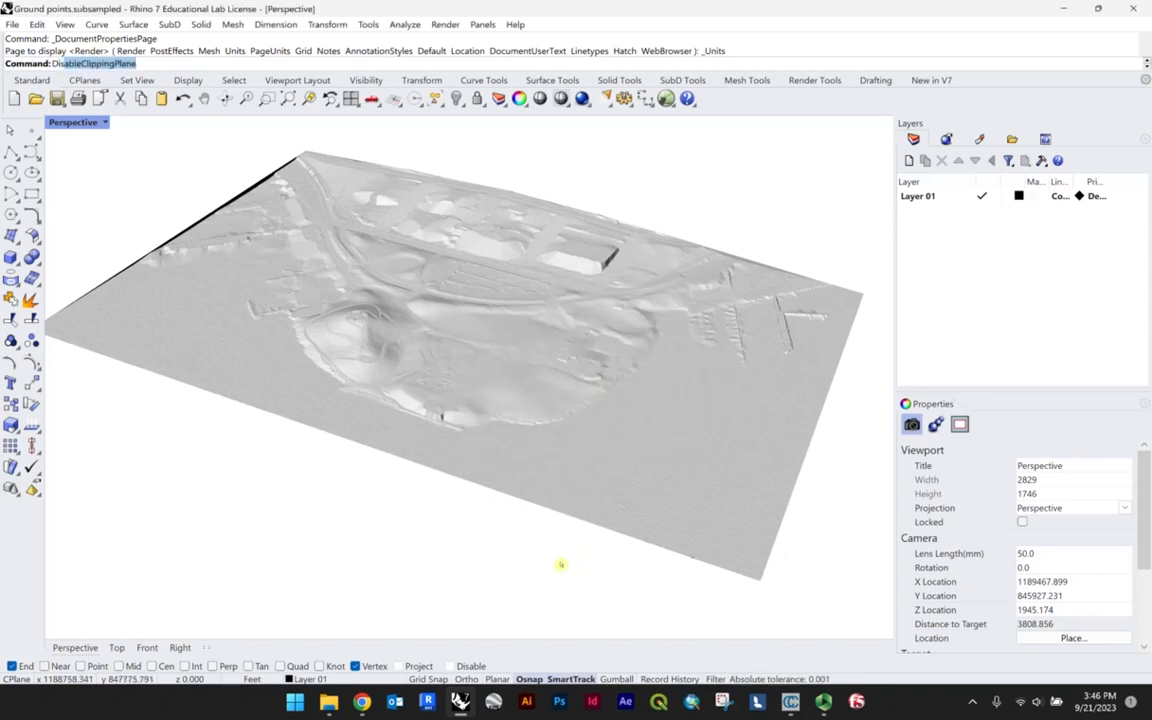
type("stanc")
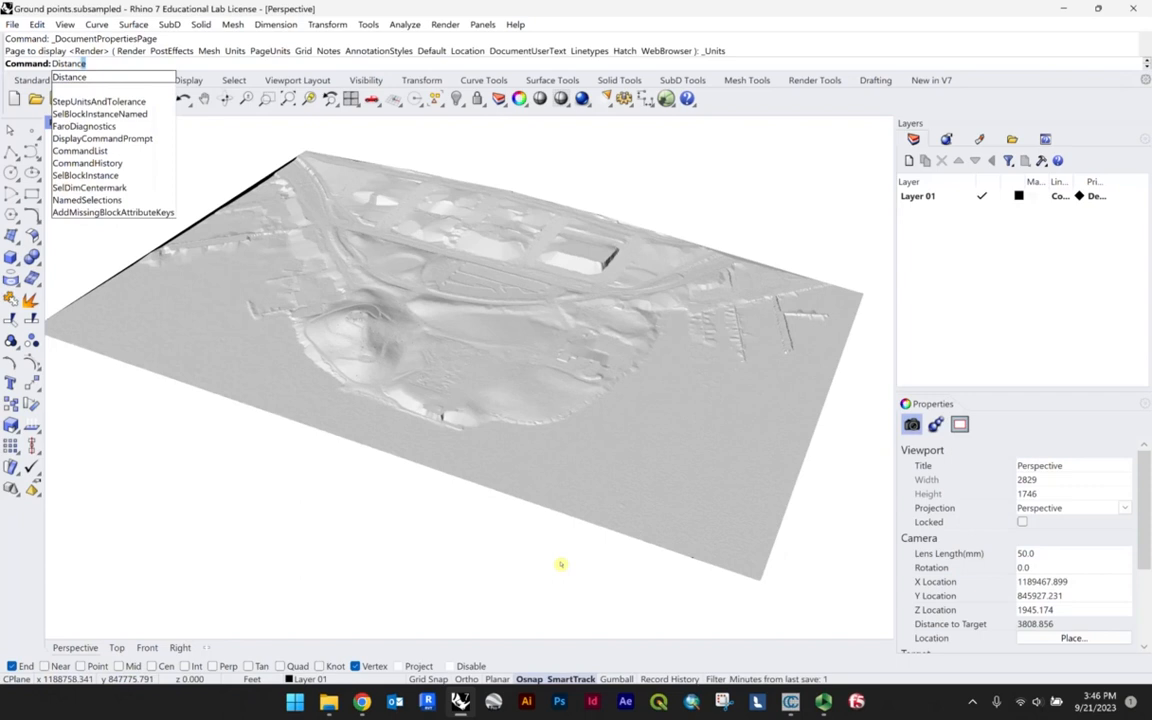
key("Return")
scroll(620, 520, "down", 3)
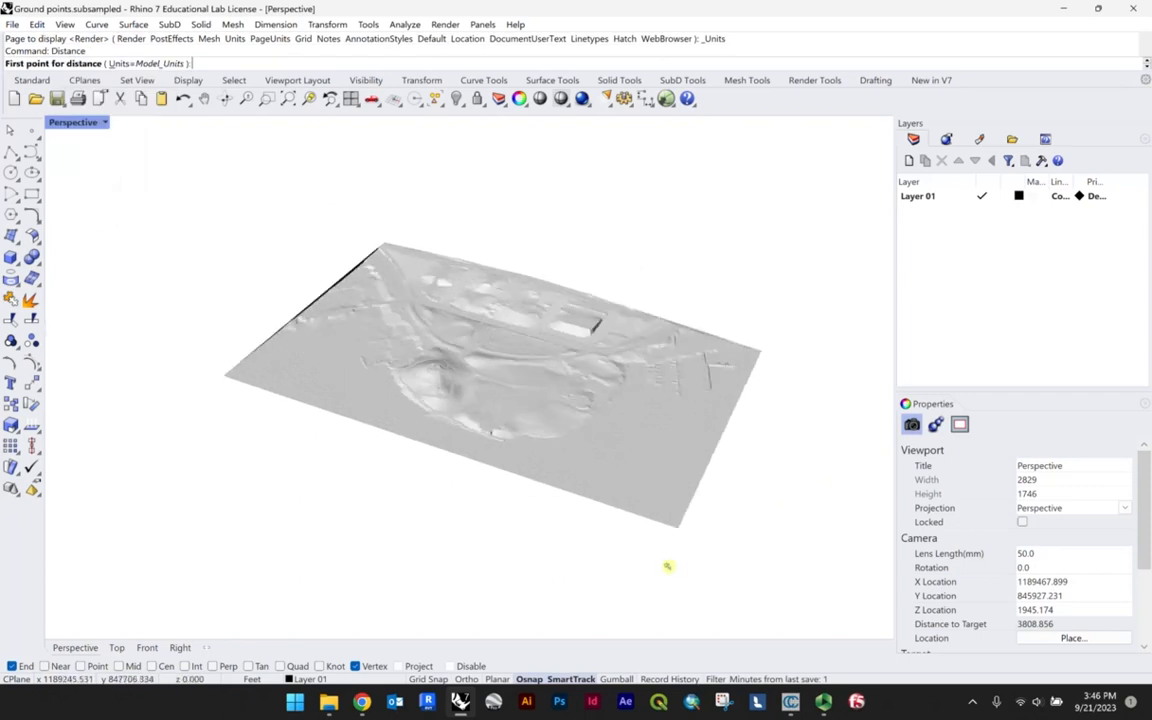
left_click(679, 534)
scroll(222, 410, "up", 3)
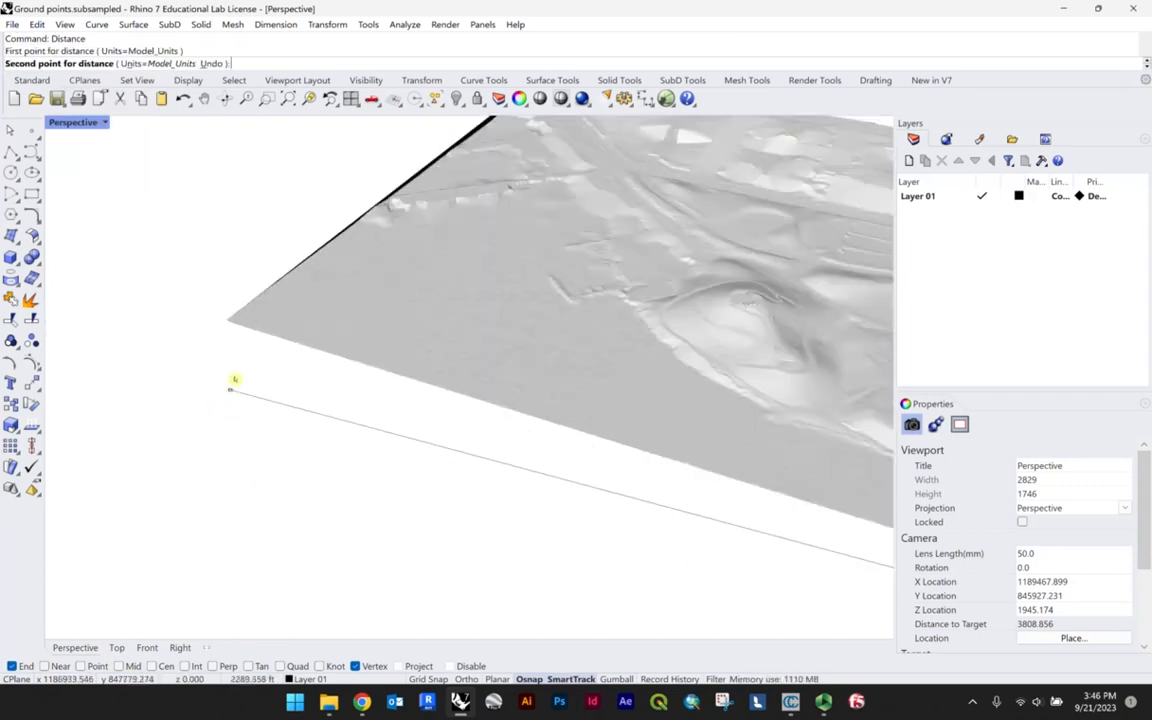
left_click(226, 322)
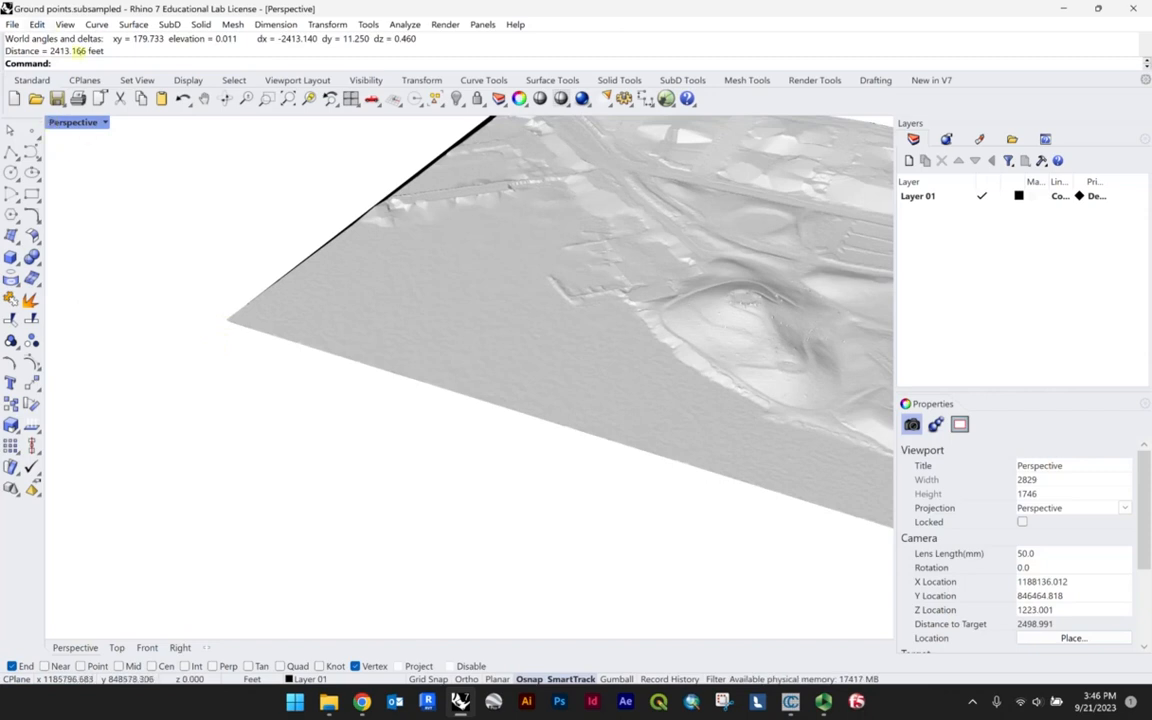
scroll(141, 401, "down", 6)
right_click_drag(141, 401, 295, 415)
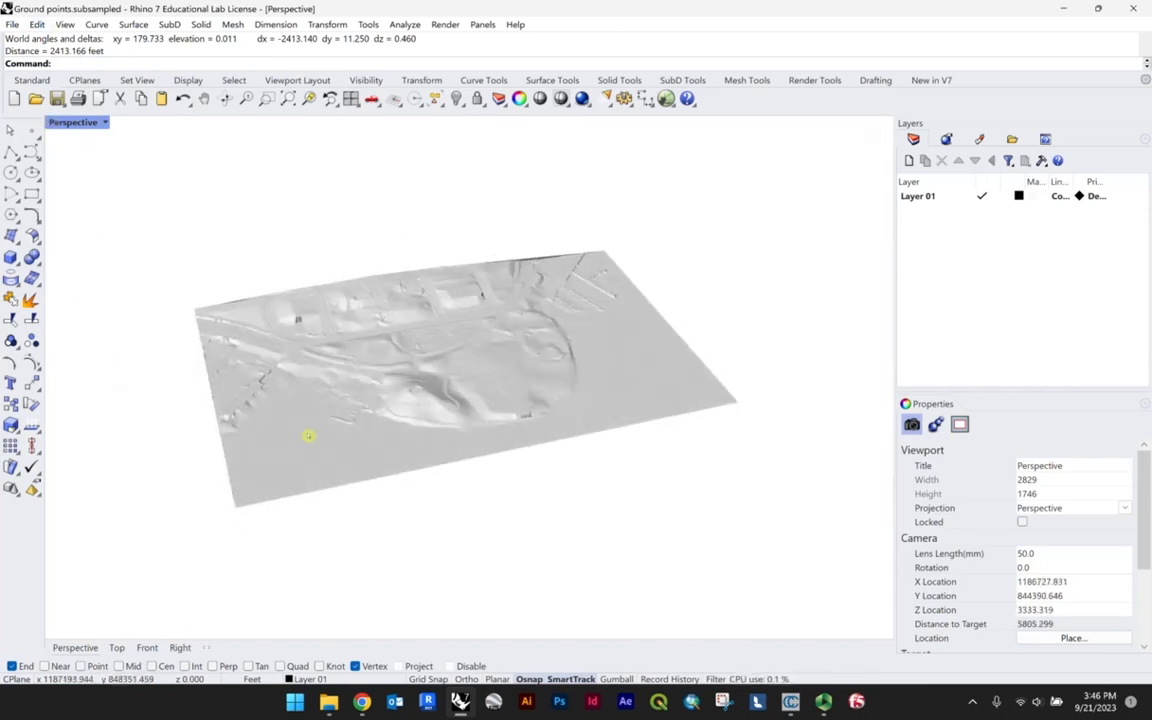
Rename the terrain mesh's layer, Layer 01, as MeshModel-Original.
scroll(309, 437, "up", 2)
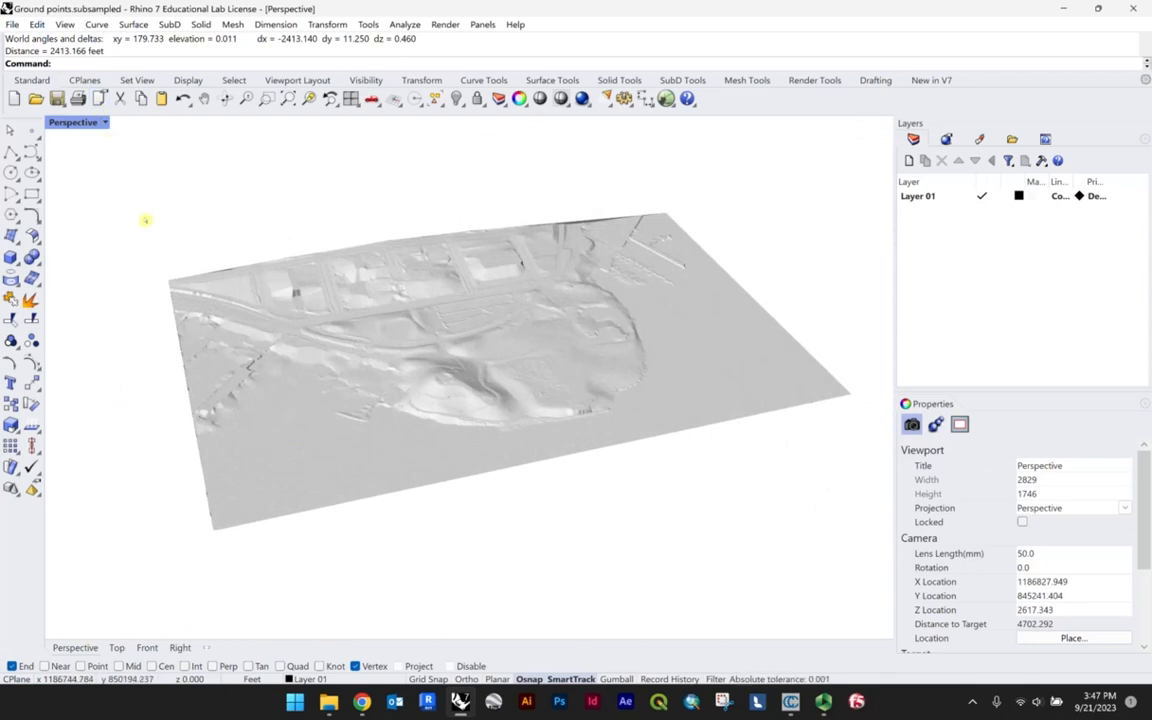
right_click_drag(444, 345, 597, 481)
right_click_drag(634, 527, 346, 430)
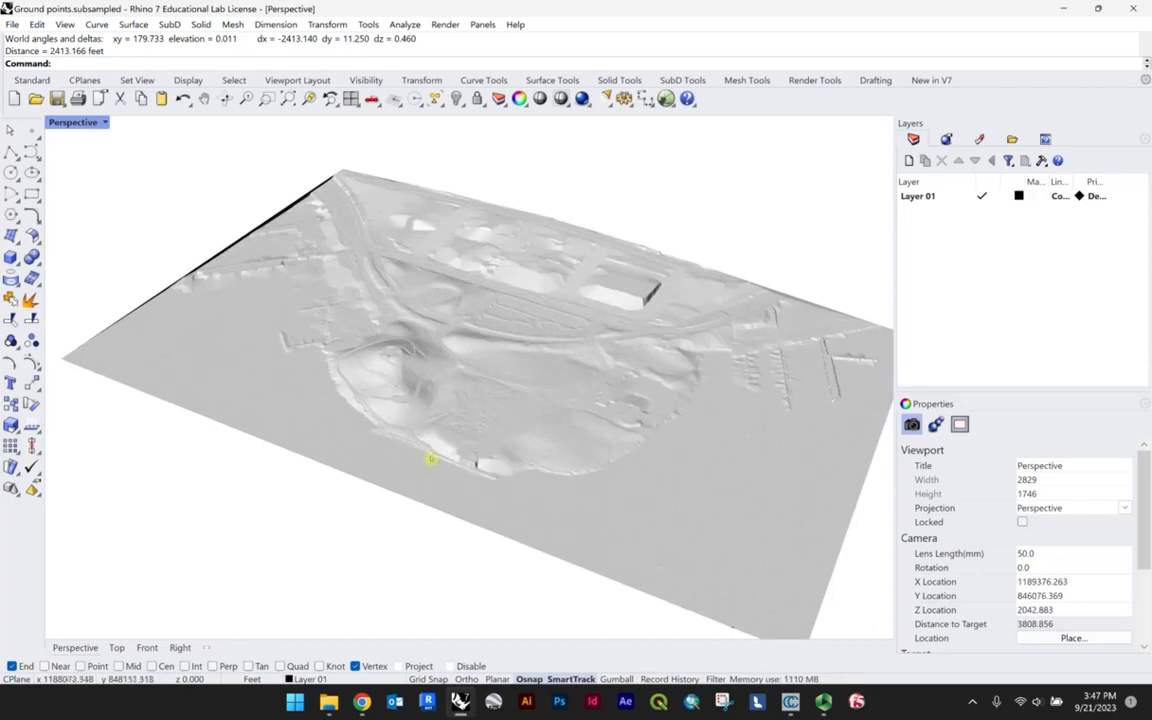
right_click_drag(448, 442, 538, 365)
right_click_drag(161, 320, 442, 360)
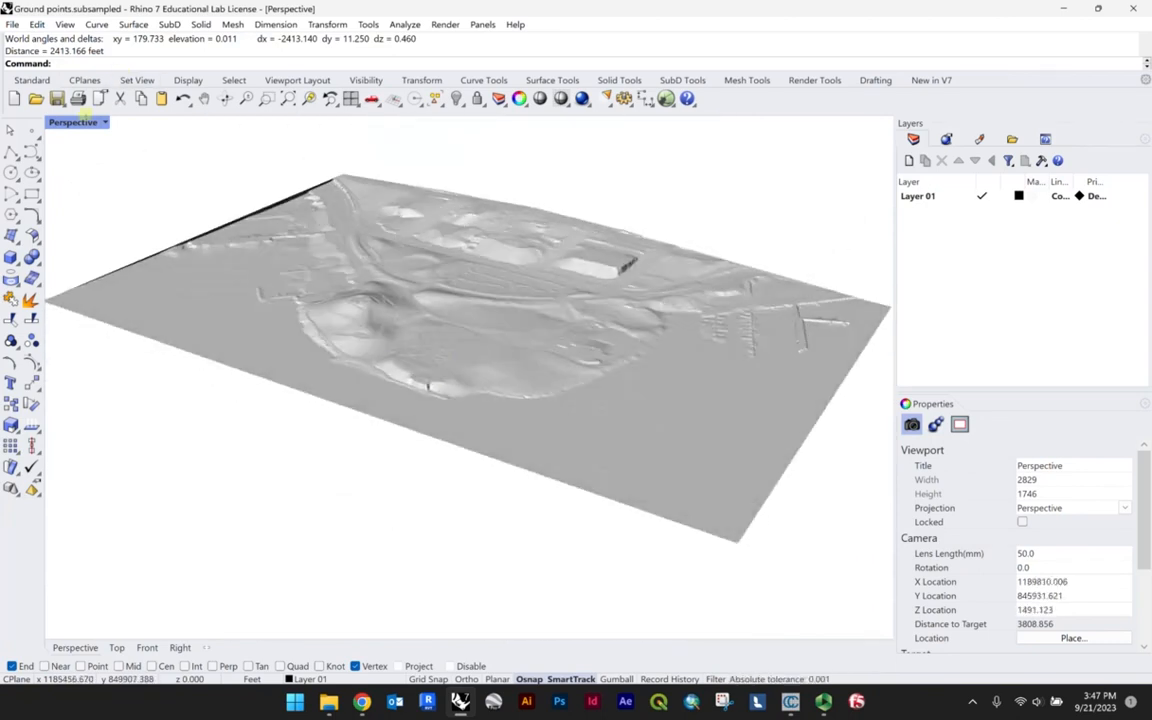
left_click(702, 334)
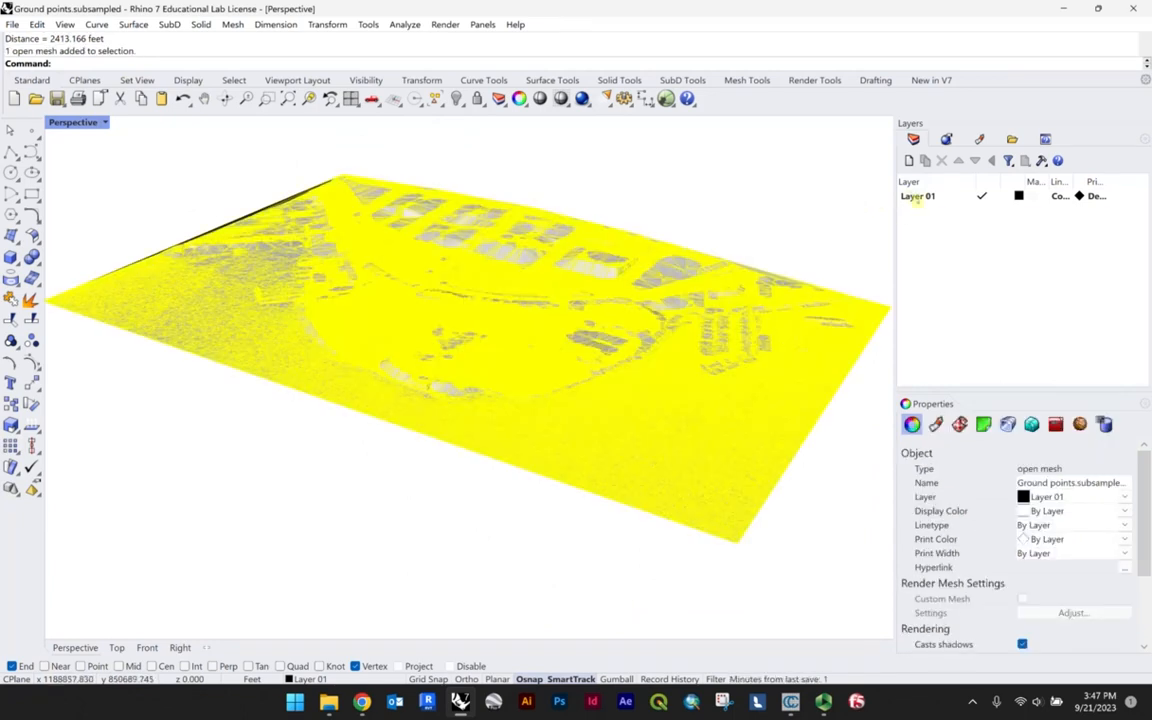
double_click(918, 197)
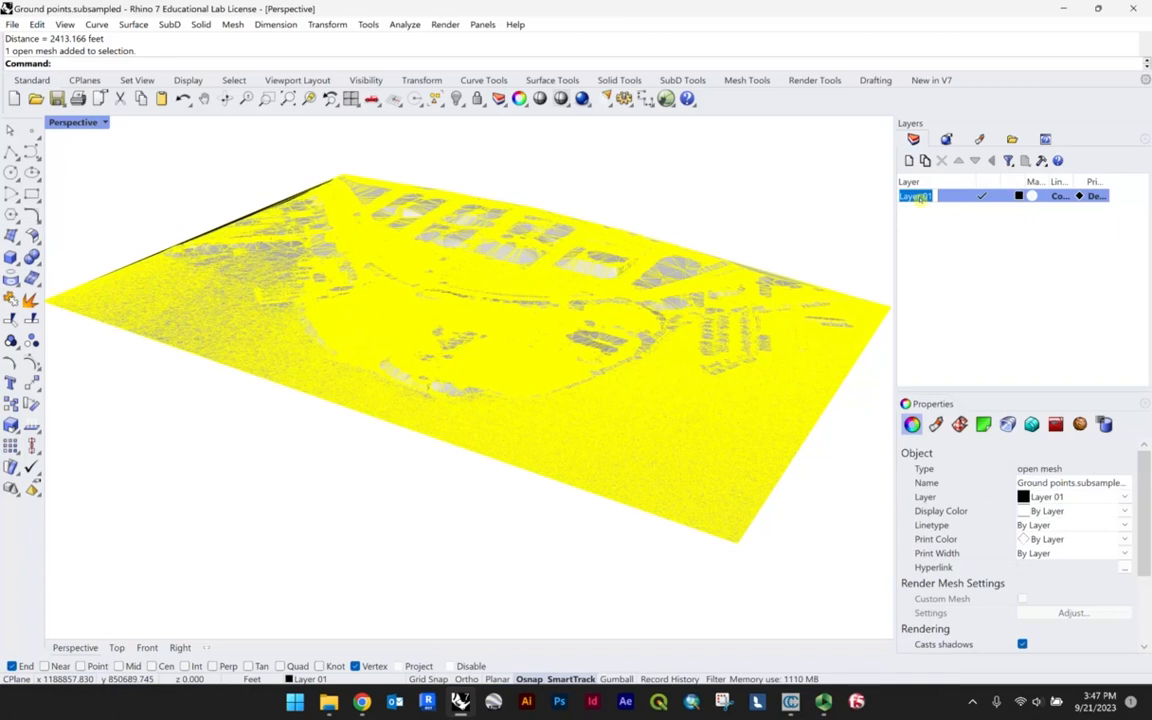
type("M")
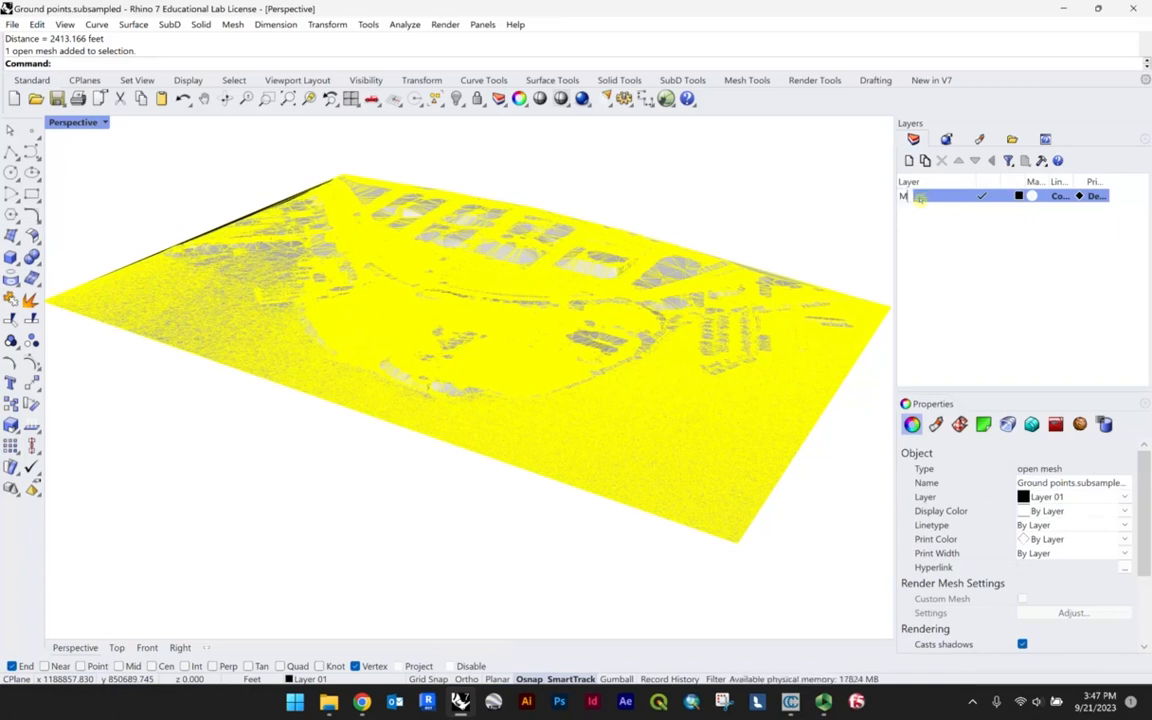
type("eshModel-O")
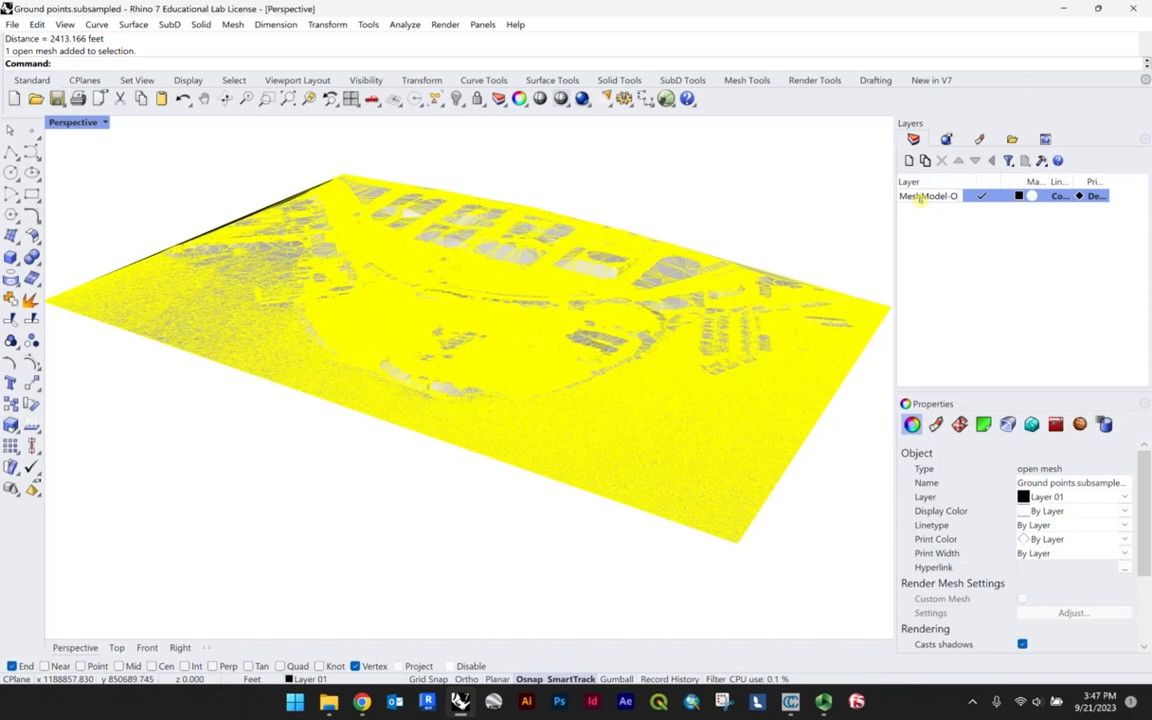
type("riginal")
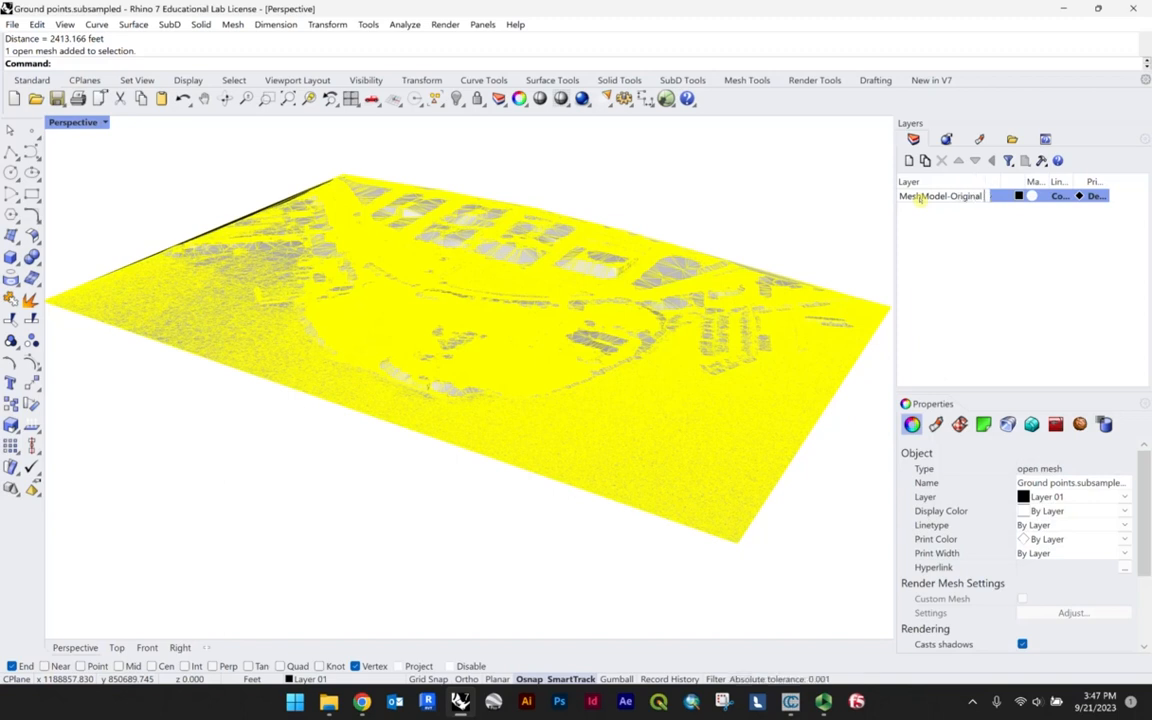
left_click(1013, 291)
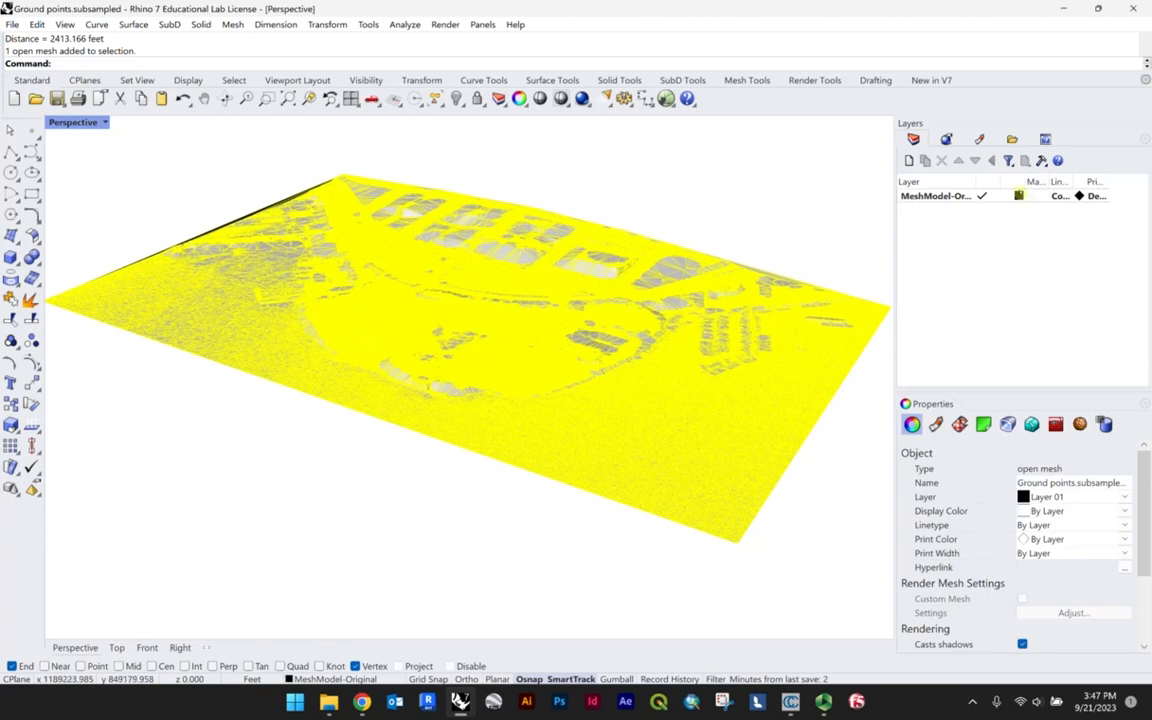
Create a new layer named Contour and keep its default black color.
left_click(909, 160)
type("C")
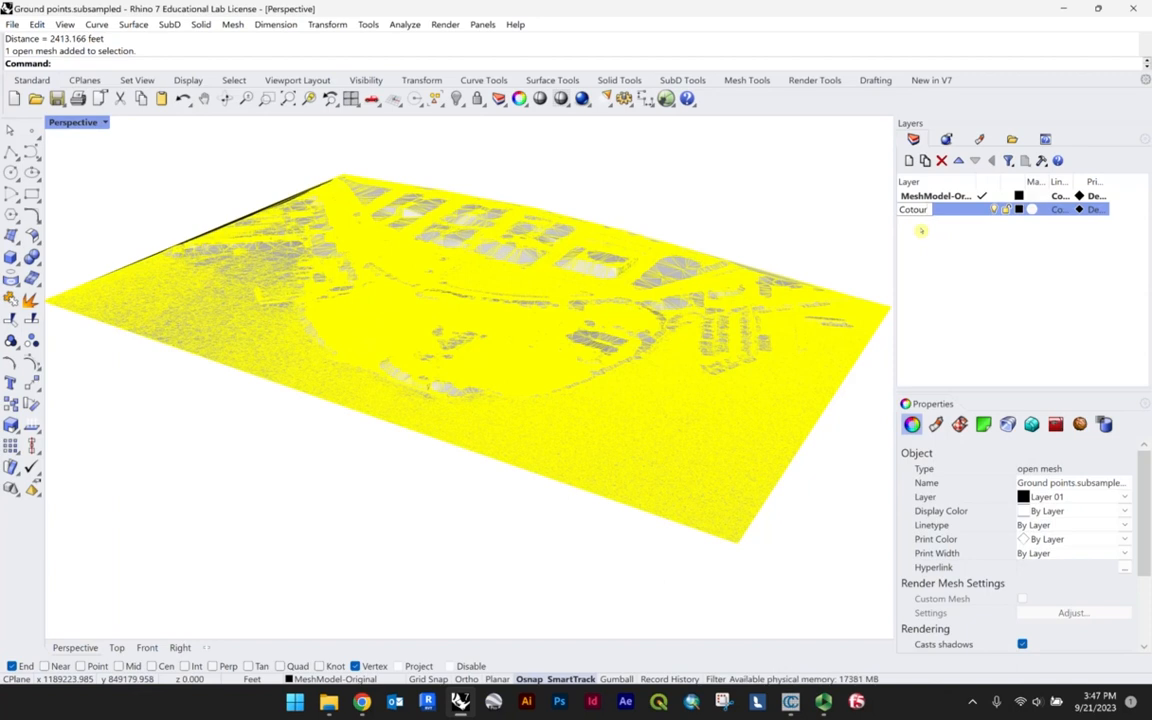
type("ontour")
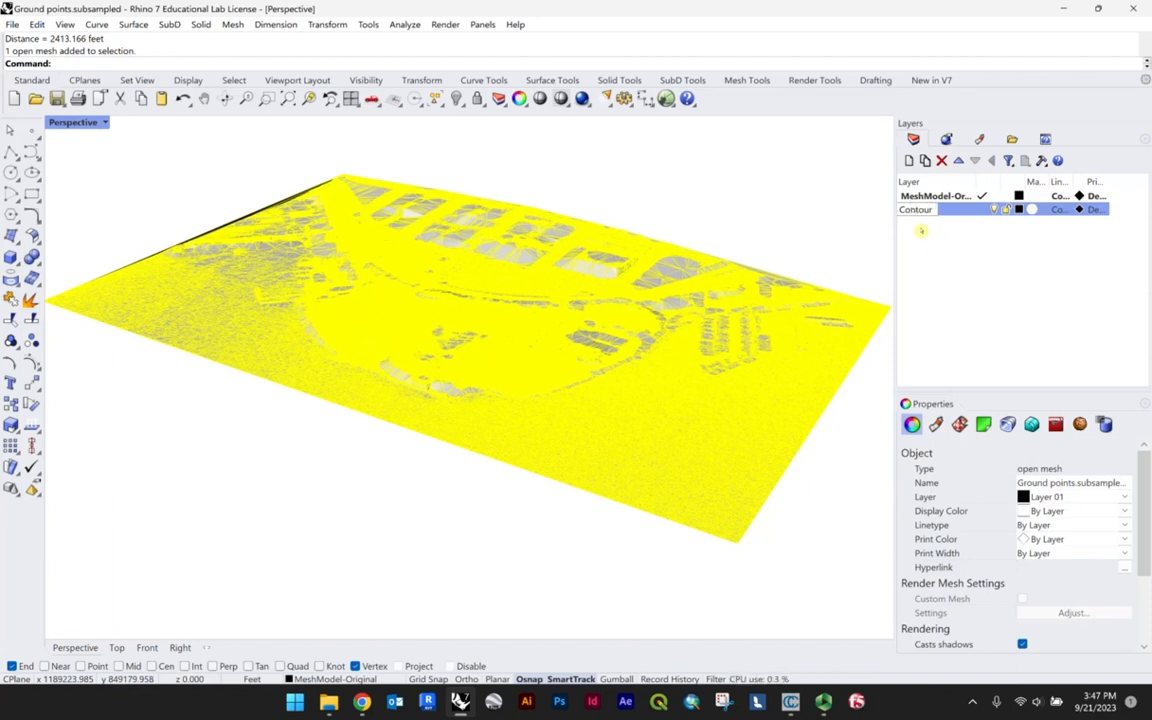
left_click(1023, 296)
left_click(1018, 210)
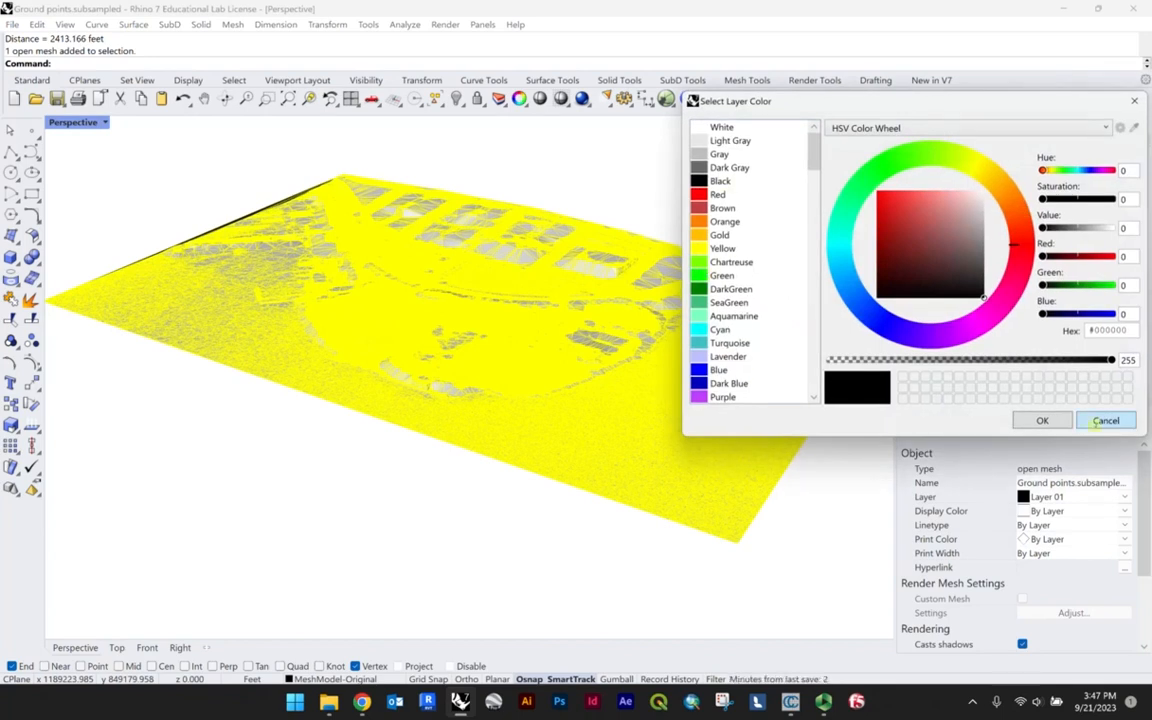
left_click(1107, 420)
Set the MeshModel-Original layer's color to Green, and leave the terrain mesh unselected.
left_click(1019, 198)
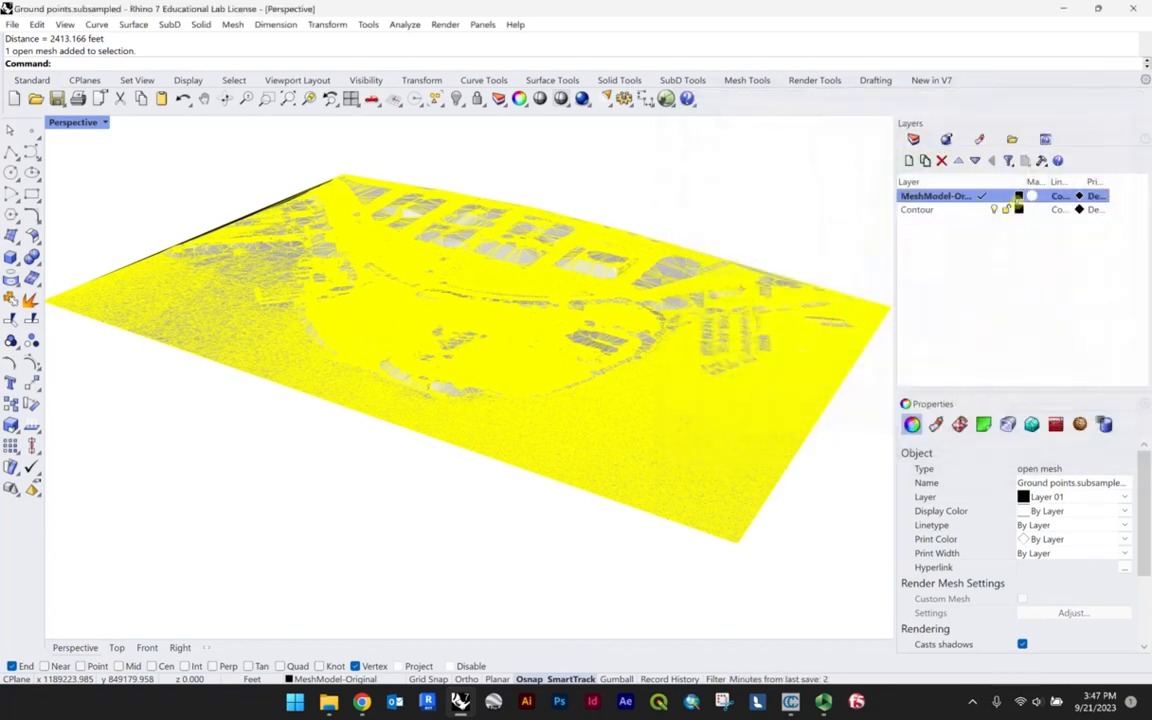
left_click(1018, 197)
left_click(725, 274)
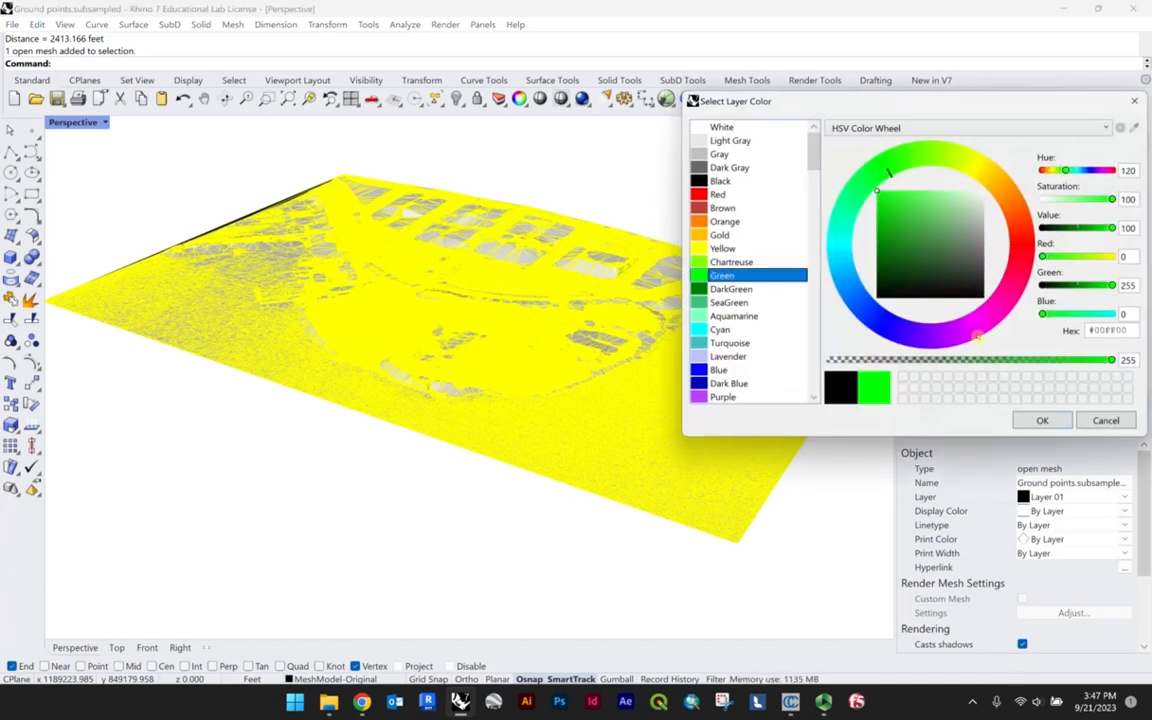
left_click(1043, 420)
left_click(702, 203)
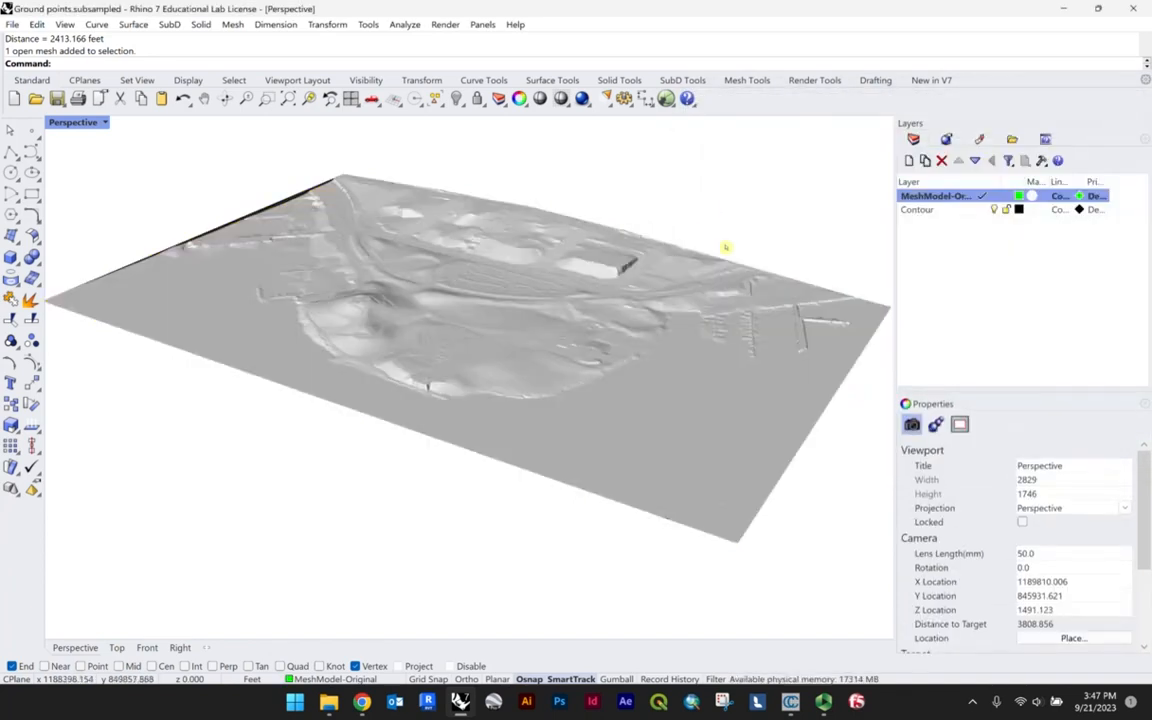
Switch to the four-viewport layout and fit the whole terrain mesh in the Top view.
left_click(702, 313)
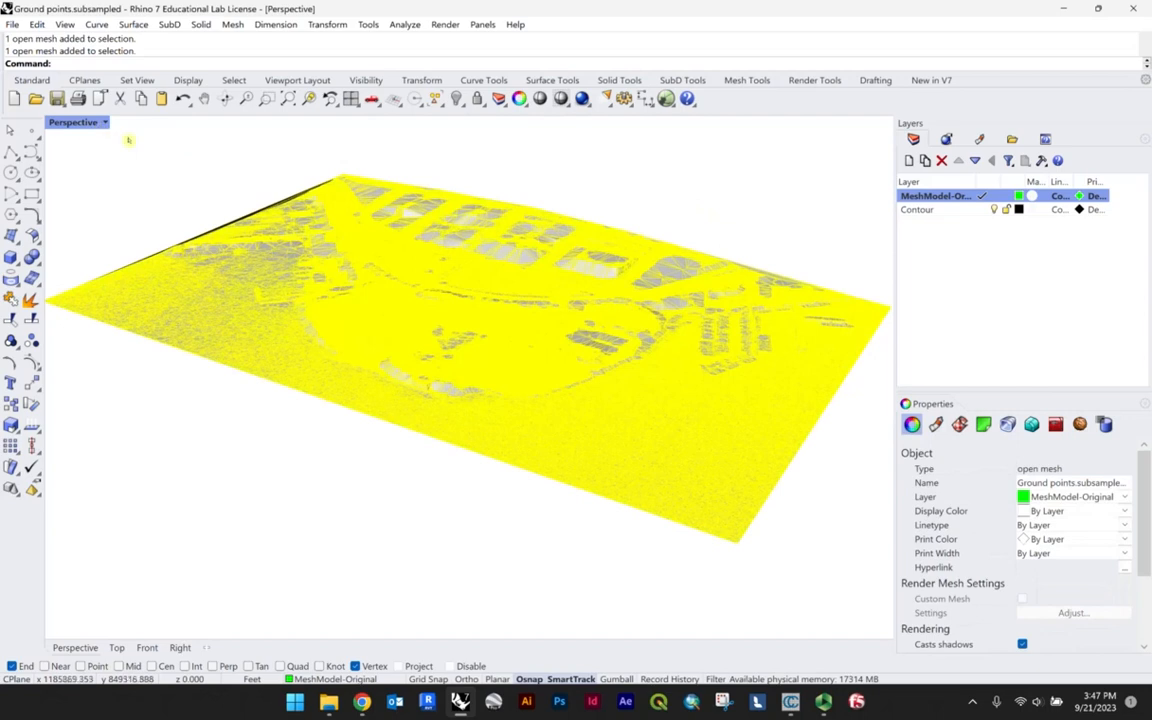
right_click(67, 126)
left_click(75, 188)
left_click(75, 188)
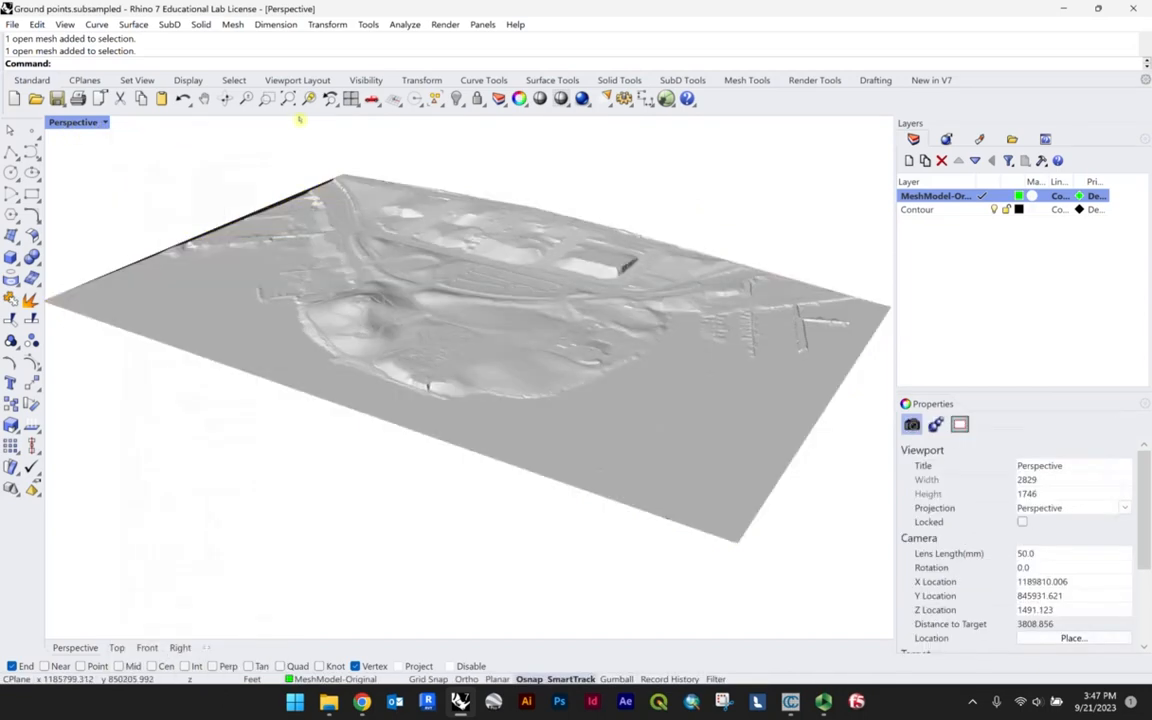
left_click(350, 98)
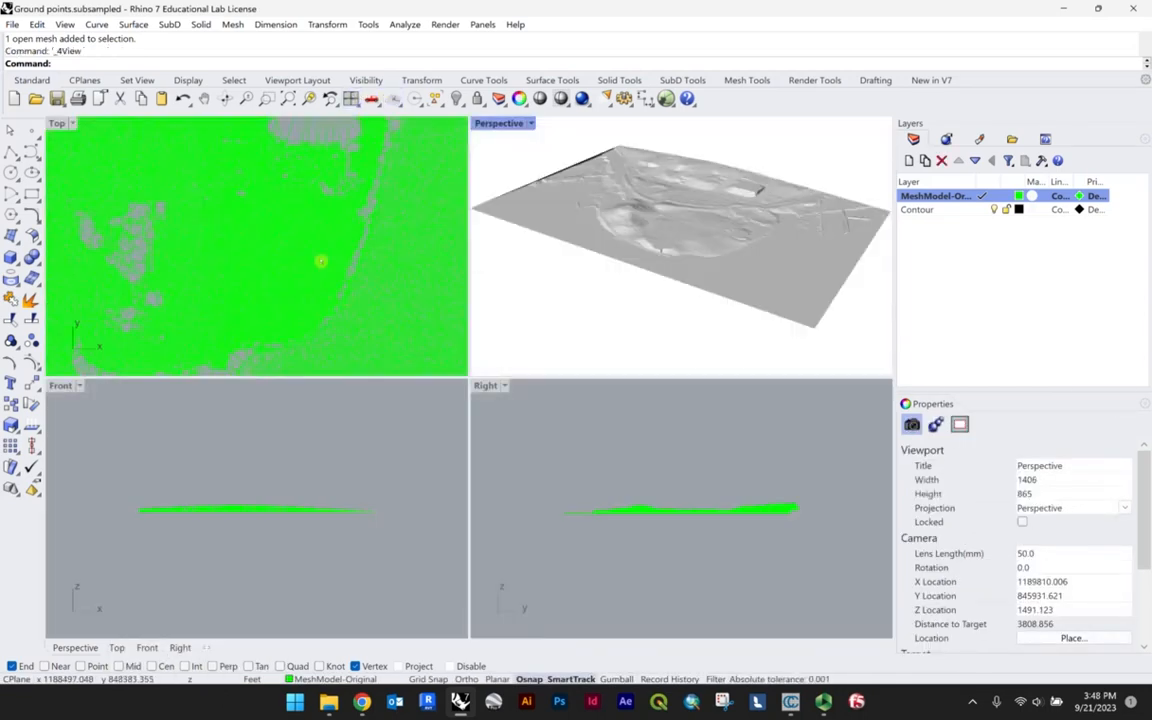
scroll(300, 252, "down", 2)
scroll(288, 246, "down", 2)
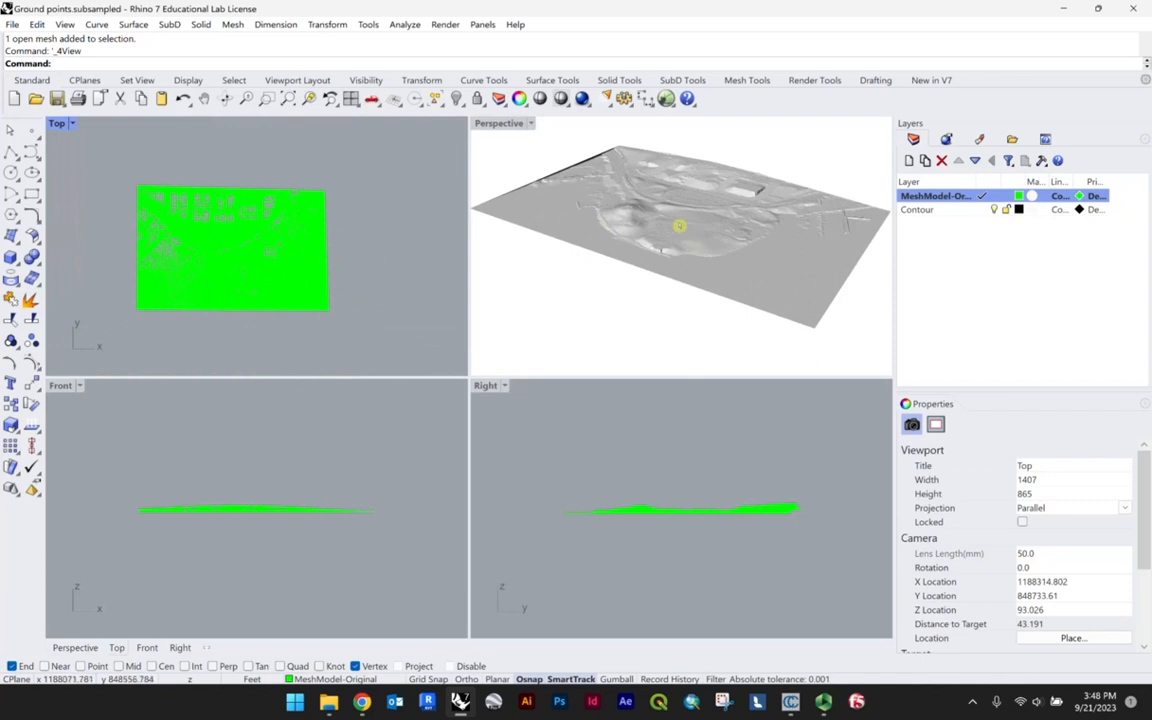
scroll(681, 226, "down", 1)
scroll(680, 231, "up", 1)
scroll(680, 202, "up", 1)
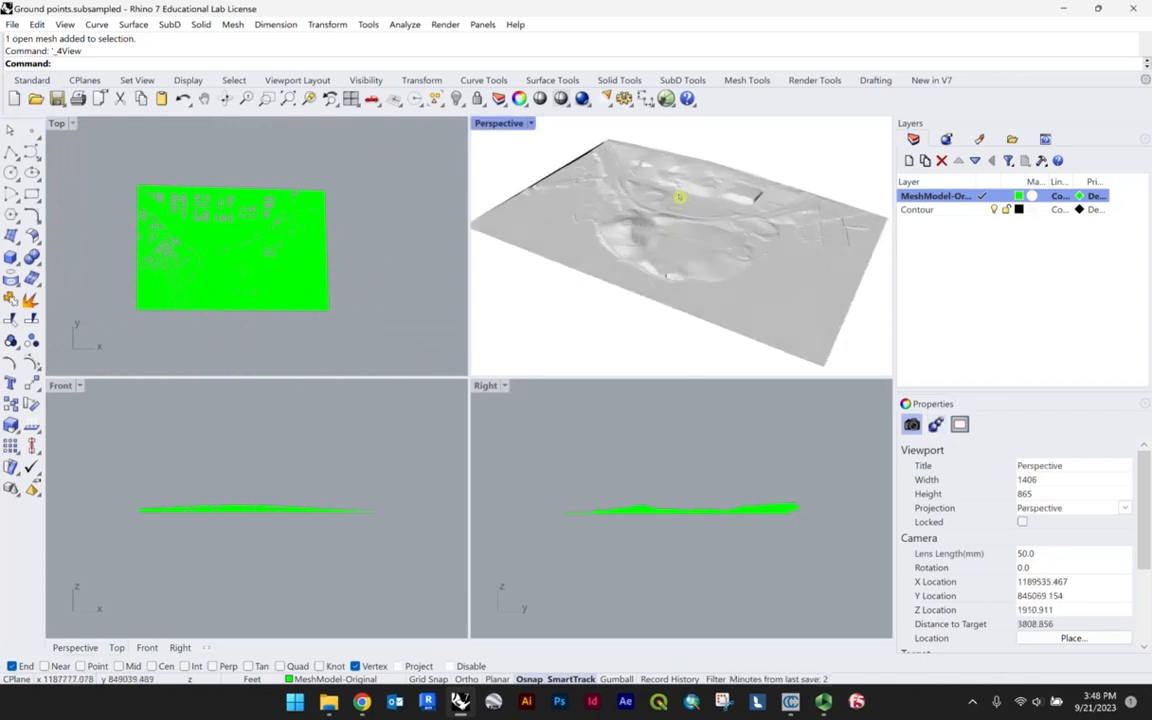
Make Contour the current layer, clear the mesh selection and activate the Front view.
left_click(700, 240)
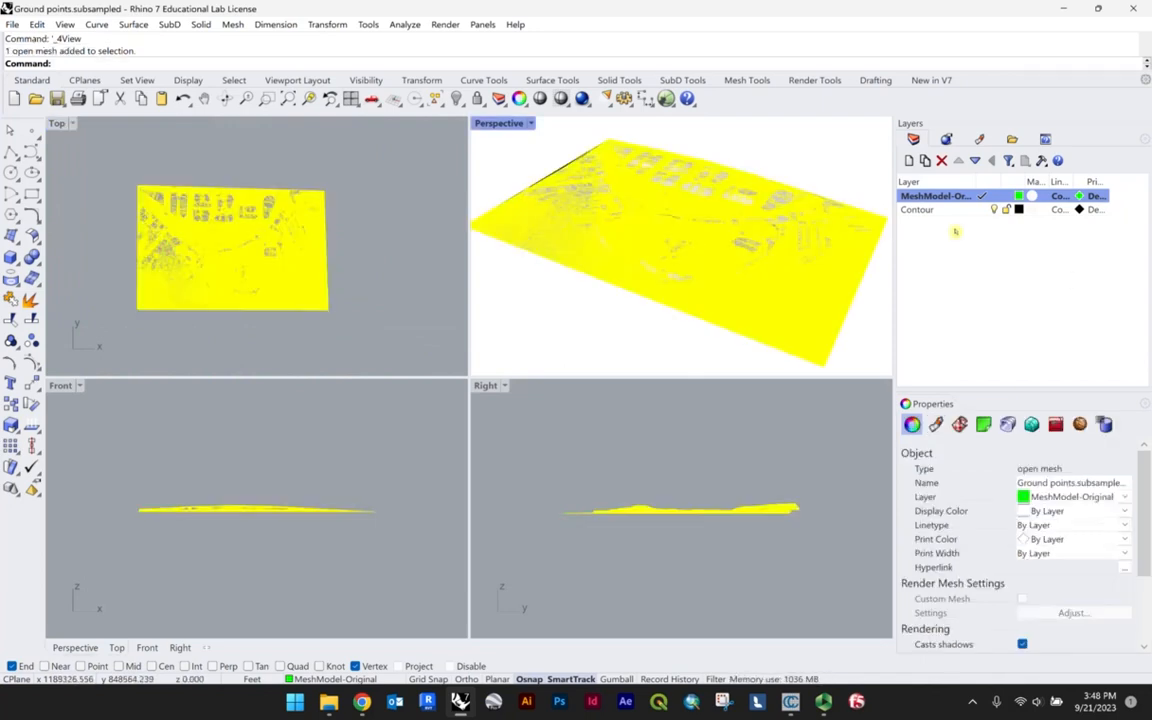
left_click(982, 210)
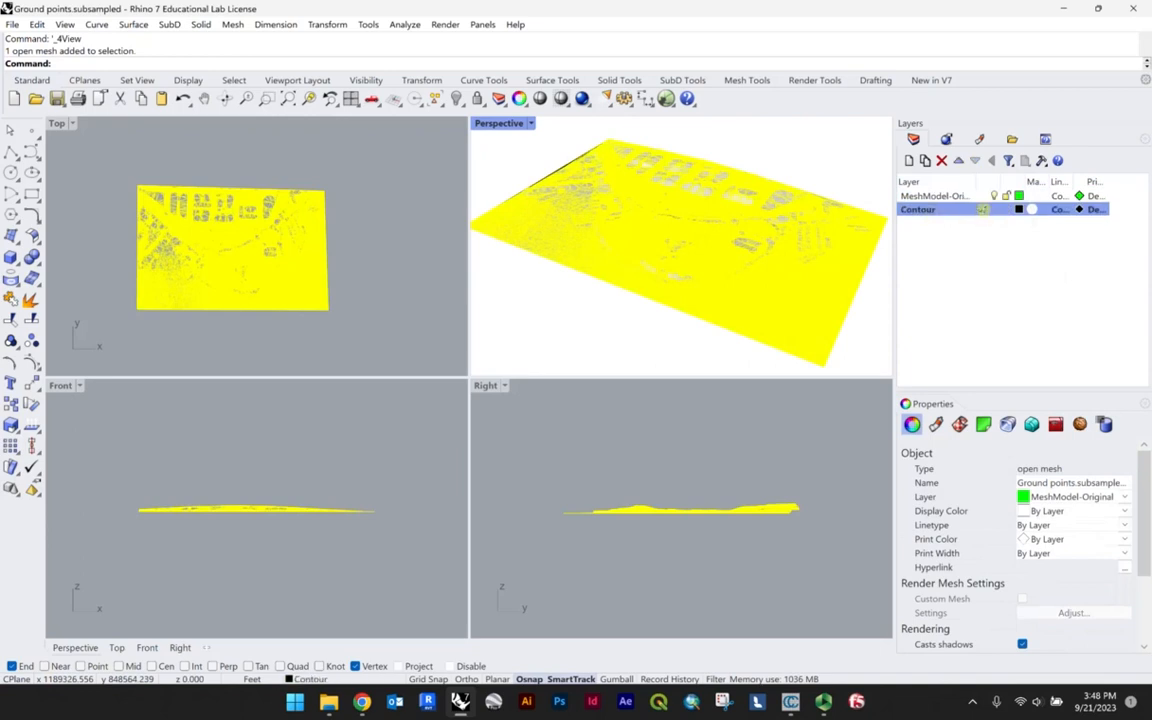
left_click(266, 580)
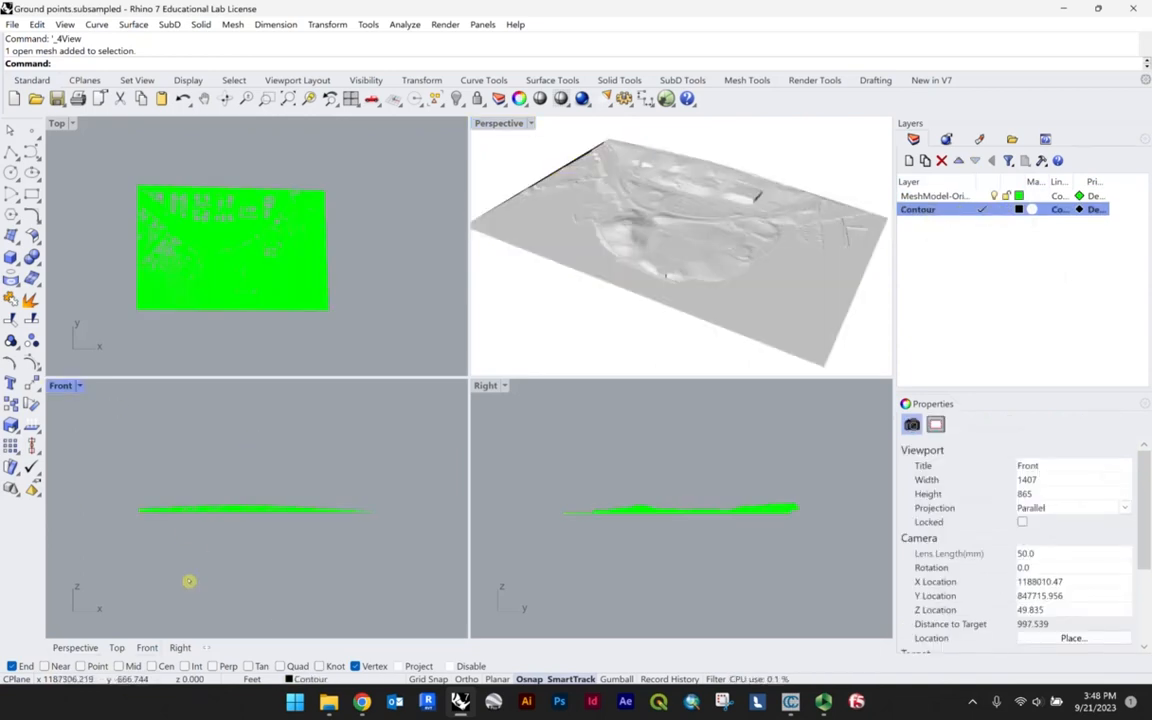
Generate contours of the terrain mesh at 1-foot spacing, picking a vertical direction upward from a base point below the mesh in the Front view.
type("Contour")
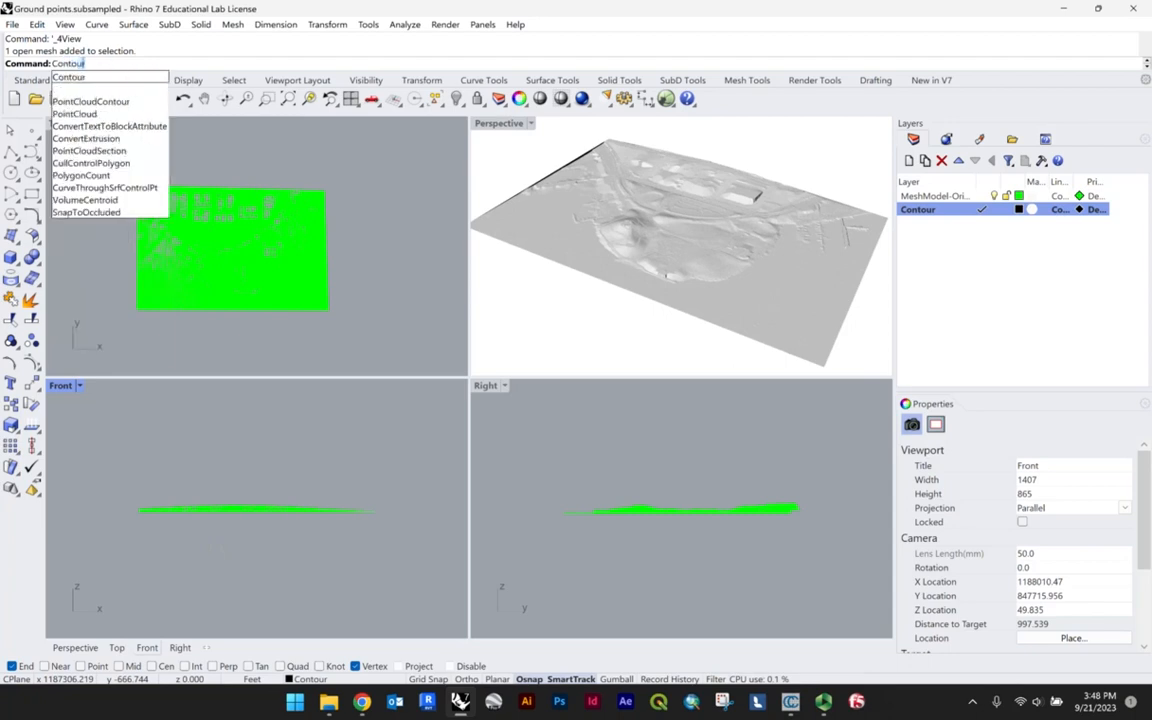
key("Return")
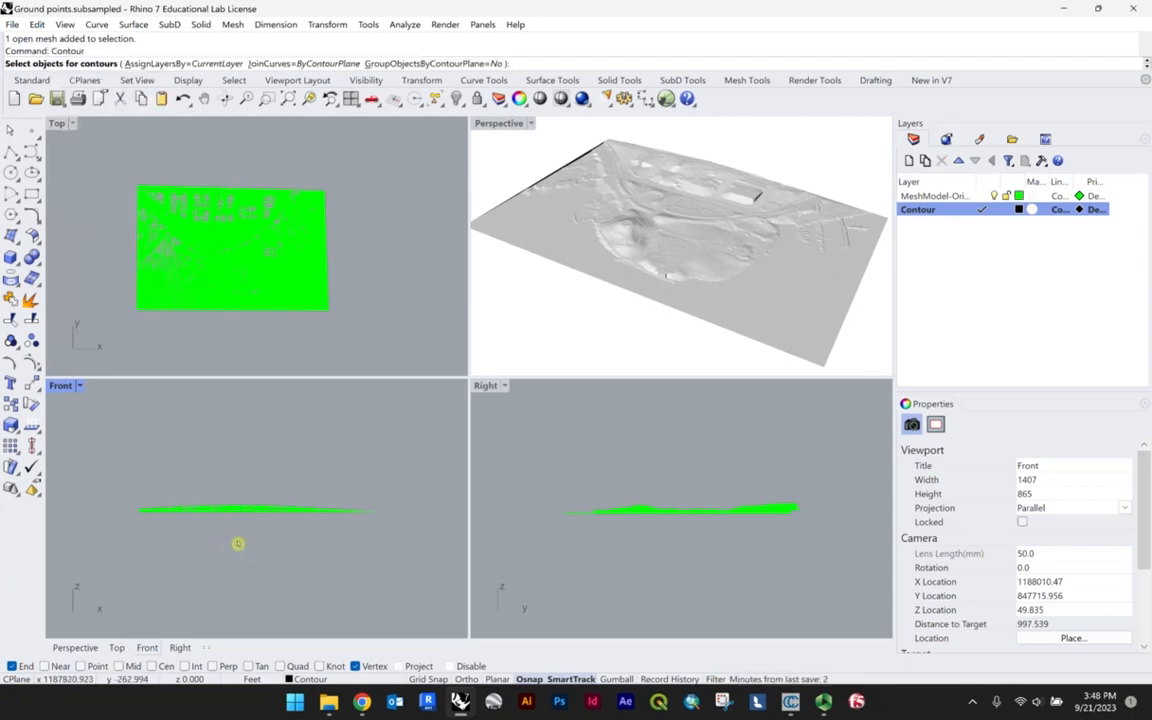
left_click(243, 506)
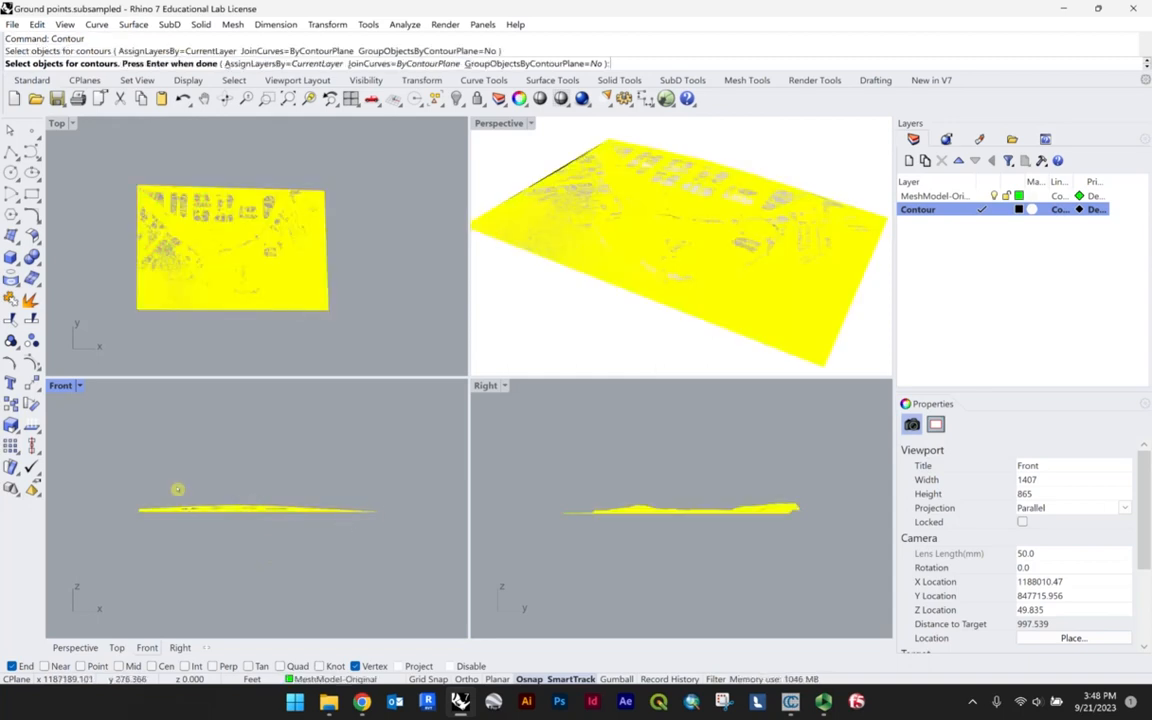
key("Return")
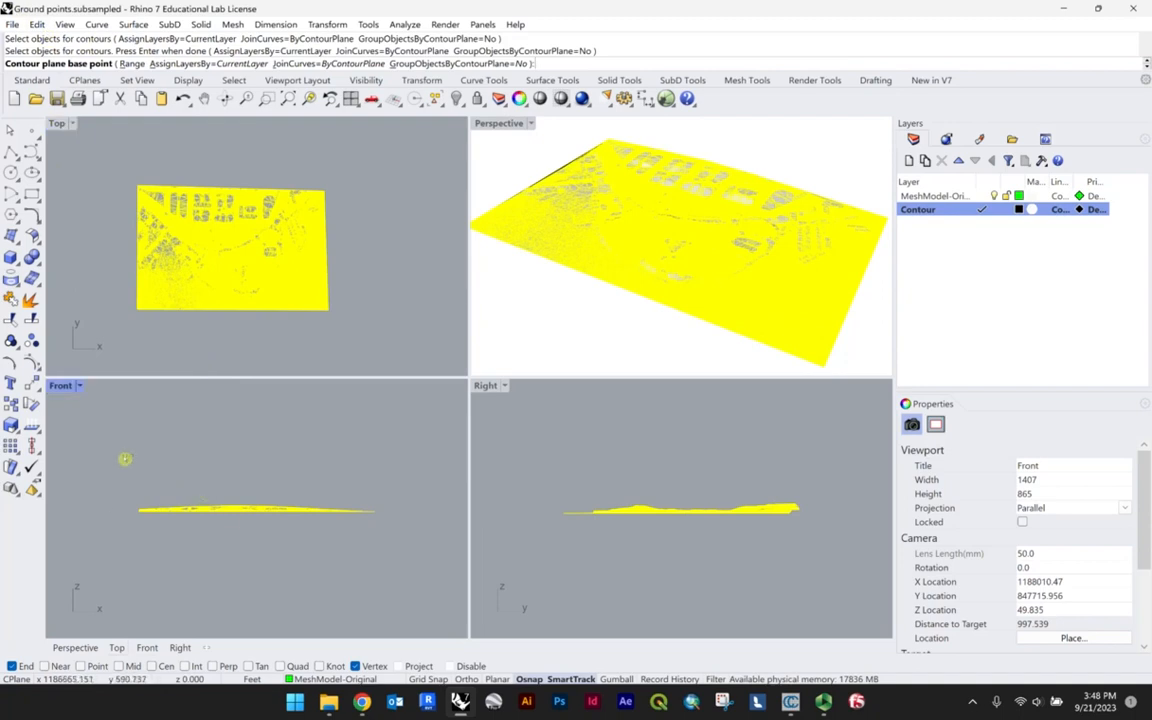
left_click(243, 551)
key("shift")
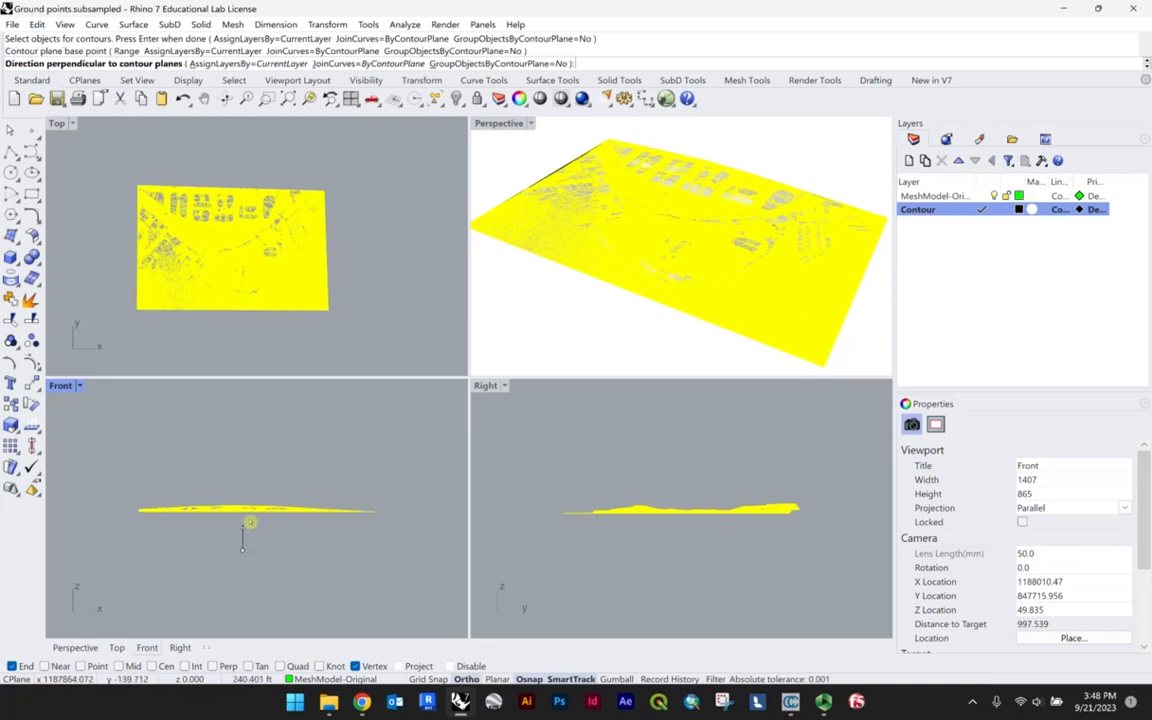
left_click(234, 429)
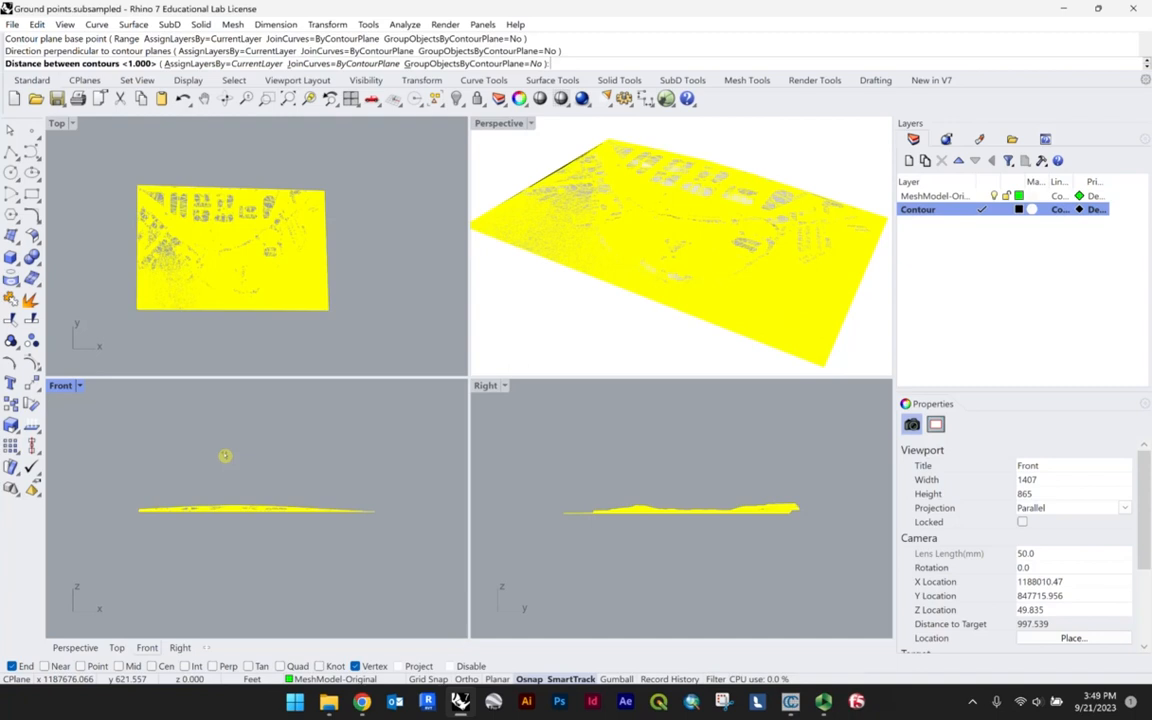
key("Return")
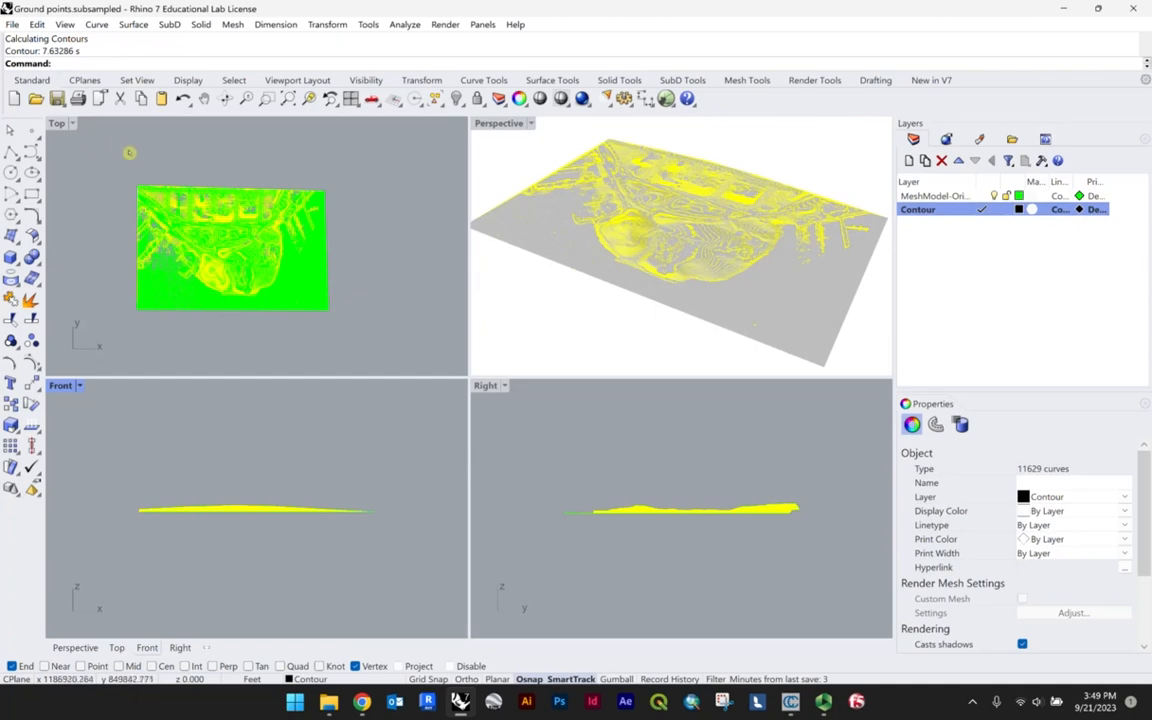
Maximize the Top view and turn off the MeshModel-Original layer, leaving only the contours.
double_click(57, 123)
scroll(310, 396, "up", 3)
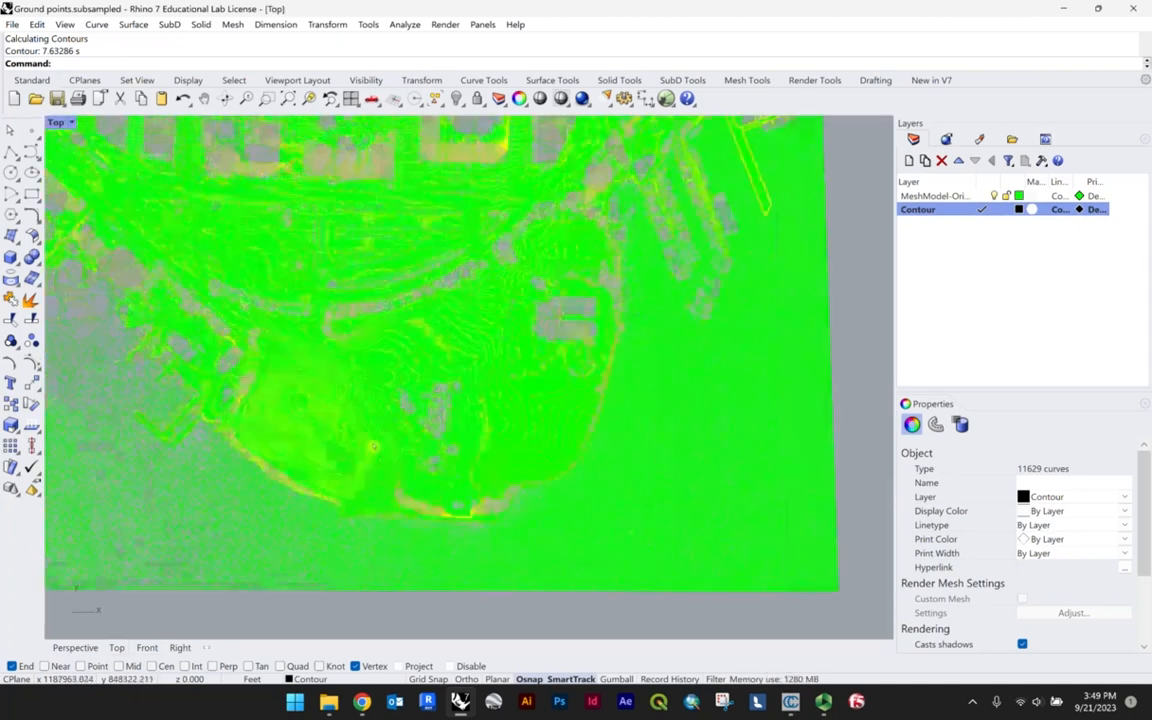
right_click_drag(385, 274, 466, 300)
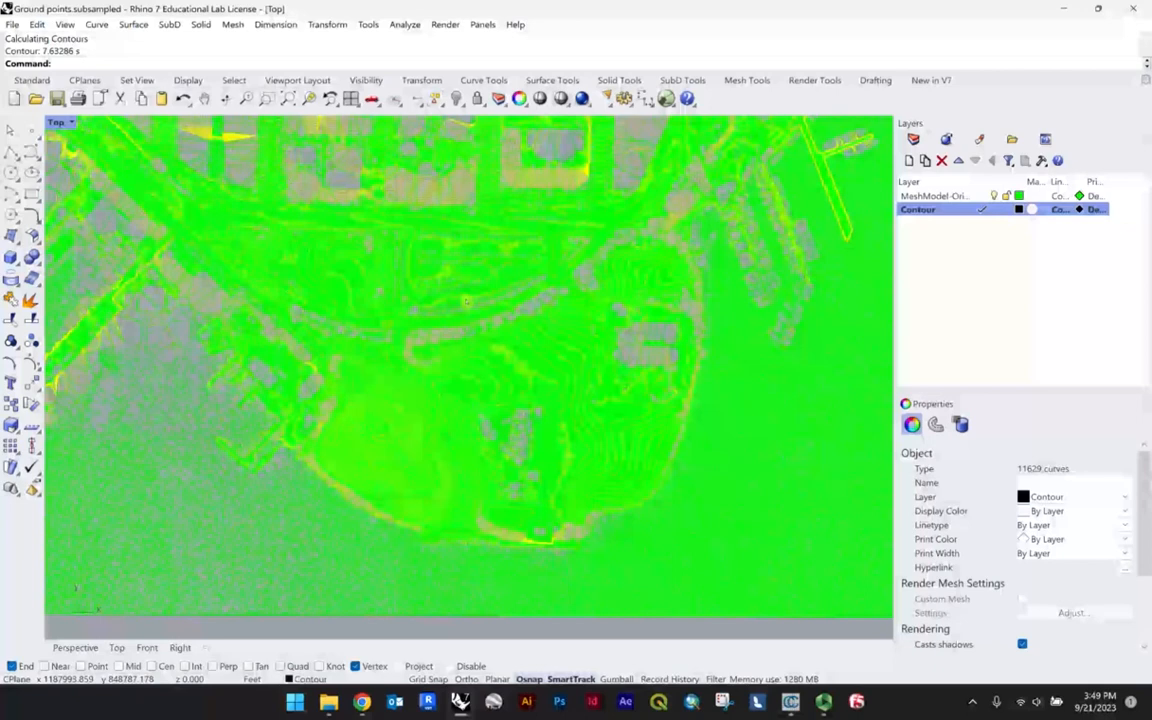
scroll(450, 492, "up", 10)
scroll(450, 400, "down", 3)
left_click(994, 196)
Examine the hill's contour lines in plan, and return to the four-viewport layout with the curves deselected and Perspective active.
right_click_drag(262, 297, 300, 305)
scroll(297, 307, "up", 4)
scroll(340, 265, "up", 4)
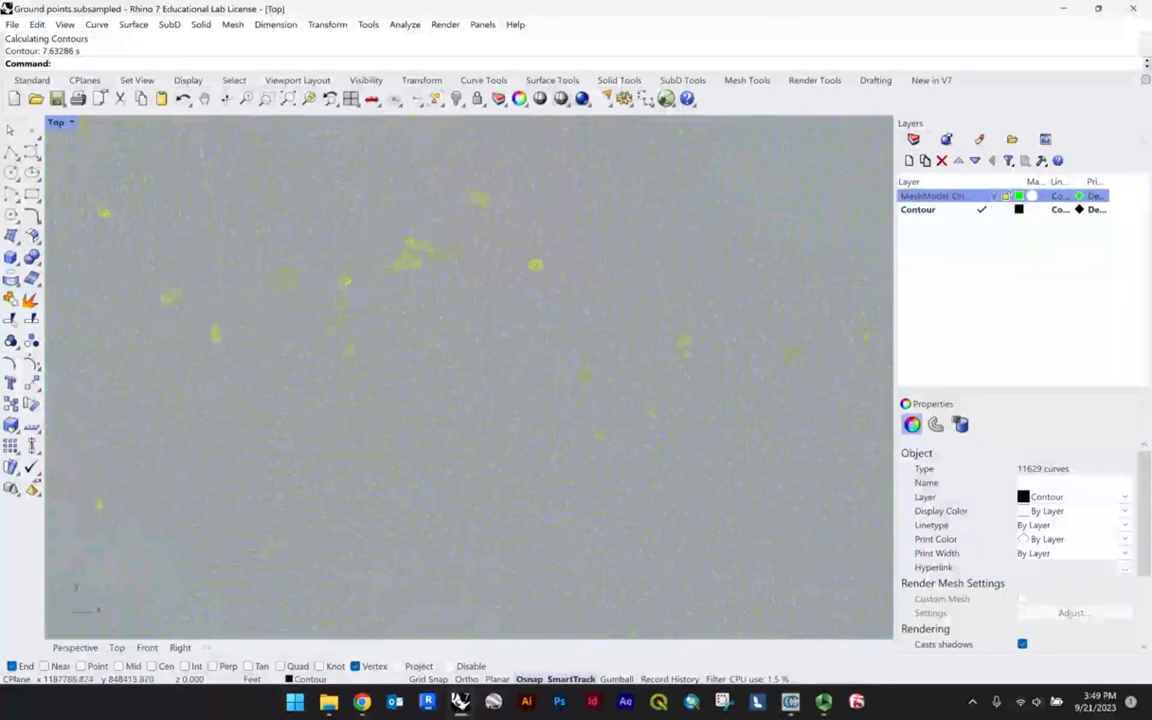
scroll(385, 335, "down", 5)
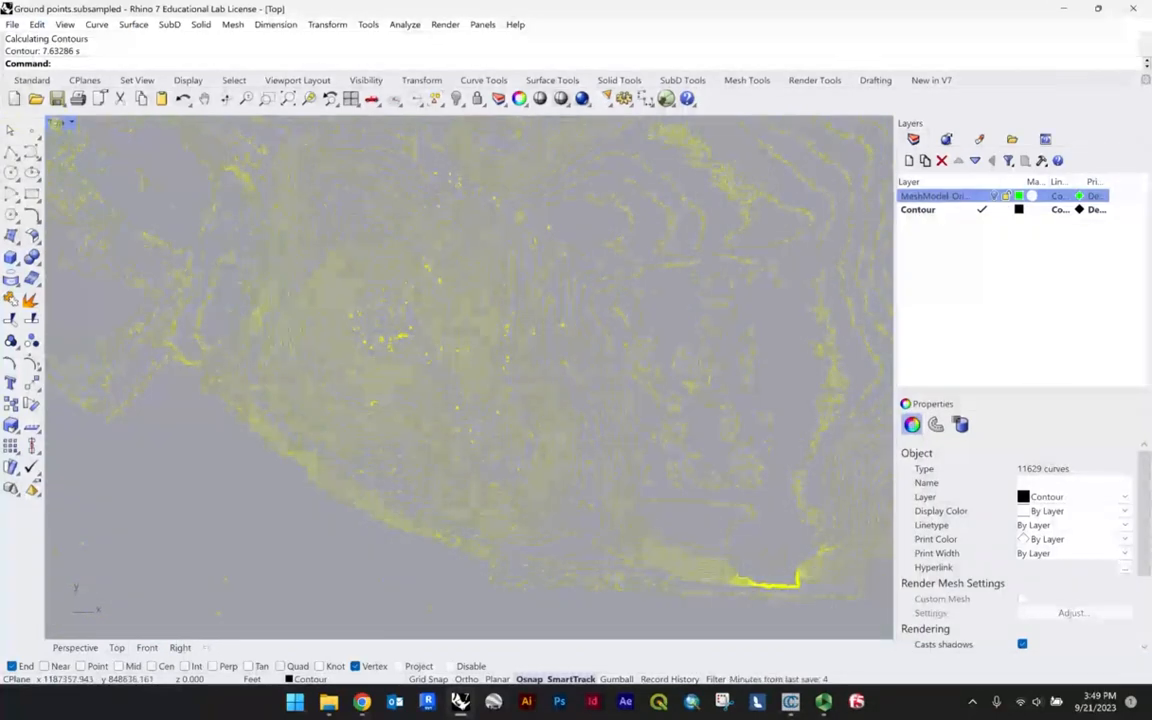
double_click(56, 123)
left_click(490, 134)
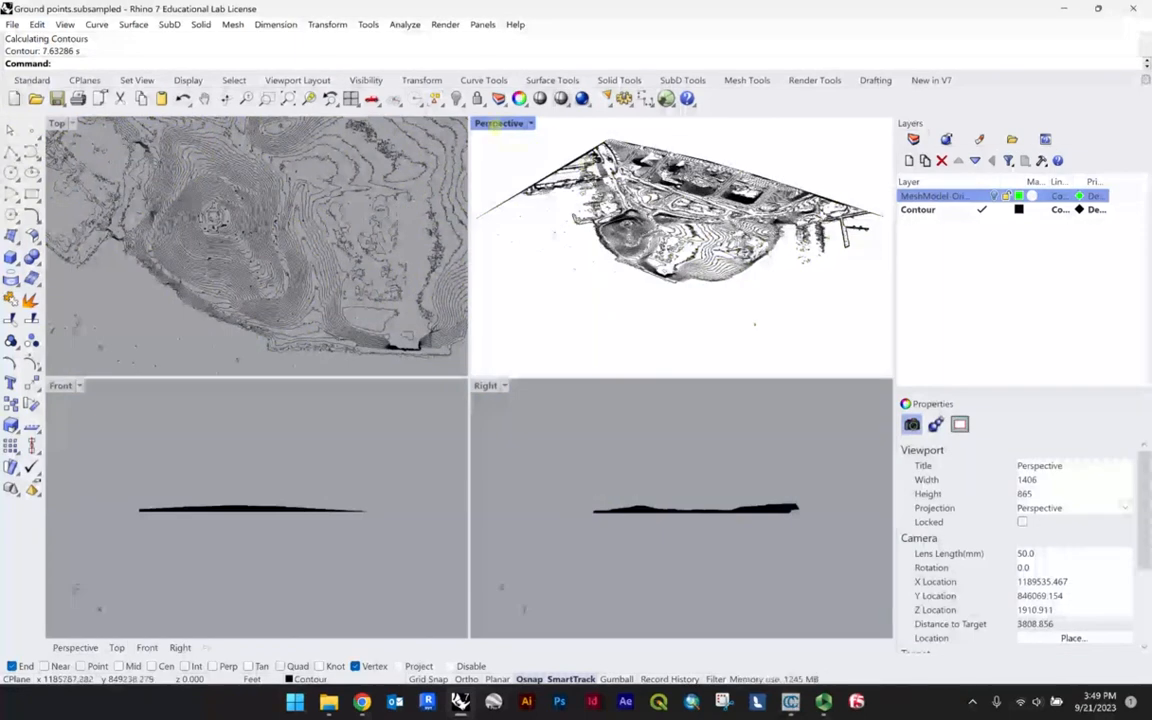
Examine the contours from low and high angles in the maximized Perspective view, and return to the four-viewport layout.
double_click(497, 124)
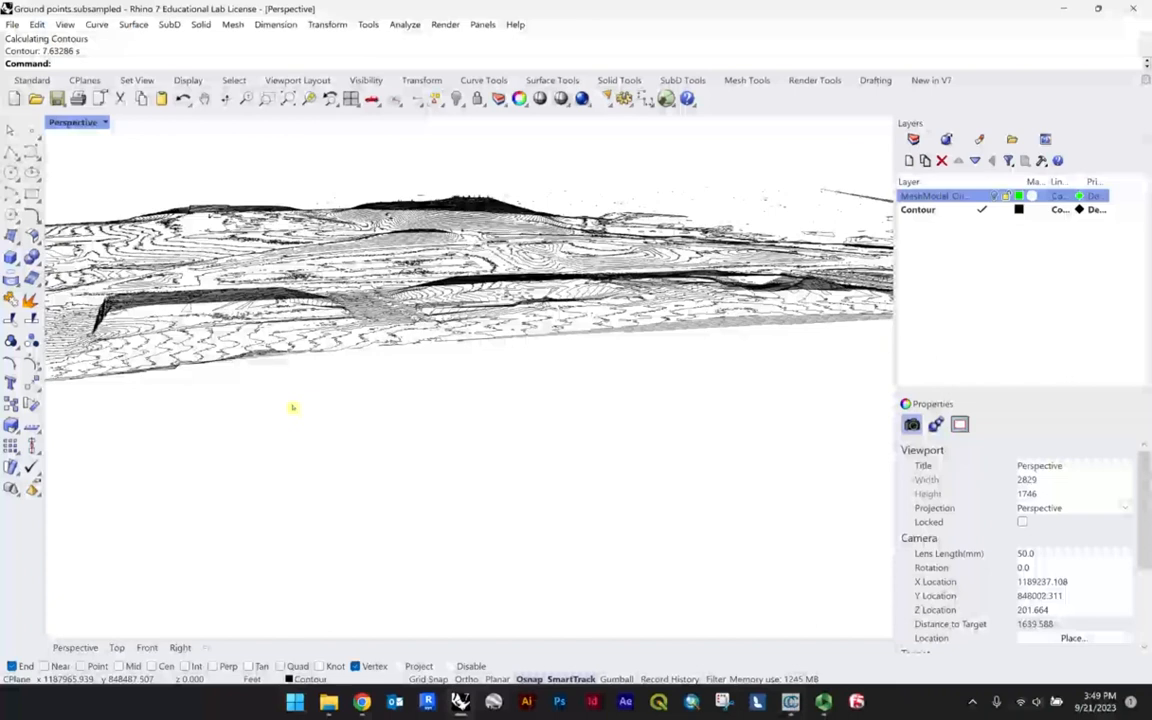
right_click_drag(293, 407, 504, 383)
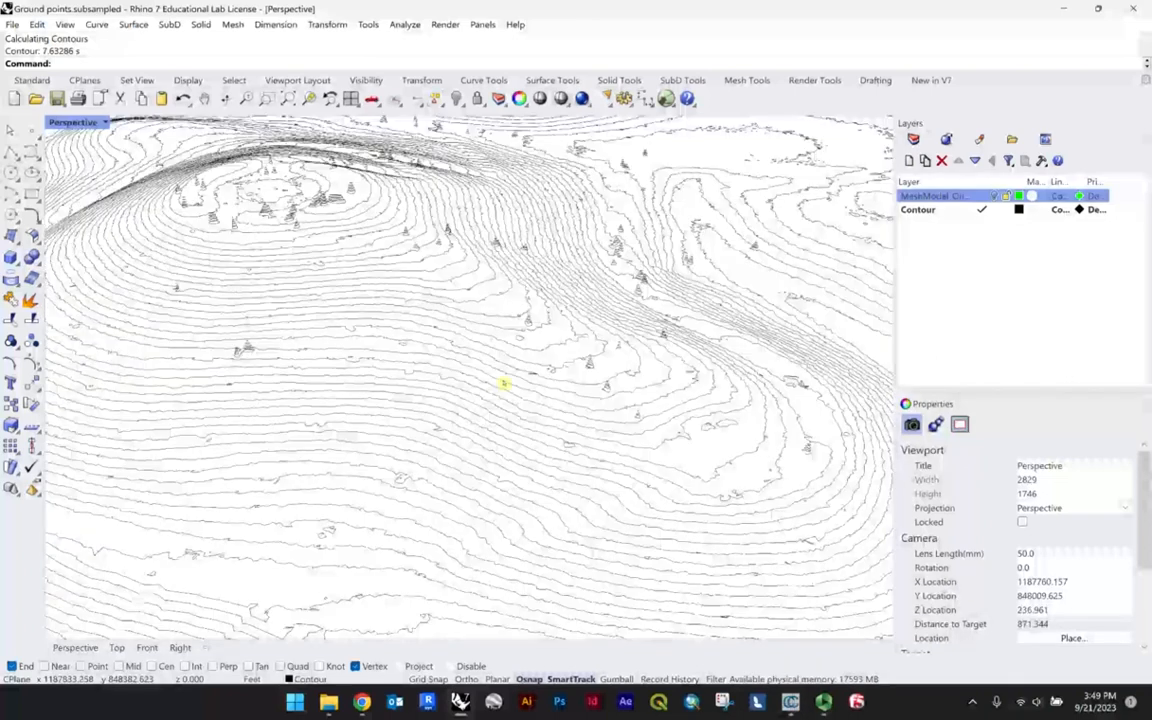
scroll(504, 383, "down", 4)
right_click_drag(504, 383, 424, 322)
scroll(410, 327, "down", 2)
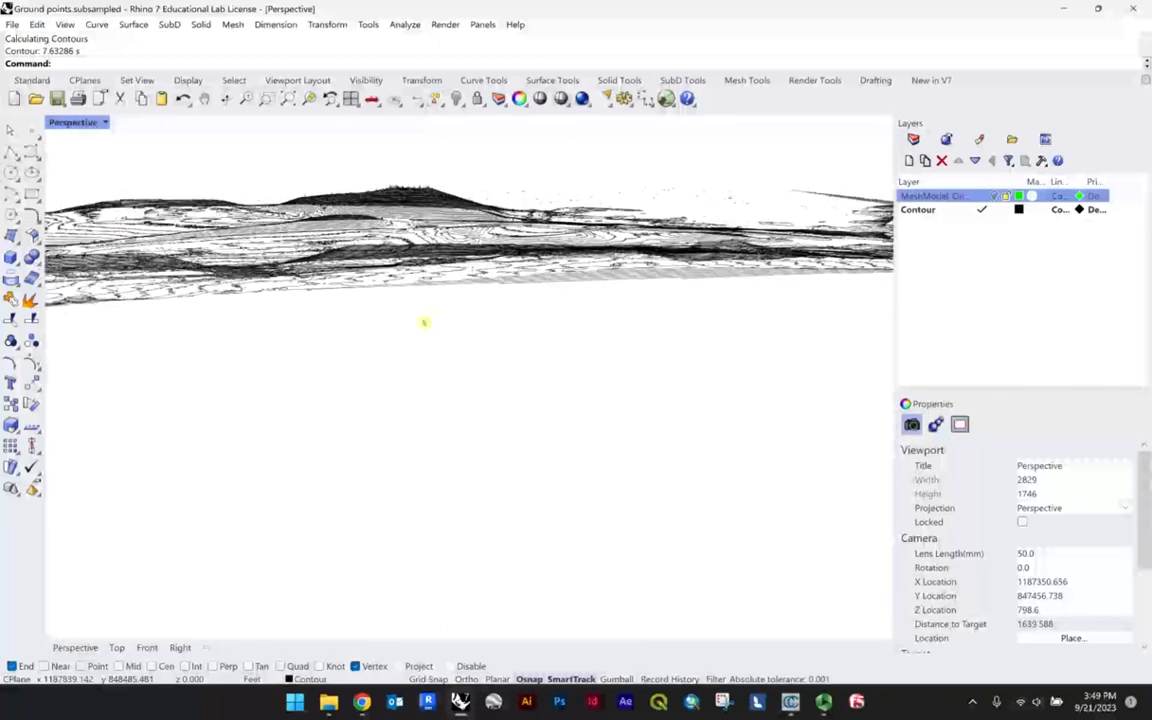
double_click(73, 122)
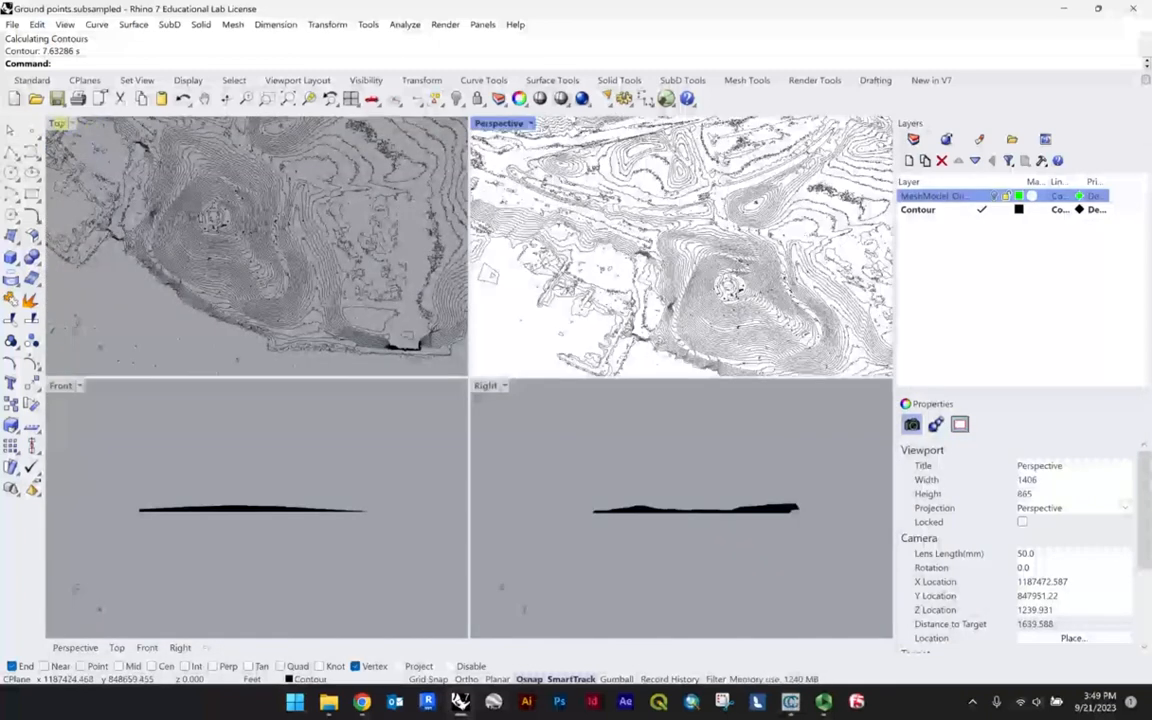
Maximize the Top view and inspect the small closed contours on the hilltop and the stray fragments below the hill.
double_click(70, 124)
scroll(618, 357, "down", 4)
right_click_drag(622, 360, 614, 329)
scroll(370, 295, "up", 4)
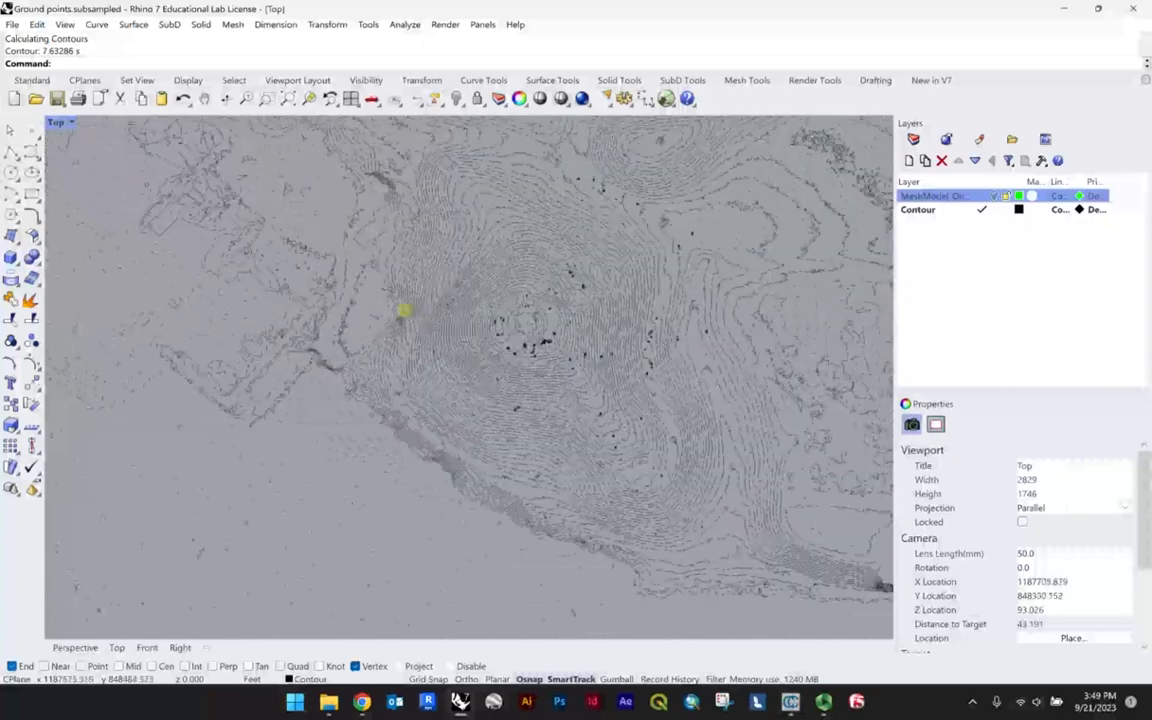
scroll(545, 380, "up", 6)
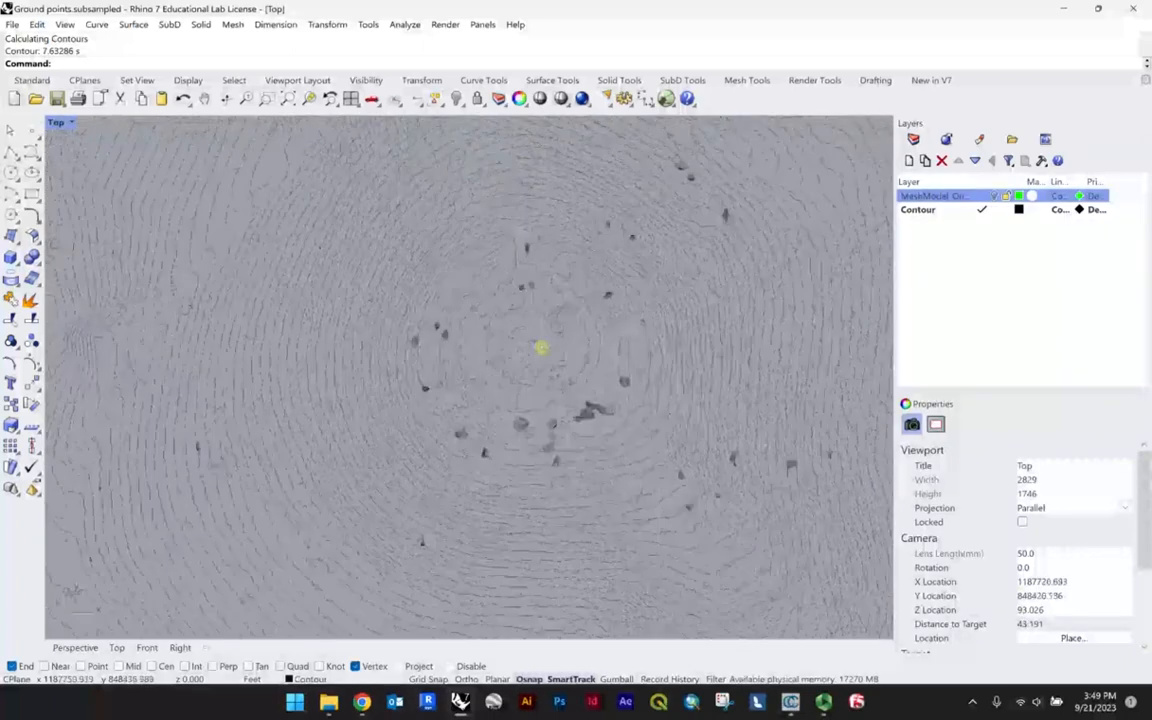
scroll(523, 350, "down", 3)
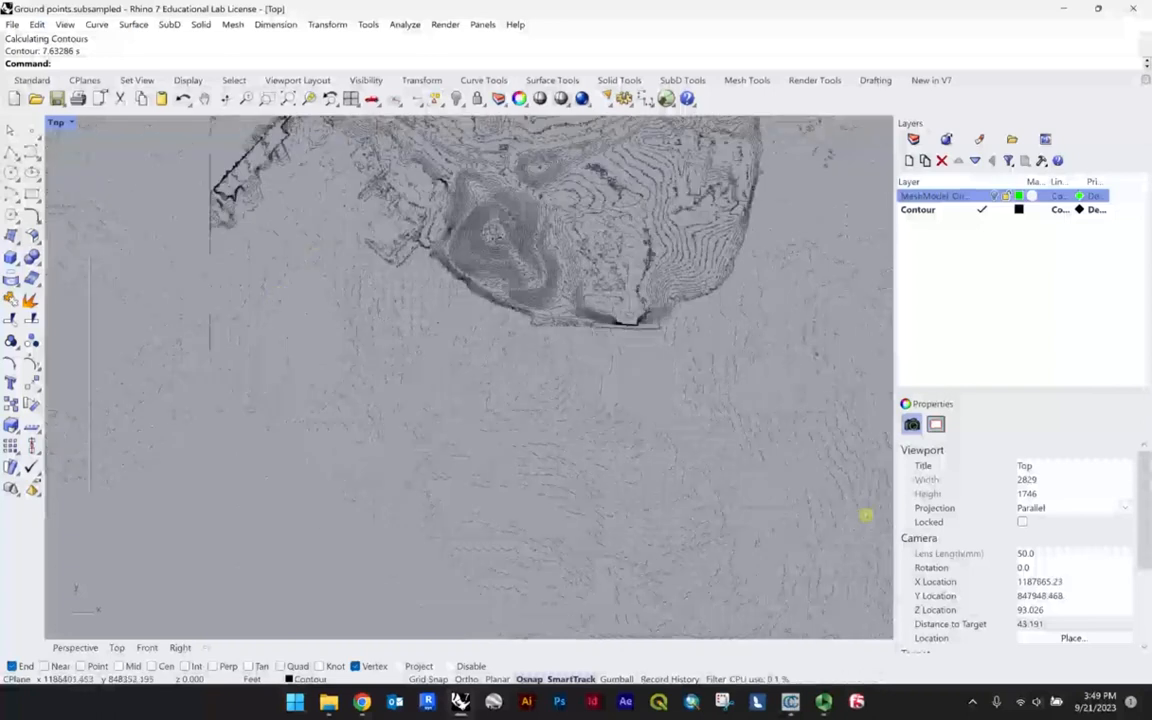
scroll(268, 280, "up", 2)
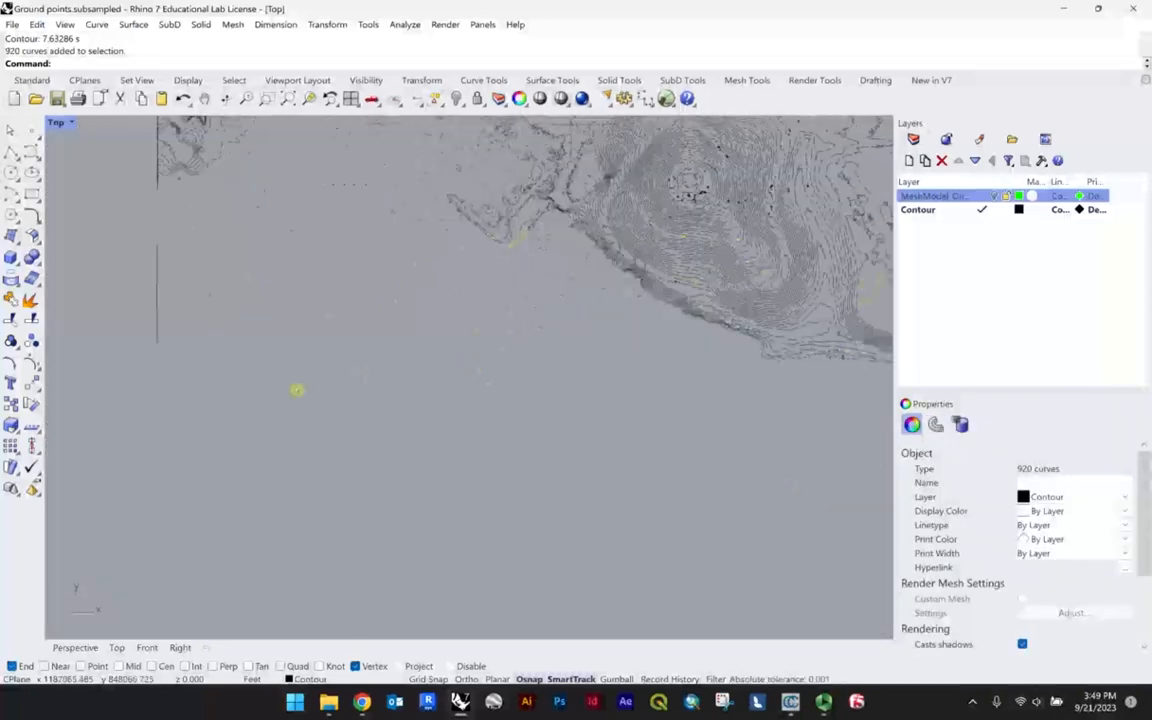
right_click_drag(537, 321, 325, 302)
scroll(675, 302, "up", 2)
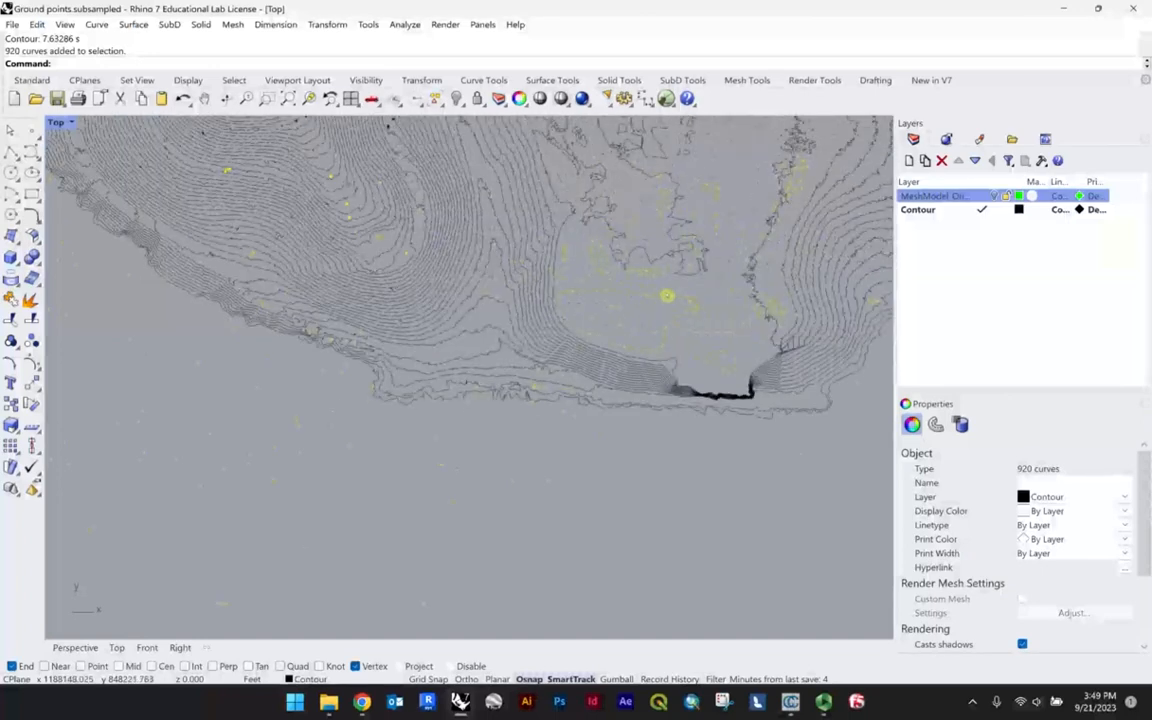
left_click(667, 296)
left_click(705, 337)
scroll(702, 337, "down", 3)
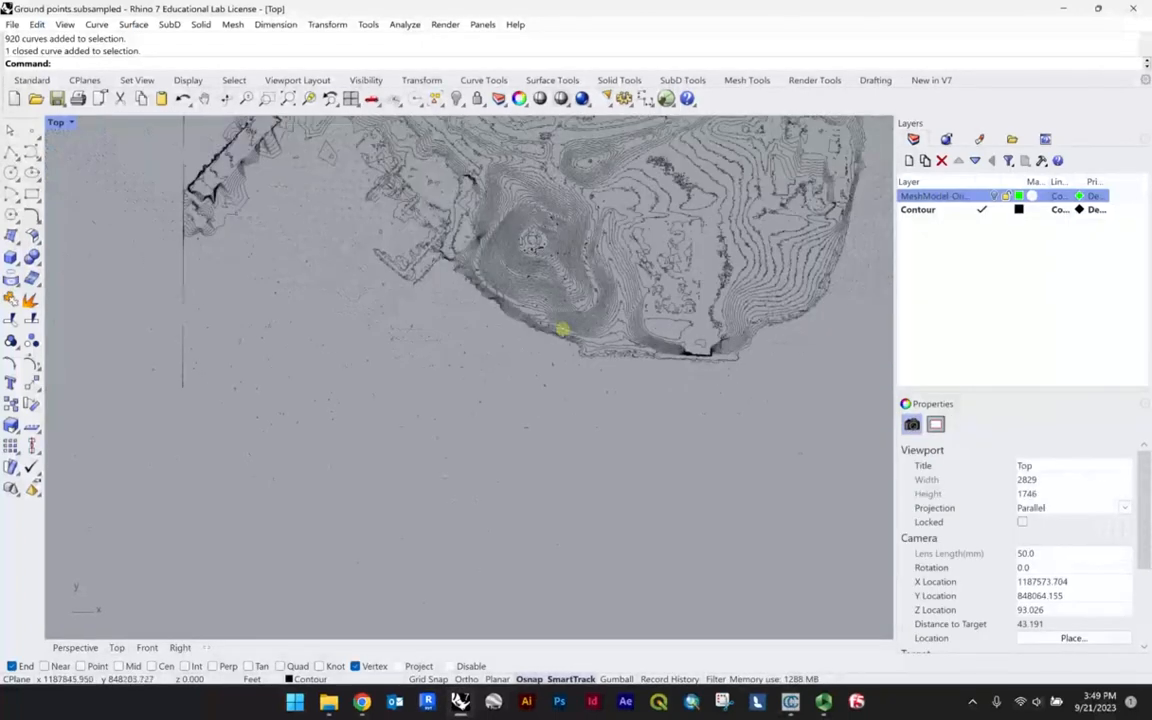
Window-select the small stray contours south and southwest of the hill in the Top view and delete them.
left_click_drag(97, 265, 680, 615)
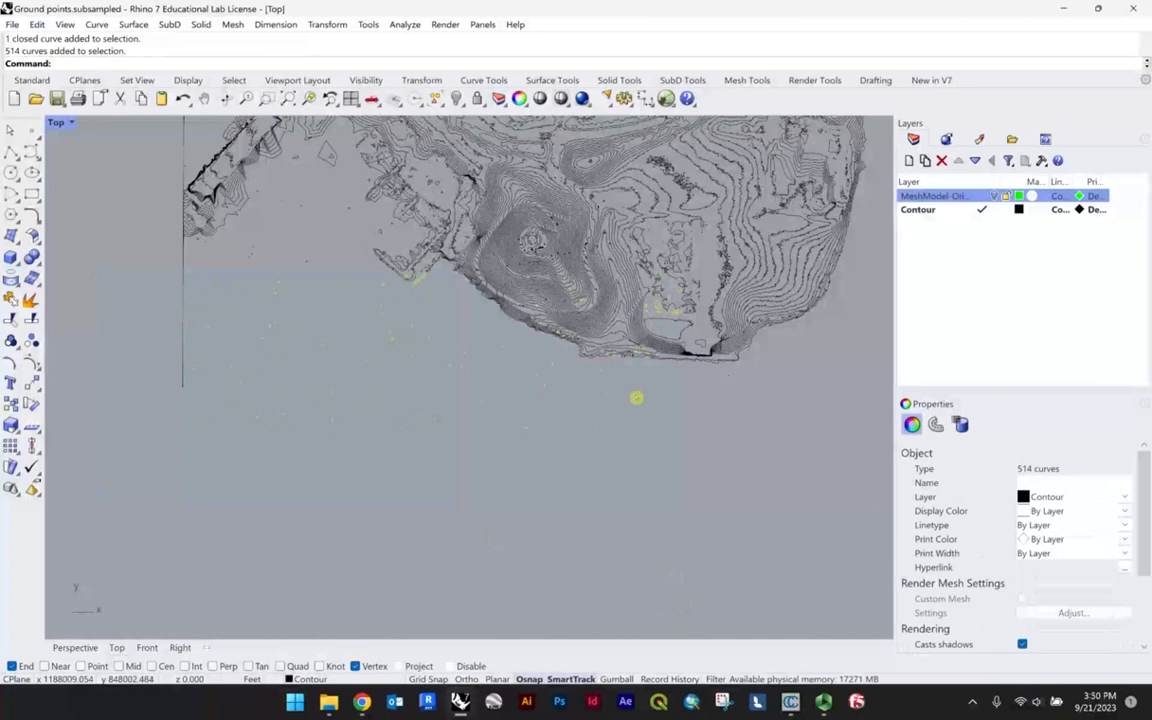
scroll(423, 289, "up", 3)
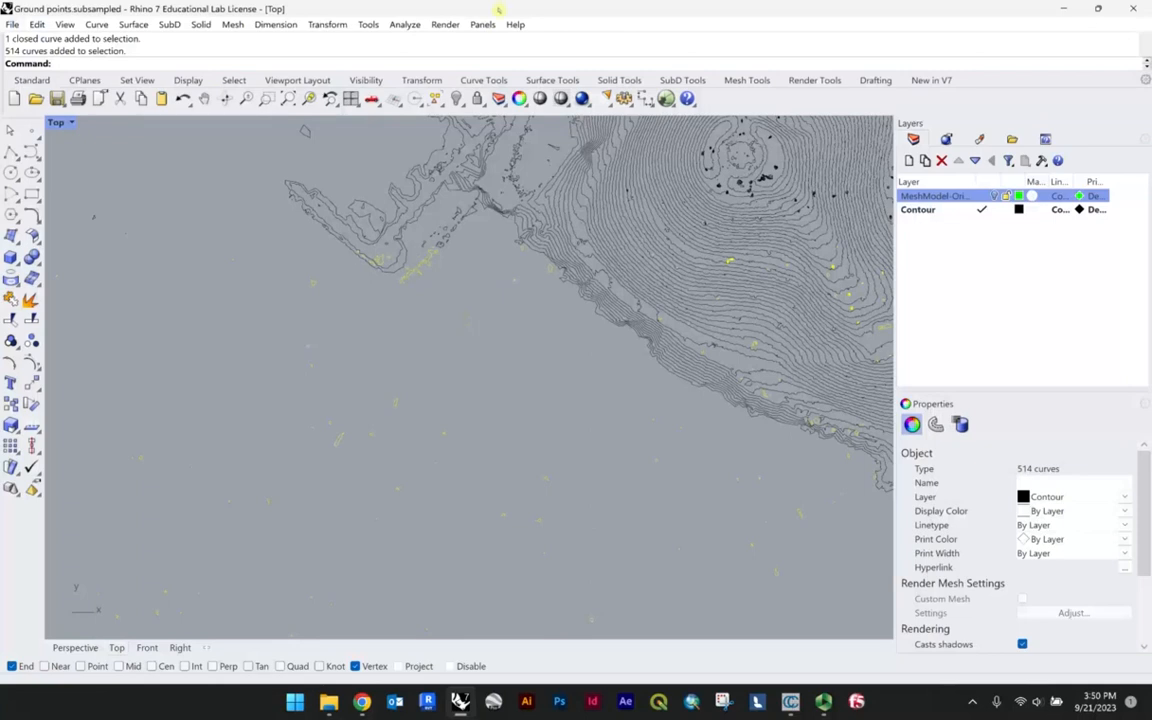
scroll(458, 320, "down", 3)
key("Delete")
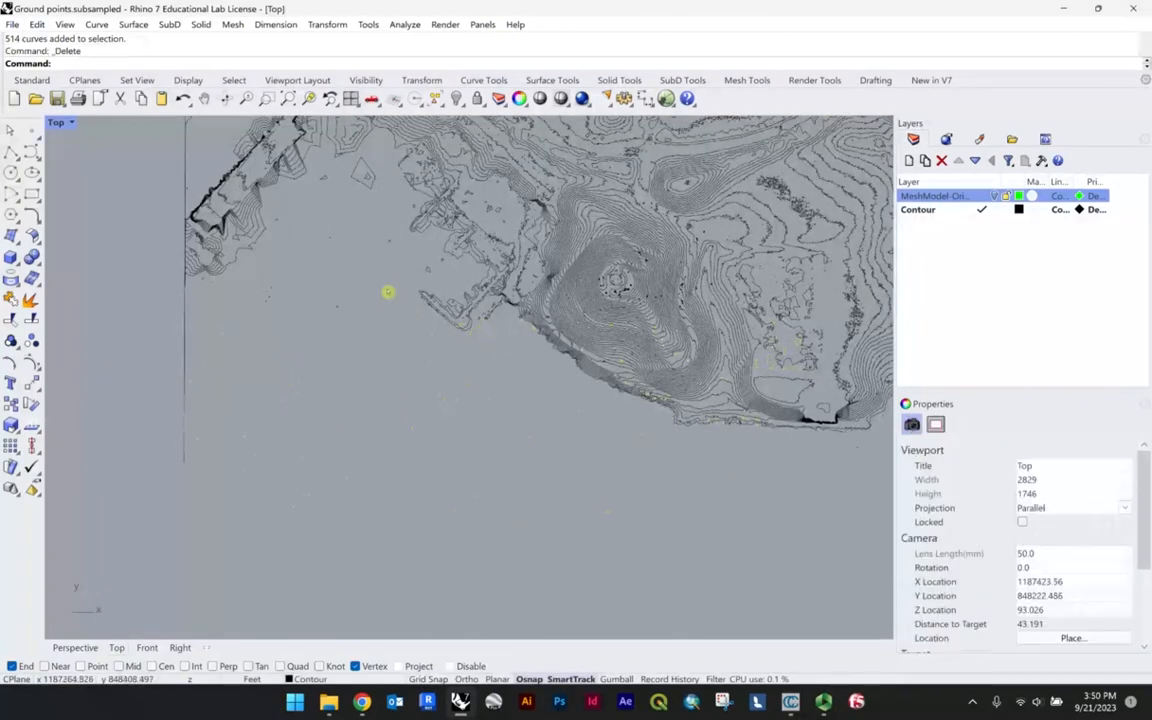
Window-select the stray closed contours west of the hill, exclude two larger closed curves near the western edge, and delete the rest.
scroll(388, 292, "up", 5)
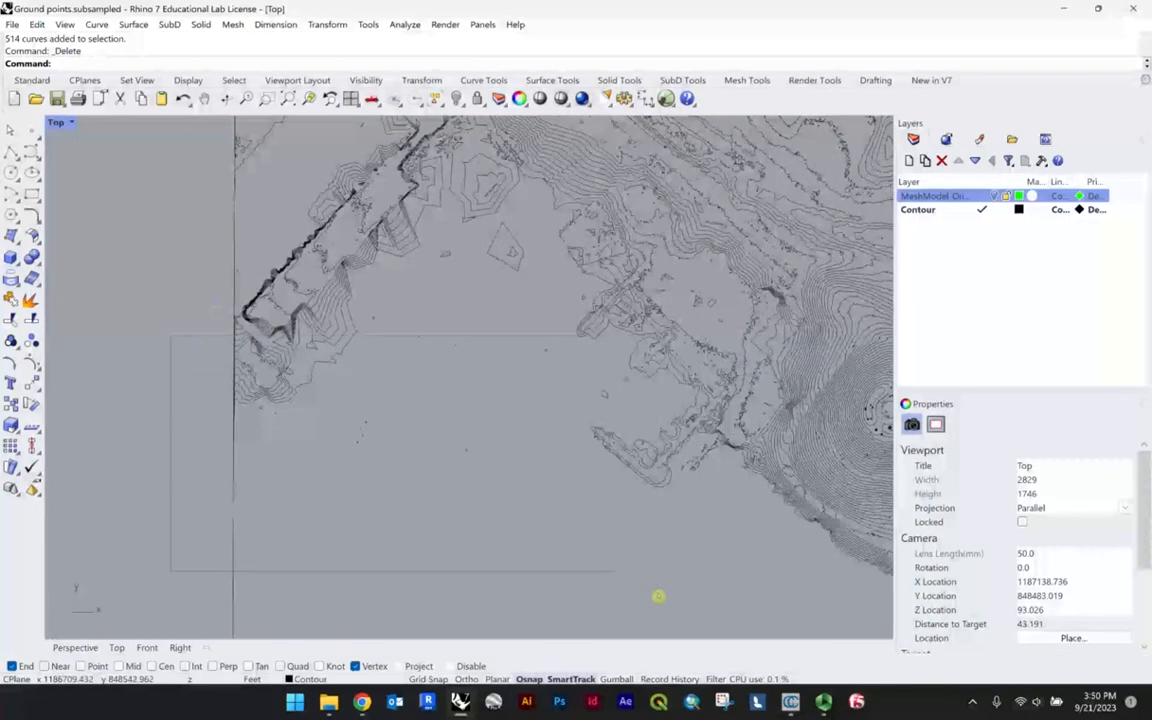
left_click_drag(658, 596, 652, 585)
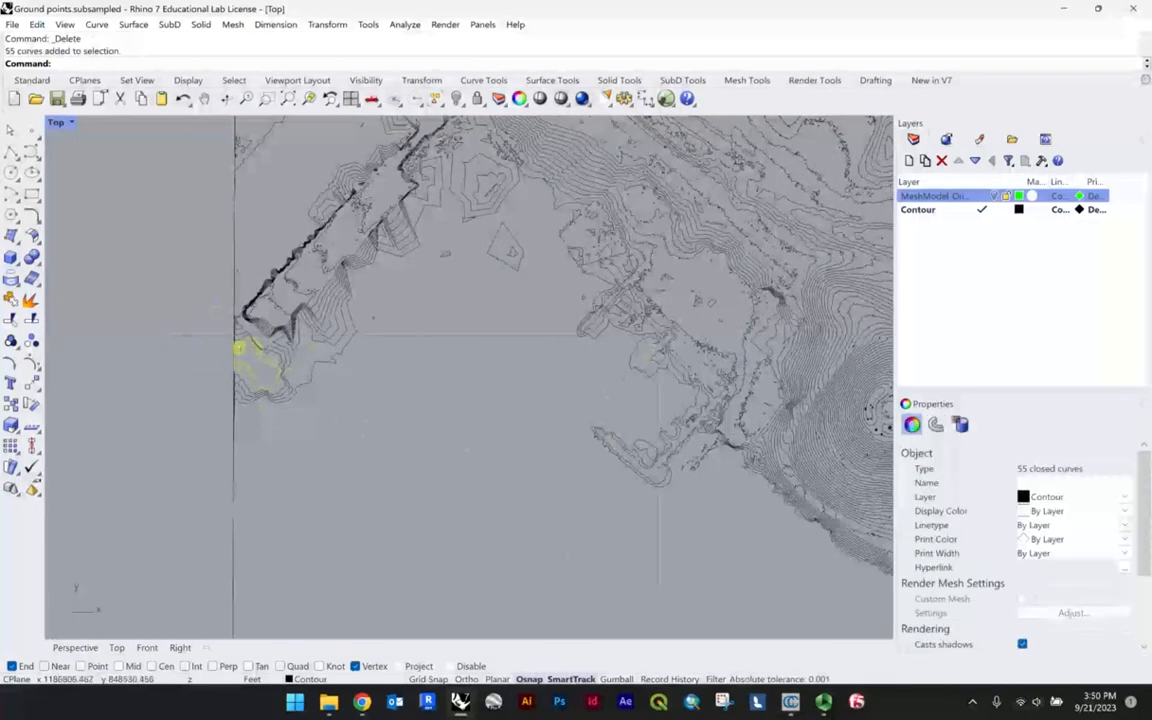
scroll(250, 349, "up", 3)
left_click(328, 460, "ctrl")
left_click(368, 419, "ctrl")
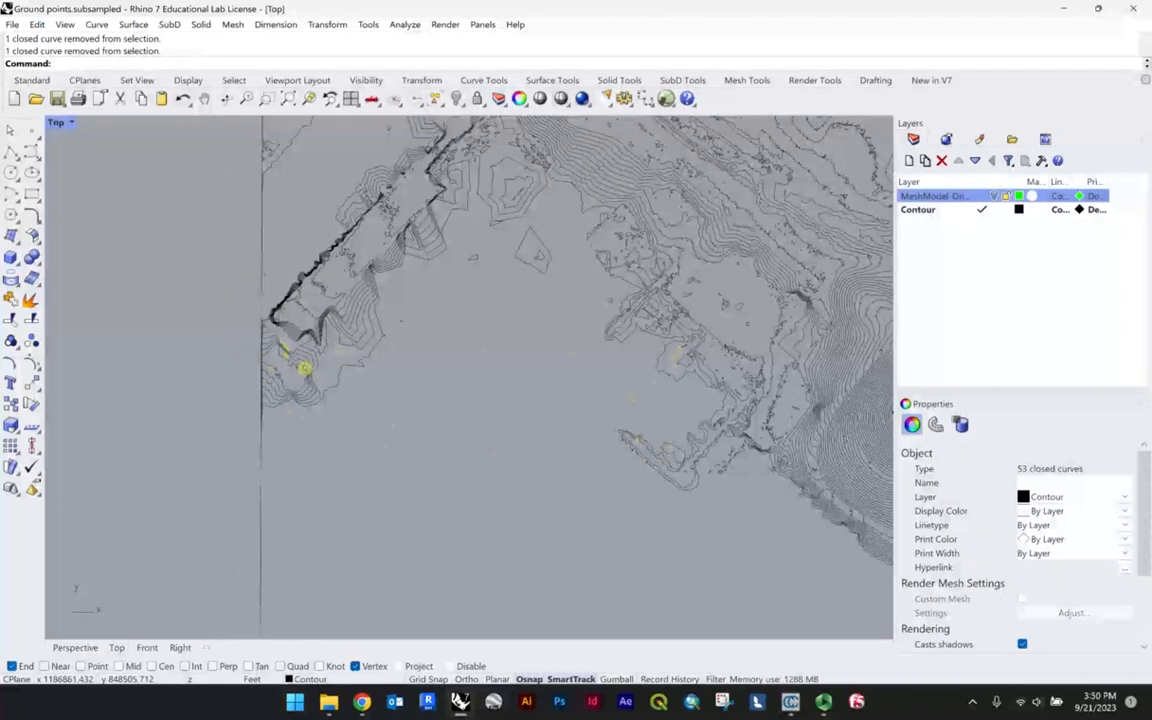
key("Delete")
Window-select the small closed contours across the blocks north of the hill, excluding the larger closed curves in the eastern and central blocks.
scroll(391, 300, "down", 10)
right_click_drag(442, 327, 406, 340)
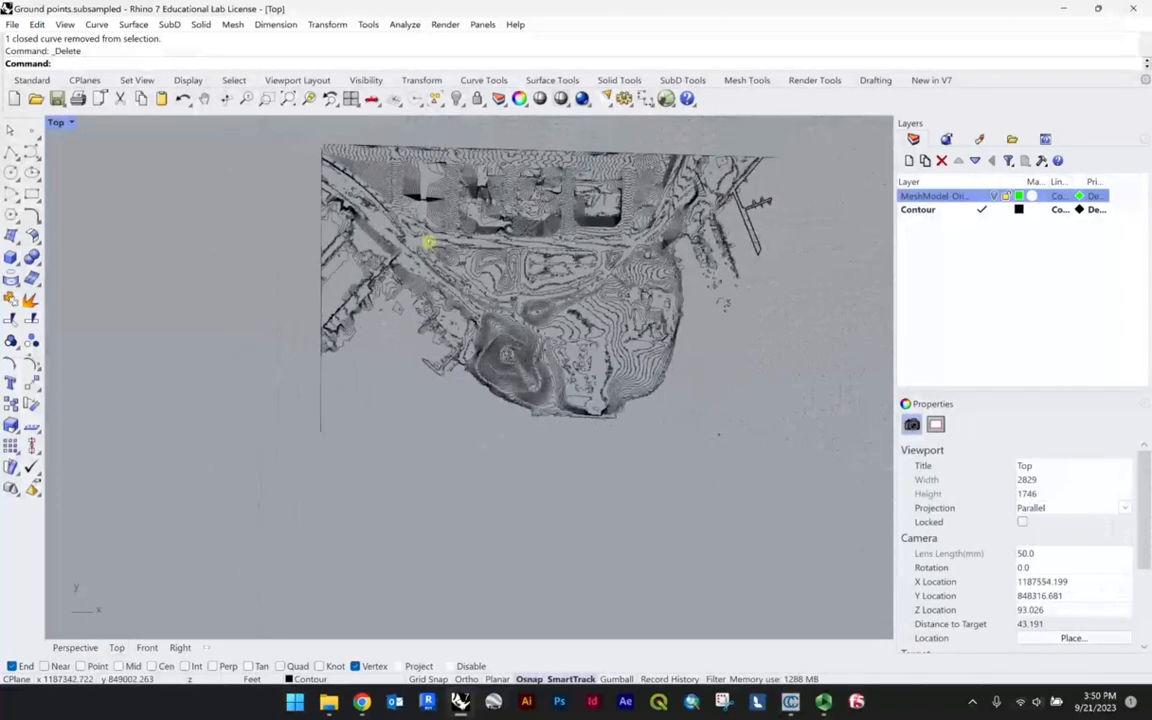
scroll(427, 210, "up", 7)
left_click_drag(482, 257, 765, 449)
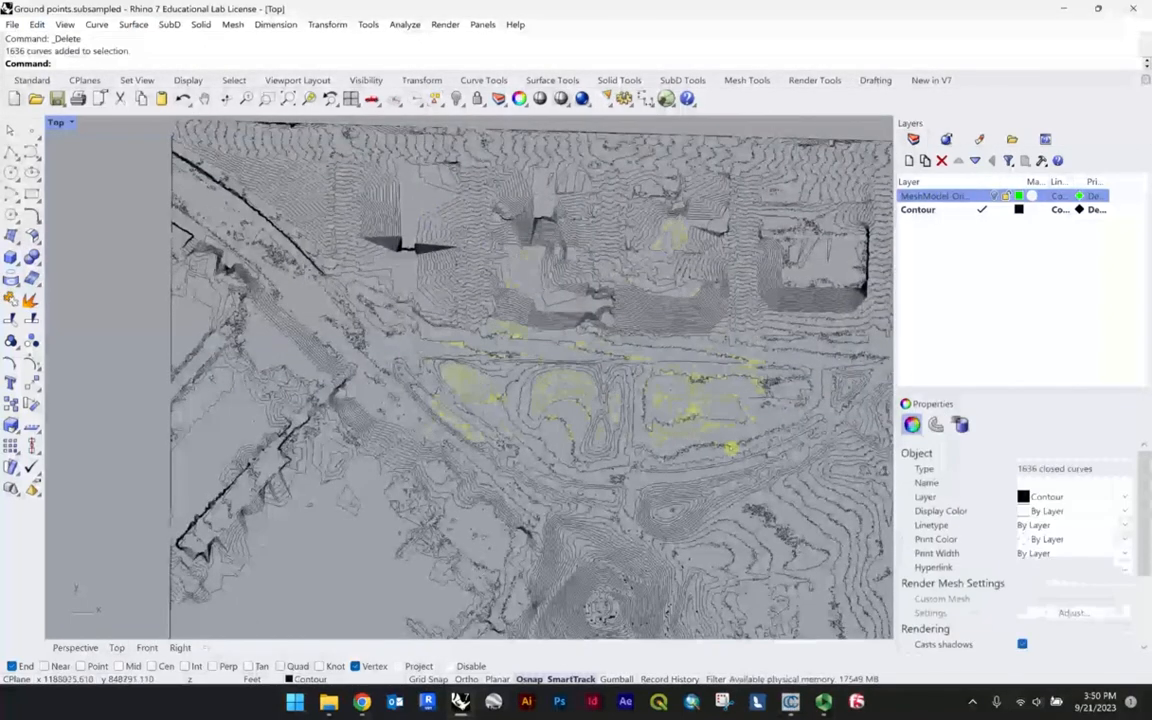
scroll(731, 448, "up", 8)
left_click(688, 408, "ctrl")
left_click(597, 334, "ctrl")
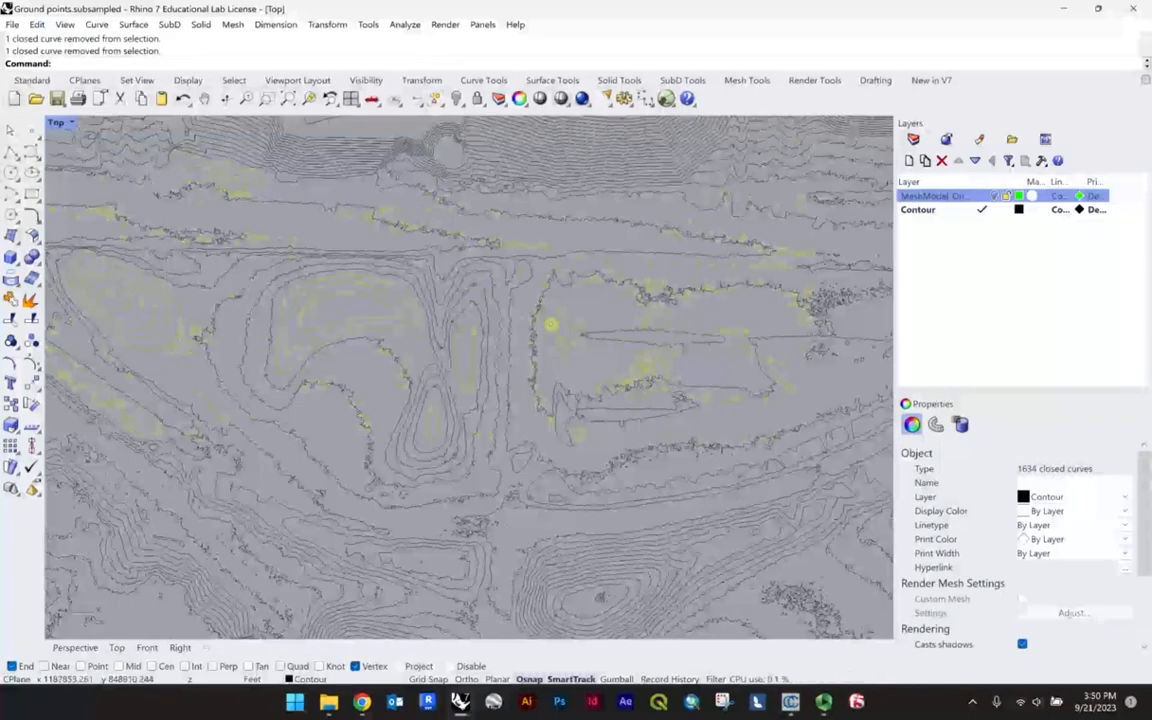
left_click(557, 326, "ctrl")
left_click(472, 368, "ctrl")
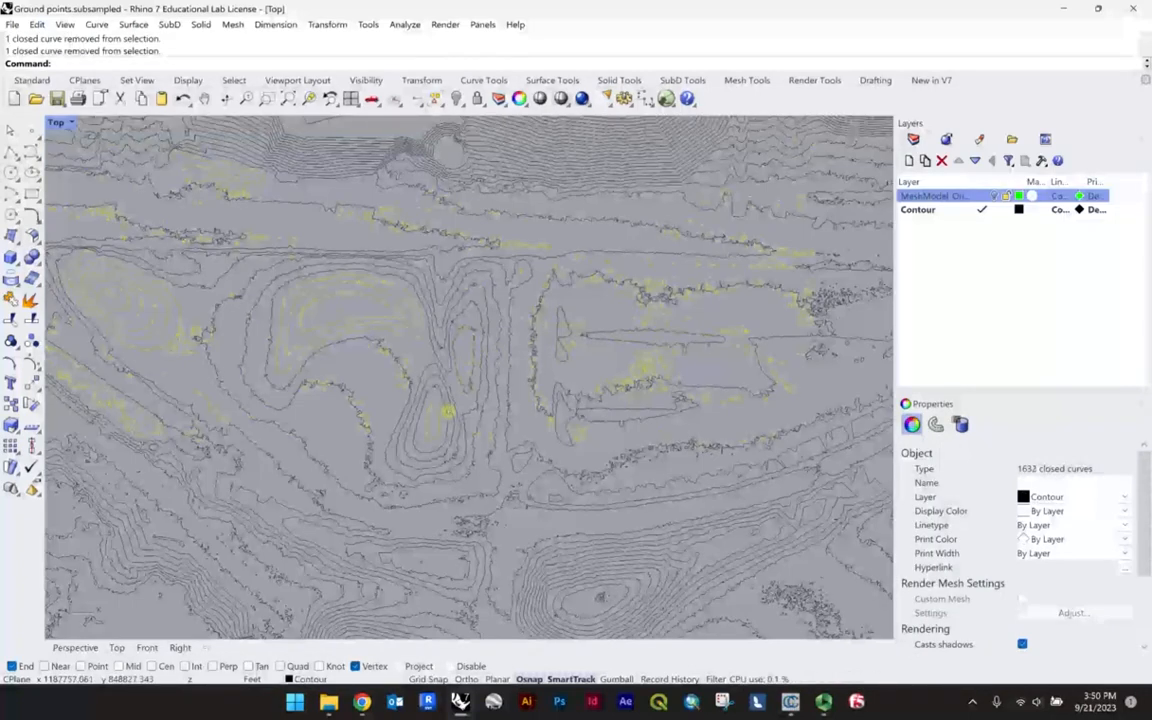
Exclude the nested terrain contours of the crescent-shaped central mound and the oval western mound from the selection.
left_click(395, 378, "ctrl")
left_click(384, 303, "ctrl")
left_click(376, 290, "ctrl")
left_click(364, 287, "ctrl")
left_click(170, 306, "ctrl")
left_click(152, 302, "ctrl")
left_click(139, 300, "ctrl")
left_click(127, 300, "ctrl")
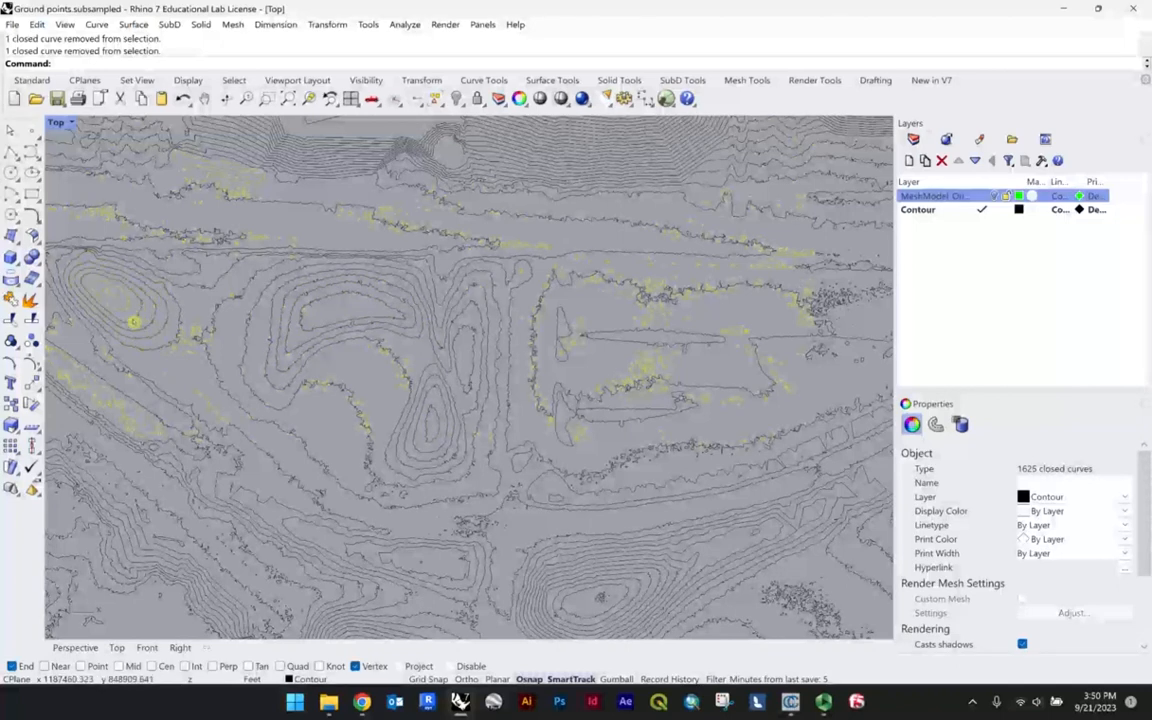
left_click(112, 296, "ctrl")
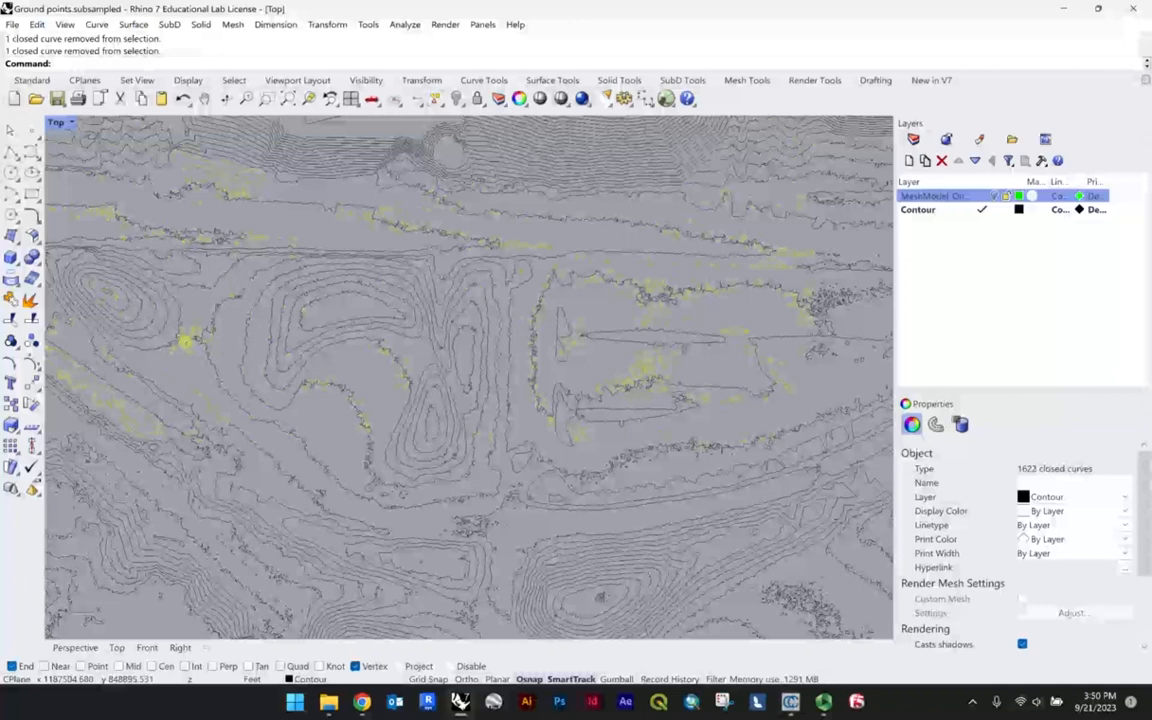
Exclude the remaining larger closed contours around the western mound and the northwestern blocks from the selection.
right_click_drag(72, 445, 321, 370)
scroll(296, 254, "down", 2)
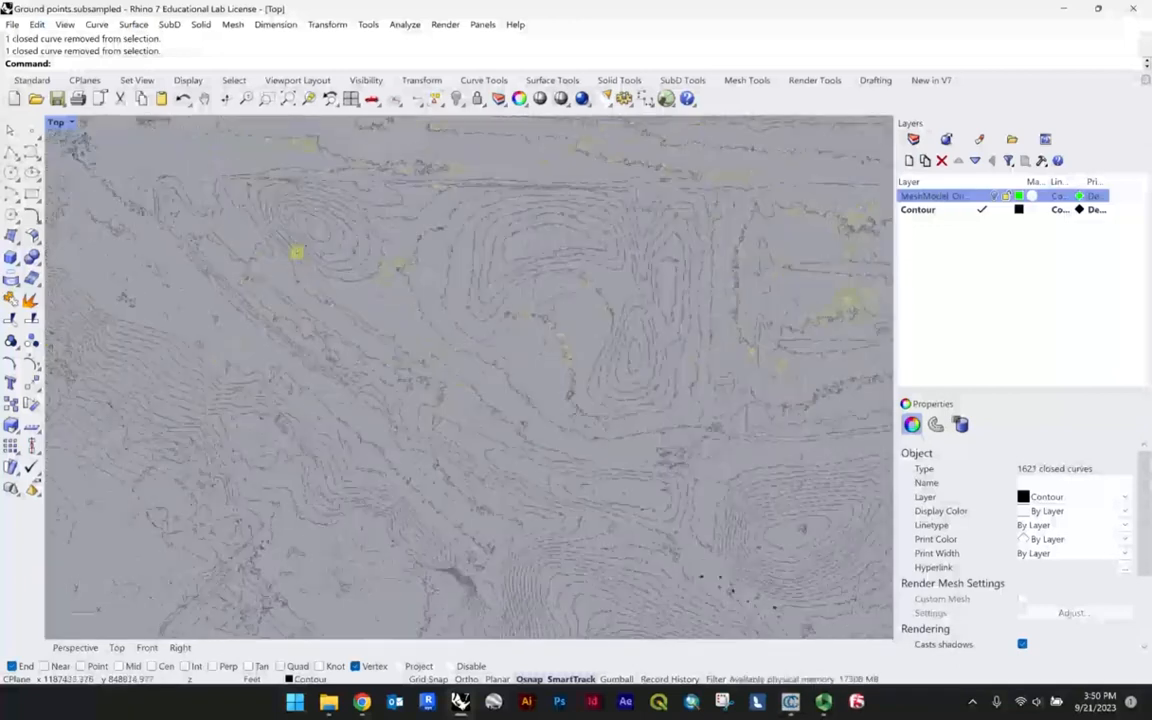
right_click_drag(645, 317, 448, 366)
scroll(340, 210, "up", 3)
left_click(322, 190, "ctrl")
left_click(547, 274, "ctrl")
scroll(707, 324, "down", 11)
scroll(545, 304, "up", 7)
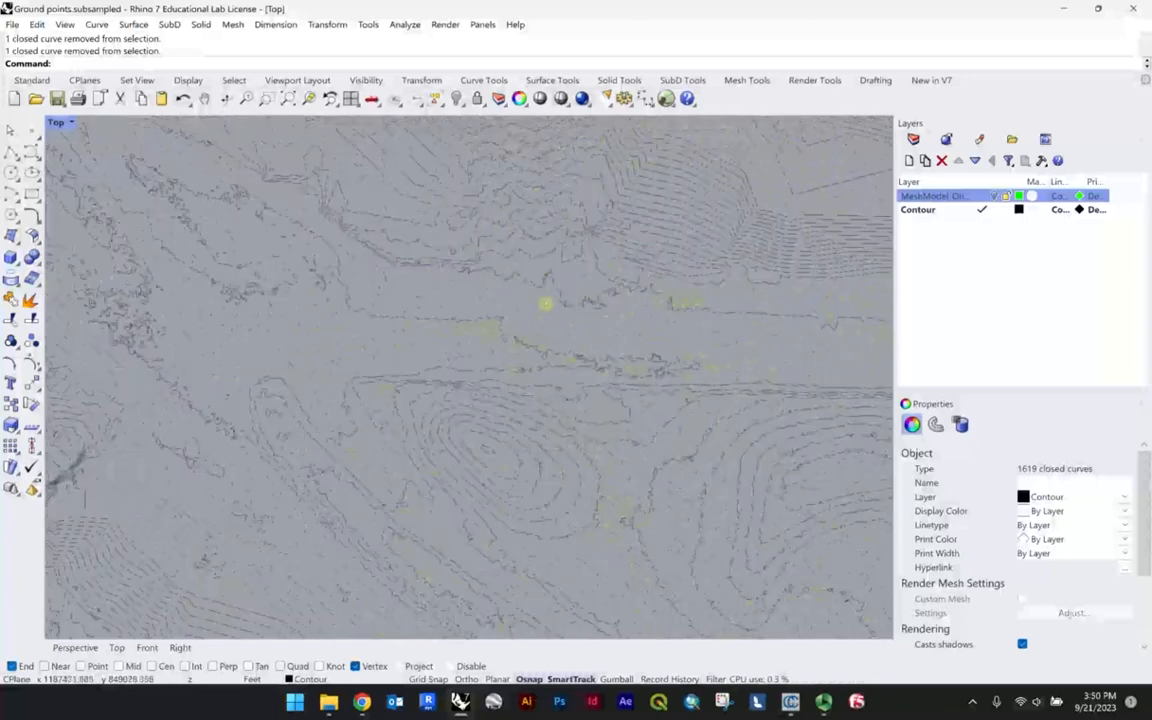
right_click_drag(594, 310, 414, 370)
right_click_drag(538, 270, 468, 402)
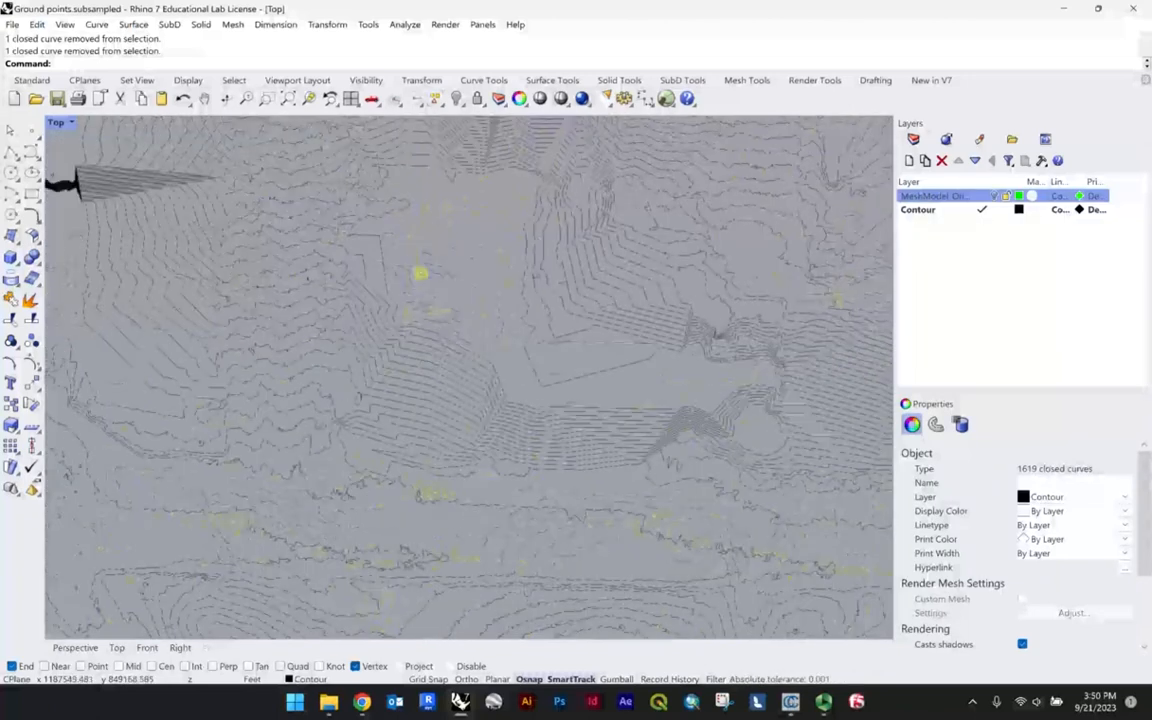
left_click(307, 278, "ctrl")
Exclude one more closed contour among the northern building blocks, and delete the selected small contours.
scroll(450, 289, "down", 6)
right_click_drag(555, 380, 478, 283)
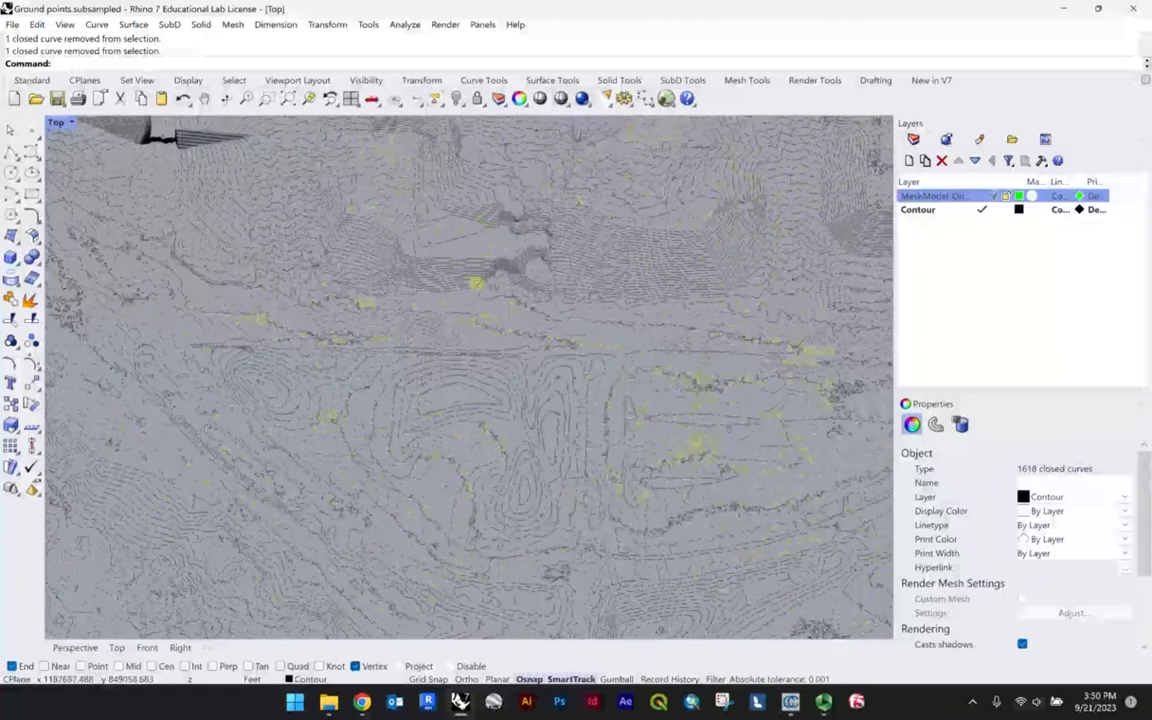
scroll(478, 283, "down", 5)
scroll(585, 190, "up", 11)
left_click(586, 208, "ctrl")
scroll(587, 210, "down", 4)
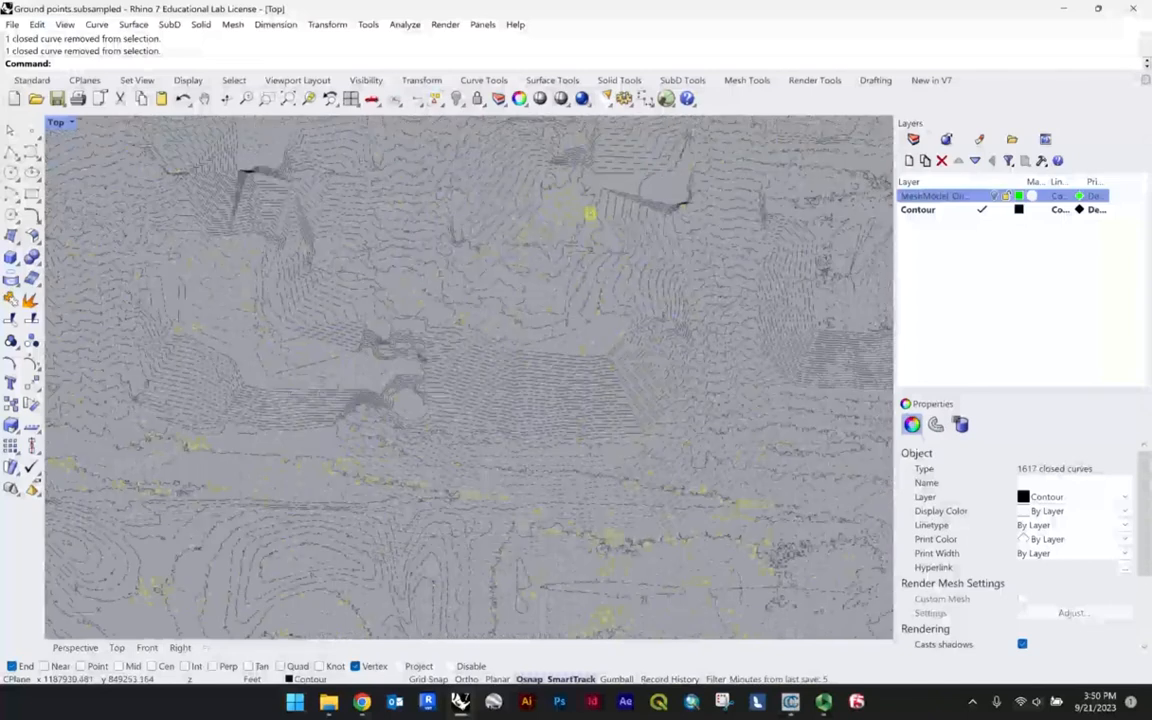
scroll(590, 213, "down", 2)
right_click_drag(600, 568, 563, 448)
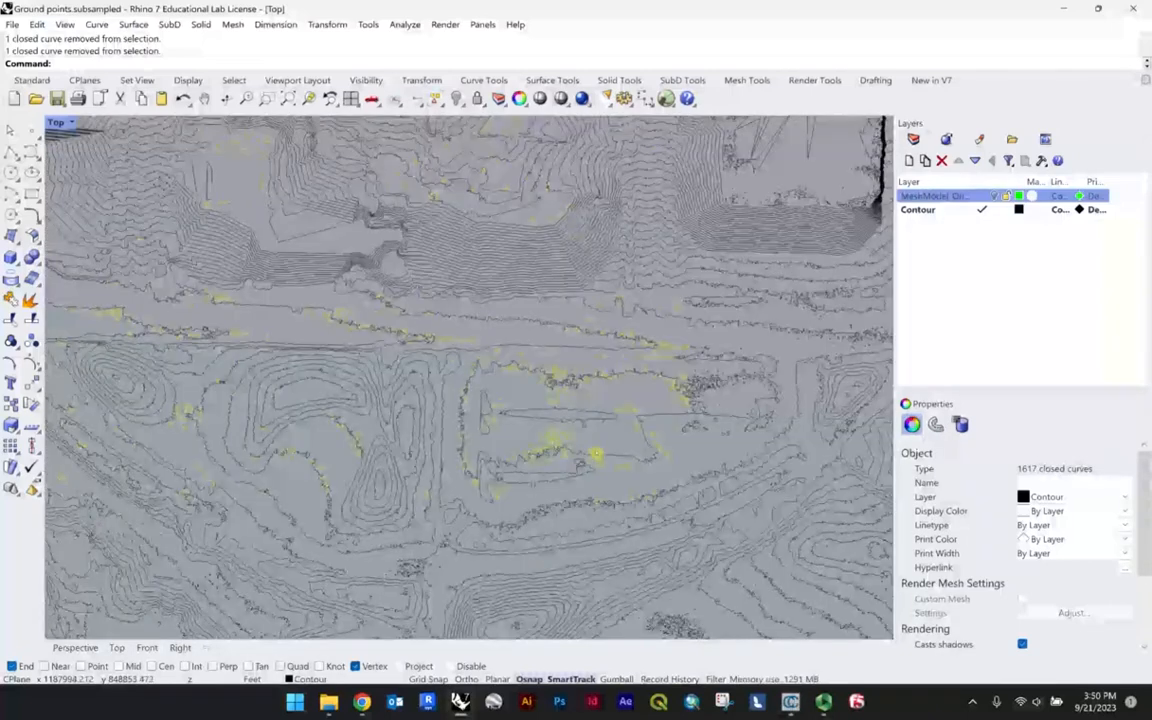
scroll(640, 385, "up", 10)
scroll(691, 330, "down", 8)
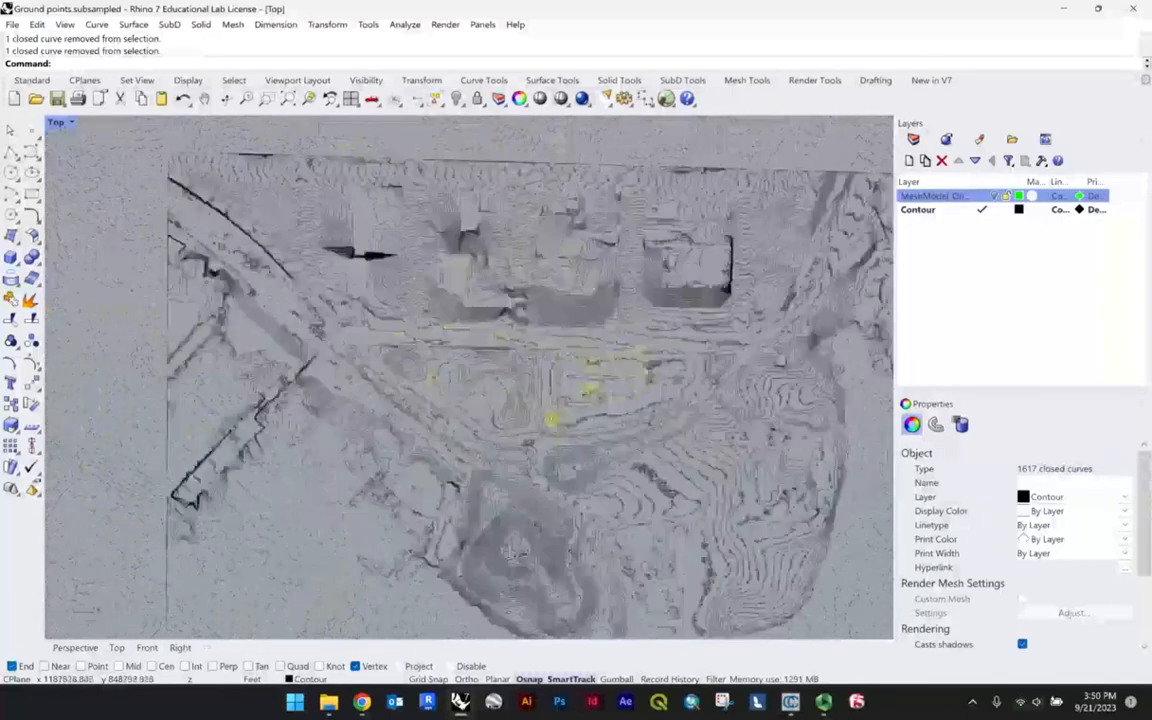
scroll(571, 410, "up", 3)
key("Delete")
Window-select the small closed contours northeast of the hill, excluding the concentric rings of the small mound beside it.
scroll(575, 395, "down", 4)
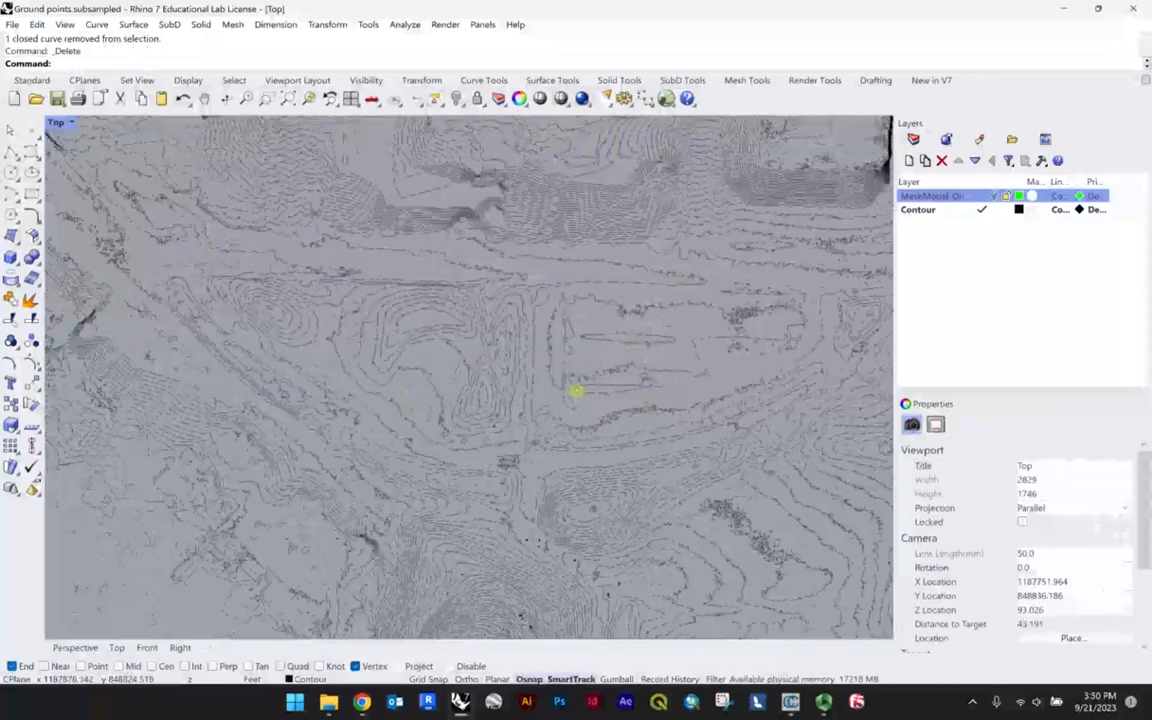
scroll(519, 282, "up", 3)
left_click_drag(481, 198, 873, 470)
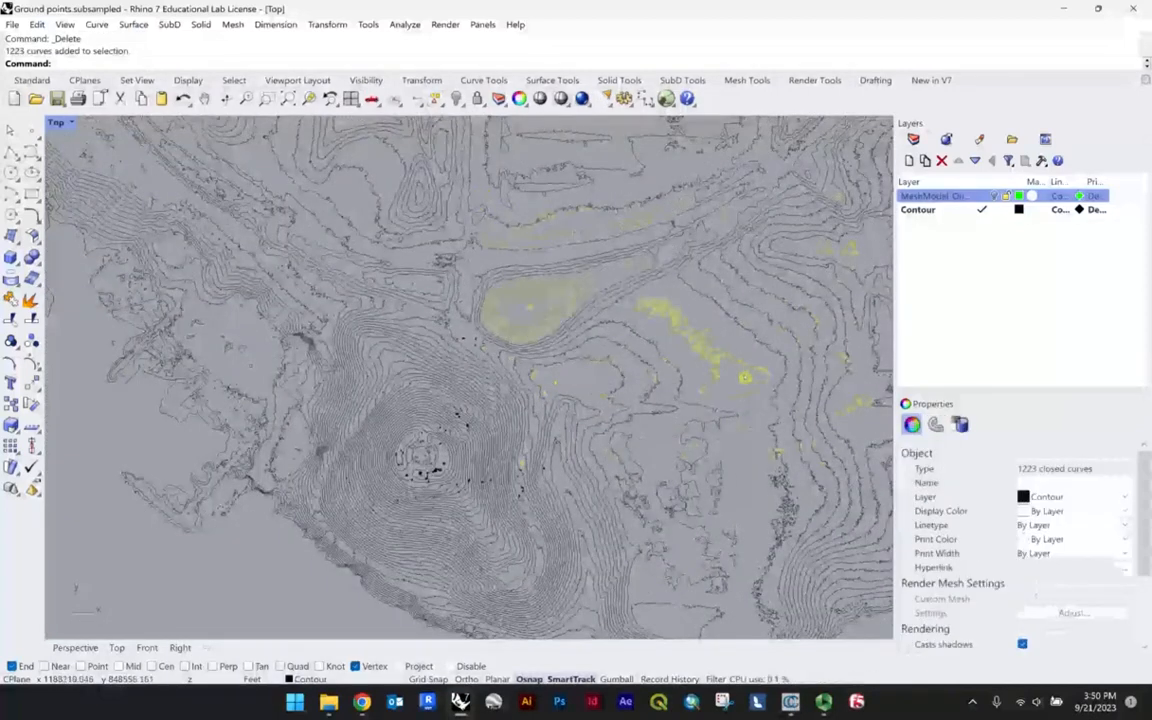
scroll(670, 340, "up", 3)
left_click(691, 194, "ctrl")
left_click(669, 201, "ctrl")
left_click(656, 205, "ctrl")
left_click(647, 210, "ctrl")
left_click(638, 218, "ctrl")
left_click(628, 226, "ctrl")
left_click(616, 233, "ctrl")
left_click(613, 238, "ctrl")
Exclude the concentric mound contours northeast of the hill and the large closed contour in the flat area east of it from the selection.
scroll(616, 246, "down", 6)
right_click_drag(651, 181, 573, 226)
left_click(557, 220, "ctrl")
scroll(736, 370, "up", 4)
left_click(723, 382, "ctrl")
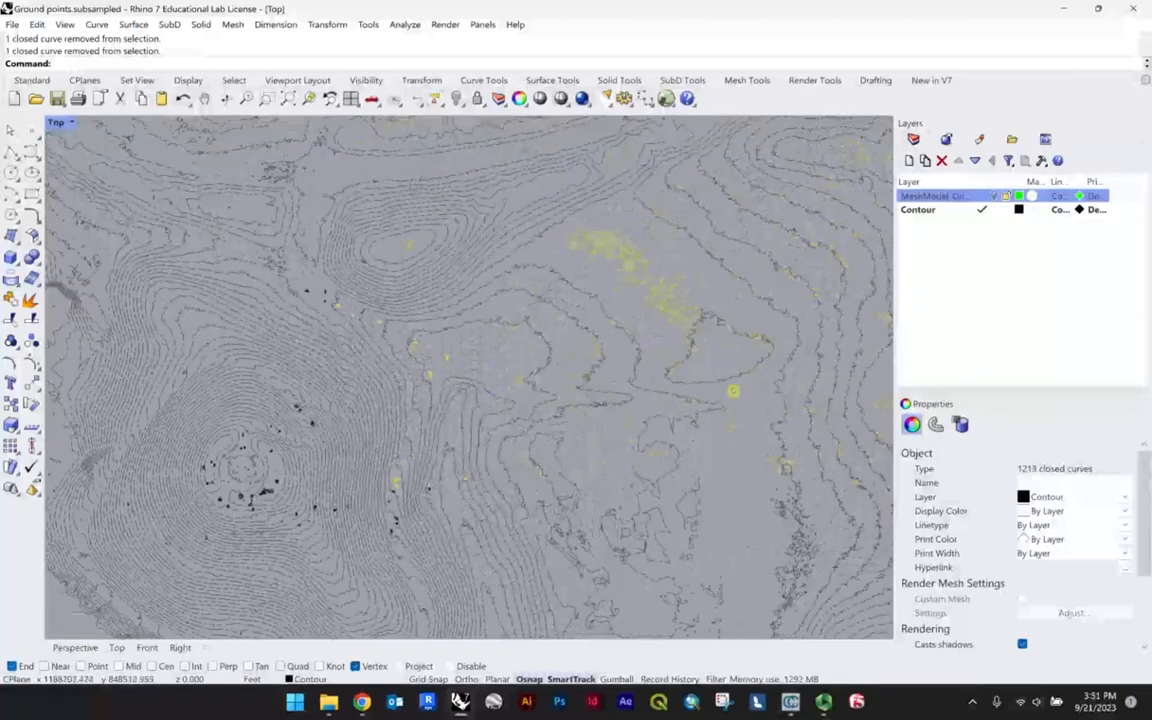
scroll(699, 329, "down", 5)
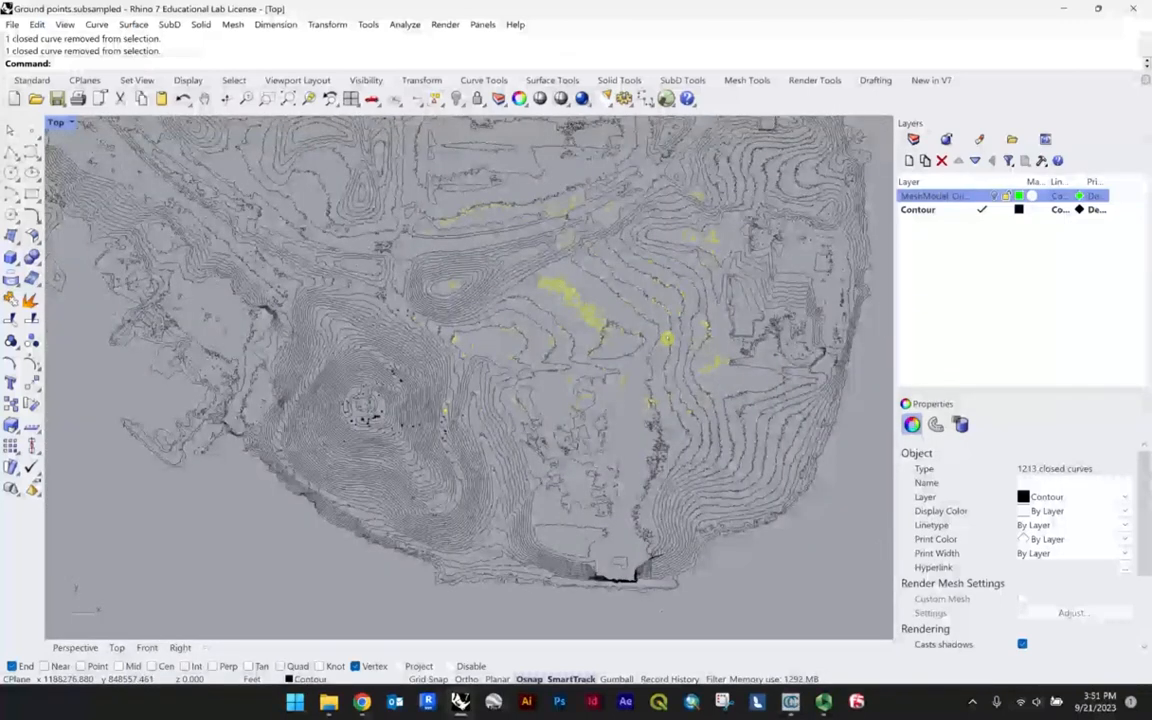
Exclude the round and triangular closed contours in the northeast from the selection, and delete the selected small contours.
scroll(722, 241, "up", 8)
left_click(599, 228, "ctrl")
scroll(611, 239, "down", 5)
scroll(642, 235, "up", 6)
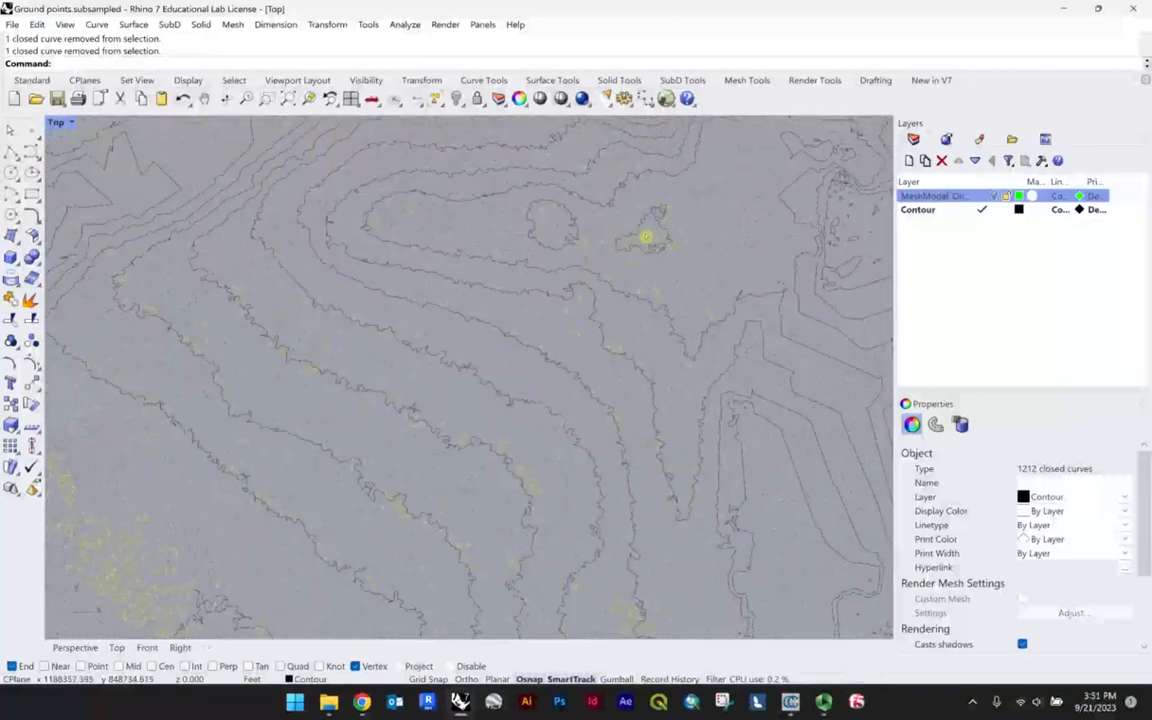
scroll(660, 260, "down", 3)
scroll(666, 279, "down", 4)
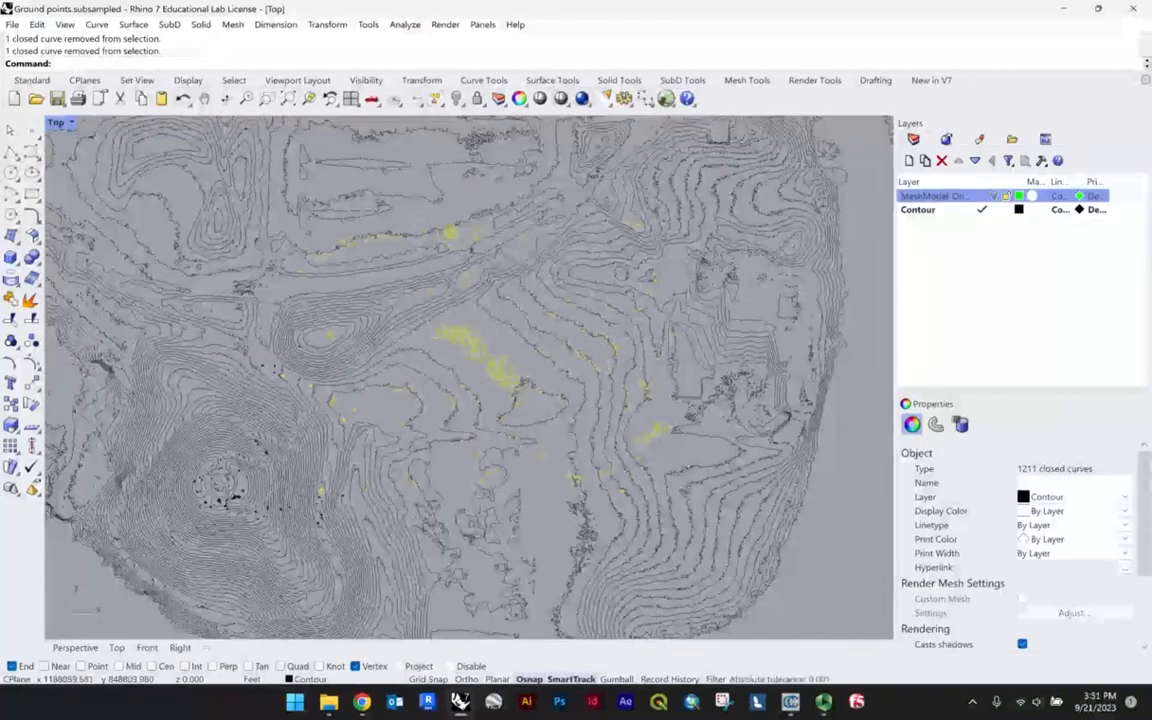
key("Delete")
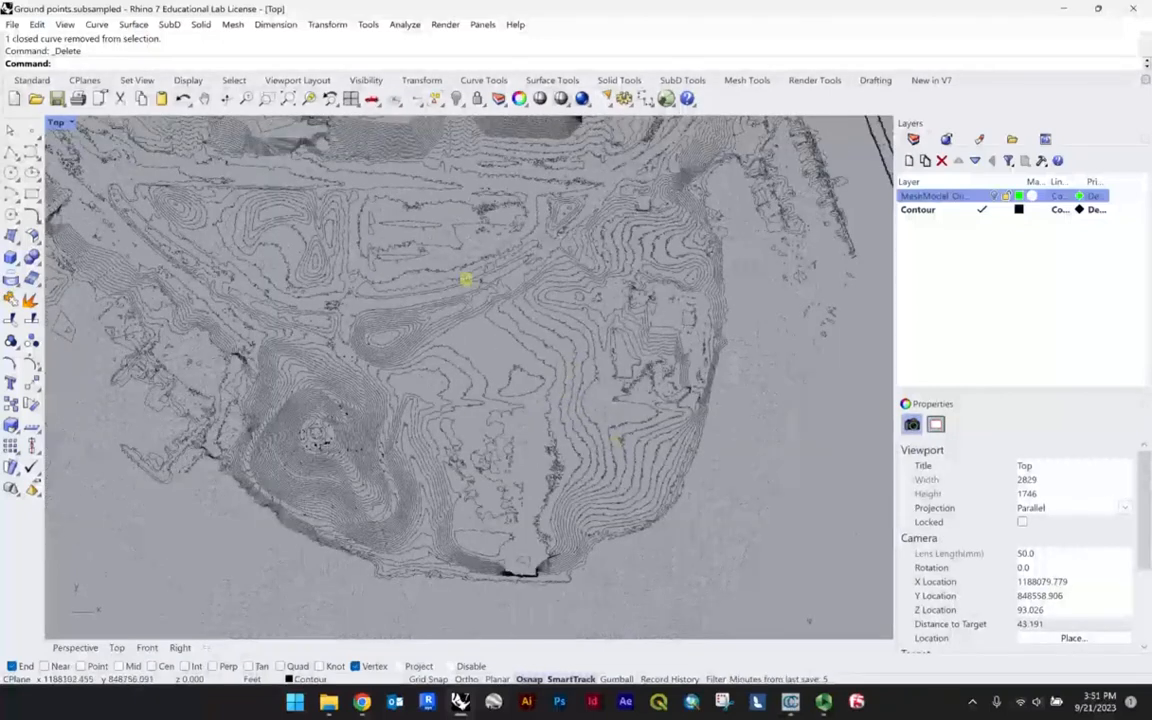
Window-select the small closed contours on the hill's summit and southern slopes, exclude the larger summit contours, and delete the selection.
scroll(501, 355, "up", 2)
scroll(400, 390, "up", 2)
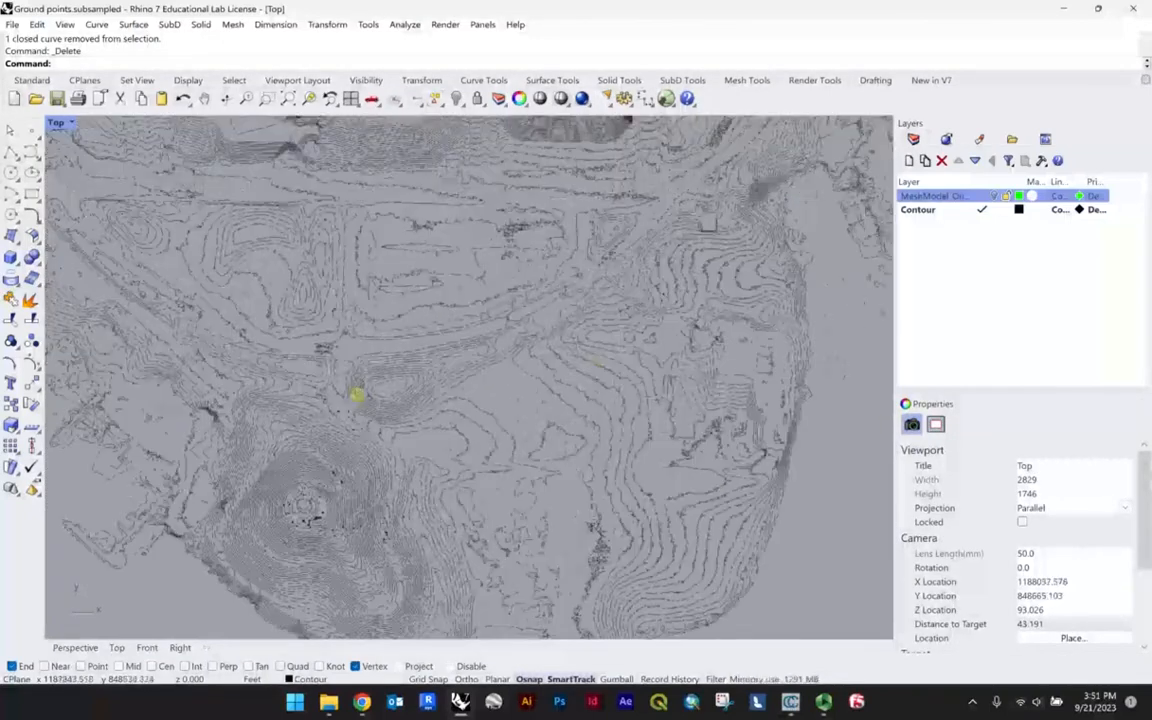
scroll(352, 453, "up", 5)
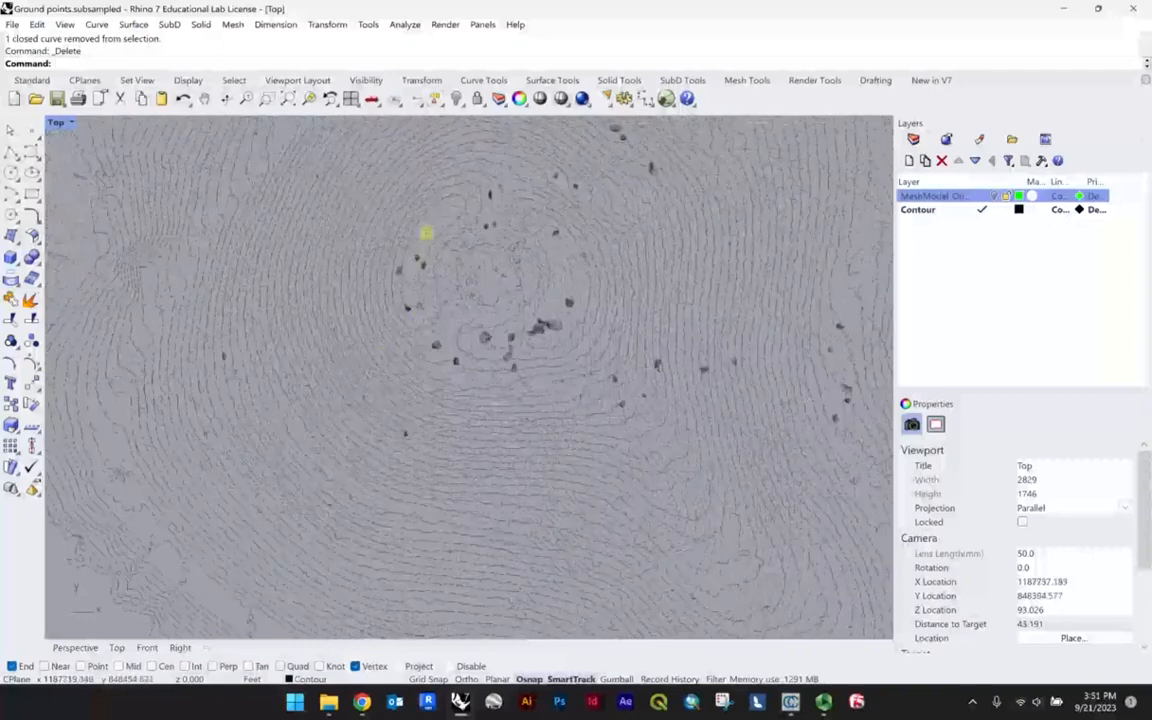
scroll(760, 470, "up", 2)
left_click_drag(431, 228, 955, 588)
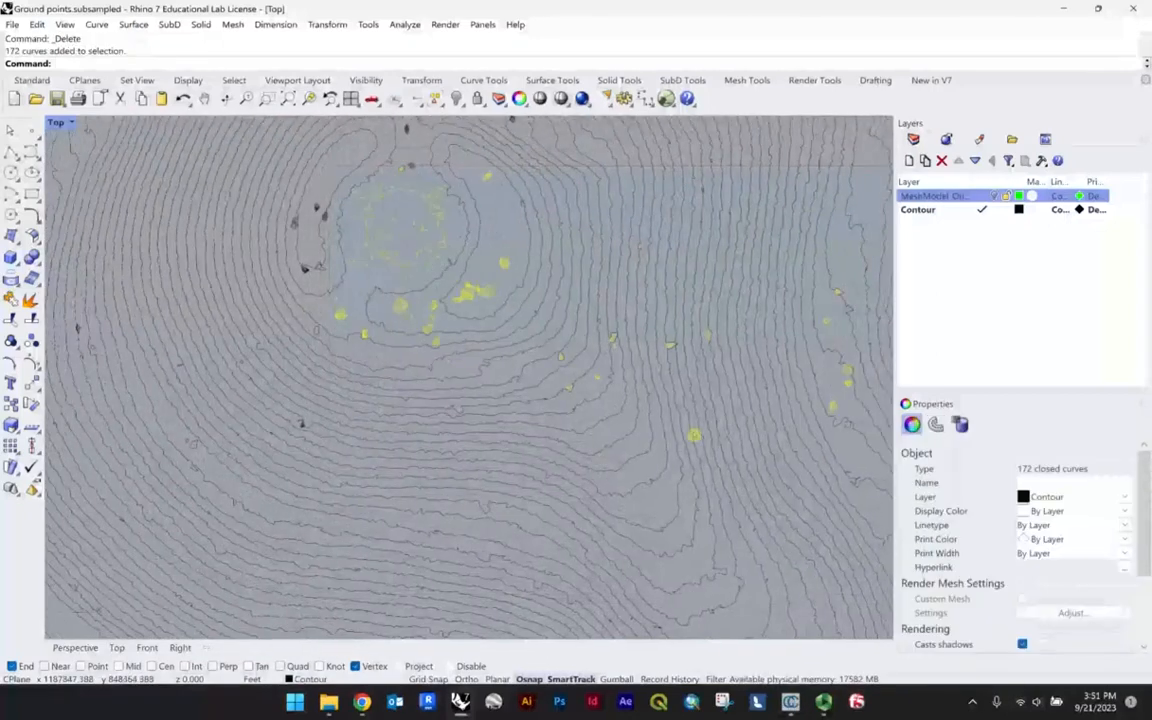
left_click(400, 207, "ctrl")
scroll(420, 230, "down", 3)
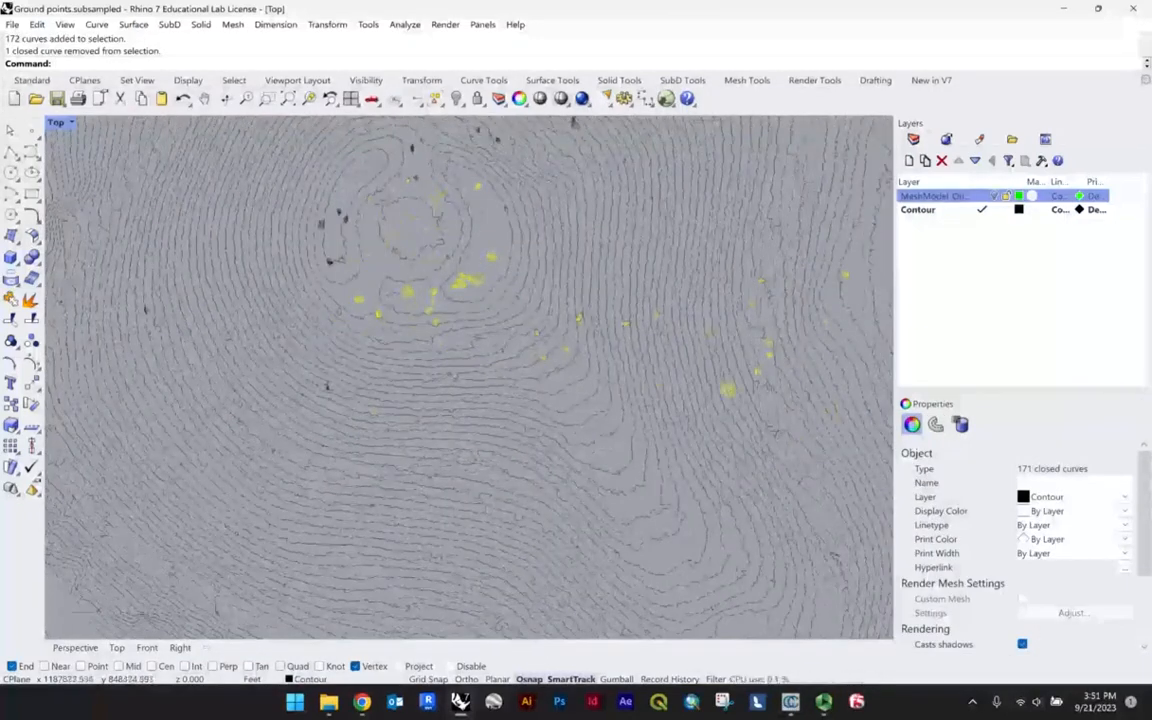
scroll(383, 248, "up", 2)
left_click_drag(247, 271, 590, 528, "shift")
left_click(526, 251, "ctrl")
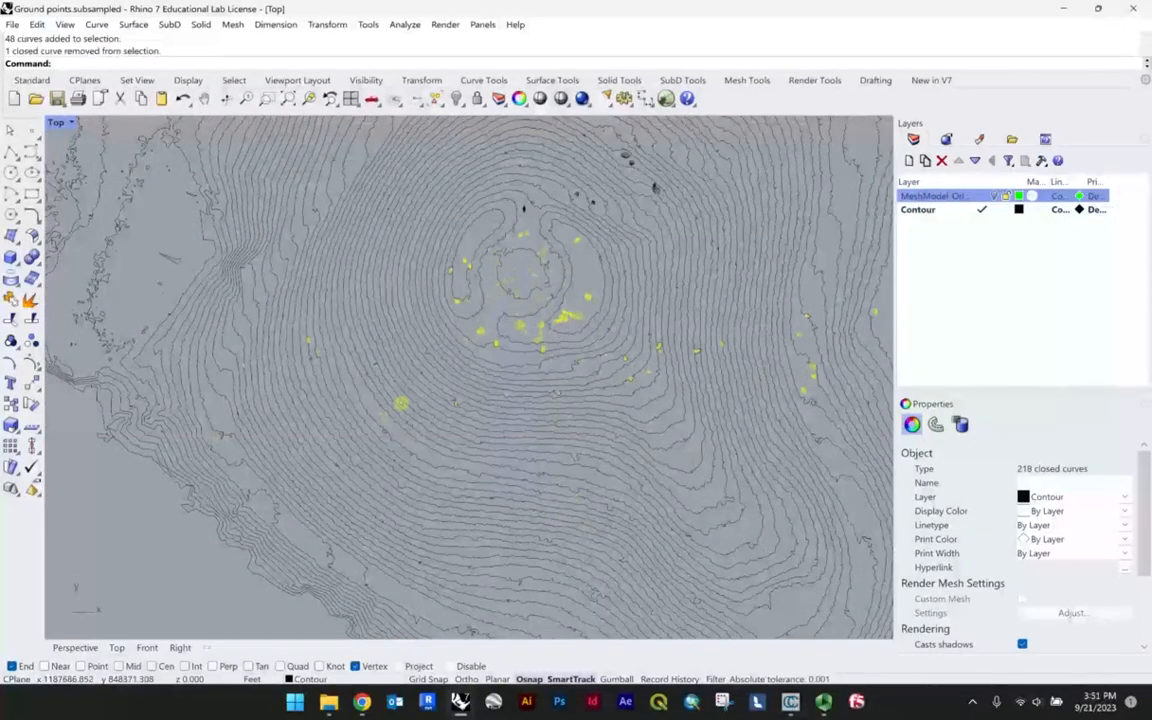
scroll(416, 365, "down", 2)
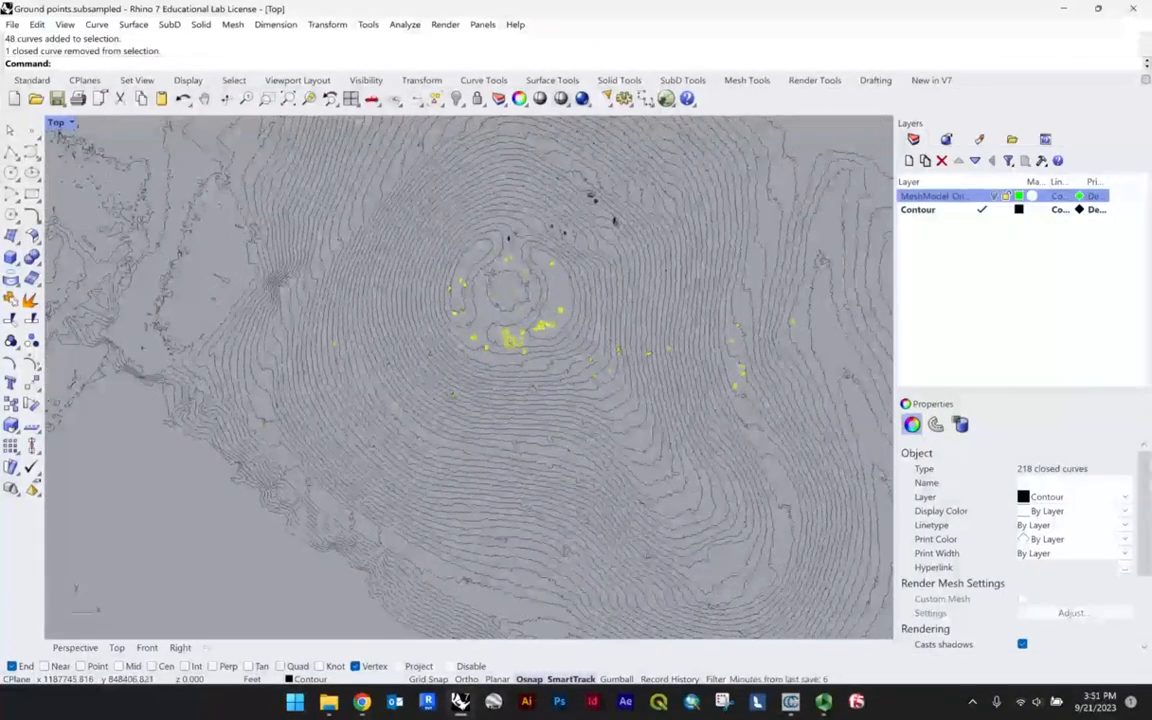
key("Delete")
Window-select the remaining stray closed curves north and east of the hill summit, exclude the crescent-shaped terrain contour, and delete the selection.
scroll(674, 247, "up", 3)
scroll(410, 147, "up", 3)
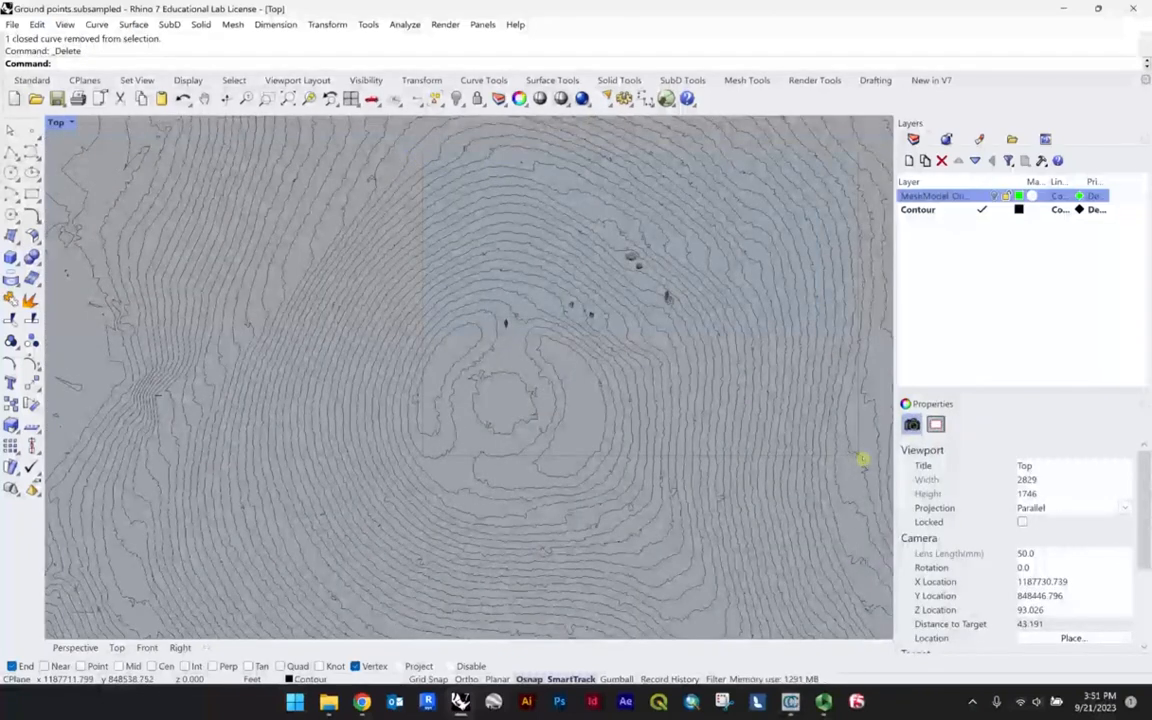
left_click_drag(862, 459, 862, 459)
left_click(463, 344, "ctrl")
key("Delete")
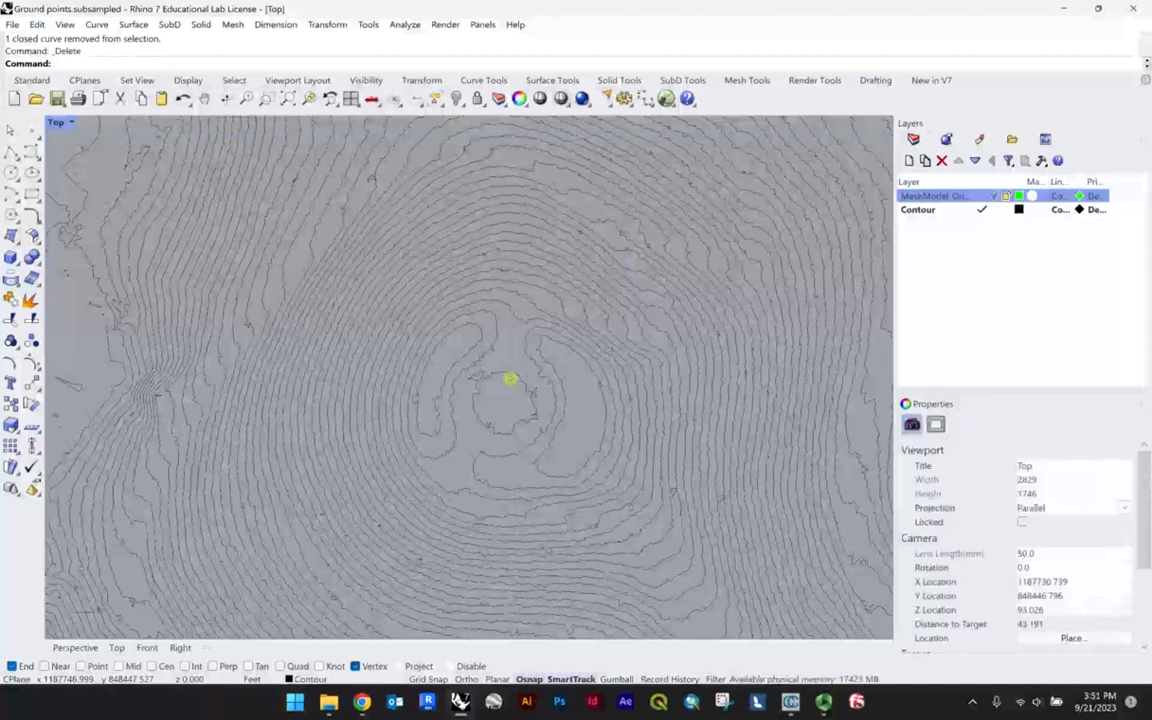
scroll(480, 432, "down", 2)
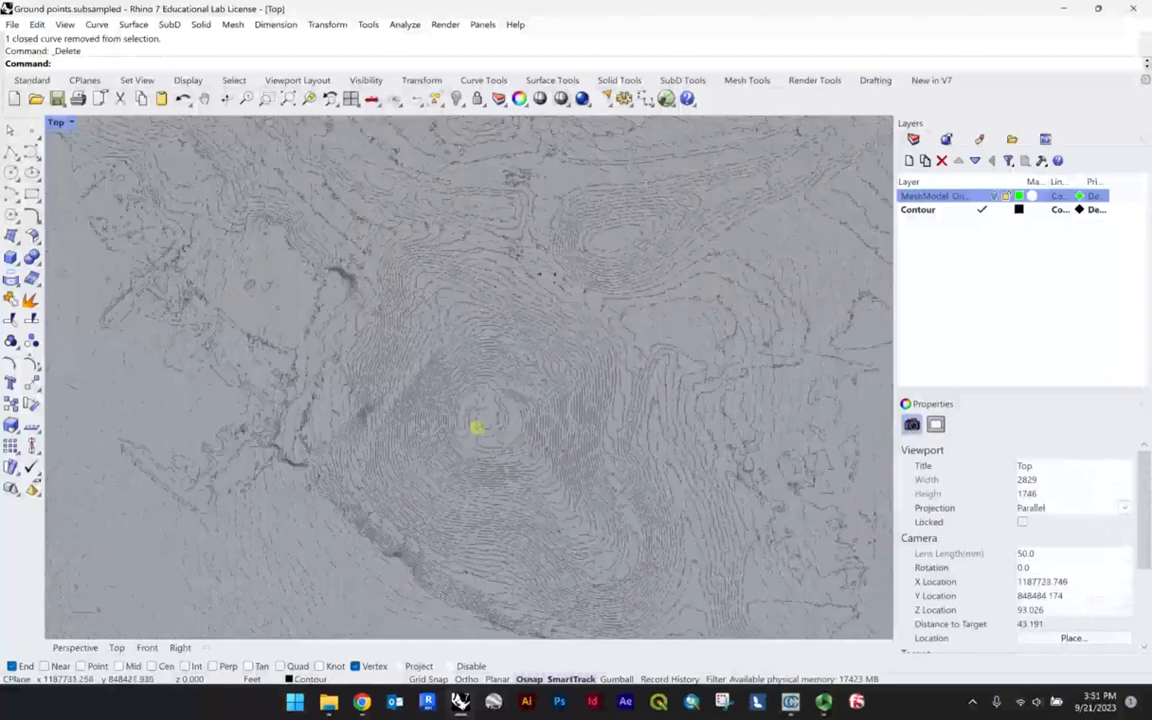
scroll(509, 367, "down", 2)
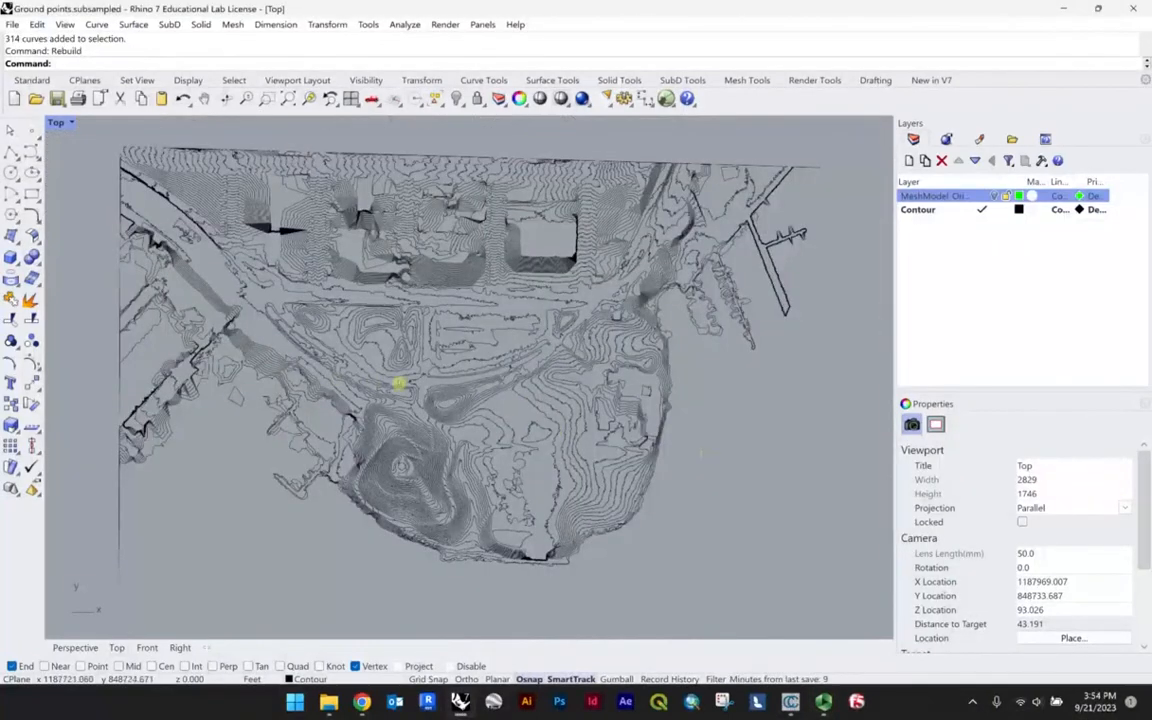
Examine the rebuilt contours across the site, checking one closed hill contour and the area around the northeastern blocks.
scroll(398, 383, "up", 2)
scroll(511, 335, "up", 3)
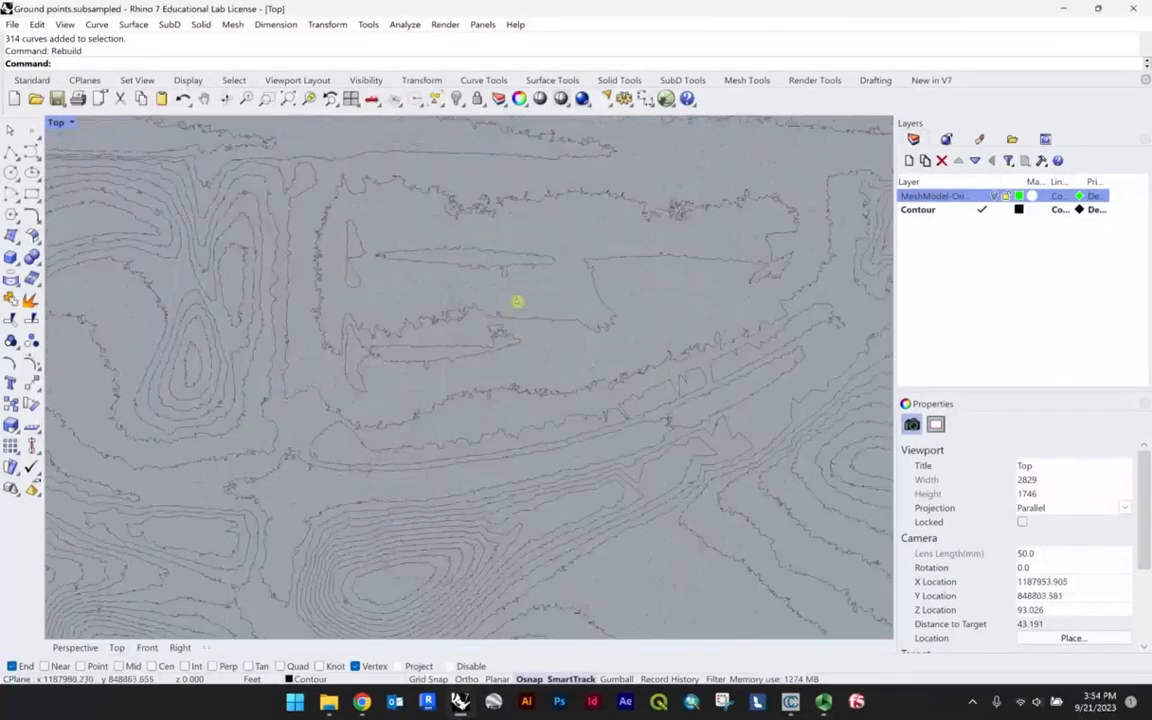
scroll(500, 320, "down", 5)
scroll(422, 386, "up", 7)
scroll(545, 496, "up", 4)
left_click(548, 481)
scroll(502, 455, "down", 4)
scroll(502, 455, "up", 3)
scroll(514, 463, "down", 5)
right_click_drag(580, 407, 578, 444)
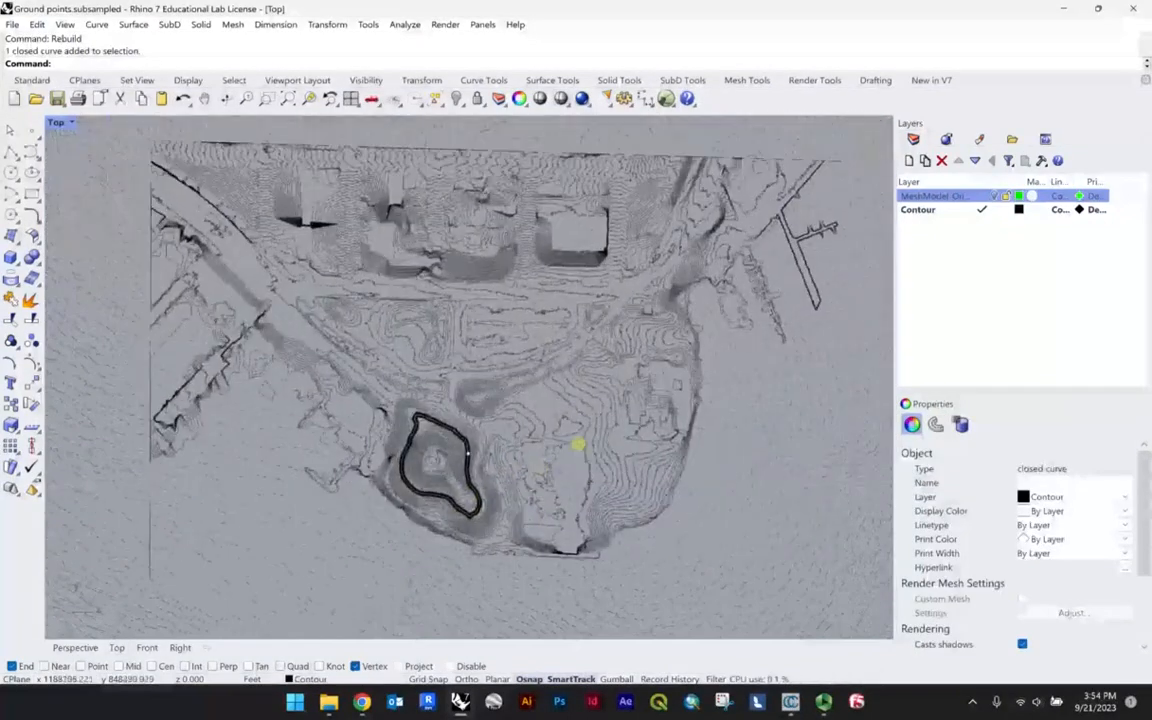
left_click(727, 149)
scroll(727, 178, "up", 11)
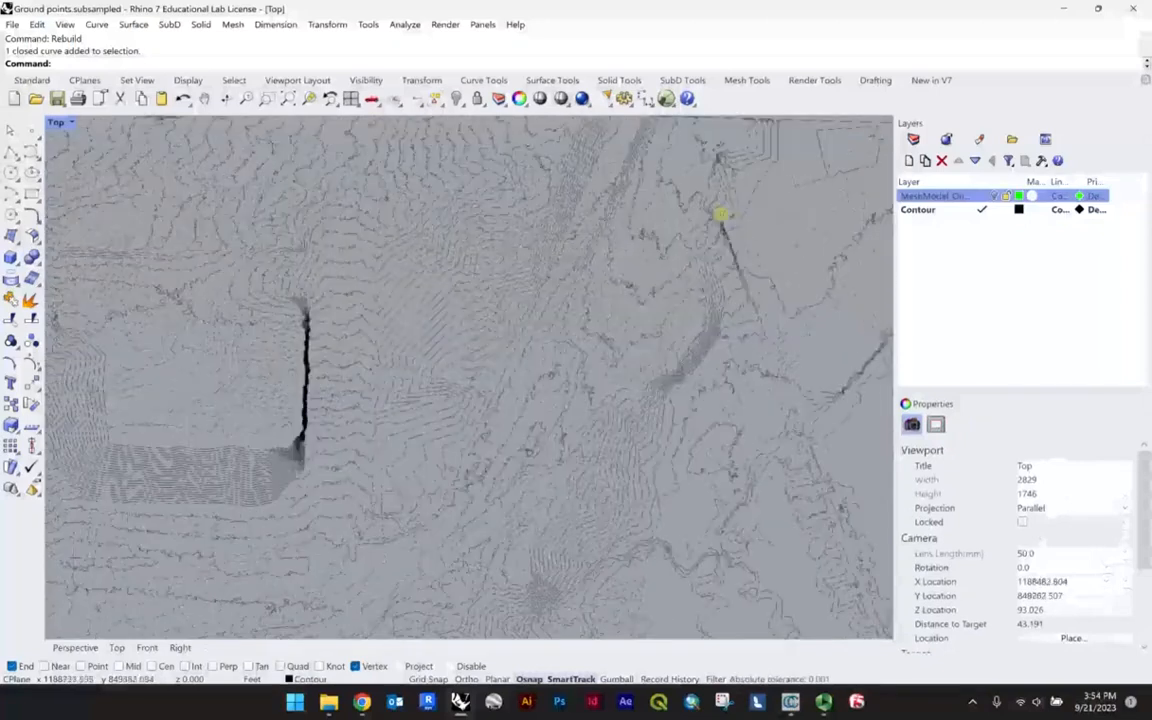
scroll(721, 219, "down", 7)
scroll(575, 188, "down", 10)
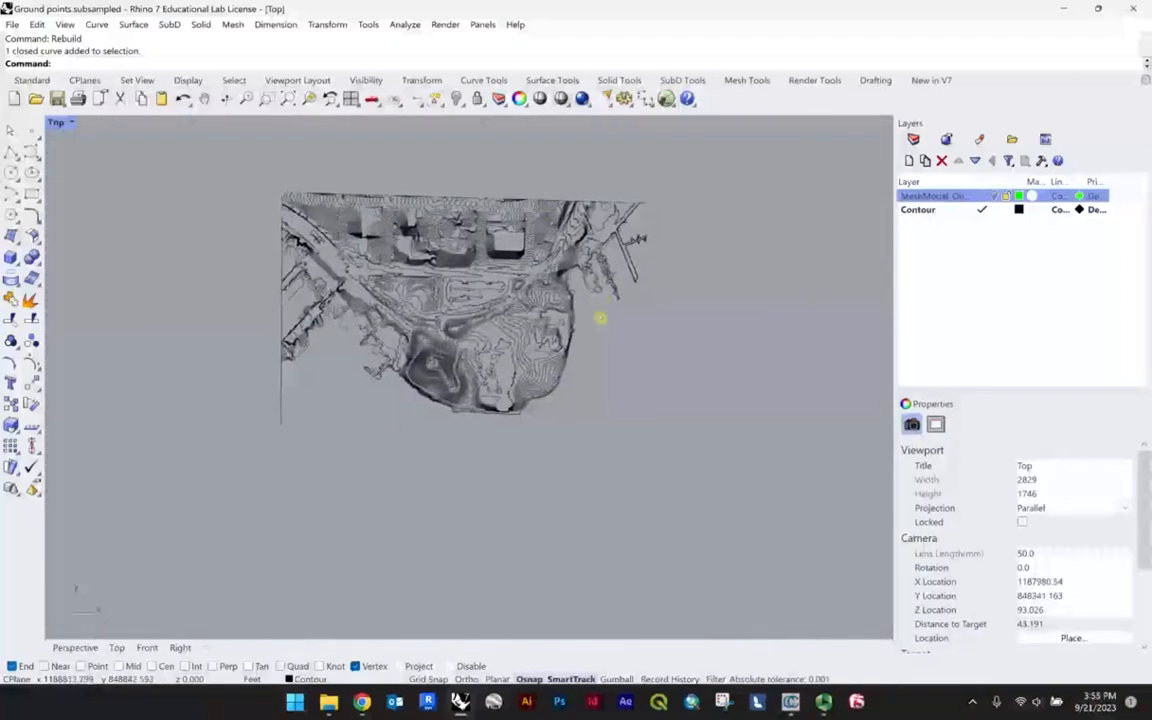
Window-select all contours to check them, maximize the Perspective viewport and set its display mode to Shaded.
left_click_drag(140, 140, 125, 138)
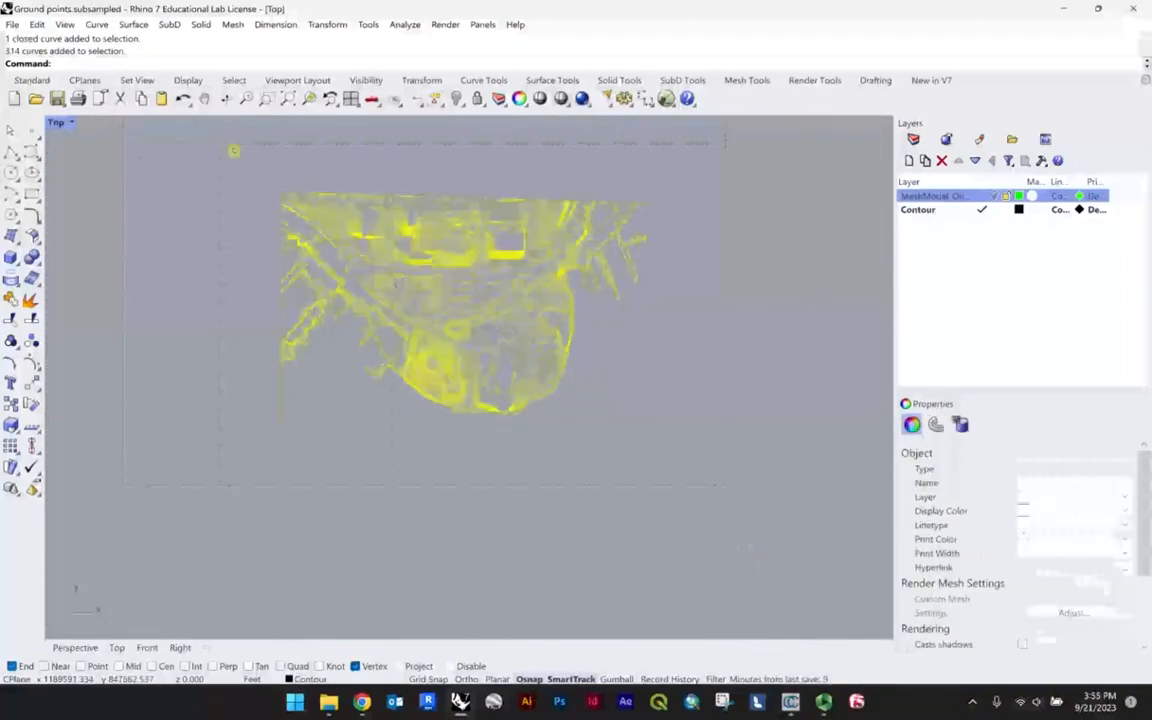
scroll(397, 255, "up", 4)
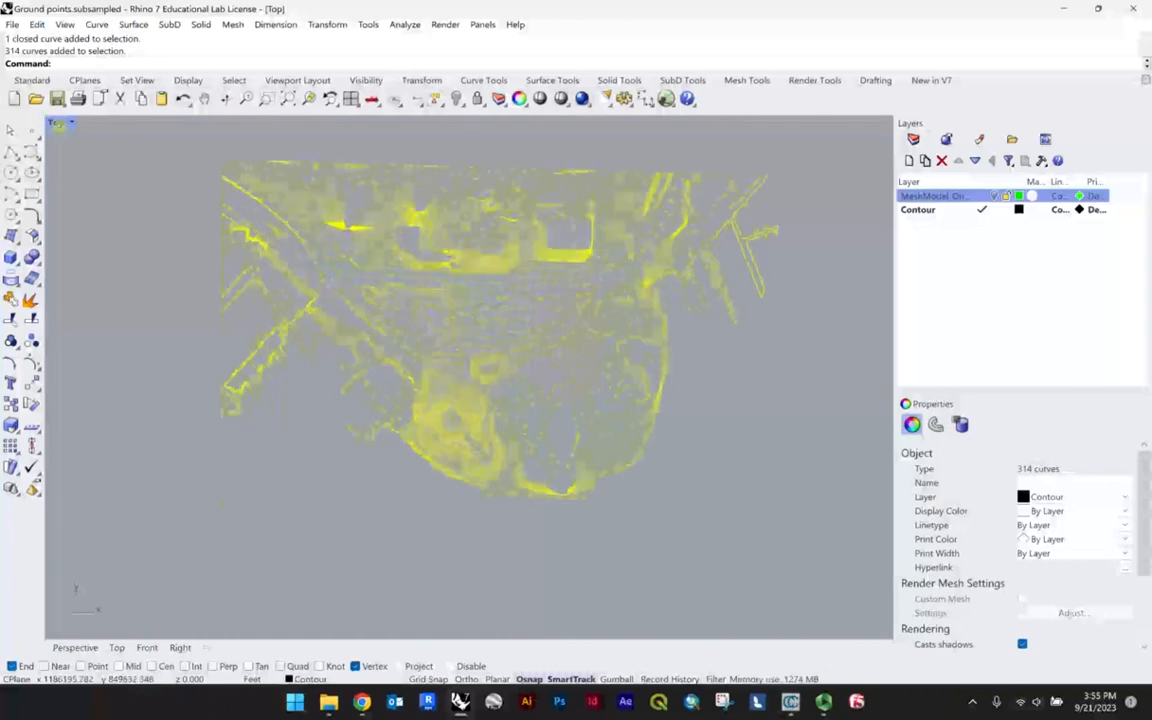
double_click(58, 124)
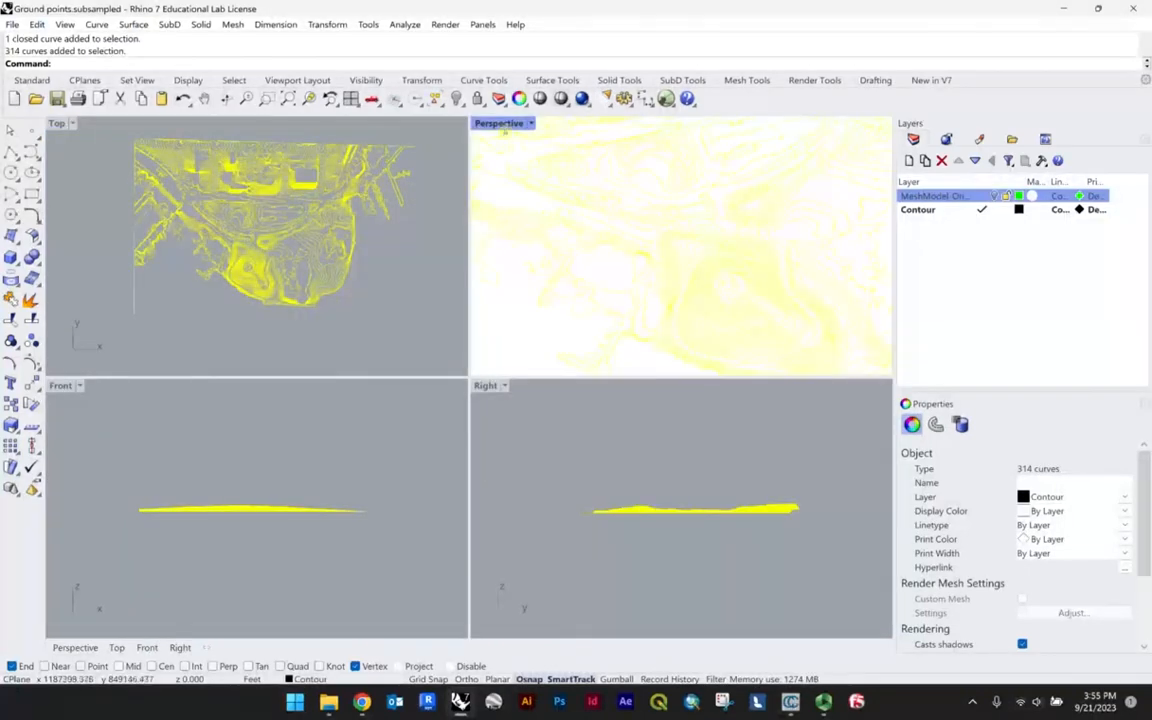
double_click(500, 123)
scroll(452, 245, "down", 6)
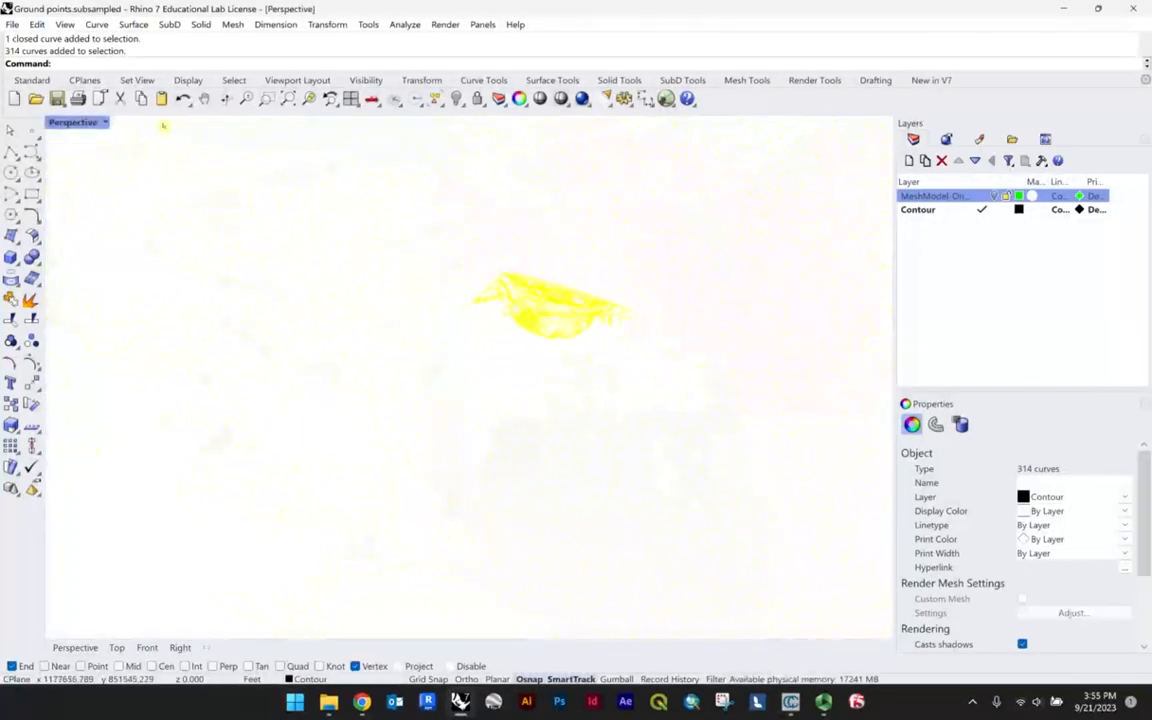
left_click(75, 122)
left_click(154, 188)
scroll(563, 320, "up", 3)
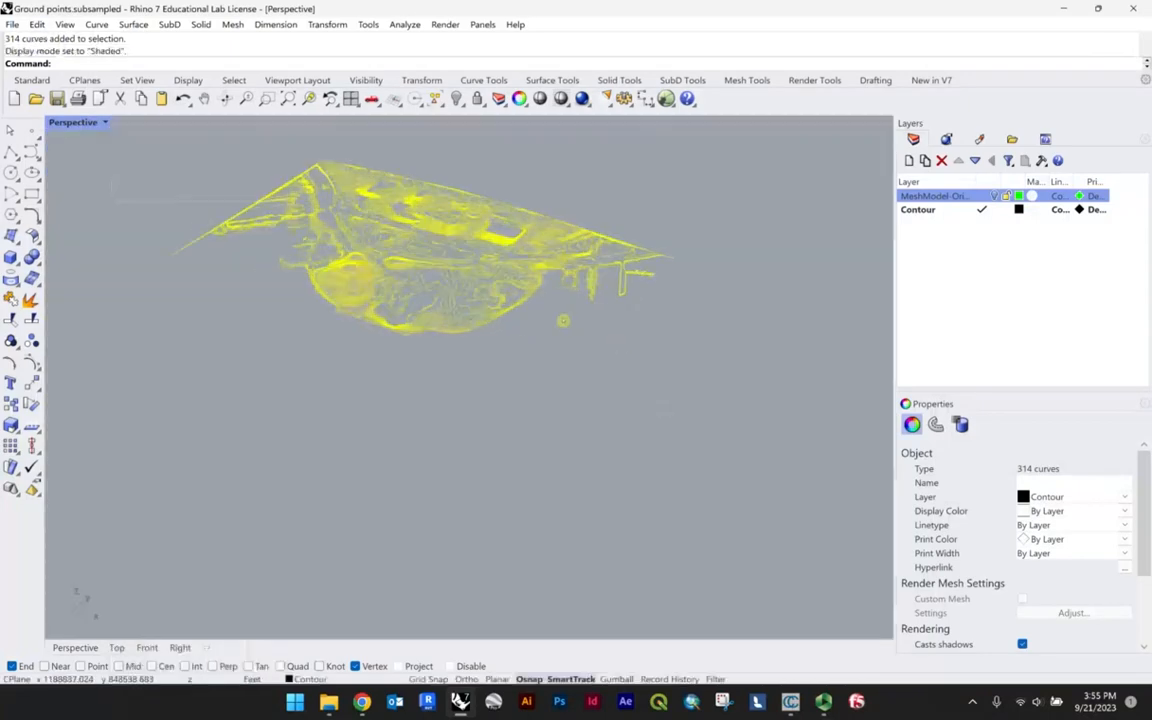
left_click(563, 320)
scroll(416, 283, "up", 2)
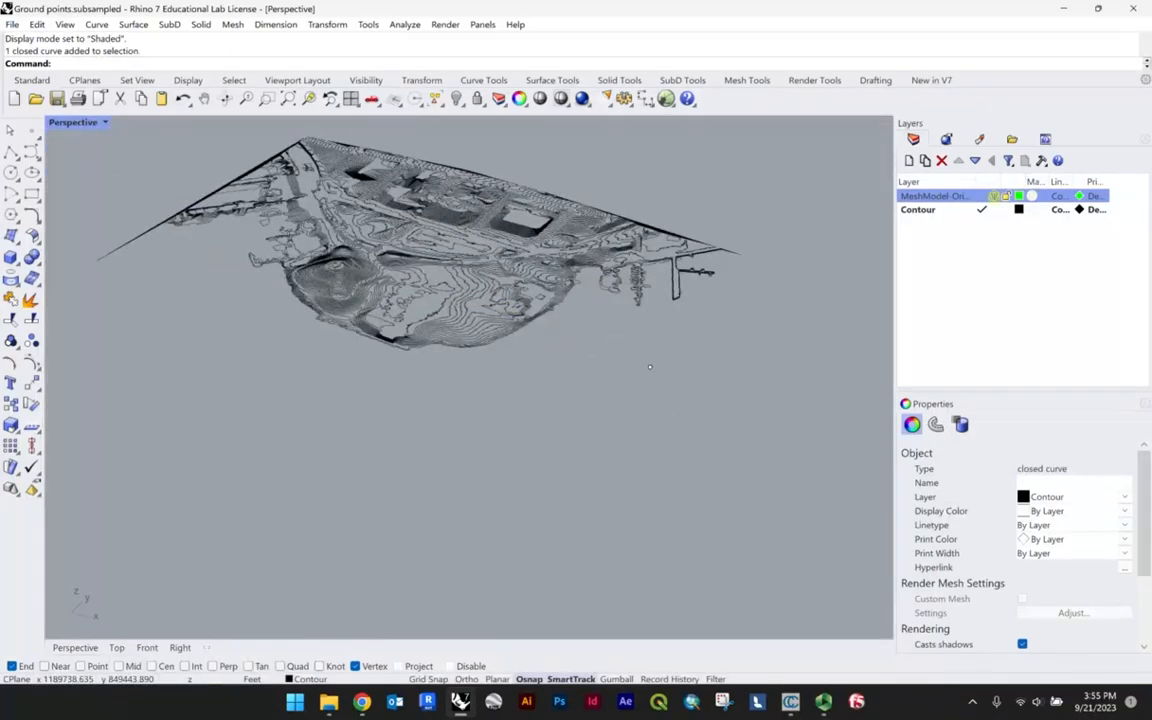
Show the mesh layer and draw a polyline about 2424 ft long along the mesh's southern edge from corner to corner.
left_click(996, 196)
right_click_drag(501, 322, 525, 331)
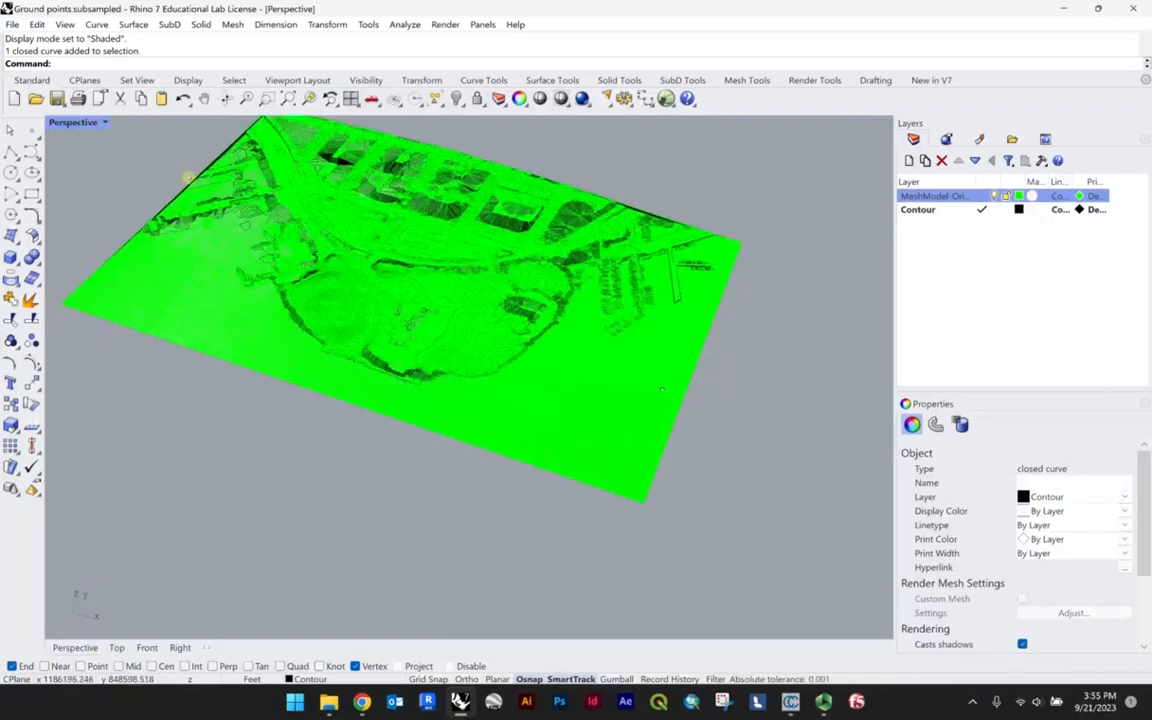
left_click(10, 154)
scroll(617, 320, "down", 4)
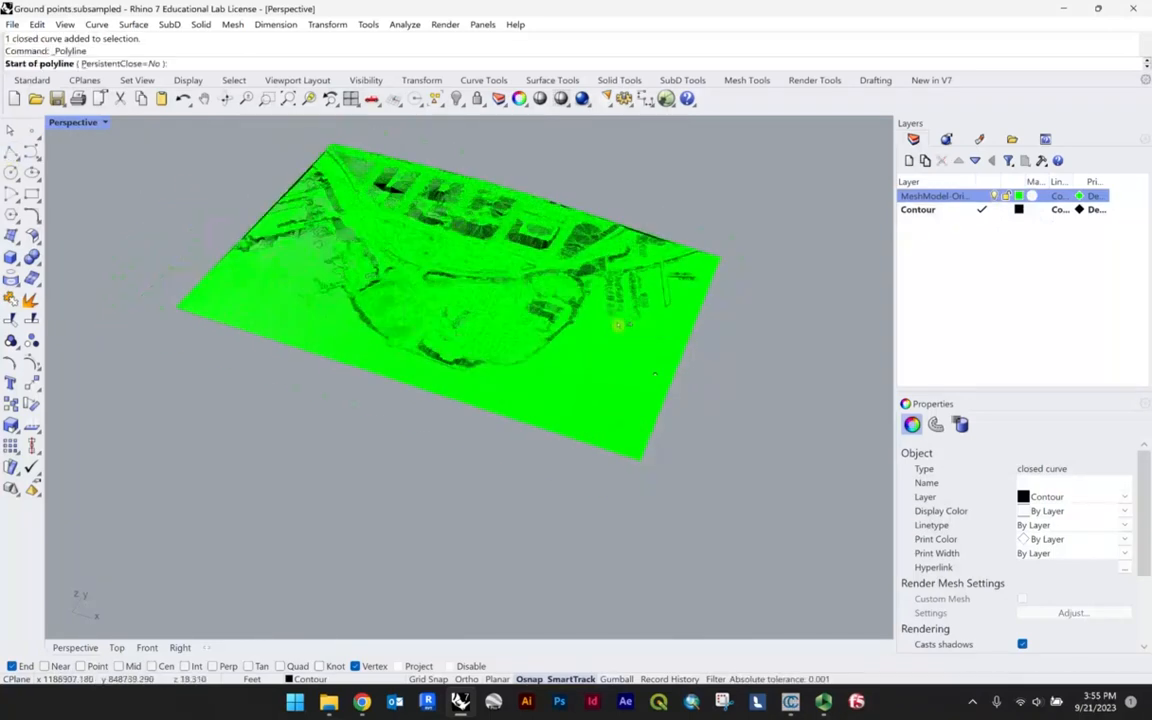
scroll(283, 300, "up", 12)
right_click_drag(171, 290, 241, 161)
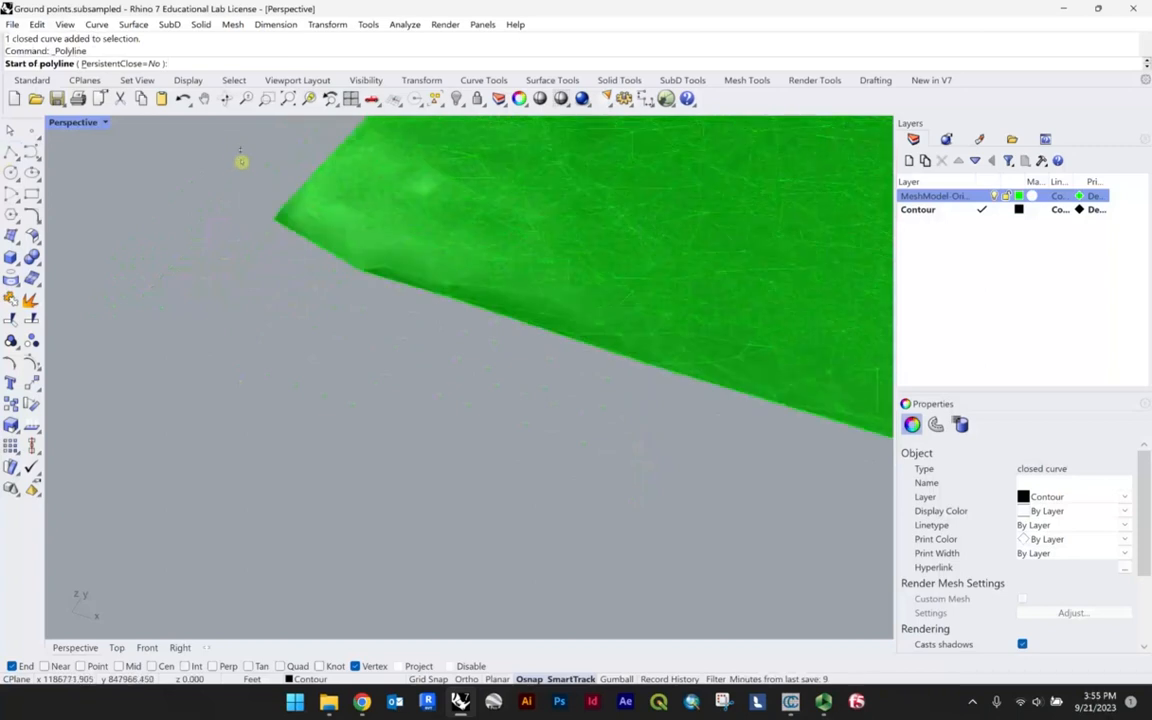
left_click(276, 224)
scroll(190, 250, "down", 6)
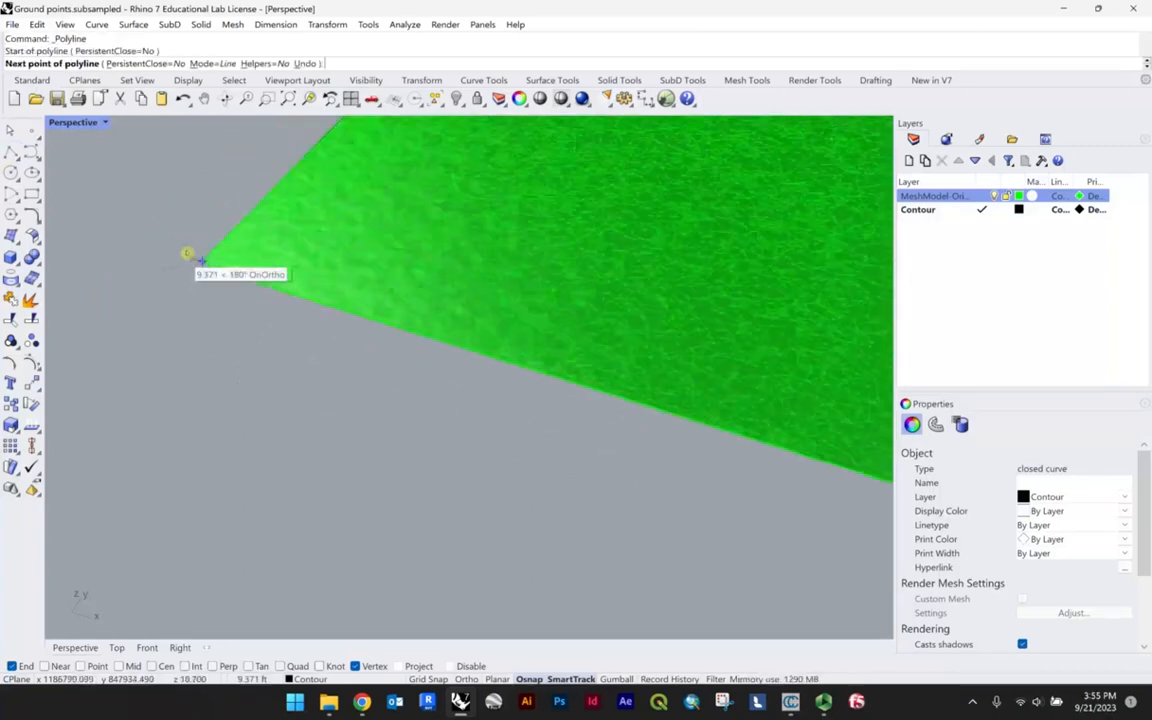
scroll(410, 335, "up", 5)
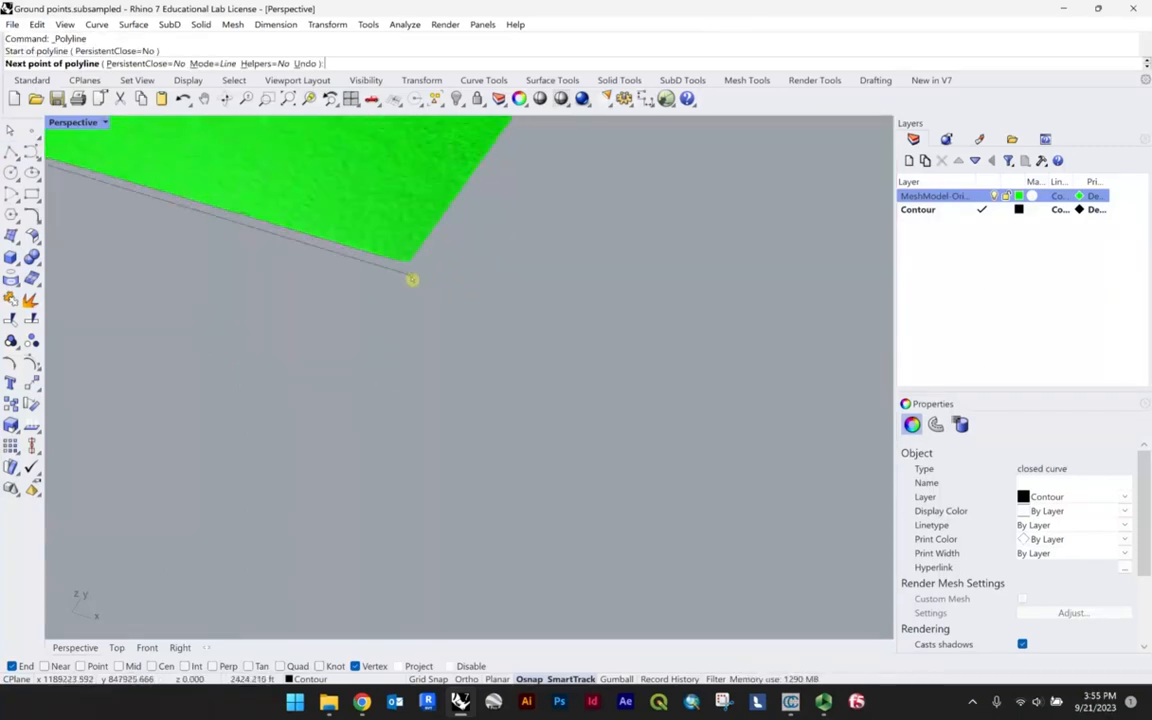
left_click(410, 265)
scroll(440, 386, "down", 7)
right_click_drag(496, 208, 476, 337, "shift")
scroll(490, 331, "down", 4)
key("Return")
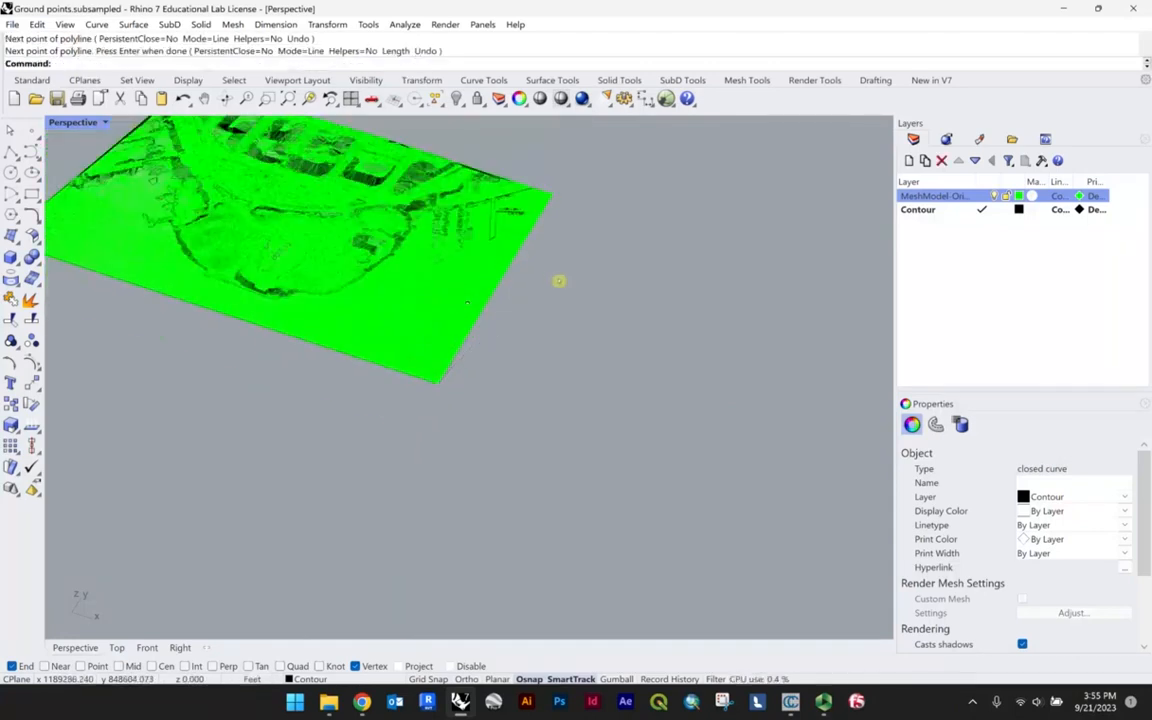
Hide the mesh layer and select the polyline drawn along the southern edge of the site.
right_click_drag(466, 302, 554, 349)
right_click_drag(436, 270, 556, 440)
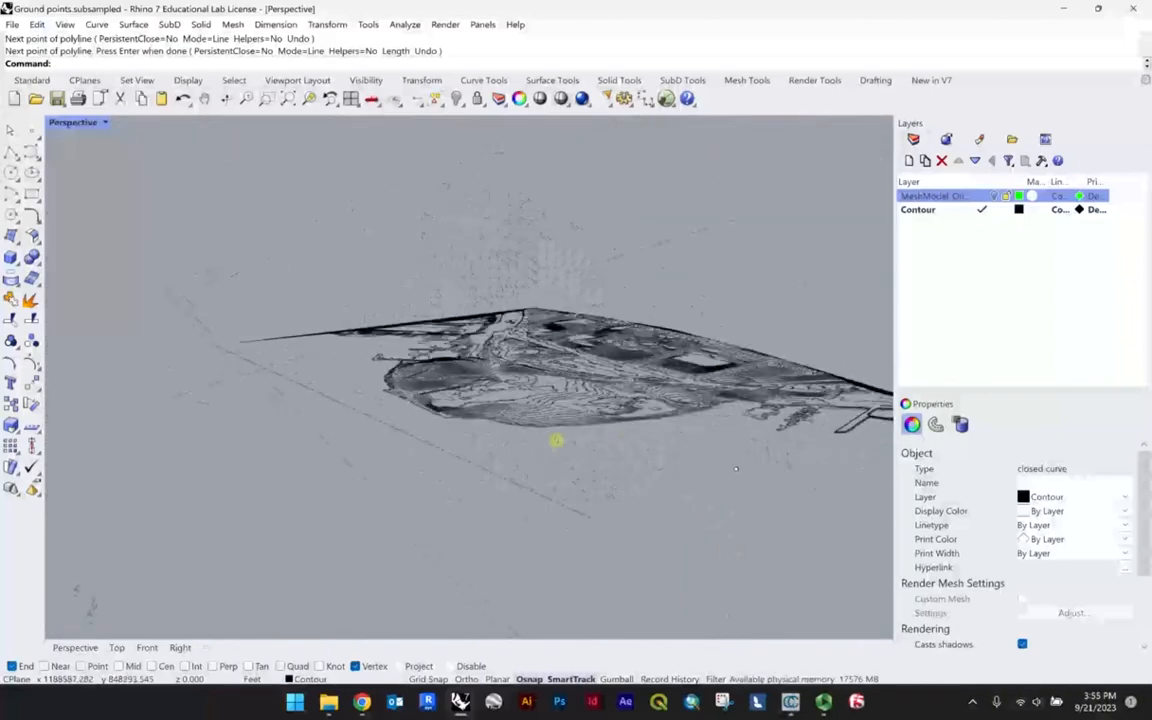
scroll(521, 437, "up", 3)
left_click_drag(557, 489, 382, 445)
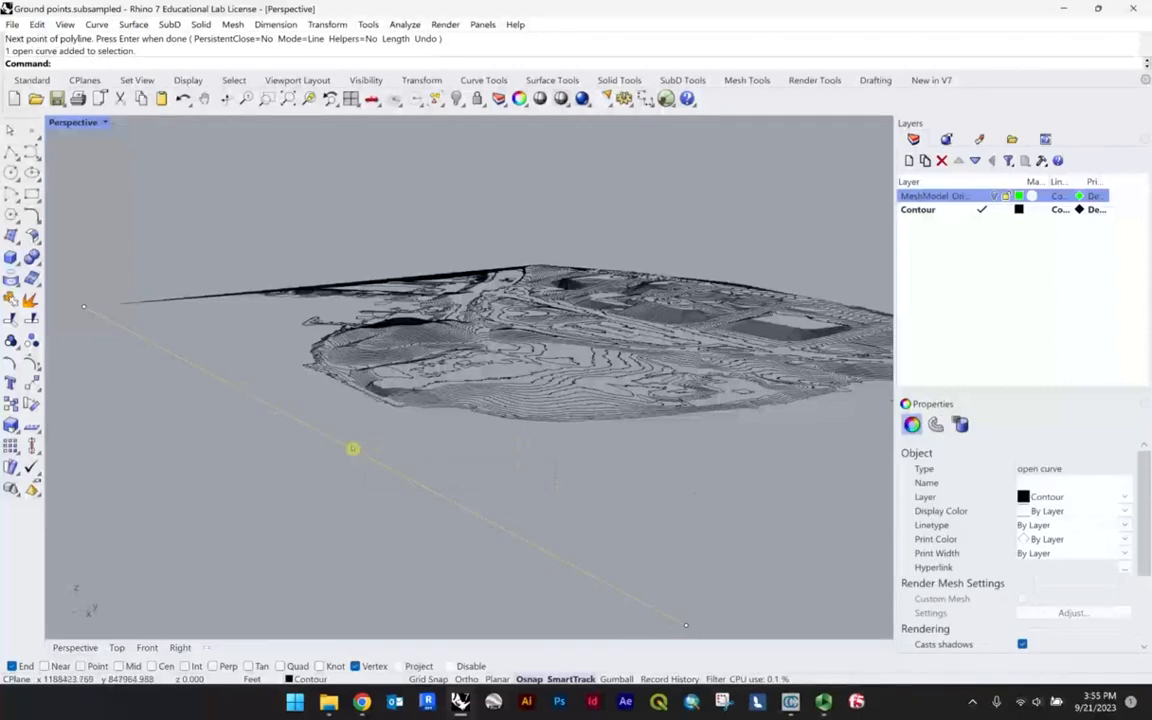
right_click_drag(446, 436, 483, 366)
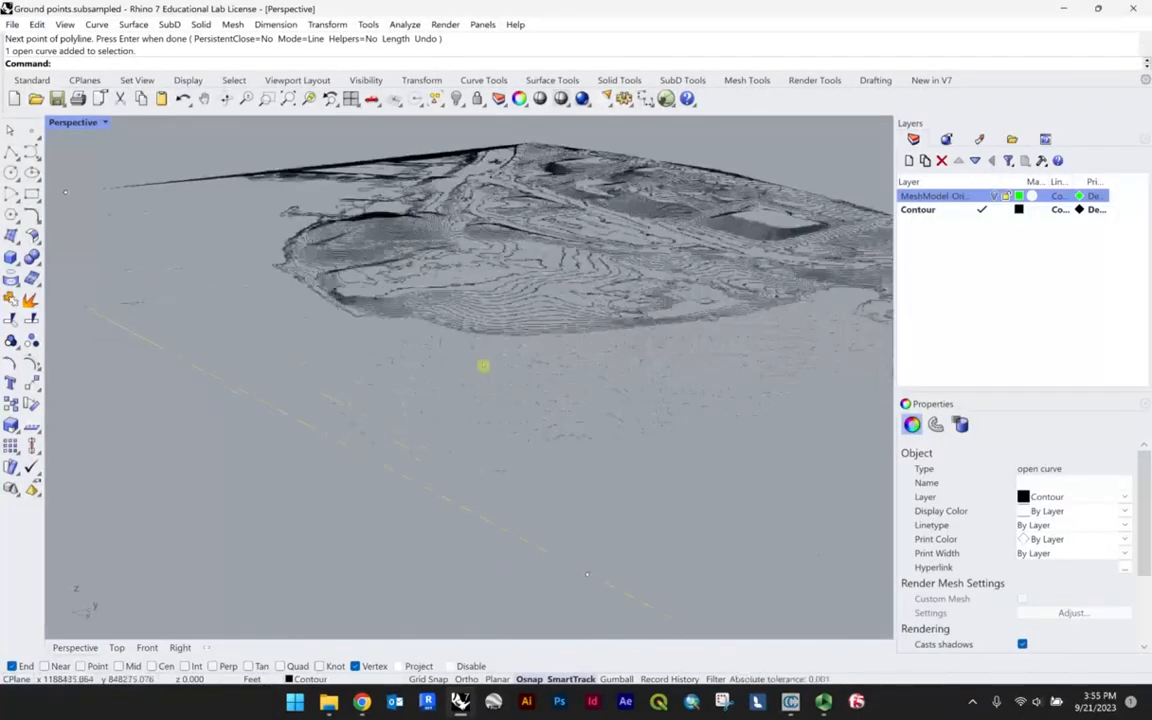
right_click_drag(372, 398, 373, 378)
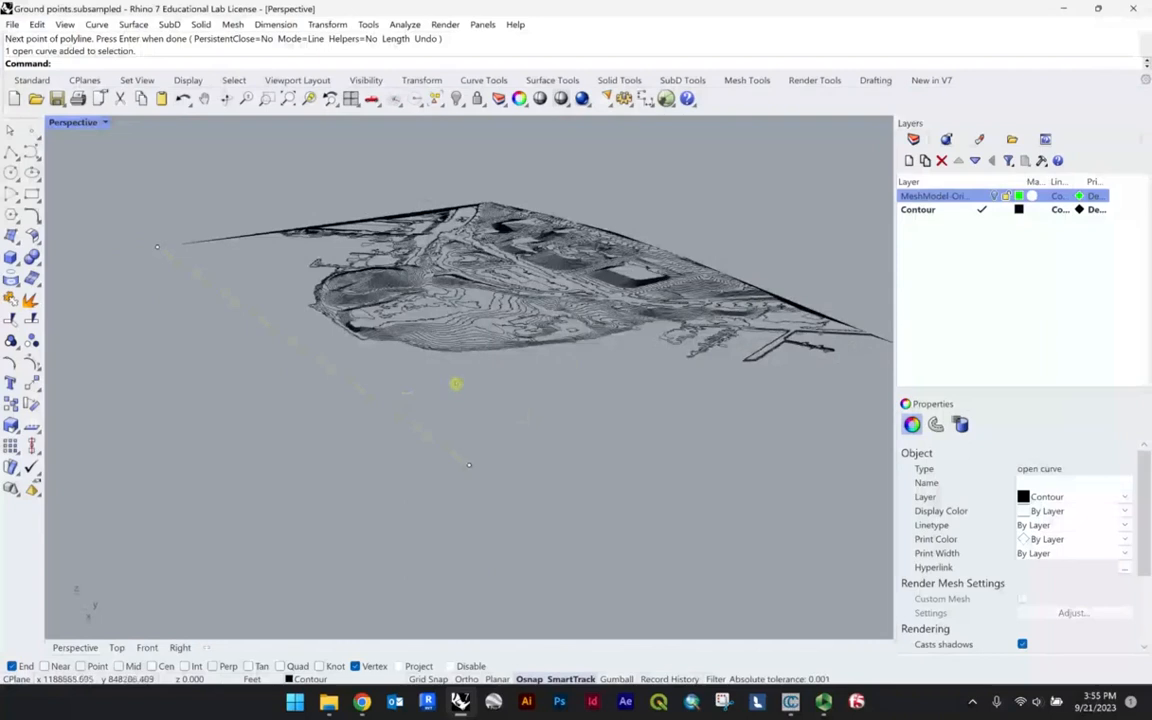
Delete the polyline drawn along the southern edge of the site and check the remaining contours from several angles.
right_click_drag(455, 383, 368, 391)
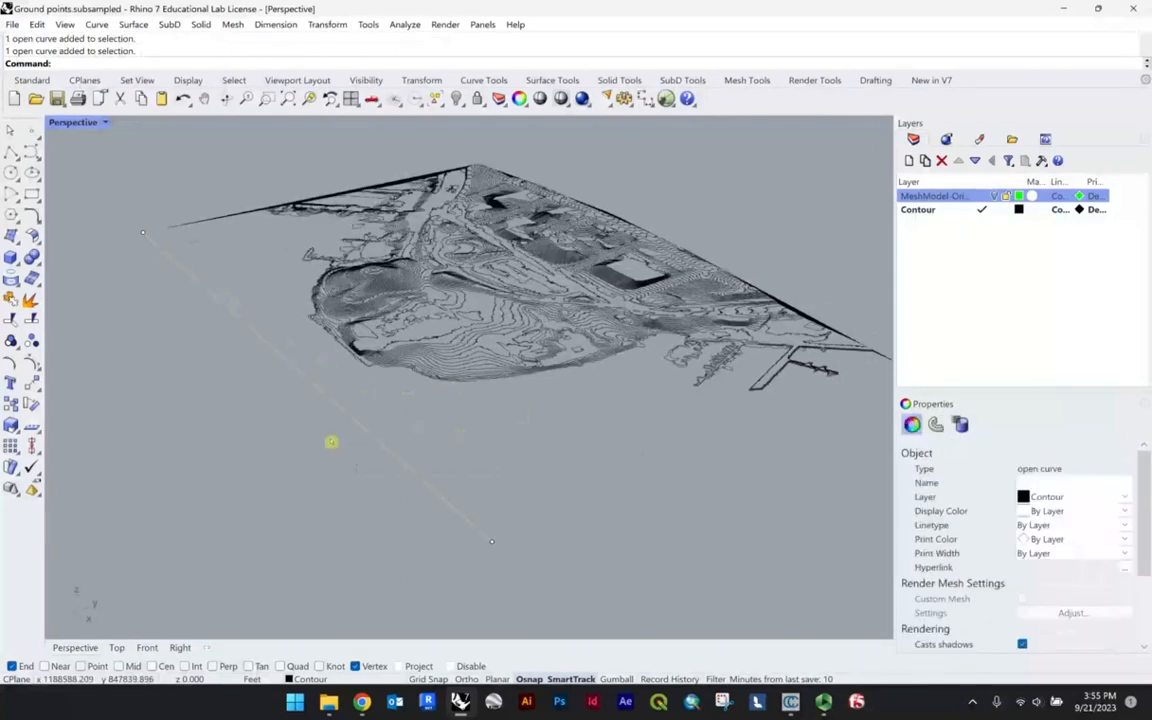
key("Delete")
right_click_drag(332, 442, 495, 286)
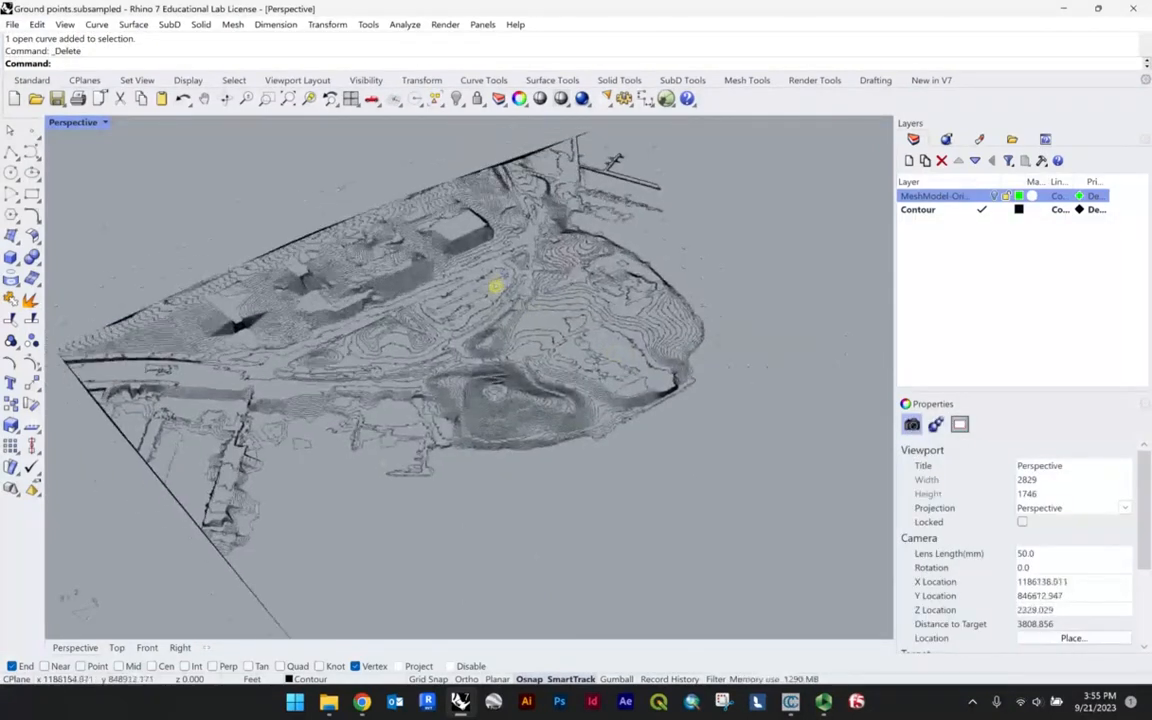
scroll(384, 265, "up", 9)
right_click_drag(345, 306, 507, 305)
scroll(623, 296, "up", 5)
right_click_drag(623, 296, 455, 288)
scroll(537, 301, "down", 15)
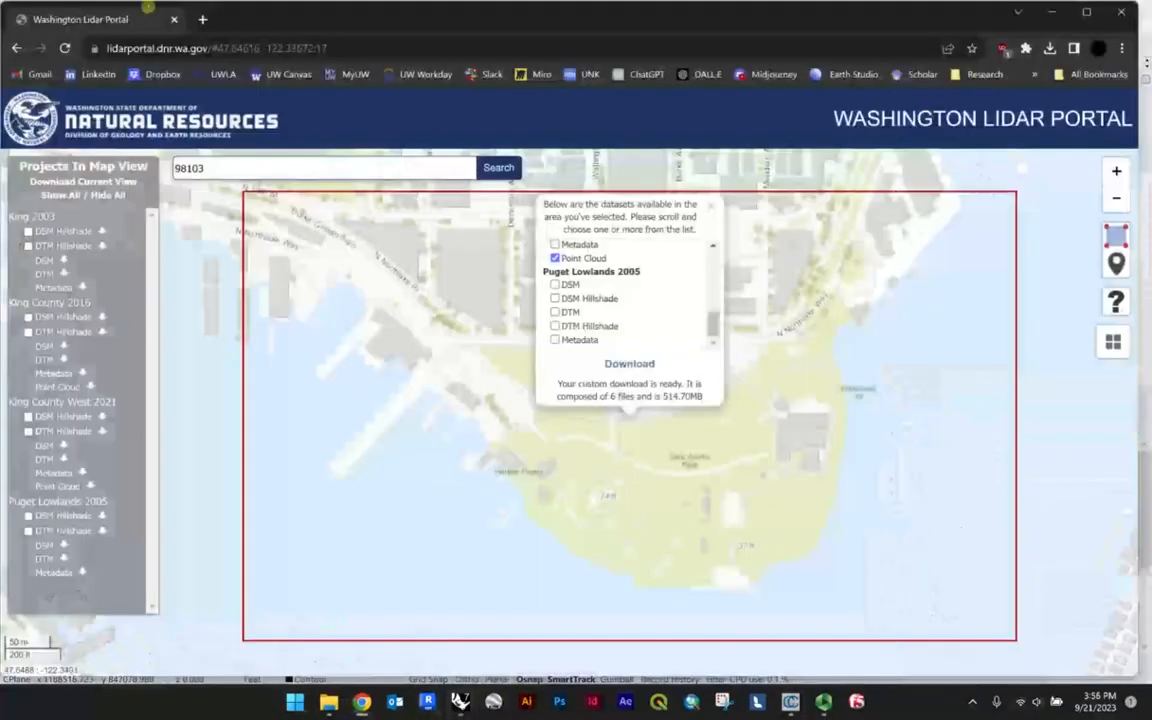
Switch to Chrome, search the web in a new tab for Landkit on Food for Rhino, and open the Land Kit page.
left_click(202, 19)
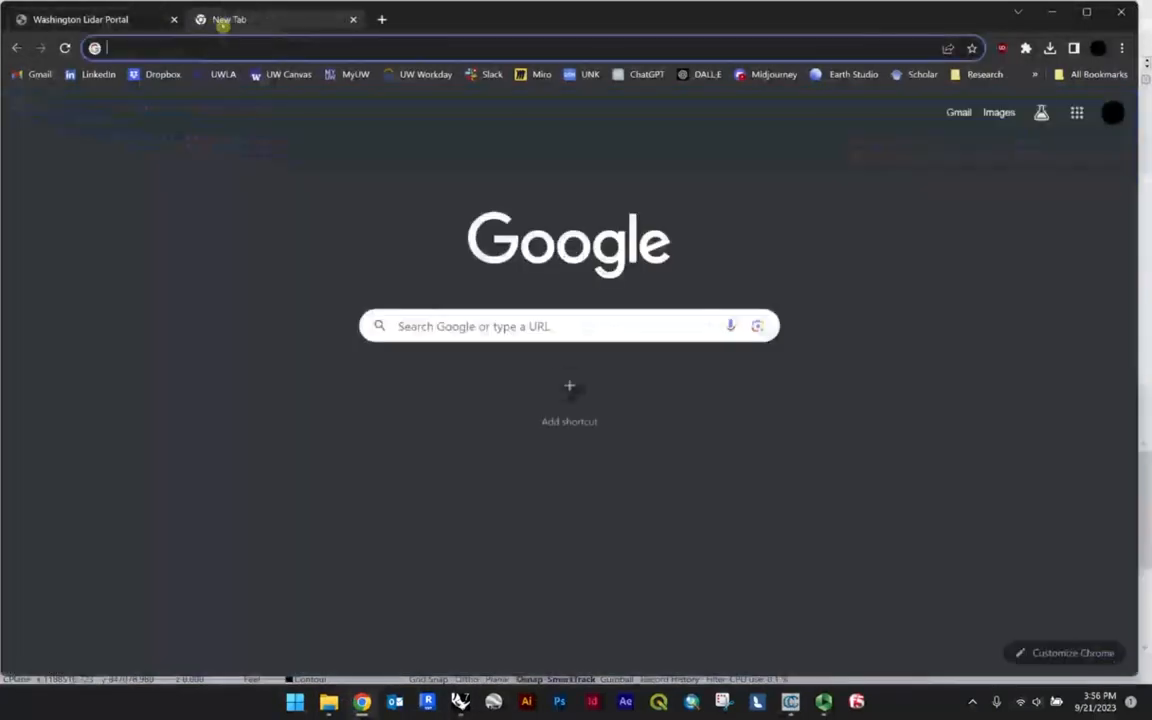
type("landk")
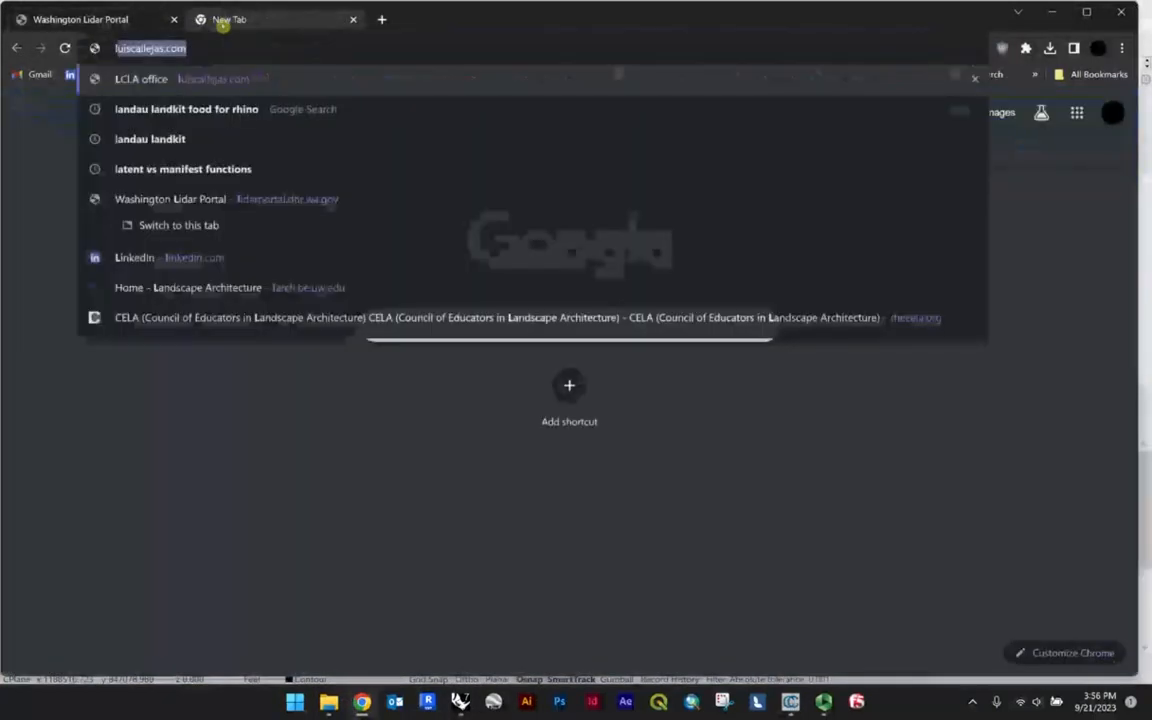
type("i")
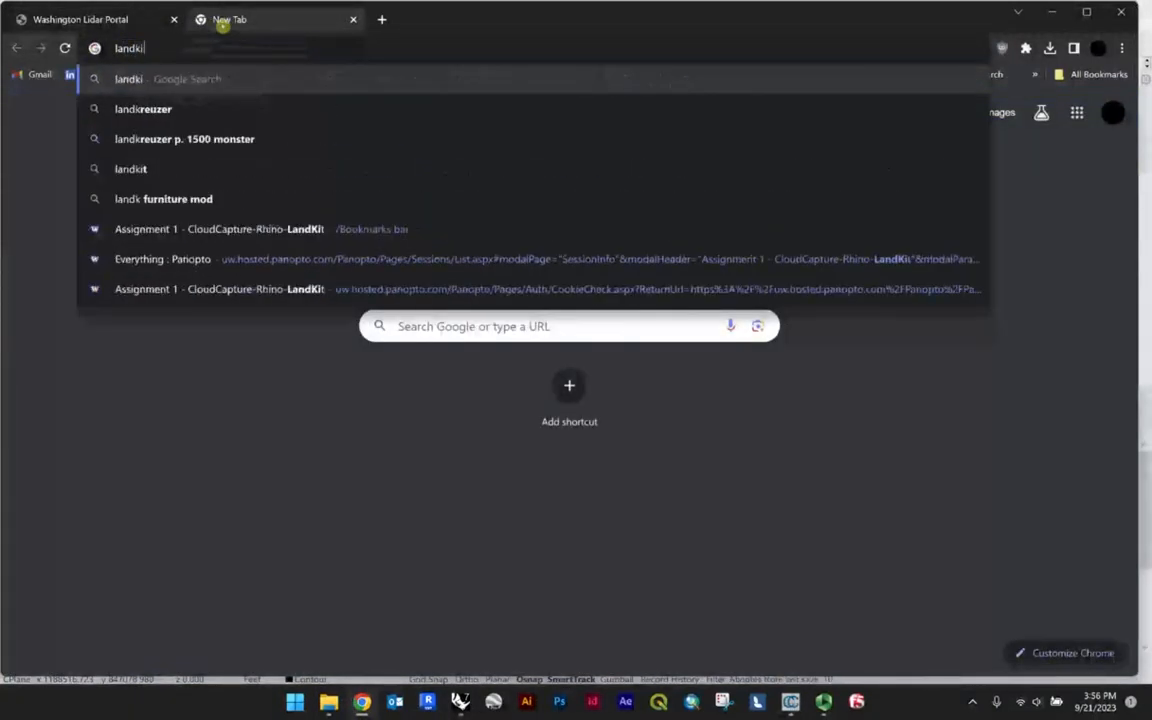
type("t lando")
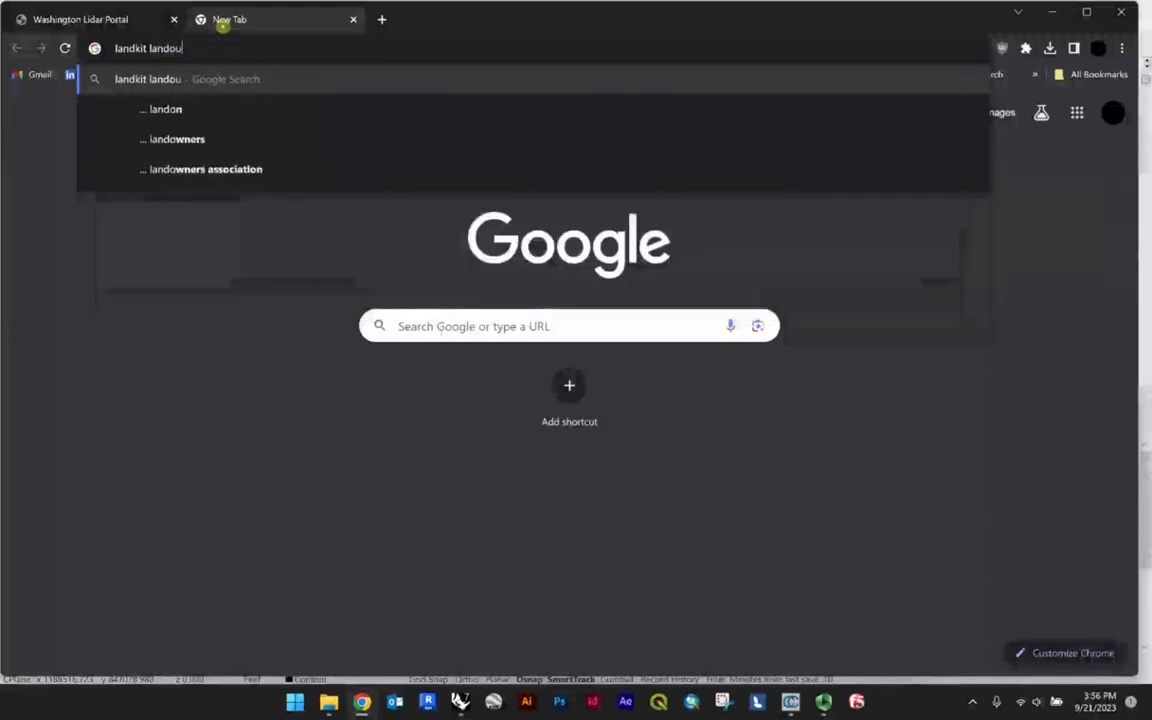
key("BackSpace")
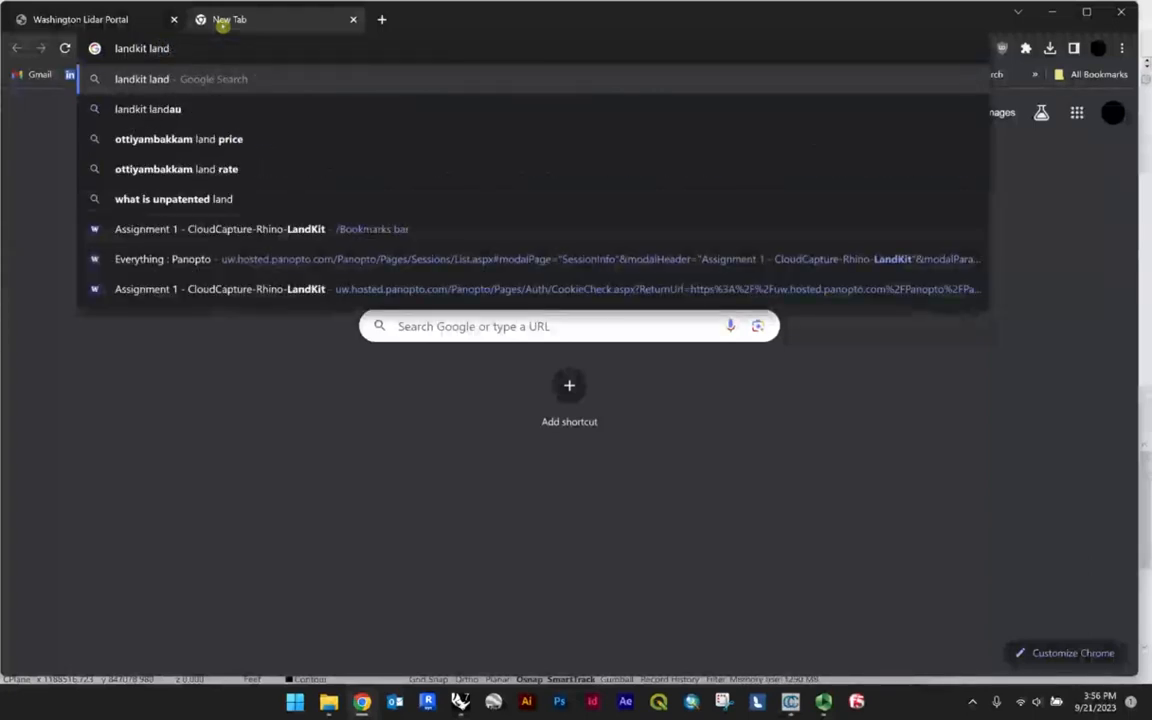
type("au")
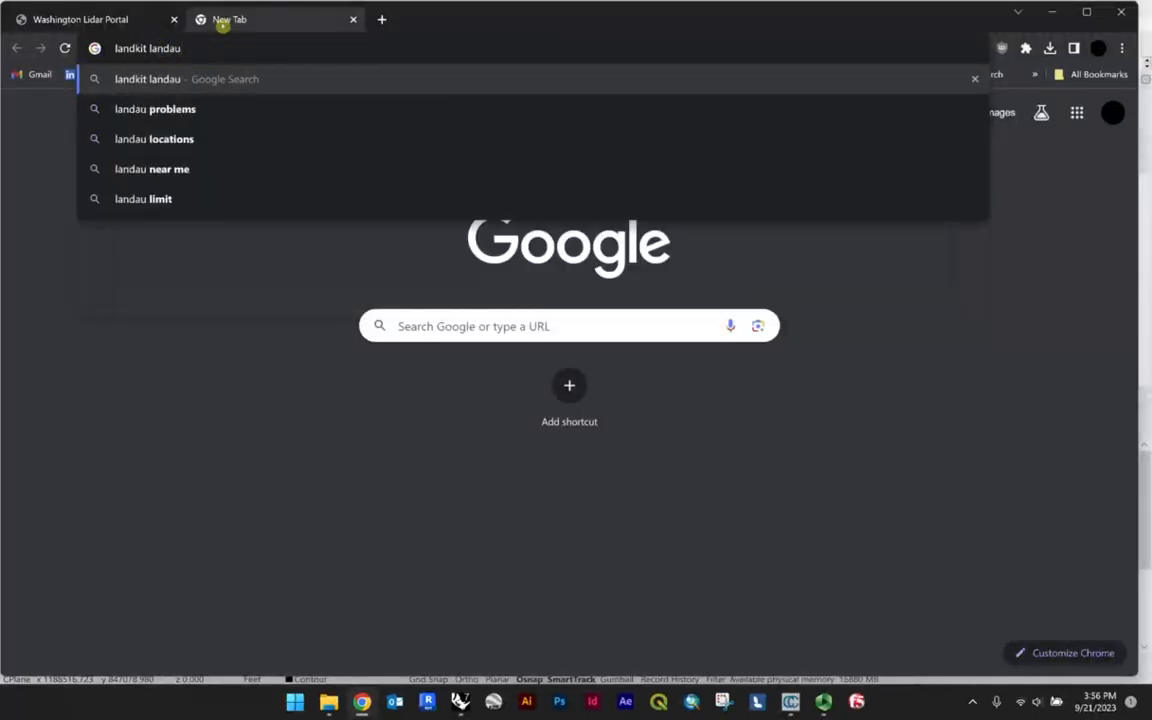
type(" rhino")
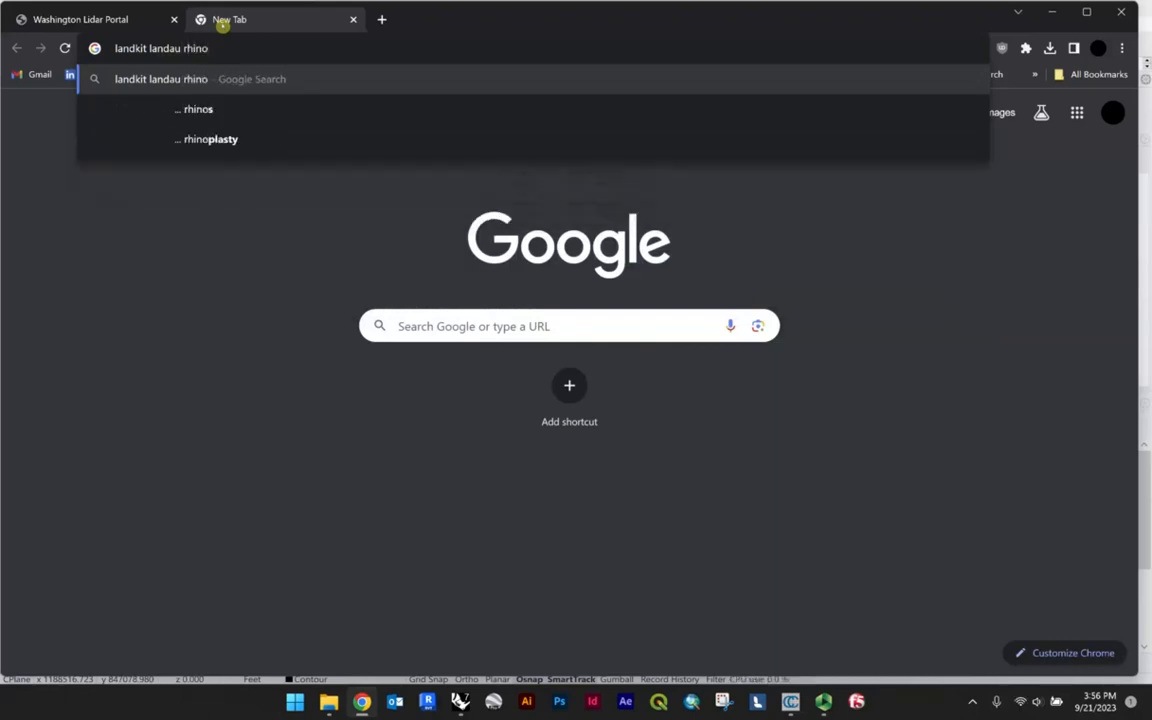
key("ctrl+Left")
type("food for")
key("Return")
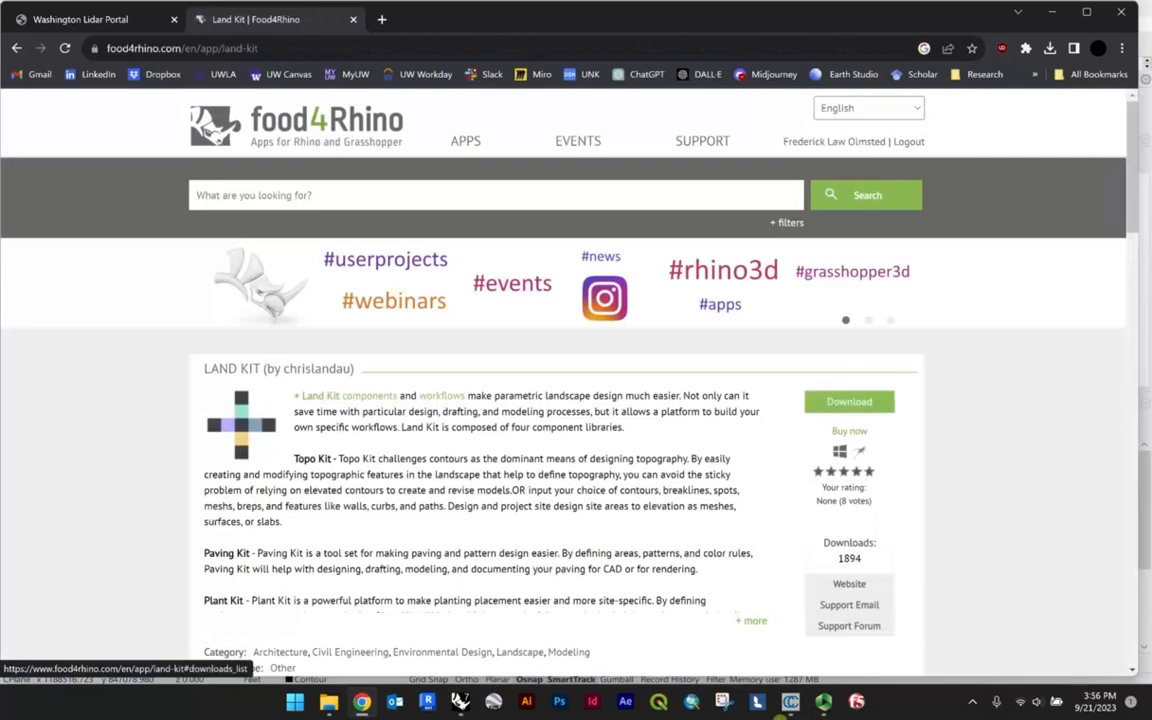
Examine the Land Kit page on Food4Rhino, including the description, image gallery and list of downloadable versions.
scroll(464, 415, "down", 5)
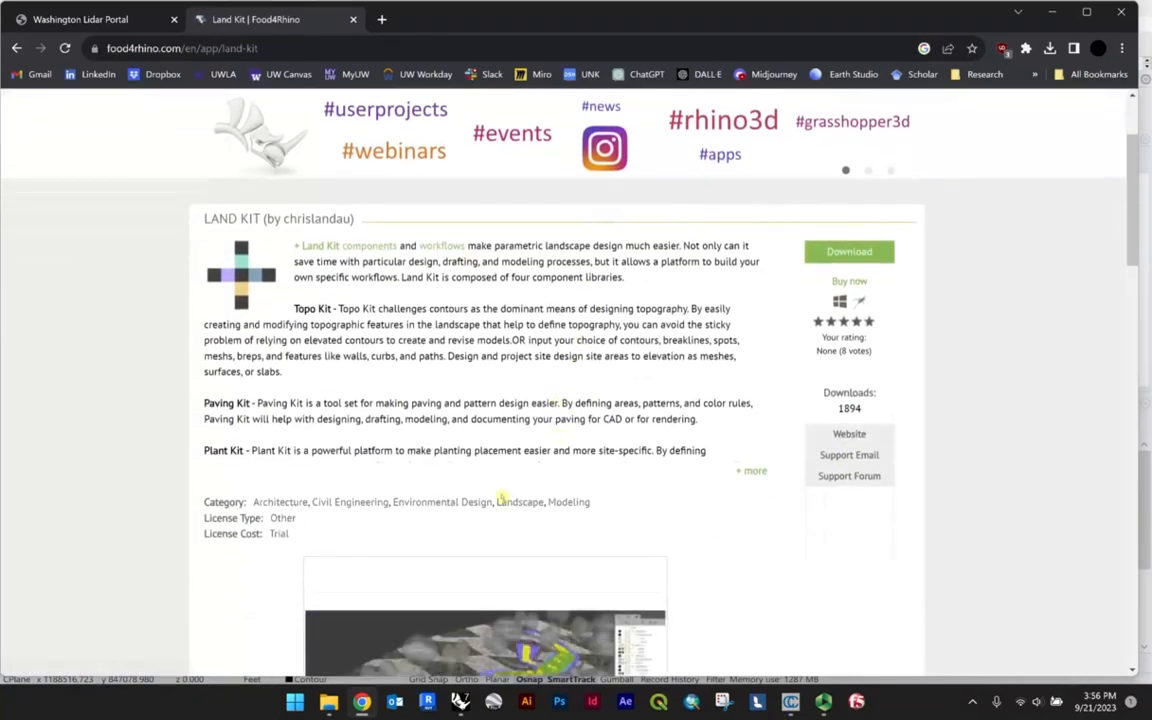
scroll(321, 321, "up", 4)
scroll(321, 321, "down", 5)
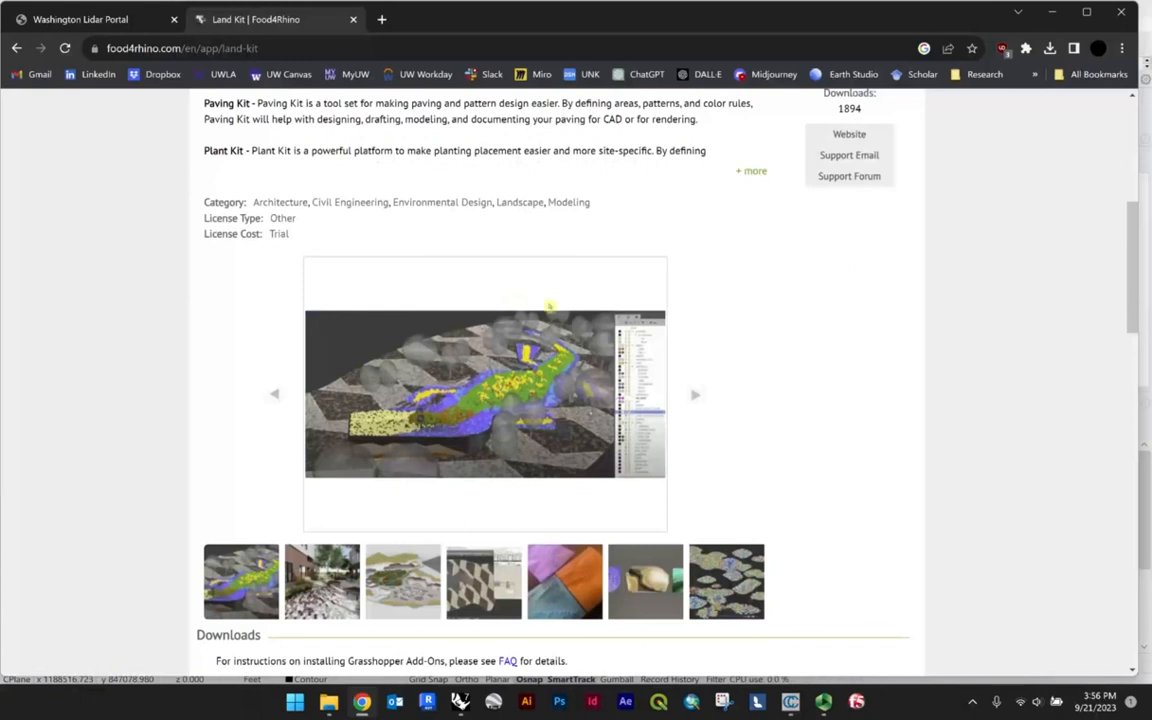
scroll(513, 300, "down", 3)
scroll(600, 442, "down", 3)
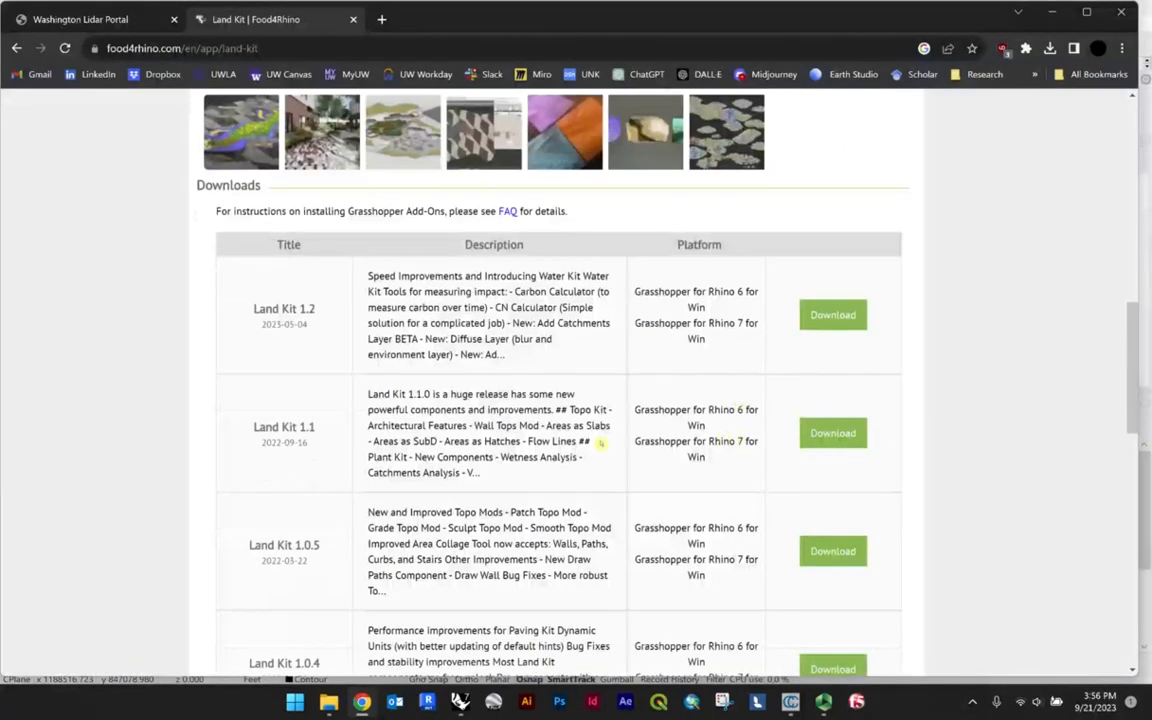
scroll(562, 441, "up", 3)
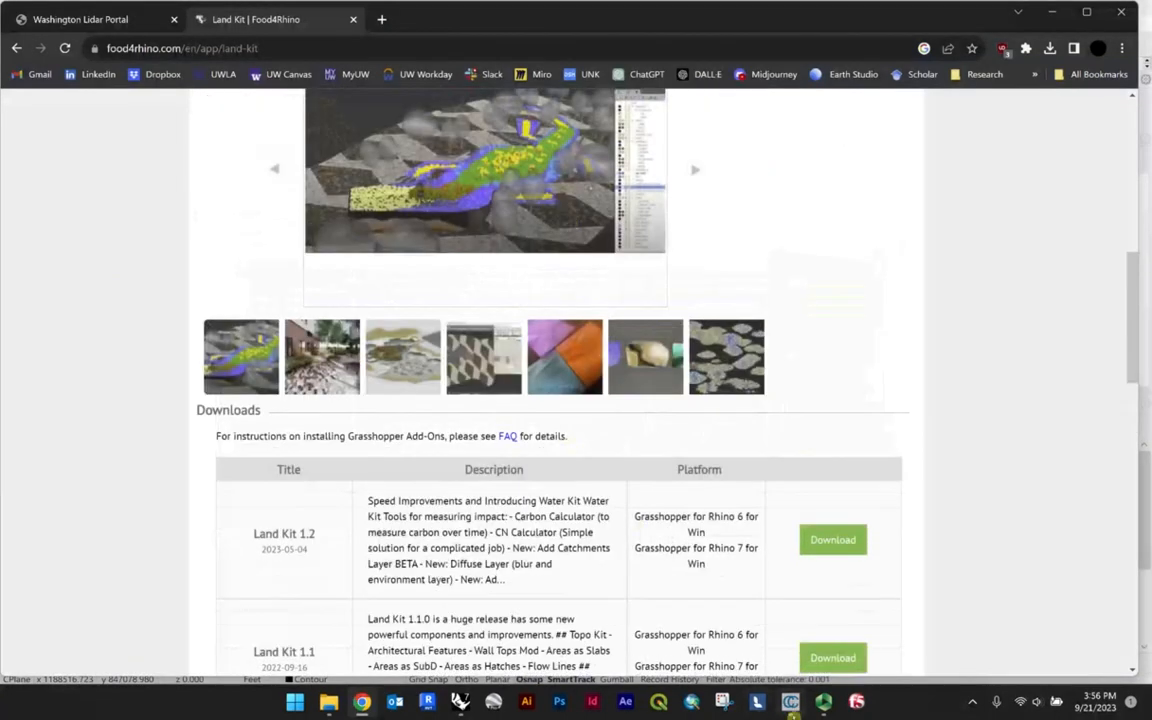
scroll(516, 287, "up", 4)
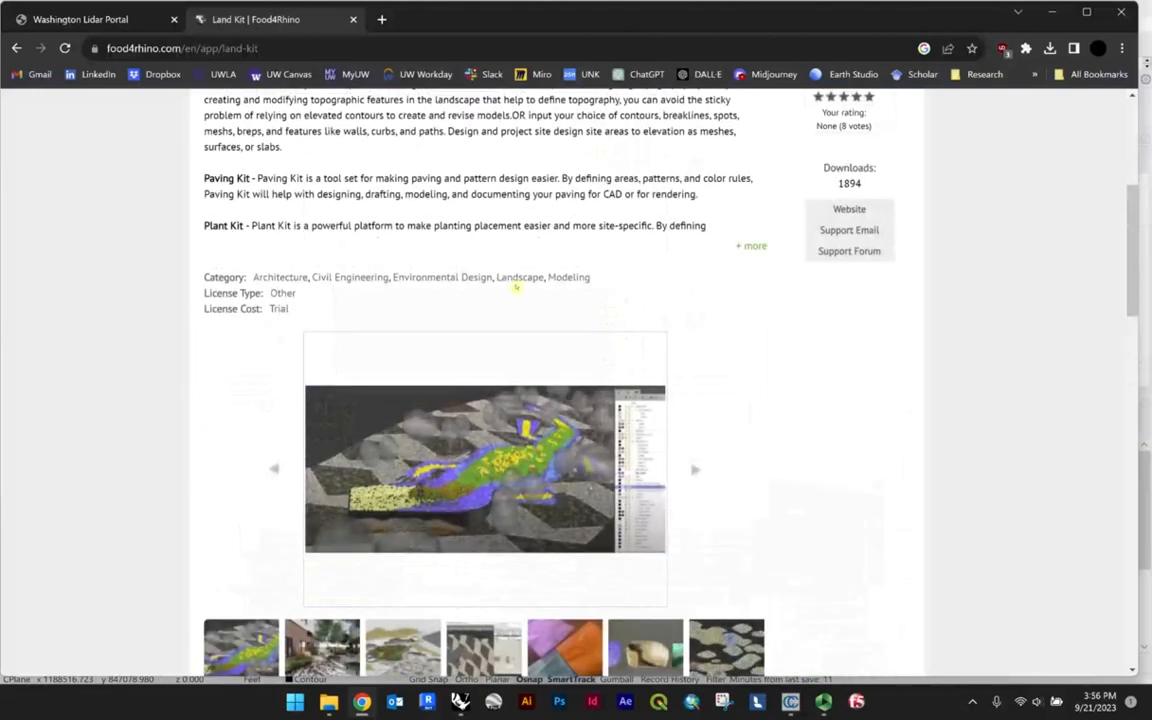
scroll(558, 520, "up", 4)
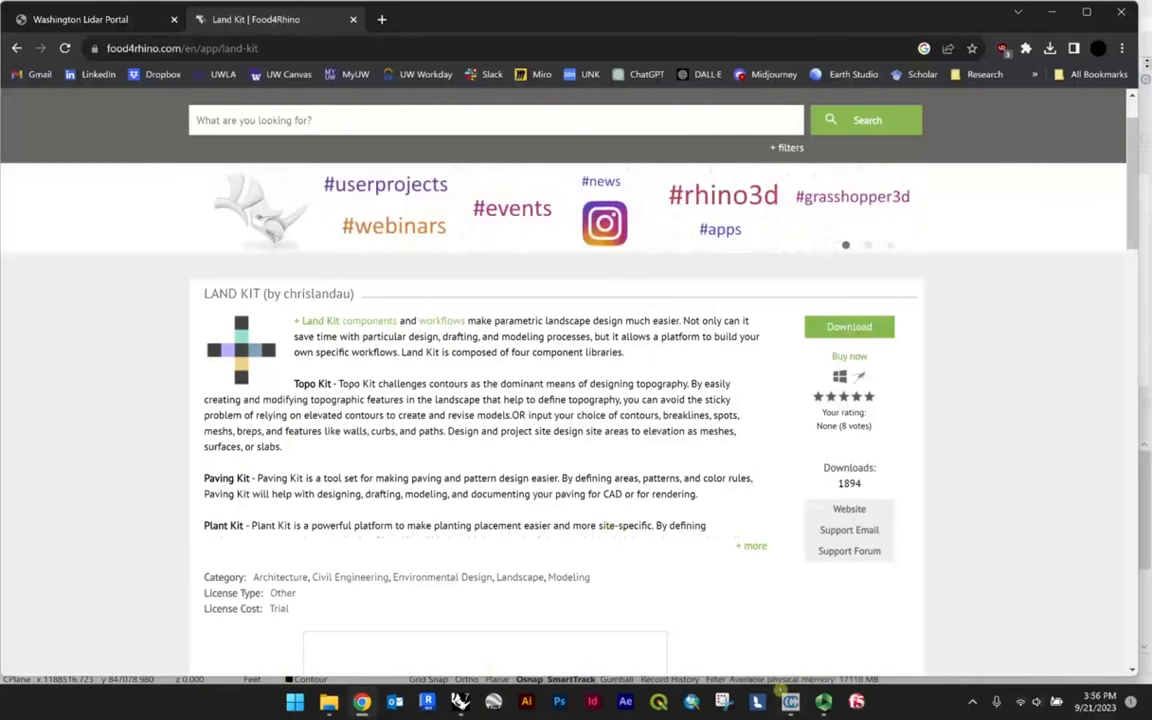
Switch back to Rhino and window-select all contours to check how dense their curves are.
left_click(415, 635)
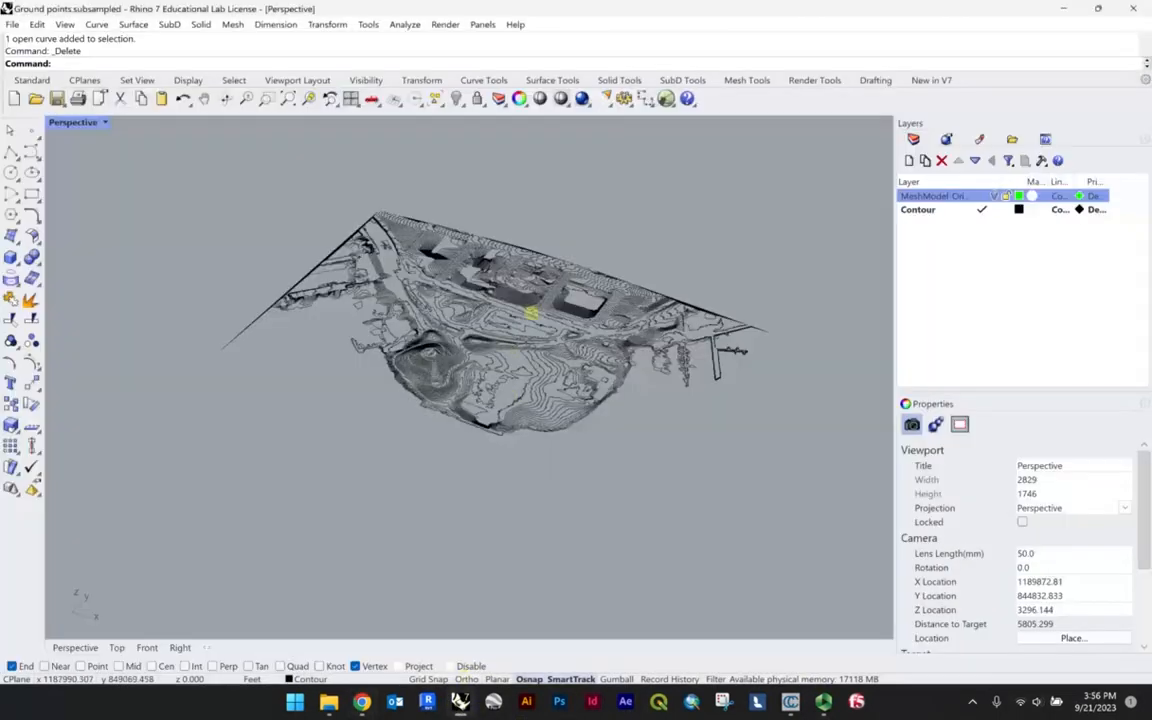
right_click_drag(512, 289, 501, 285)
scroll(463, 329, "down", 4)
right_click_drag(463, 329, 496, 337)
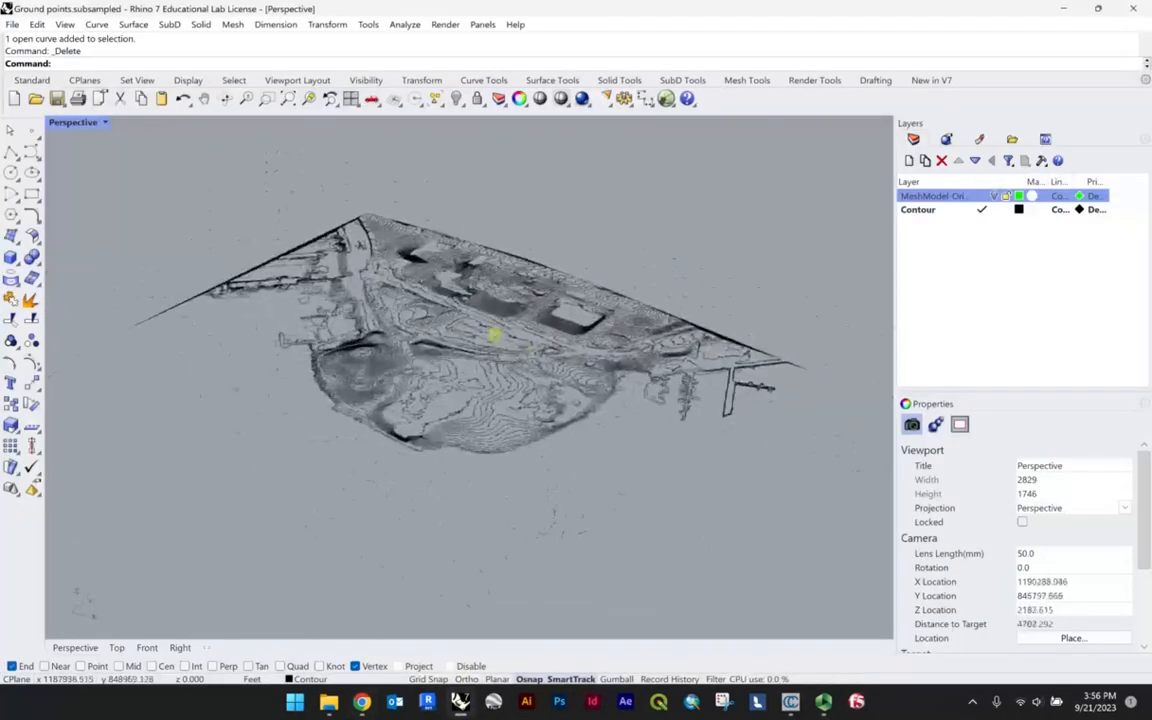
scroll(630, 370, "down", 4)
scroll(820, 508, "up", 2)
left_click_drag(817, 508, 145, 151)
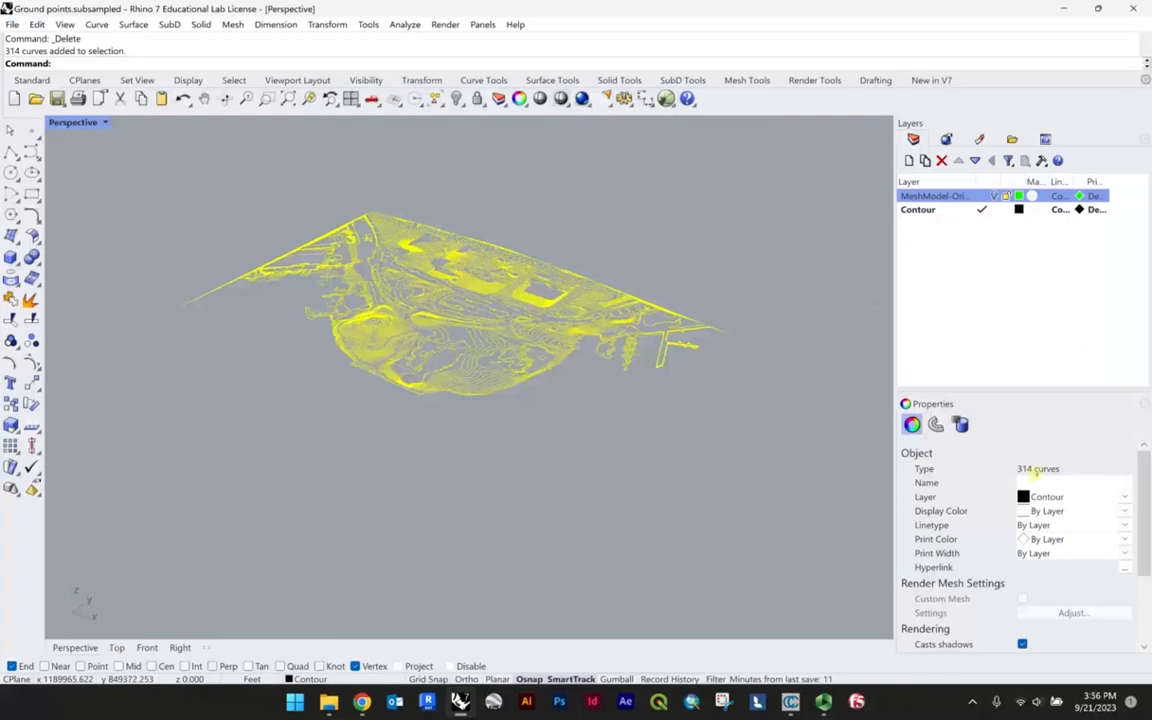
scroll(467, 380, "up", 8)
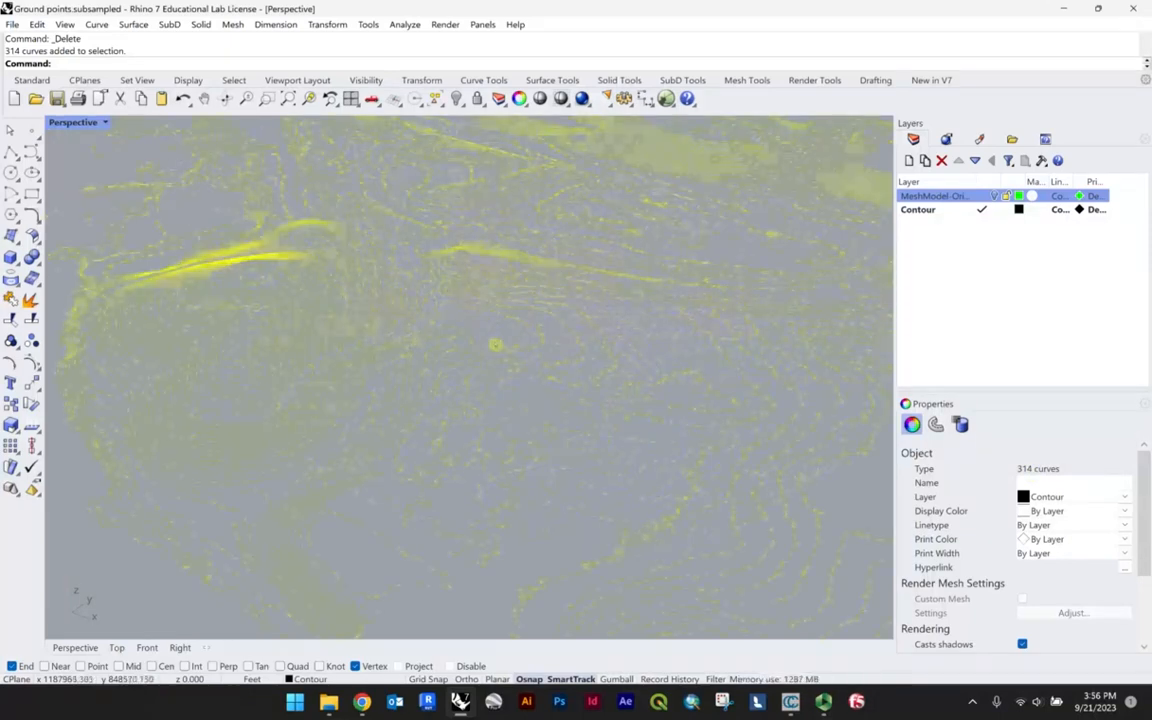
Clear the selection and select a single open contour in the park to inspect its control points.
key("Escape")
left_click(514, 327)
scroll(404, 365, "up", 5)
scroll(405, 415, "up", 3)
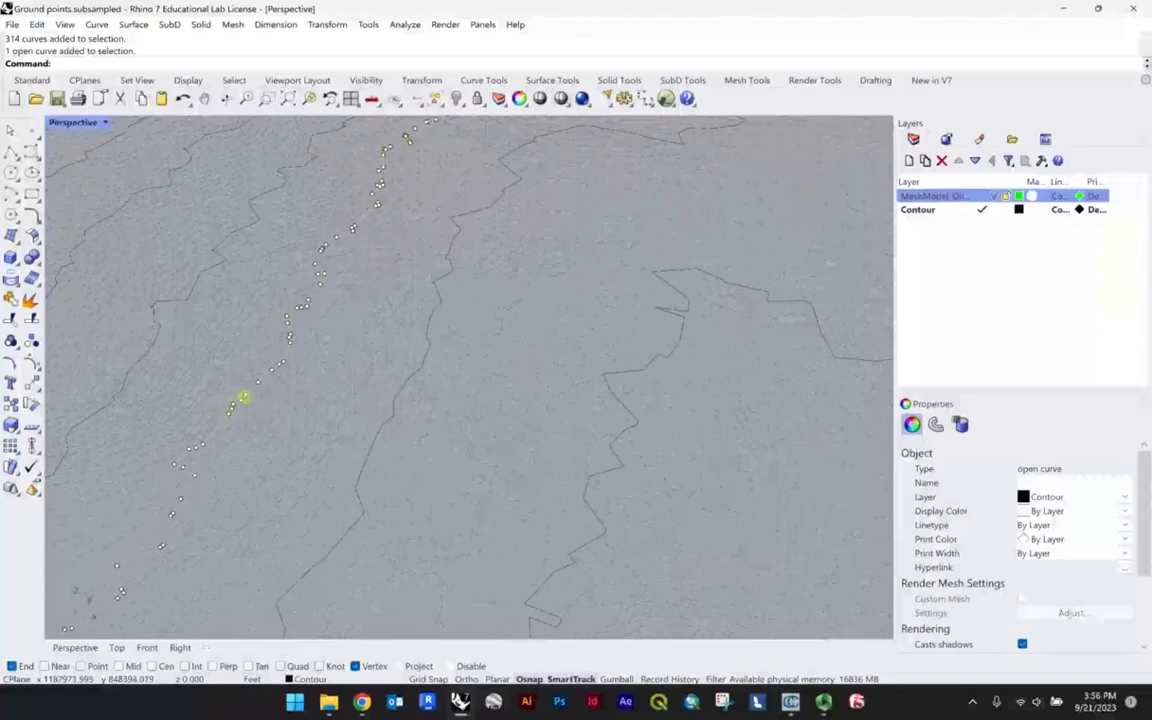
scroll(300, 370, "down", 10)
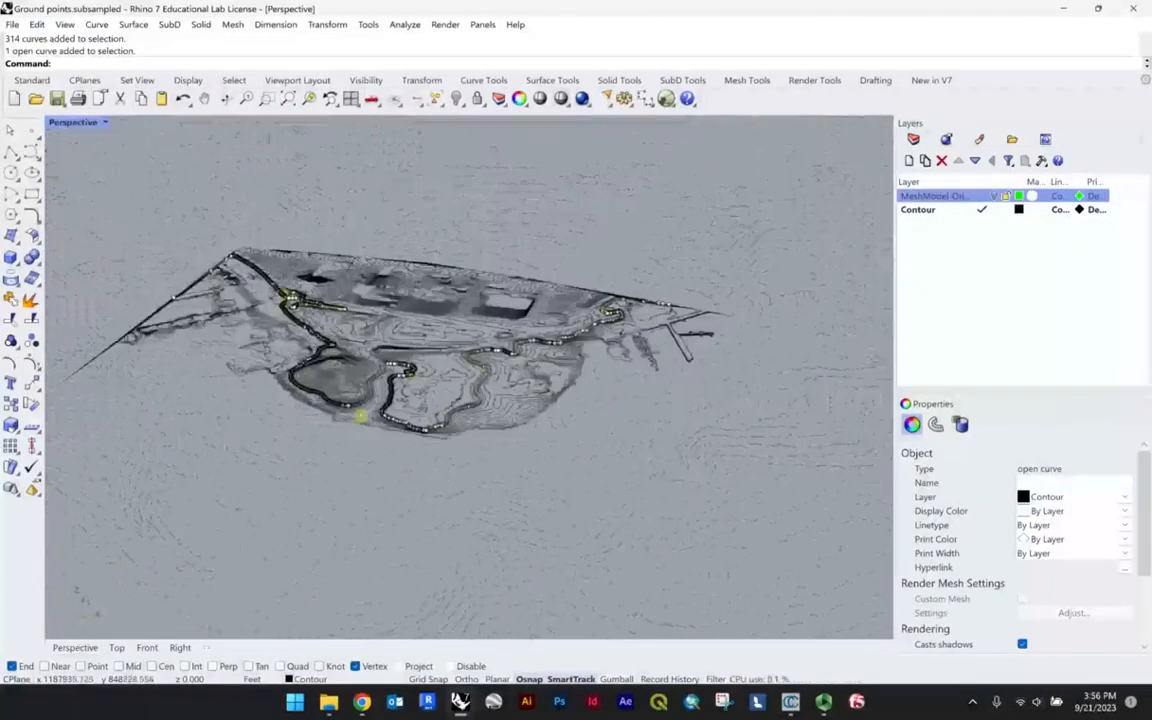
left_click(399, 486)
right_click_drag(399, 486, 507, 507)
scroll(646, 415, "down", 7)
left_click_drag(845, 535, 270, 242)
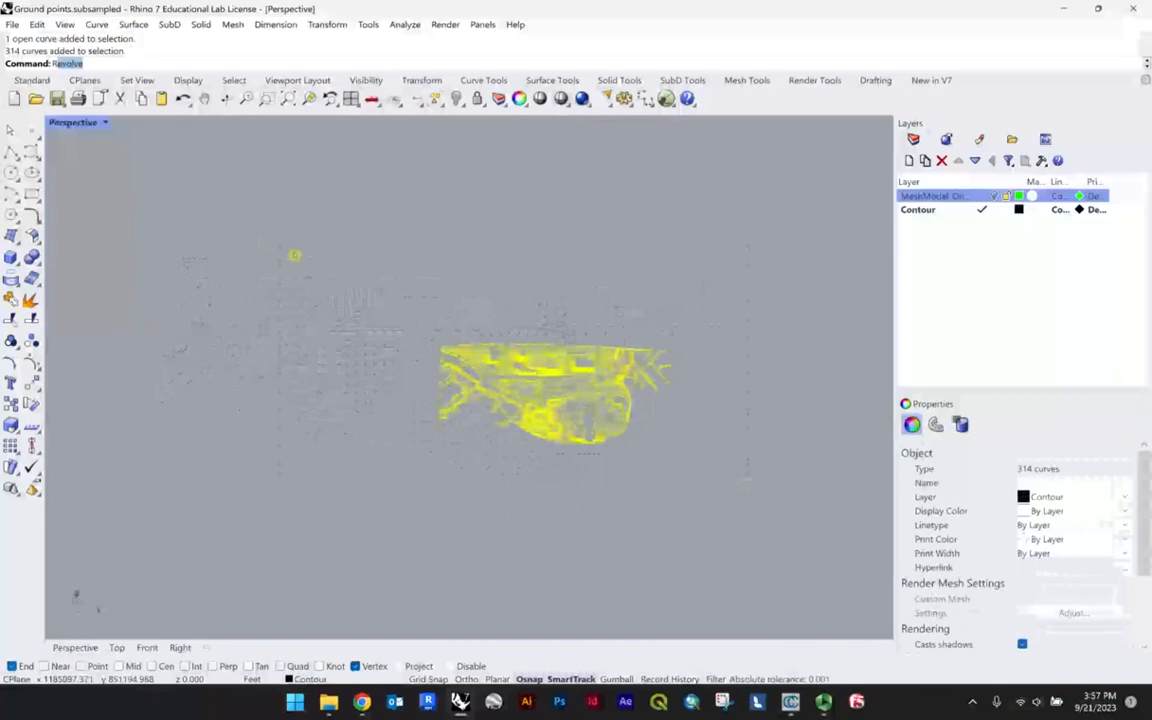
type("build")
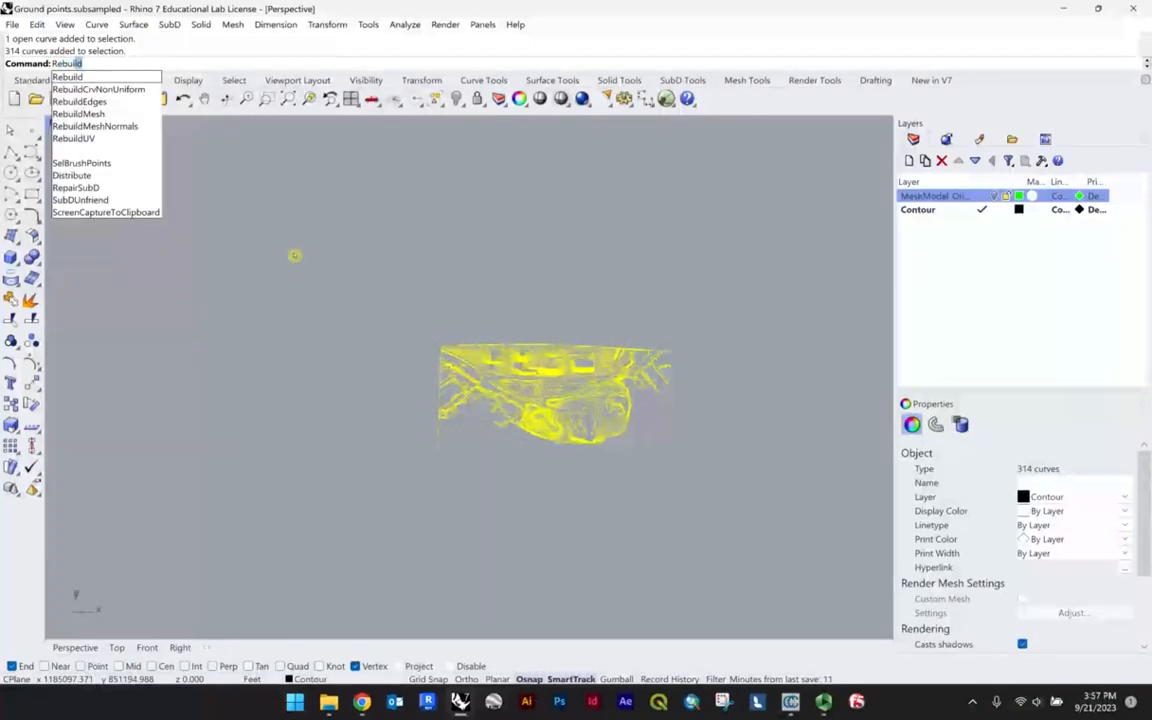
key("Return")
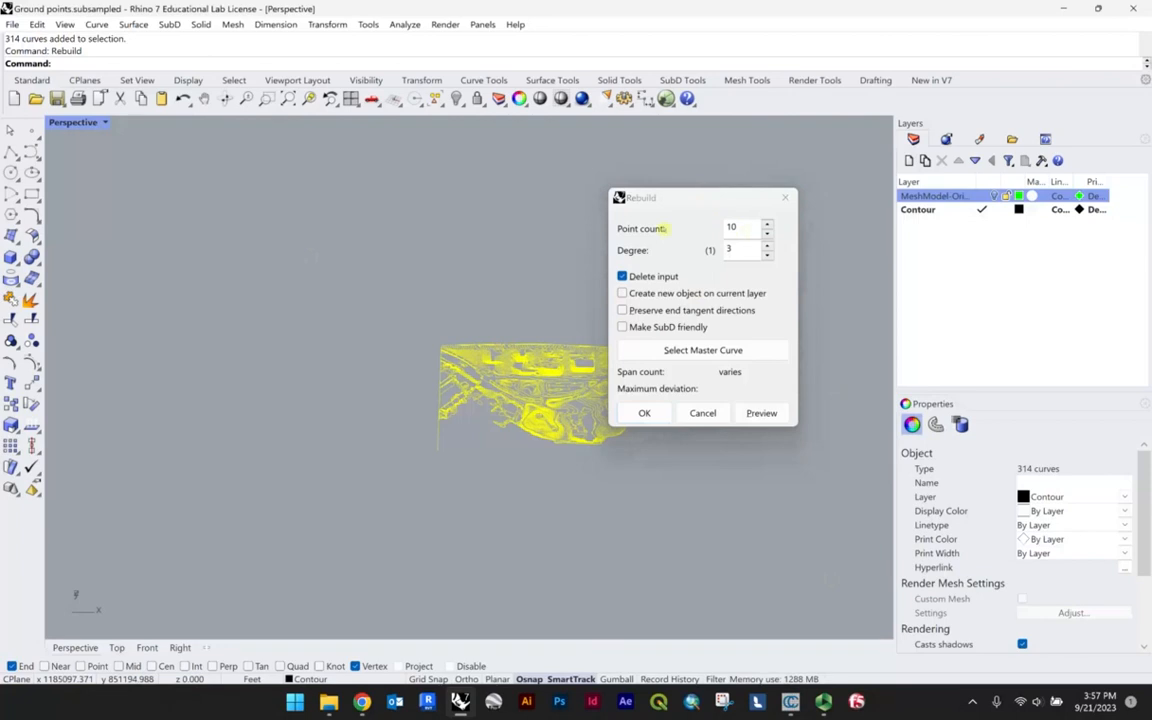
left_click(703, 413)
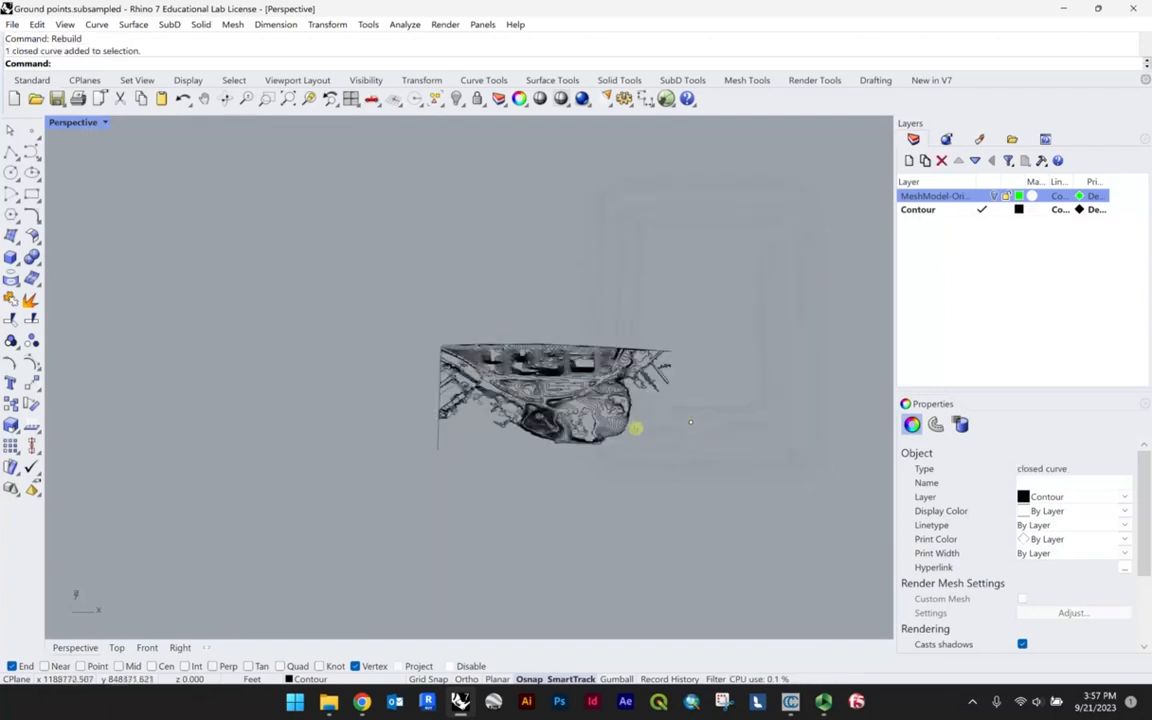
Window-select the small stray closed contours off the southeastern shore and delete them.
scroll(640, 425, "up", 5)
right_click_drag(678, 433, 638, 382, "shift")
left_click_drag(738, 440, 848, 548)
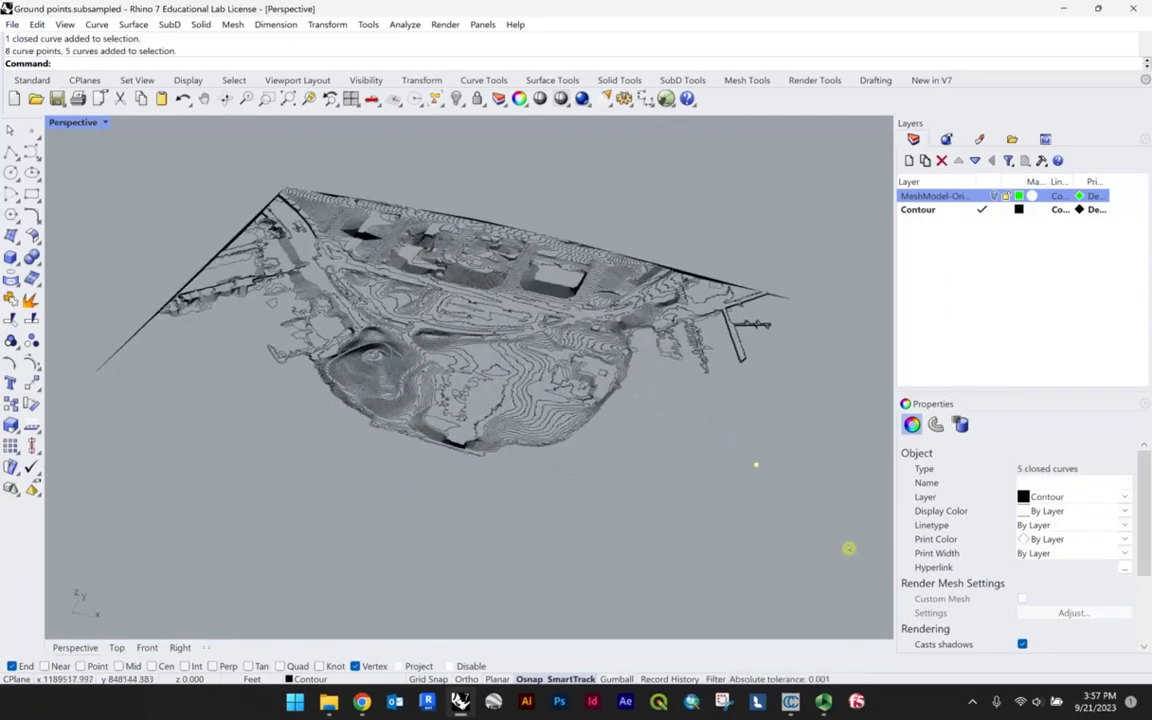
key("Delete")
scroll(553, 339, "up", 5)
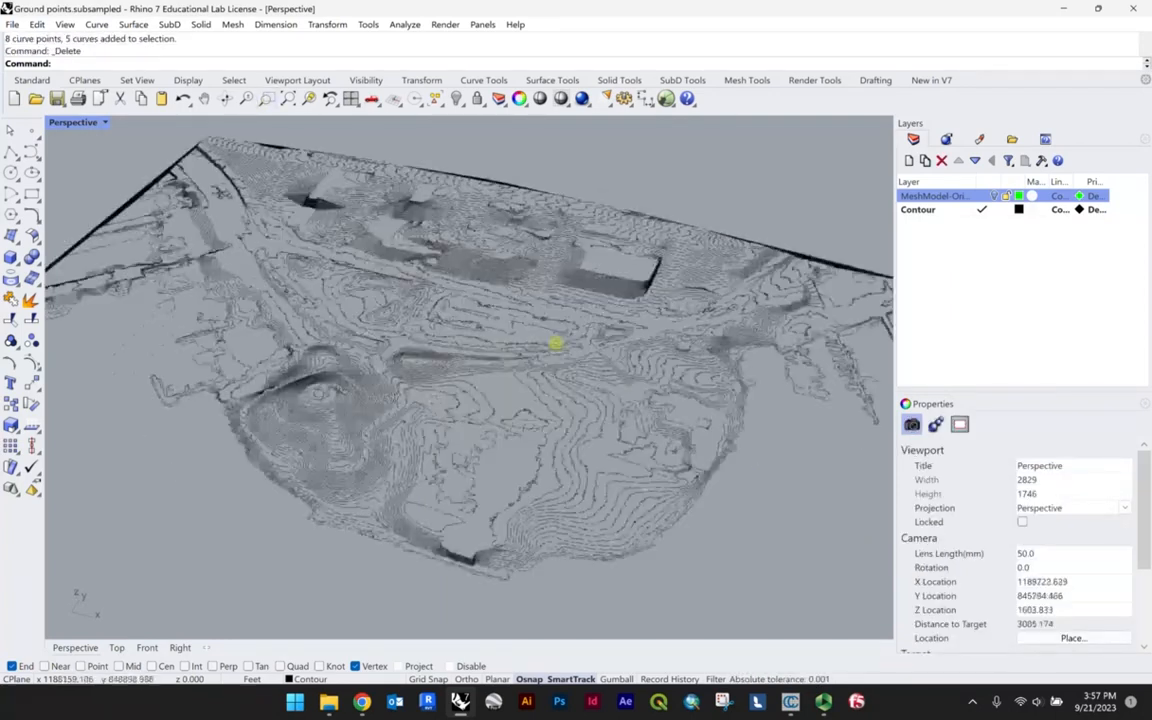
scroll(447, 375, "up", 2)
scroll(455, 386, "down", 5)
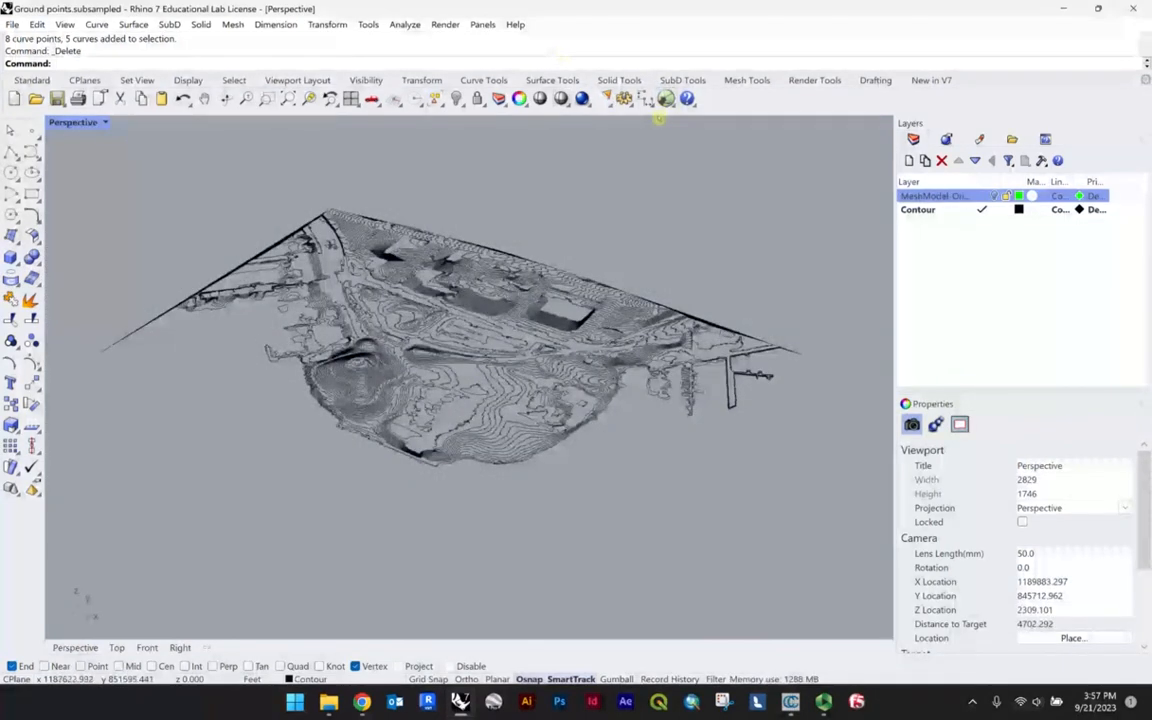
Launch Grasshopper and open its Components Folder to check for the land_kit.ghpy file, closing the folder when done.
left_click(665, 98)
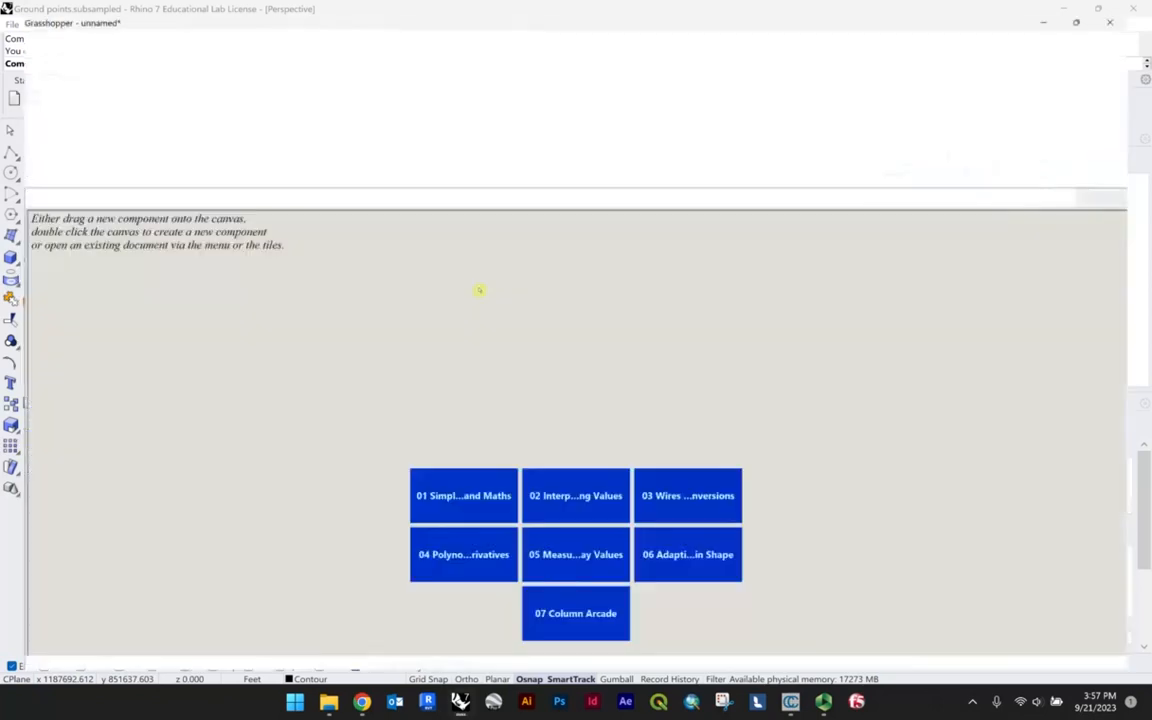
left_click(15, 27)
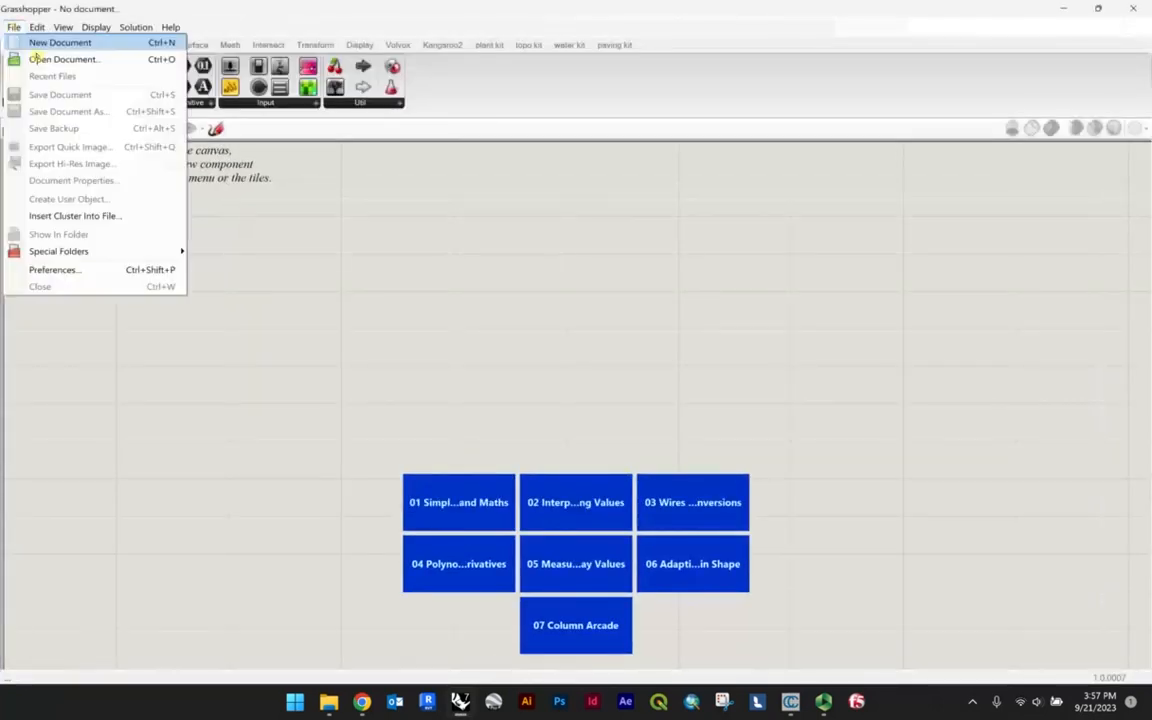
mouse_move(178, 251)
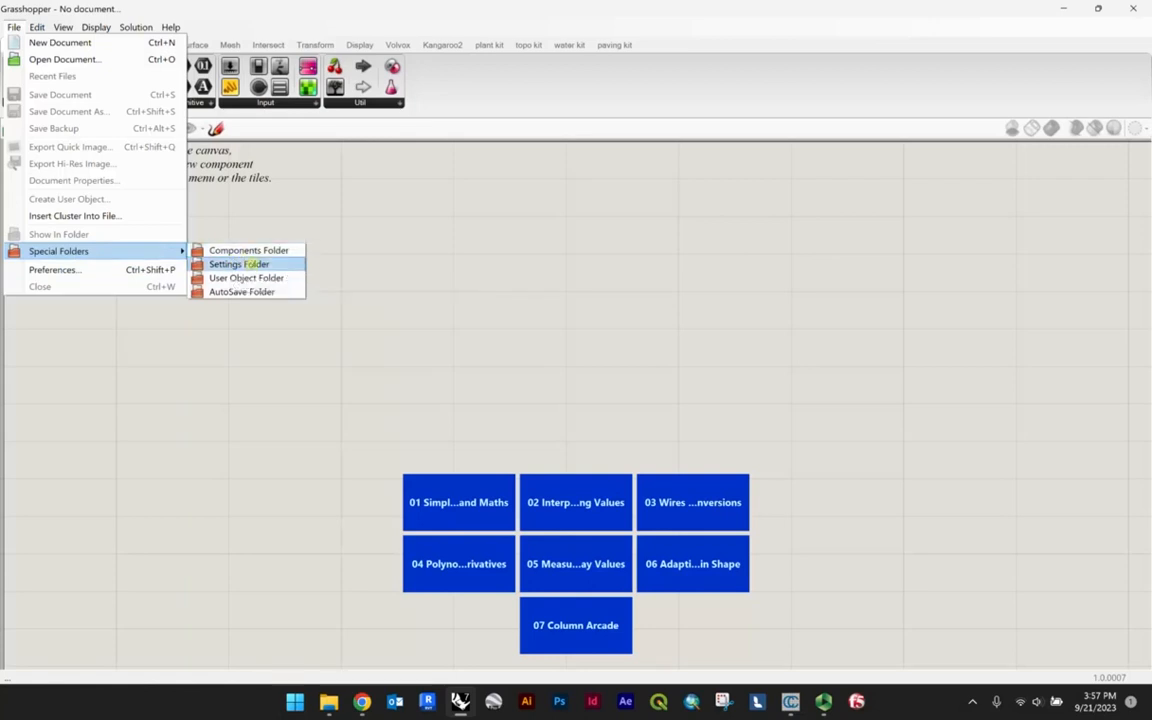
left_click(258, 250)
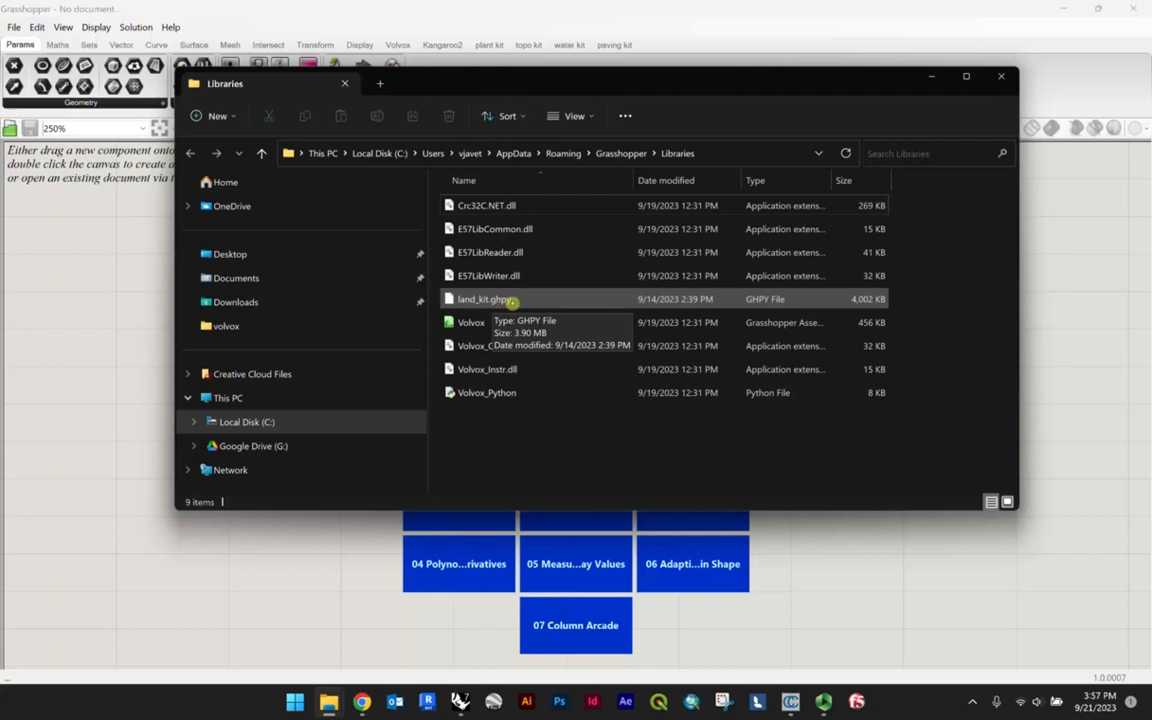
left_click(1004, 77)
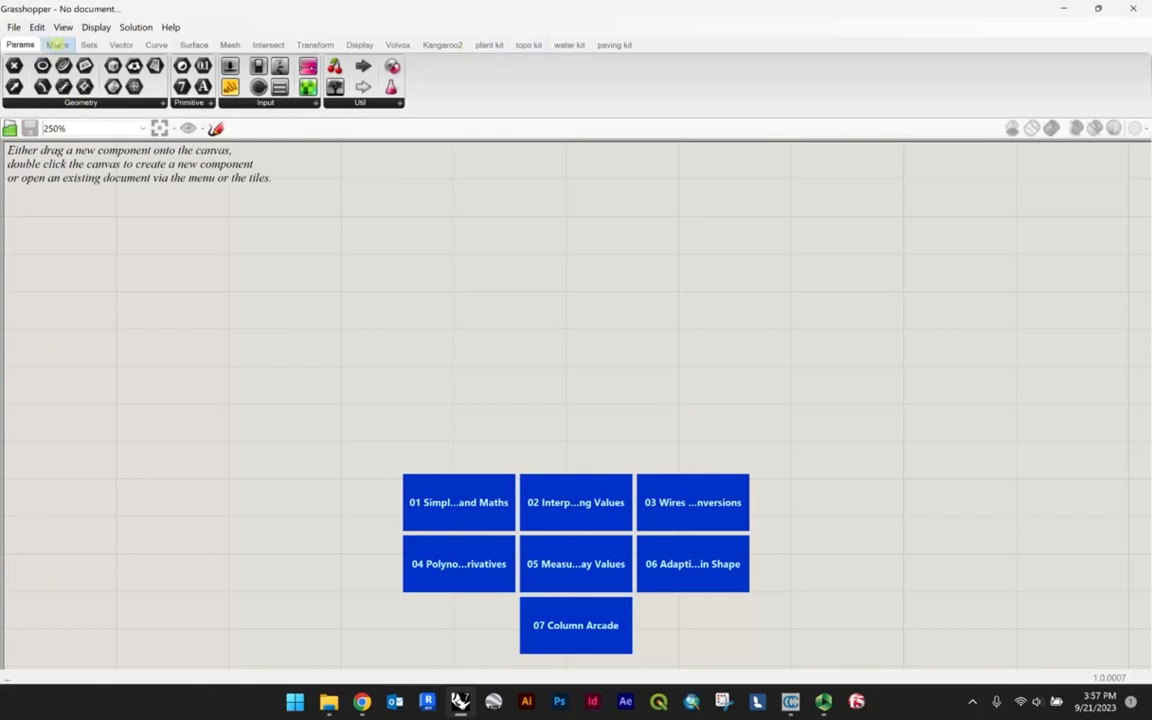
Tile Rhino and Grasshopper side by side and narrow Rhino's layer and property panels to enlarge the Perspective viewport.
left_click(528, 45)
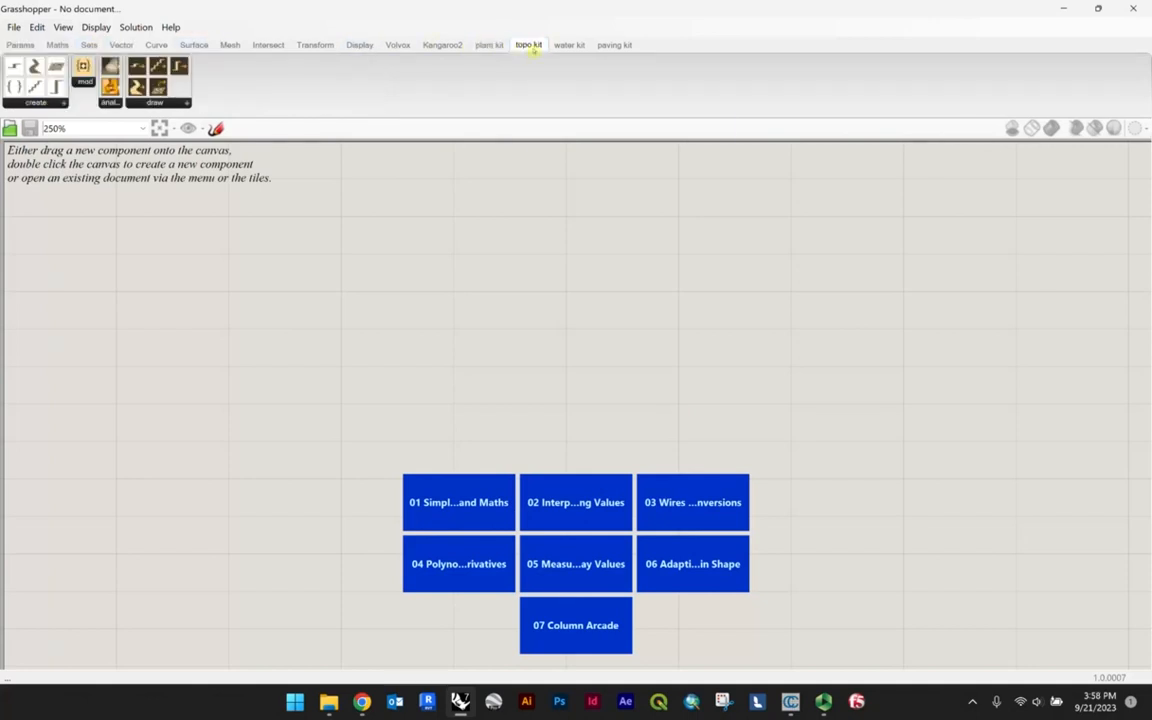
left_click_drag(596, 6, 1151, 112)
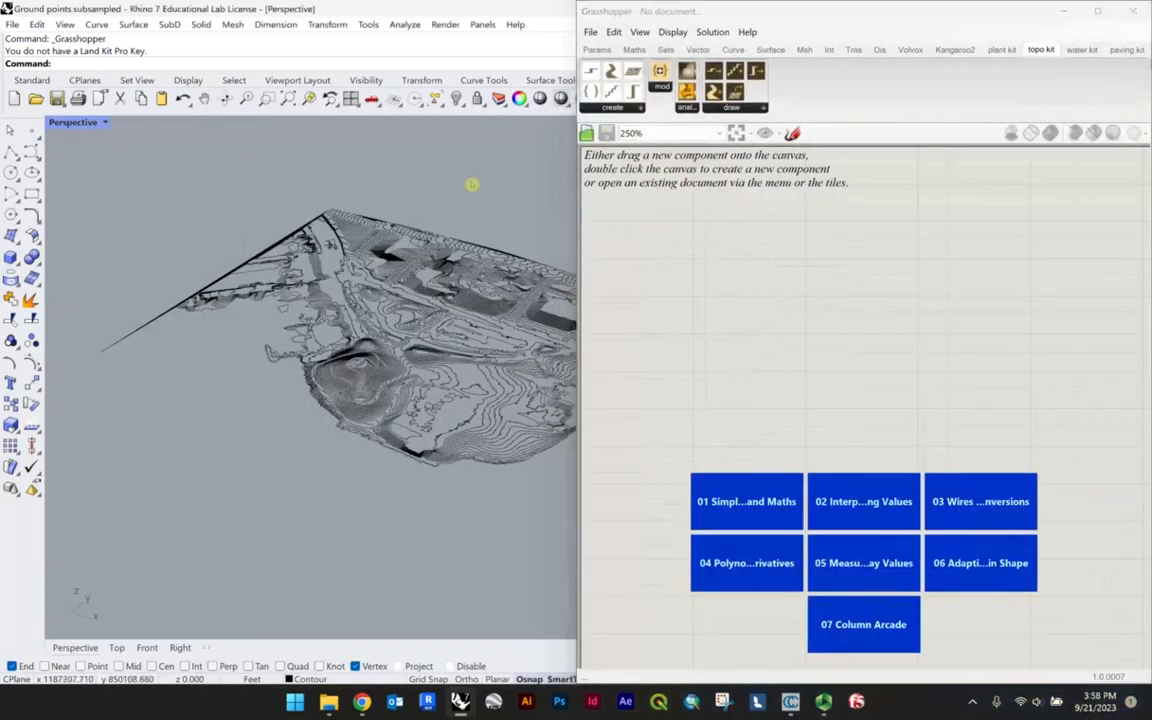
left_click_drag(440, 8, 2, 130)
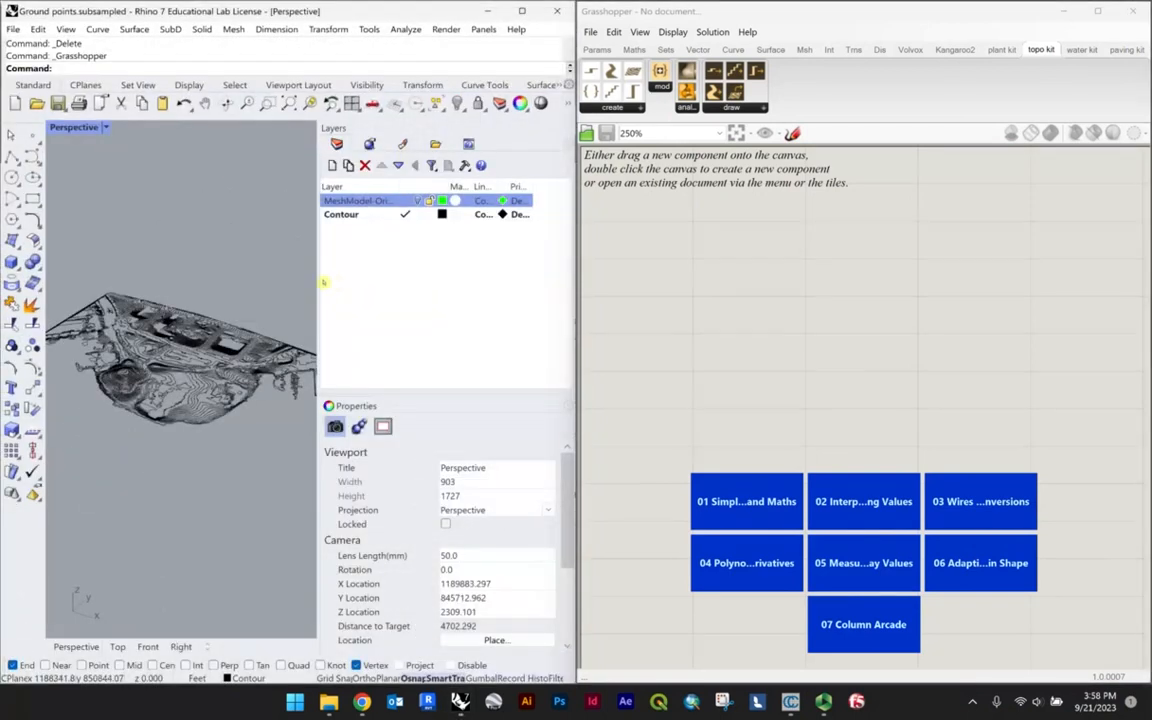
left_click_drag(319, 287, 465, 295)
right_click_drag(313, 271, 410, 245)
Place the create topo component from the Land Kit topo kit on the Grasshopper canvas.
left_click(661, 244)
left_click(1005, 52)
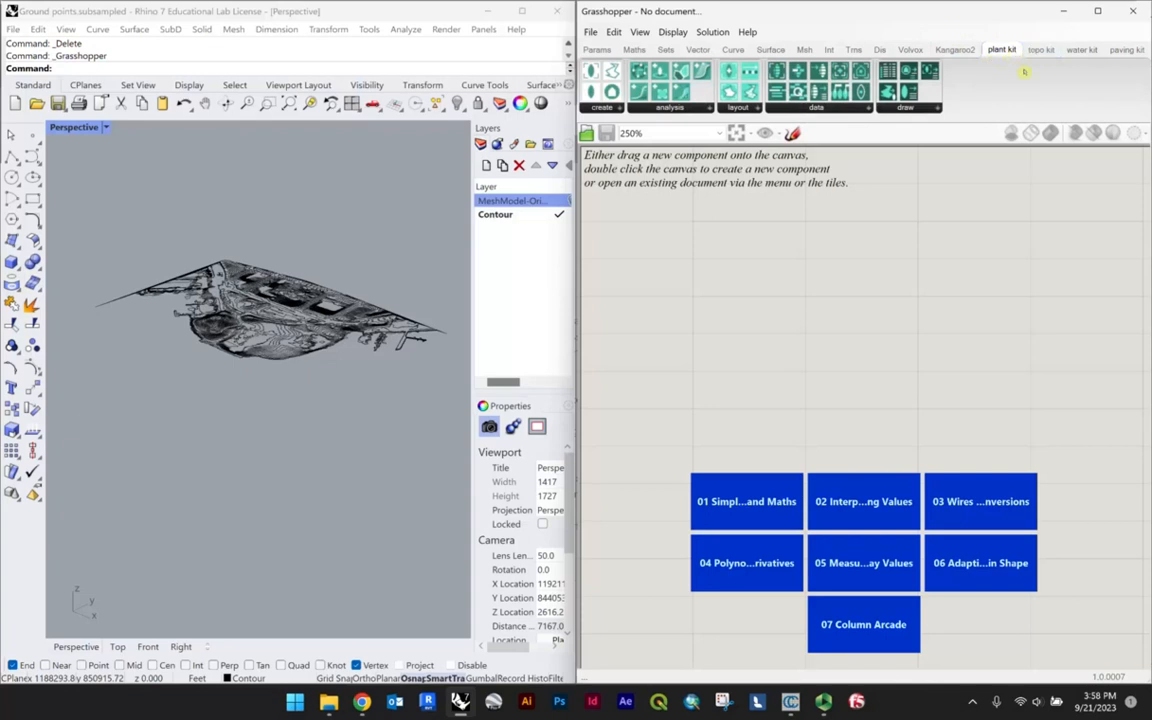
left_click(1041, 52)
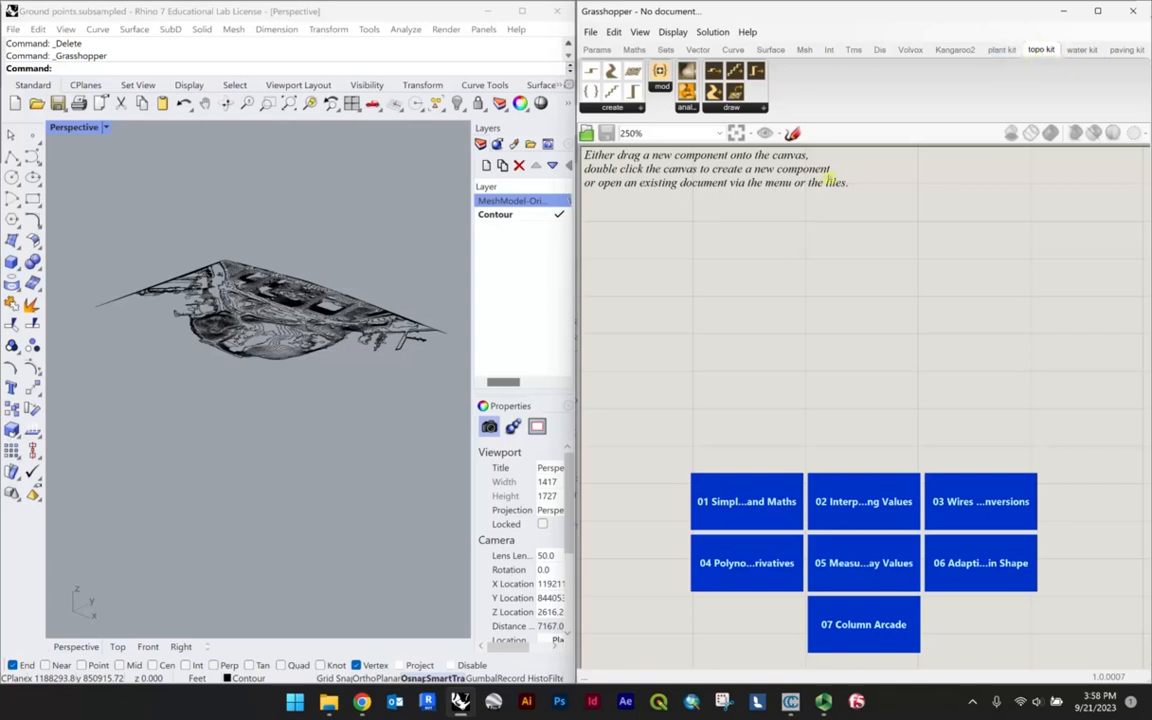
scroll(319, 326, "up", 6)
scroll(324, 314, "down", 4)
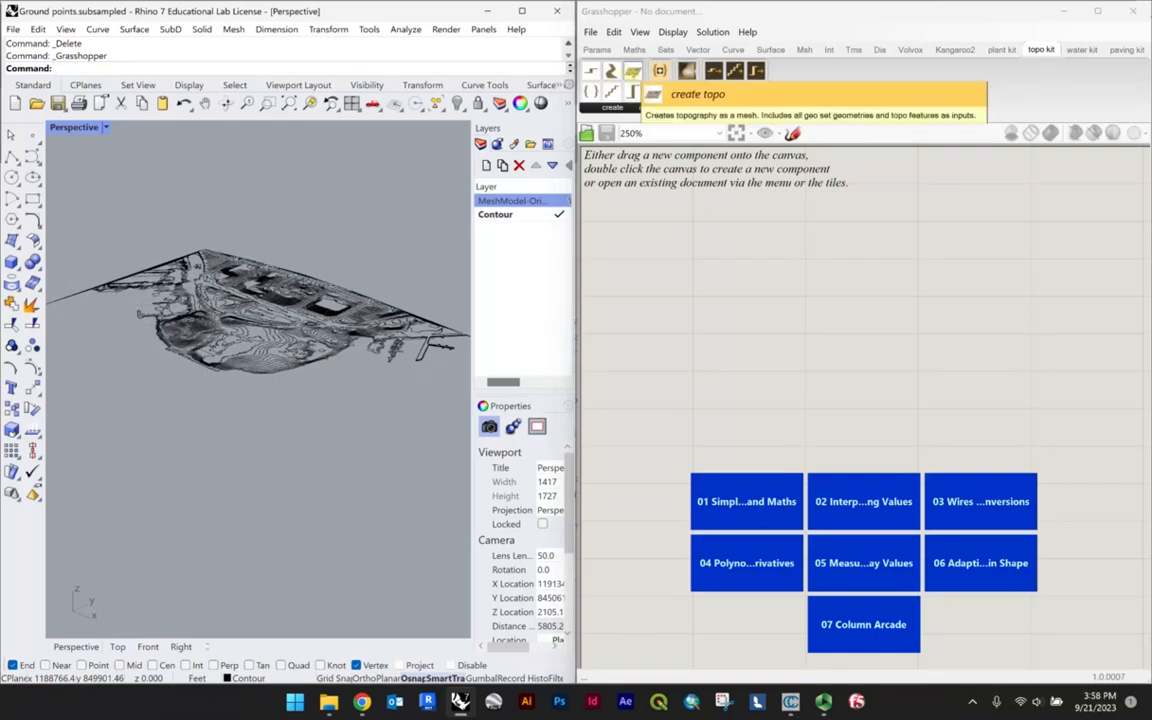
left_click_drag(632, 74, 660, 266)
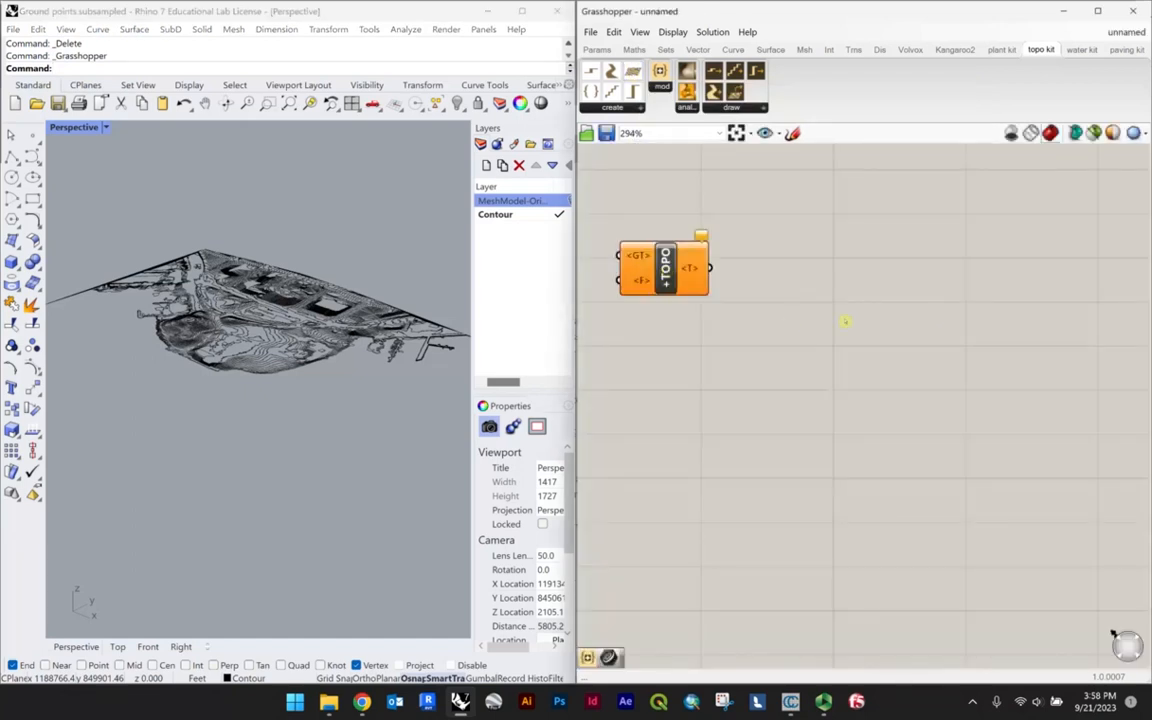
Add the topo kit's GT+x geo set component and move the +TOPO component to its output side.
left_click_drag(660, 72, 775, 262)
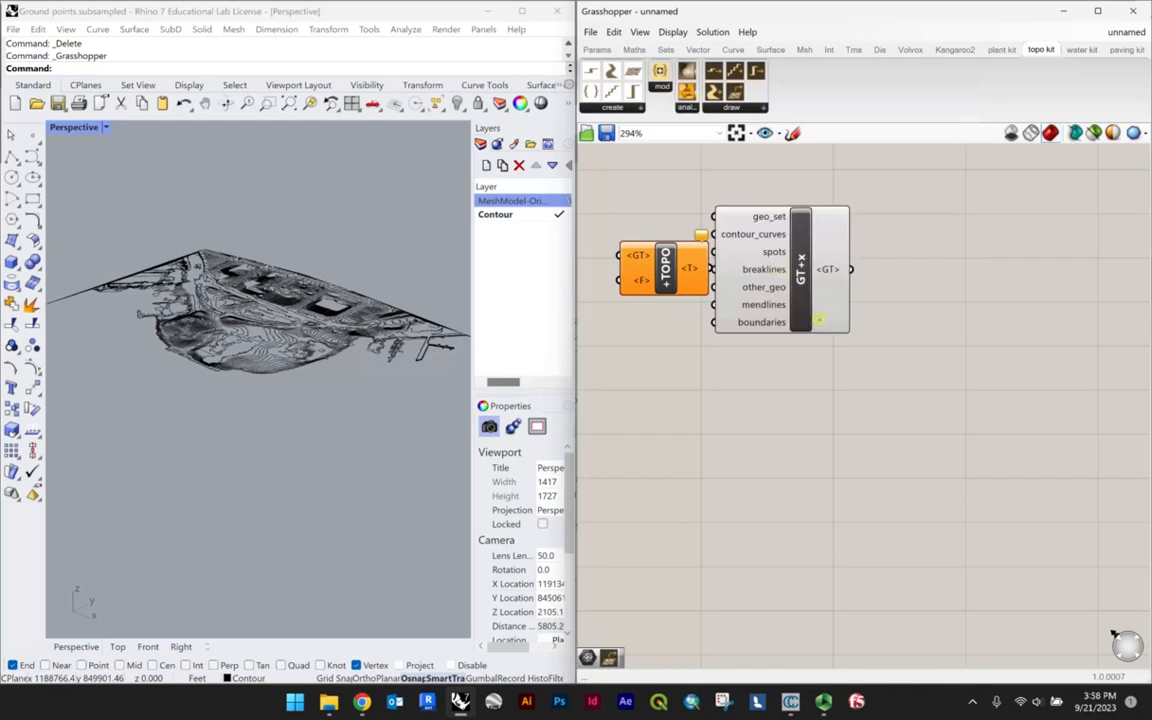
scroll(818, 318, "down", 3)
left_click_drag(690, 272, 915, 265)
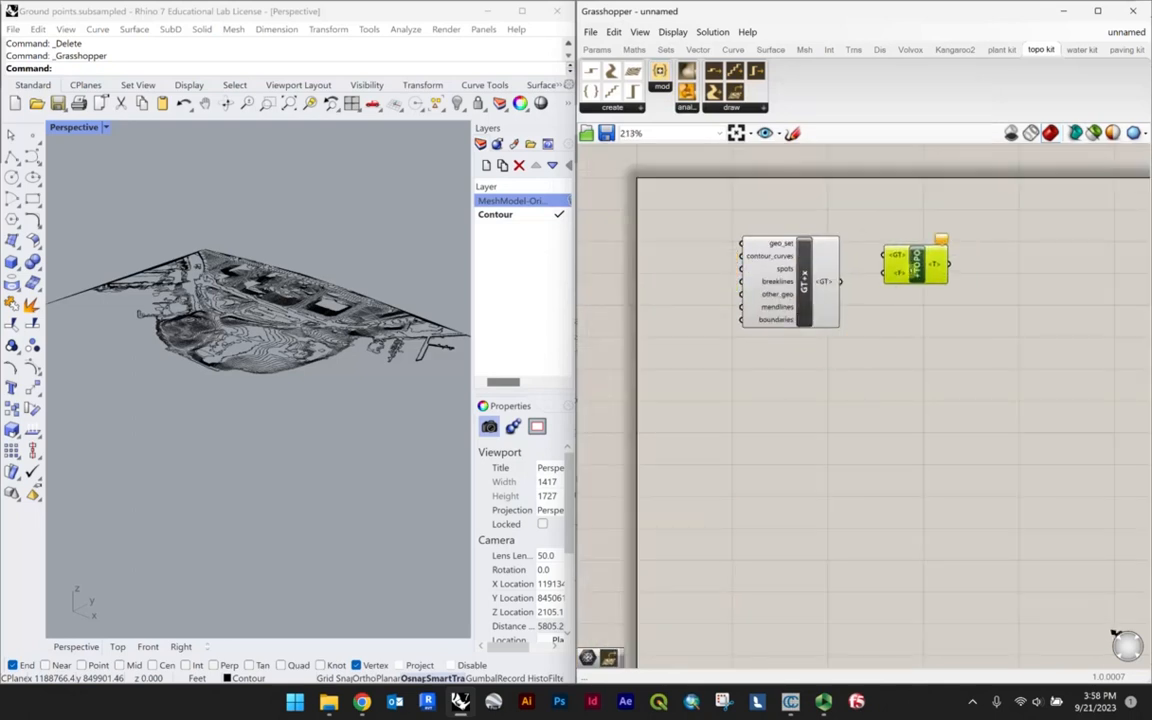
Add the topo kit's draw topo component to the canvas after the +TOPO component.
scroll(911, 262, "up", 1)
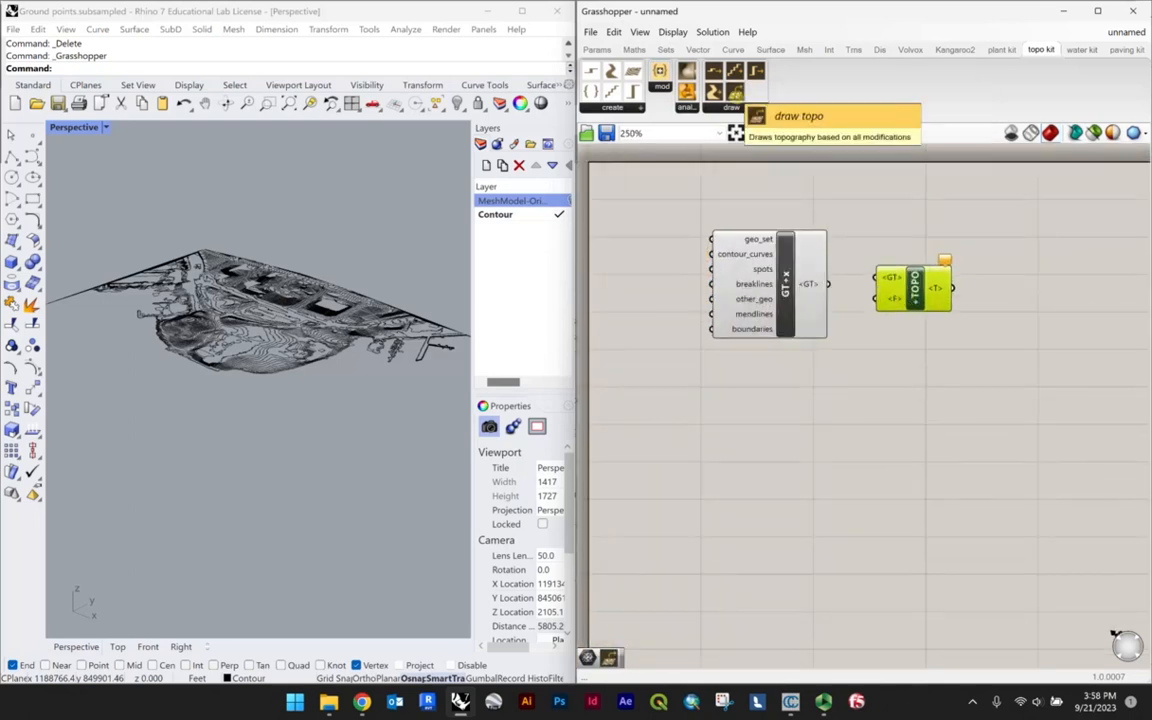
mouse_move(735, 93)
left_mouse_down()
mouse_move(725, 221)
mouse_move(1008, 292)
left_mouse_up()
scroll(725, 221, "down", 1)
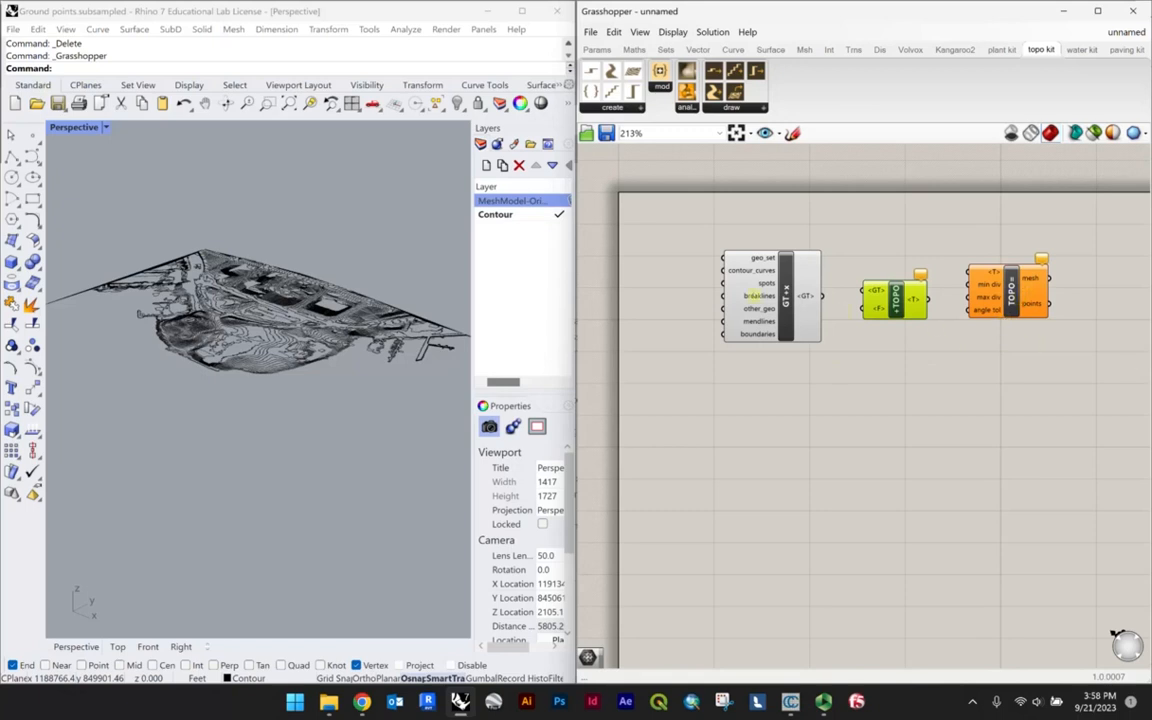
scroll(750, 293, "down", 2)
scroll(922, 294, "up", 4)
scroll(829, 333, "down", 2)
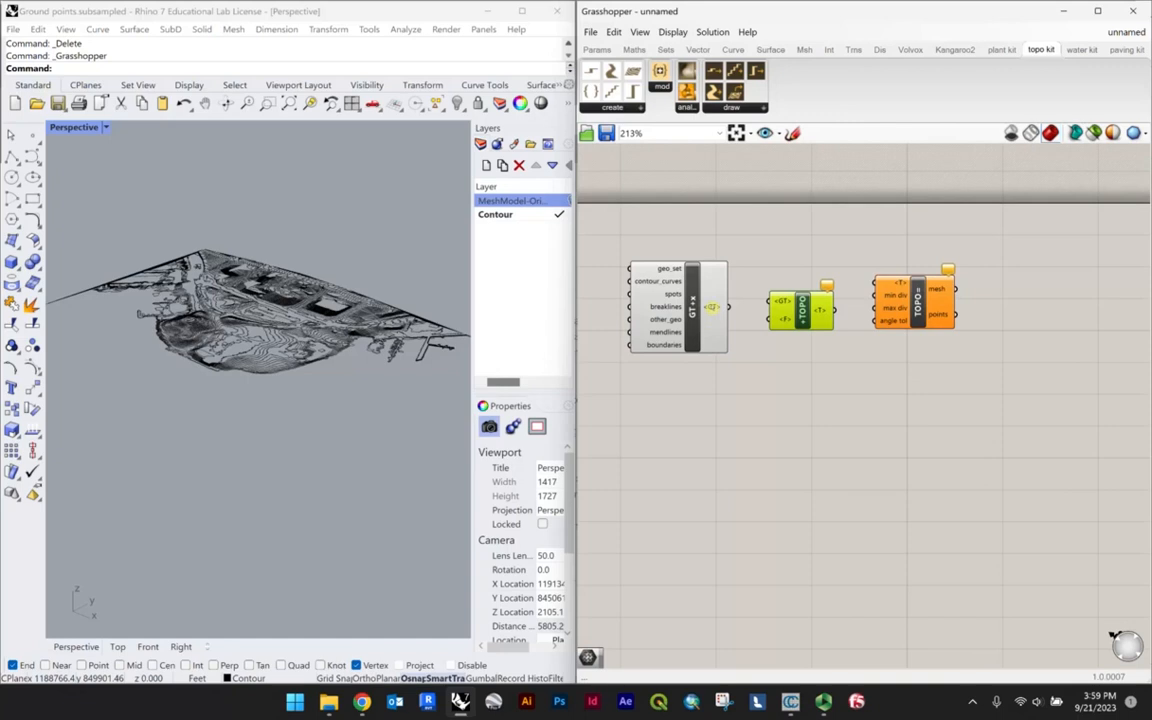
scroll(860, 310, "down", 2)
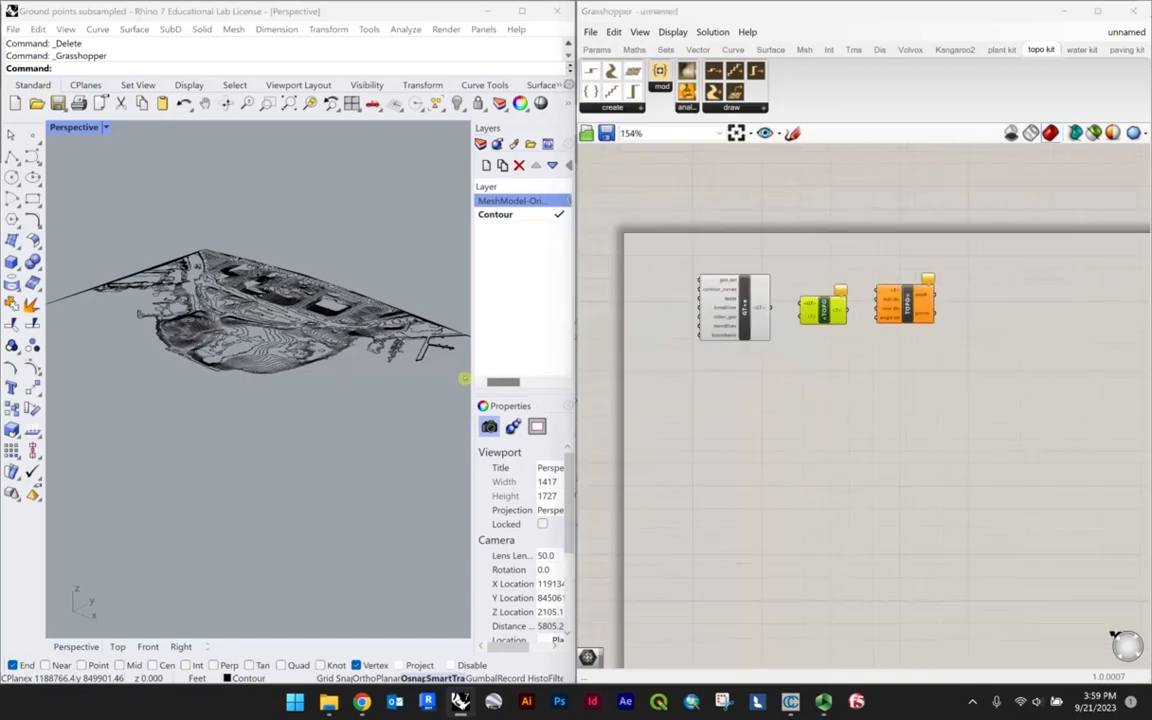
Window-select all the contours in Rhino's Perspective view to check how many curves are included.
right_click_drag(296, 397, 326, 380)
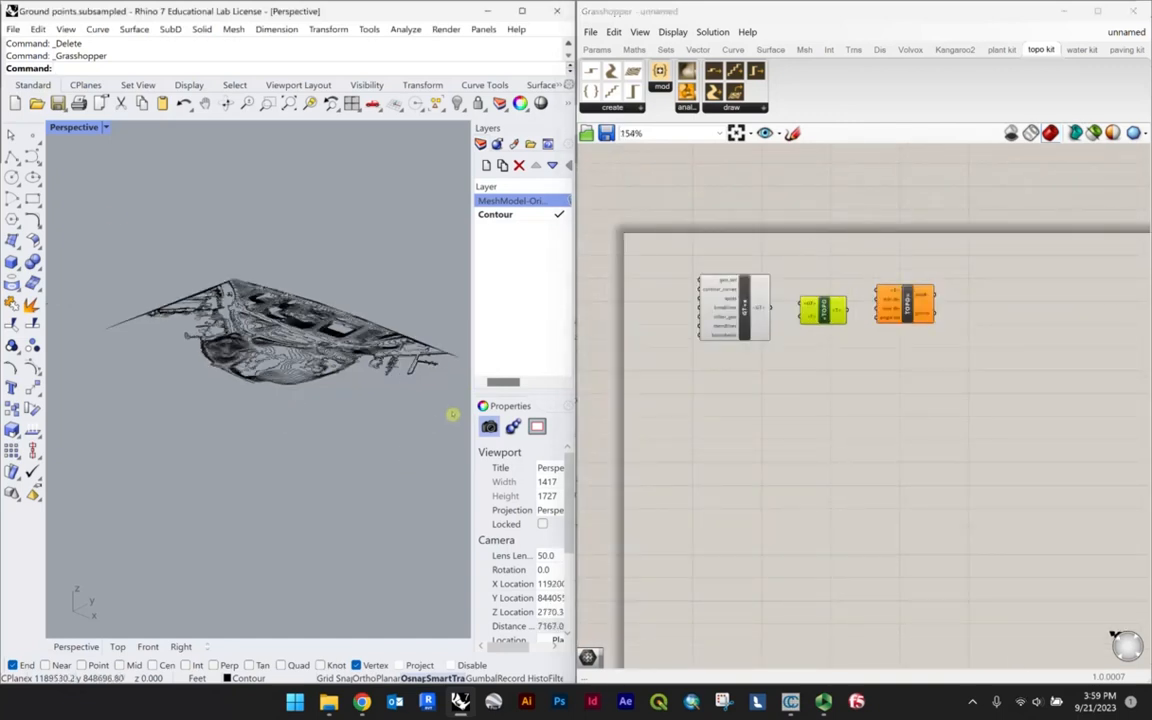
left_click_drag(407, 373, 83, 195)
left_click(368, 437)
scroll(373, 438, "down", 7)
left_click_drag(417, 456, 7, 205)
scroll(435, 458, "up", 5)
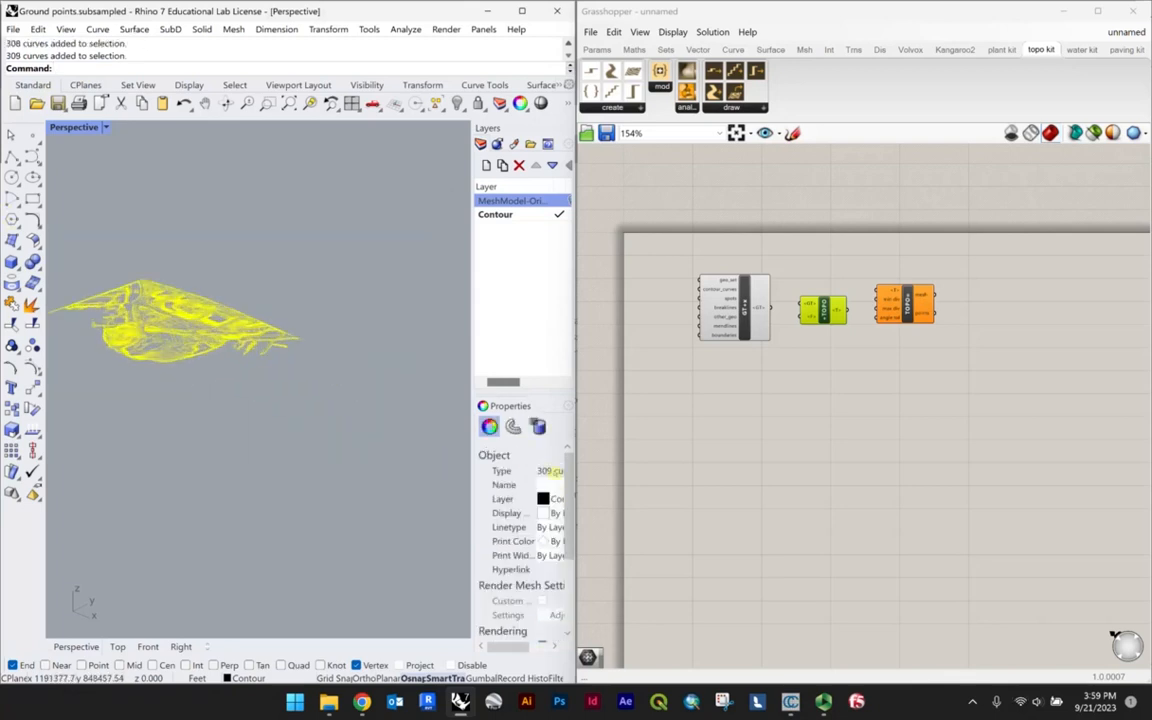
left_click(214, 371)
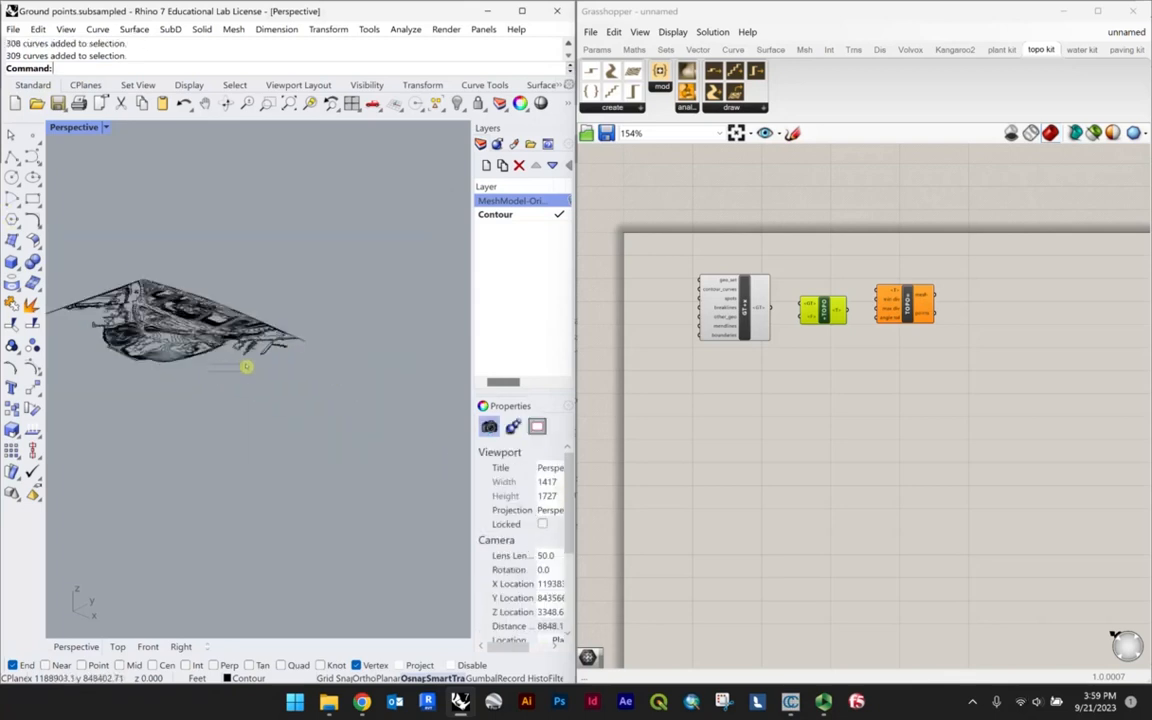
left_click_drag(228, 375, 52, 247)
scroll(303, 437, "down", 3)
scroll(228, 367, "up", 5)
right_click_drag(270, 340, 300, 348)
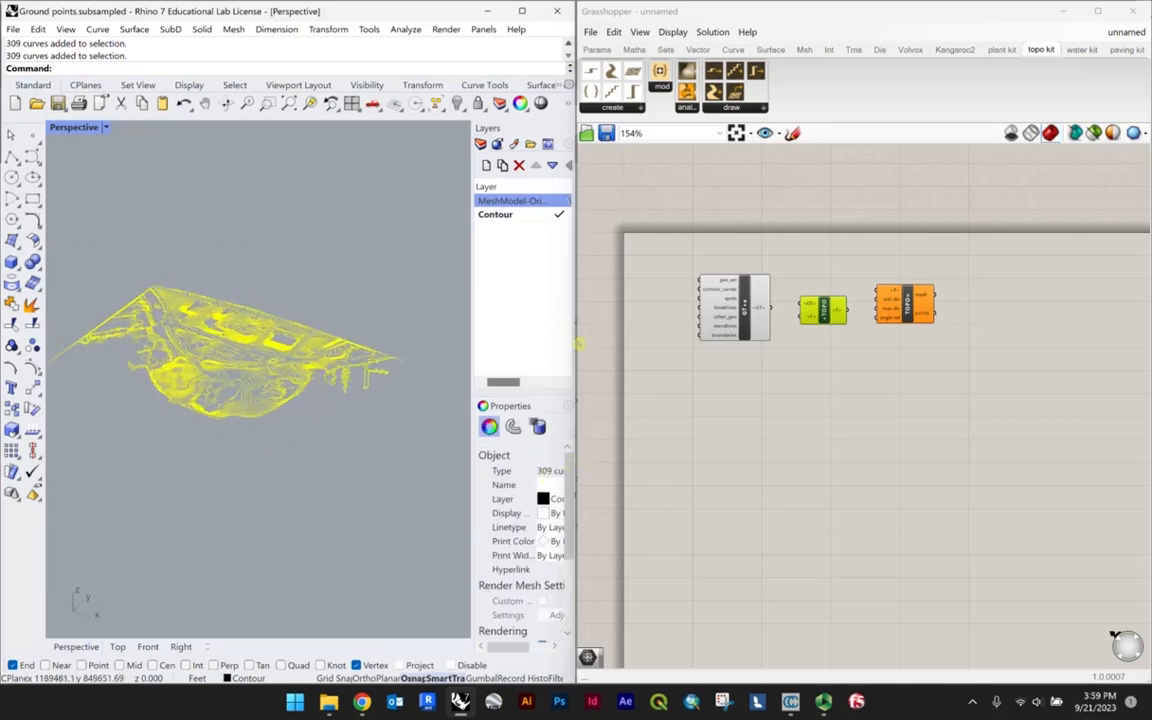
Move the GT+x and TOPO= components closer to +TOPO to tighten the row of components.
scroll(714, 303, "up", 4)
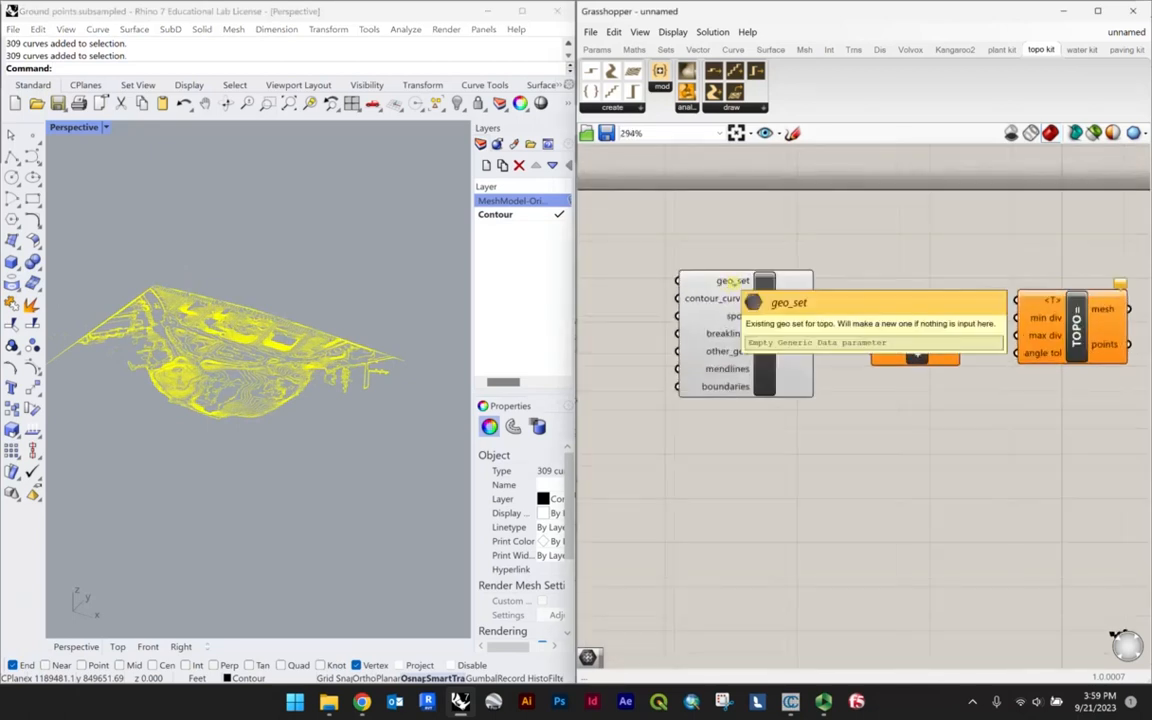
scroll(728, 287, "down", 1)
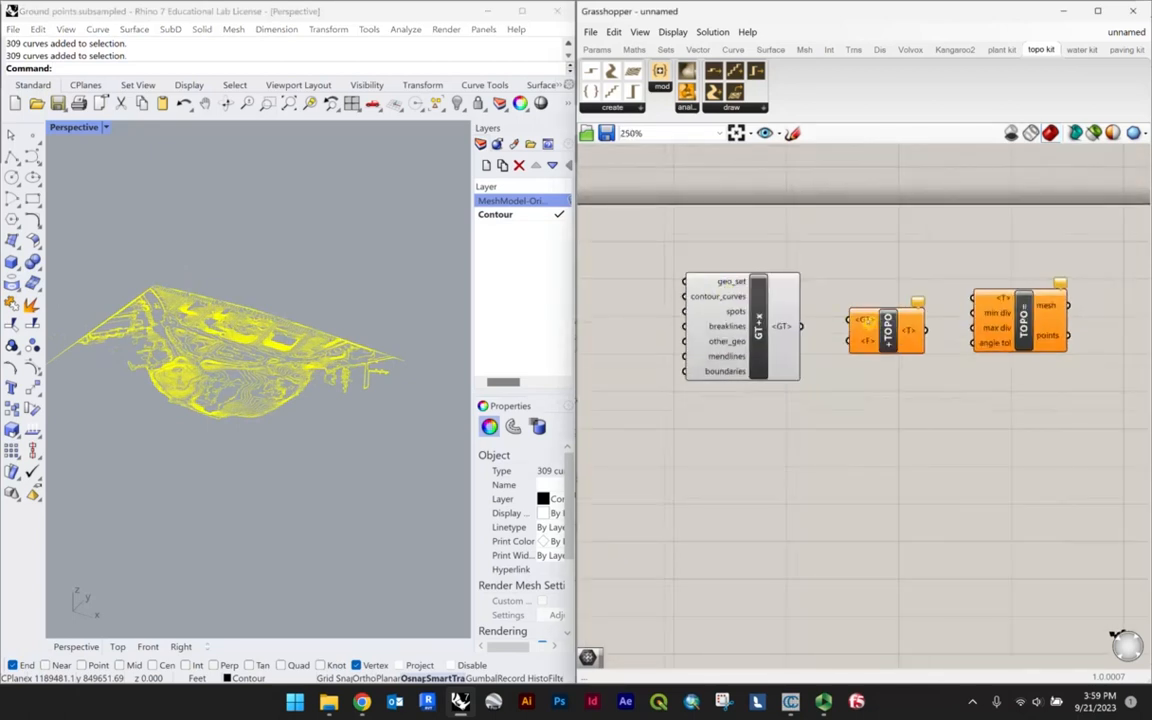
double_click(631, 273)
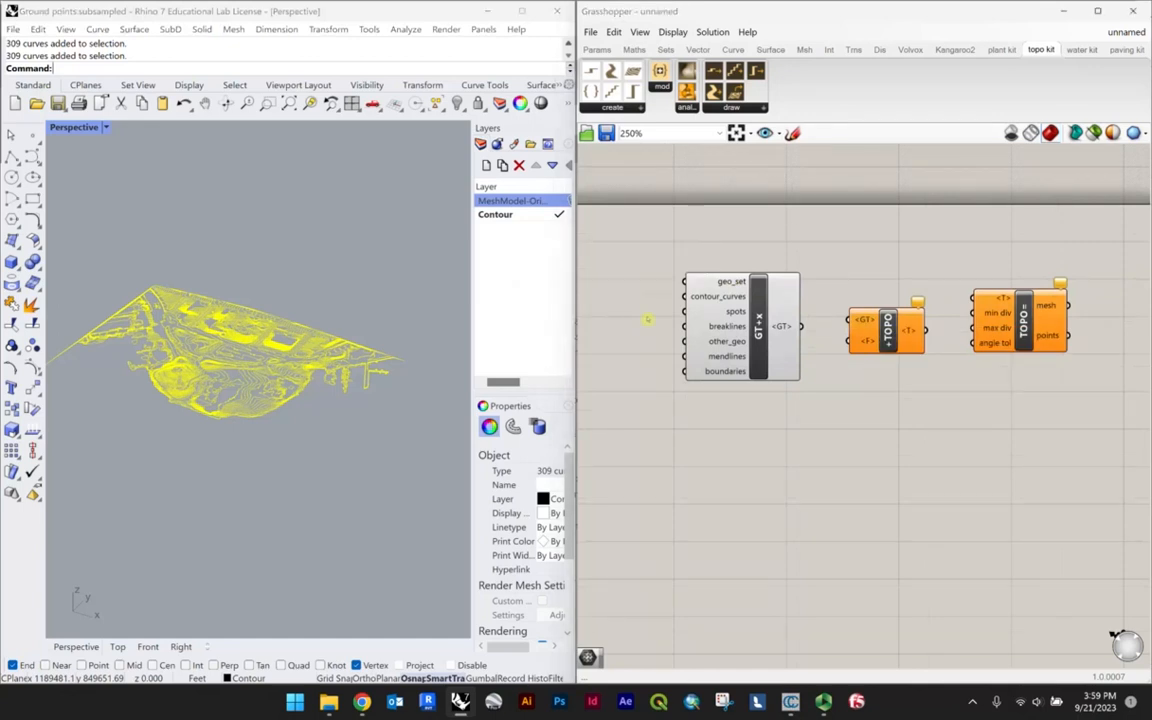
scroll(705, 354, "down", 2)
left_click_drag(748, 346, 871, 357)
scroll(866, 349, "up", 1)
left_click_drag(948, 334, 960, 353)
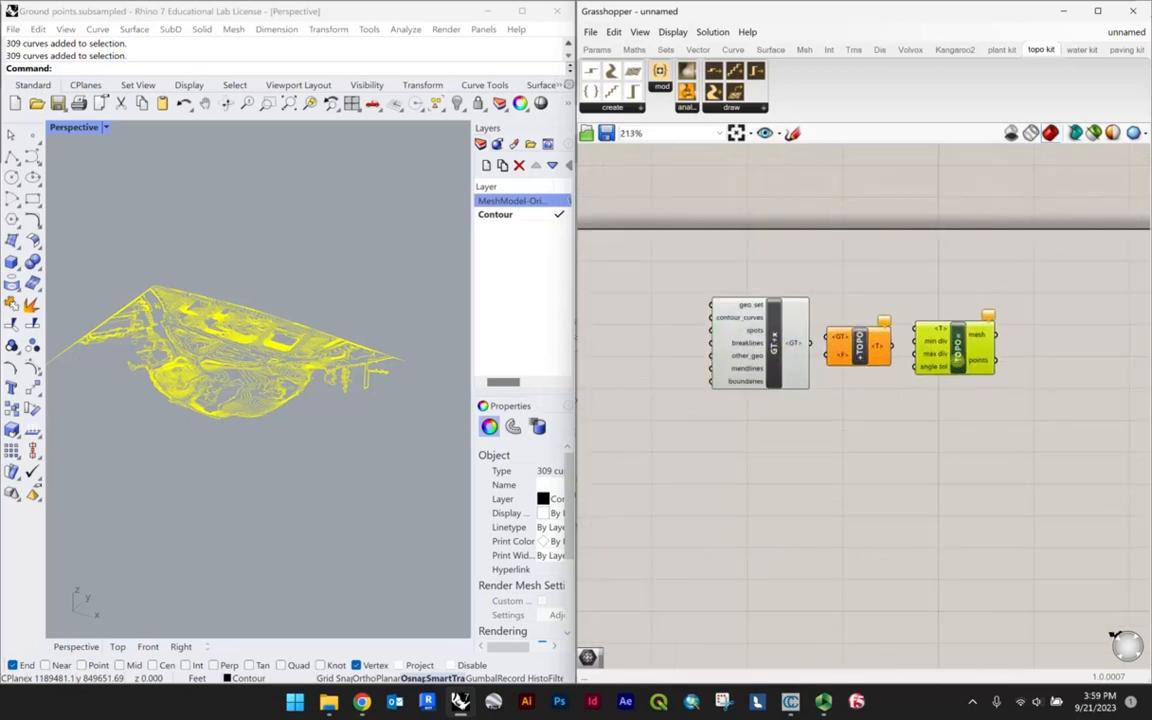
Add a Curve parameter to the canvas and place it on the input side of the GT+x component.
double_click(651, 315)
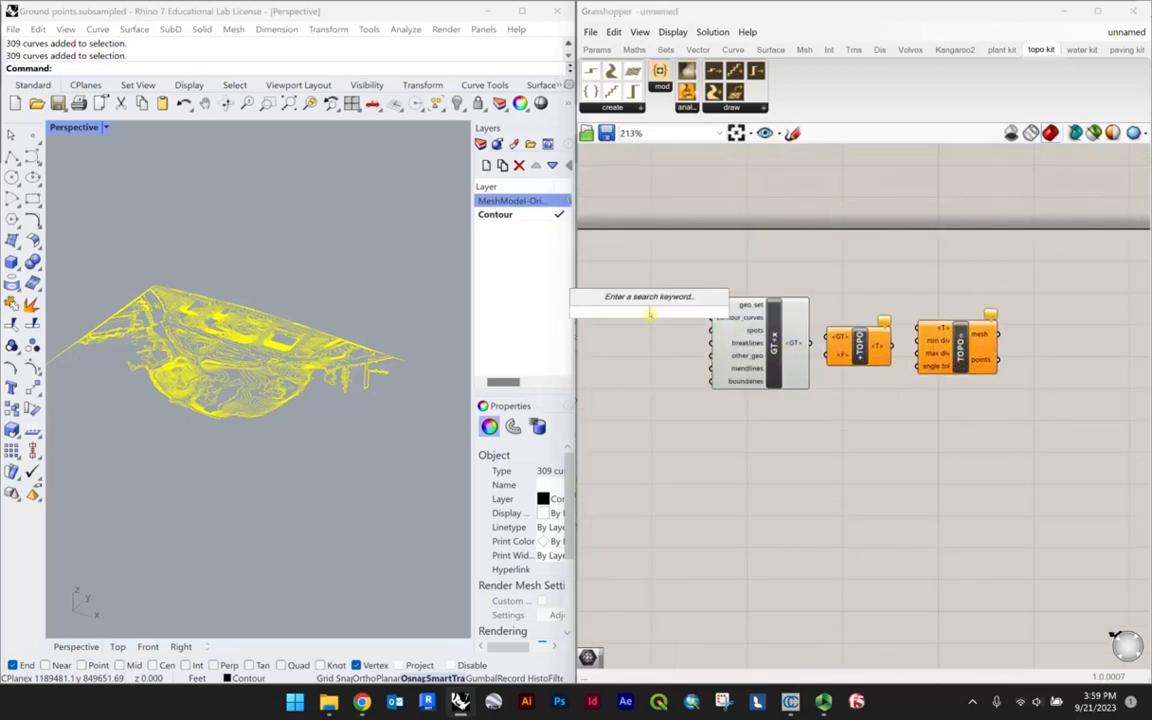
left_click(663, 355)
left_click(663, 355)
double_click(651, 323)
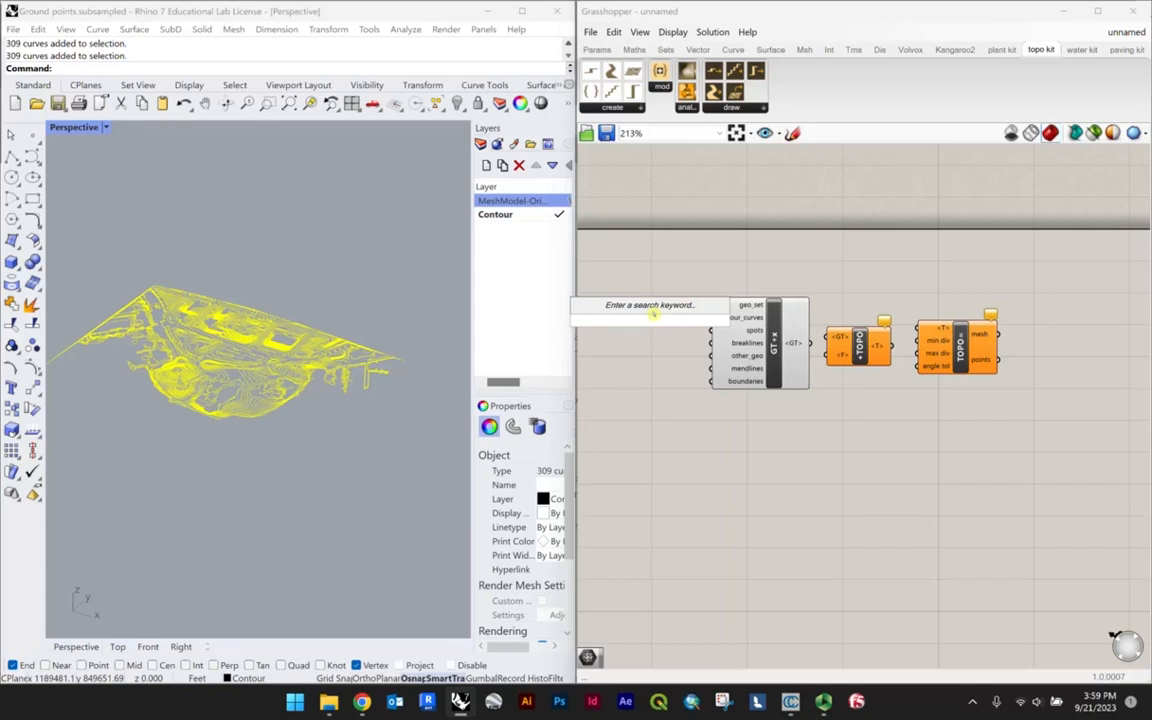
type("c")
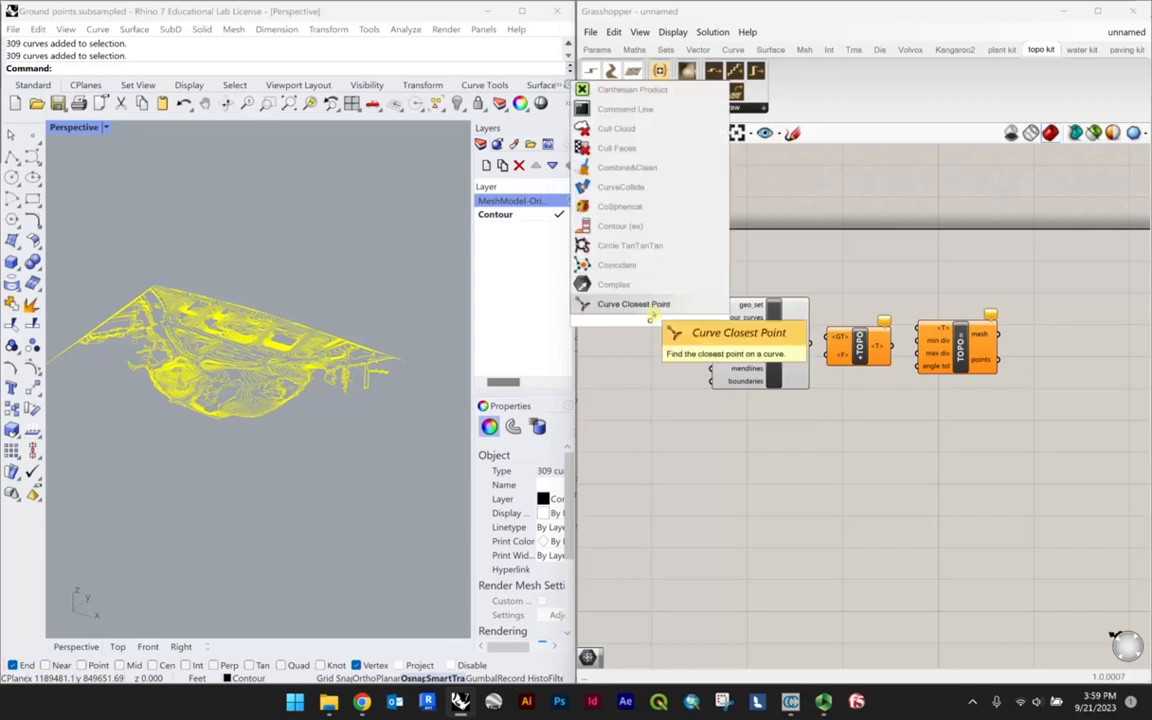
type("urv")
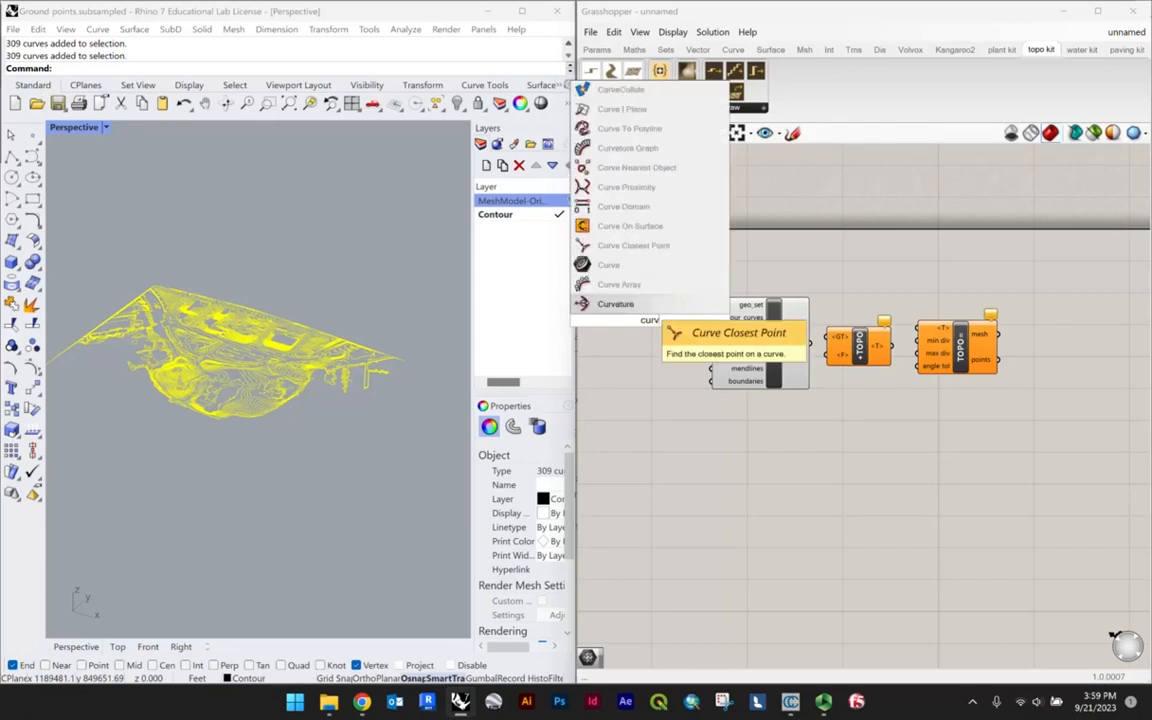
type("e")
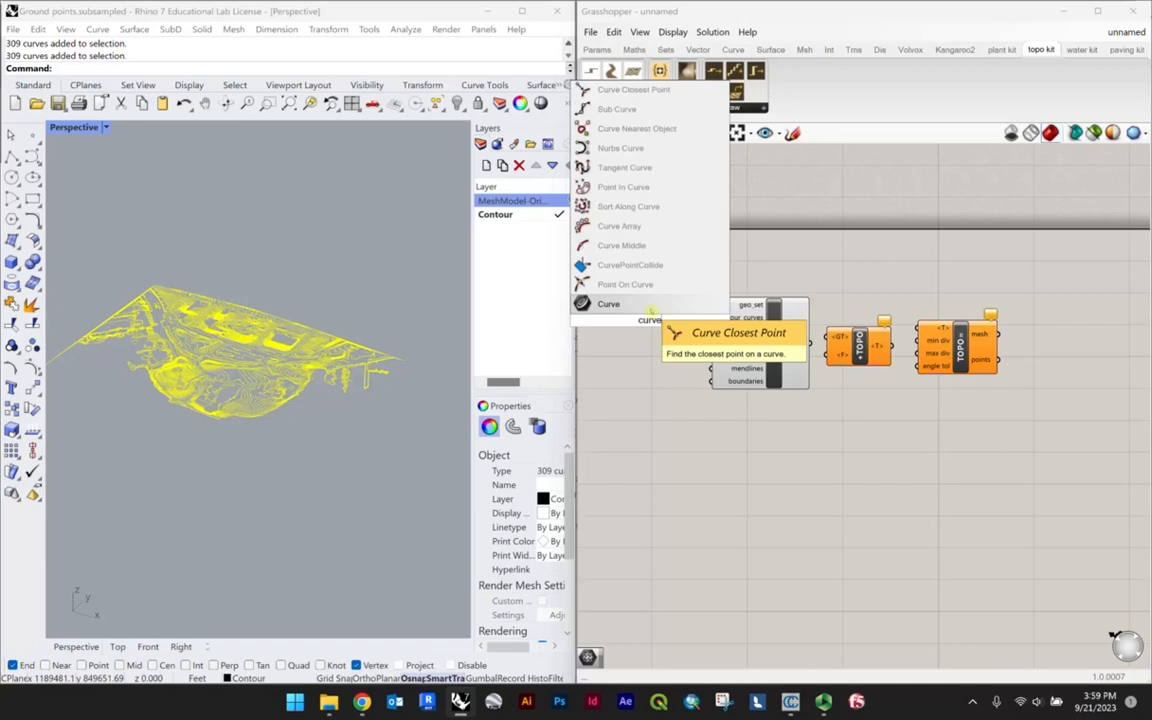
left_click(635, 305)
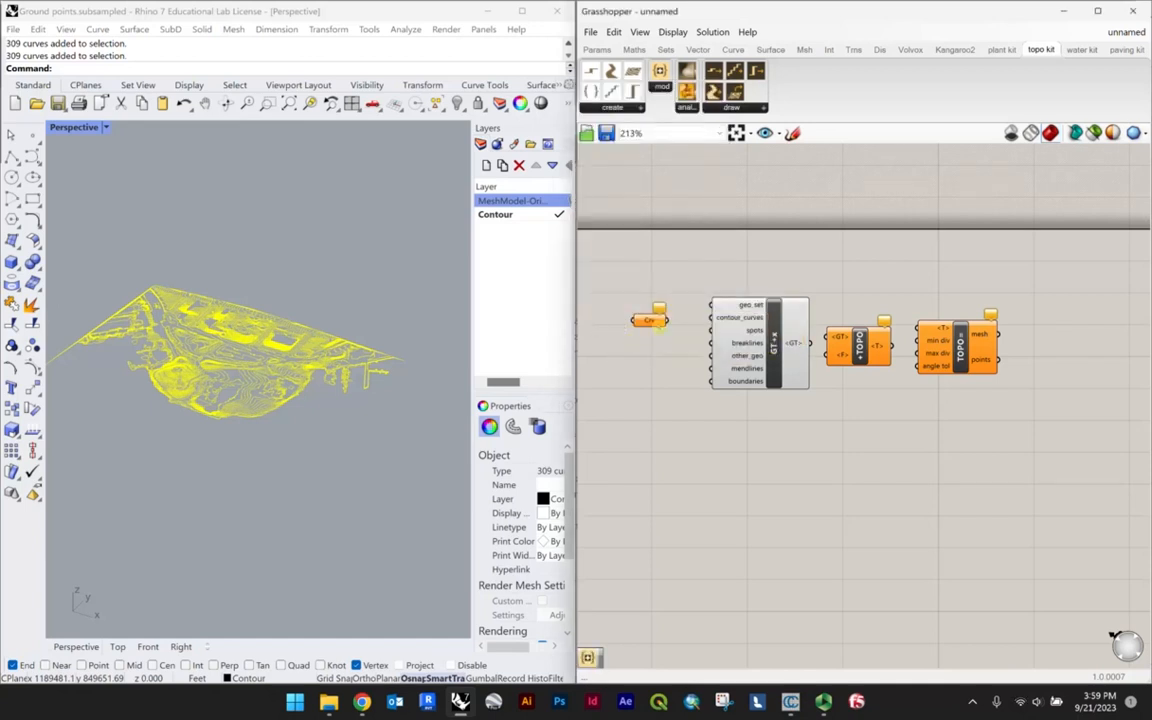
left_click_drag(652, 322, 641, 310)
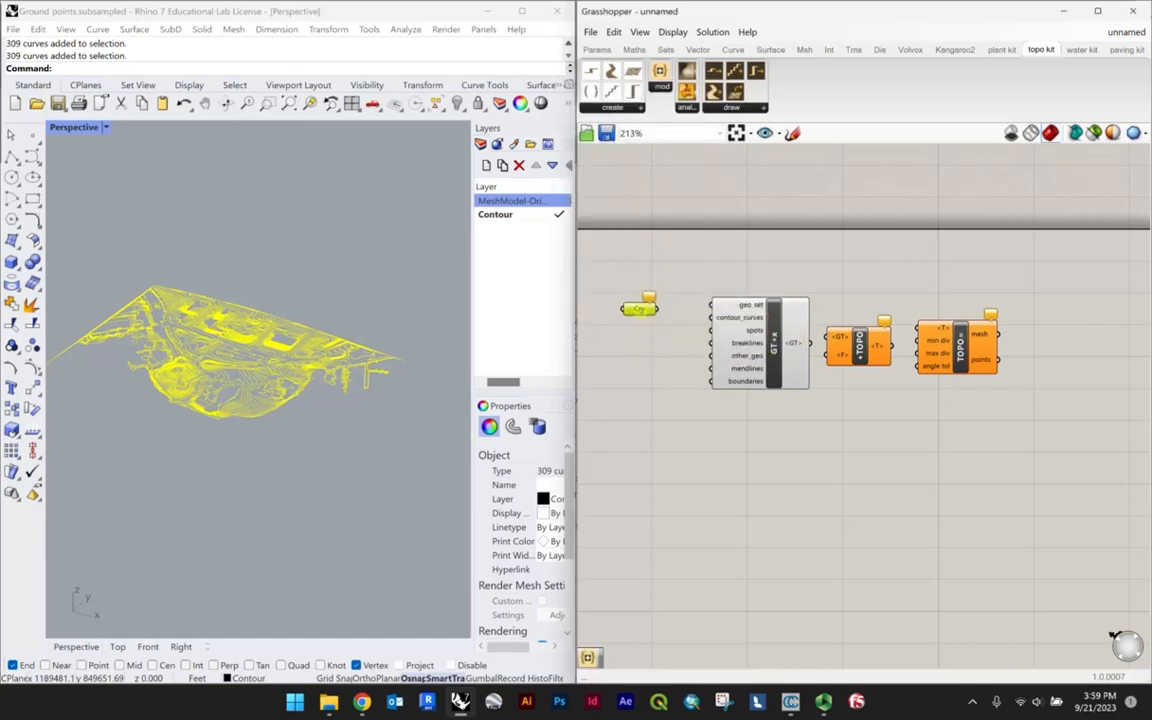
Reselect all the contours in Rhino and assign them to the Crv parameter as multiple curves.
left_click(412, 410)
left_click_drag(435, 464, 35, 232)
scroll(297, 296, "down", 5)
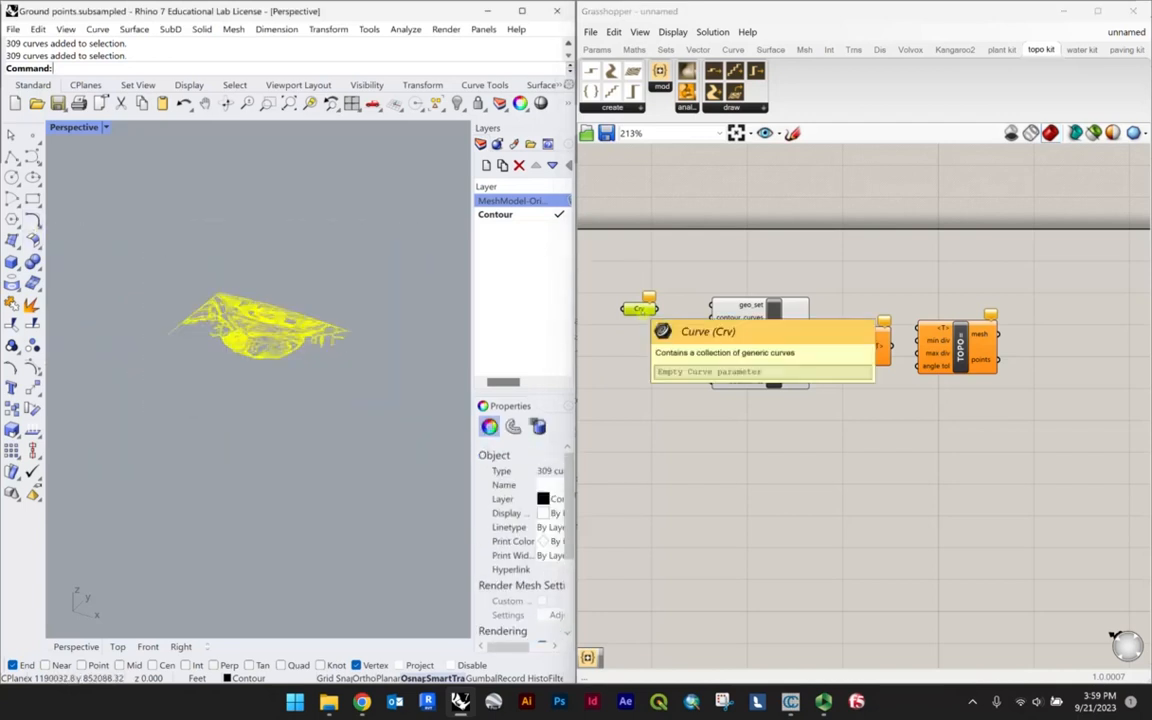
right_click(640, 309)
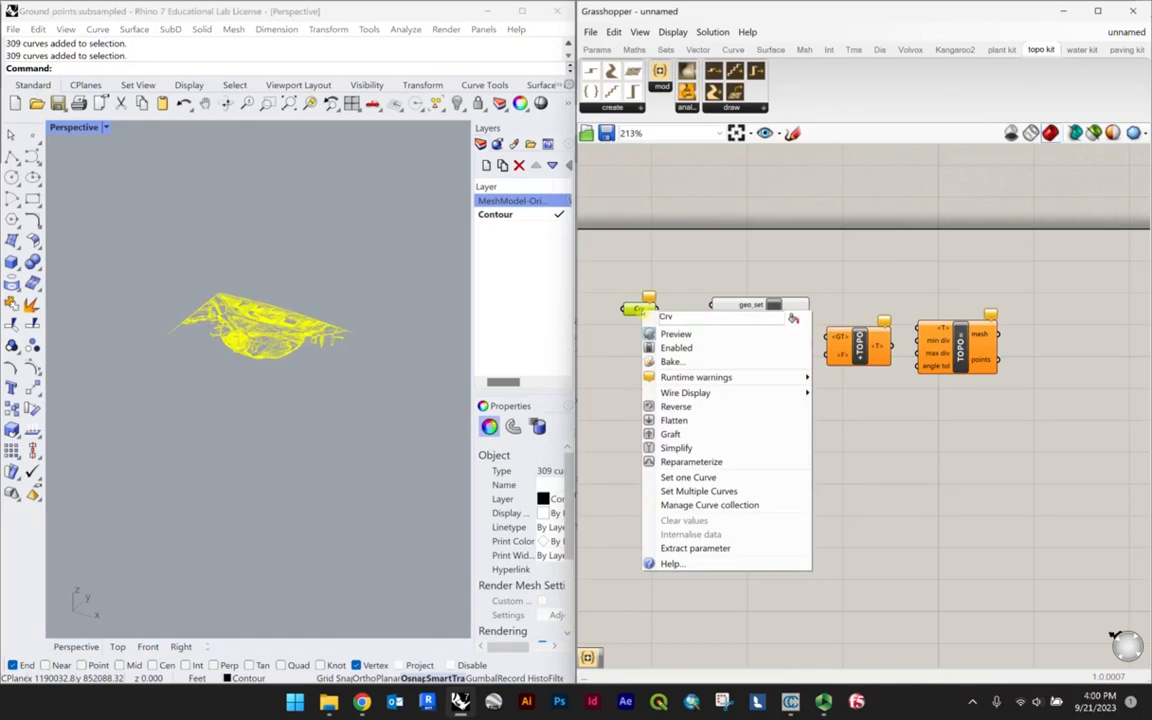
left_click(697, 491)
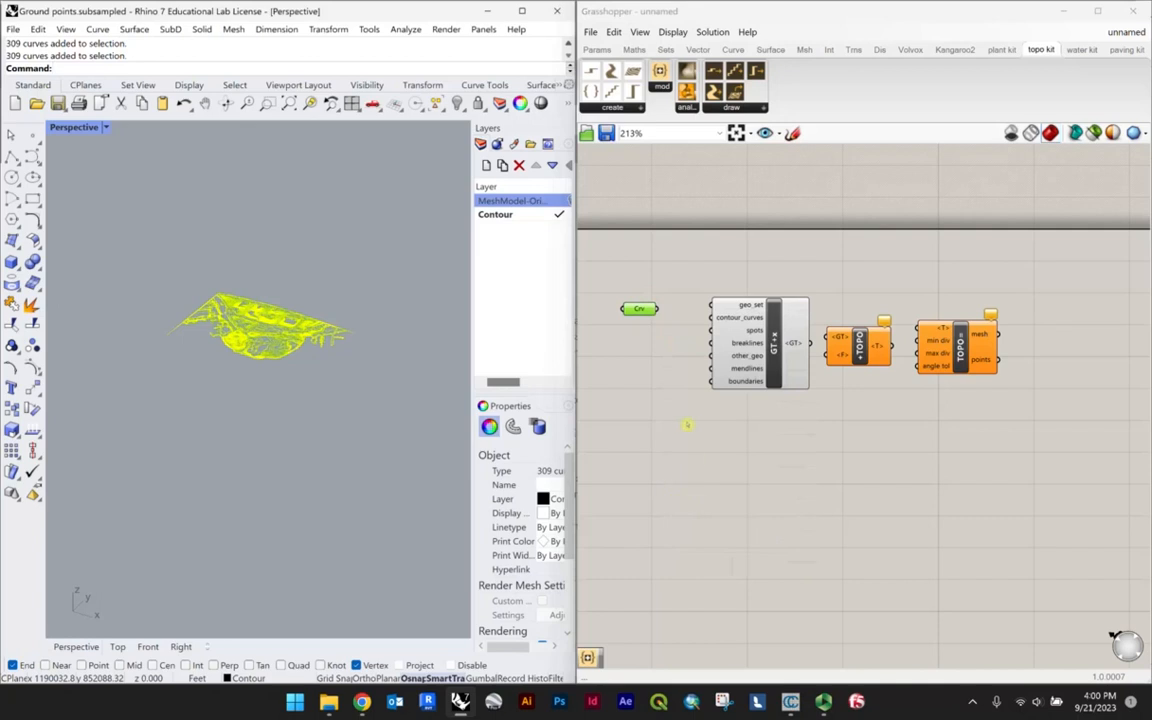
Select the Crv parameter and inspect its highlighted contours in Rhino's Perspective view.
left_click(684, 385)
scroll(645, 317, "up", 3)
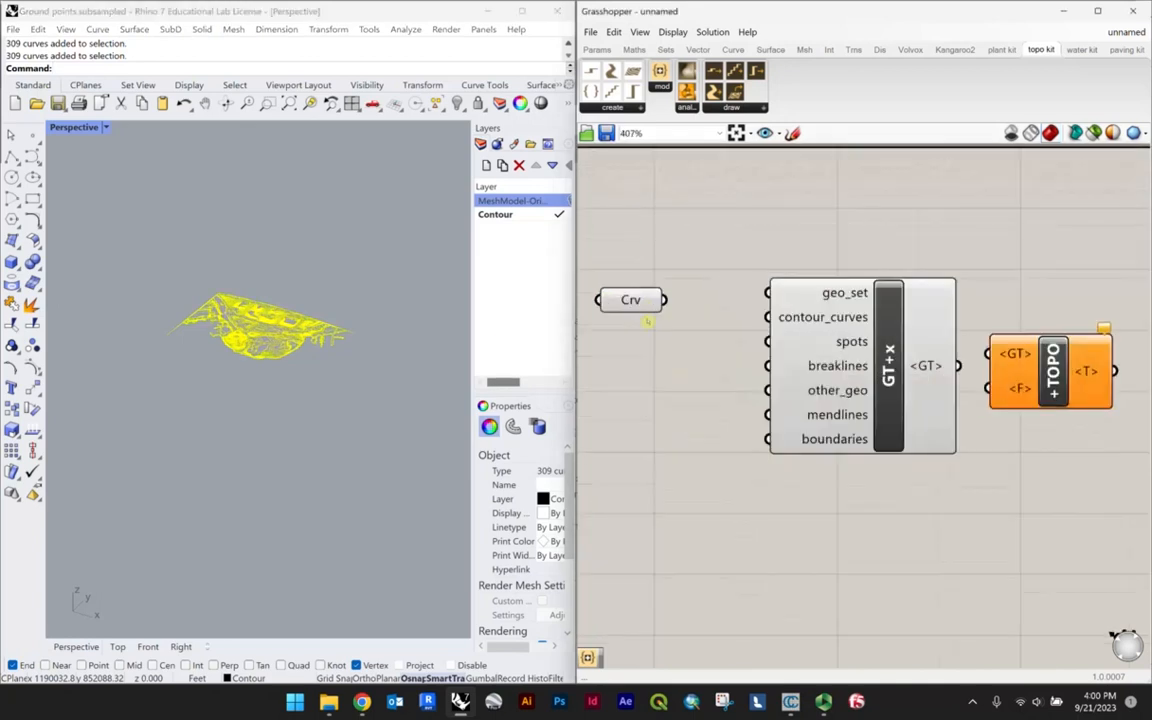
scroll(280, 308, "up", 6)
left_click(615, 306)
scroll(318, 330, "up", 5)
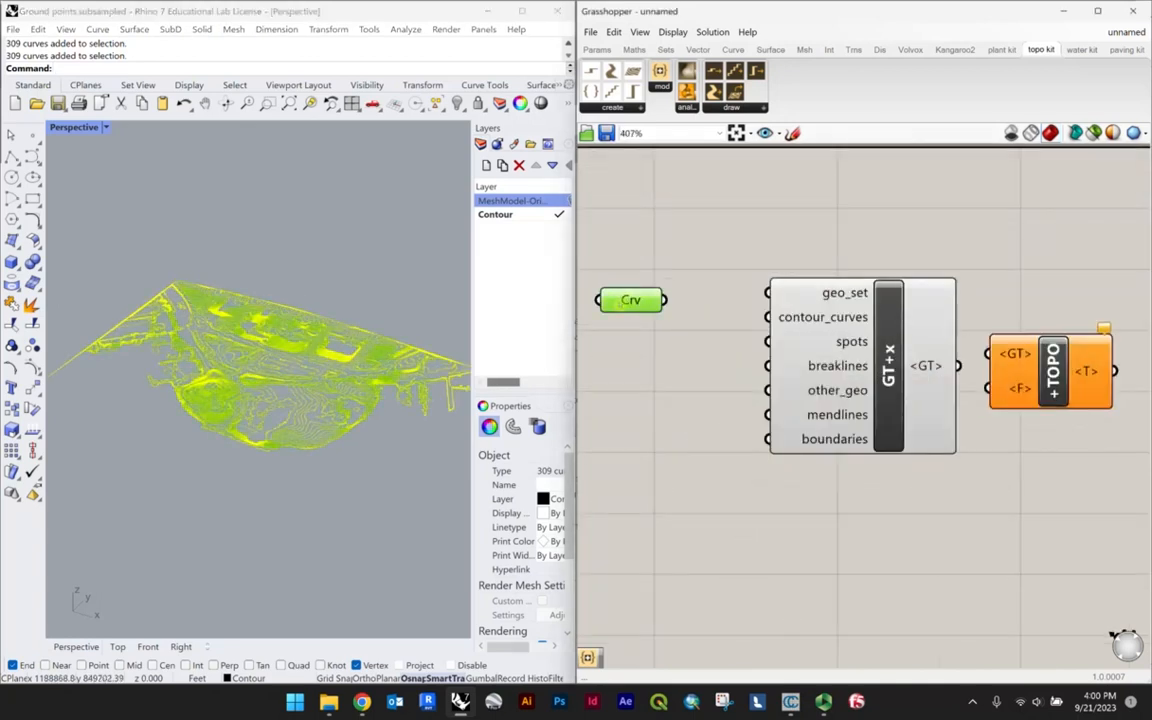
scroll(322, 336, "down", 3)
scroll(322, 336, "up", 5)
mouse_move(322, 336)
right_mouse_down()
mouse_move(246, 322)
mouse_move(298, 346)
mouse_move(338, 338)
right_mouse_up()
scroll(338, 347, "down", 5)
Reposition the Crv parameter and the GT+x component so Crv sits close to the contour_curves input.
left_click(695, 357)
left_click_drag(628, 302, 688, 305)
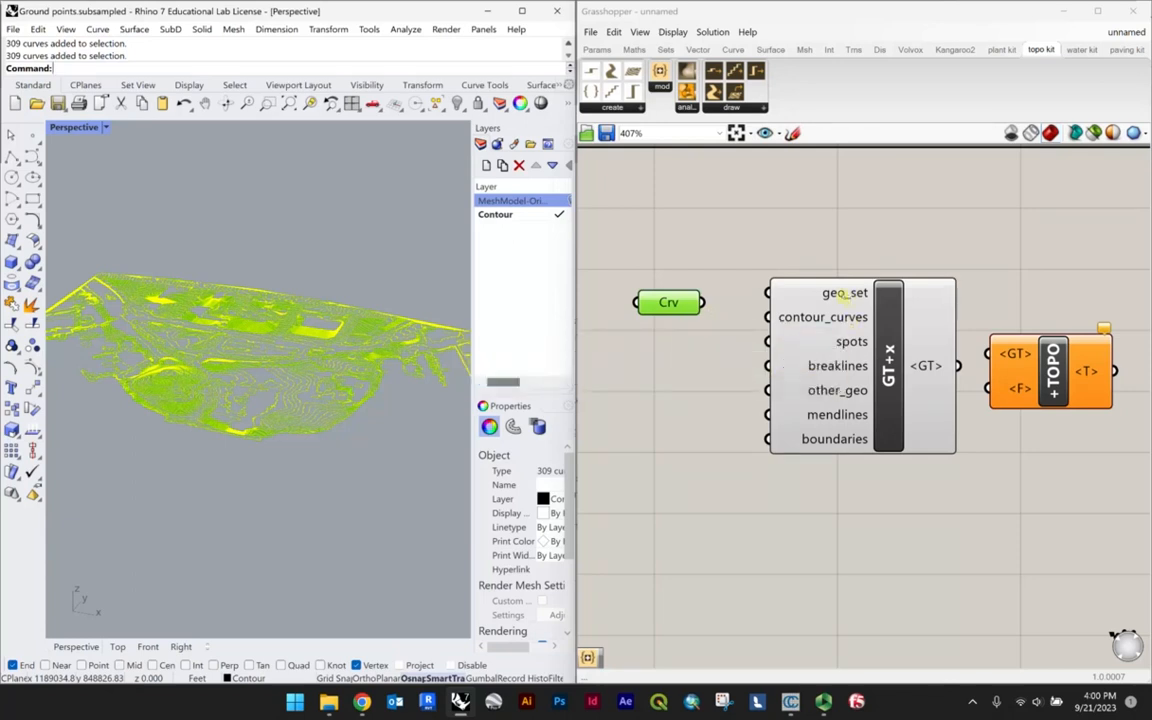
left_click(695, 290)
left_click_drag(876, 335, 856, 323)
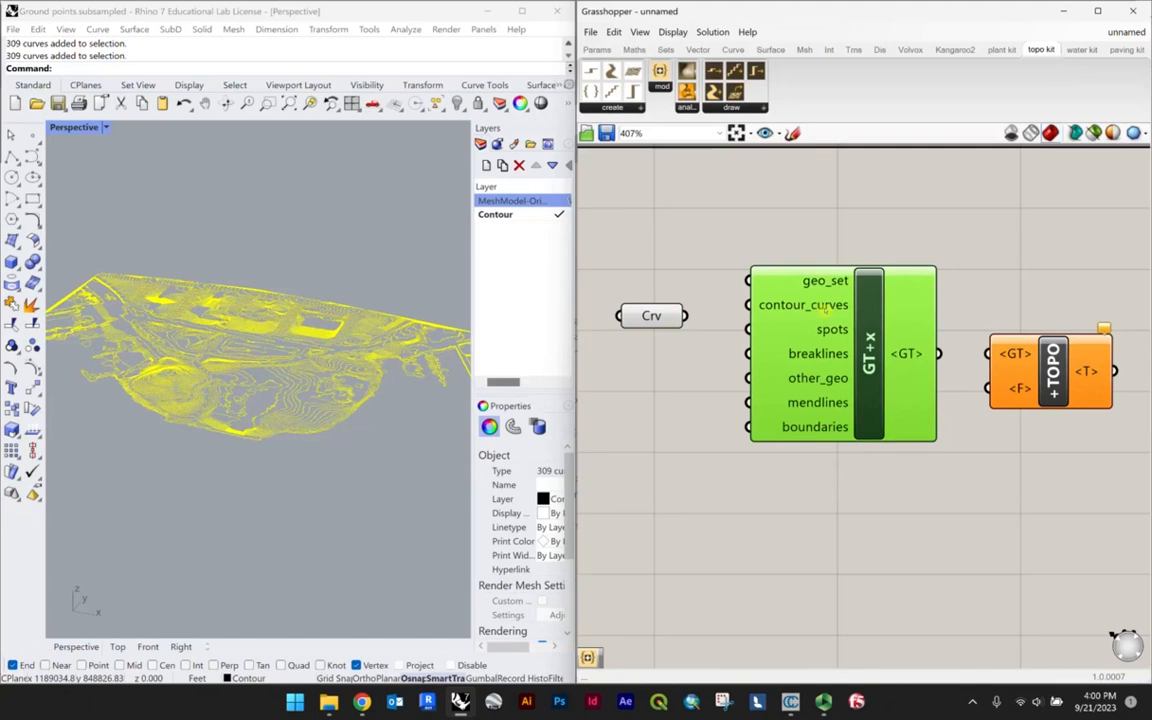
Connect the Crv parameter to the contour_curves input of GT+x and reposition both components on the canvas.
left_click(692, 313)
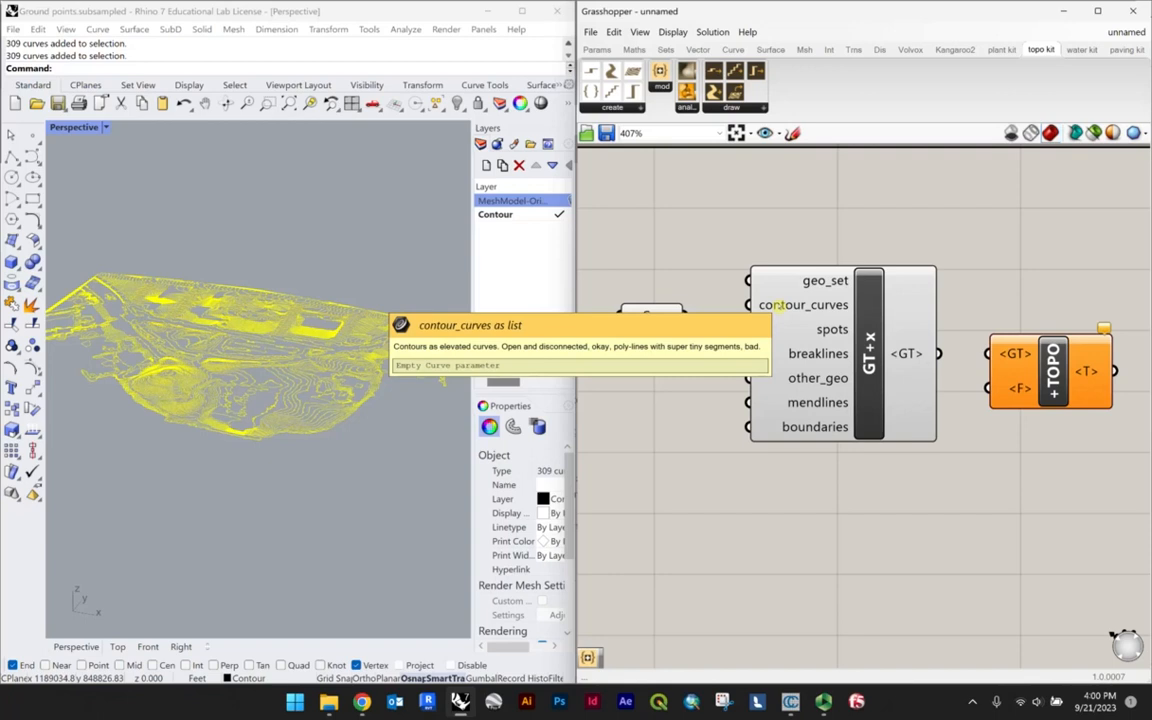
left_click_drag(686, 317, 760, 312)
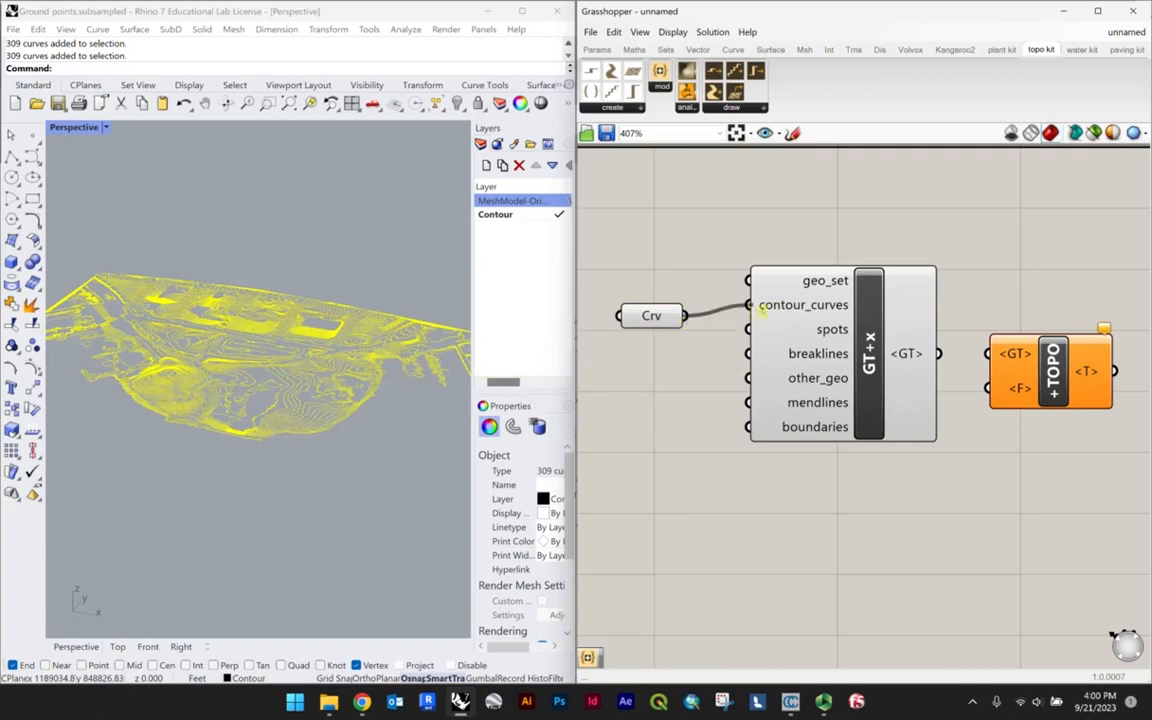
left_click_drag(652, 316, 630, 305)
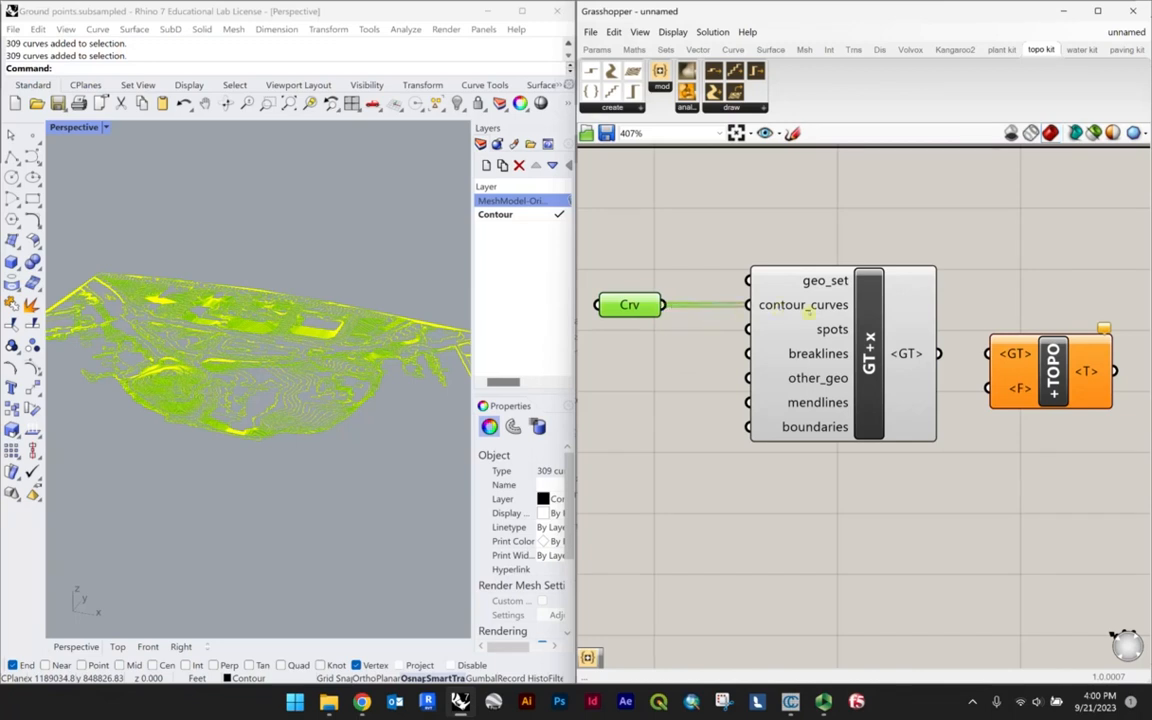
left_click_drag(871, 340, 836, 321)
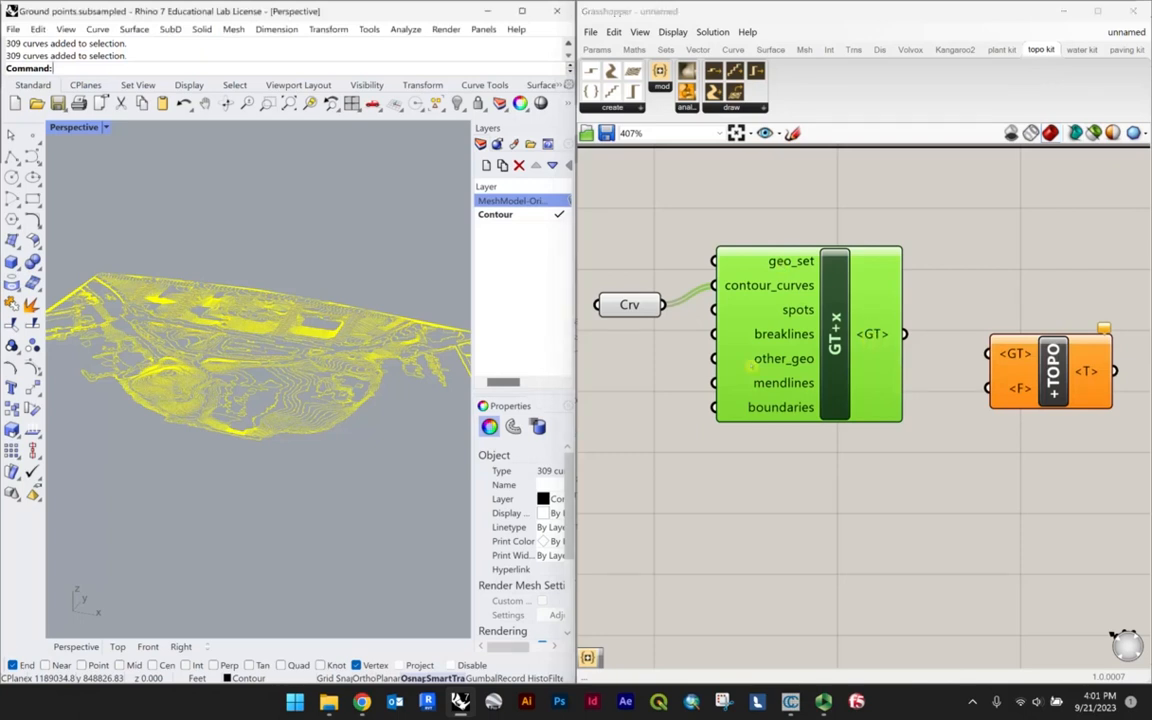
Bring the +TOPO component closer to GT+x and connect the <GT> output to its <GT> input.
scroll(720, 368, "down", 2)
scroll(898, 367, "up", 3)
scroll(947, 386, "down", 3)
right_click_drag(960, 375, 879, 360)
left_click_drag(913, 382, 903, 356)
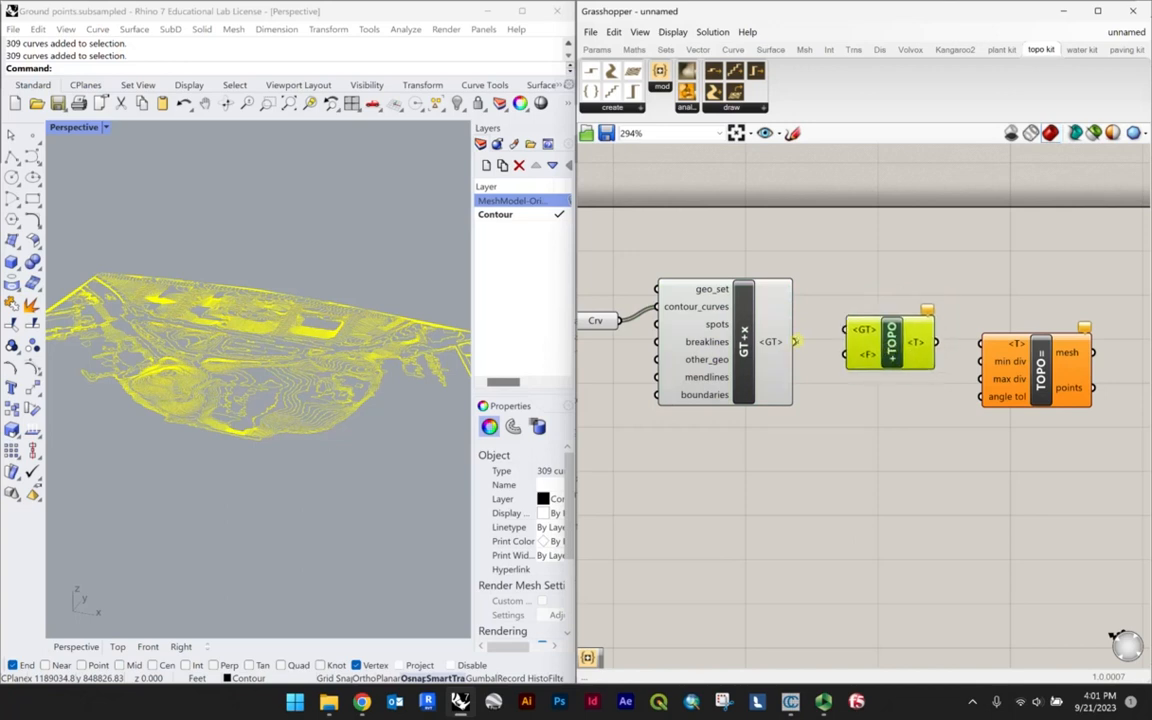
left_click_drag(795, 343, 896, 347)
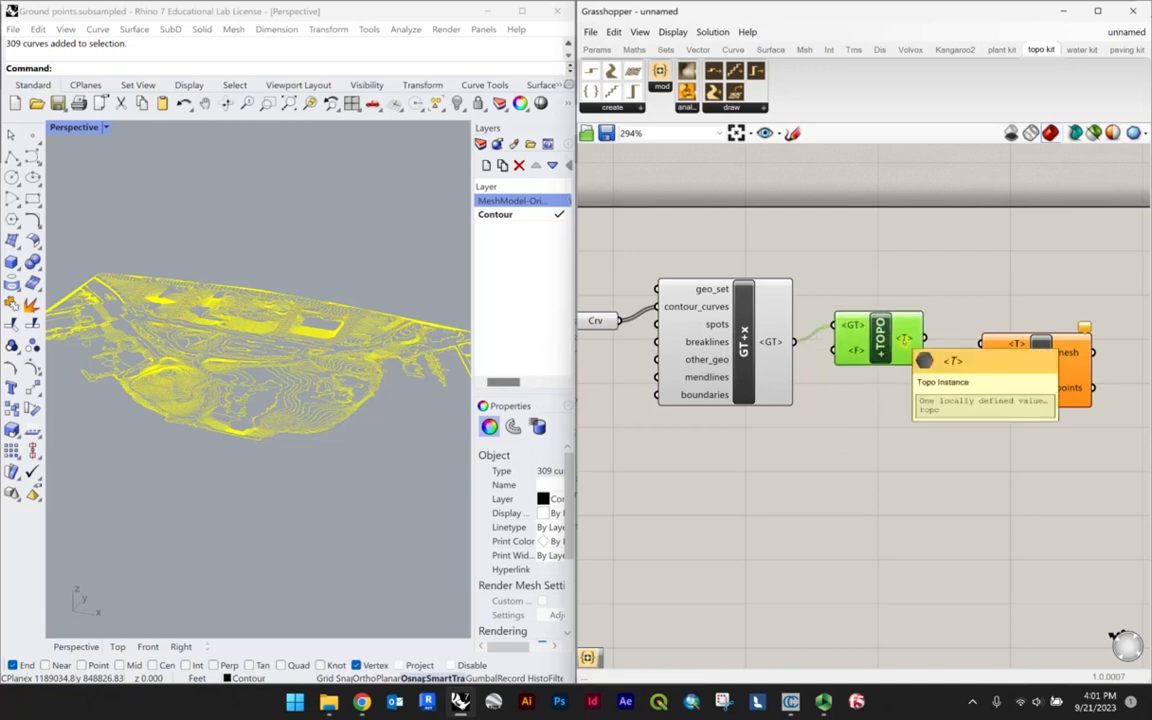
Reposition the GT+x and +TOPO components so the wires from Crv through GT+x to +TOPO run straight.
scroll(922, 378, "up", 2)
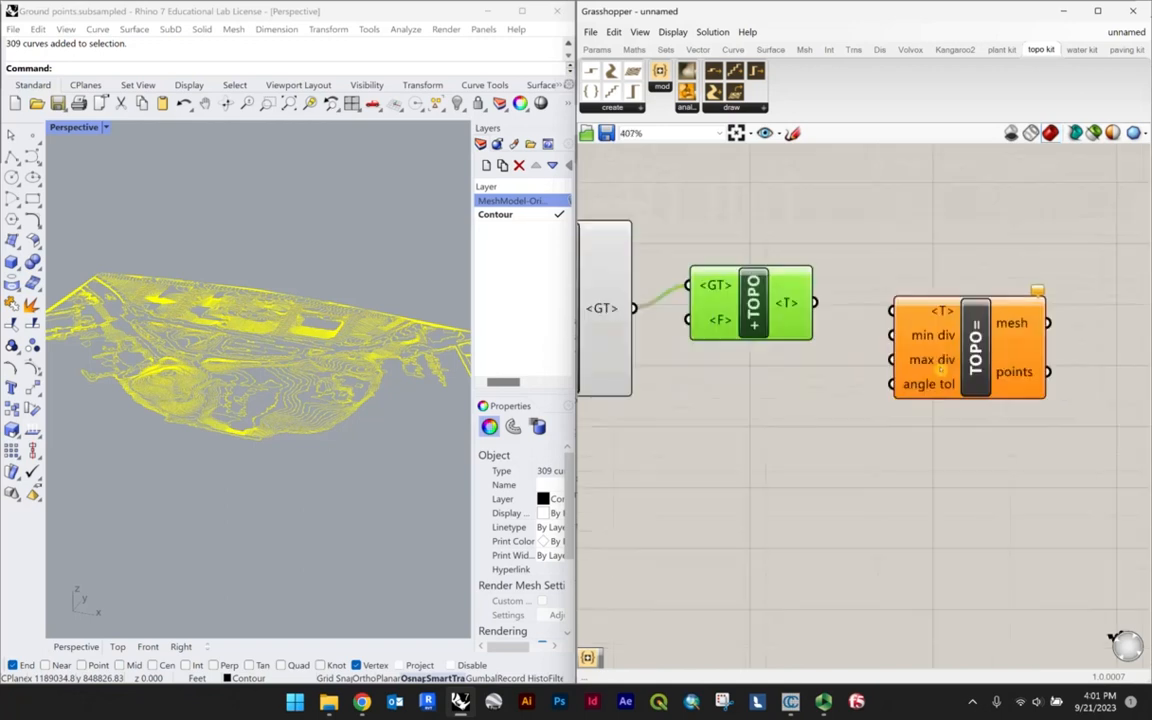
scroll(945, 360, "down", 2)
left_click_drag(805, 304, 819, 344)
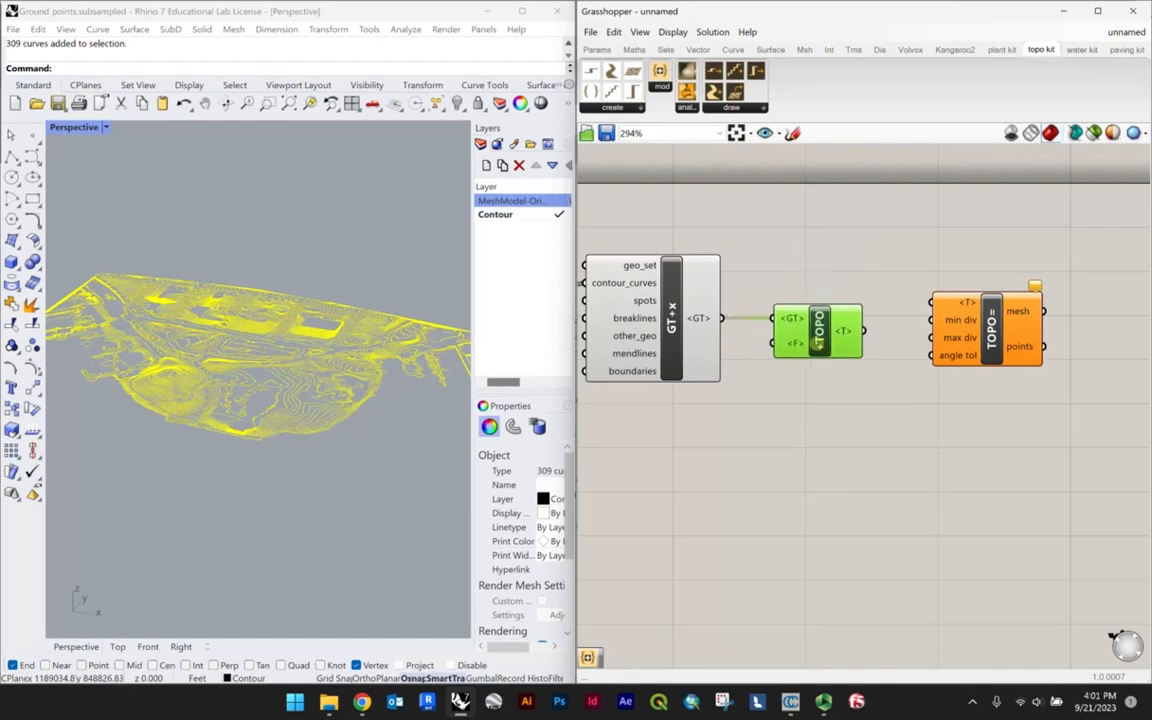
left_click_drag(675, 337, 710, 351)
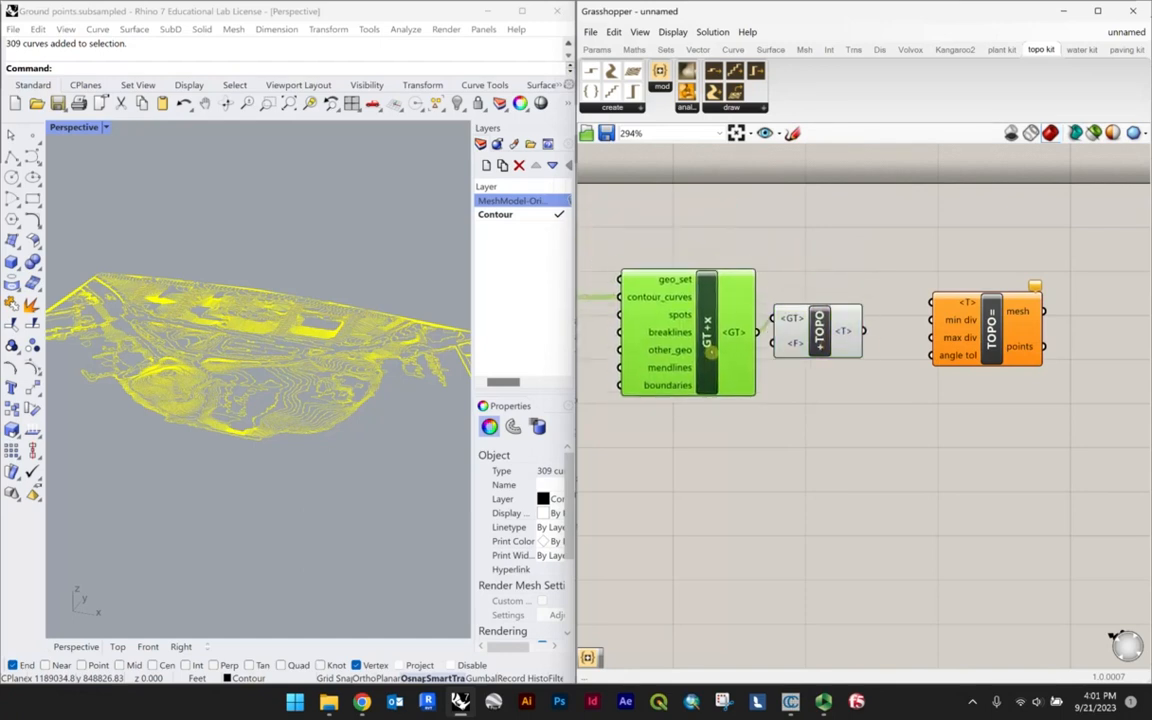
right_click_drag(705, 322, 773, 319)
left_click_drag(774, 322, 771, 322)
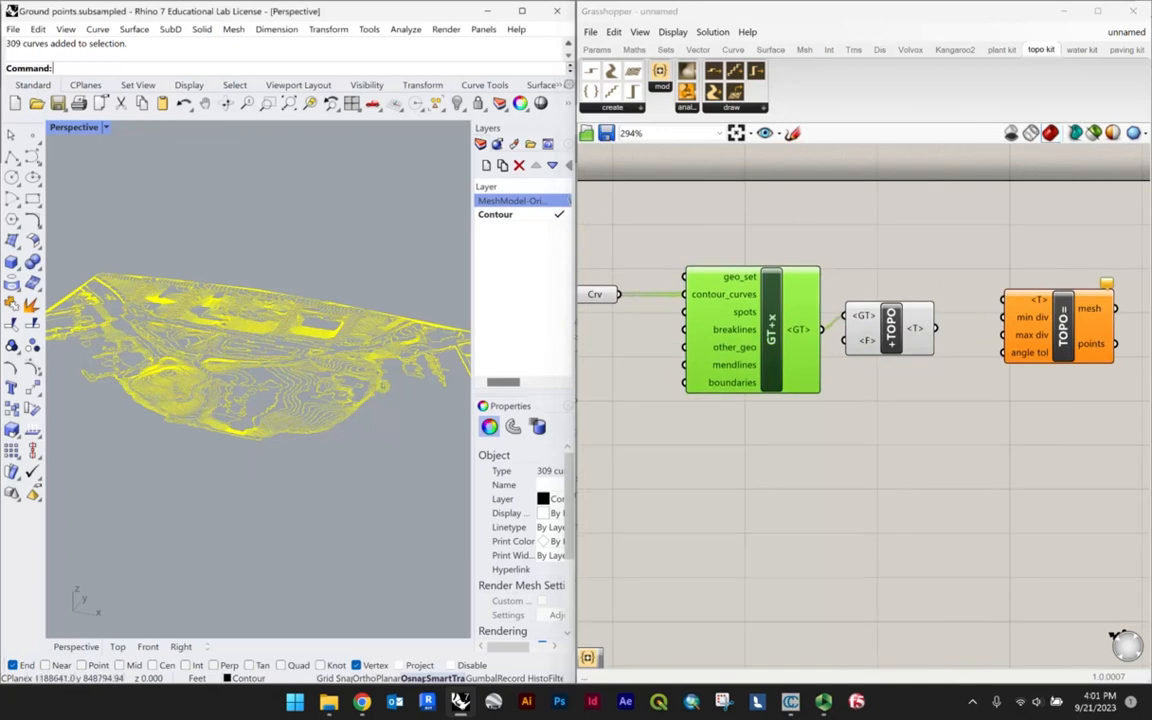
left_click_drag(890, 330, 903, 344)
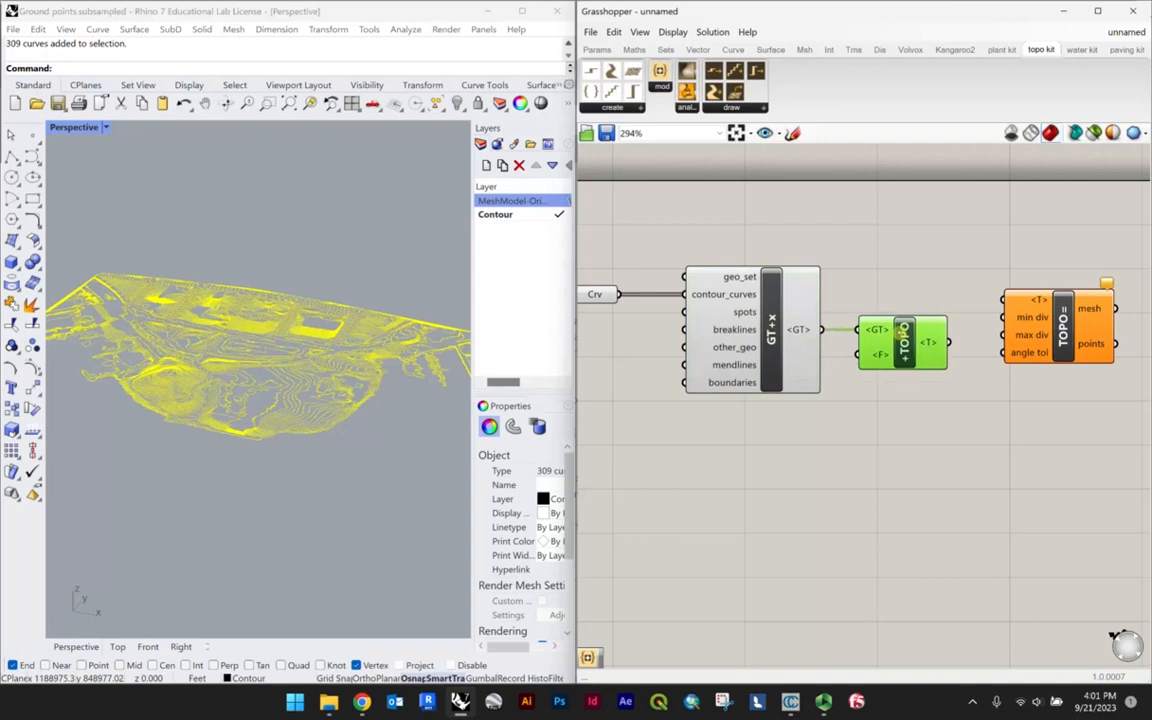
Connect the <T> output of +TOPO to the <T> input of TOPO= and place TOPO= close beside it.
scroll(895, 371, "down", 2)
right_click_drag(925, 394, 826, 389)
scroll(870, 376, "up", 2)
left_click_drag(930, 304, 962, 390)
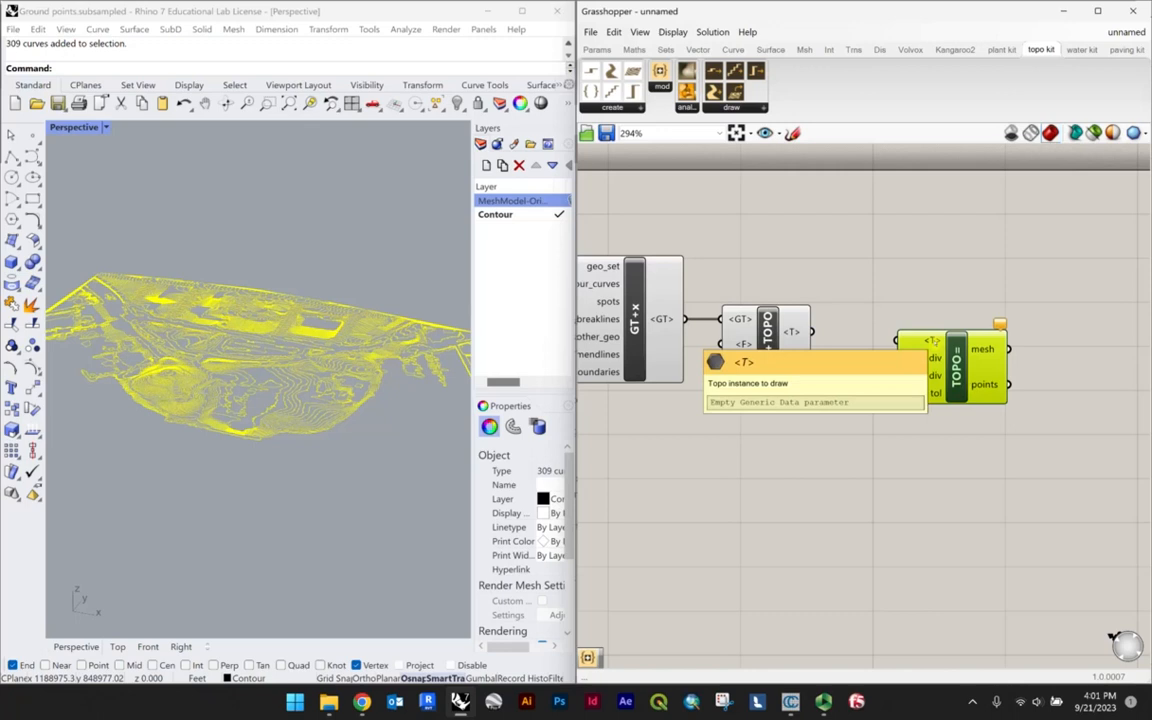
left_click_drag(822, 316, 882, 338)
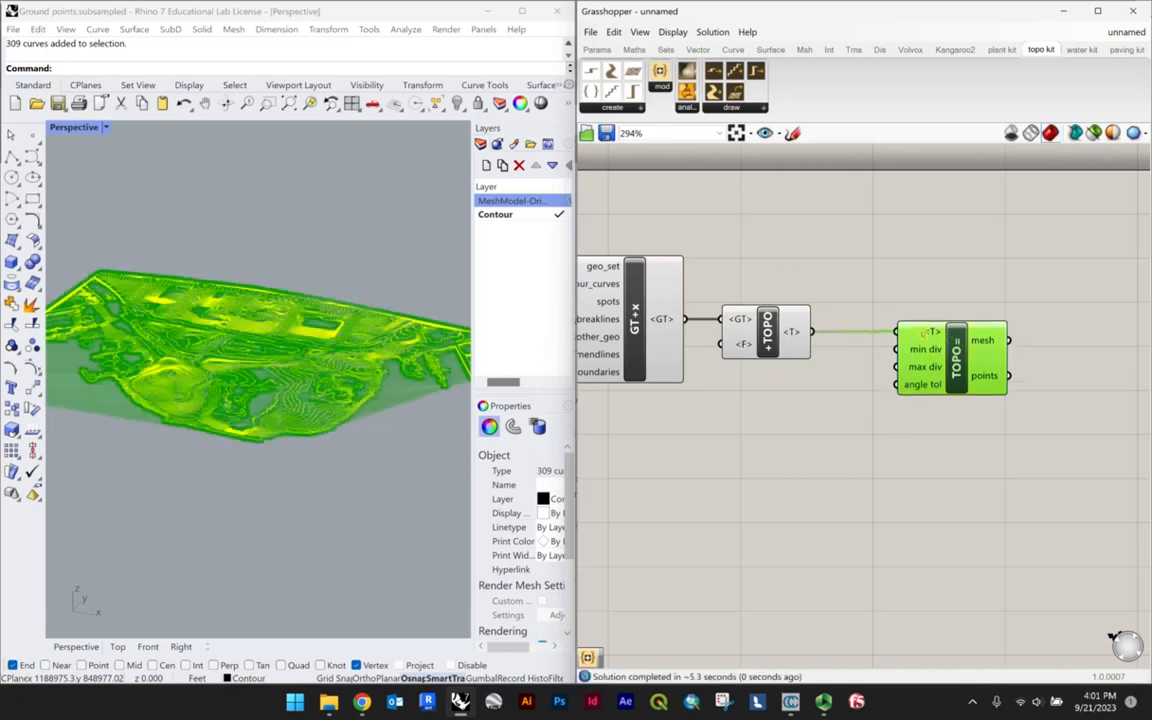
left_click_drag(957, 345, 908, 345)
left_click(962, 455)
left_click(909, 364)
left_click(944, 422)
left_click(914, 370)
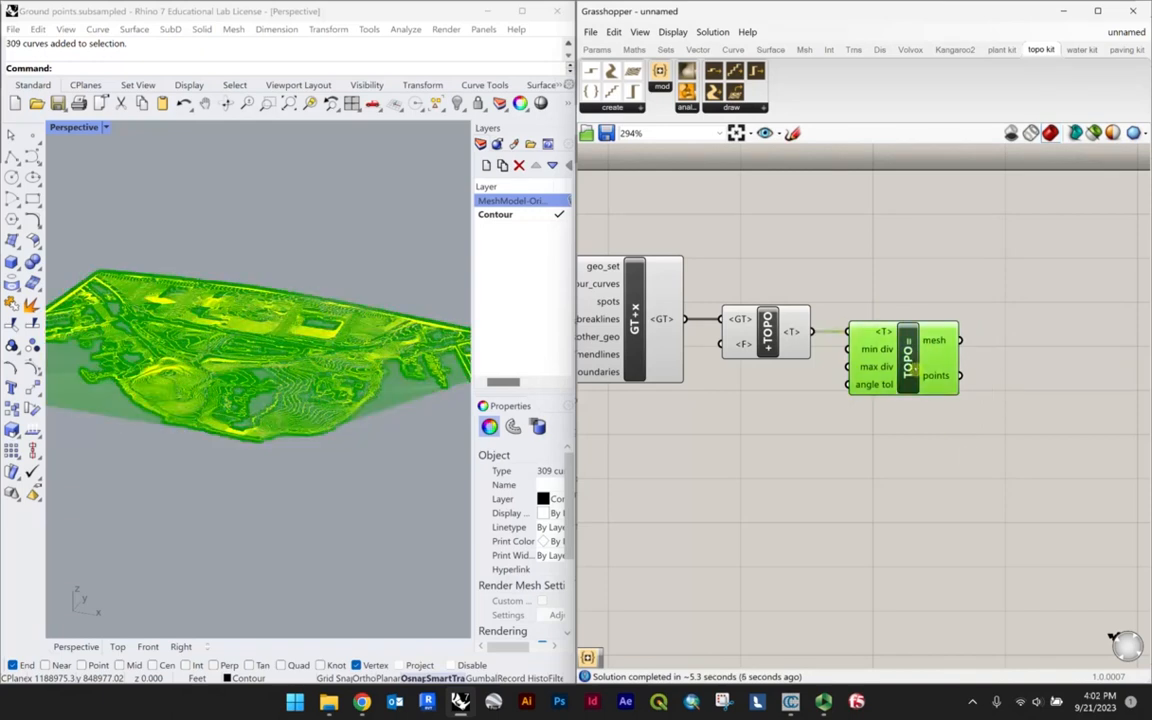
Examine the previewed topo mesh against the contours in Rhino's Perspective view from several angles and distances.
scroll(217, 402, "up", 8)
scroll(217, 402, "down", 5)
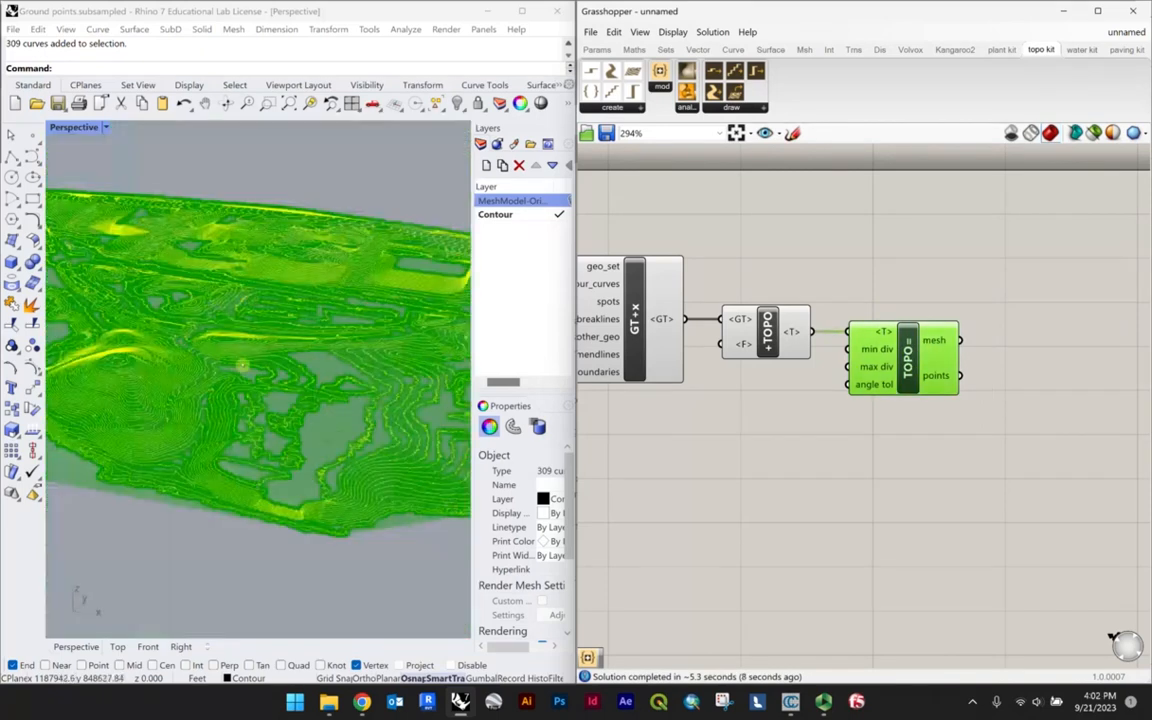
right_click_drag(327, 373, 200, 374)
scroll(298, 404, "up", 5)
scroll(298, 402, "down", 5)
right_click_drag(298, 401, 336, 285)
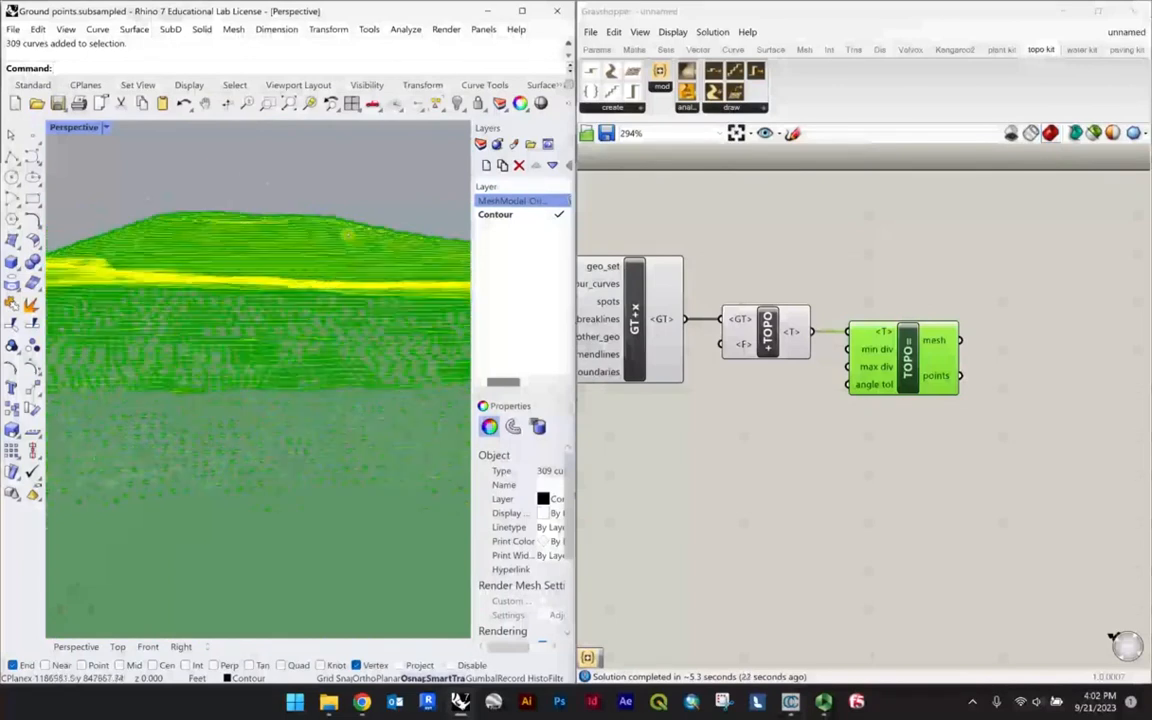
right_click_drag(336, 285, 310, 285)
right_click_drag(286, 236, 357, 345)
right_click_drag(285, 341, 95, 400)
scroll(377, 364, "up", 6)
right_click_drag(381, 292, 292, 308)
scroll(289, 283, "down", 4)
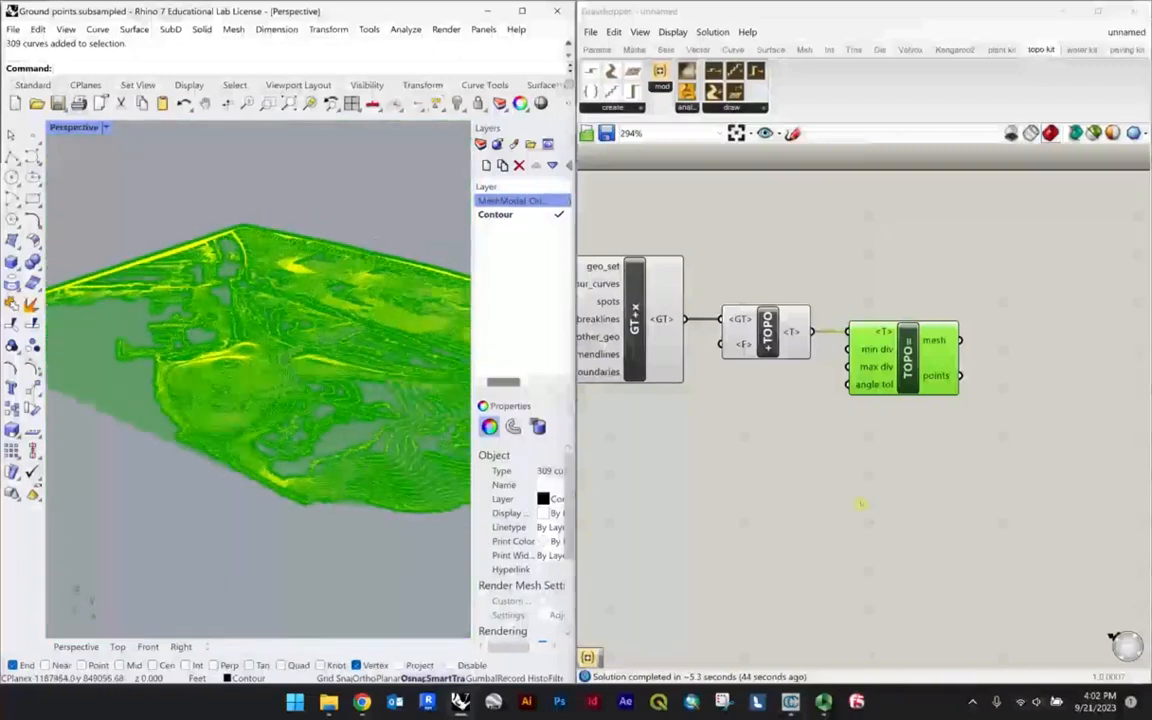
Check the bake option of the TOPO= component and clear the contour selection in Rhino.
left_click(849, 471)
mouse_move(914, 353)
left_mouse_down()
mouse_move(912, 325)
mouse_move(912, 353)
left_mouse_up()
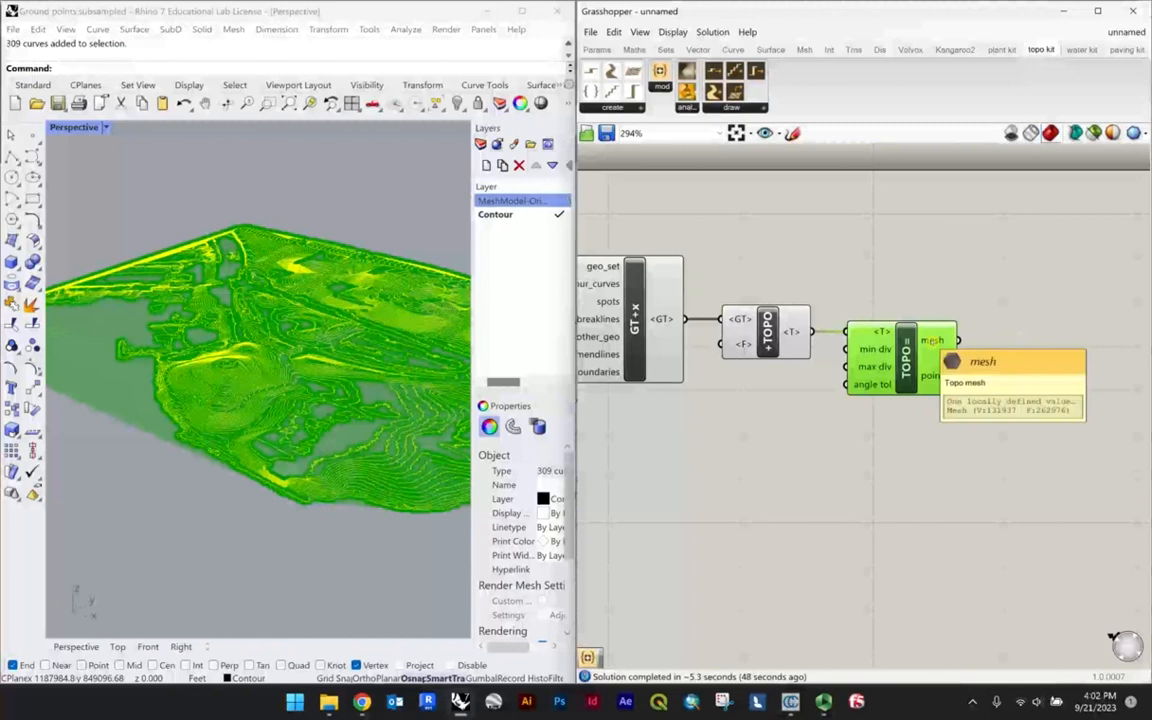
right_click(920, 343)
right_click(909, 351)
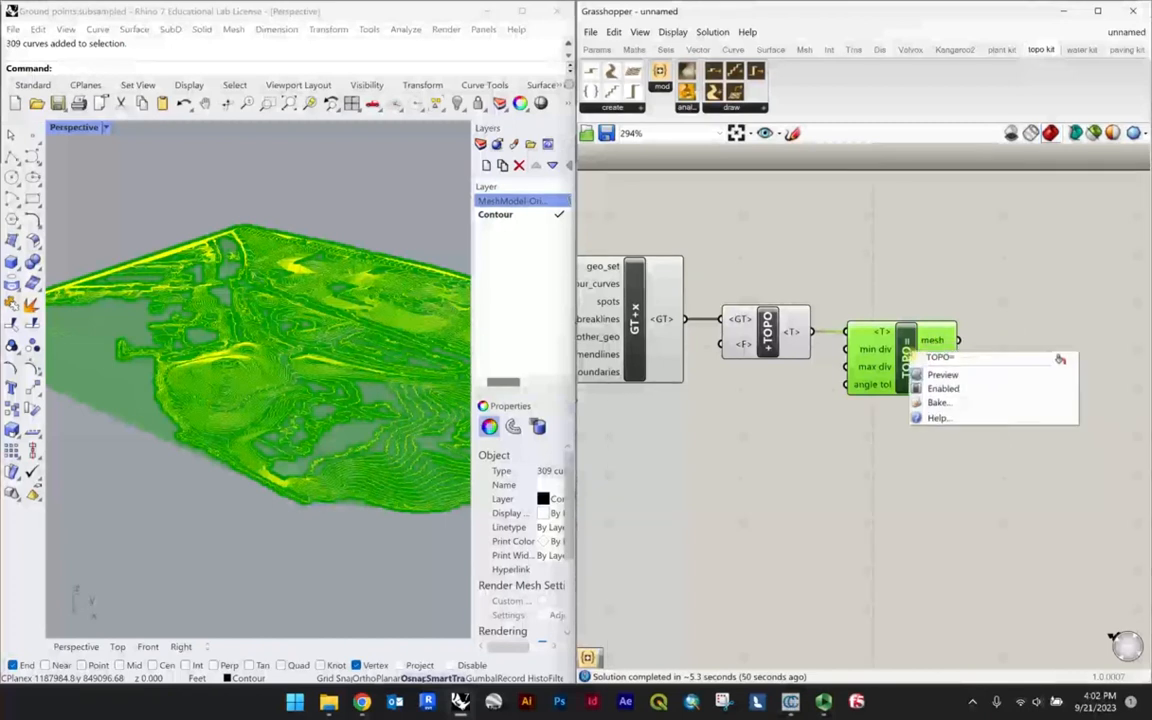
left_click(938, 402)
left_click(108, 416)
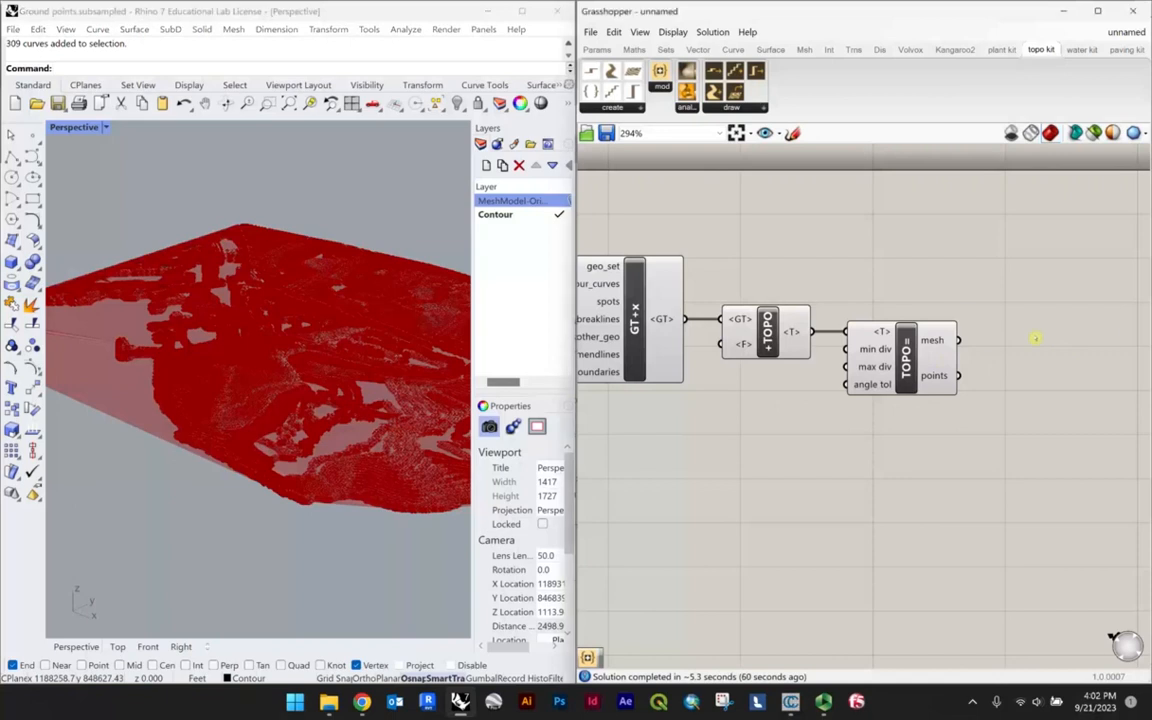
Add a Mesh parameter beside TOPO= and connect the mesh output to it.
double_click(1035, 338)
type("mesh")
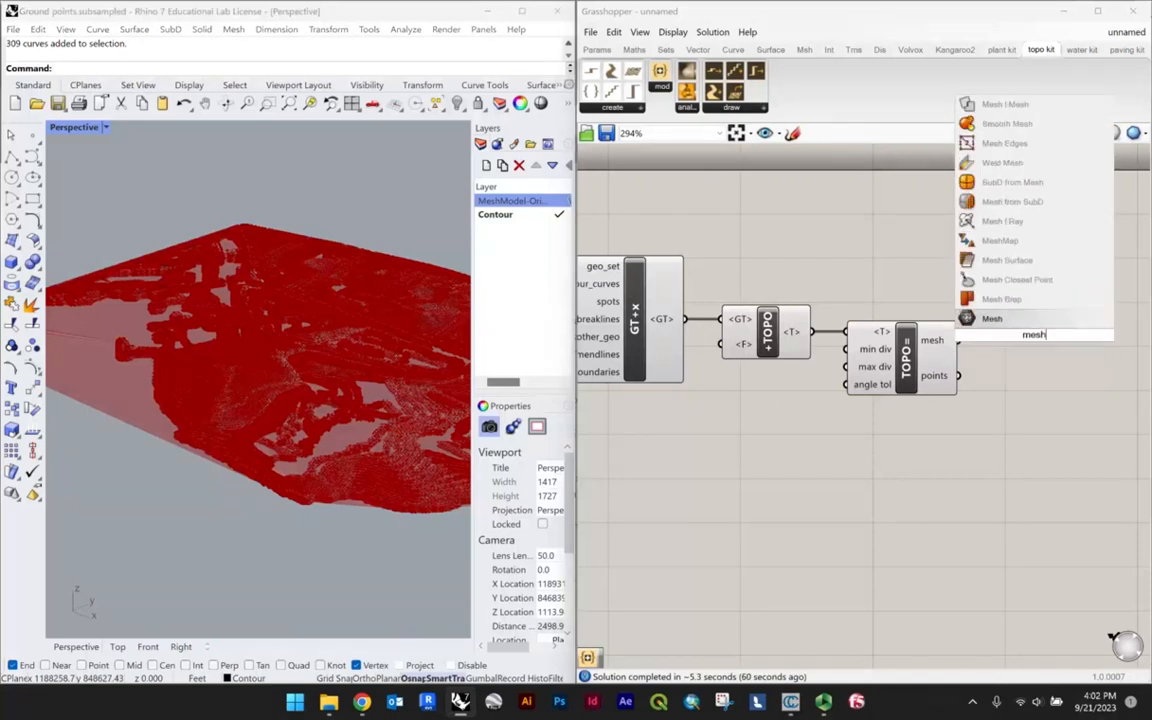
key("Return")
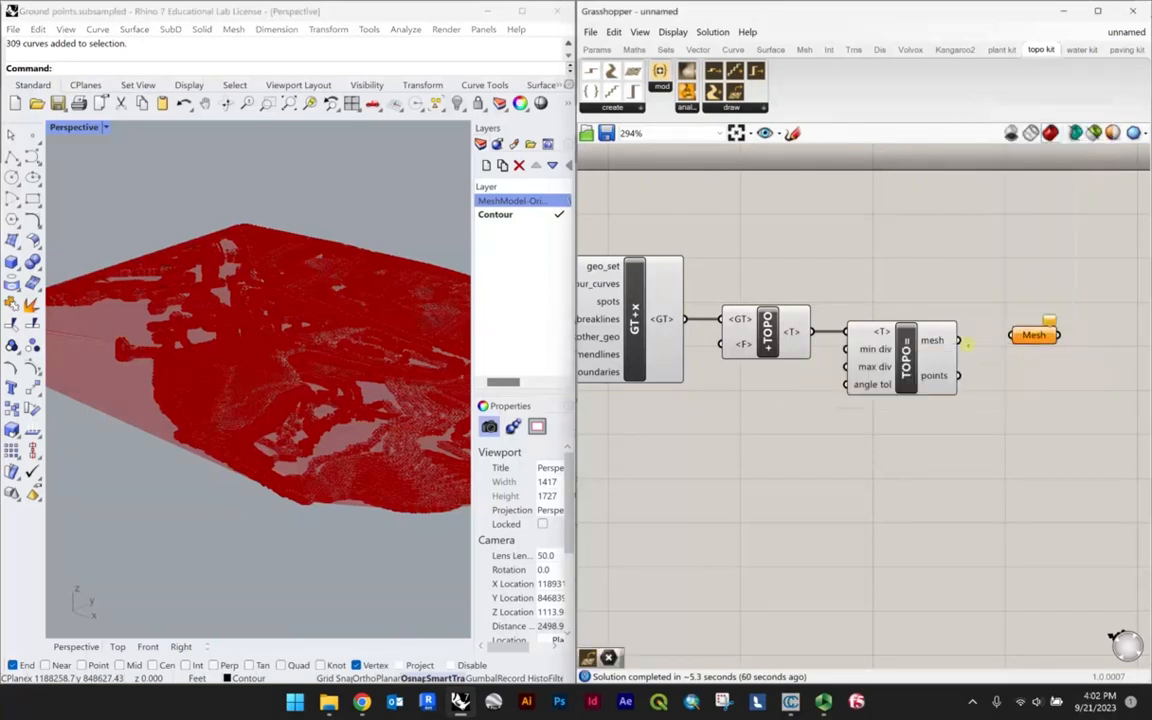
left_click_drag(959, 341, 1035, 333)
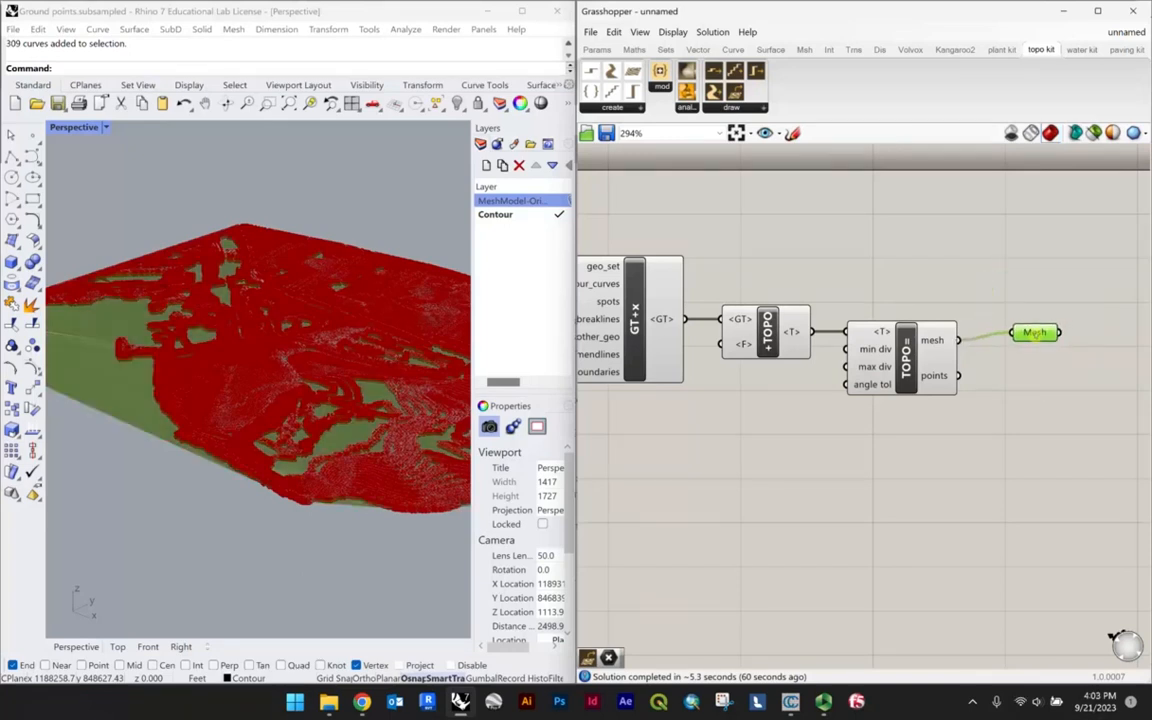
Add a Point parameter below the Mesh parameter, connect the points output of TOPO= to it and line it up.
left_click(942, 376)
double_click(1016, 394)
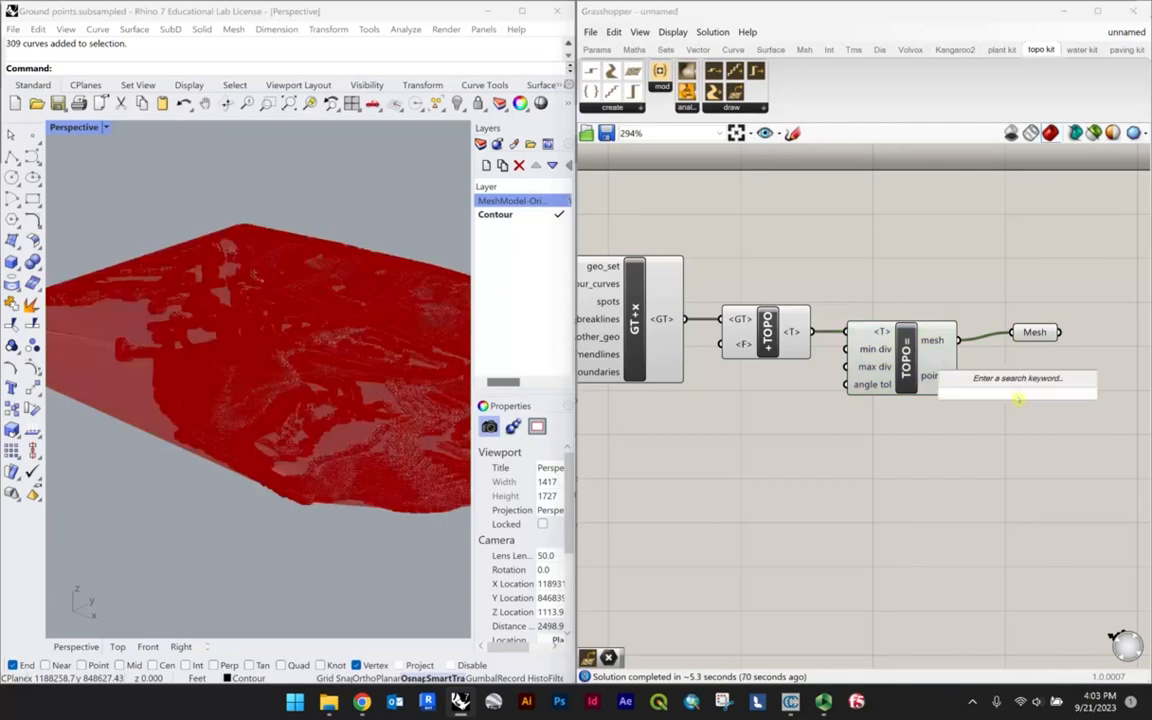
type("poin")
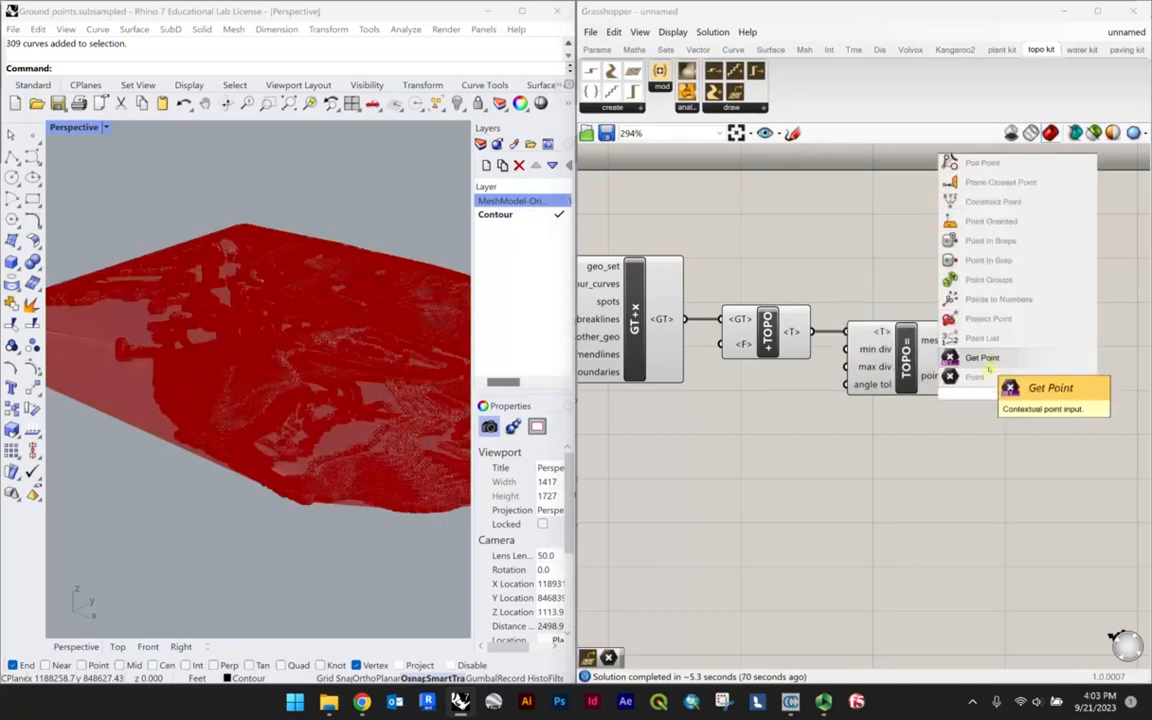
left_click(977, 380)
left_click_drag(988, 390, 1016, 398)
scroll(262, 402, "up", 5)
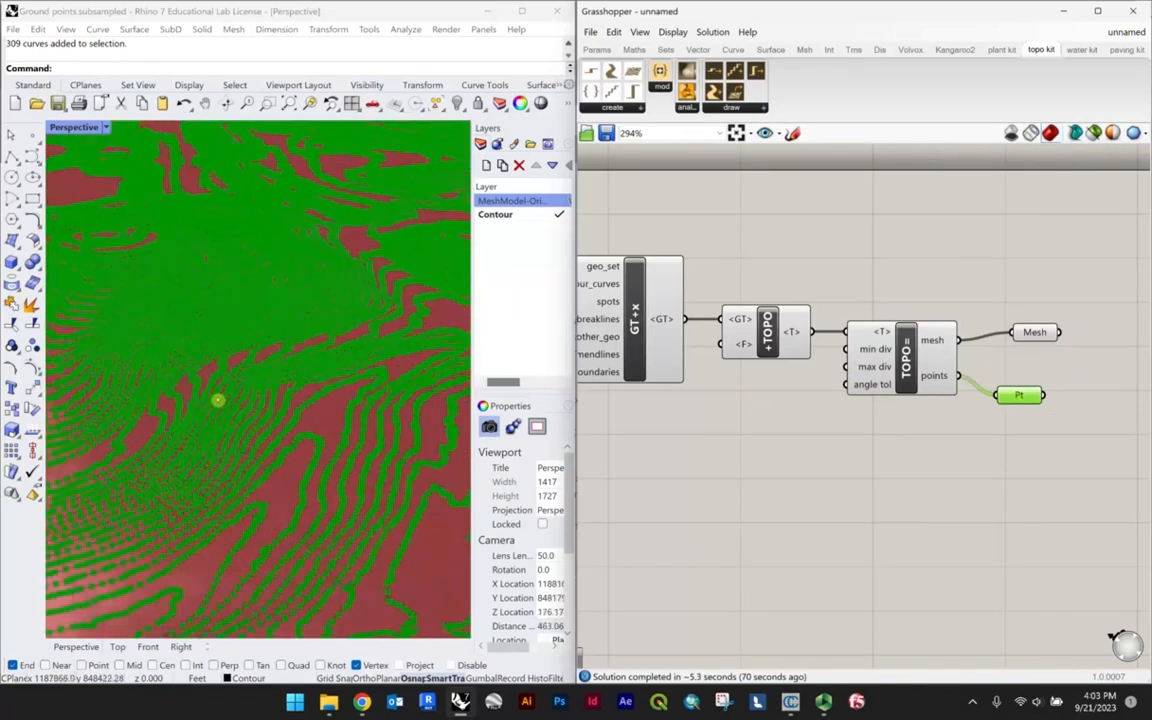
right_click_drag(308, 352, 337, 342)
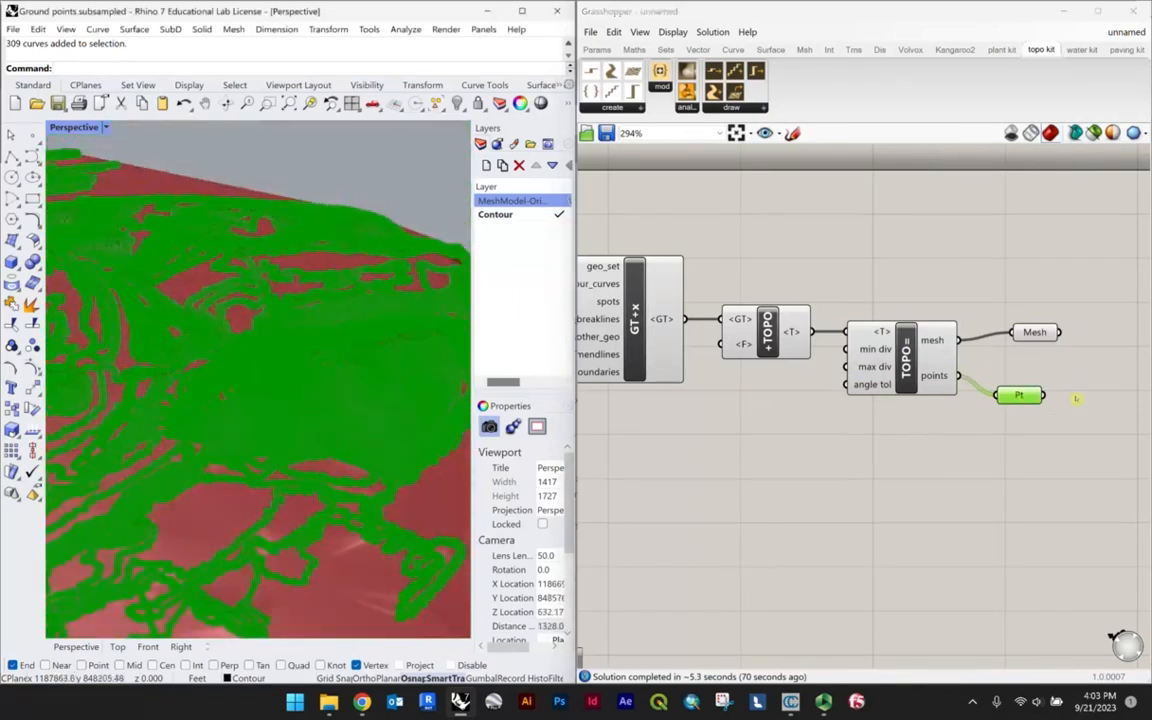
left_click_drag(1018, 396, 1033, 376)
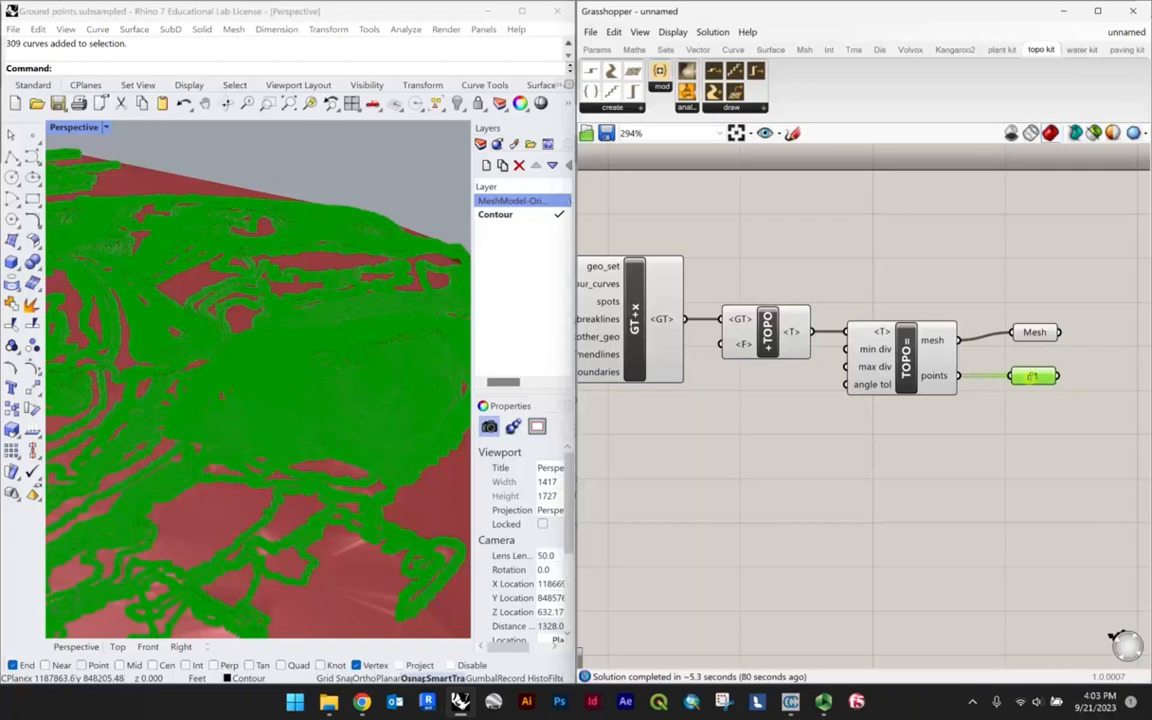
Inspect the previewed topo points in Rhino's Perspective view and line up the Mesh parameter with the mesh output.
scroll(250, 393, "up", 8)
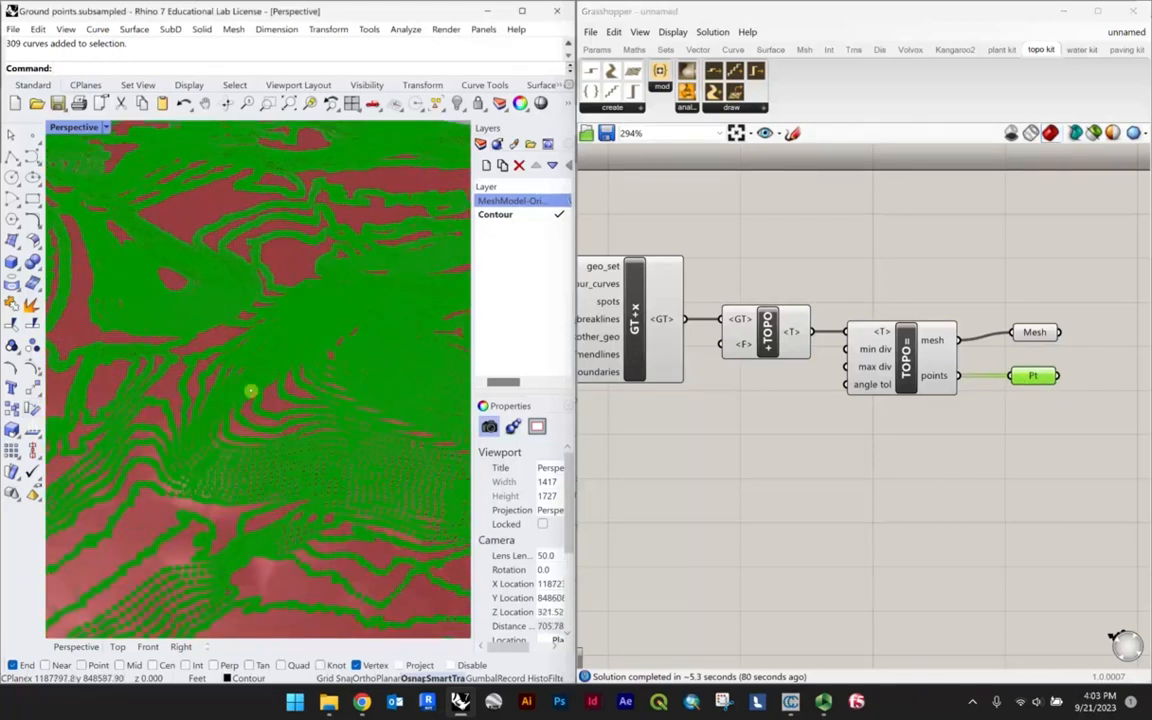
scroll(208, 390, "down", 10)
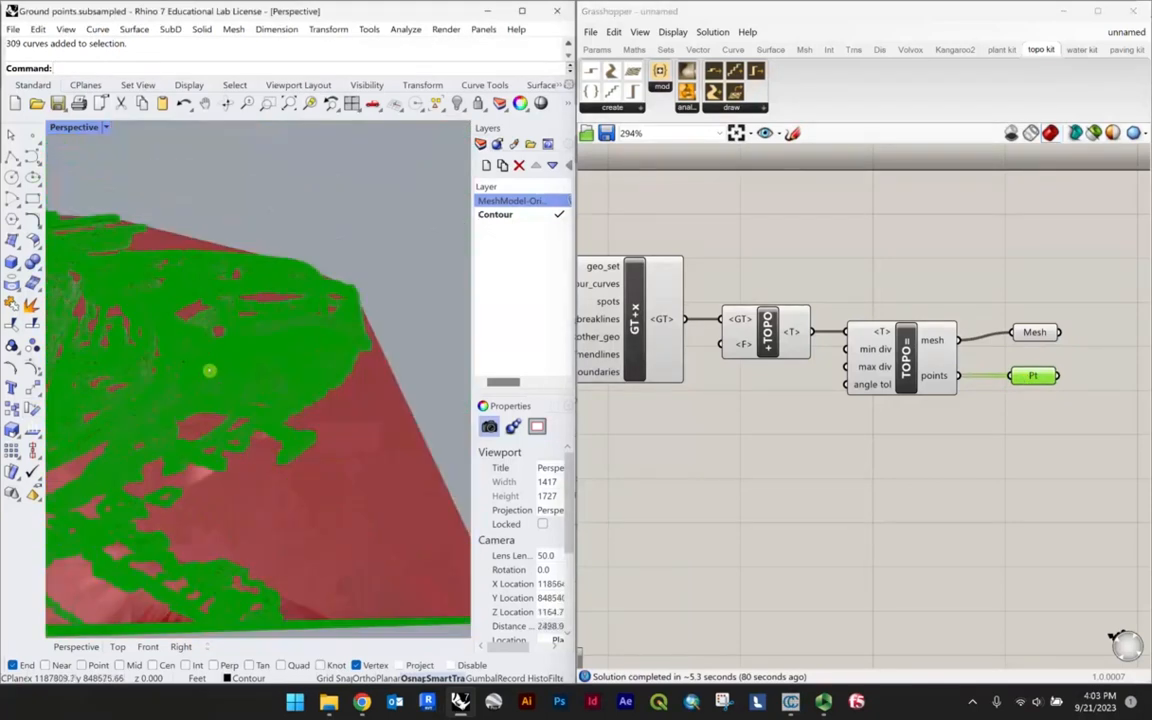
scroll(265, 331, "up", 5)
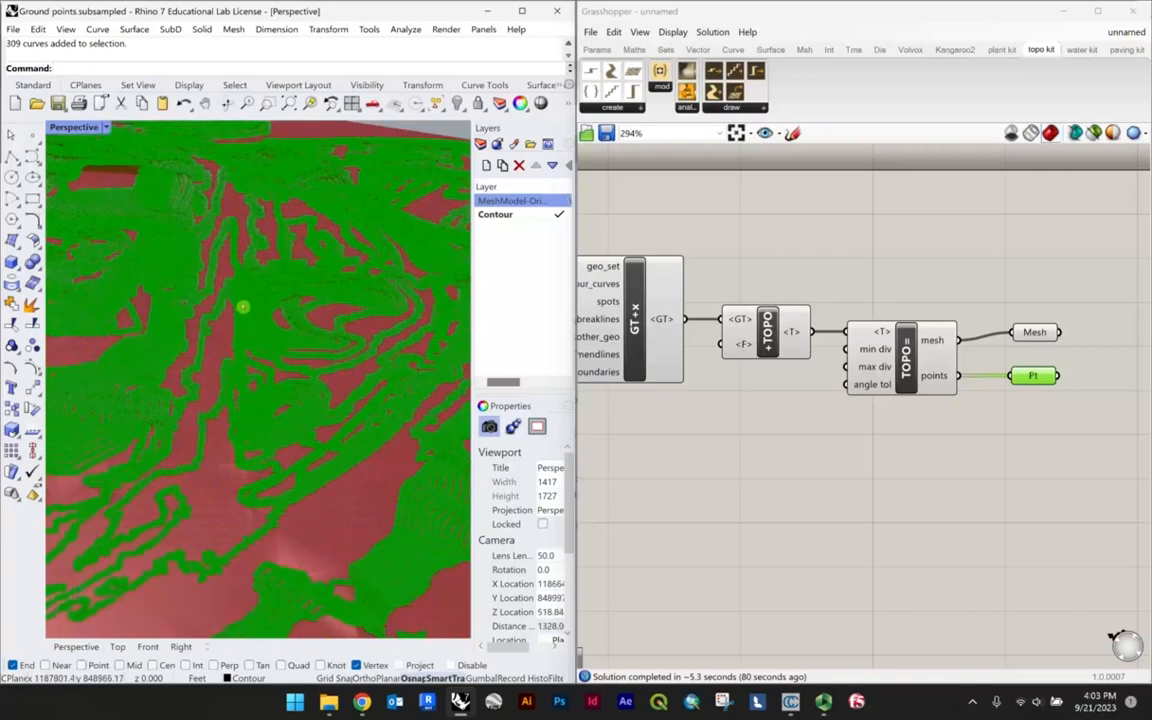
scroll(134, 318, "down", 5)
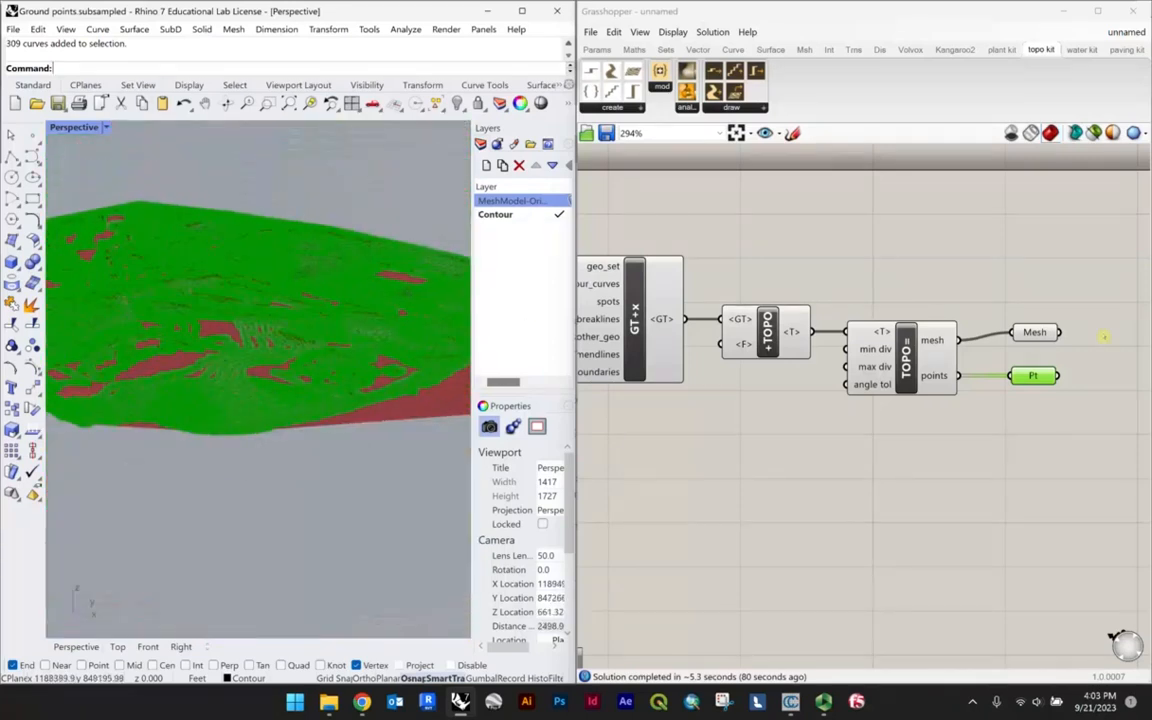
left_click(1113, 462)
mouse_move(1046, 335)
left_mouse_down()
mouse_move(1026, 321)
mouse_move(1044, 342)
left_mouse_up()
Create a Rhino layer named SimplifiedMesh and make it the current layer.
left_click(497, 233)
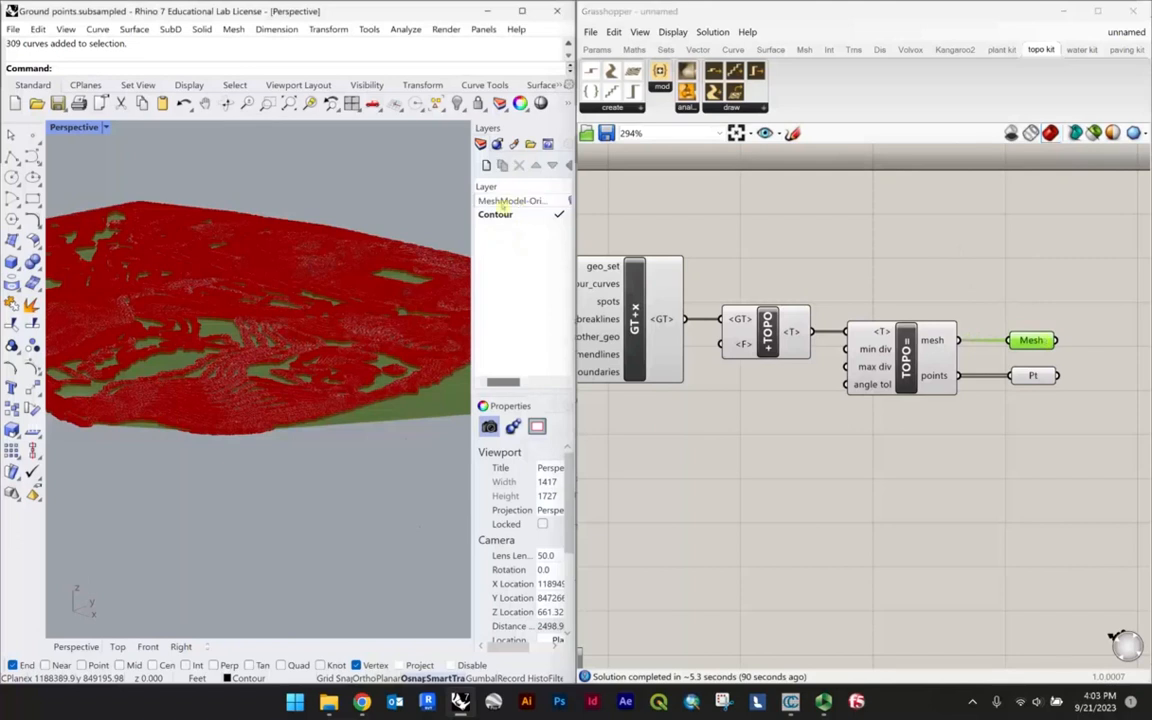
left_click(488, 166)
type("SimplifiedMesh")
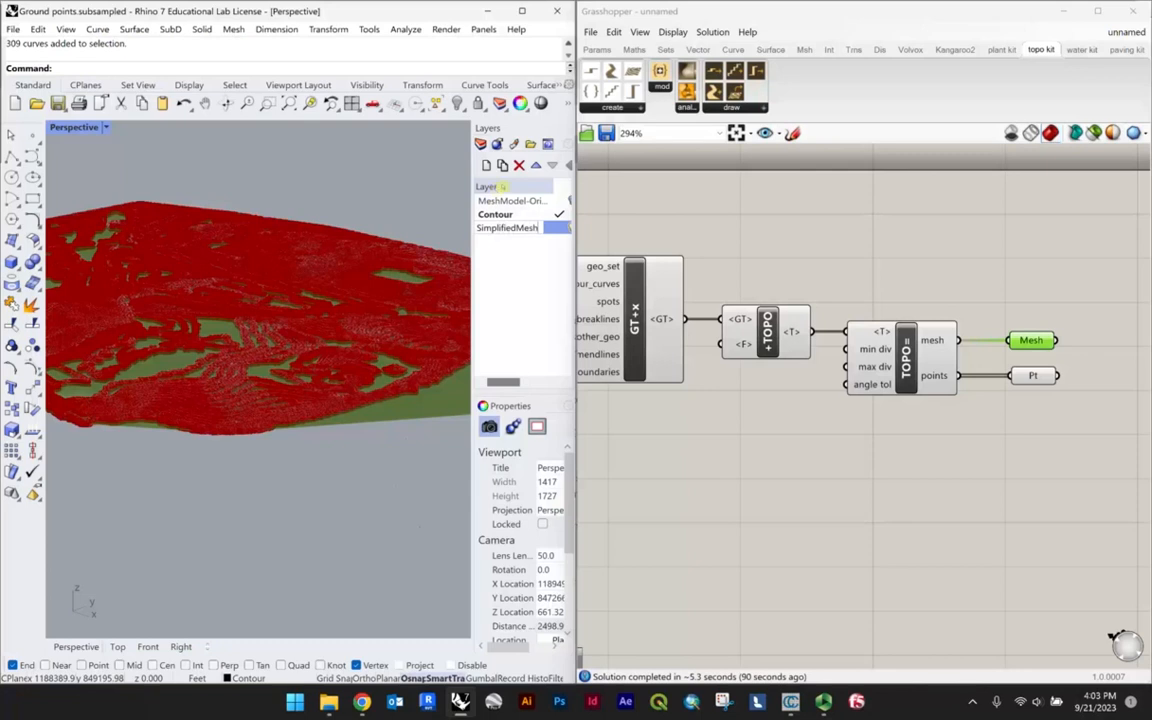
left_click(532, 313)
left_click(532, 228)
left_click(558, 228)
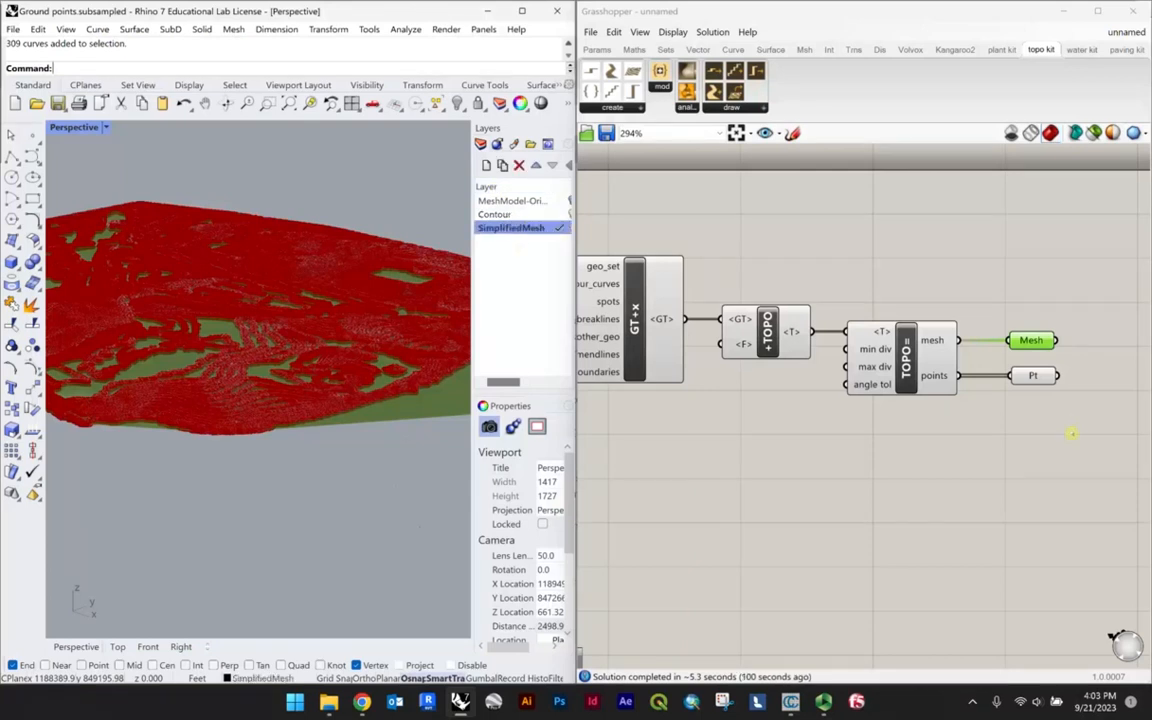
Bake the Mesh parameter's topography mesh to the SimplifiedMesh layer.
left_click(1039, 346)
right_click(1033, 343)
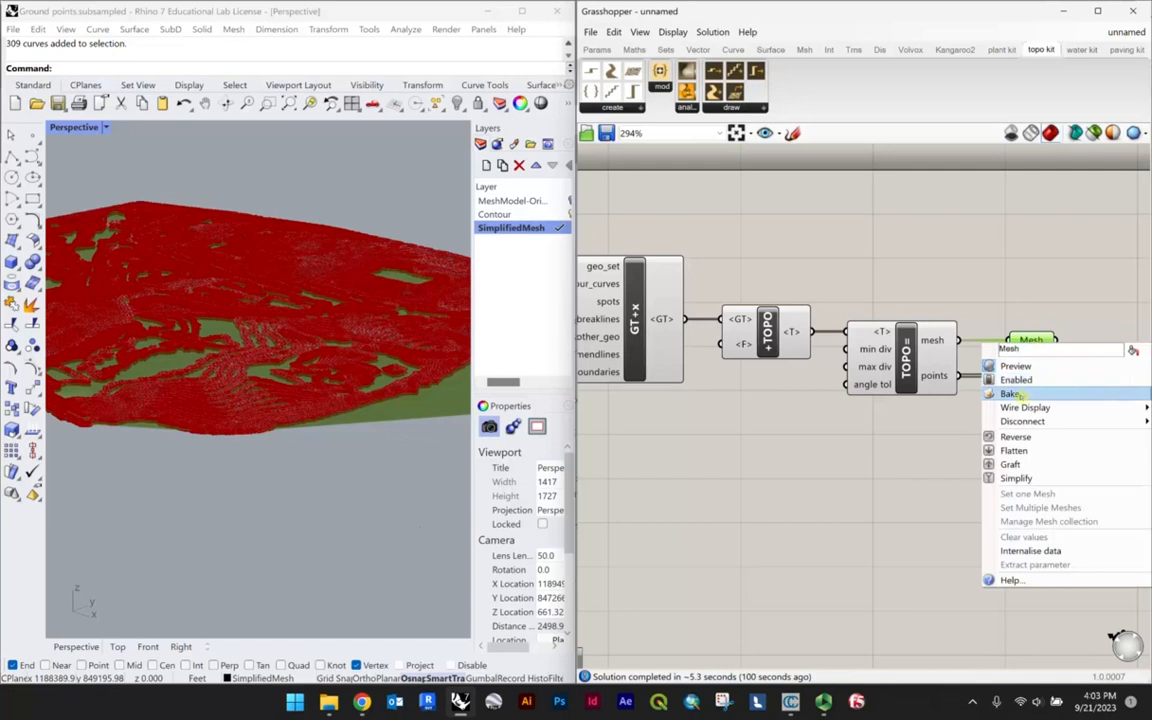
left_click(1012, 395)
left_click(1003, 308)
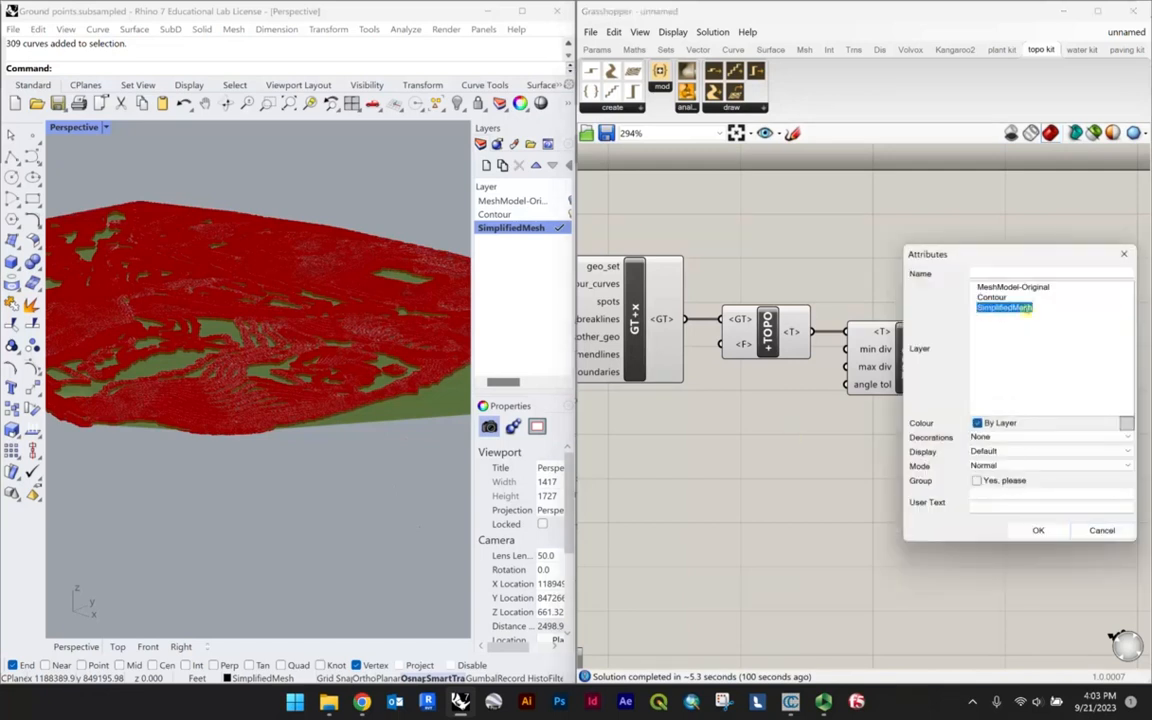
left_click(1038, 530)
left_click(825, 471)
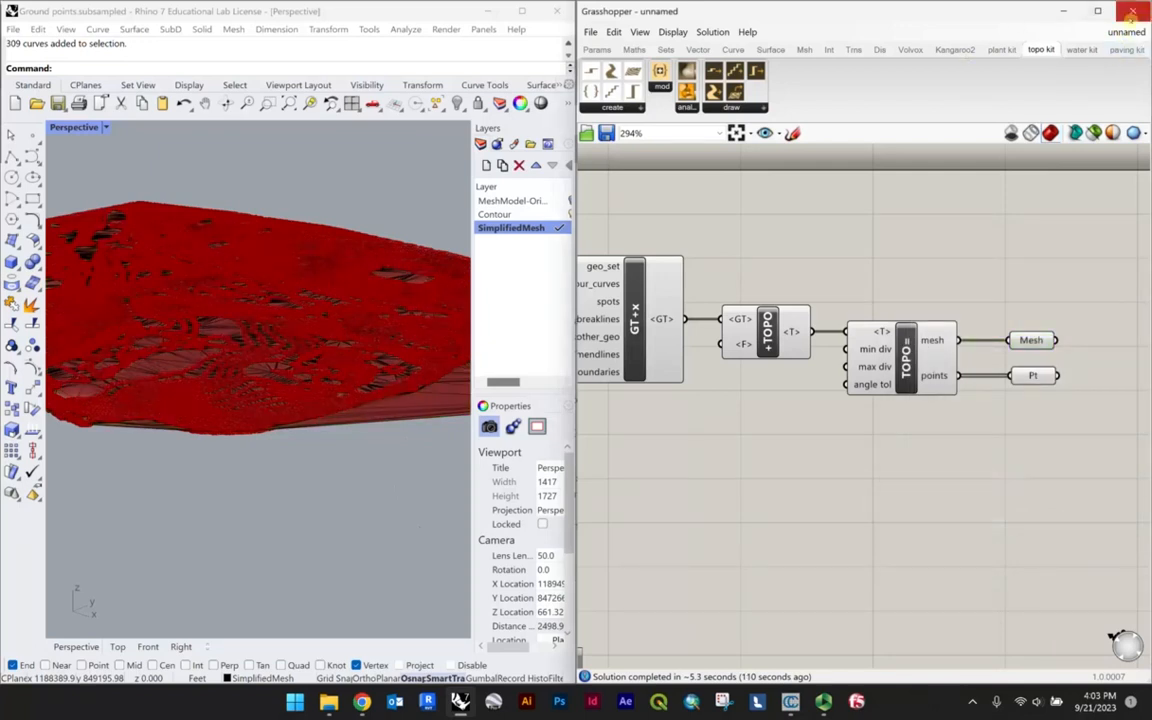
Close the Grasshopper window, maximize the Rhino window and look over the baked mesh in Perspective.
left_click(1132, 12)
left_click(521, 12)
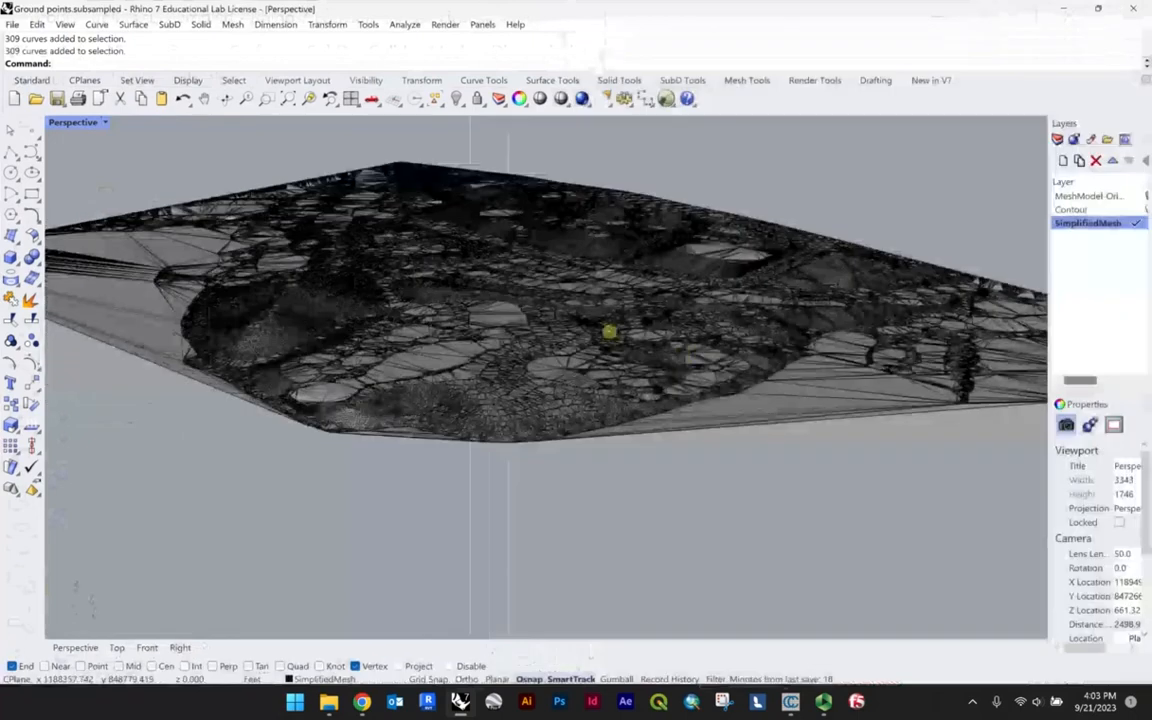
right_click_drag(689, 355, 762, 368)
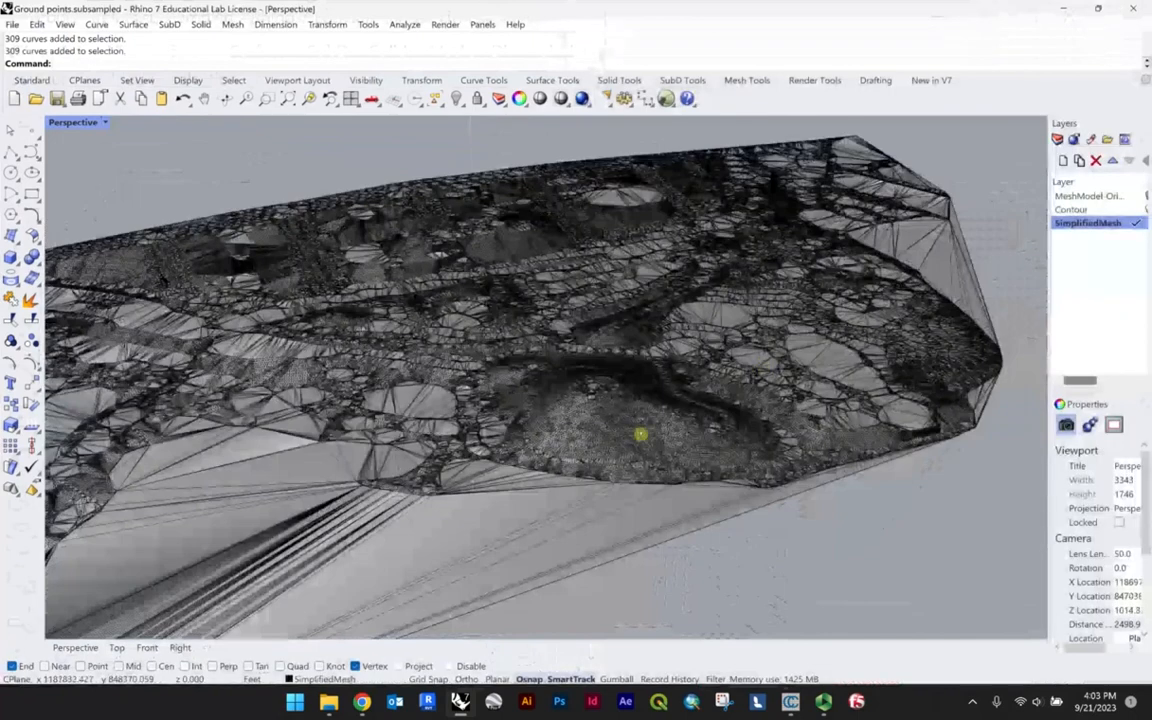
scroll(606, 372, "up", 3)
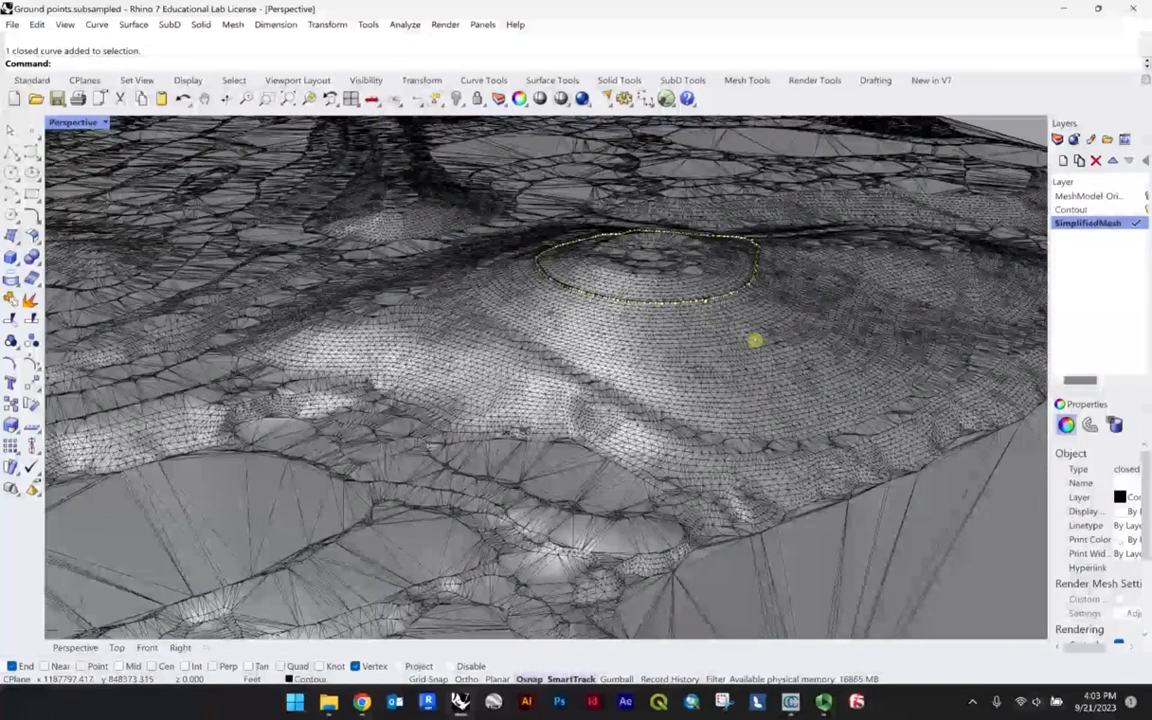
Select the baked mesh to check its properties, widen the layer and properties area, and deselect the mesh.
left_click(755, 340)
left_click_drag(1048, 352, 916, 352)
scroll(540, 320, "down", 5)
right_click_drag(480, 376, 400, 380)
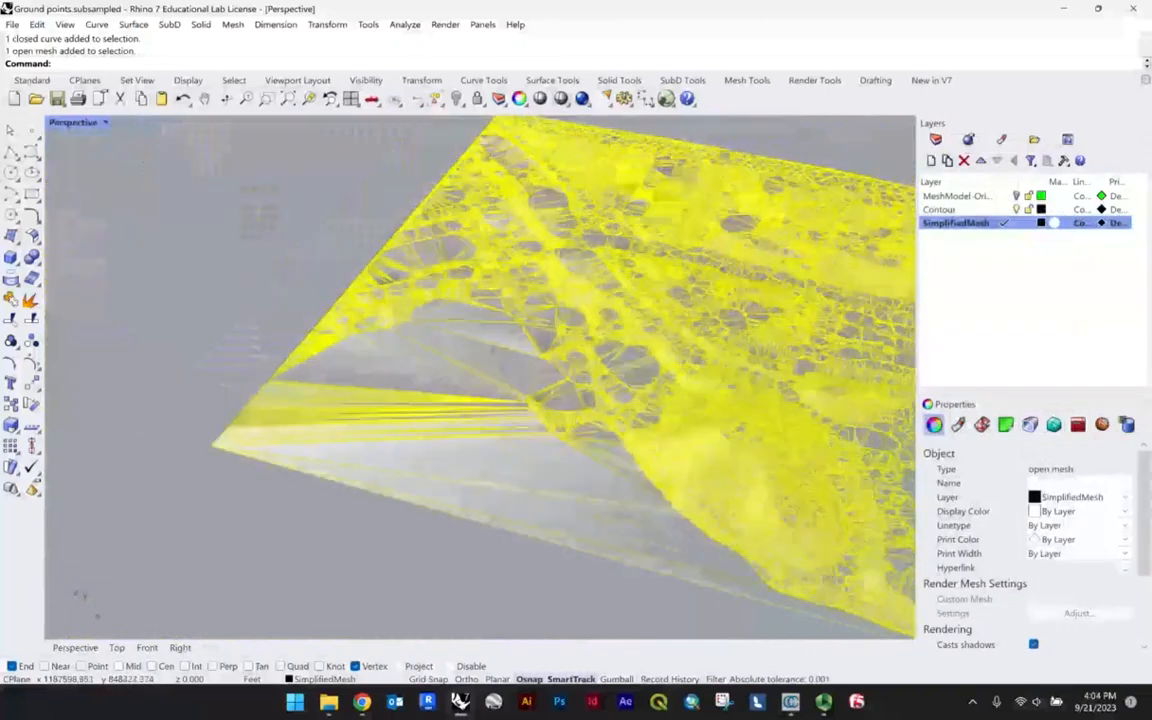
left_click(417, 525)
Delete the long stretched mesh faces spanning the empty outer corner of the simplified mesh.
scroll(213, 452, "up", 5)
right_click_drag(257, 450, 553, 437)
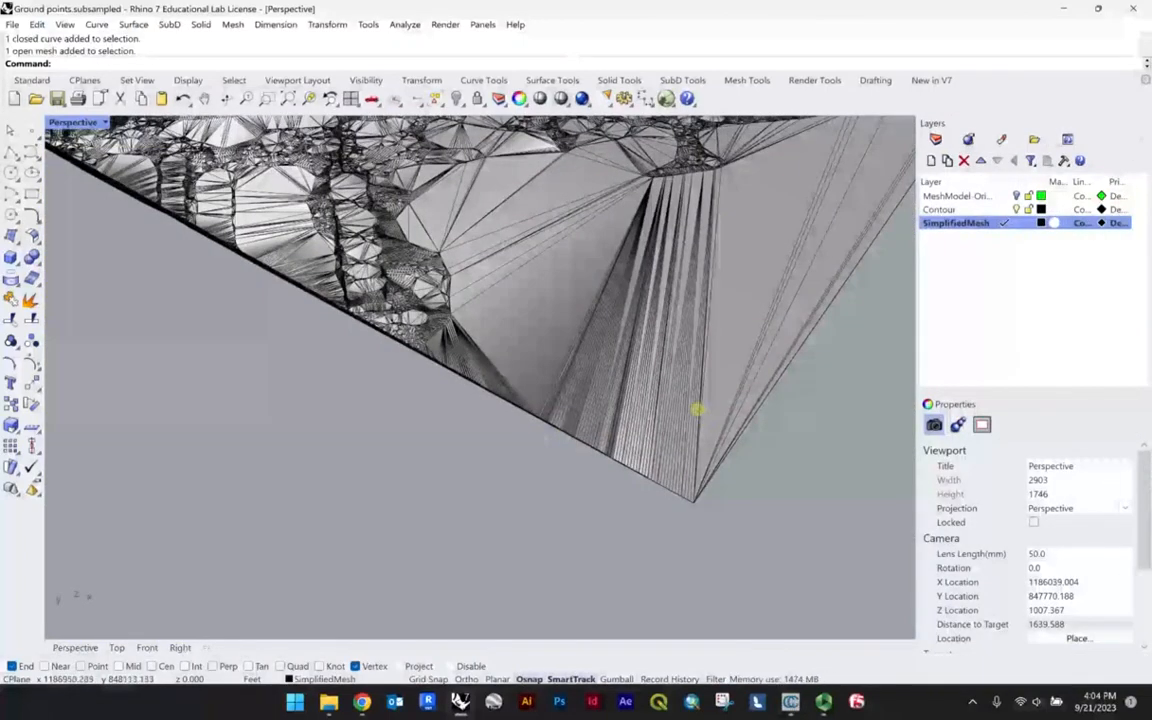
left_click_drag(755, 527, 547, 366)
right_click_drag(547, 366, 541, 317)
key("Delete")
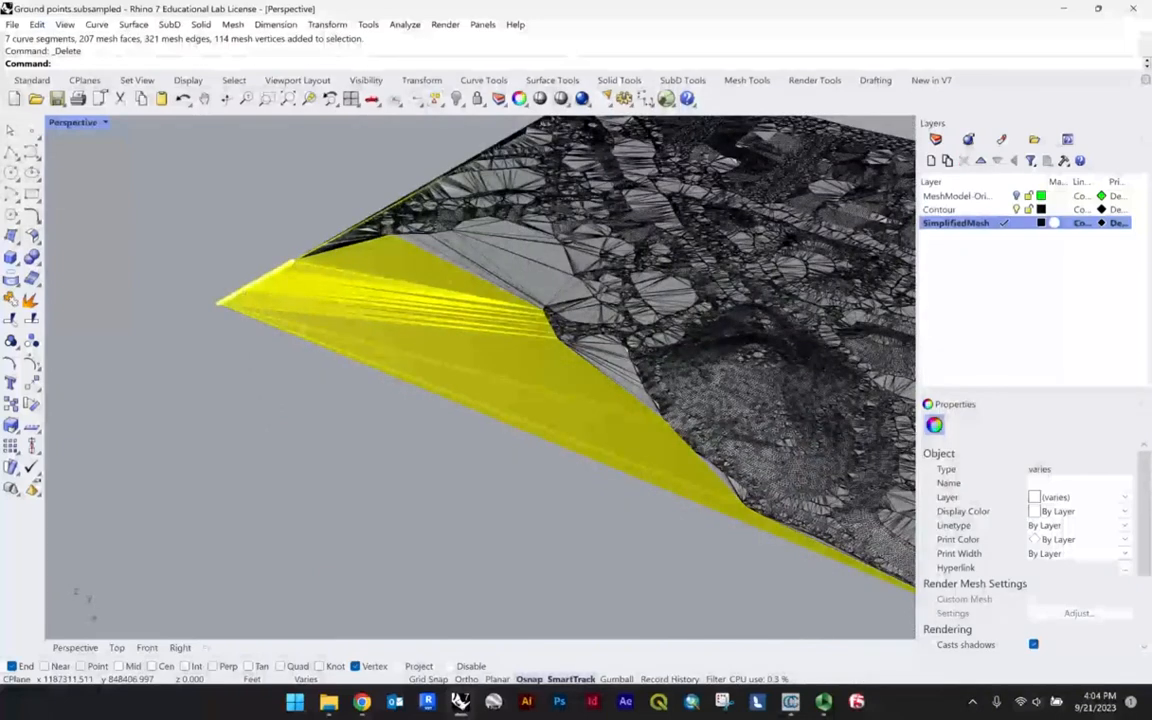
Delete the large flat mesh faces bridging the concave gap along the mesh's outer edge.
scroll(324, 322, "down", 5)
scroll(456, 277, "up", 9)
left_click_drag(450, 420, 395, 223)
key("Delete")
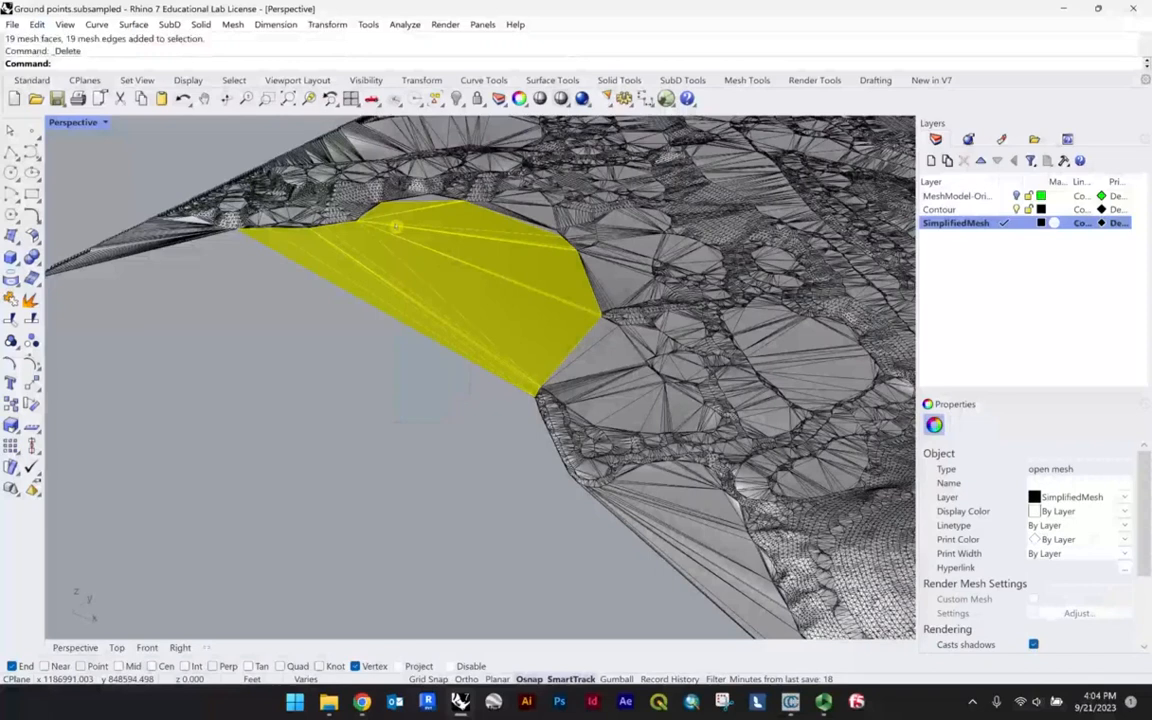
Delete the remaining narrow fan of stretched faces at the mesh's pointed corner.
right_click_drag(517, 298, 540, 303)
scroll(337, 473, "up", 5)
left_click_drag(388, 528, 253, 285)
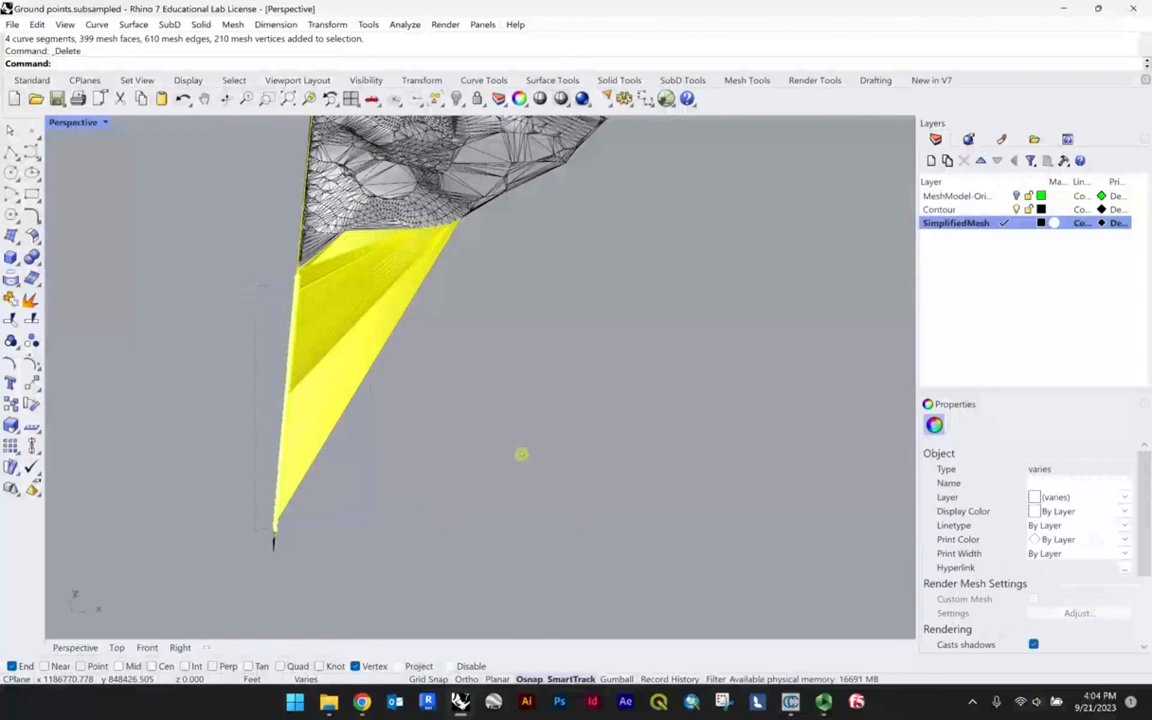
Restore the four-viewport layout, set the Top viewport to Shaded display and check the trimmed mesh edge there.
double_click(80, 122)
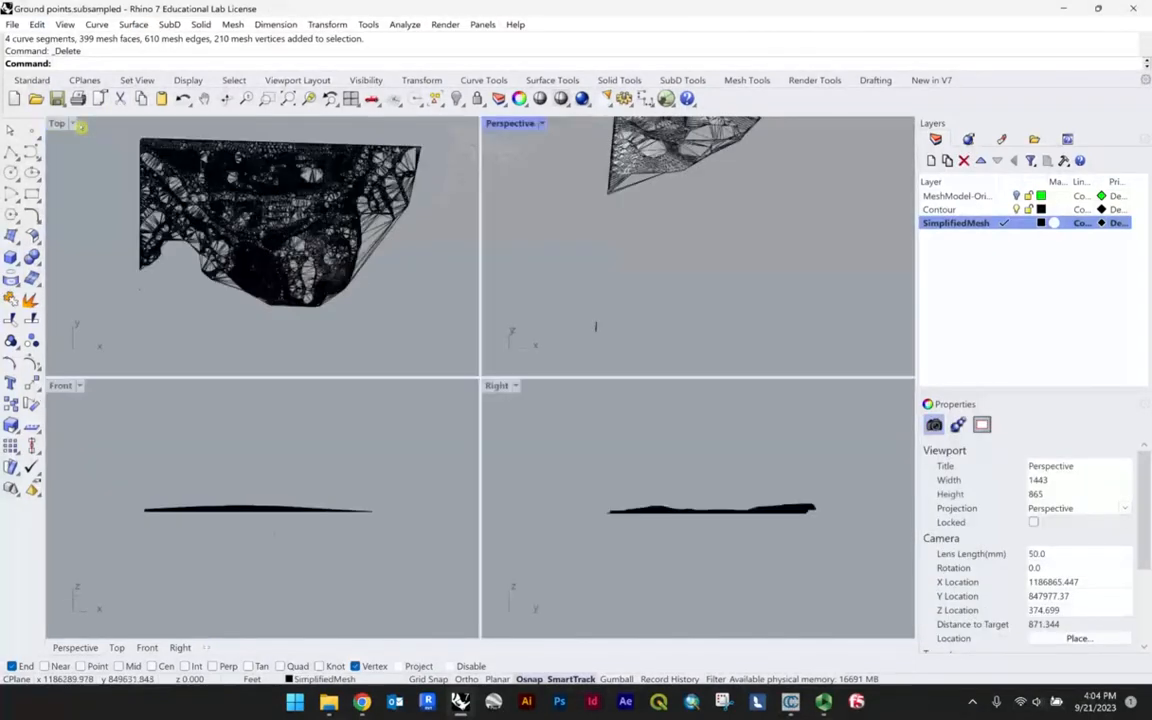
scroll(244, 280, "up", 3)
left_click(57, 123)
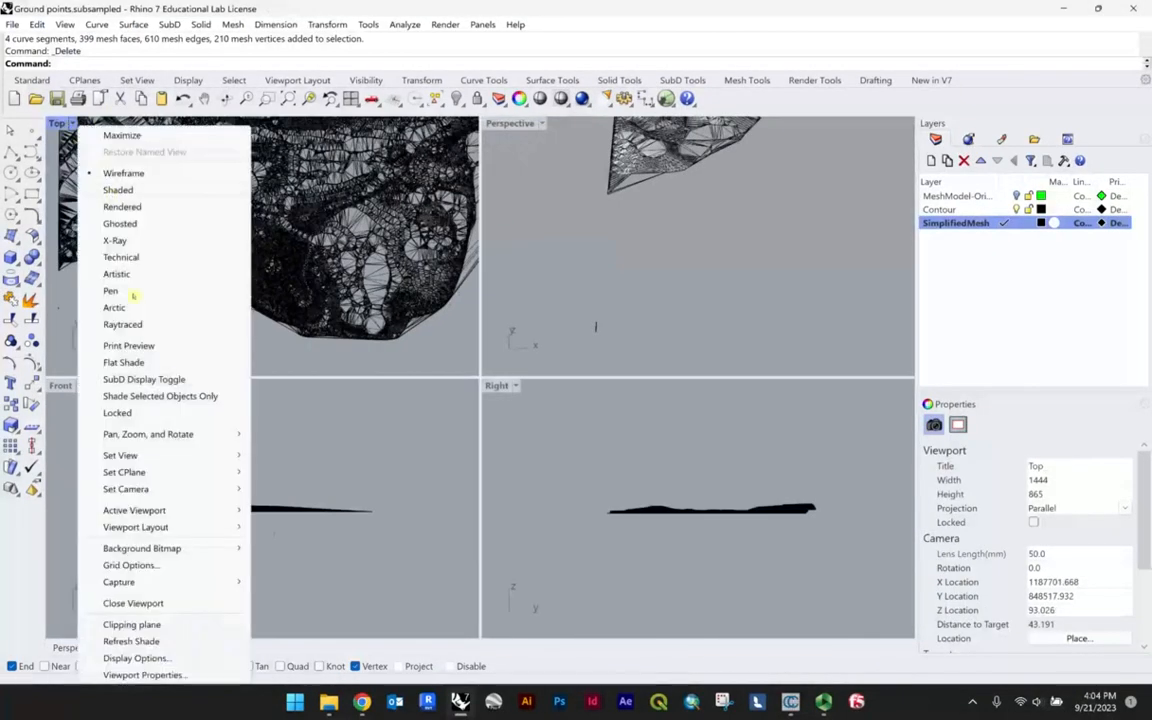
left_click(119, 190)
scroll(172, 272, "up", 2)
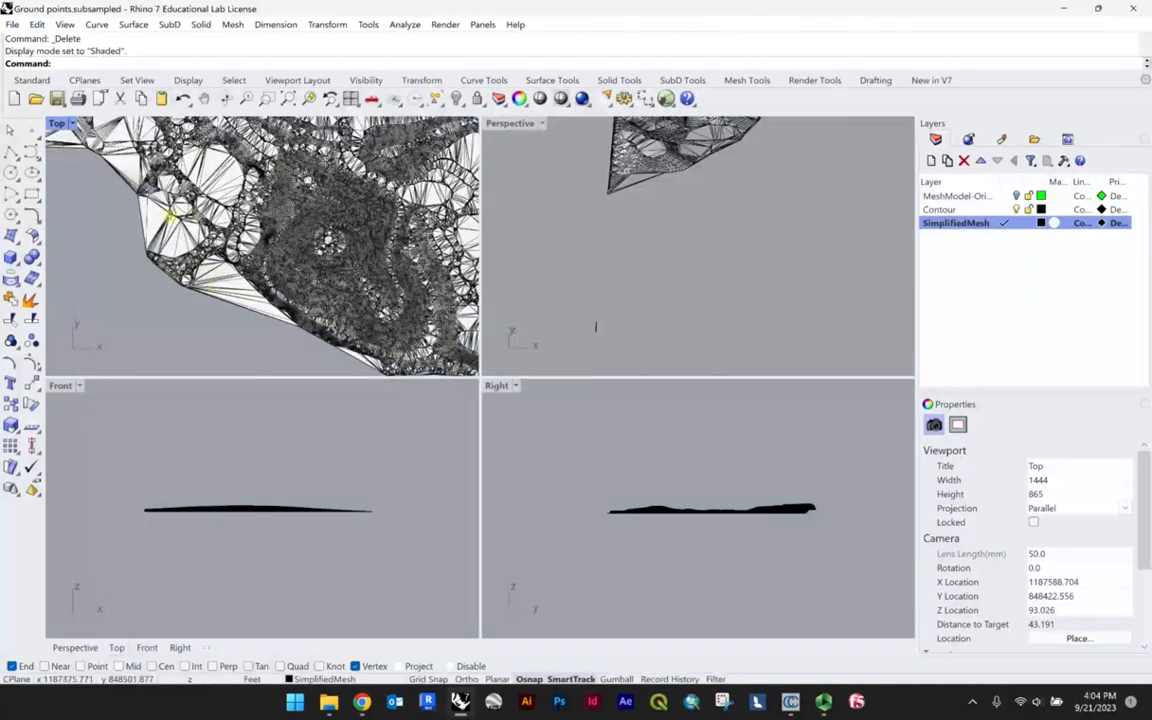
scroll(186, 224, "up", 2)
right_click_drag(173, 278, 264, 301)
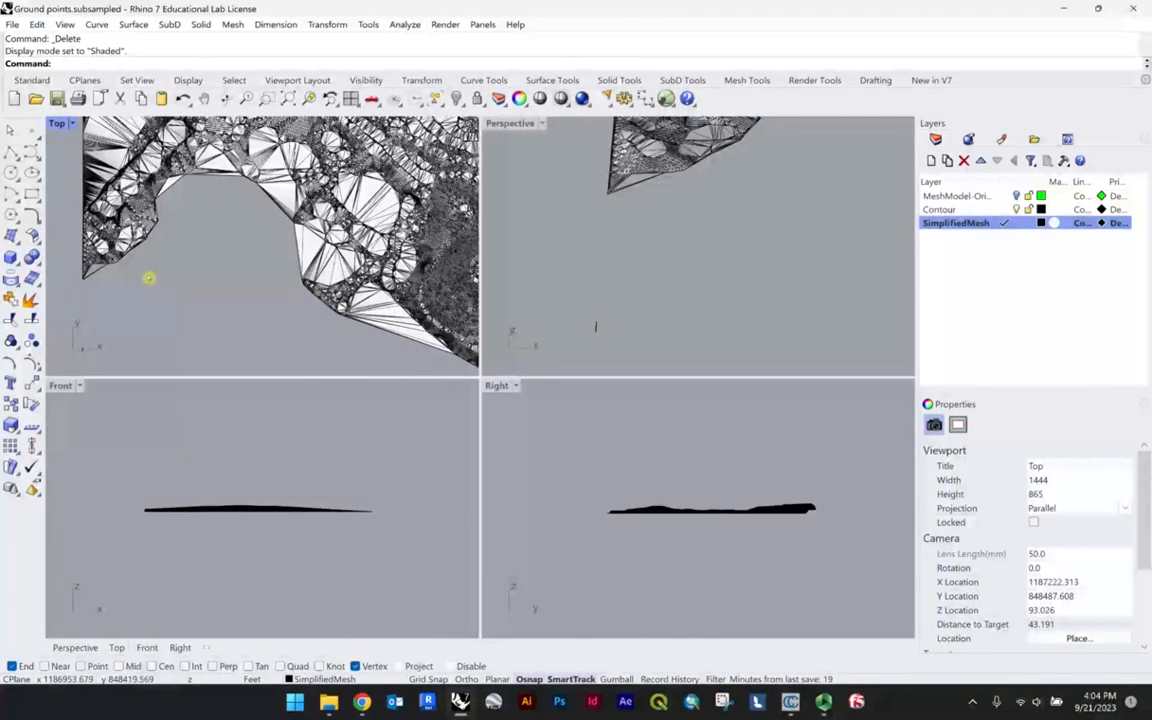
Undo the deletions of the mesh's outer edge faces.
key("ctrl+z")
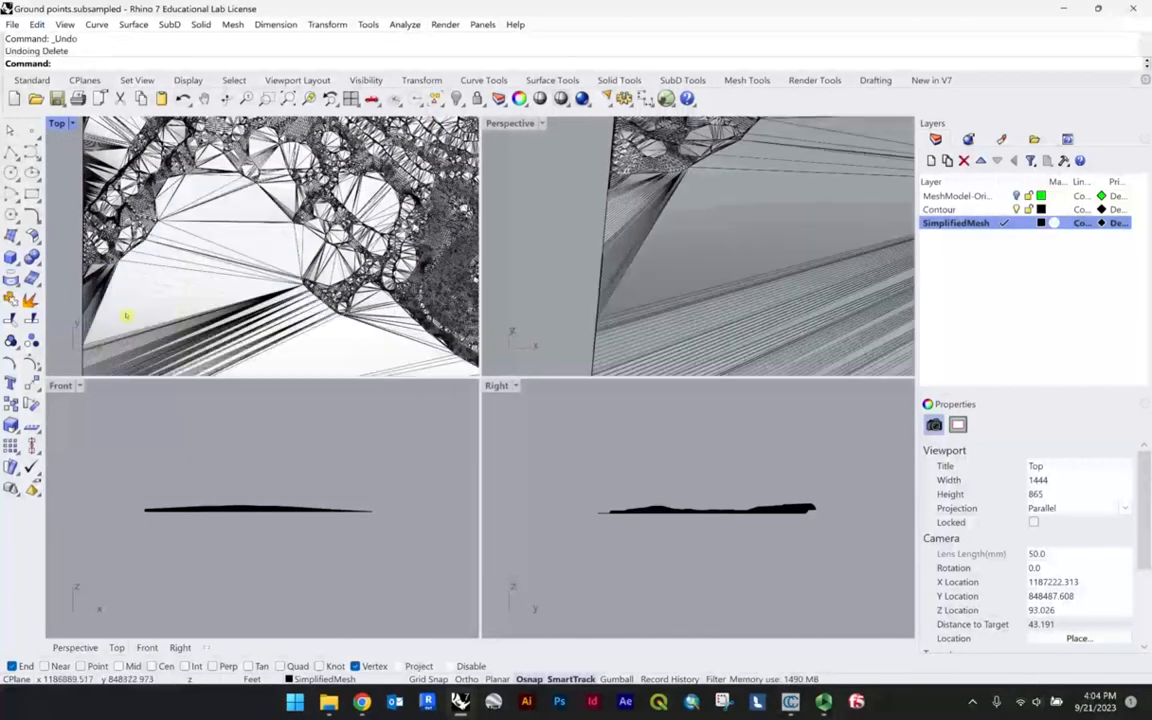
scroll(170, 241, "up", 2)
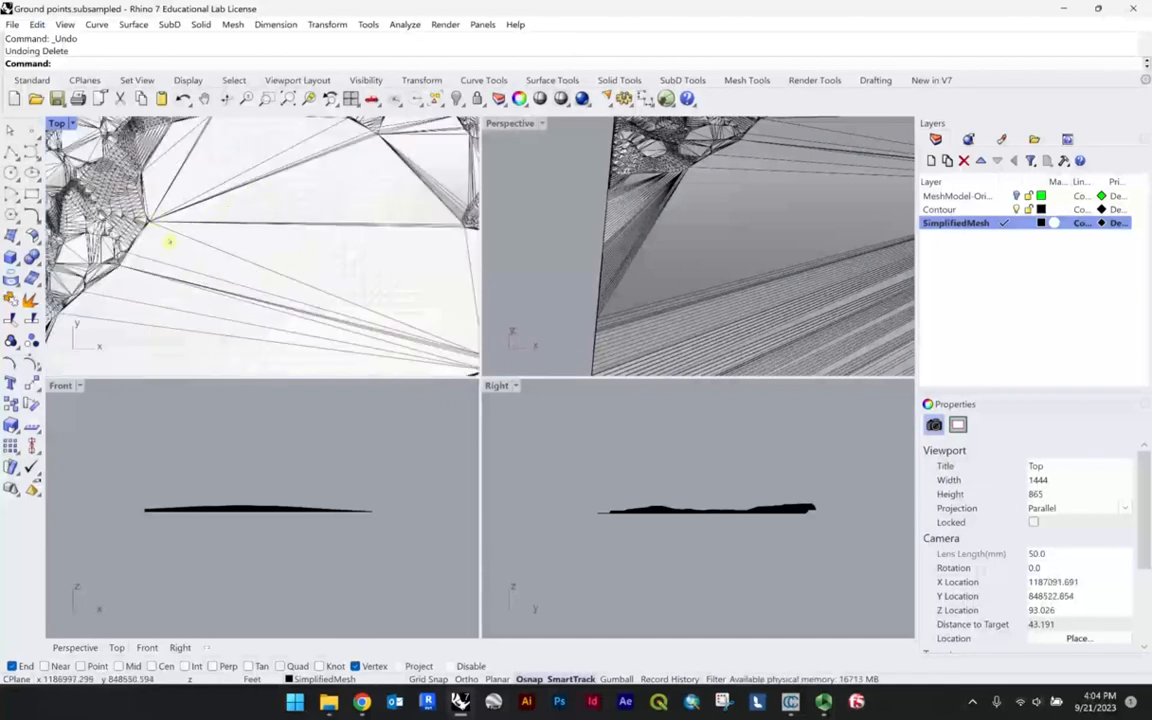
scroll(446, 222, "down", 1)
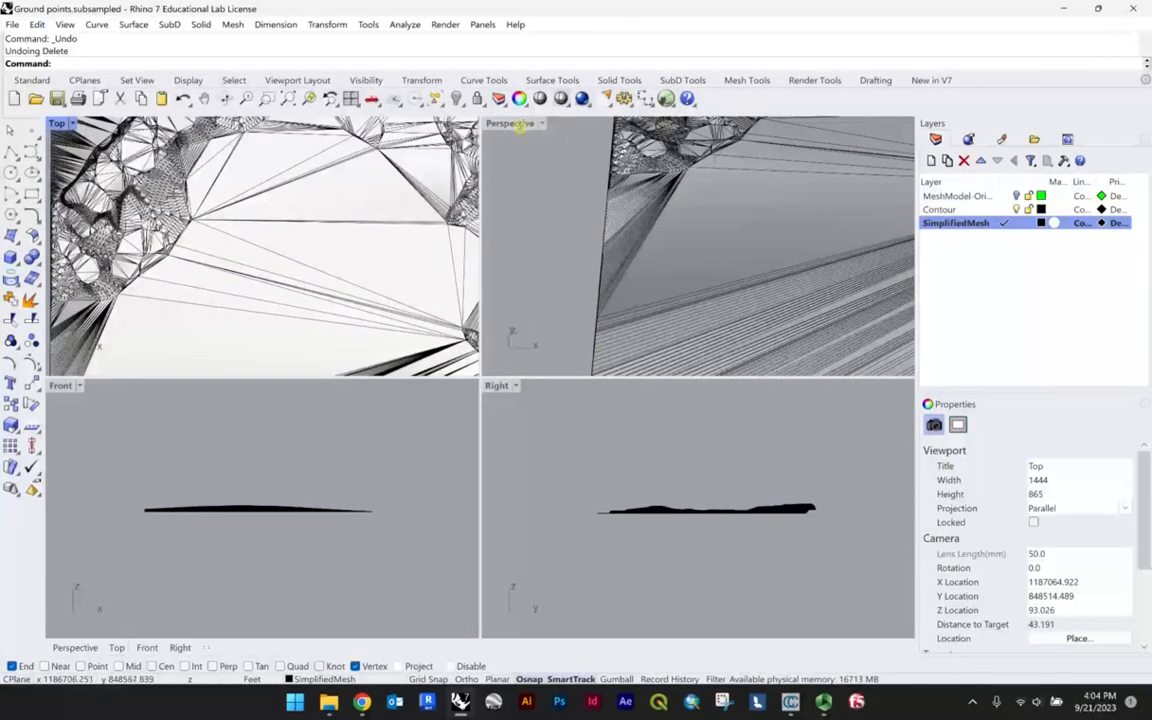
Maximize the Perspective viewport and examine the simplified mesh's edges, slopes and flat areas from several angles.
double_click(510, 123)
right_click_drag(553, 216, 631, 258)
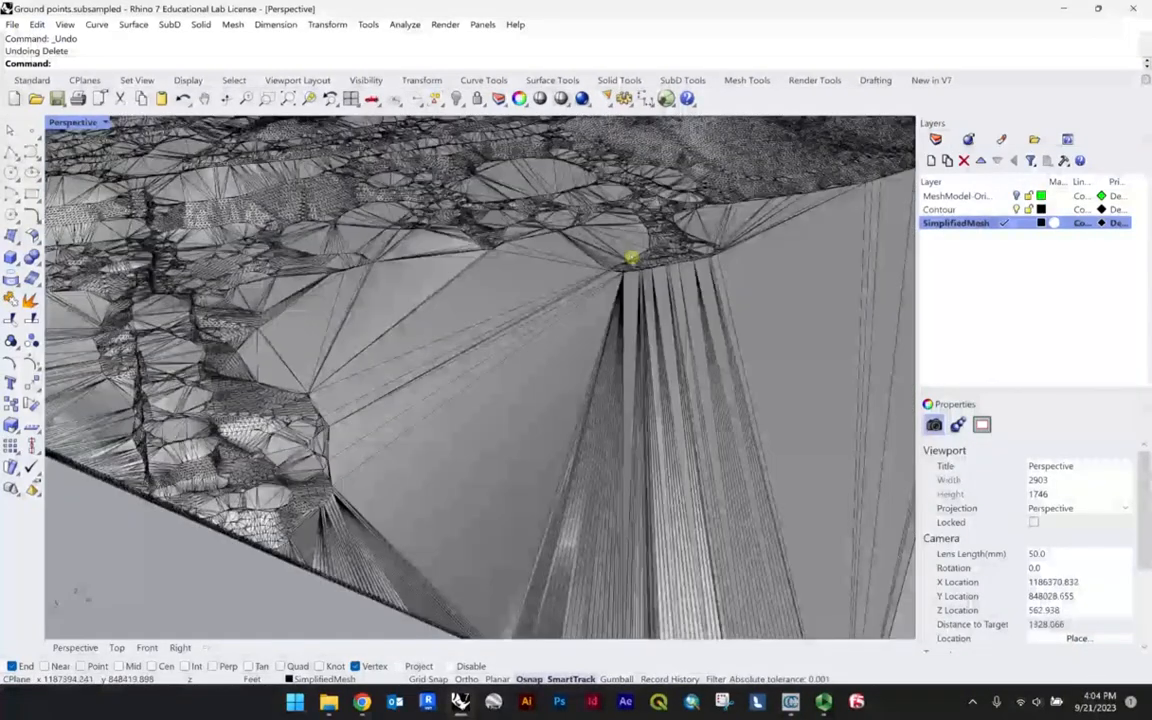
right_click_drag(631, 258, 700, 340)
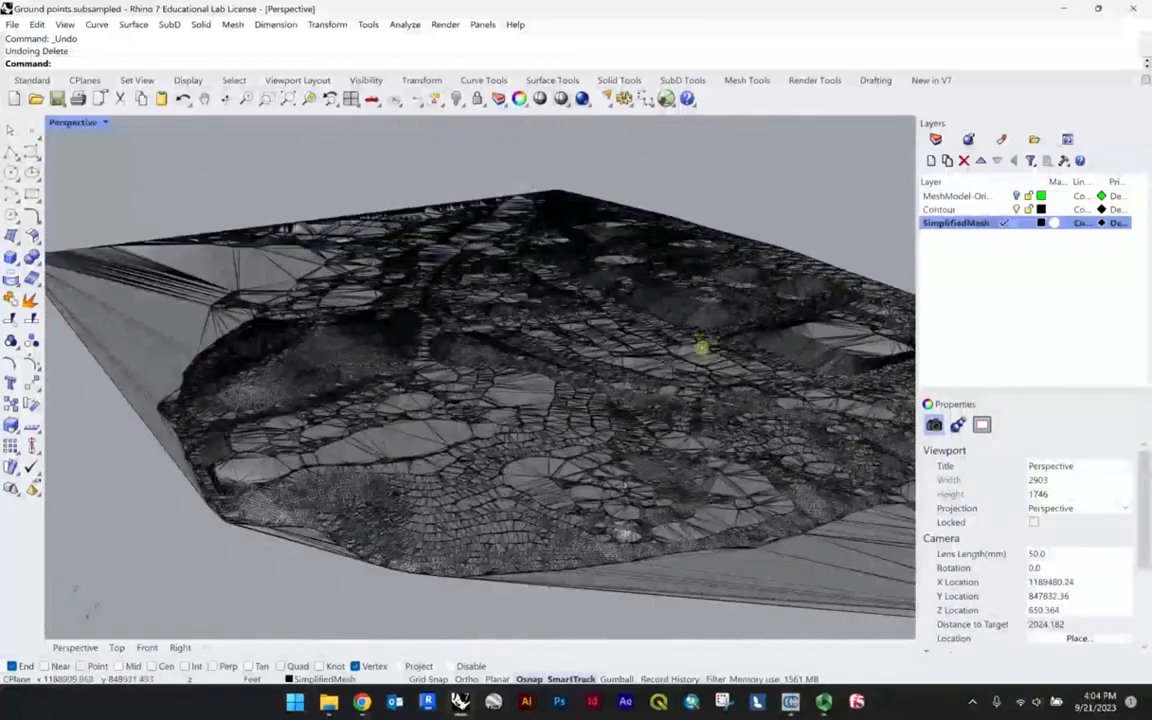
right_click_drag(675, 341, 600, 332)
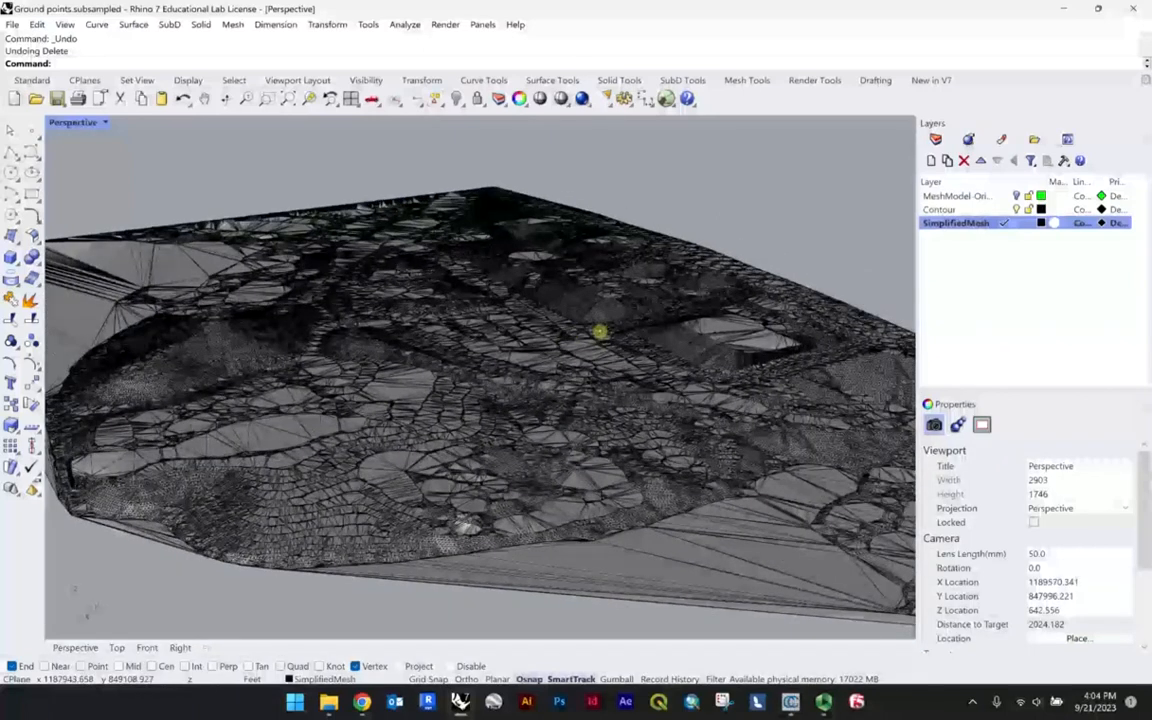
scroll(664, 389, "up", 3)
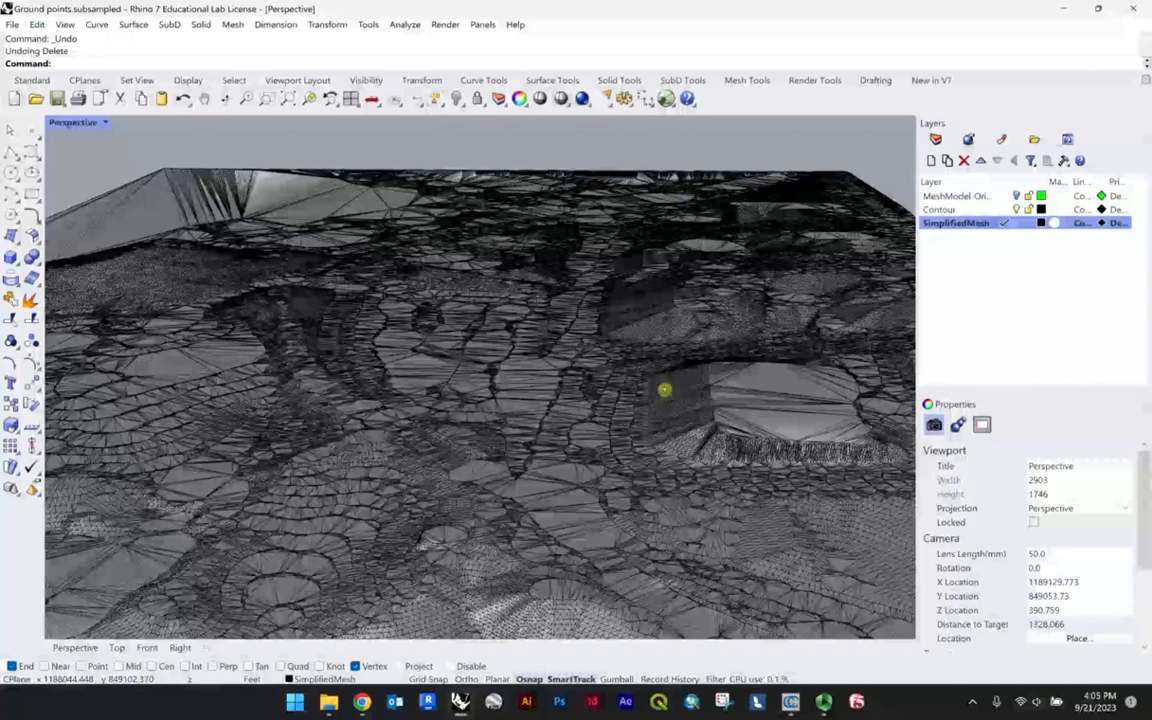
right_click_drag(664, 389, 608, 320)
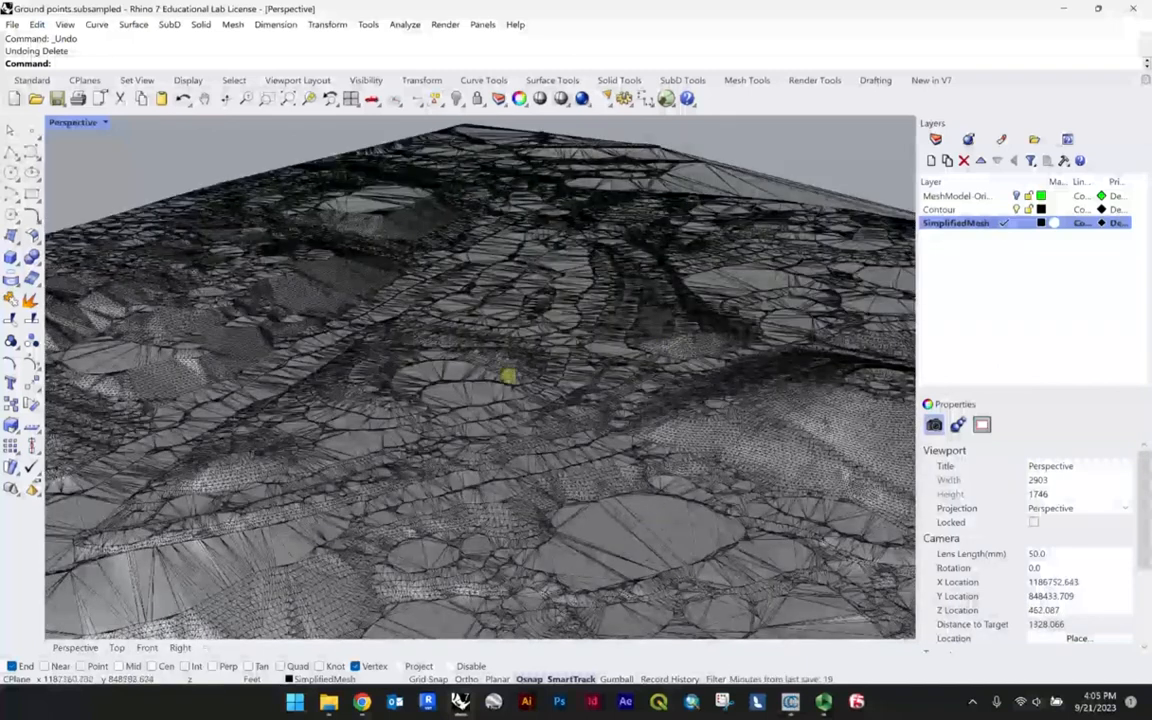
scroll(514, 334, "down", 3)
right_click_drag(571, 365, 591, 342)
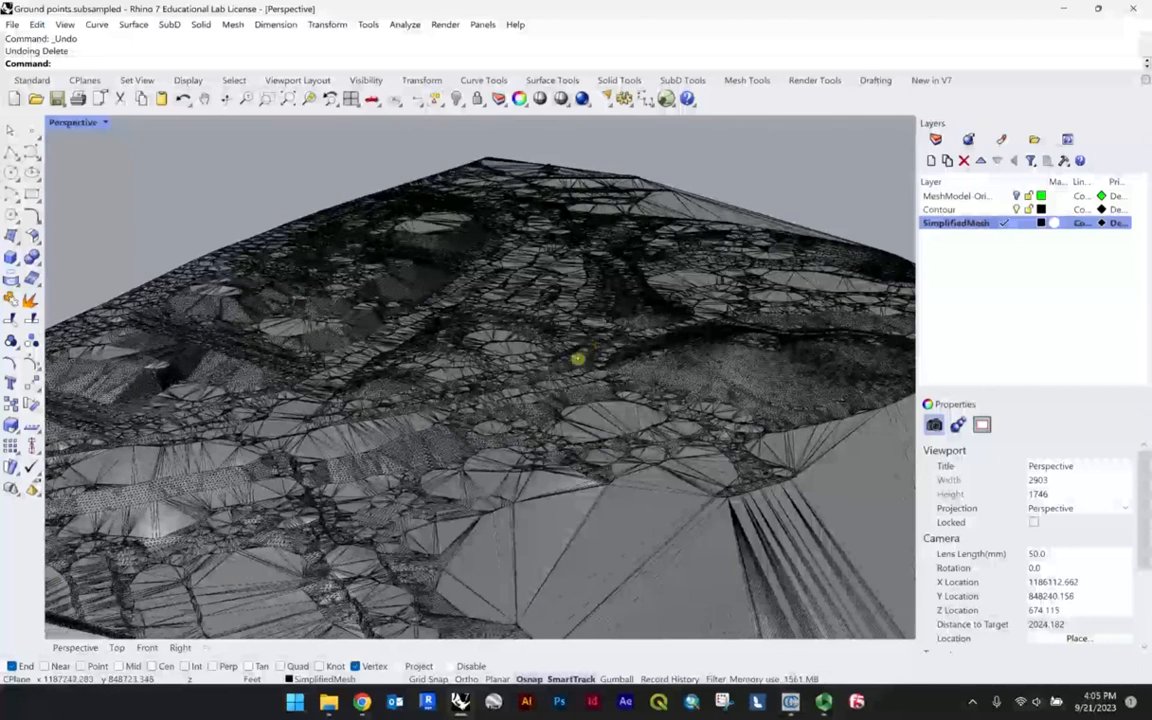
scroll(603, 347, "down", 5)
right_click_drag(586, 355, 477, 341)
scroll(545, 316, "up", 6)
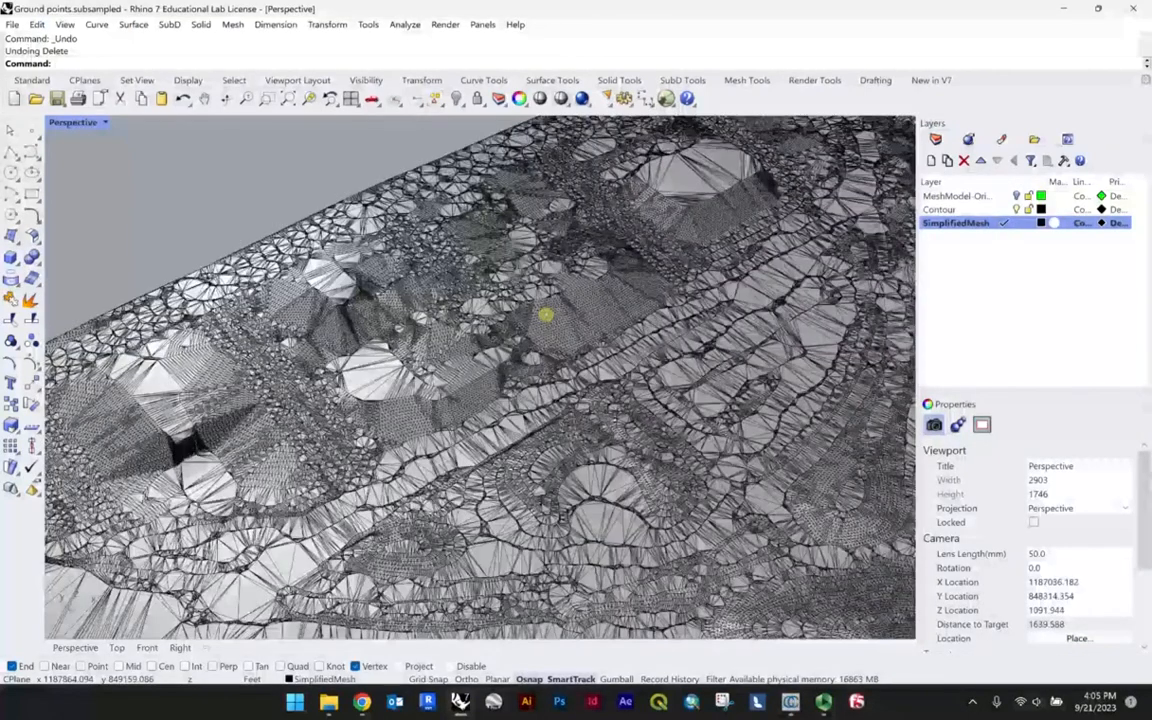
right_click_drag(545, 316, 568, 249)
right_click_drag(715, 288, 522, 319)
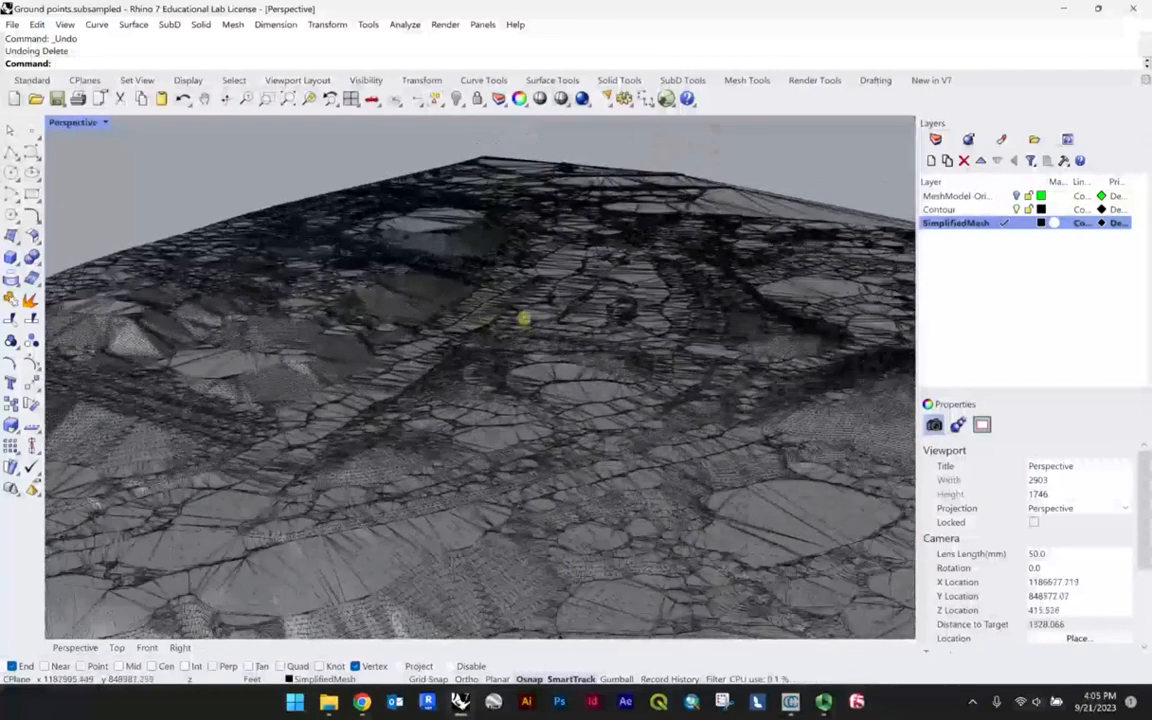
right_click_drag(691, 364, 559, 309)
scroll(519, 345, "down", 4)
right_click_drag(566, 368, 464, 373)
scroll(360, 382, "up", 4)
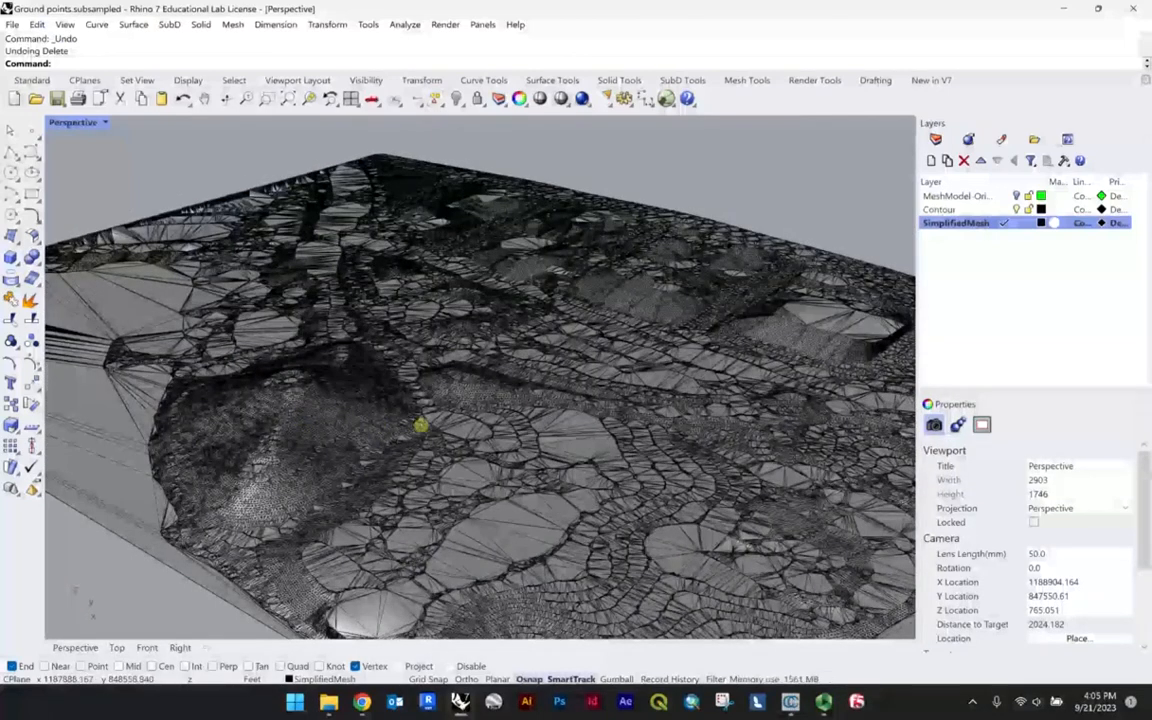
scroll(504, 392, "down", 4)
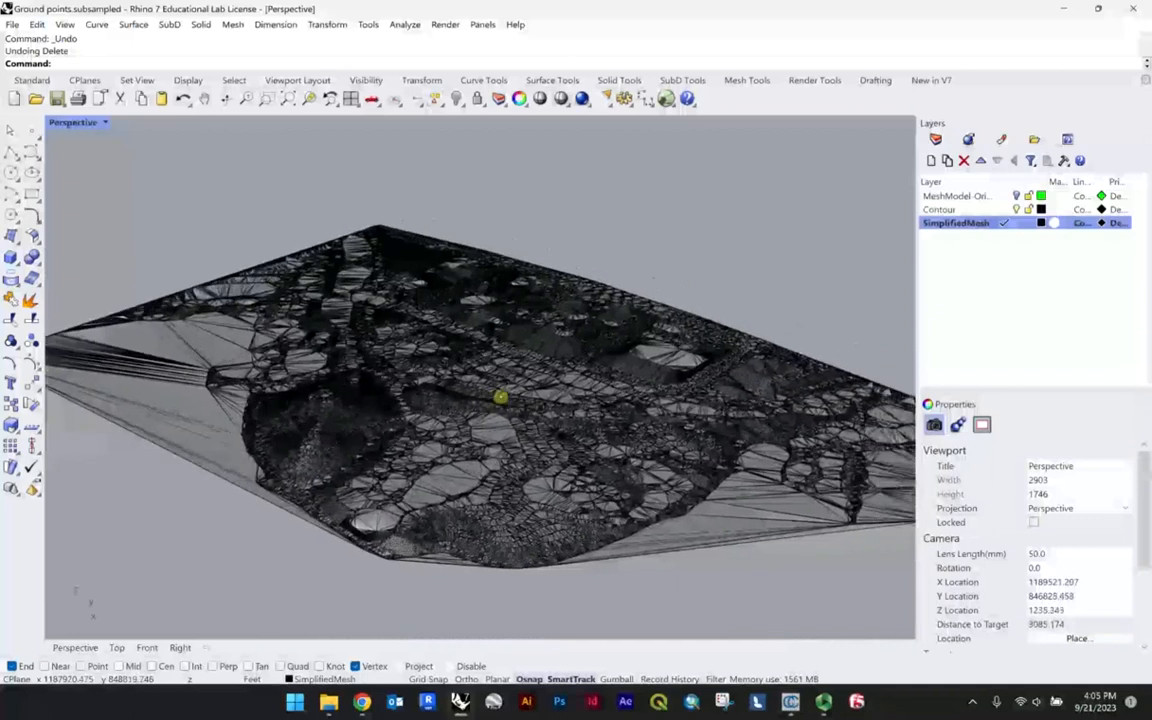